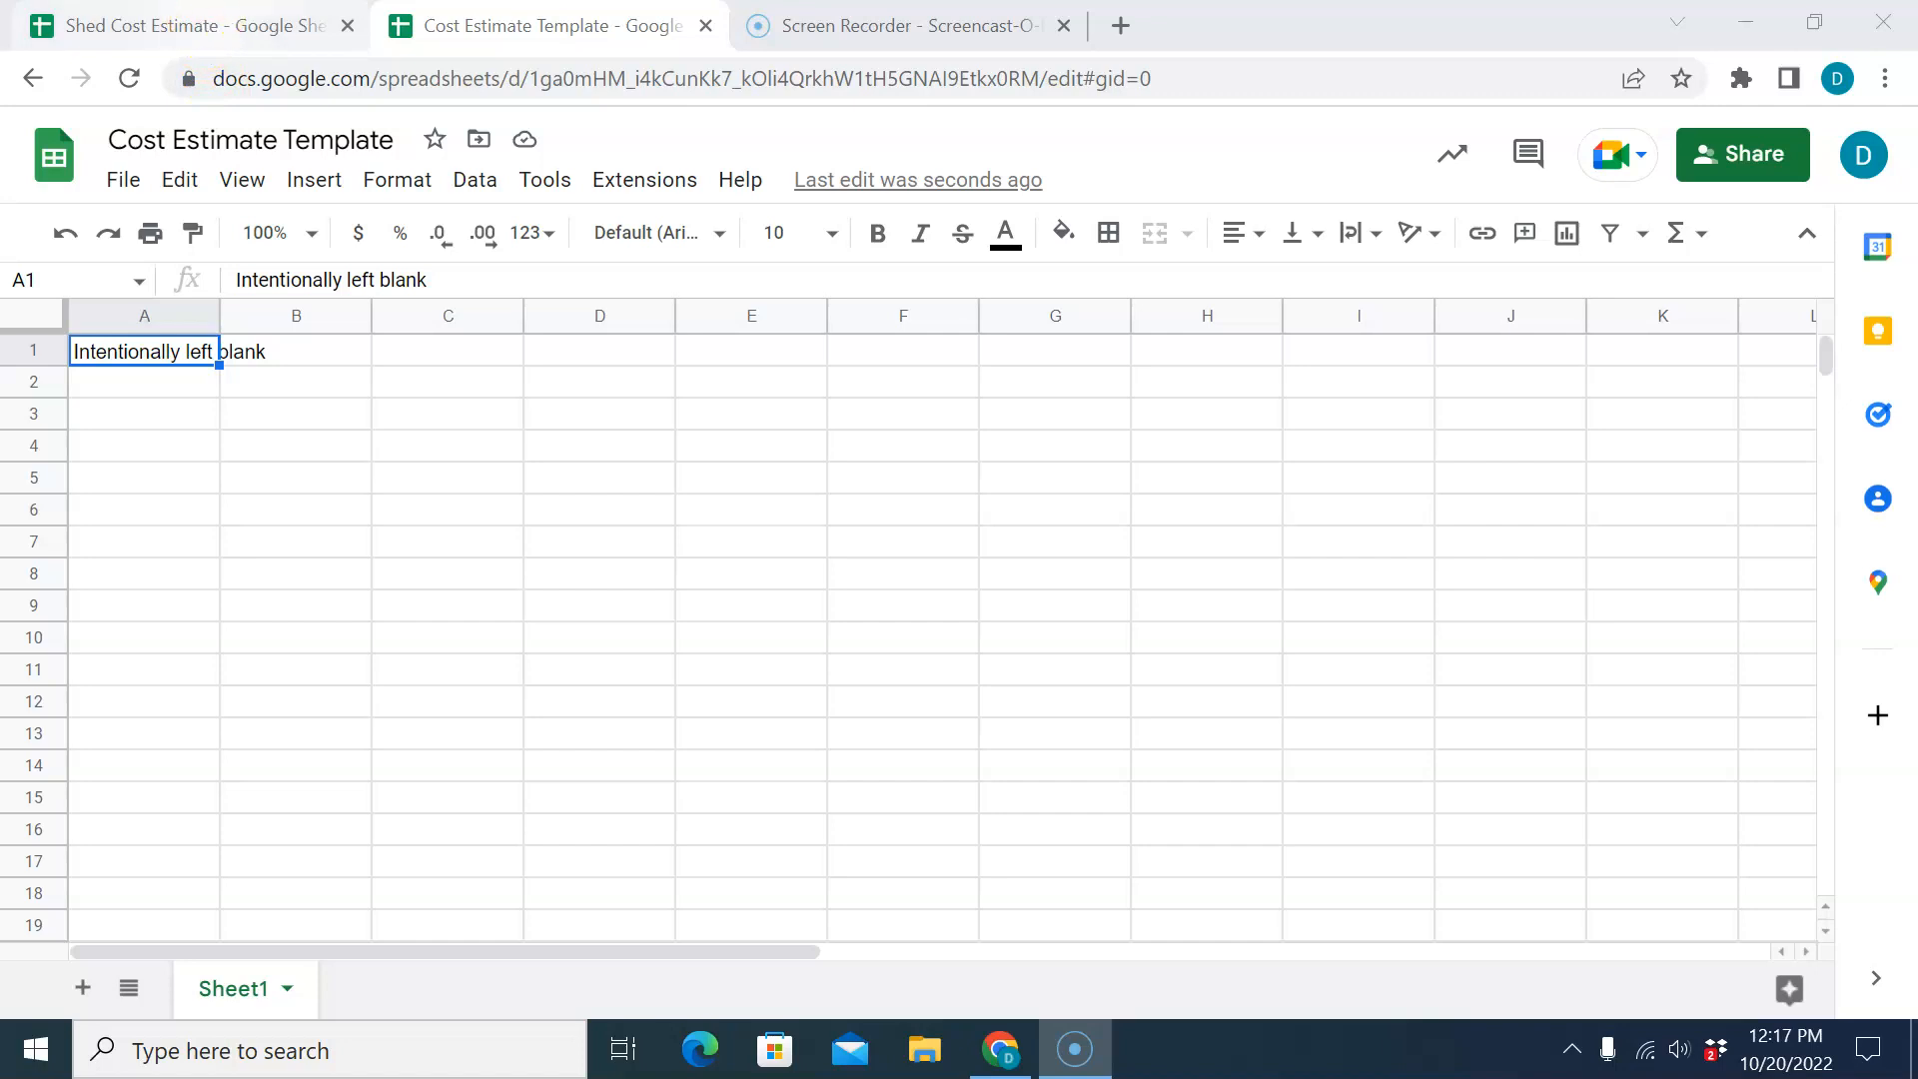
Review the Shed Cost Estimate example, checking the first item's description, quantity, cost per unit and total cost formula.
{"action": "left_click", "coordinate": [205, 27]}
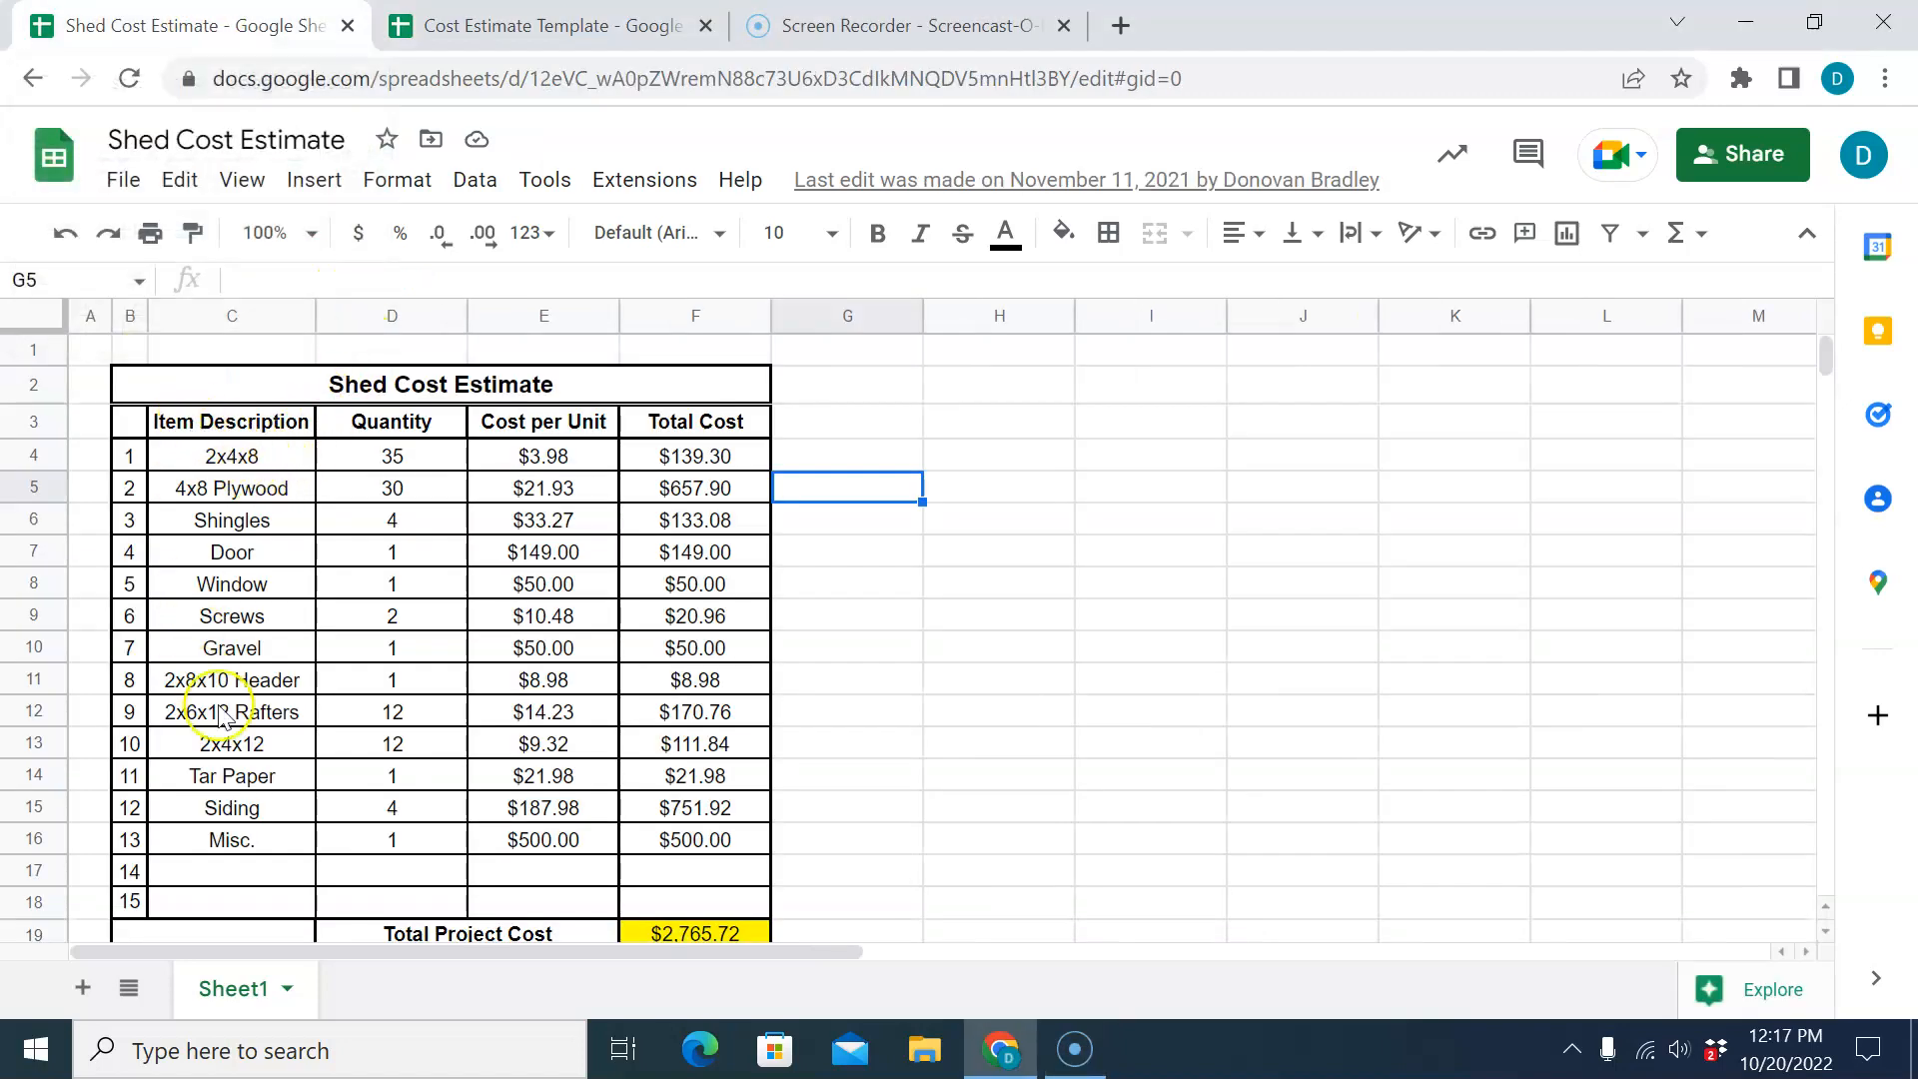
{"action": "left_click", "coordinate": [238, 457]}
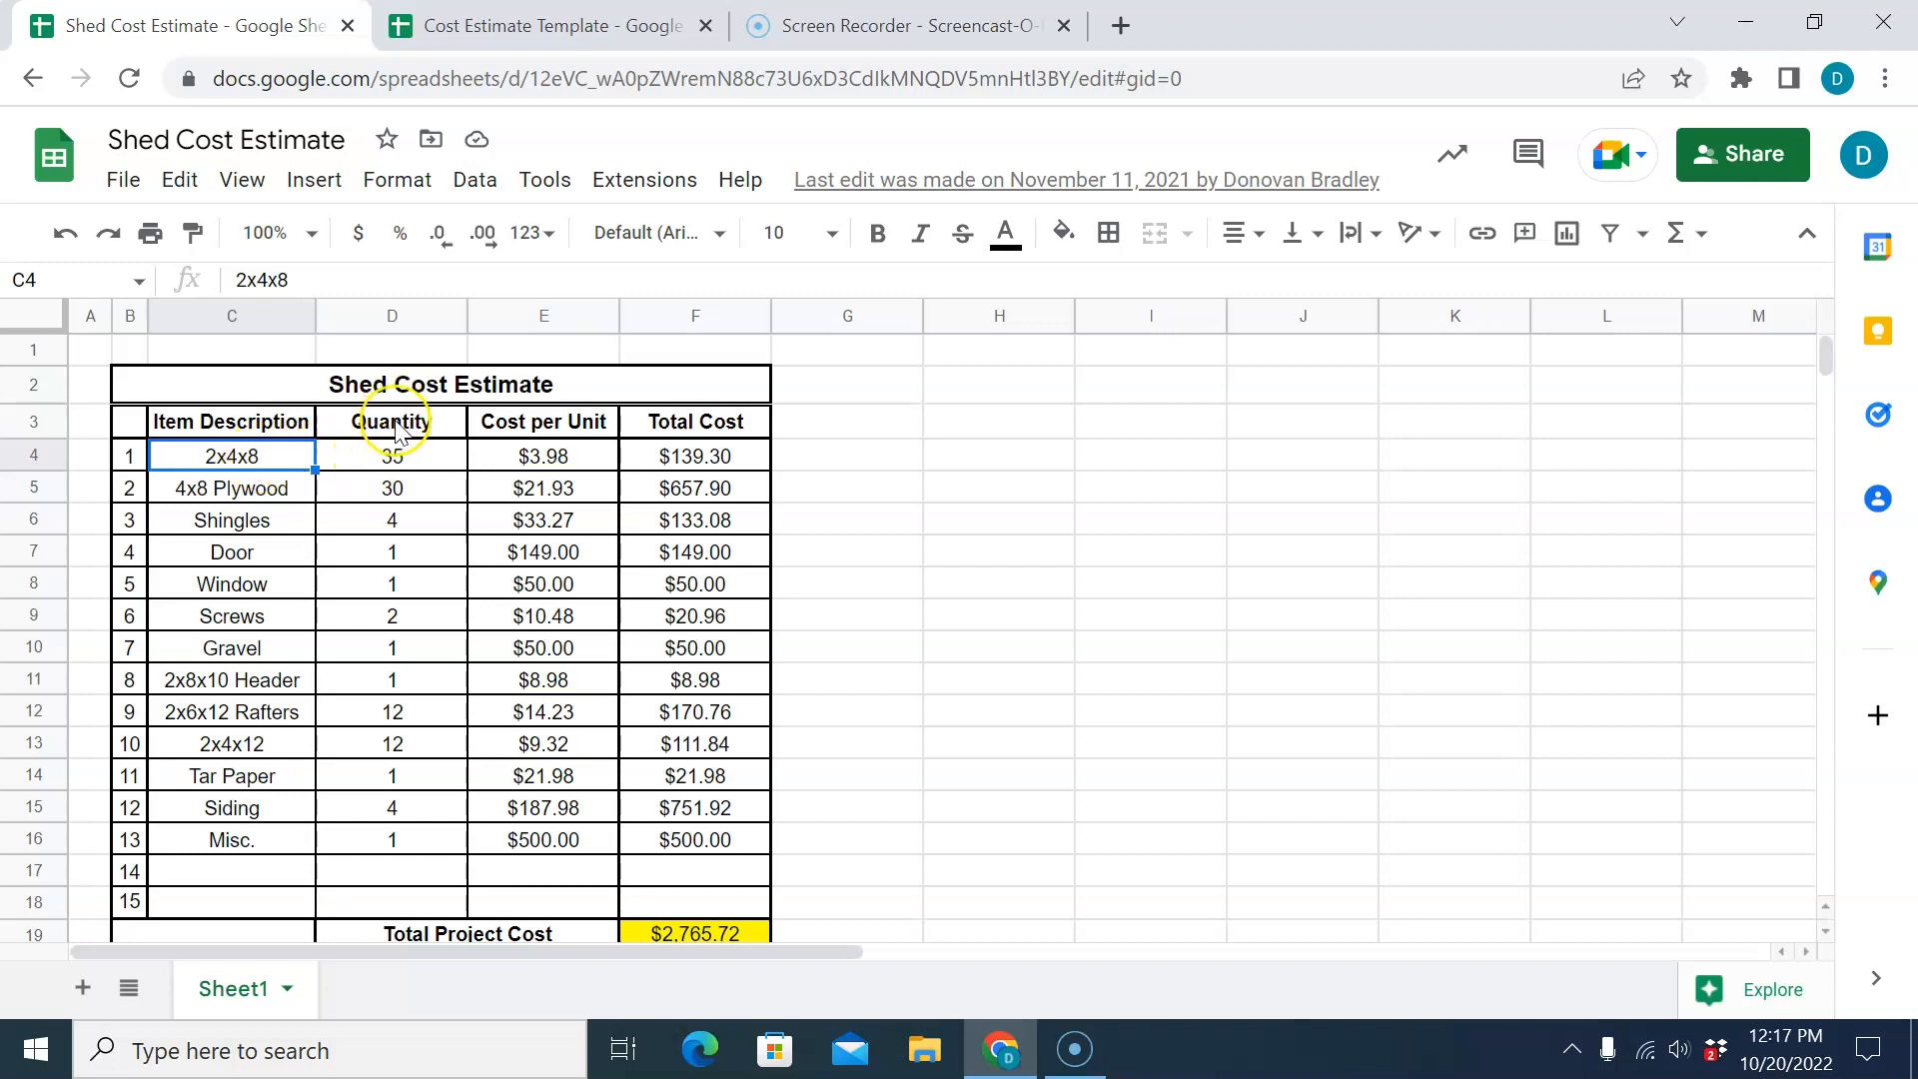
{"action": "left_click", "coordinate": [396, 465]}
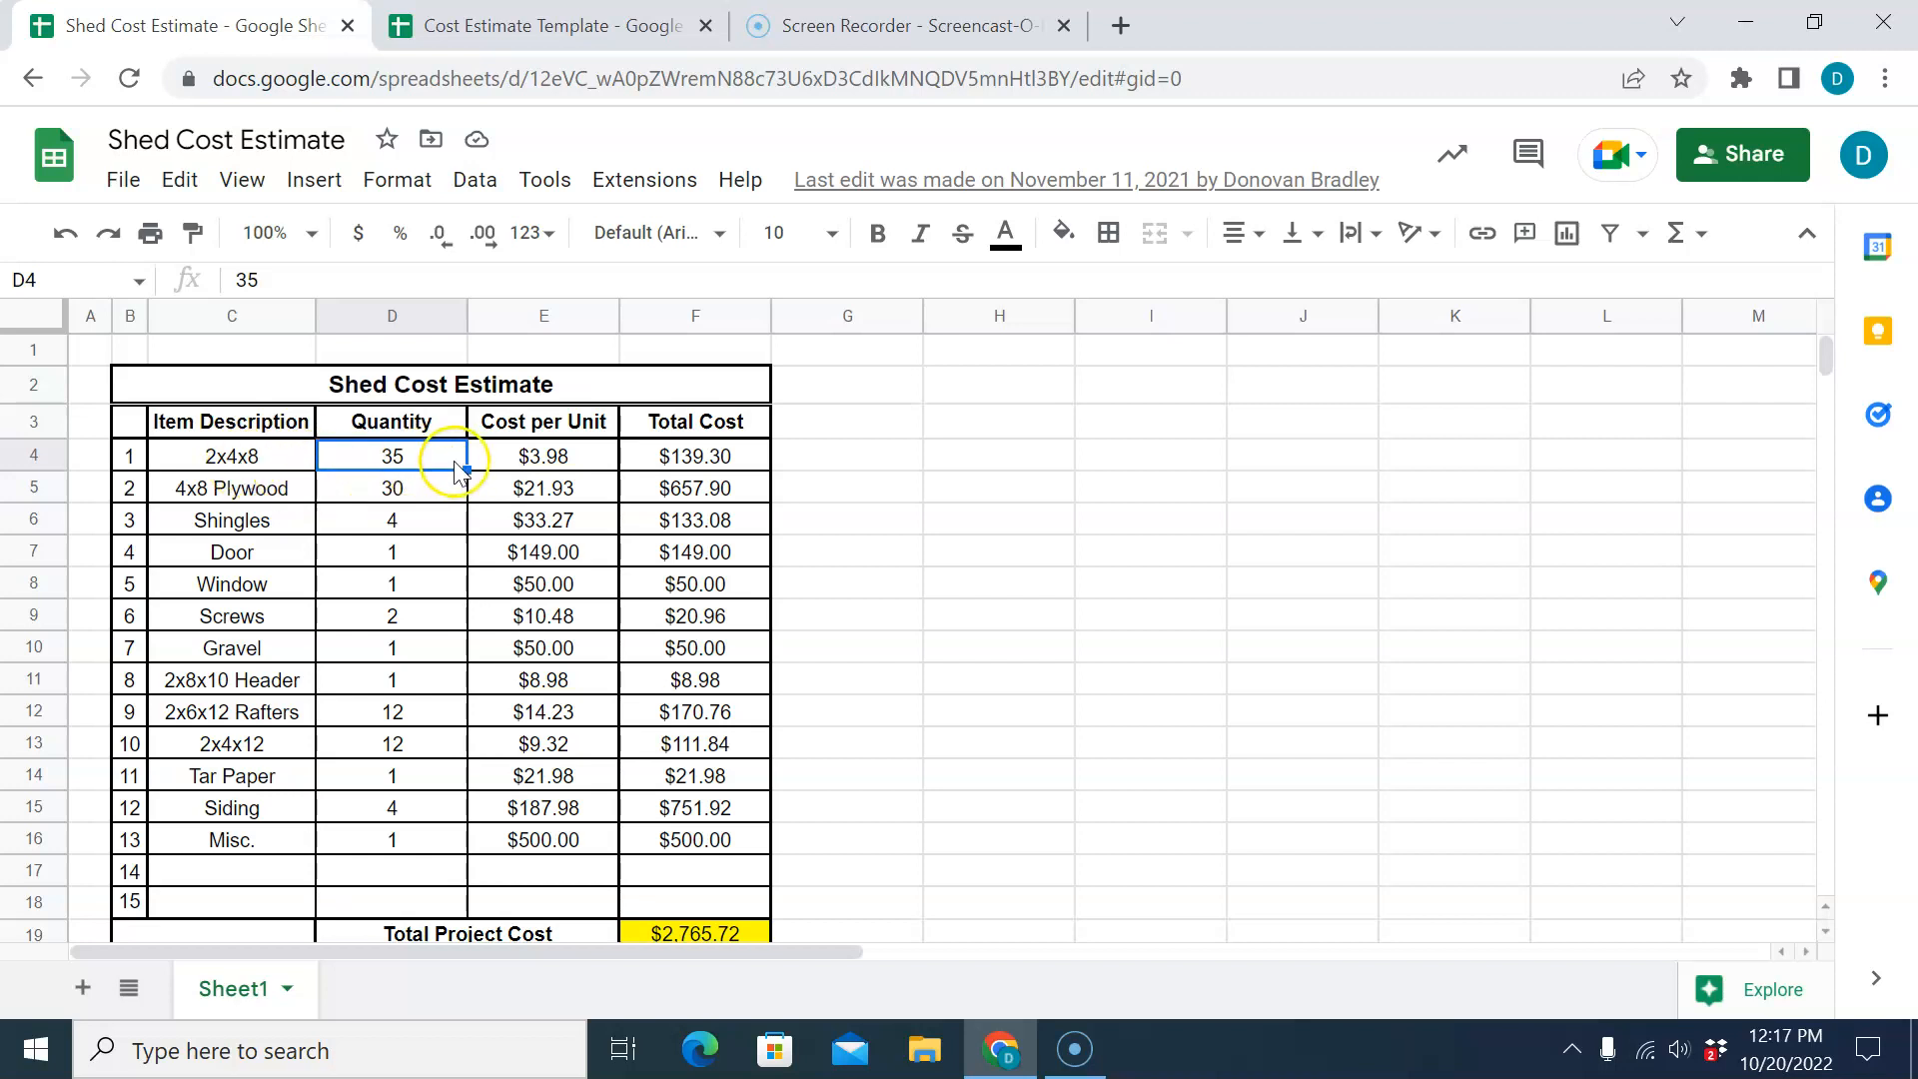
{"action": "left_click", "coordinate": [529, 469]}
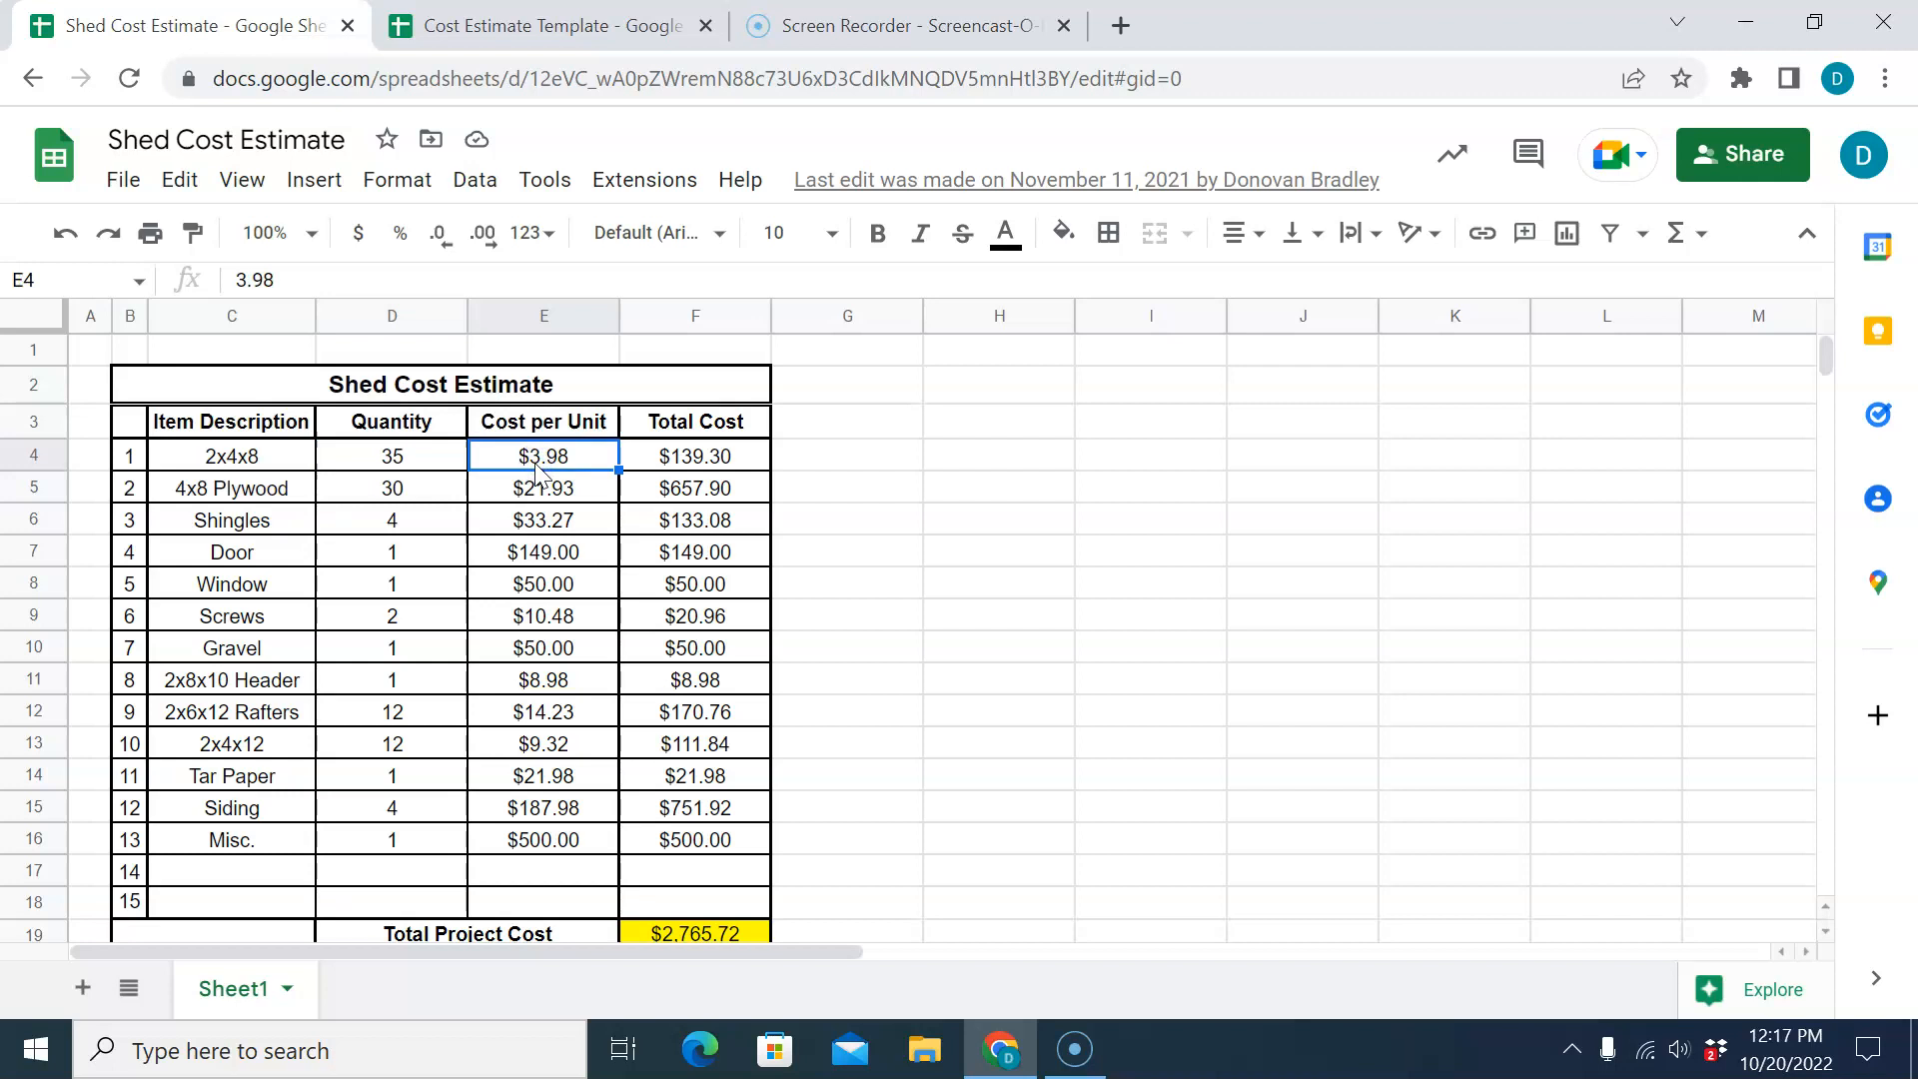
{"action": "left_click", "coordinate": [679, 465]}
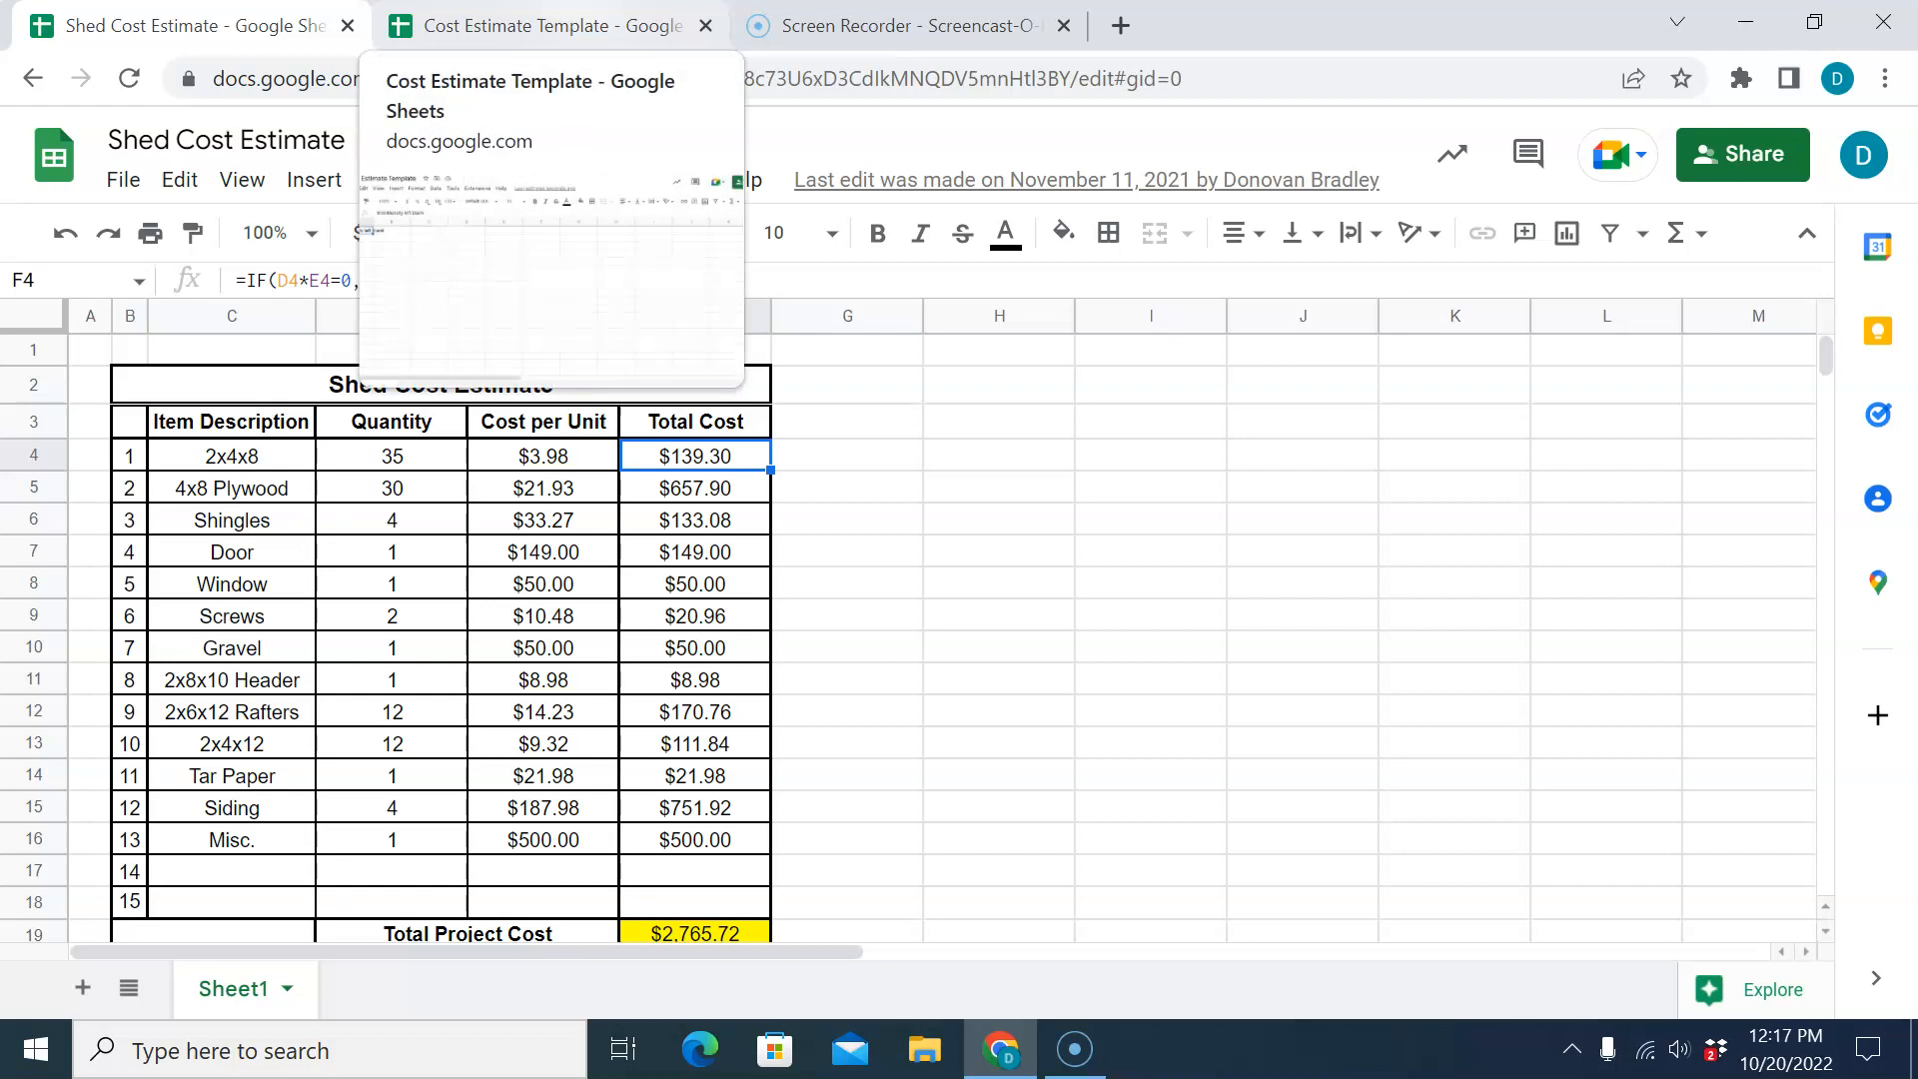
Switch to the Cost Estimate Template spreadsheet and clear the text in cell A1.
{"action": "left_click", "coordinate": [539, 25]}
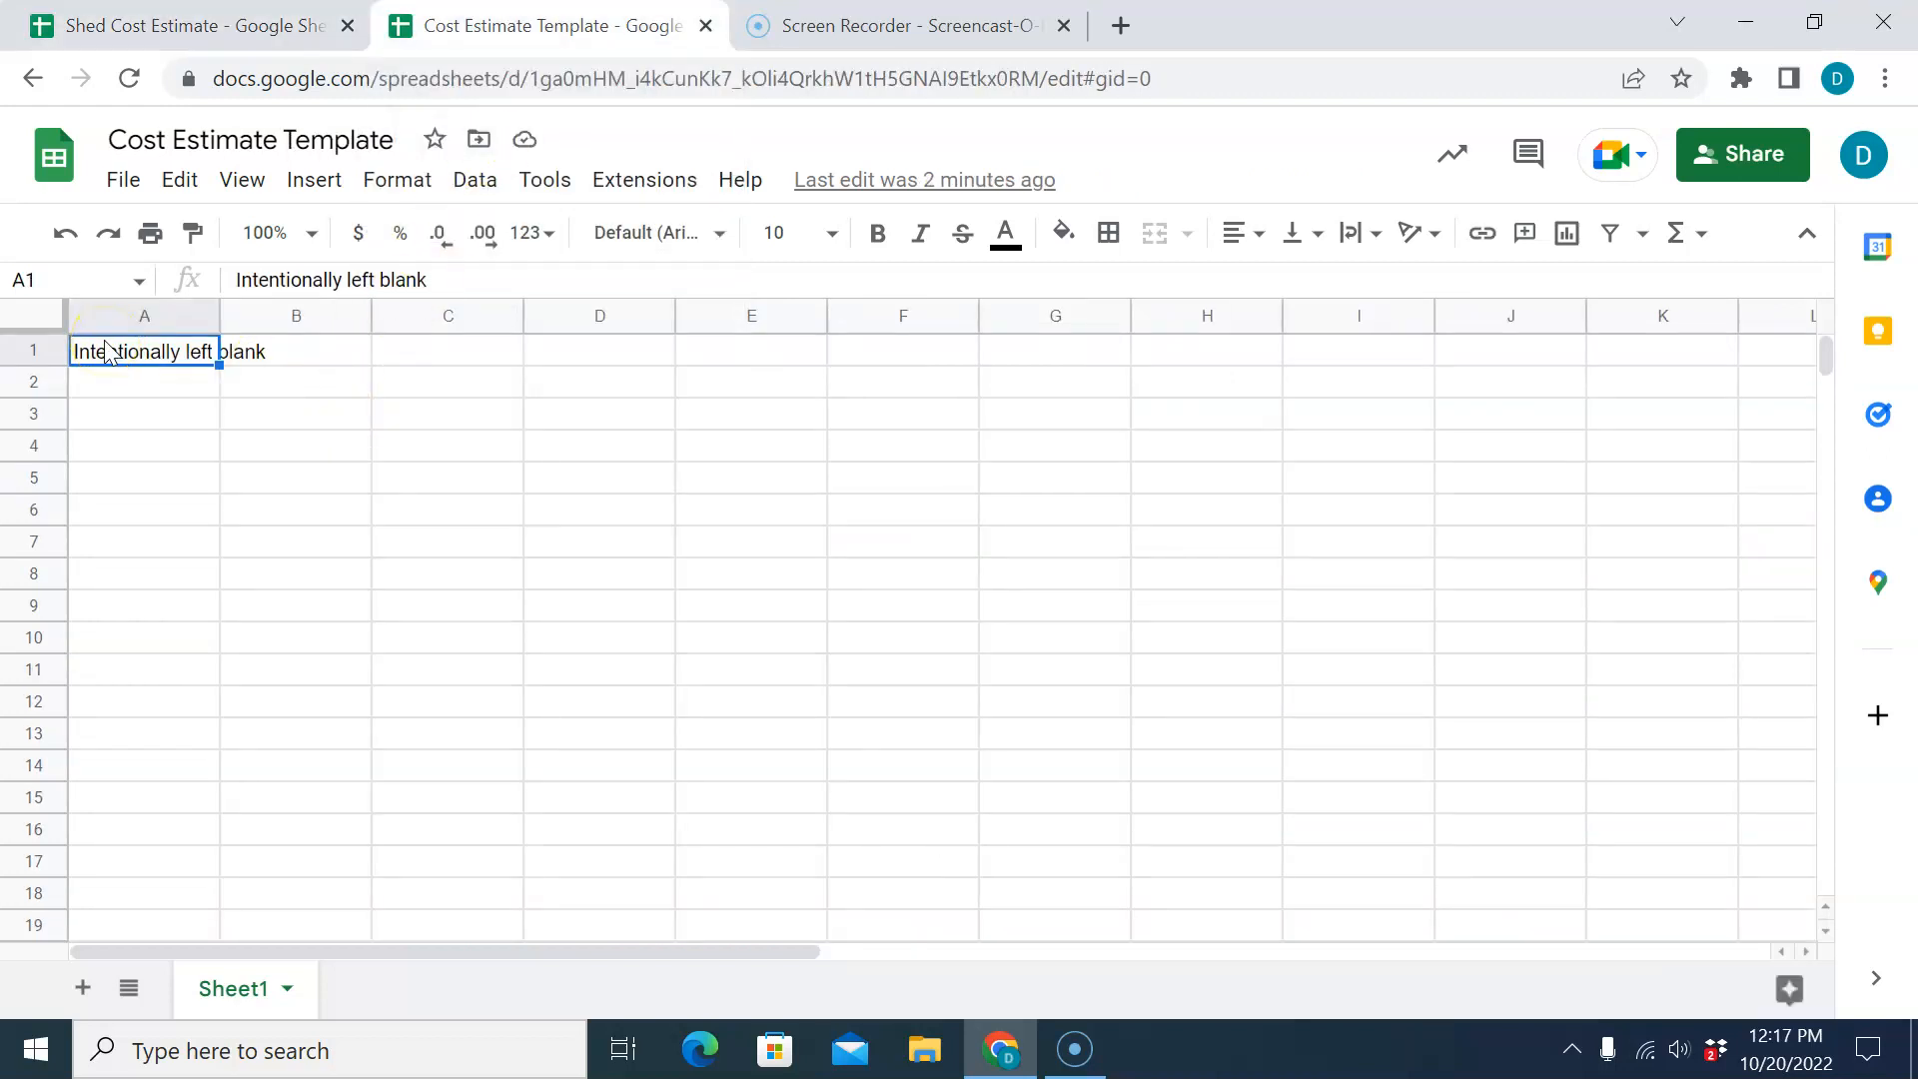
{"action": "type", "text": "="}
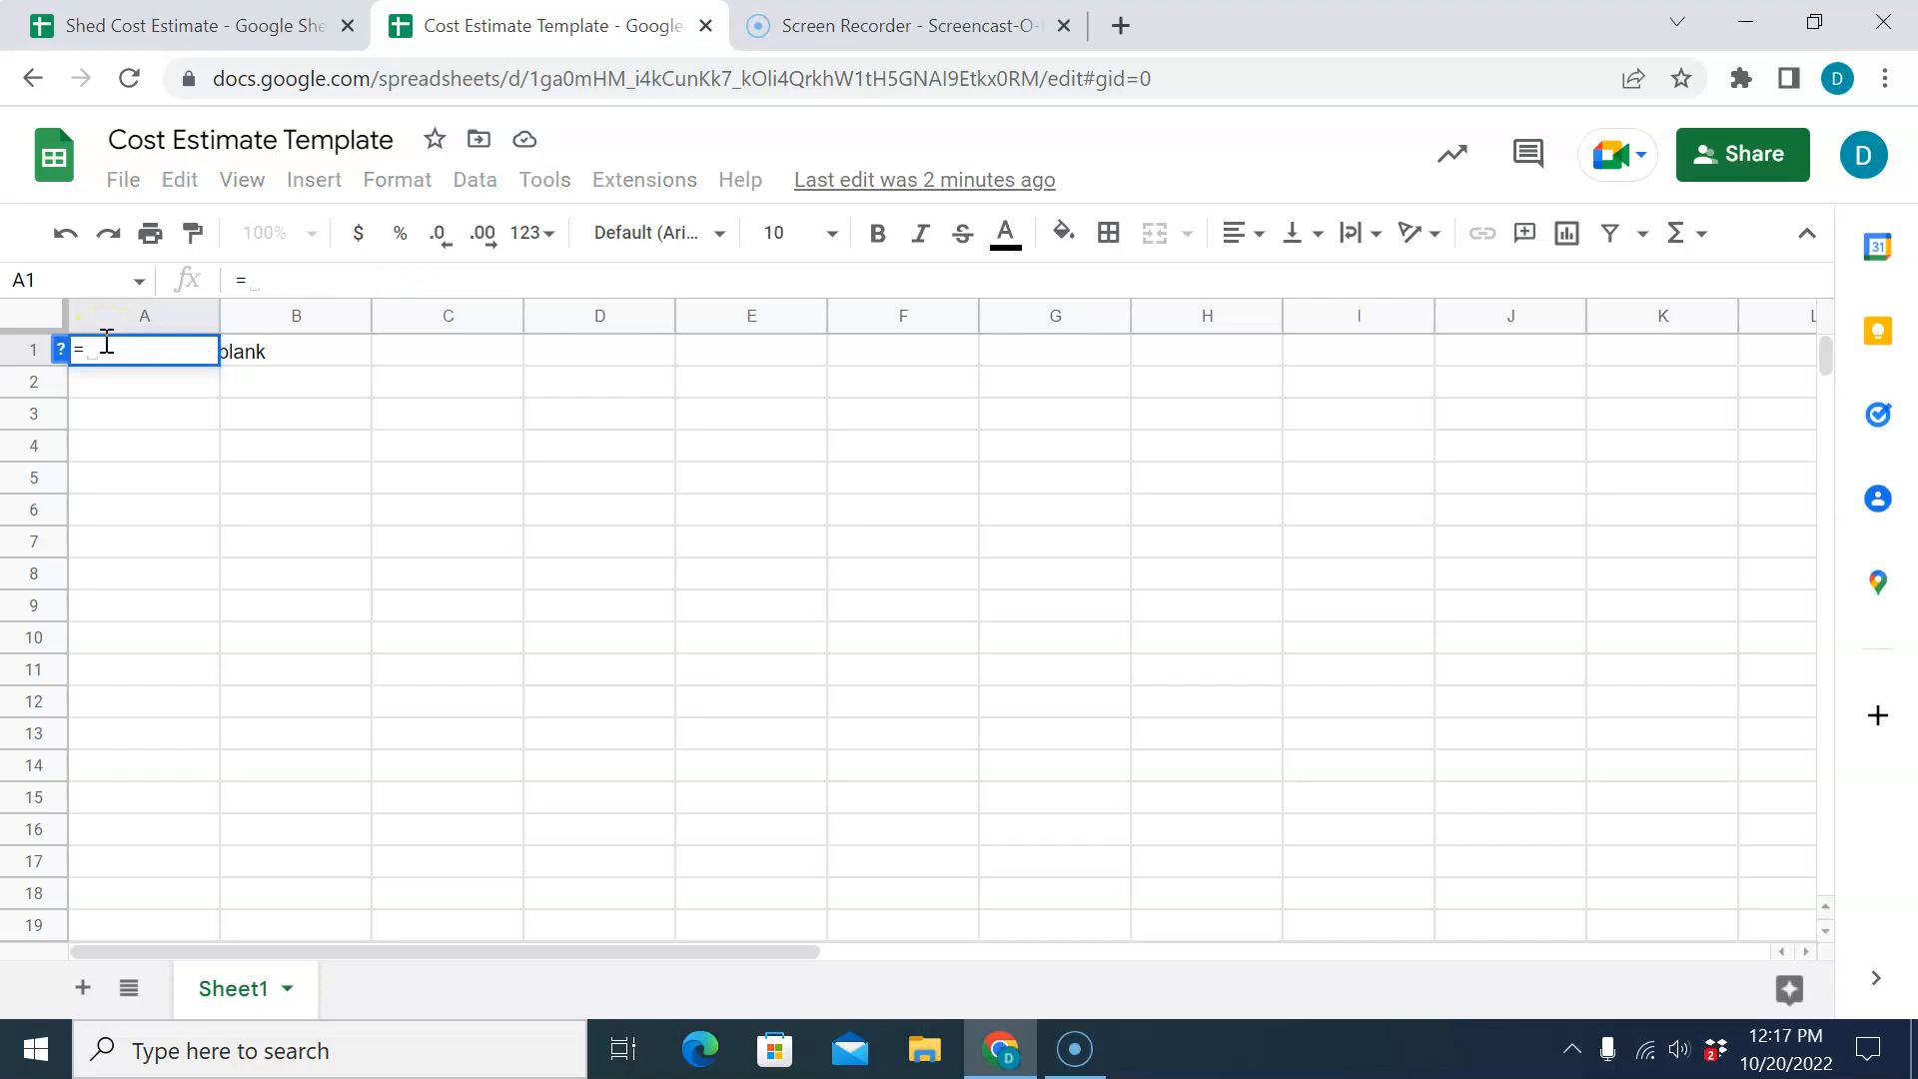
{"action": "key", "text": "Escape"}
{"action": "key", "text": "Delete"}
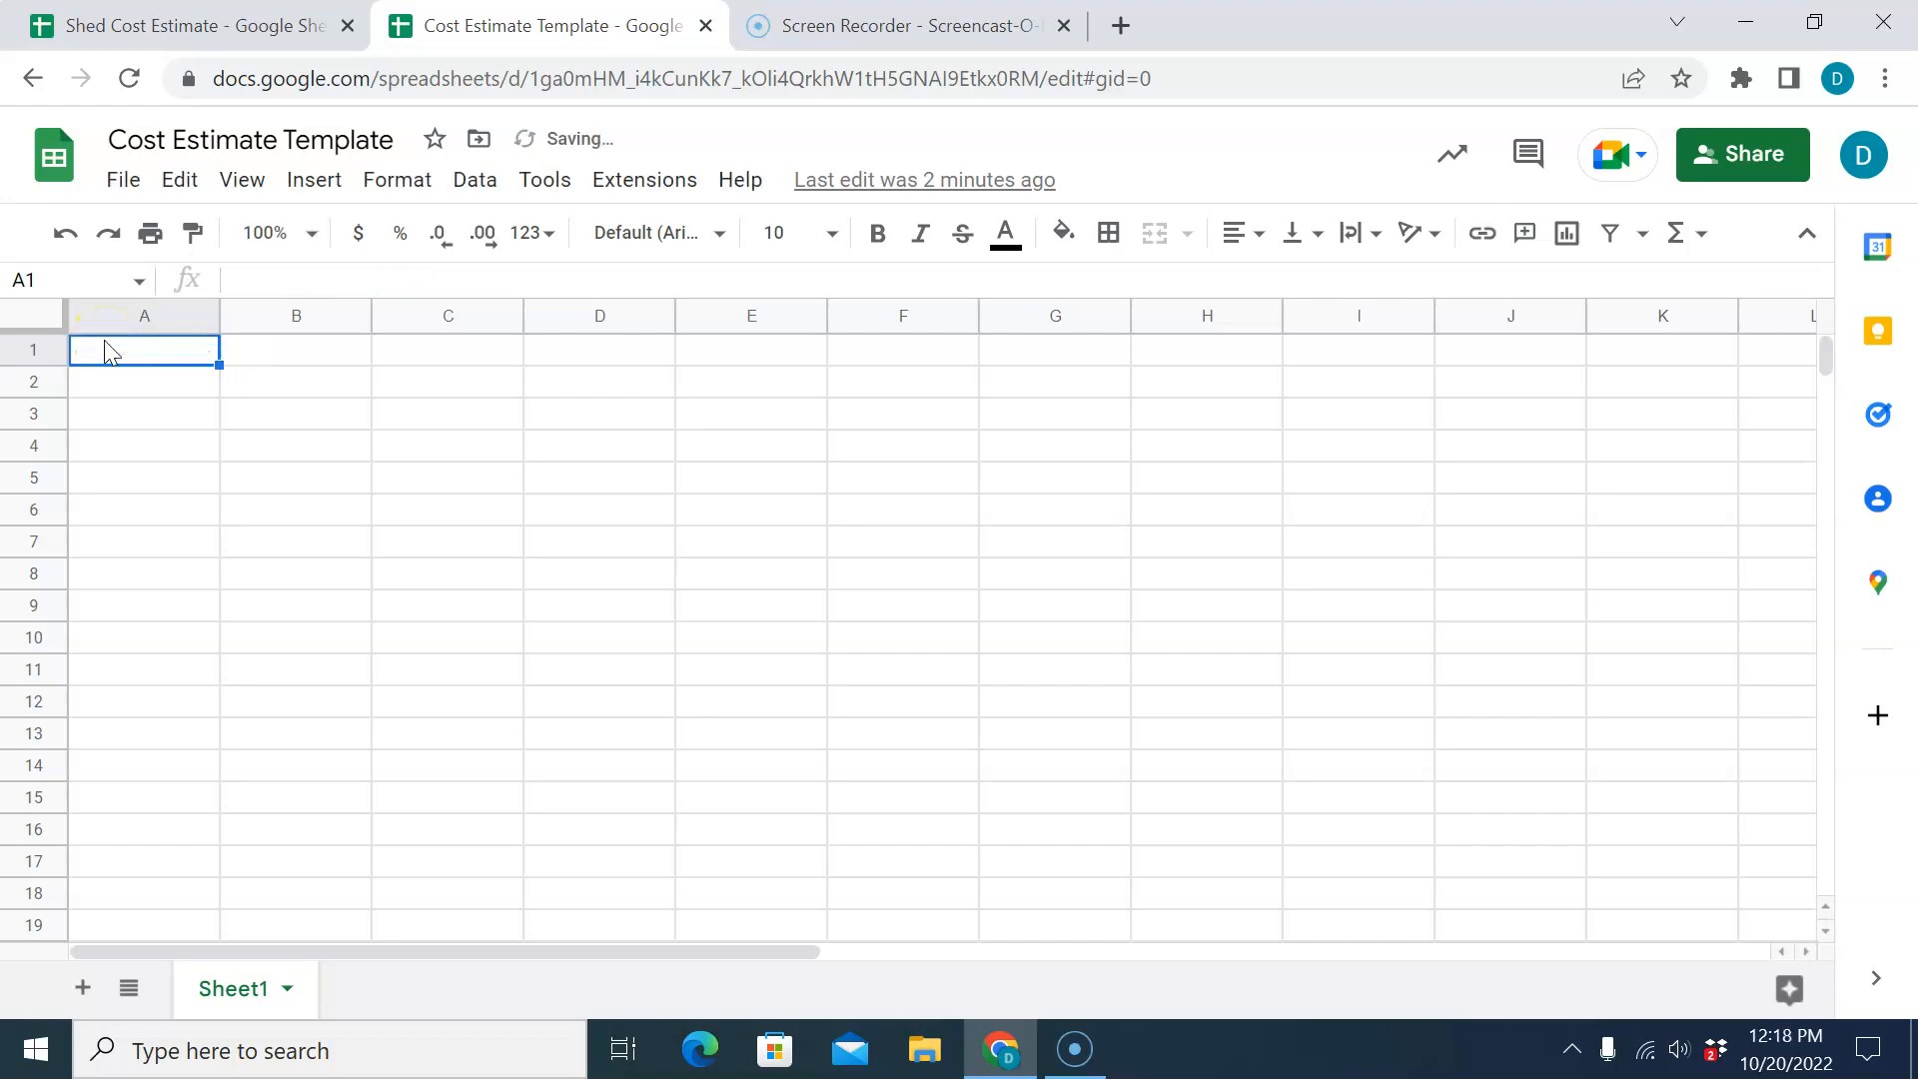
Enter the title "Cost Estimate" in cell B2.
{"action": "left_click", "coordinate": [287, 389]}
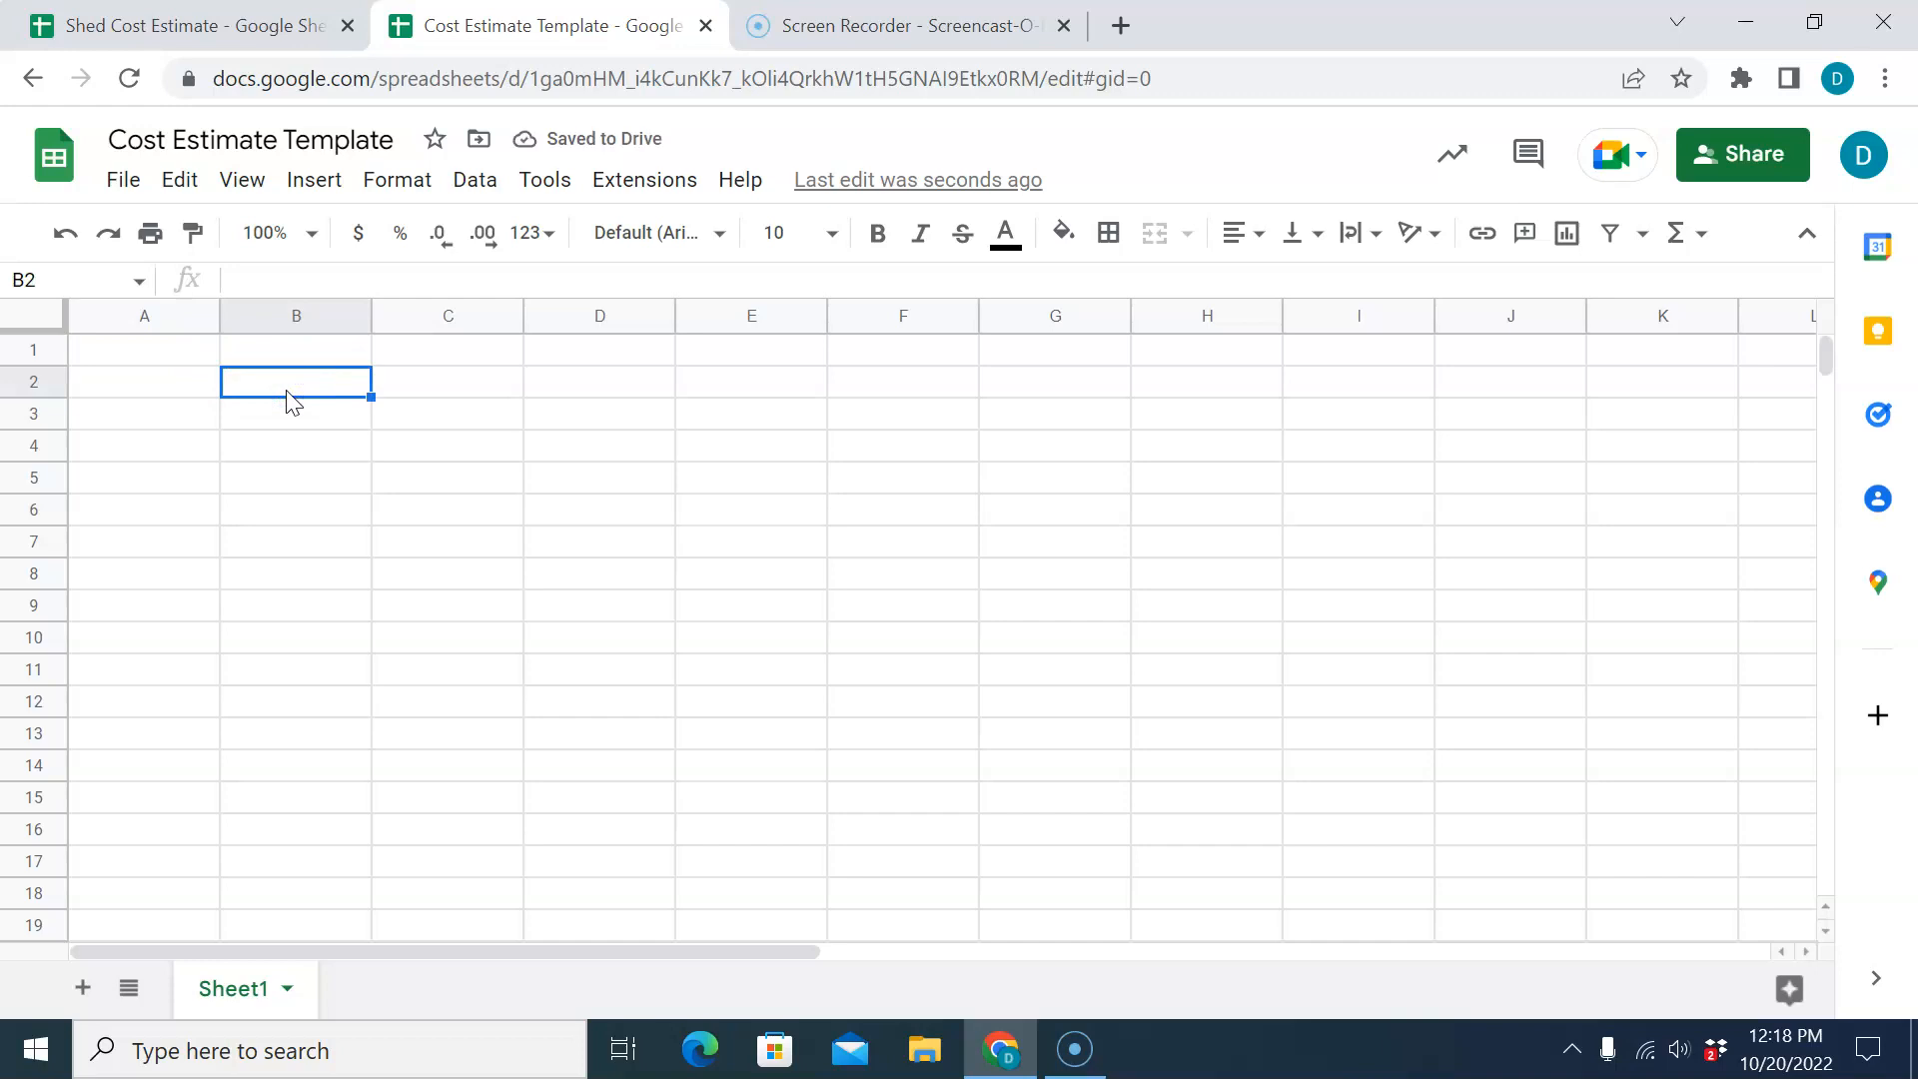
{"action": "type", "text": "COst"}
{"action": "key", "text": "BackSpace"}
{"action": "key", "text": "BackSpace"}
{"action": "key", "text": "BackSpace"}
{"action": "type", "text": "os"}
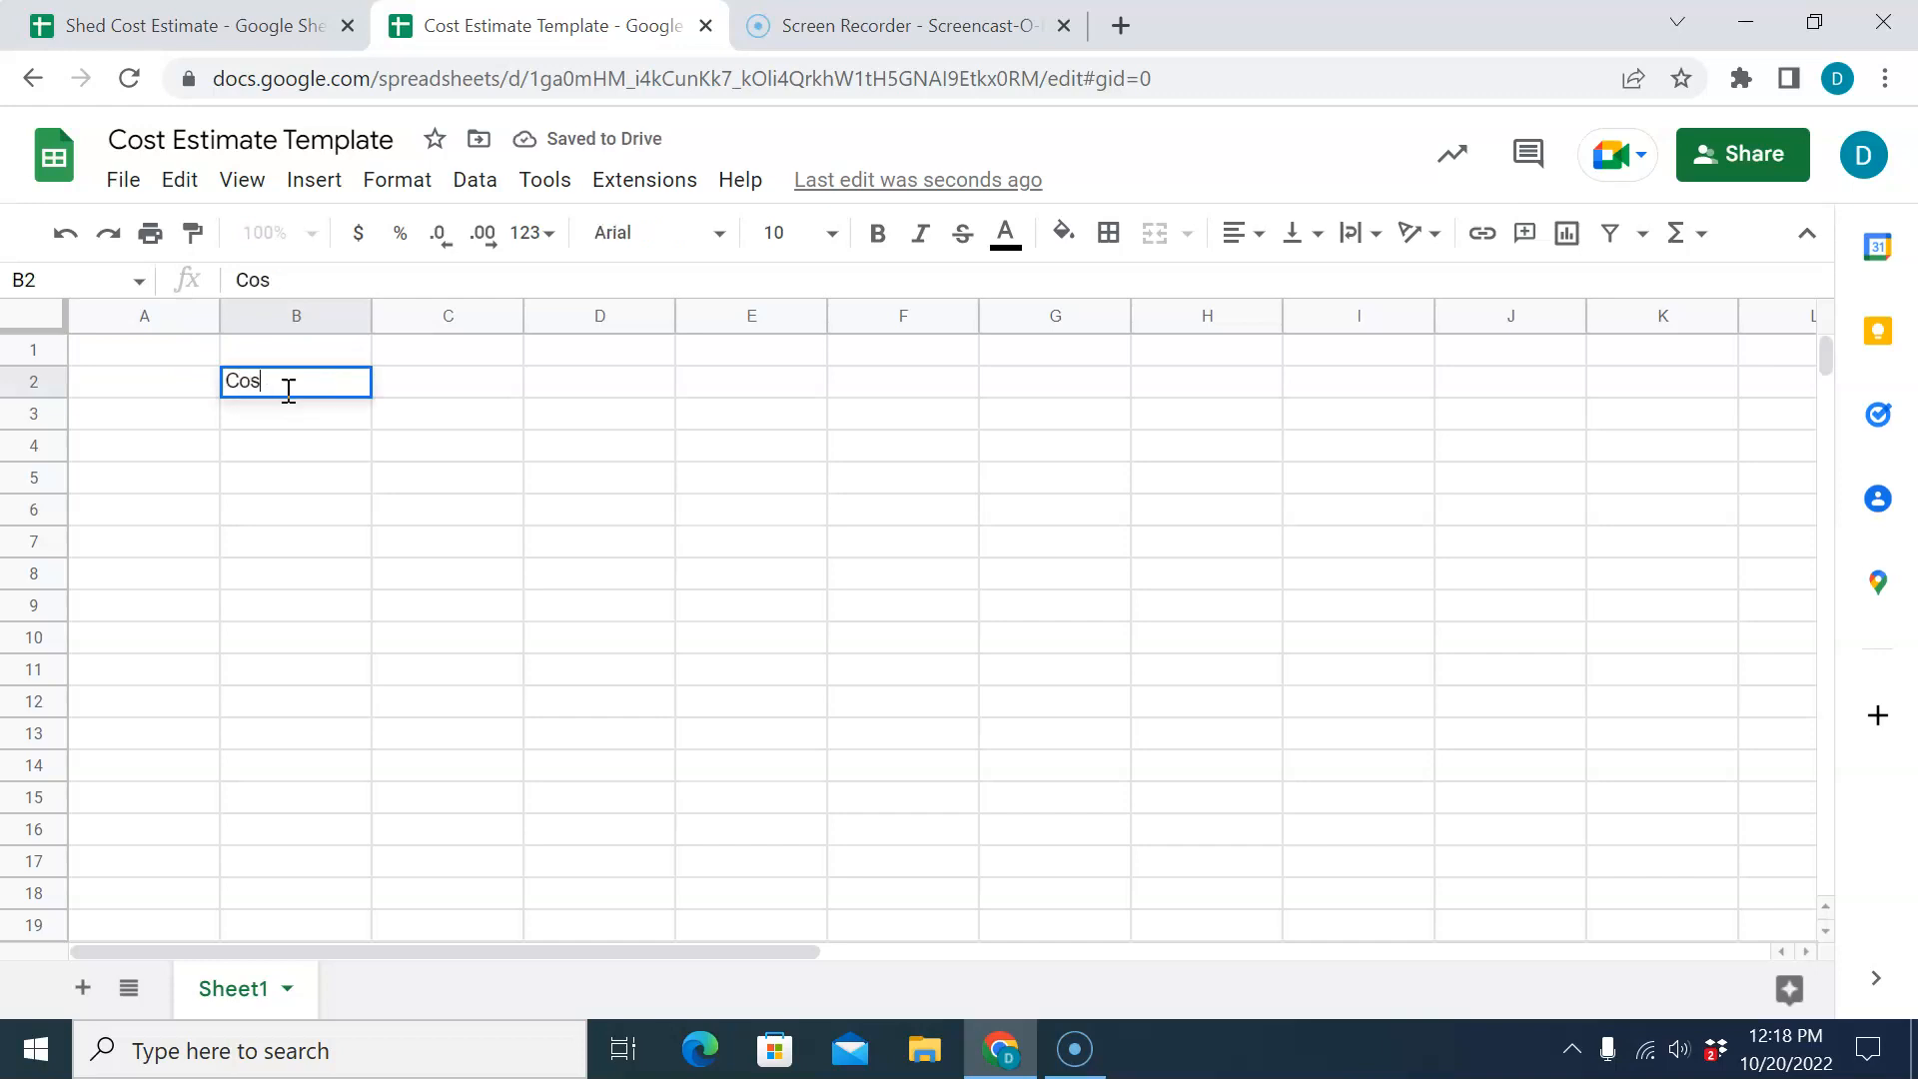
{"action": "type", "text": "t Estimate"}
{"action": "key", "text": "Return"}
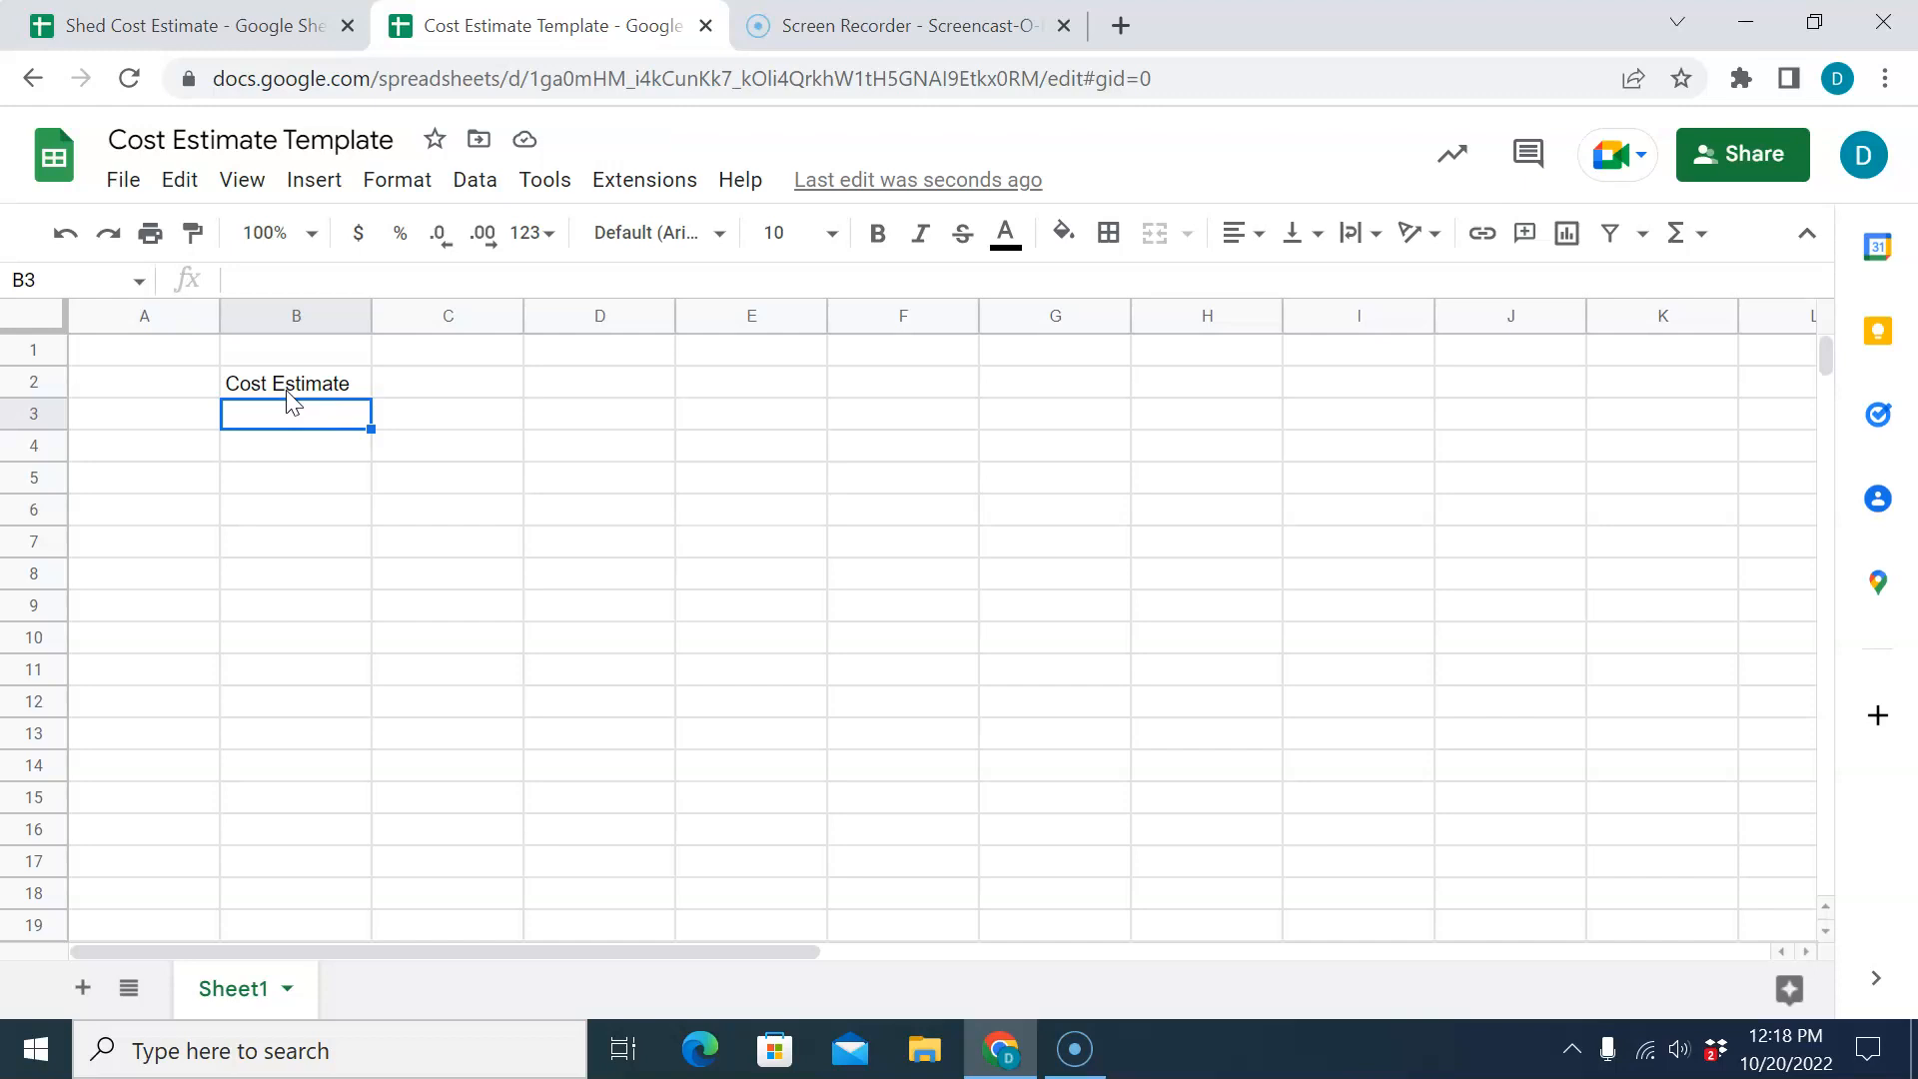
Check the header names in the Shed Cost Estimate sheet and enter "Item Description" in cell B3 of the template.
{"action": "left_click", "coordinate": [189, 25]}
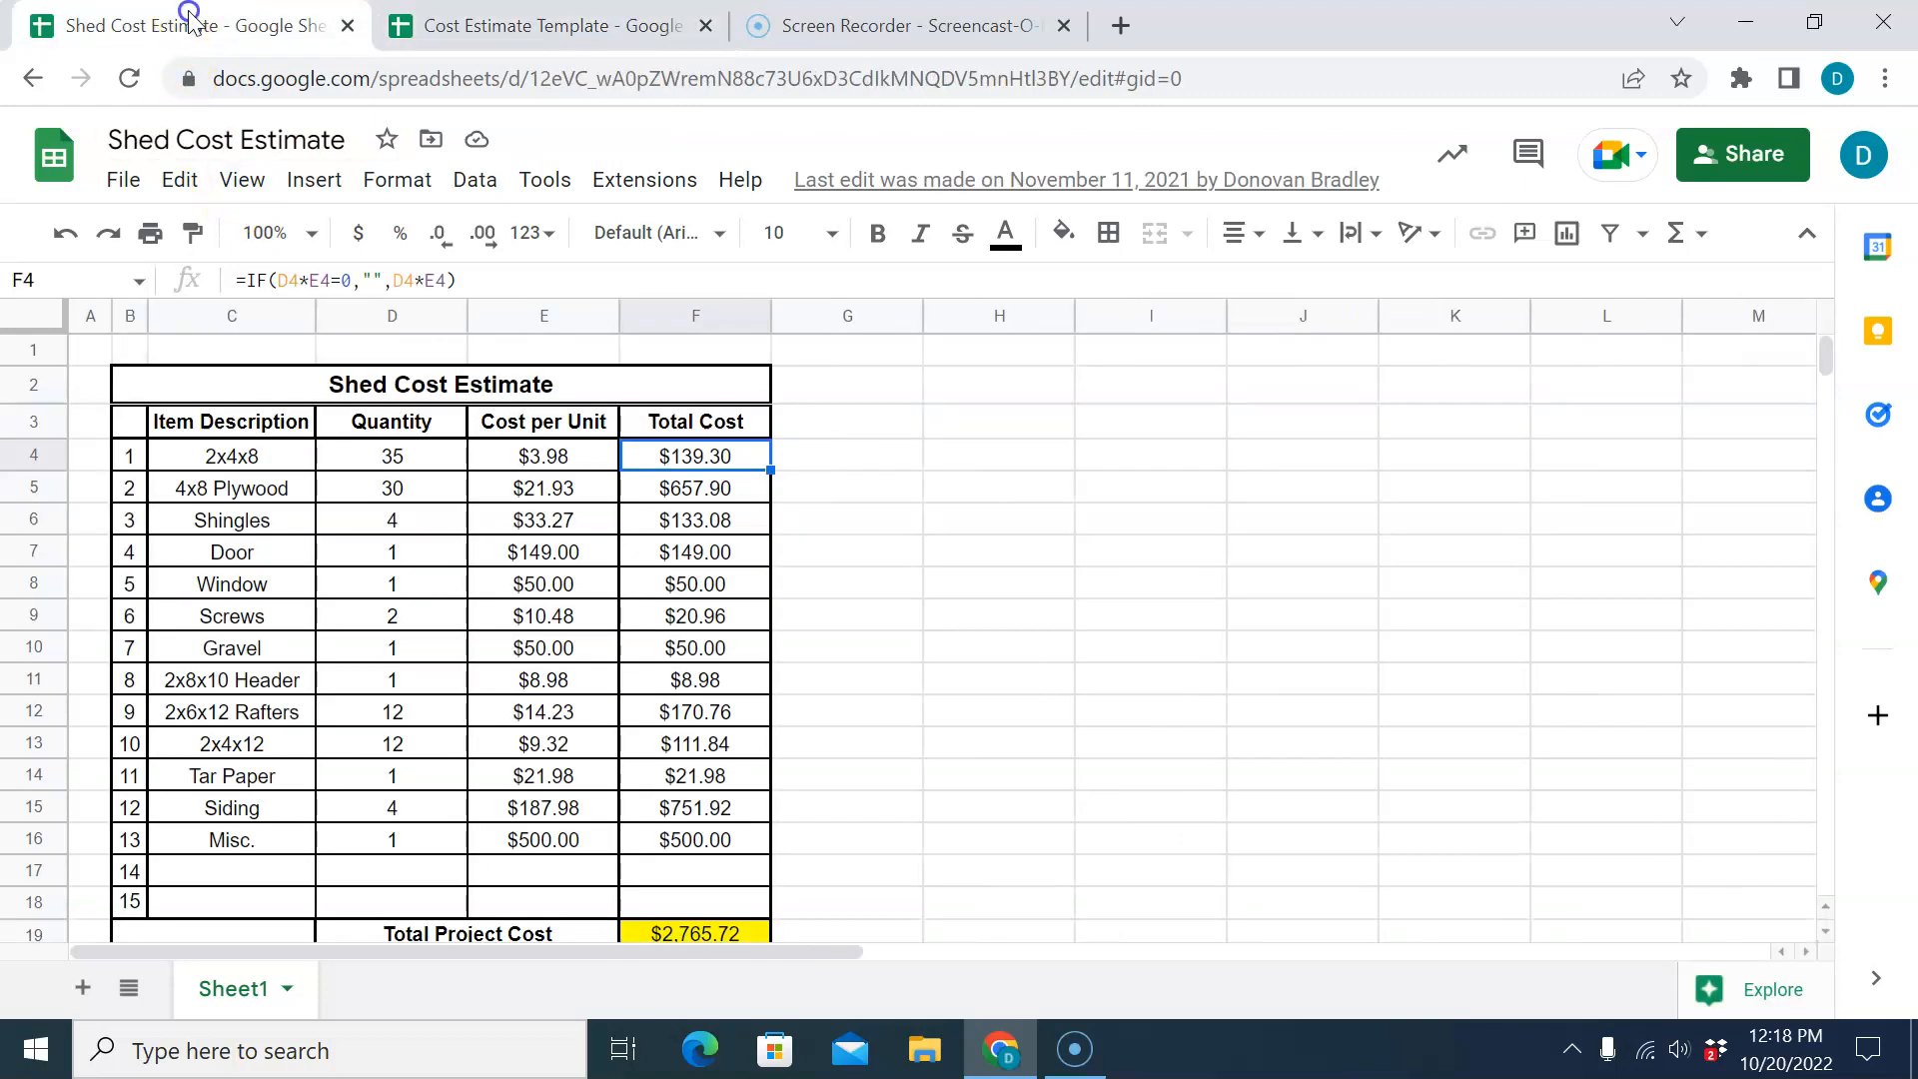
{"action": "left_click", "coordinate": [496, 25]}
{"action": "left_click", "coordinate": [365, 286]}
{"action": "type", "text": "It"}
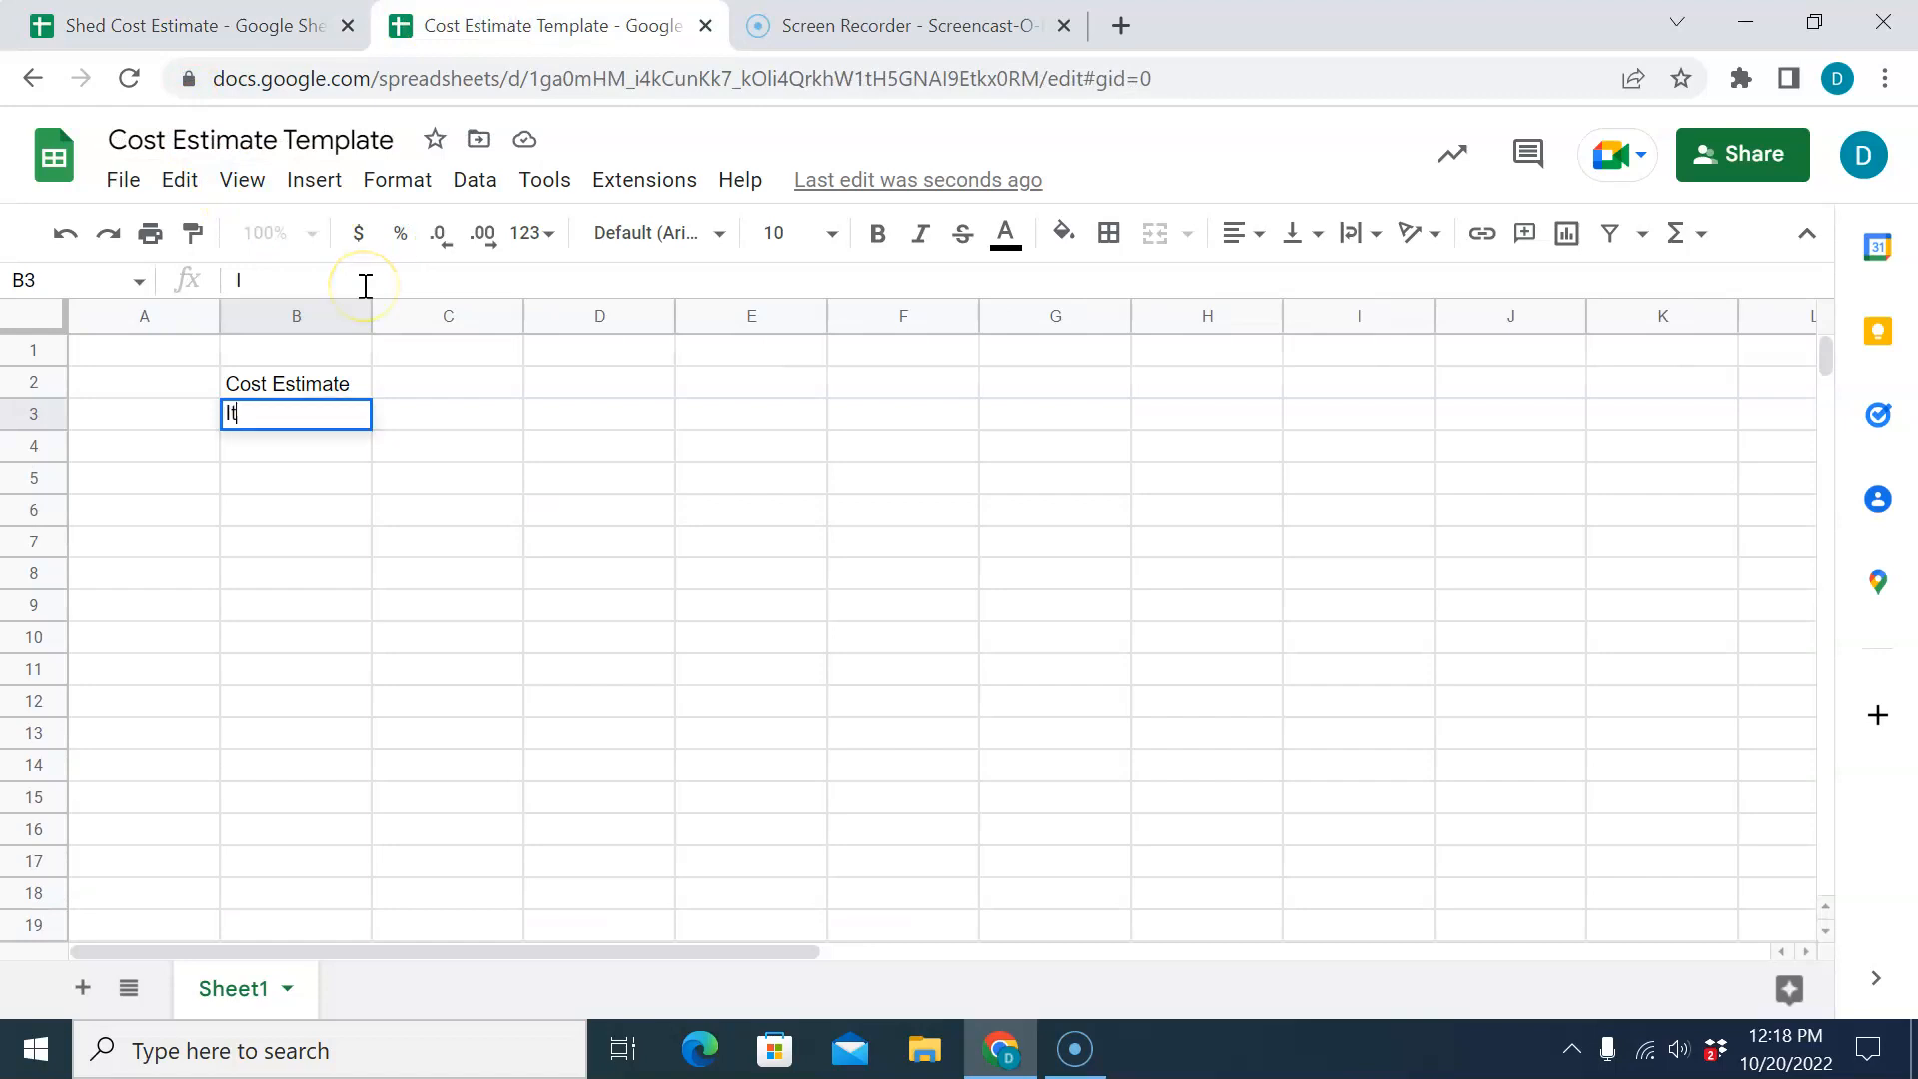
{"action": "type", "text": "em Description"}
{"action": "key", "text": "Tab"}
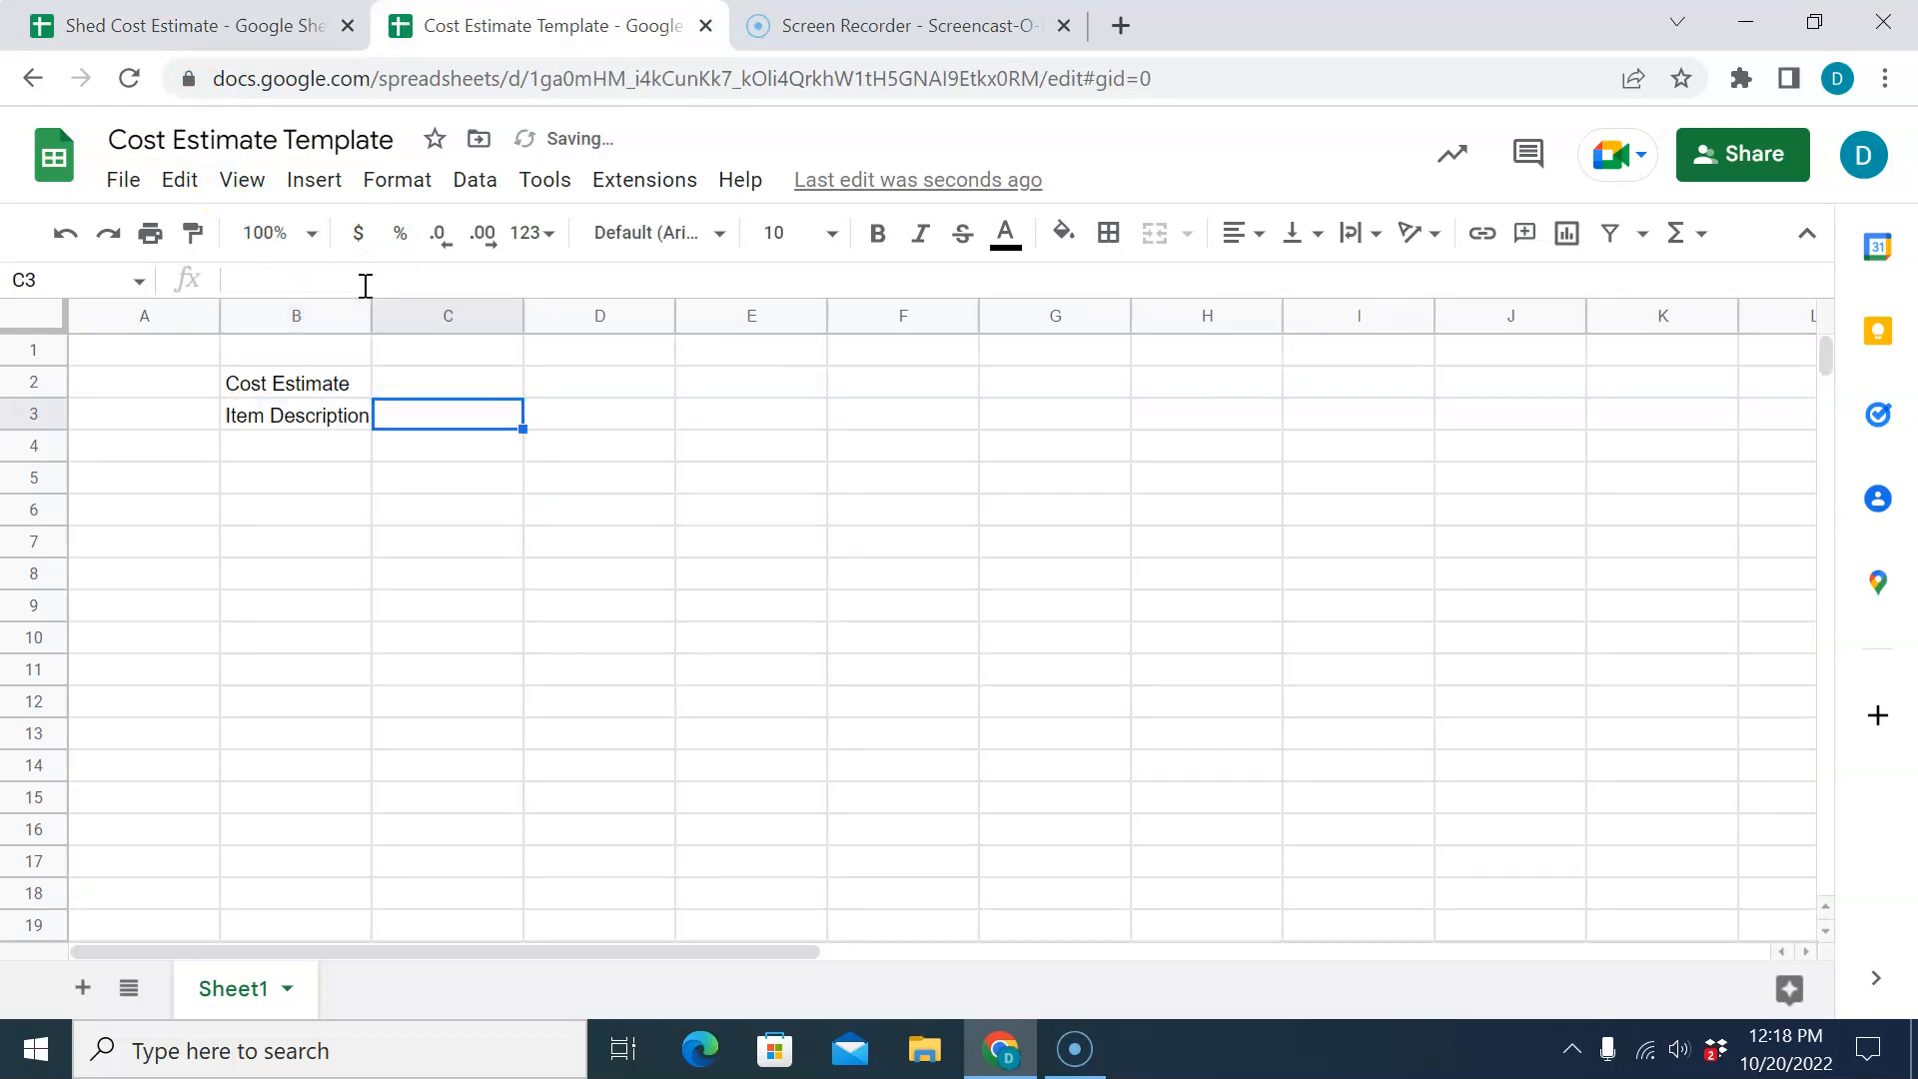
Following the shed example, enter the headers "Quantity" in C3 and "Cost Per Unit" in D3 of the template.
{"action": "left_click", "coordinate": [290, 25]}
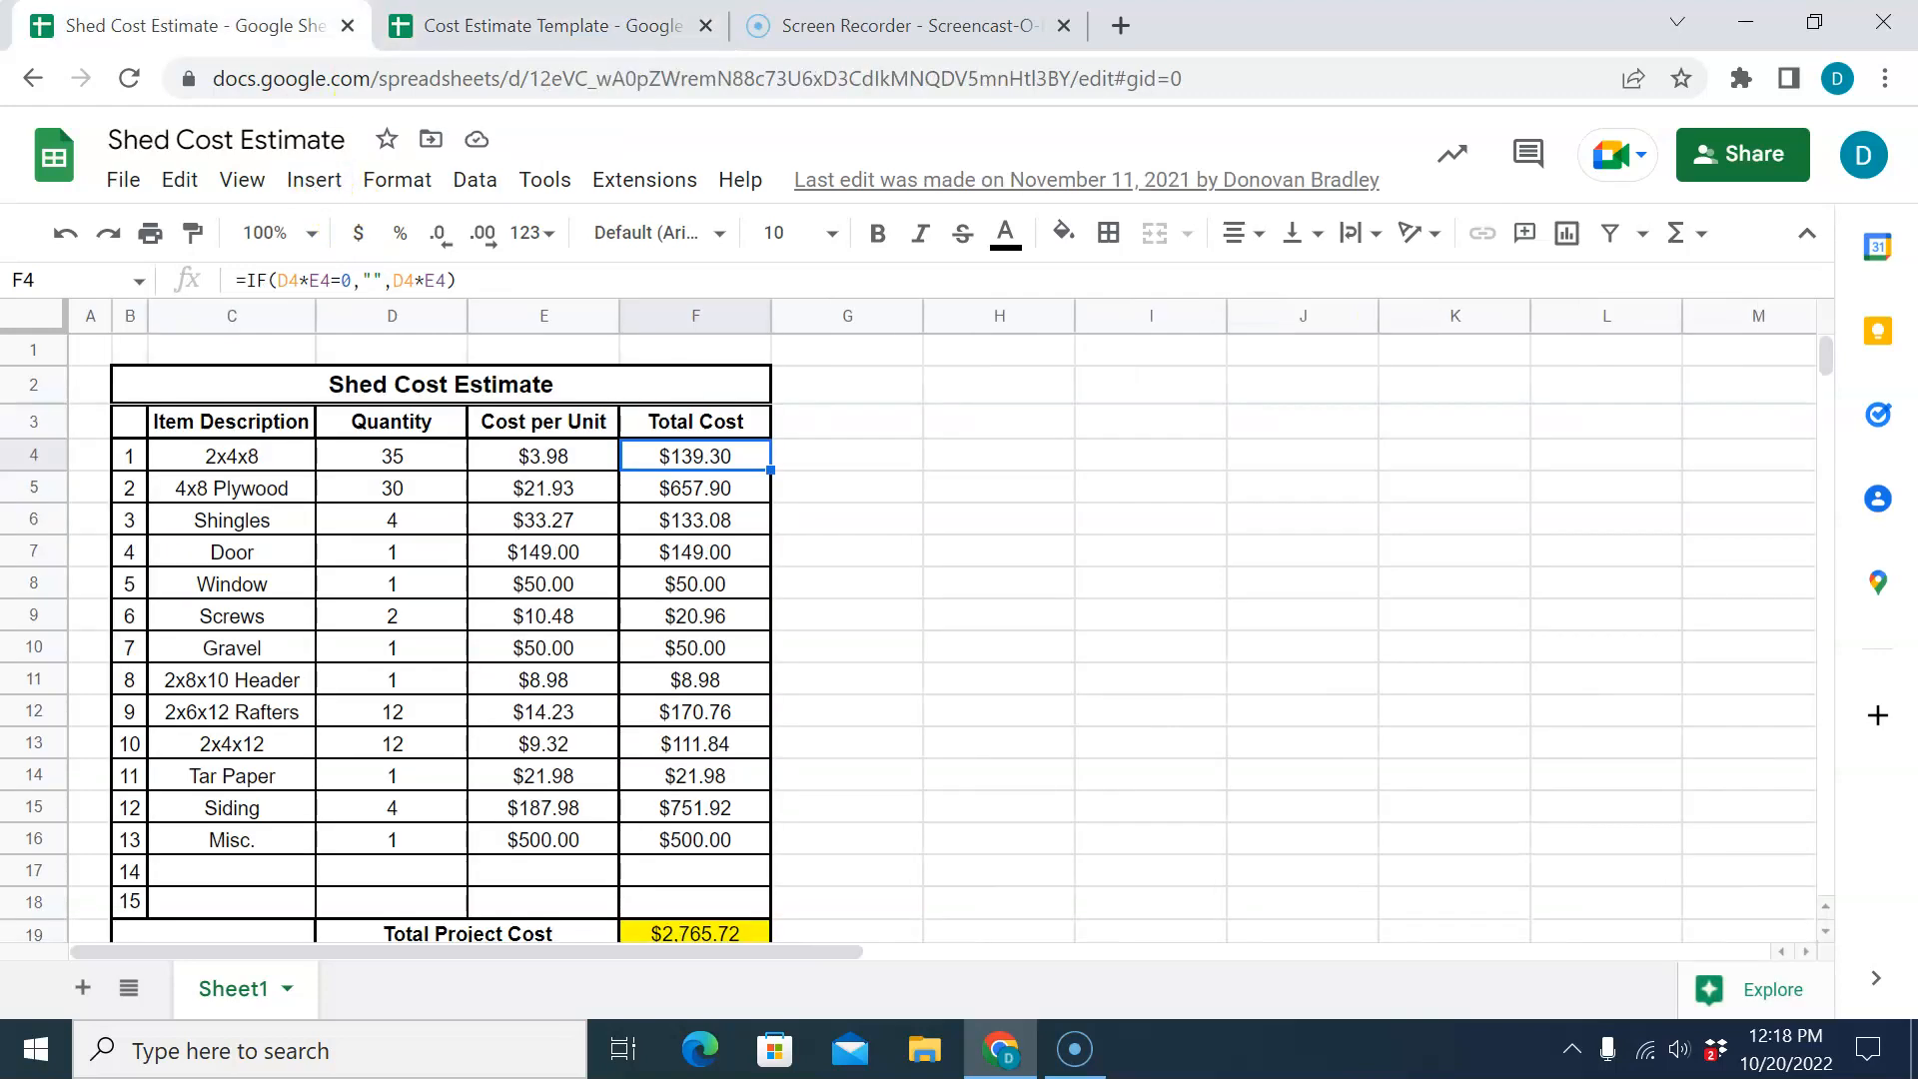
{"action": "left_click", "coordinate": [504, 22]}
{"action": "type", "text": "Quantity"}
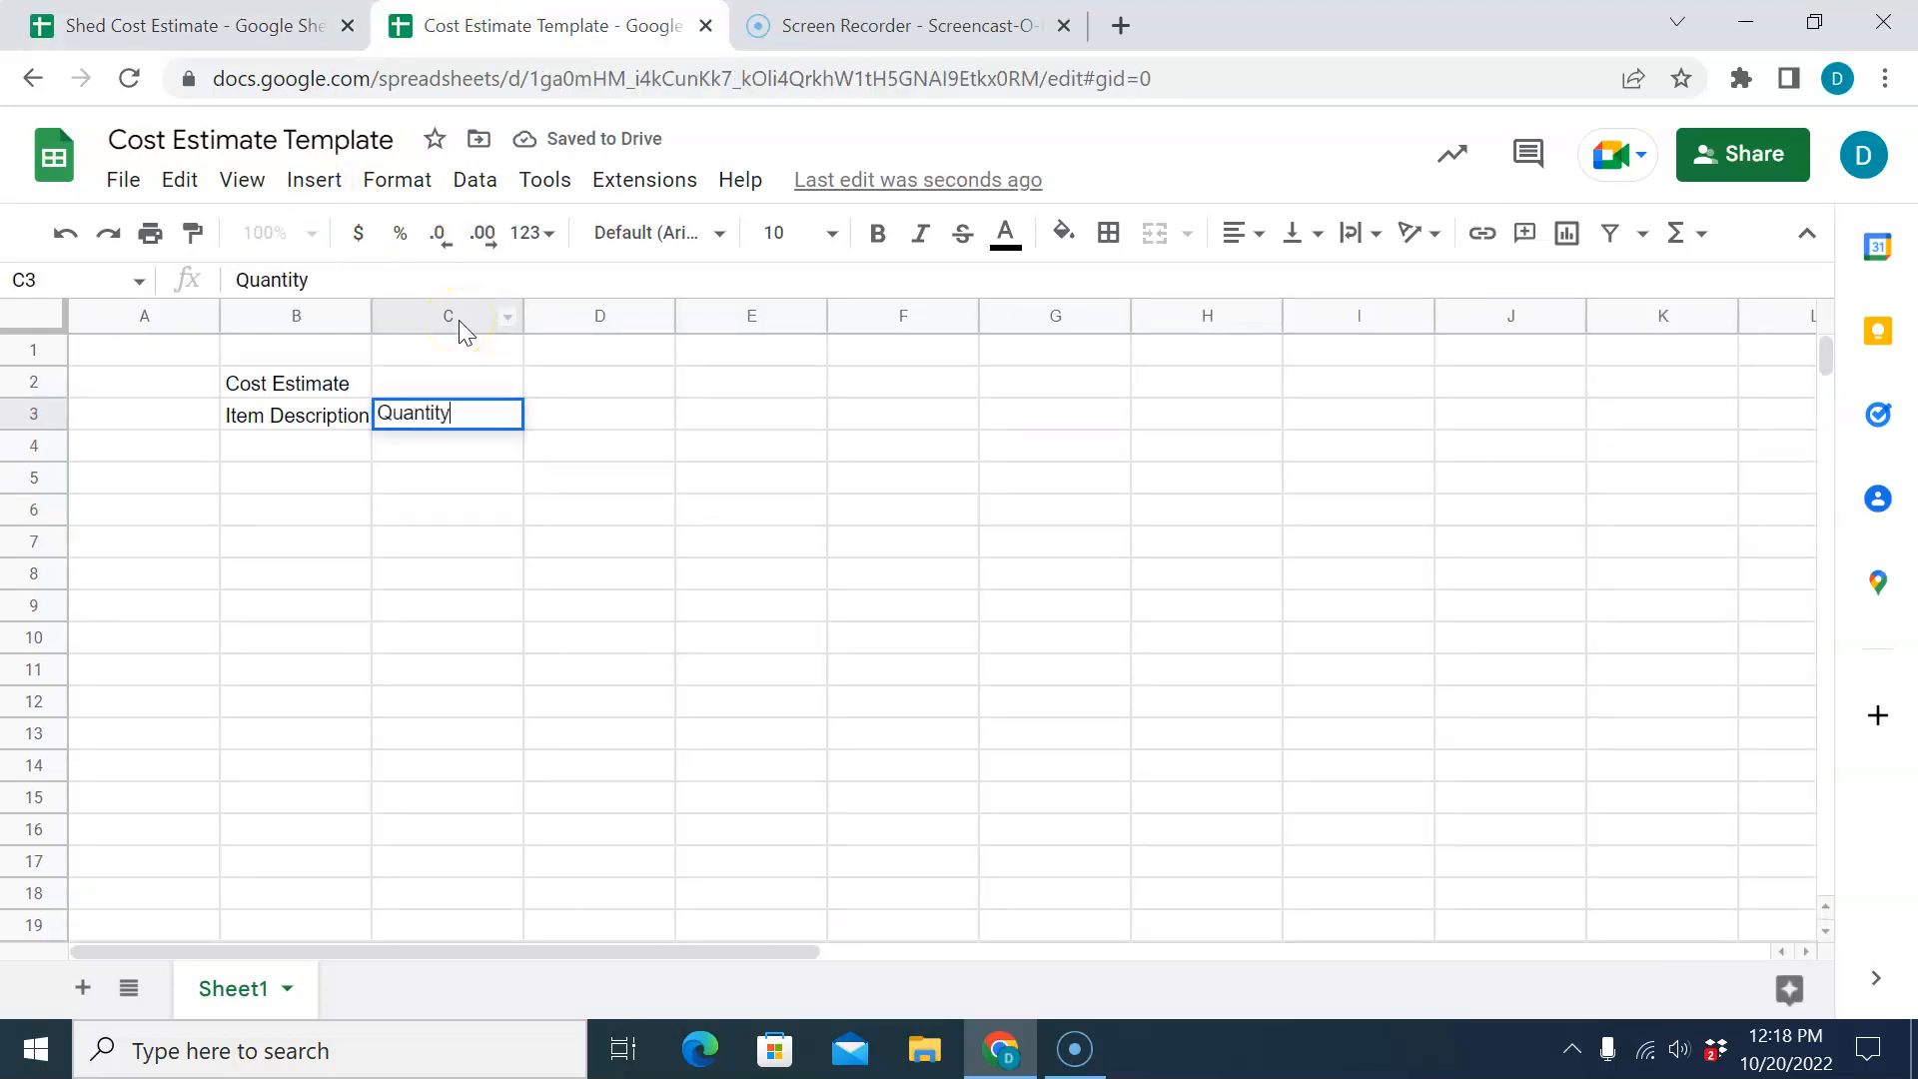
{"action": "key", "text": "Tab"}
{"action": "type", "text": "Cost P"}
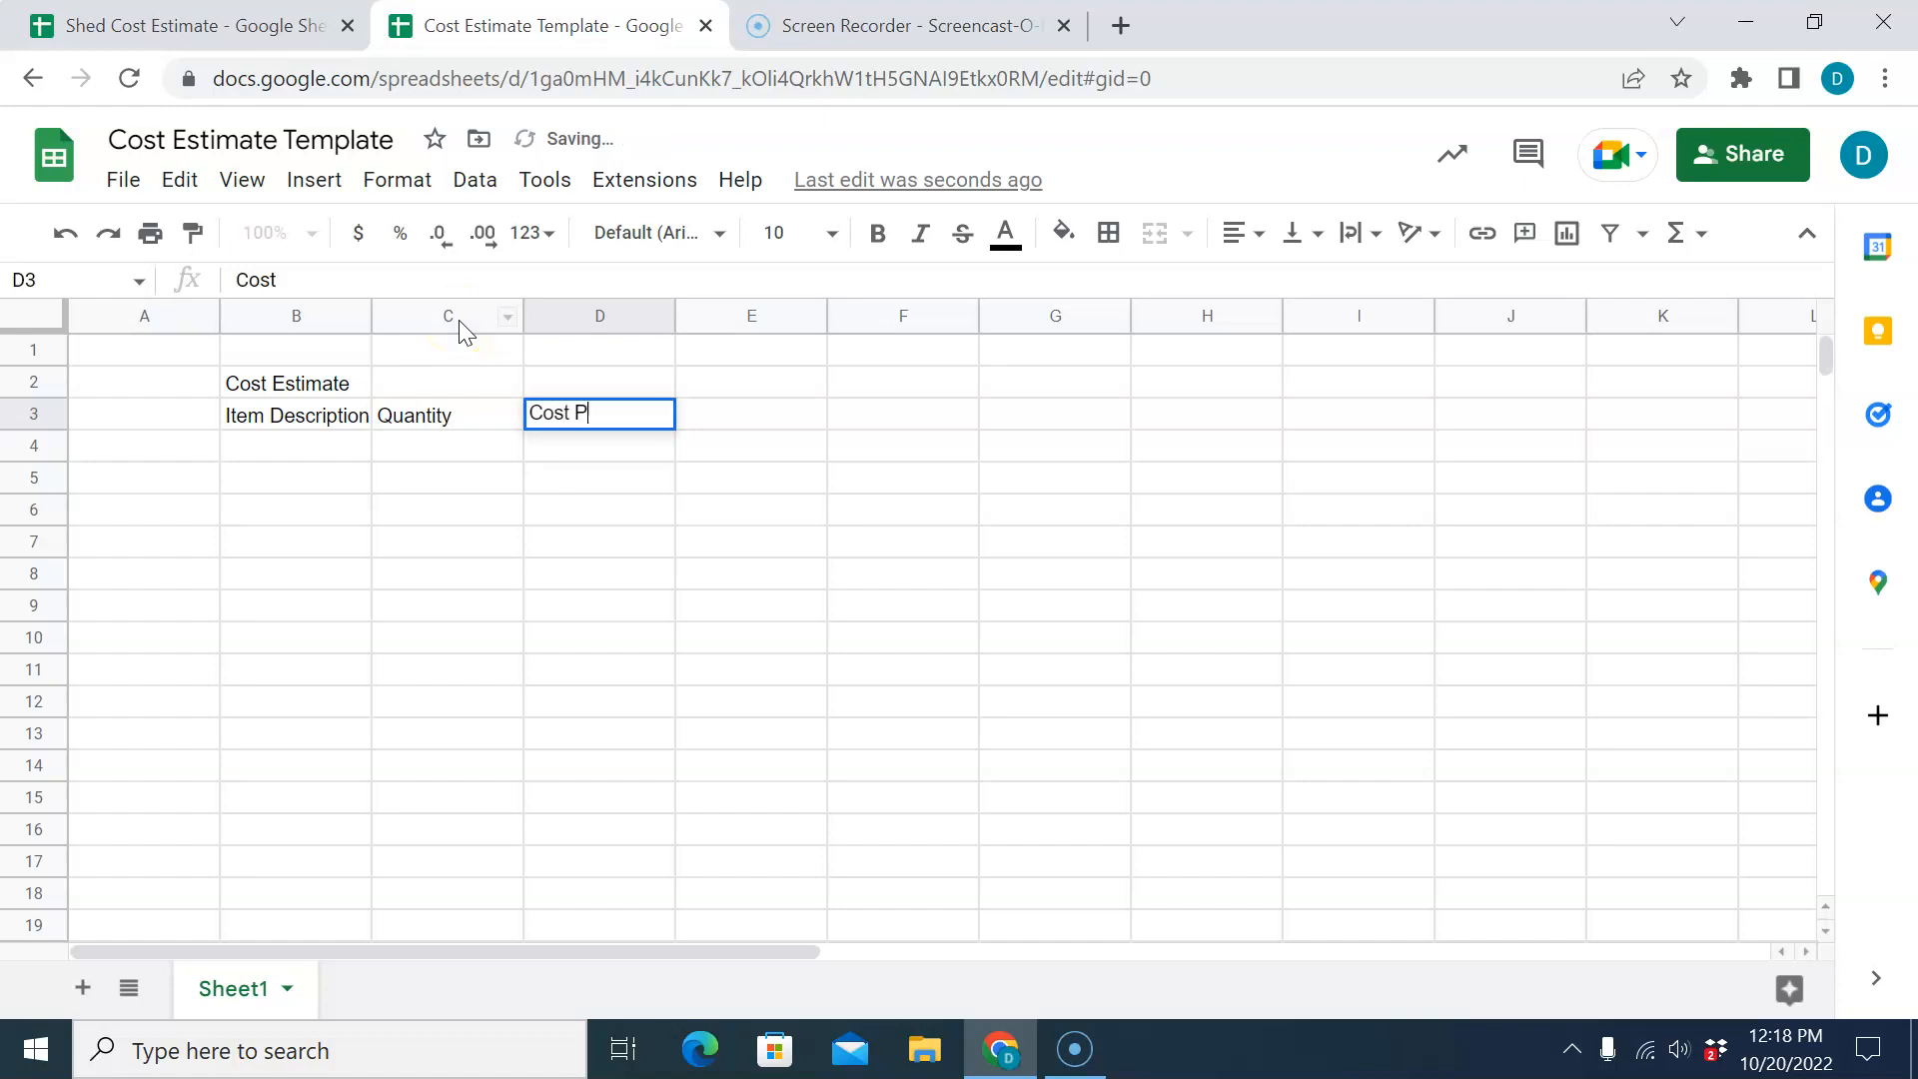
{"action": "type", "text": "er Unit"}
{"action": "key", "text": "Tab"}
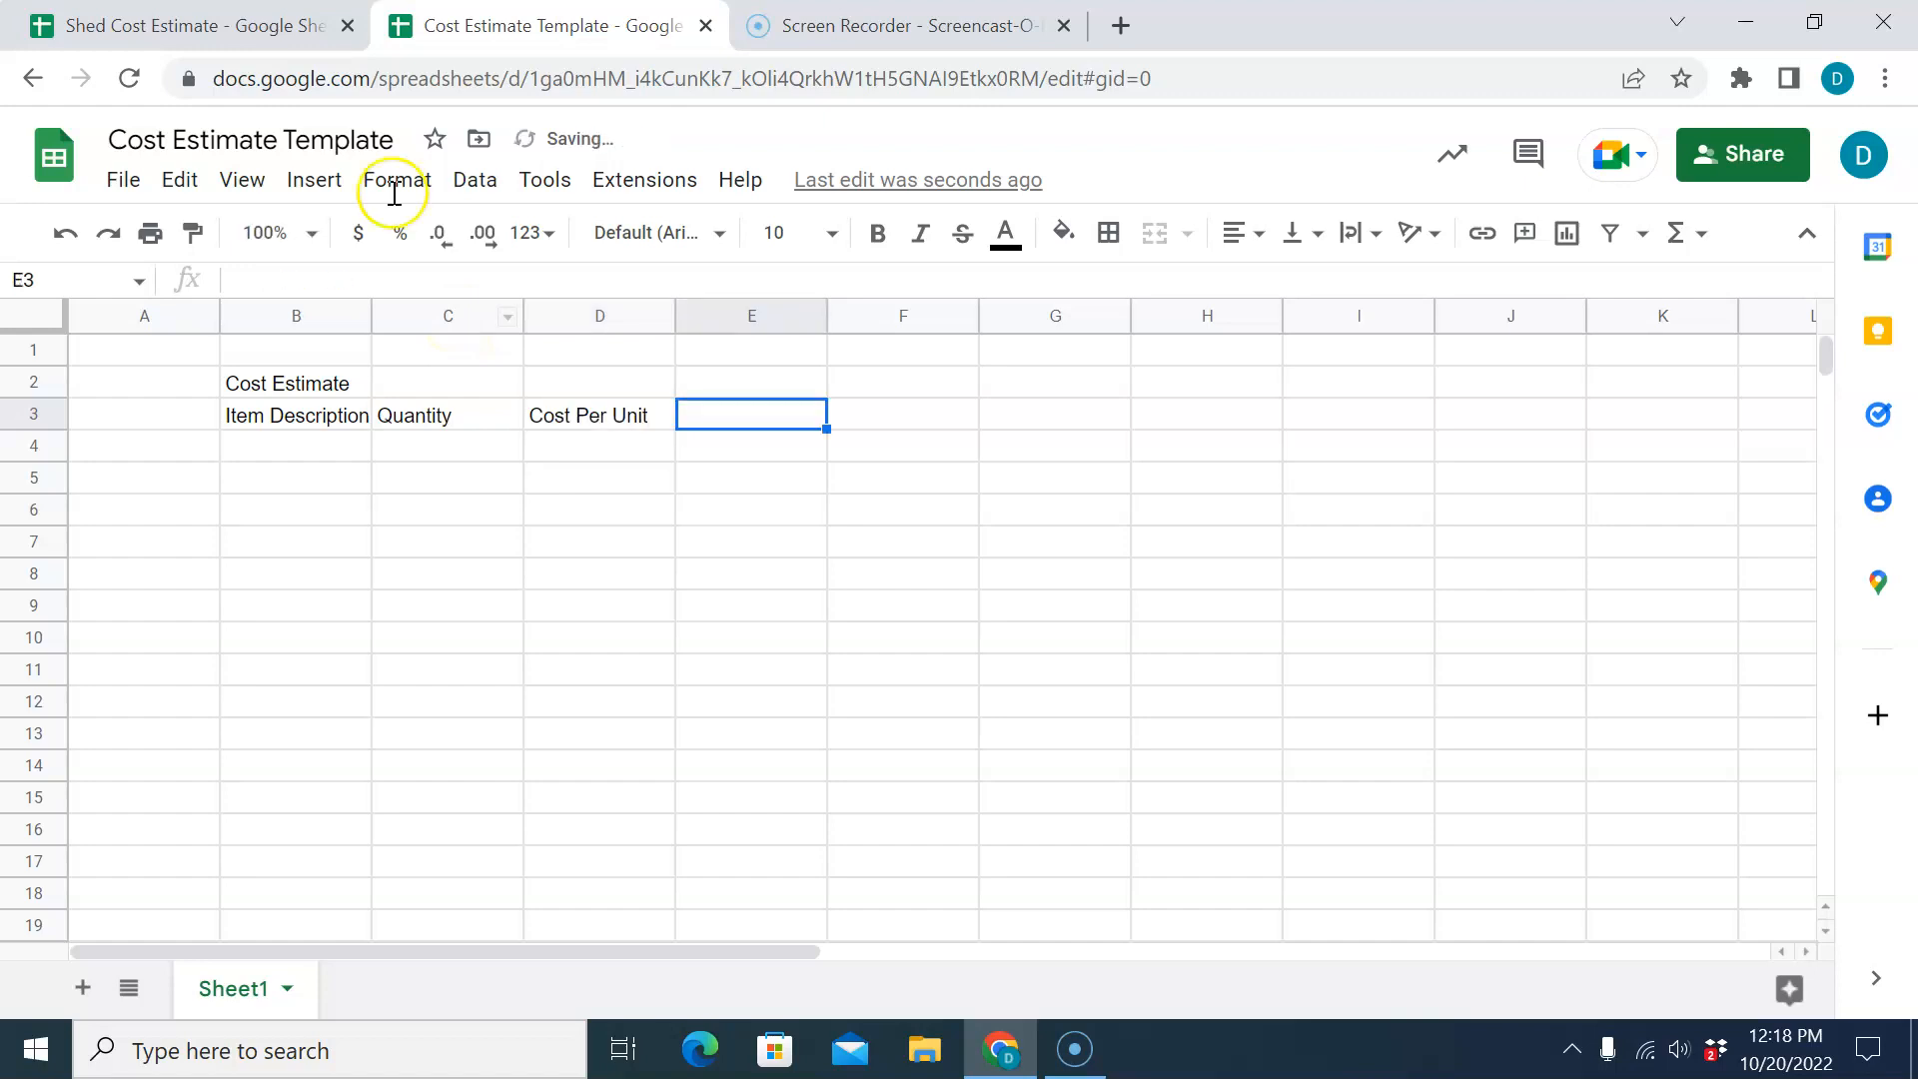
Check the last header in the shed example and enter "Total Cost" in cell E3 of the template.
{"action": "left_click", "coordinate": [295, 25]}
{"action": "left_click", "coordinate": [539, 25]}
{"action": "type", "text": "TOt"}
{"action": "key", "text": "BackSpace"}
{"action": "key", "text": "BackSpace"}
{"action": "type", "text": "otal Cost"}
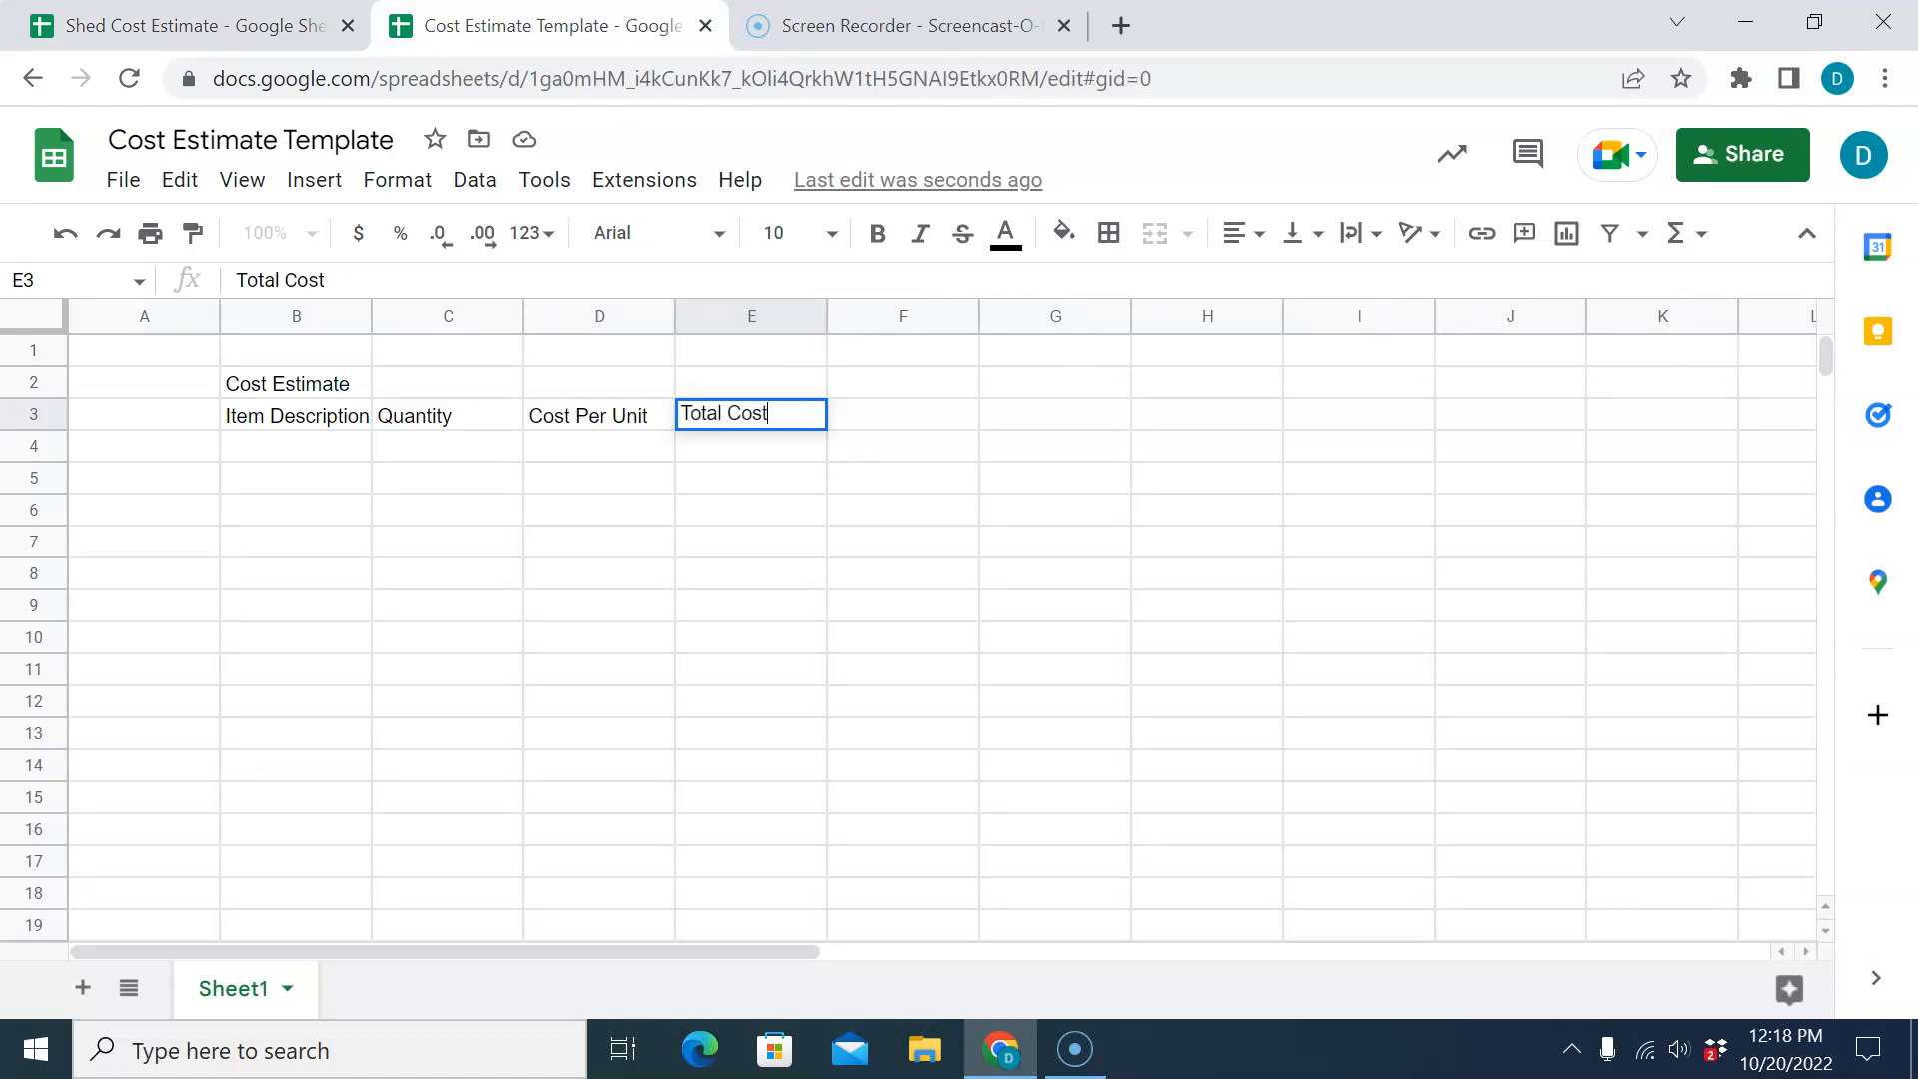
{"action": "key", "text": "Return"}
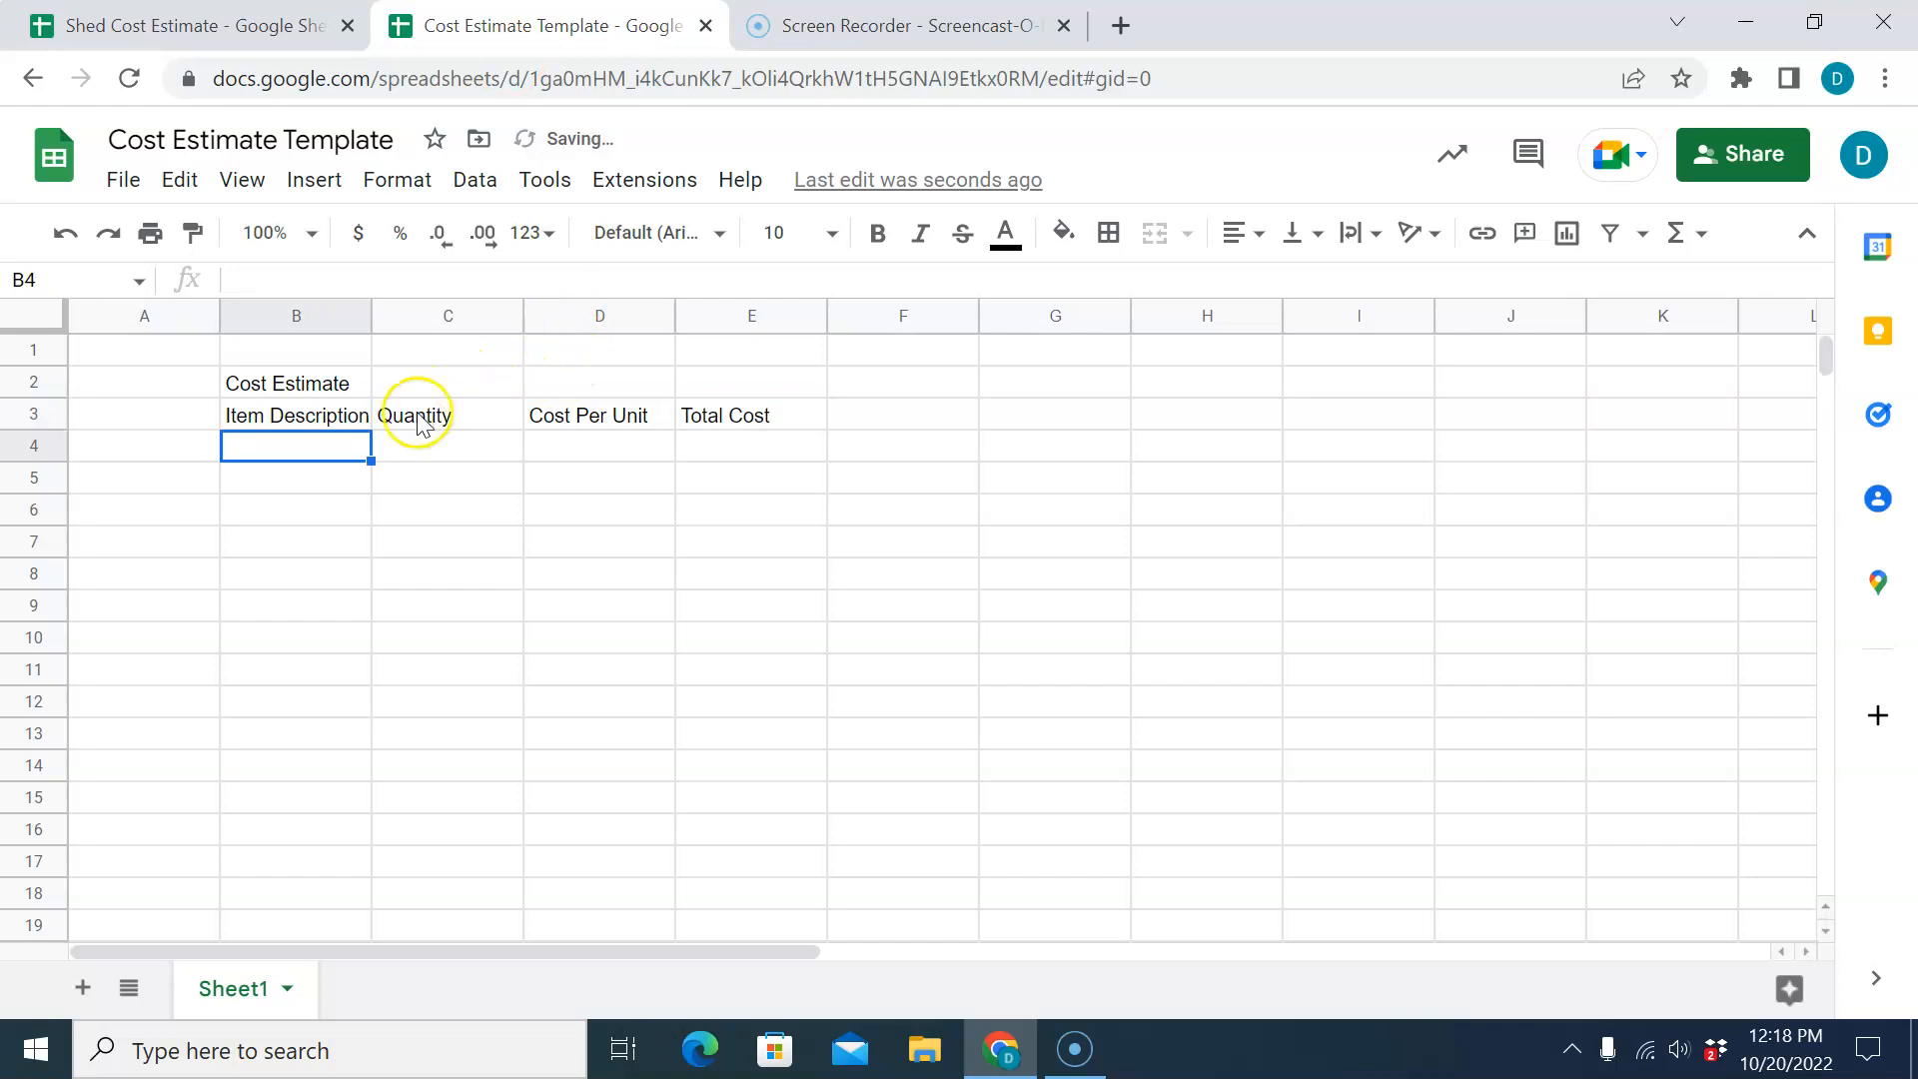
Auto-fit column B to the width of the Item Description header.
{"action": "left_click", "coordinate": [278, 415]}
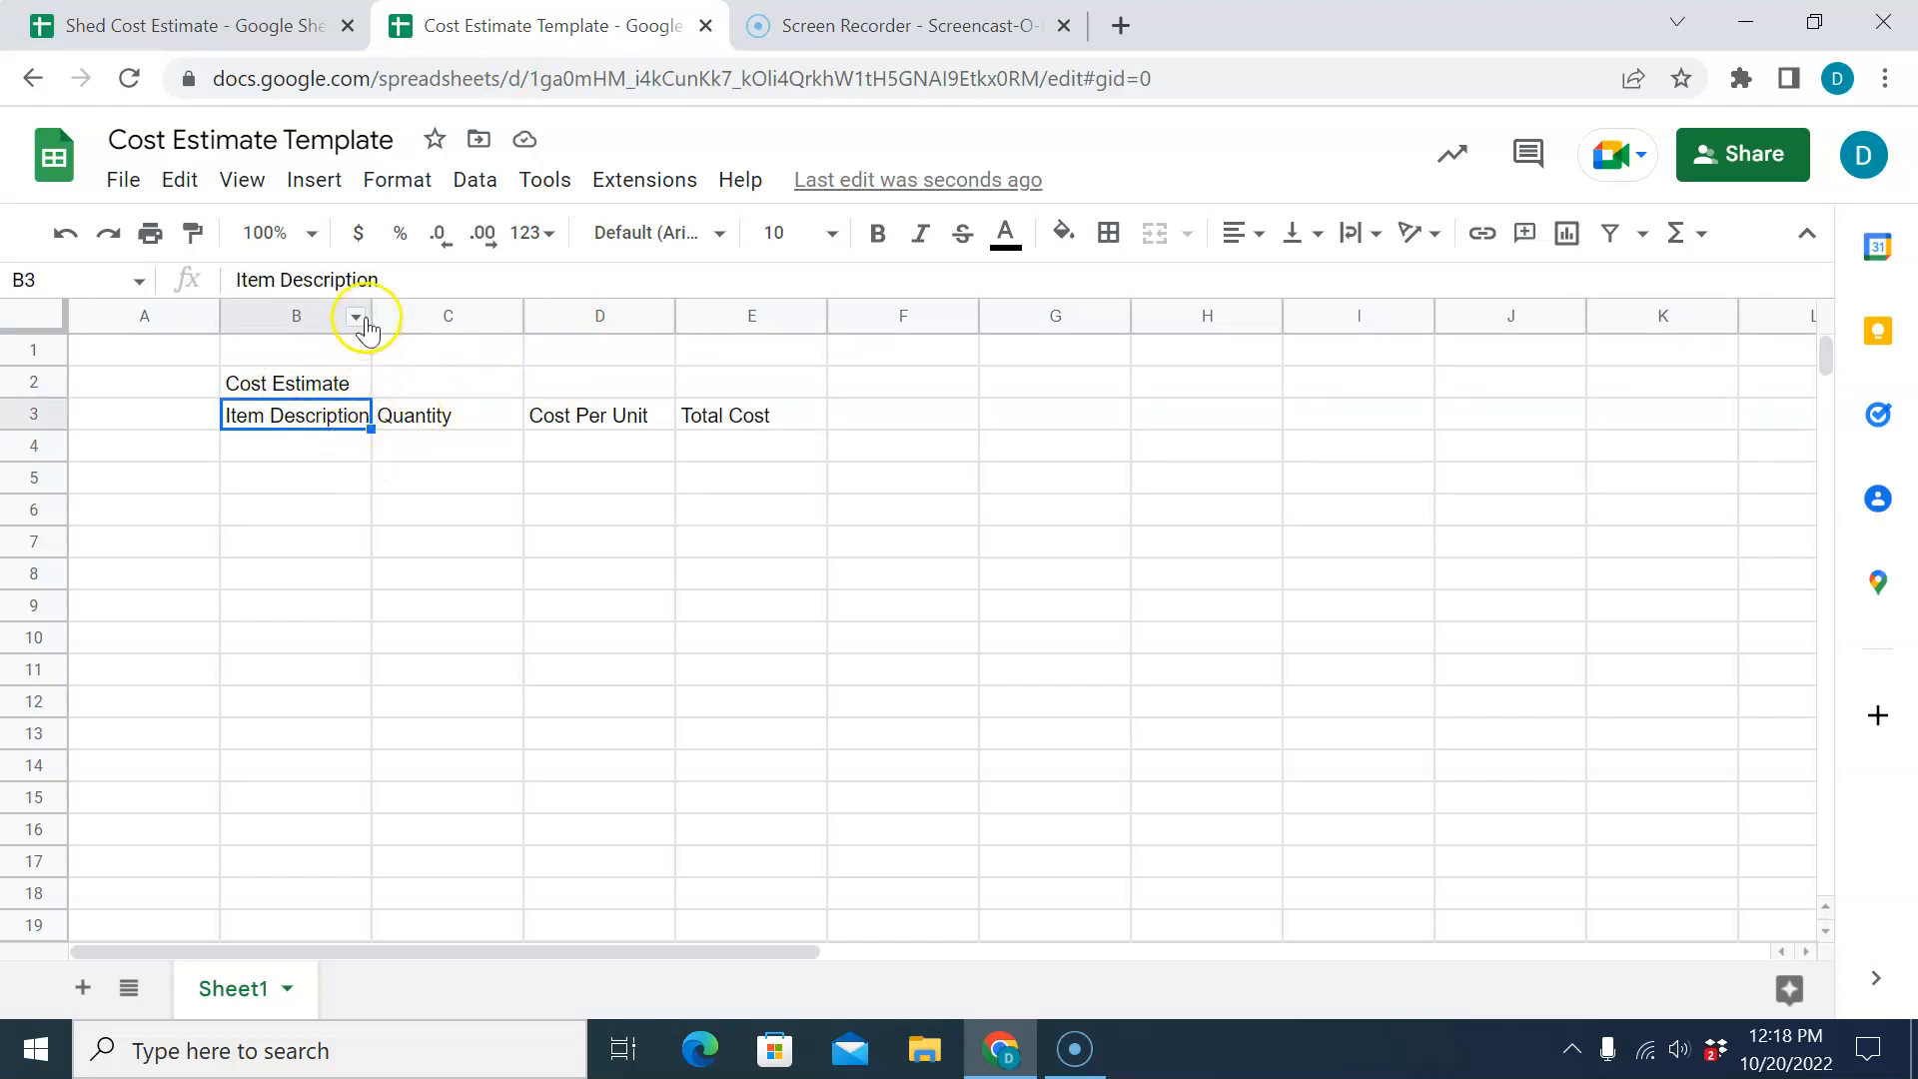
{"action": "left_click_drag", "start_coordinate": [369, 312], "coordinate": [417, 316]}
{"action": "key", "text": "ctrl+z"}
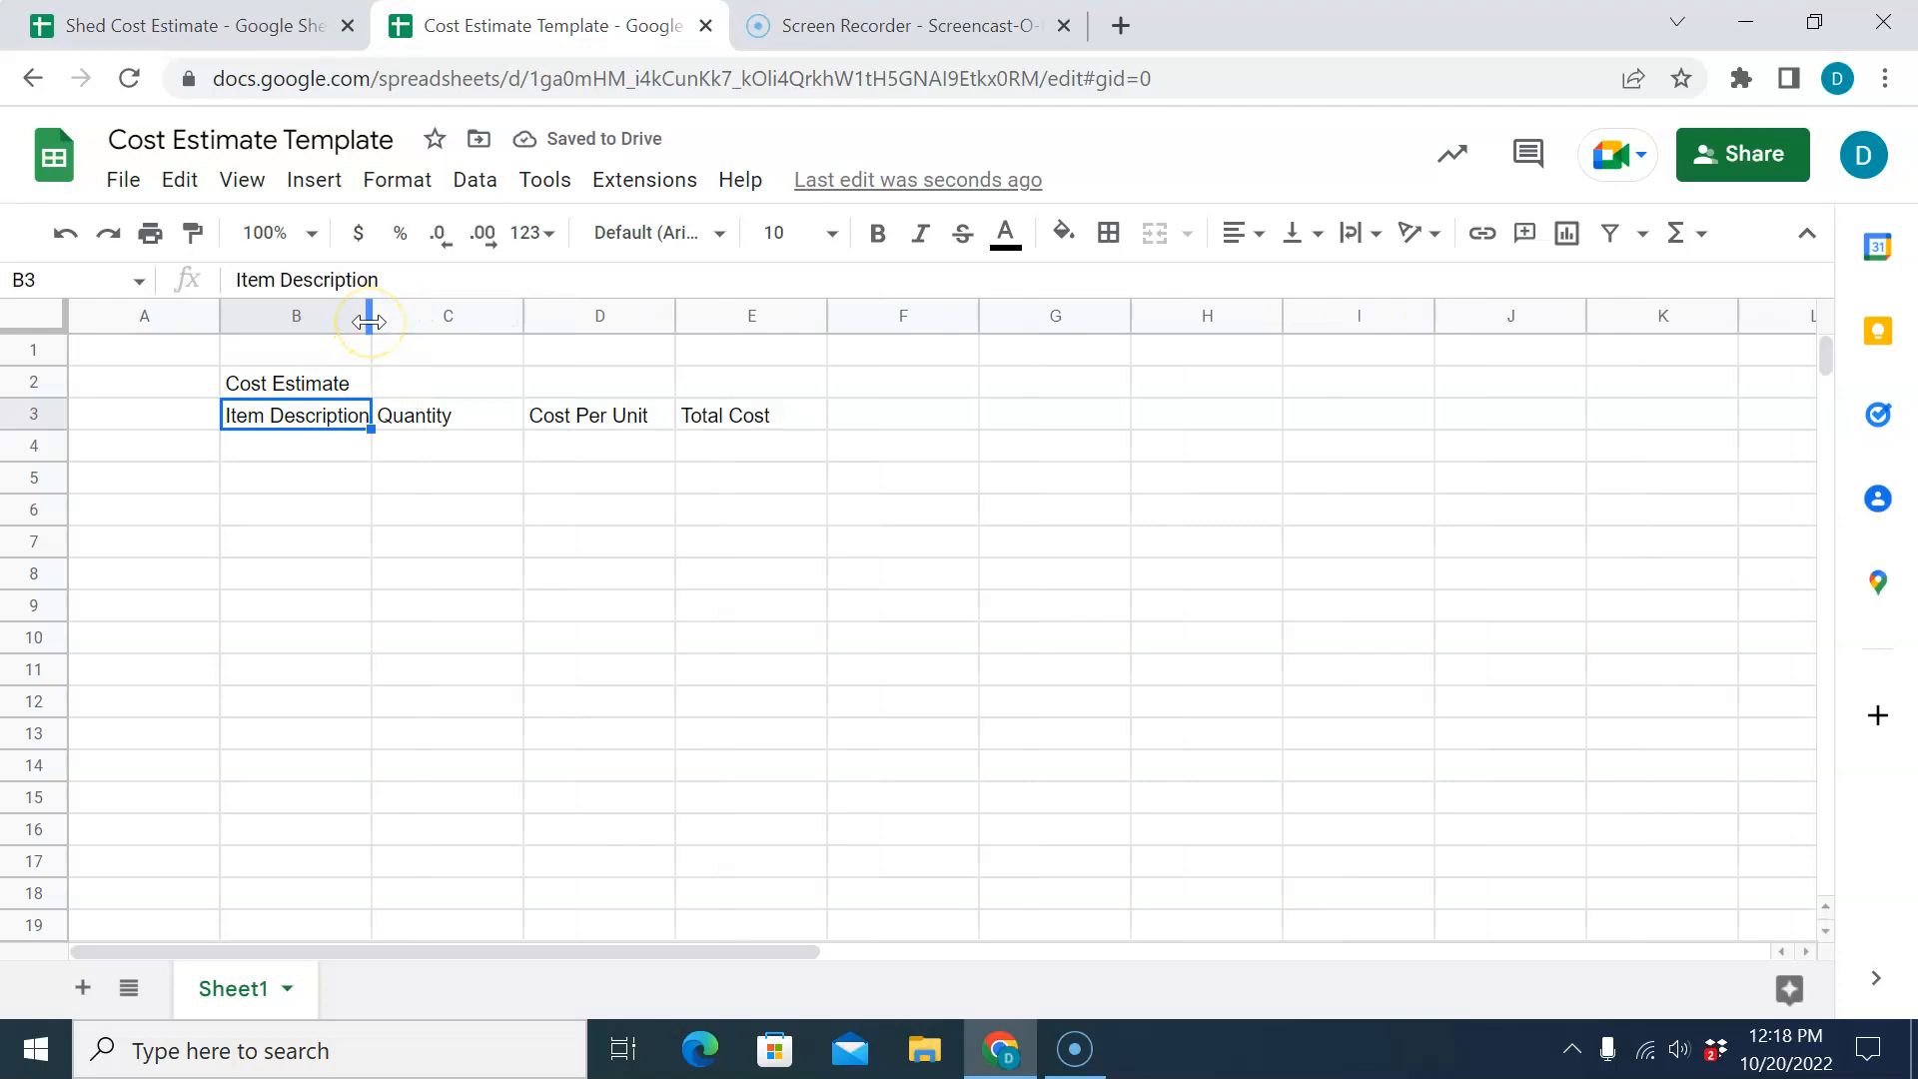
{"action": "double_click", "coordinate": [369, 316]}
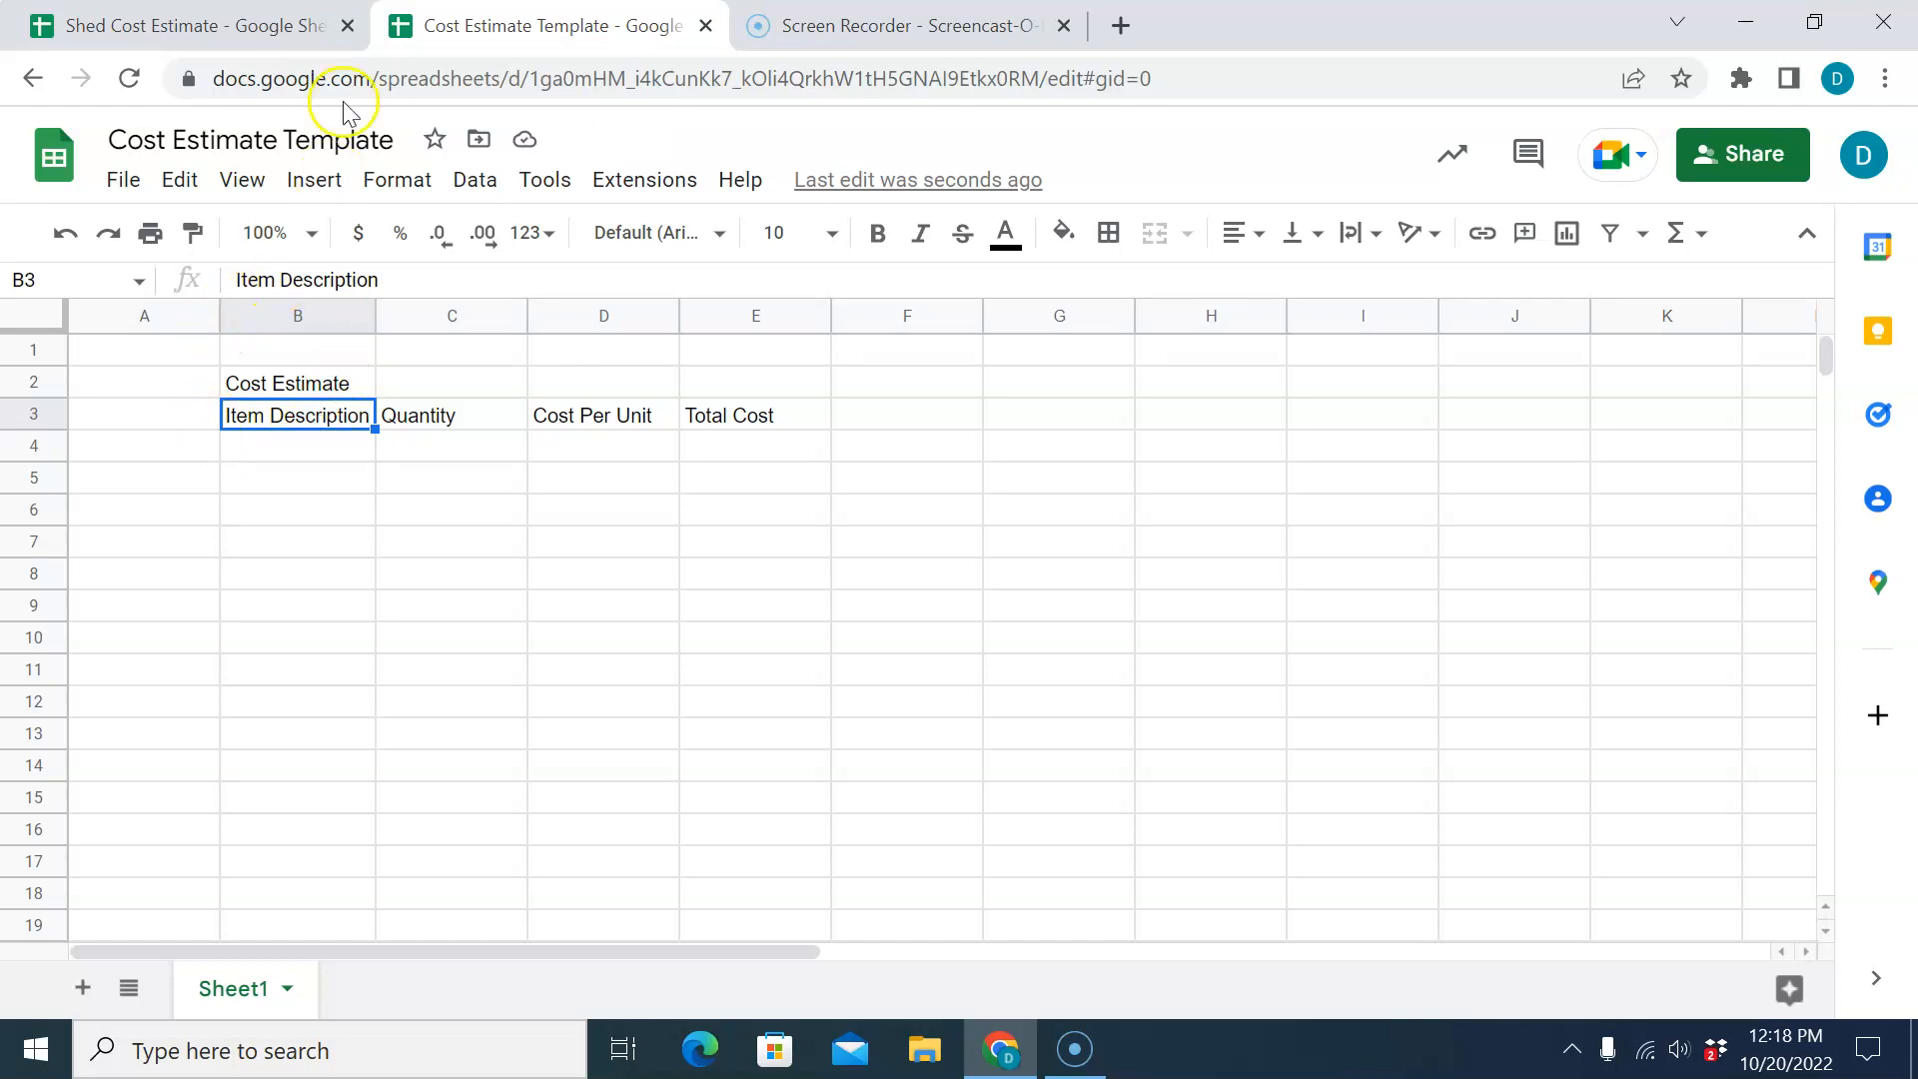
Compare the template's layout with the shed example, highlighting the empty cells in row 1 and column A around the table.
{"action": "left_click", "coordinate": [254, 25]}
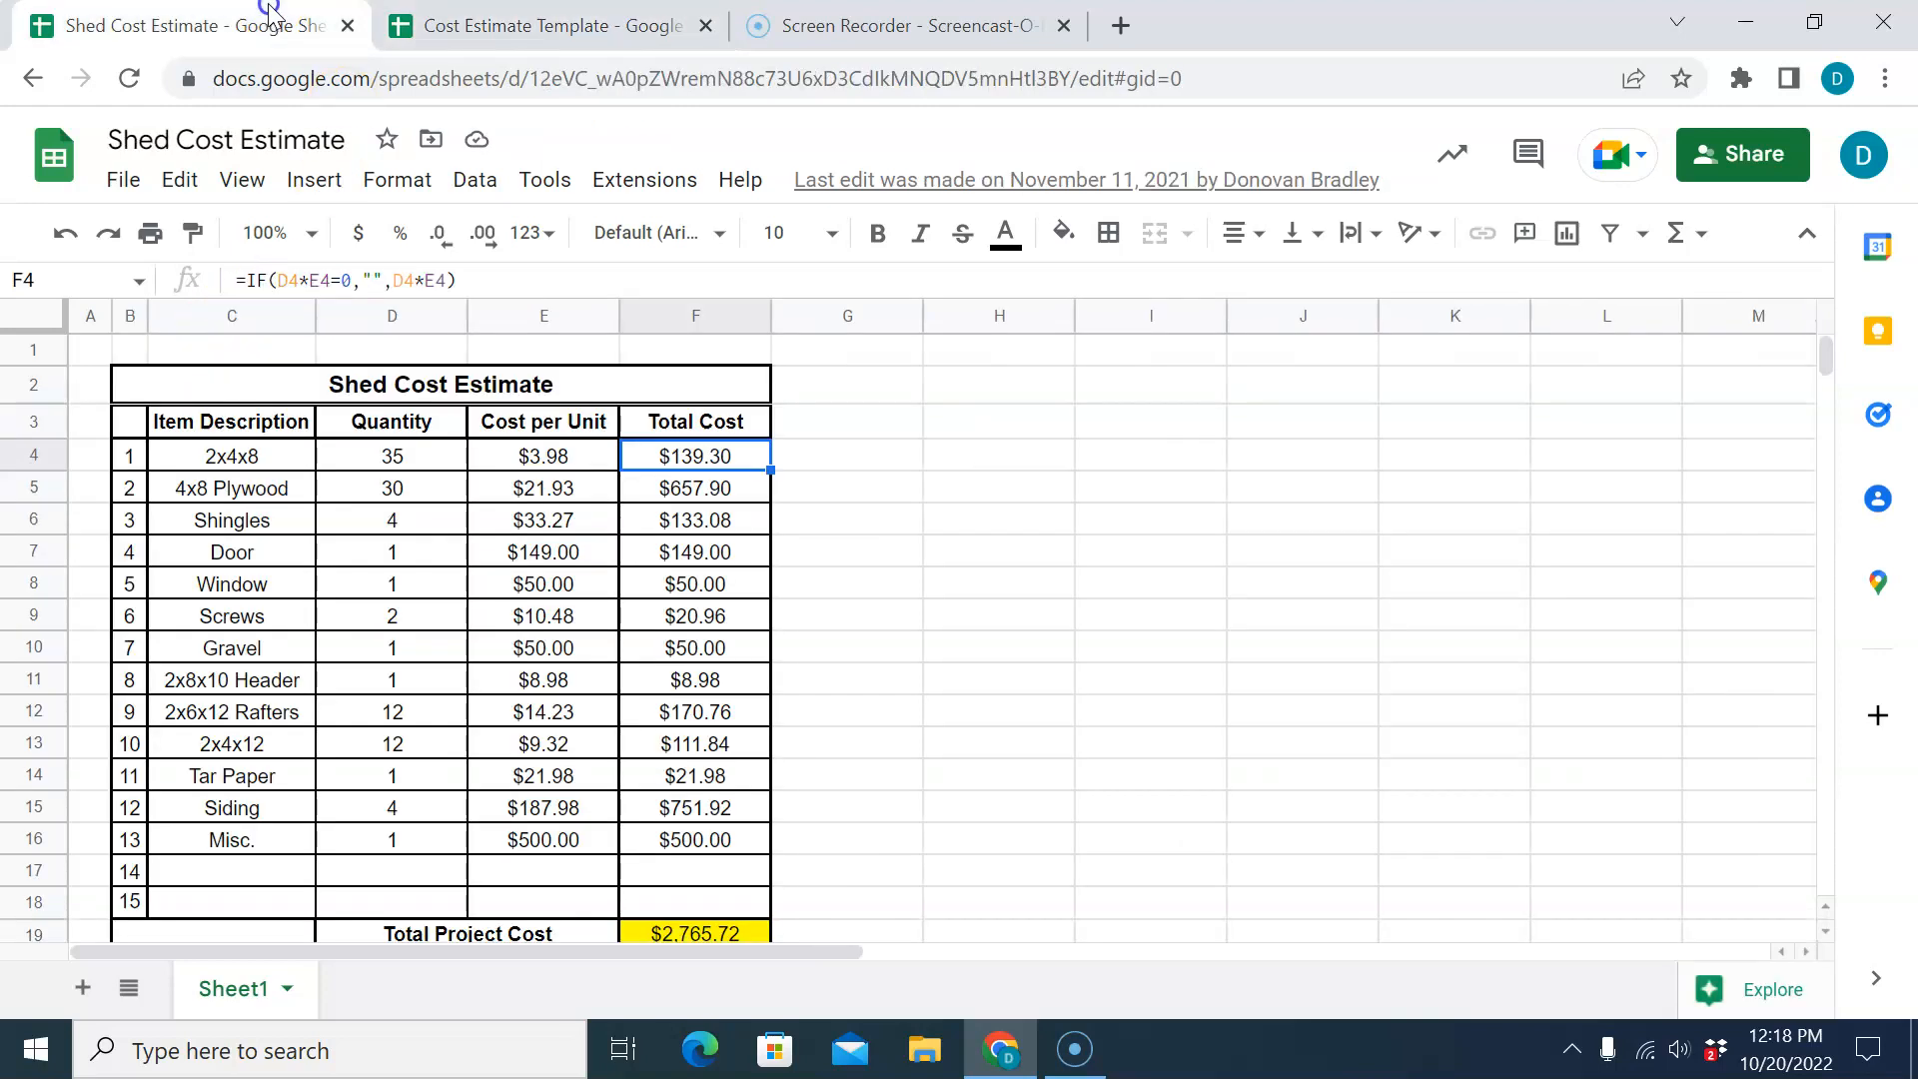
{"action": "left_click", "coordinate": [399, 30]}
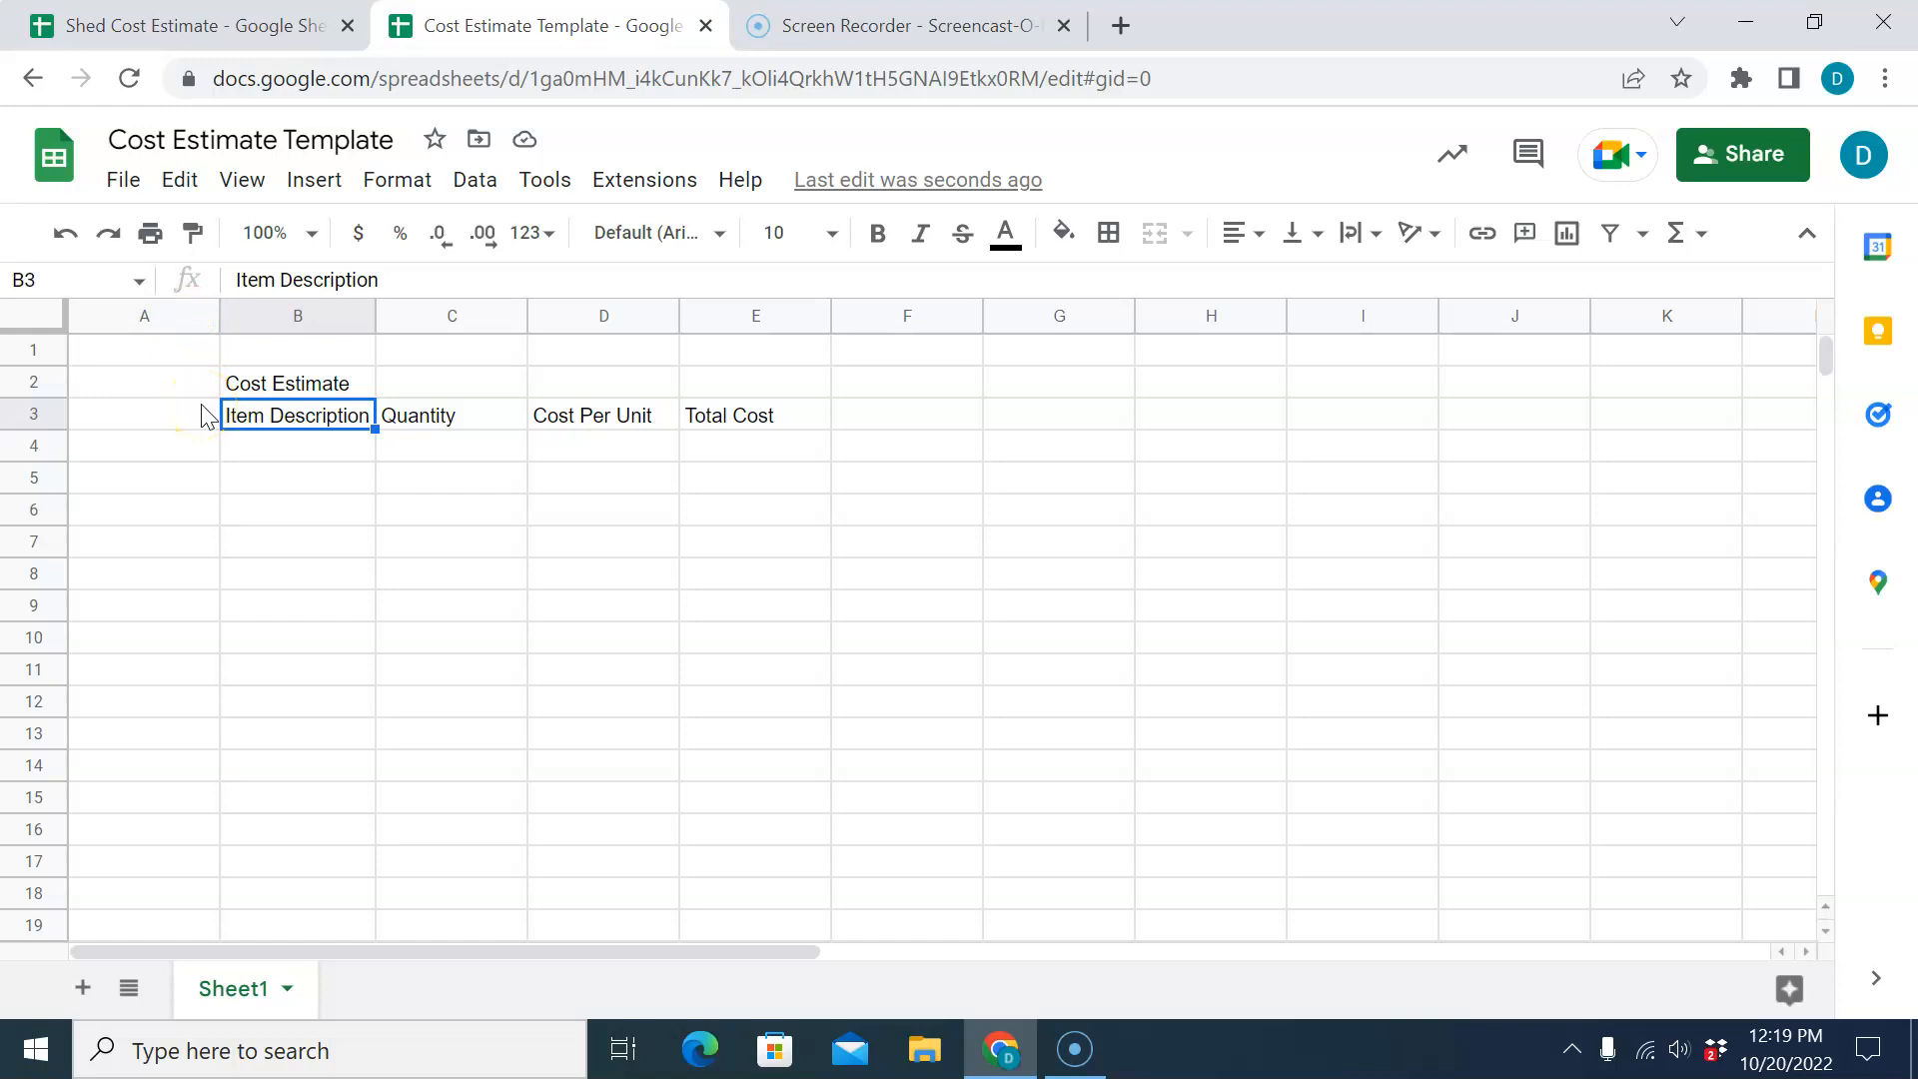
{"action": "left_click_drag", "start_coordinate": [171, 352], "coordinate": [988, 363]}
{"action": "left_click_drag", "start_coordinate": [158, 831], "coordinate": [176, 424]}
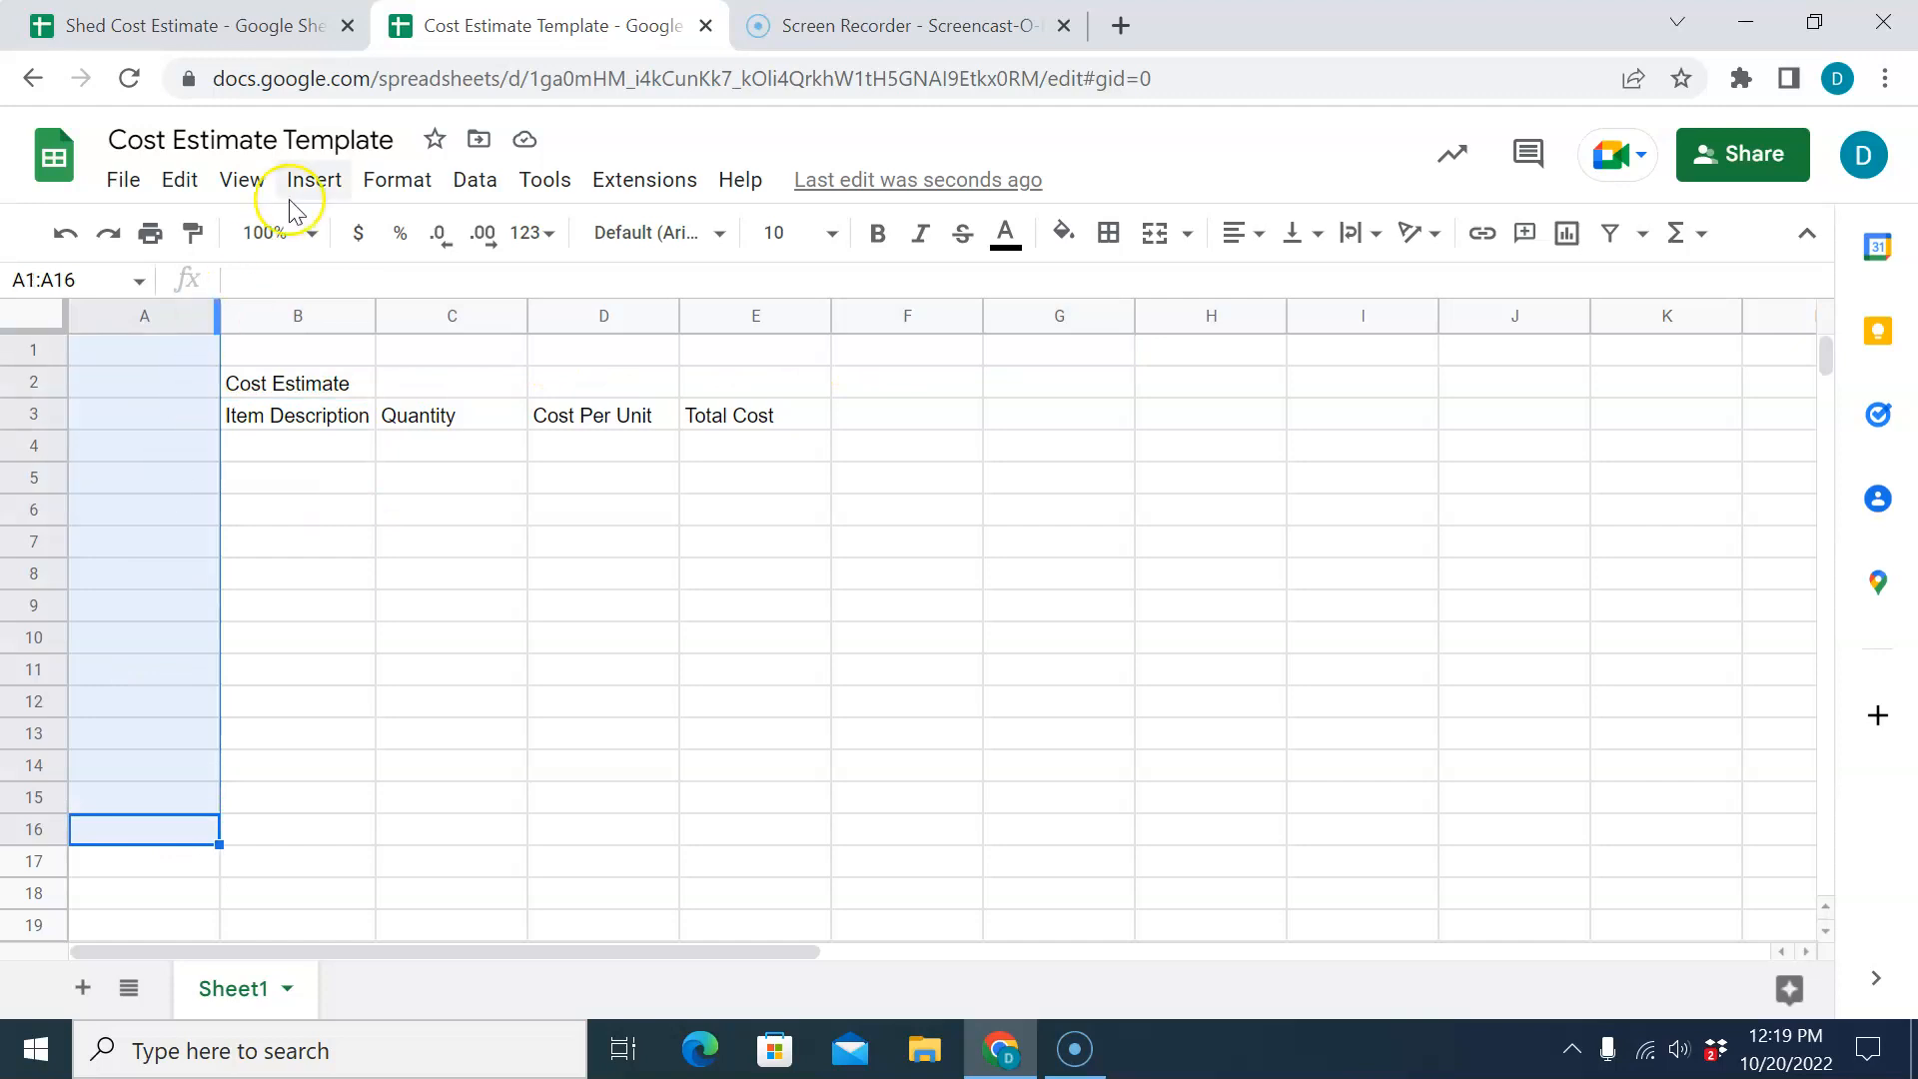
Try deleting the empty column A and the empty row 1 in the Shed Cost Estimate sheet.
{"action": "left_click", "coordinate": [190, 25]}
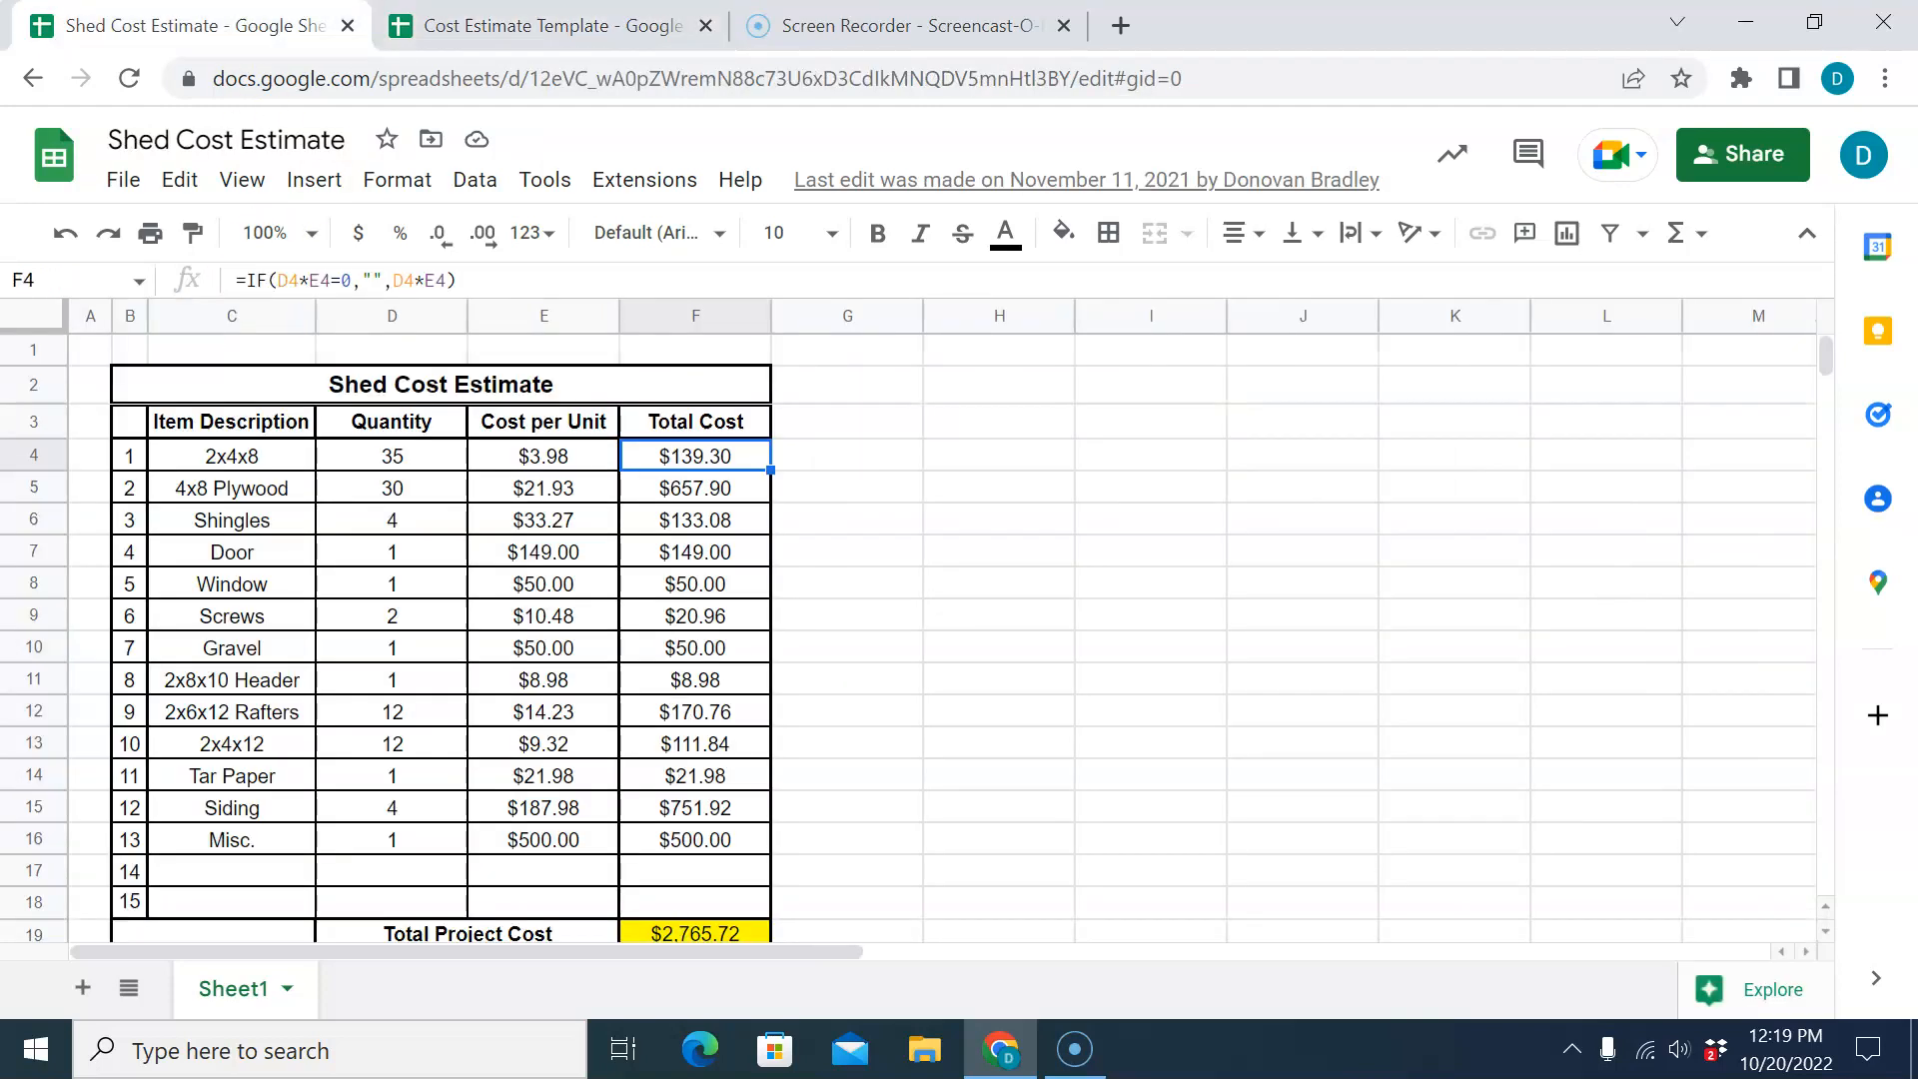
{"action": "left_click", "coordinate": [91, 318]}
{"action": "right_click", "coordinate": [90, 317]}
{"action": "left_click", "coordinate": [222, 576]}
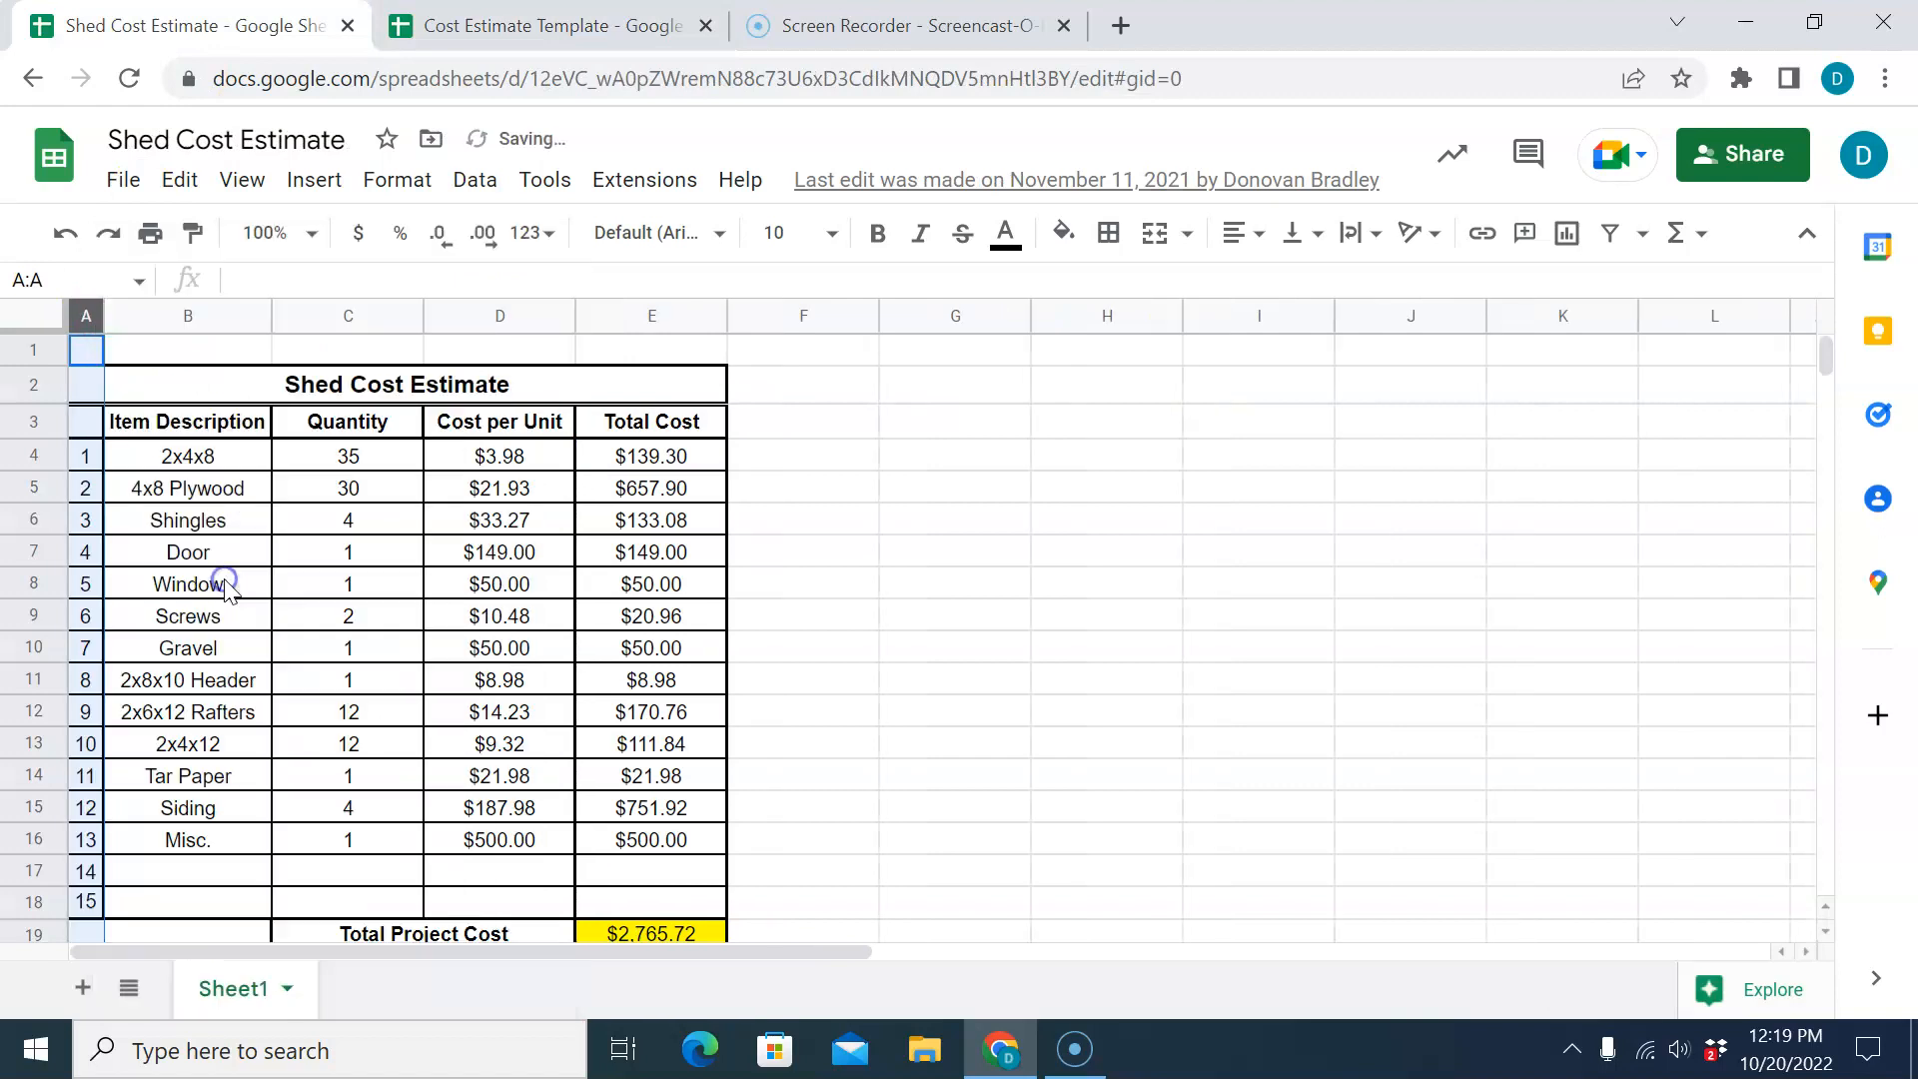
{"action": "left_click", "coordinate": [35, 349]}
{"action": "right_click", "coordinate": [35, 350]}
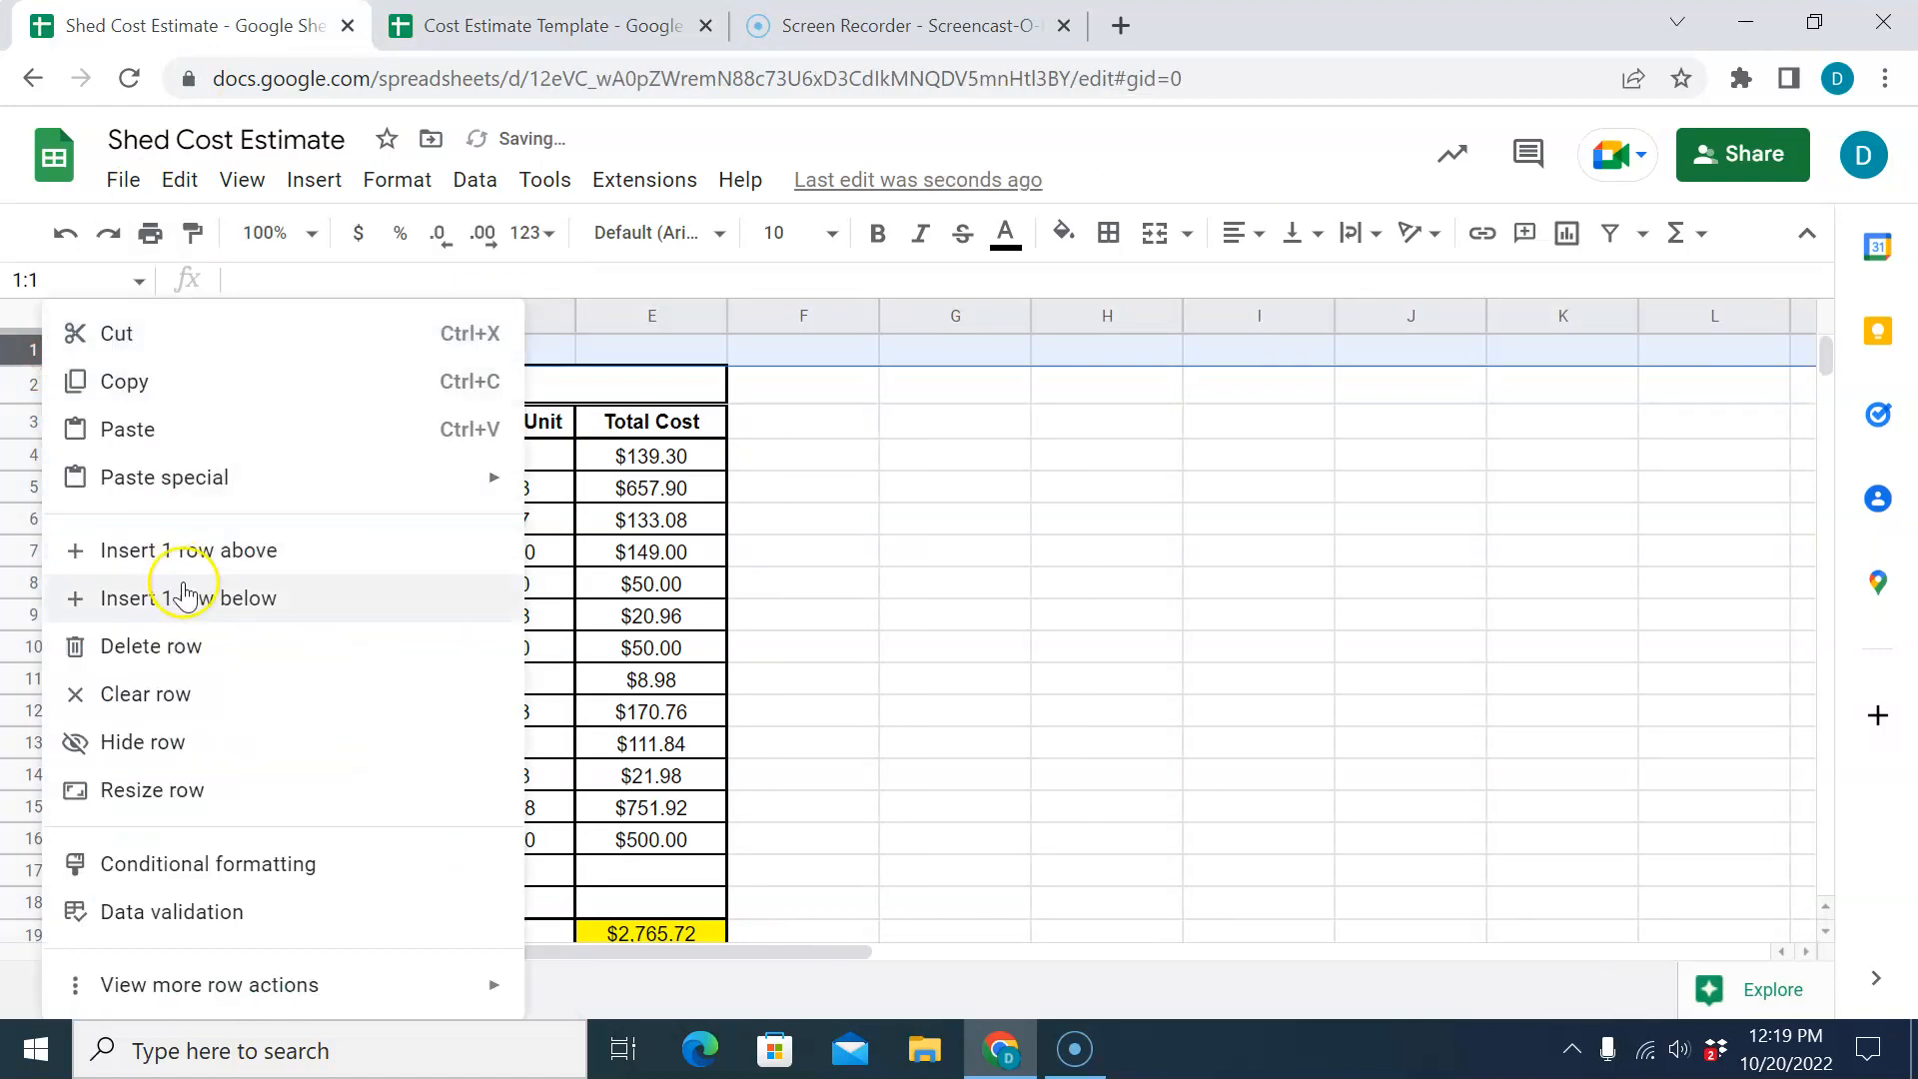
{"action": "left_click", "coordinate": [200, 651]}
{"action": "left_click", "coordinate": [849, 721]}
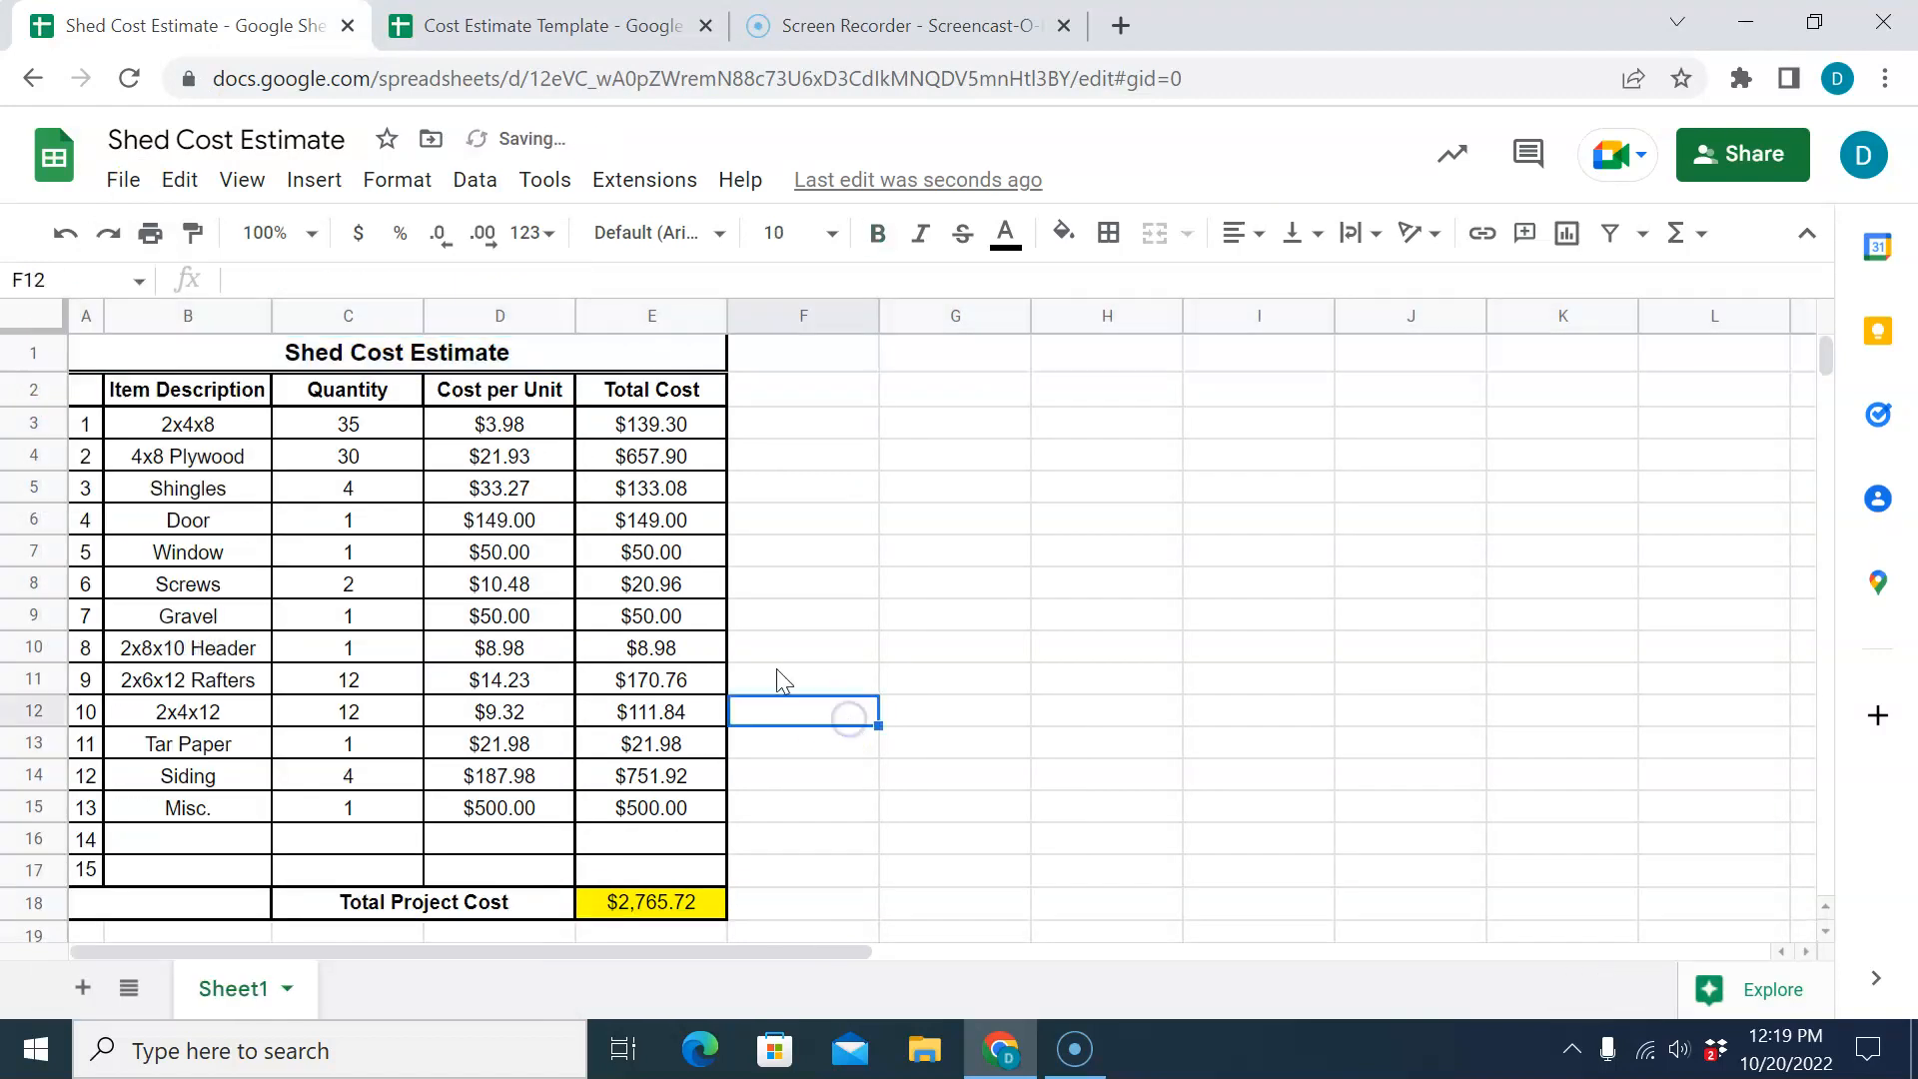
Undo the row and column deletions in the Shed Cost Estimate sheet and return to the Cost Estimate Template.
{"action": "key", "text": "ctrl+z"}
{"action": "key", "text": "ctrl+z"}
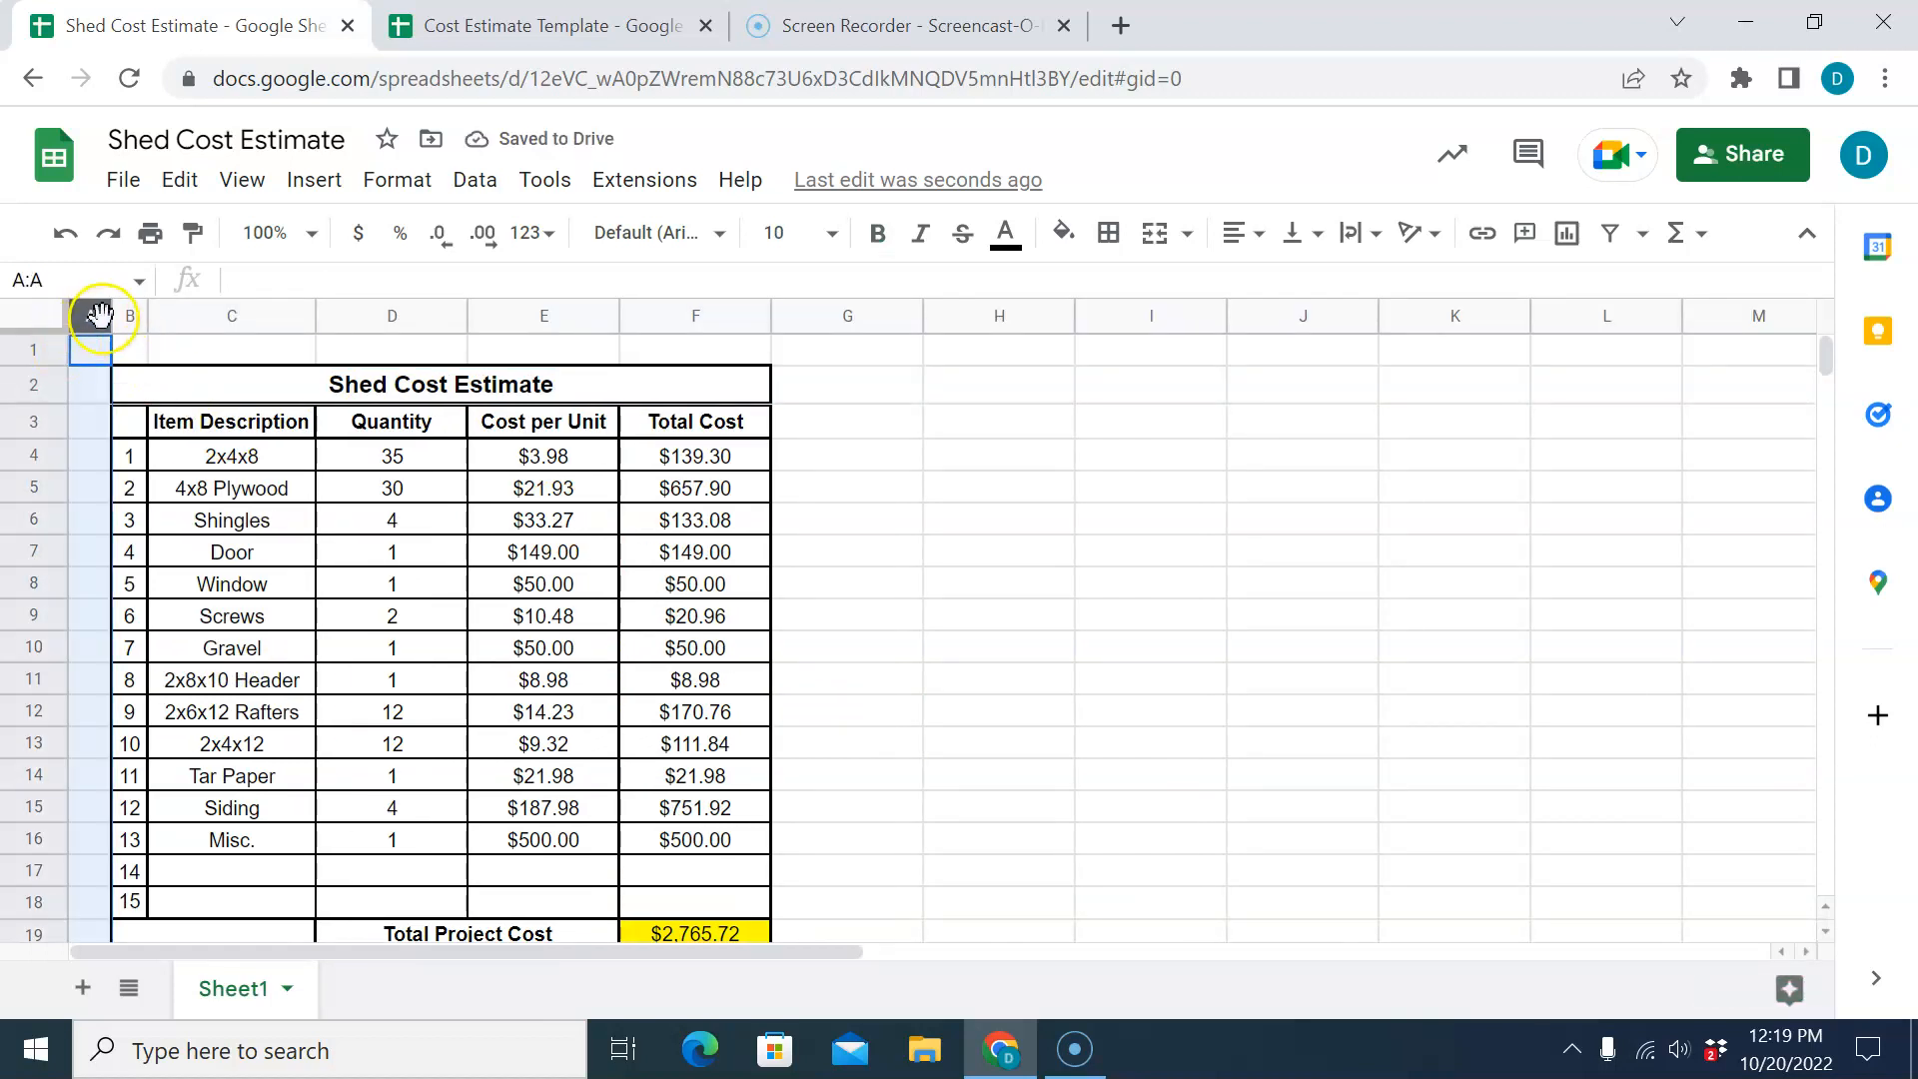
{"action": "left_click", "coordinate": [520, 16]}
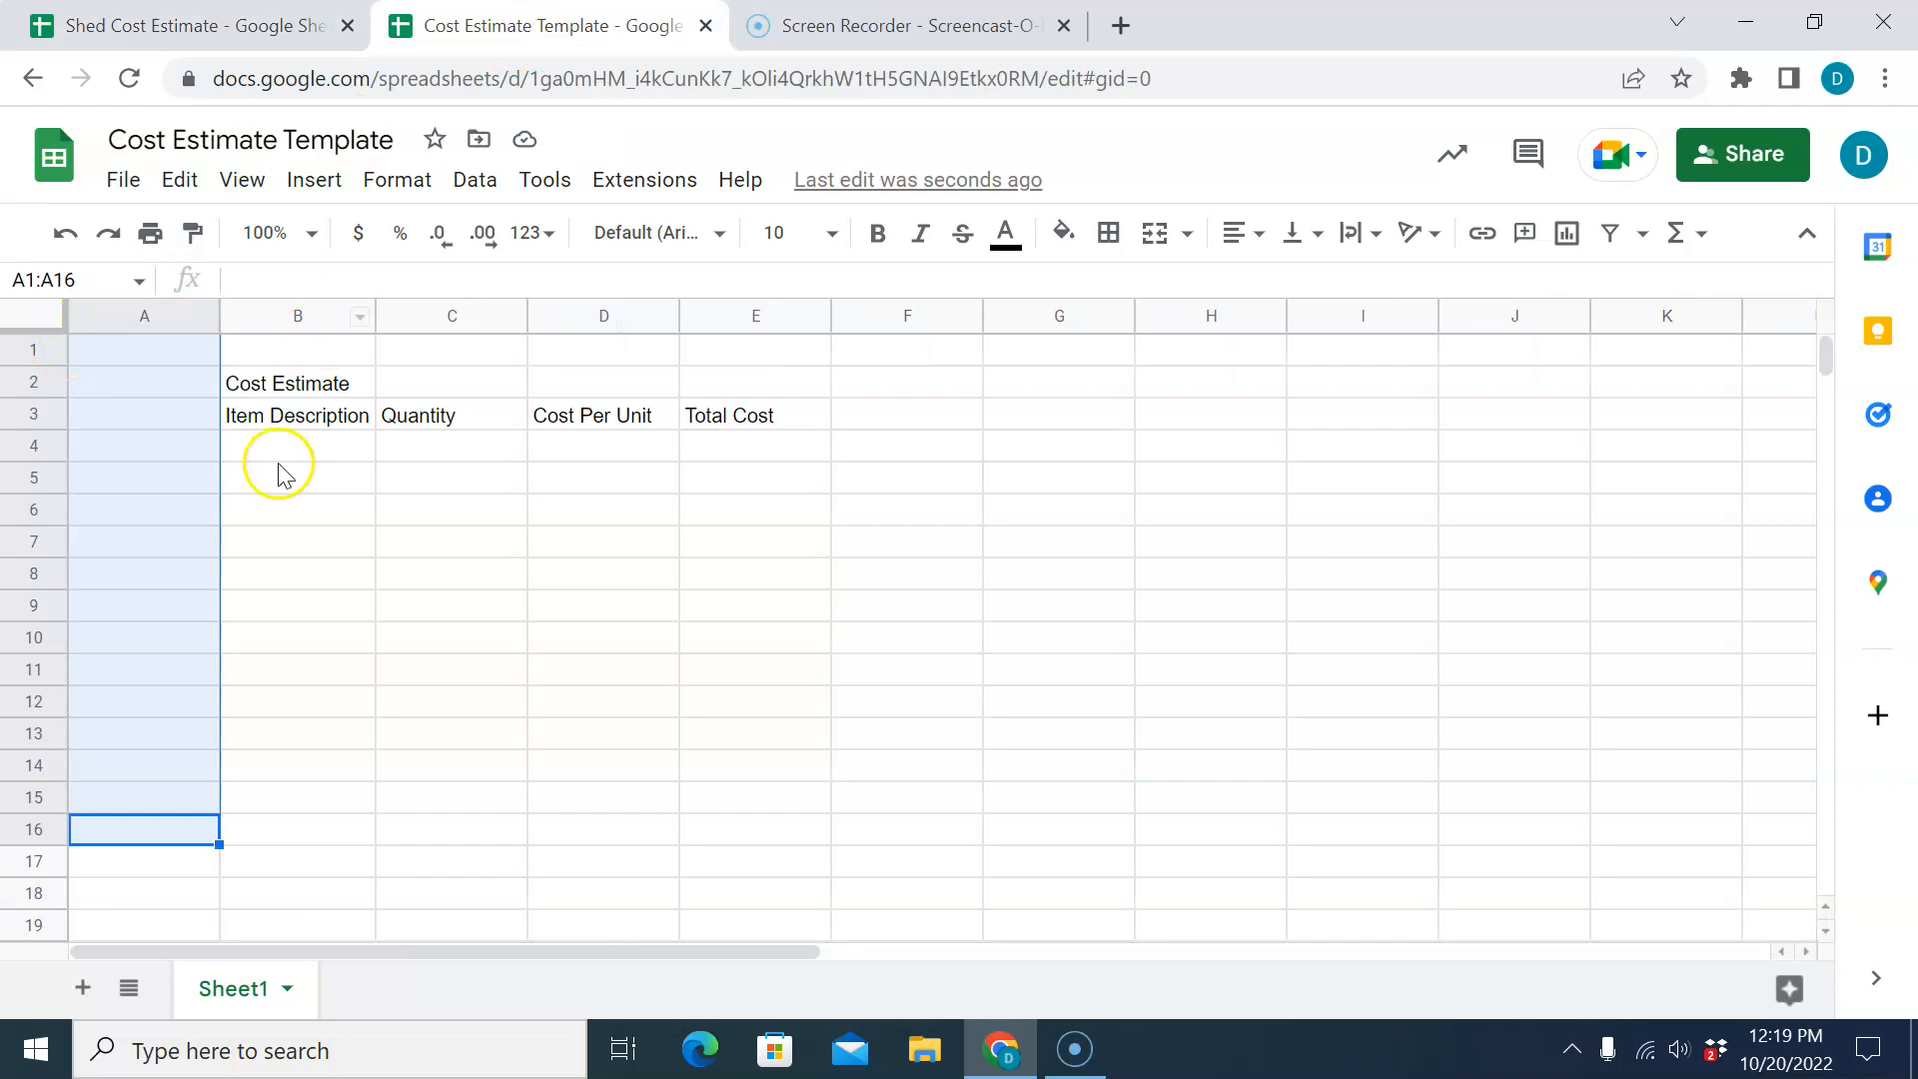
Insert one empty column to the left of the Item Description column in the template.
{"action": "left_click", "coordinate": [272, 451]}
{"action": "left_click", "coordinate": [150, 420]}
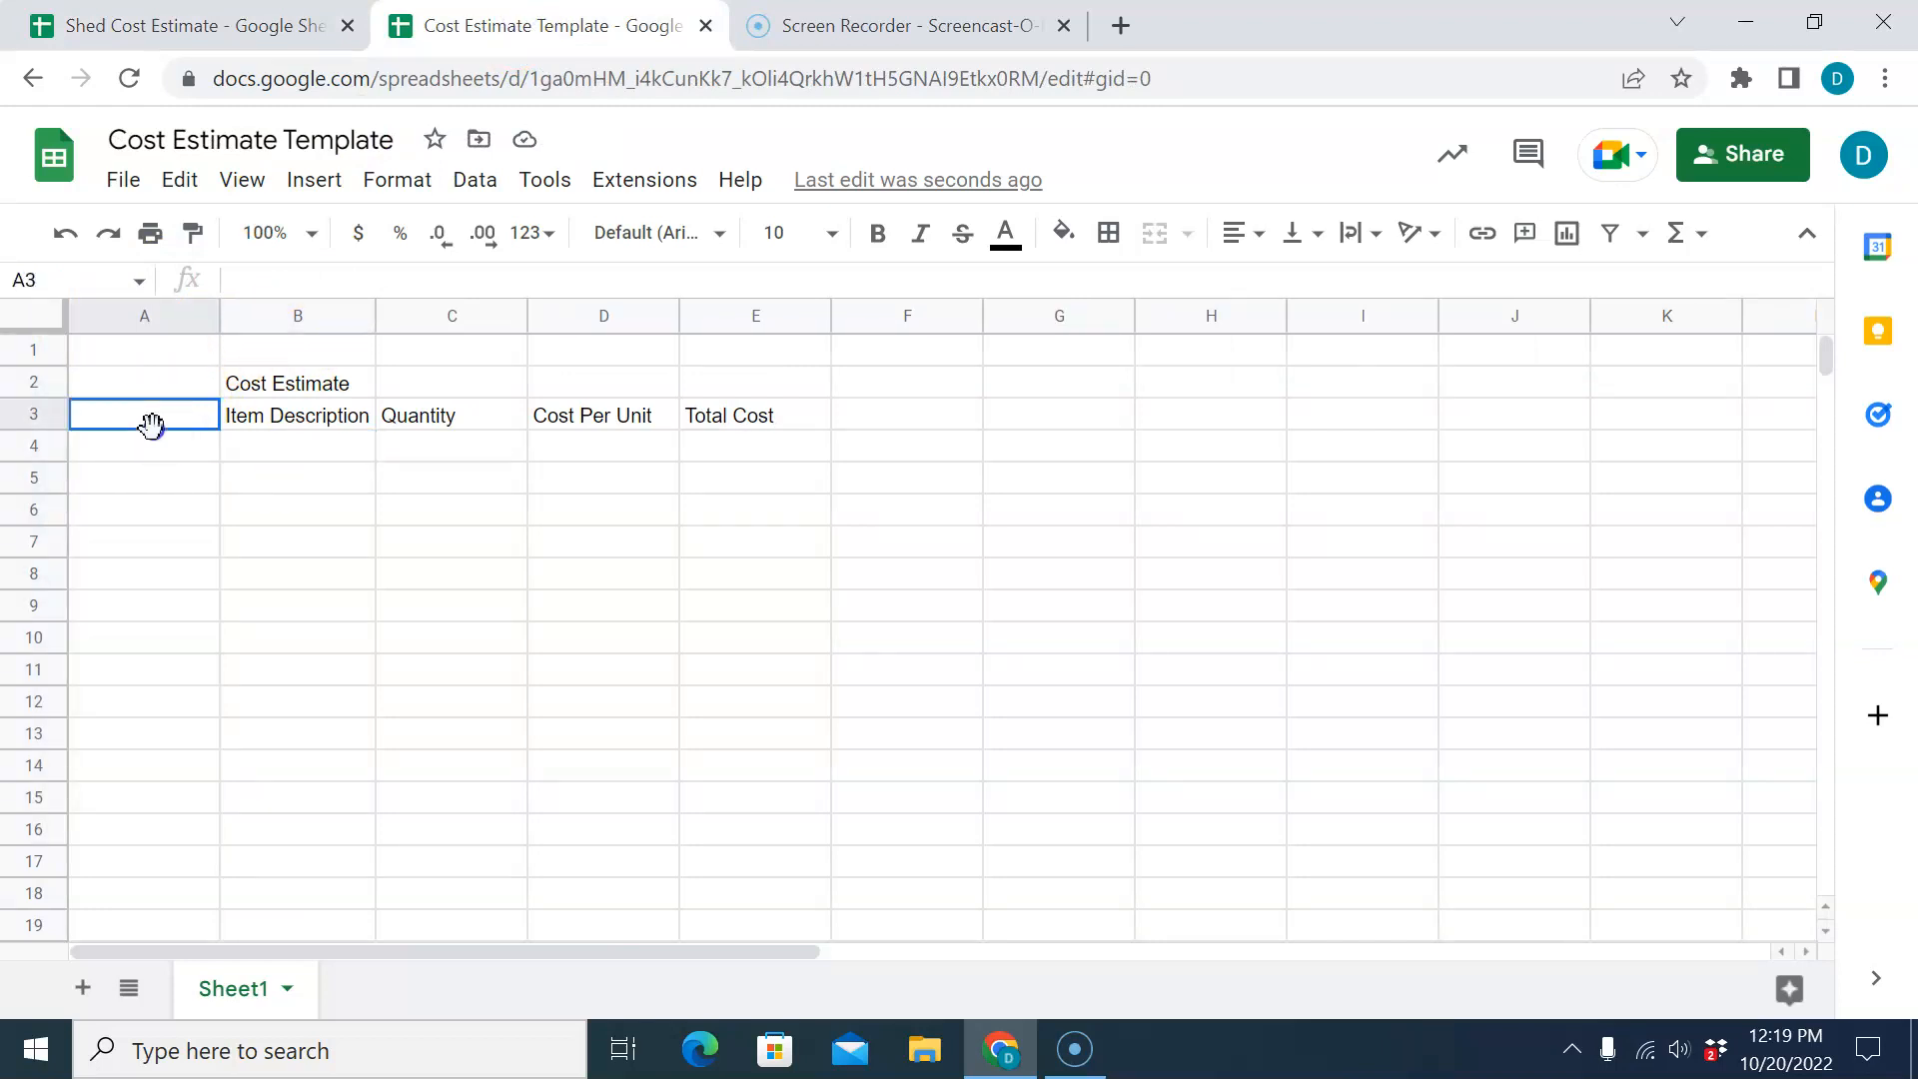
{"action": "left_click", "coordinate": [243, 315]}
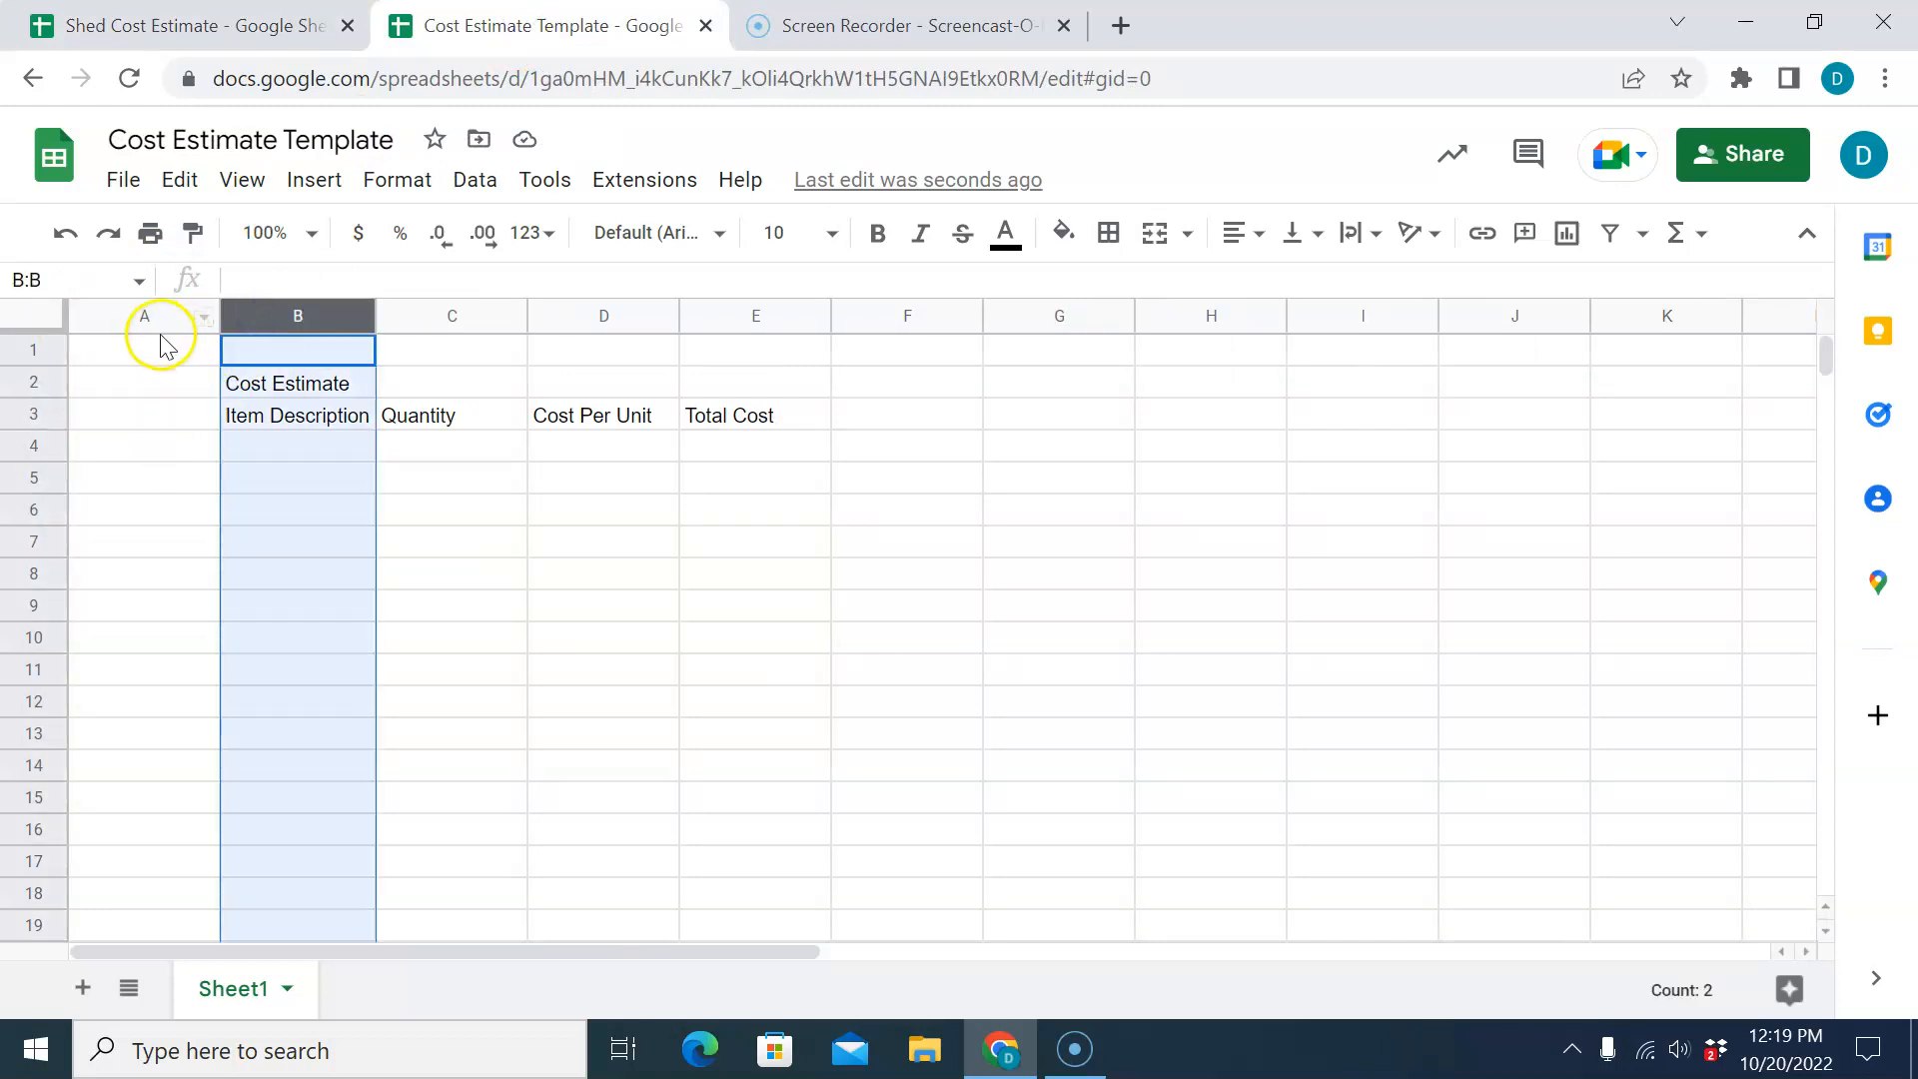
{"action": "left_click", "coordinate": [145, 316]}
{"action": "left_click", "coordinate": [245, 313]}
{"action": "right_click", "coordinate": [247, 315]}
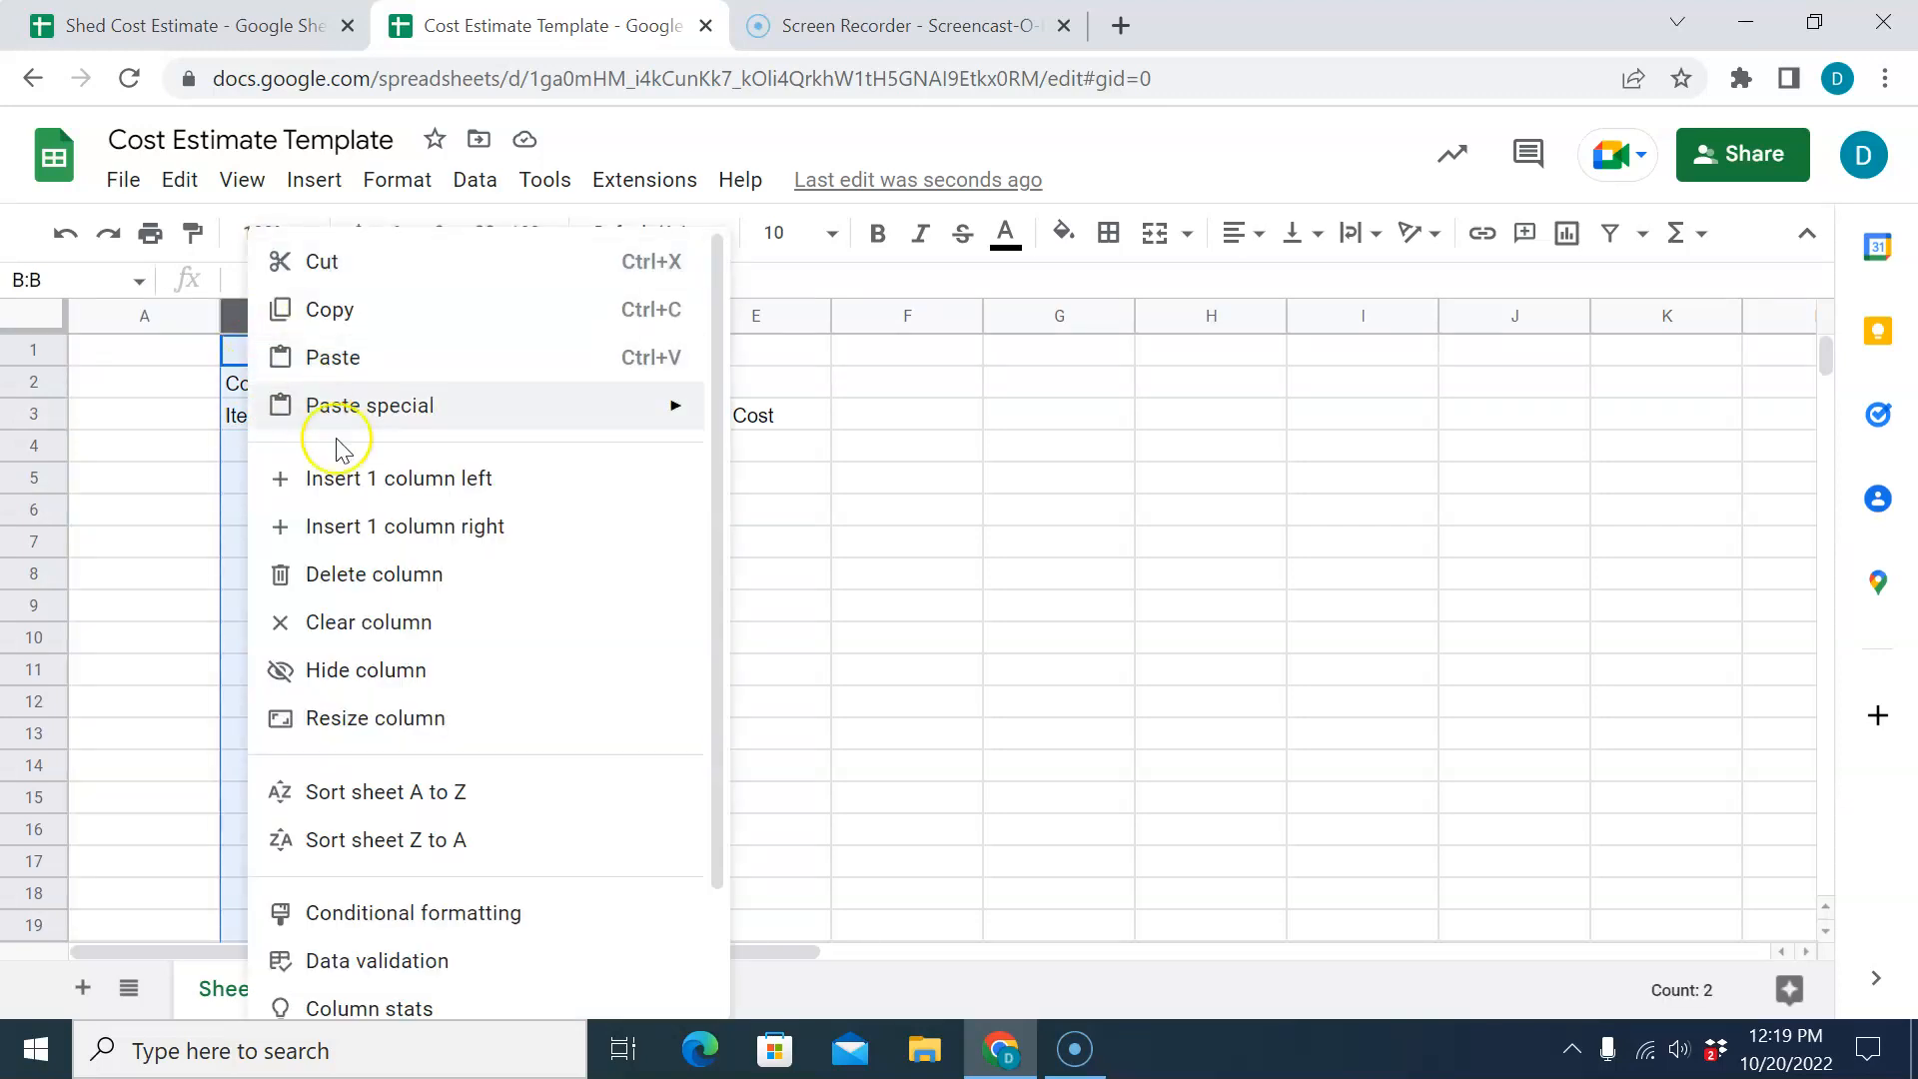
{"action": "left_click", "coordinate": [382, 480]}
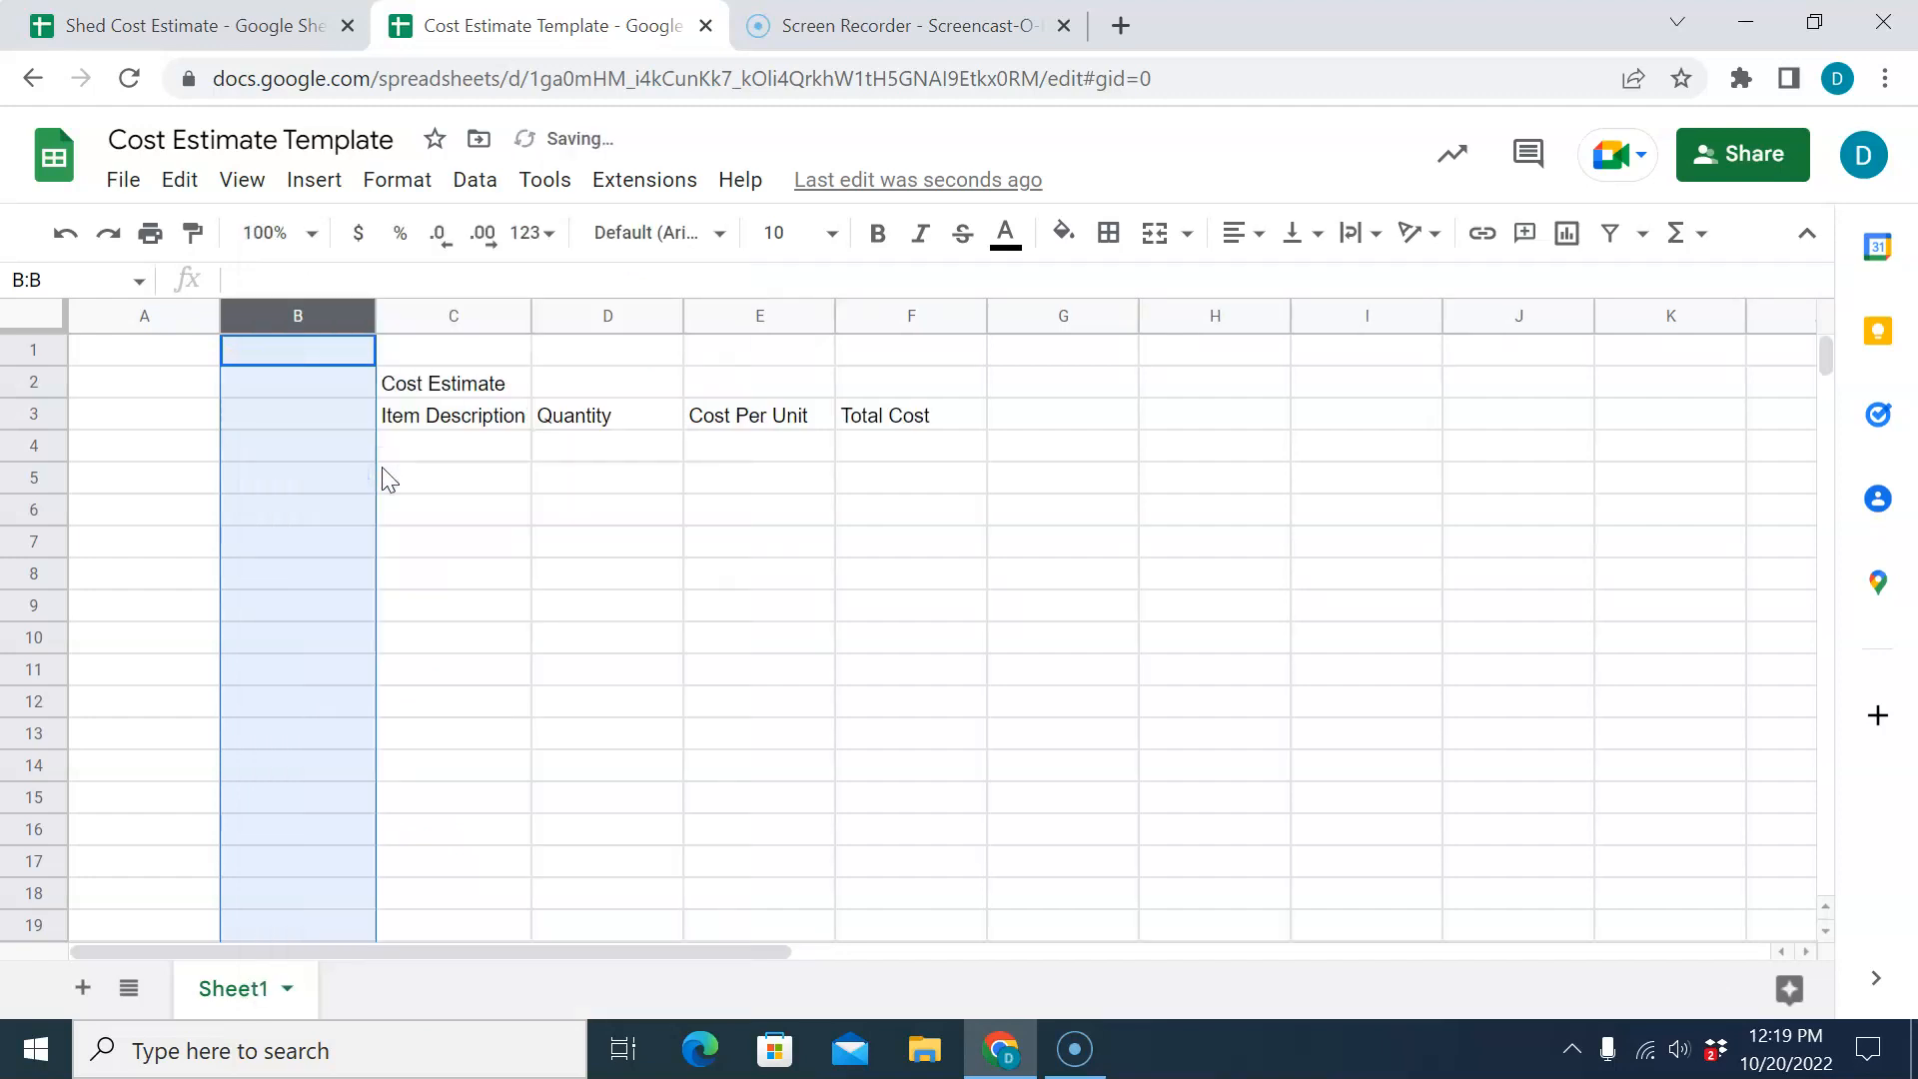
Enter the row numbers 1 and 2 in B4 and B5, and check the numbering in the Shed Cost Estimate sheet.
{"action": "left_click", "coordinate": [441, 634]}
{"action": "left_click", "coordinate": [287, 442]}
{"action": "type", "text": "1"}
{"action": "key", "text": "Return"}
{"action": "type", "text": "2"}
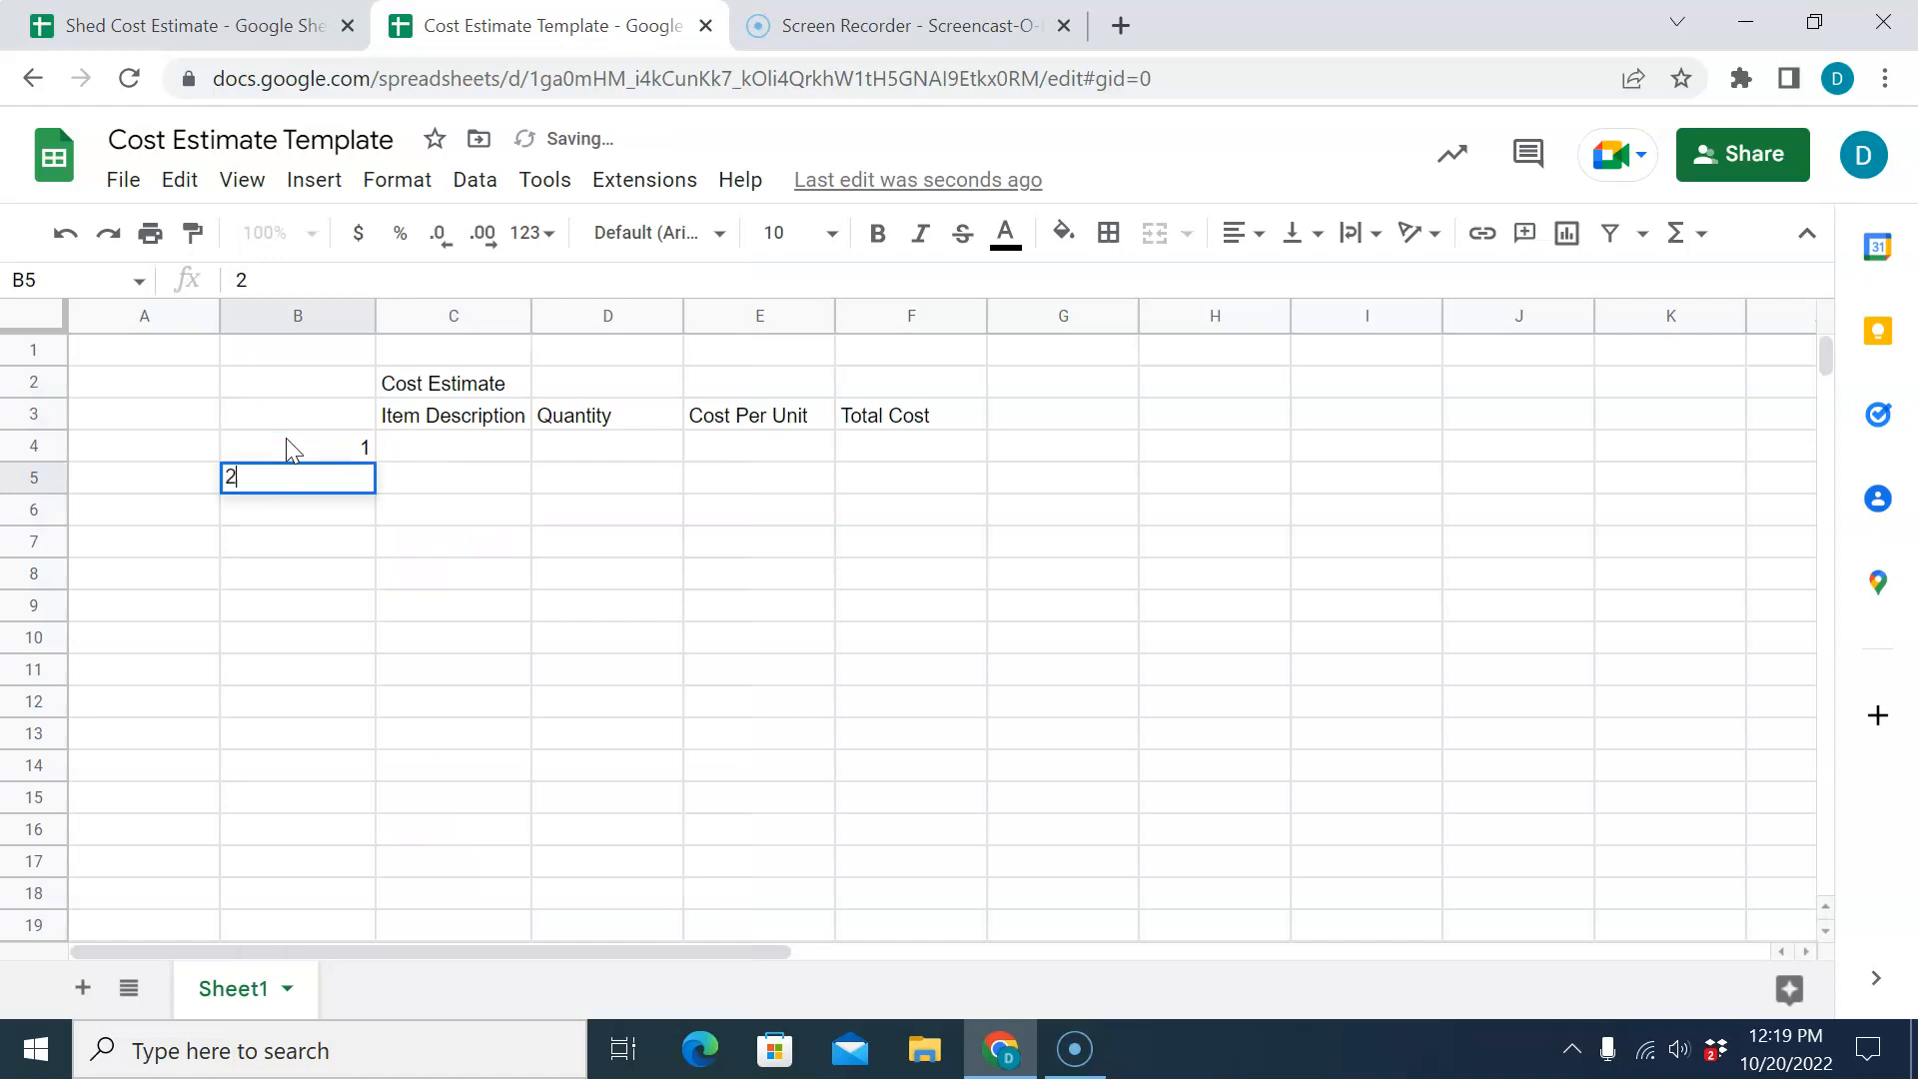
{"action": "key", "text": "Return"}
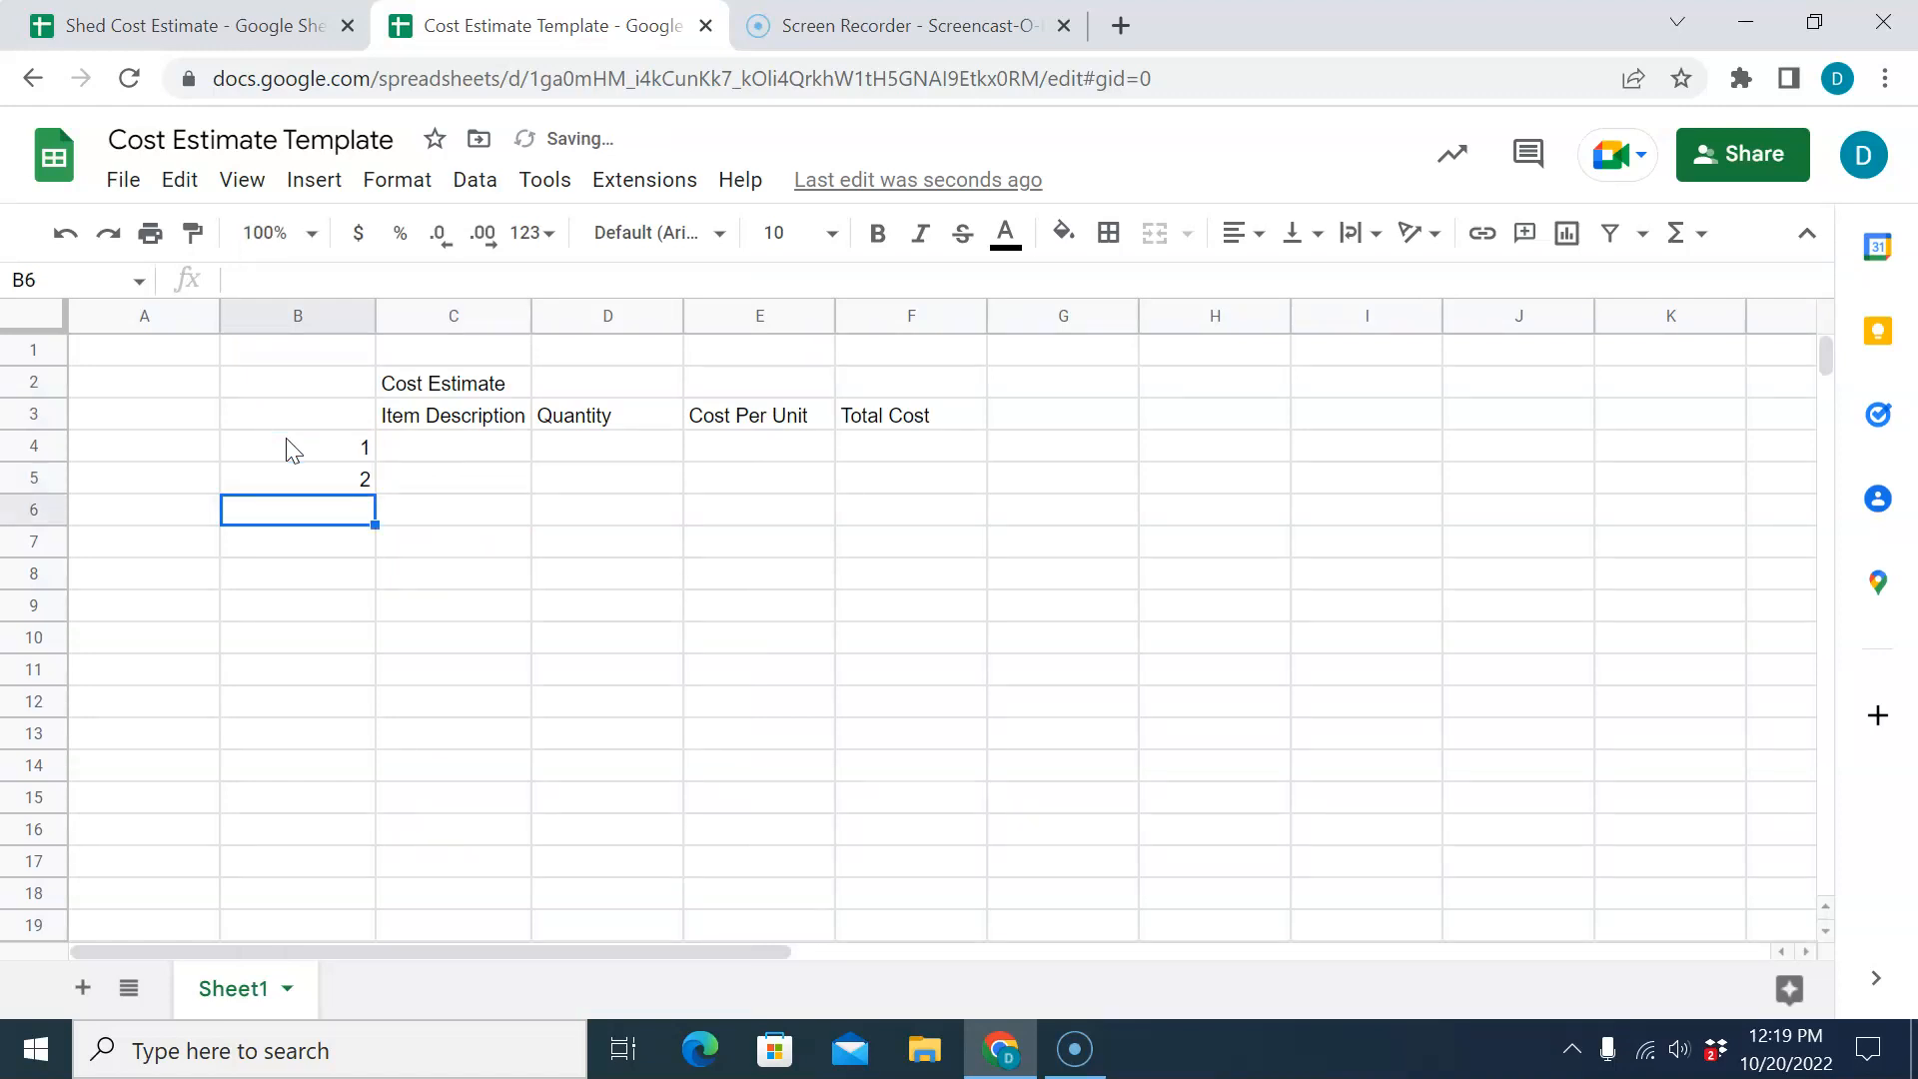
{"action": "left_click", "coordinate": [195, 25]}
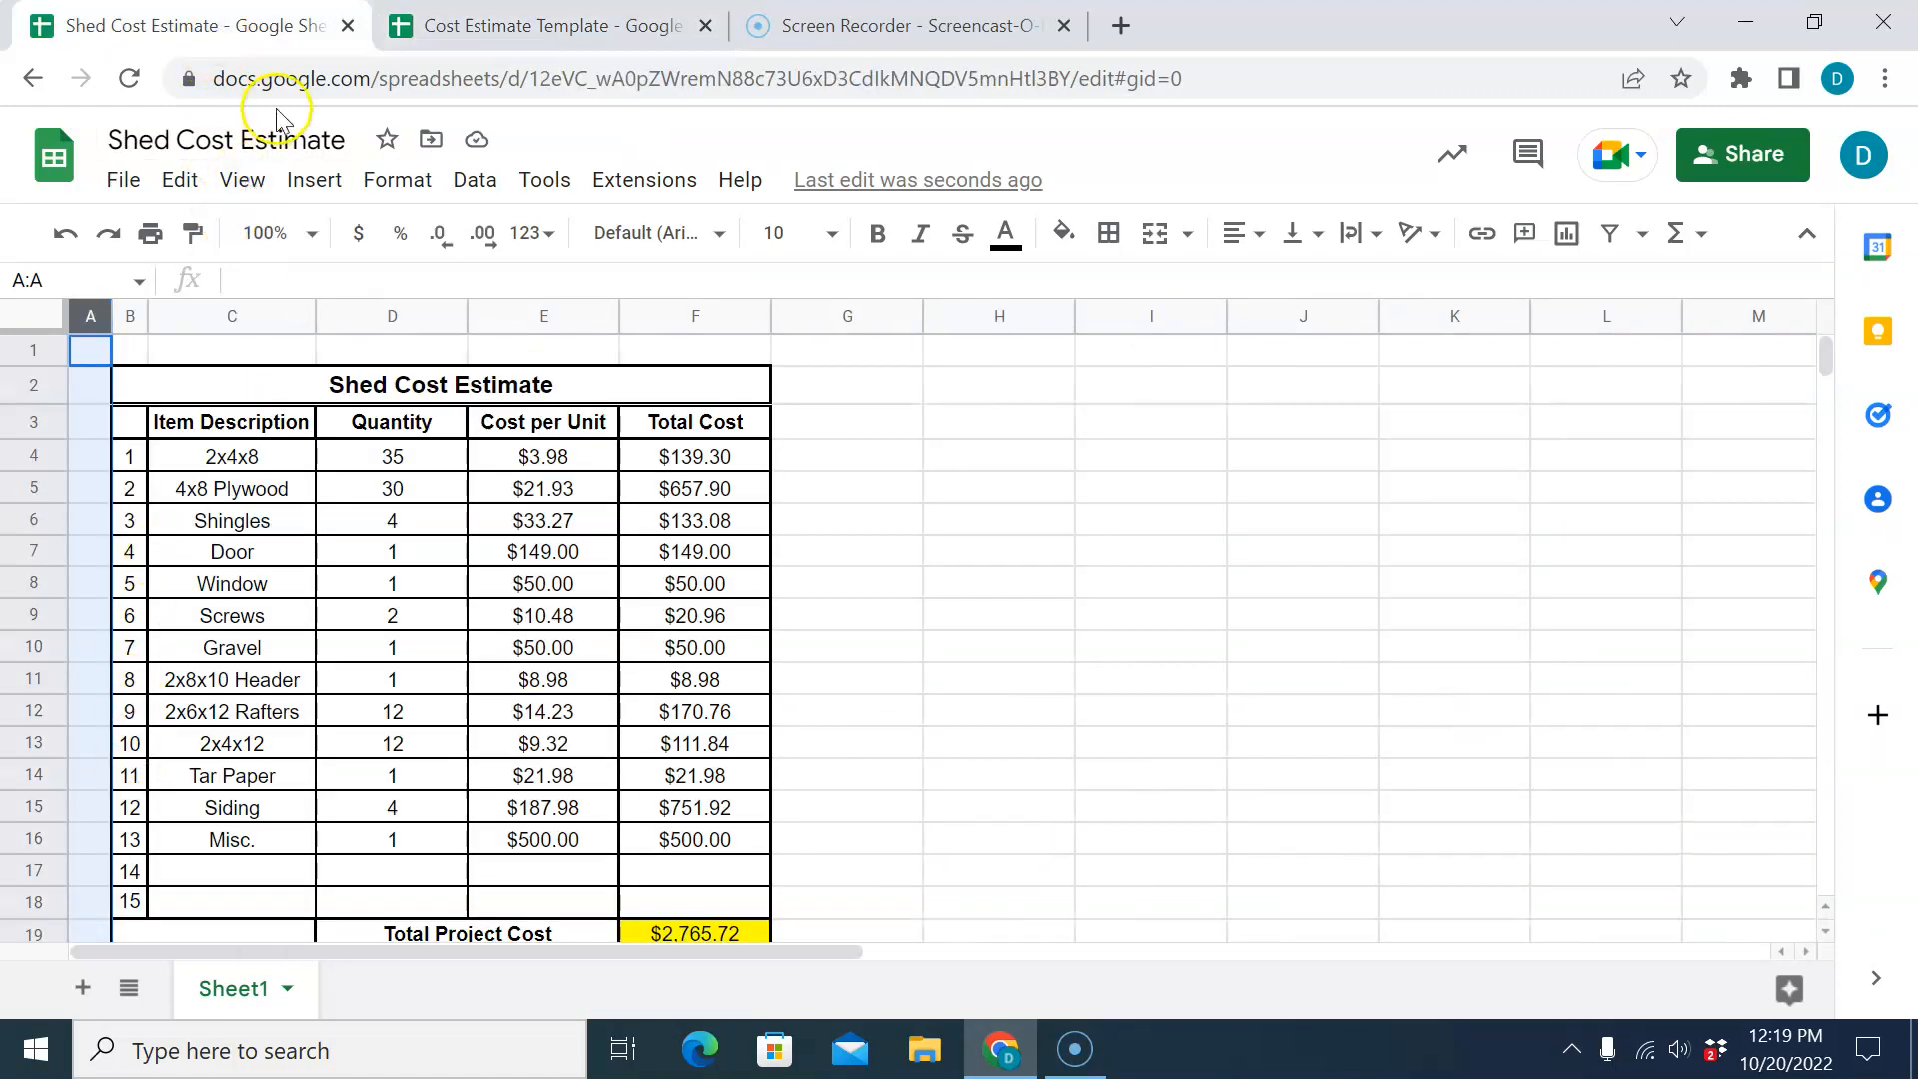
{"action": "left_click", "coordinate": [430, 22]}
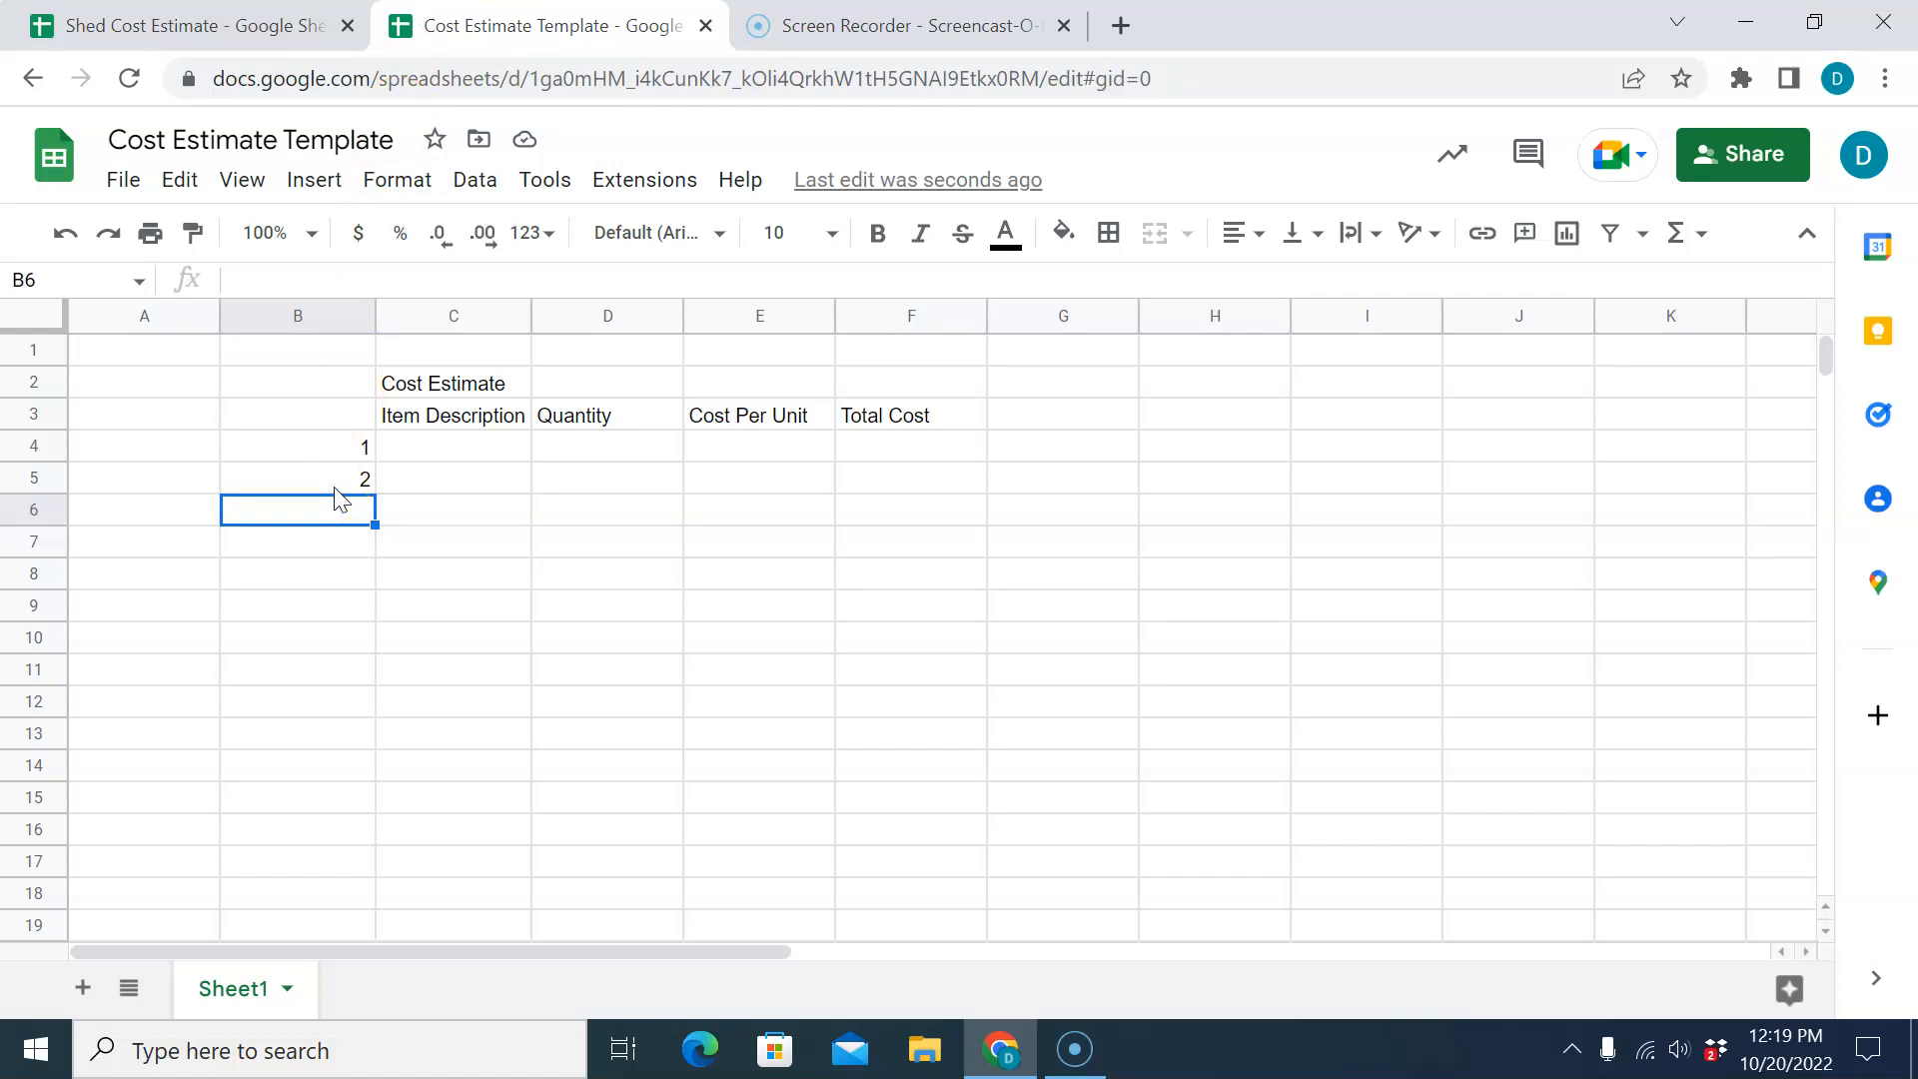
Try moving the numbers in B4:B5 to another part of the sheet, and undo the move.
{"action": "left_click_drag", "start_coordinate": [357, 446], "coordinate": [356, 487]}
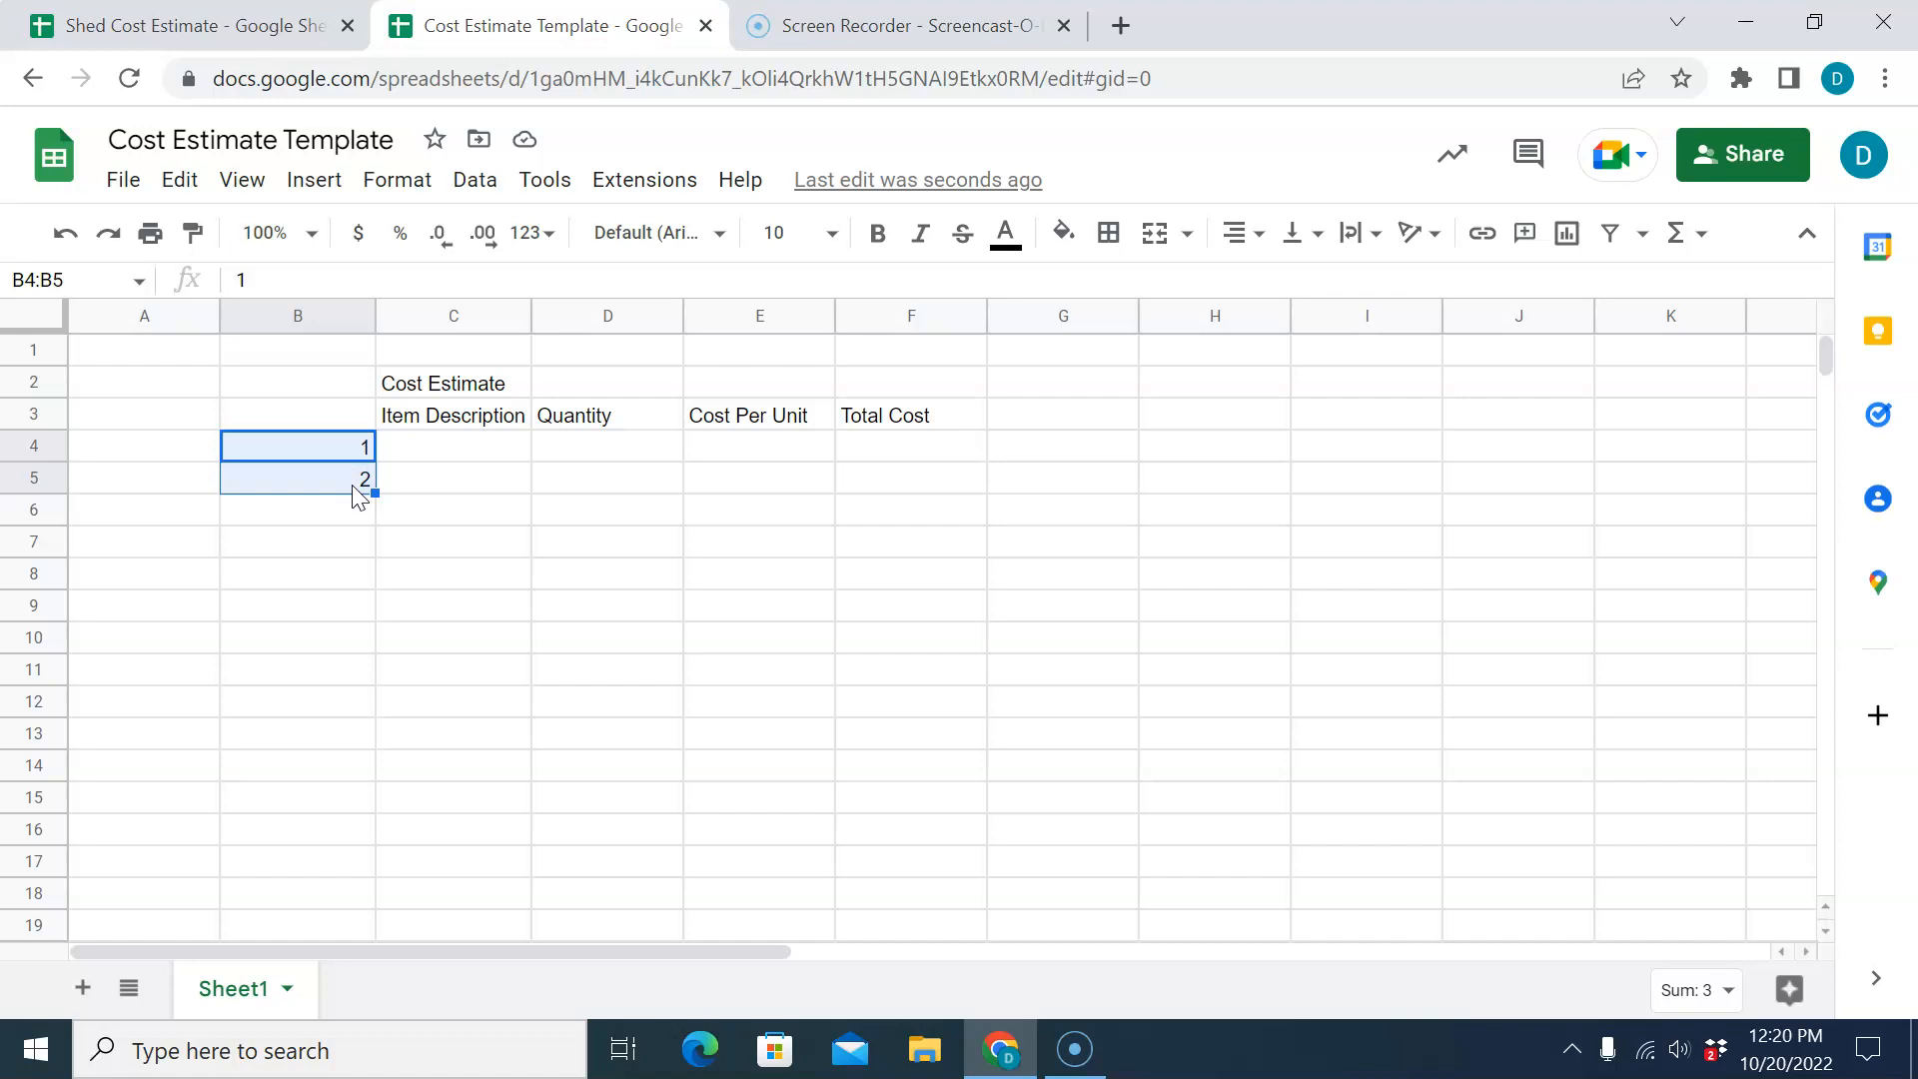
{"action": "left_click", "coordinate": [387, 533]}
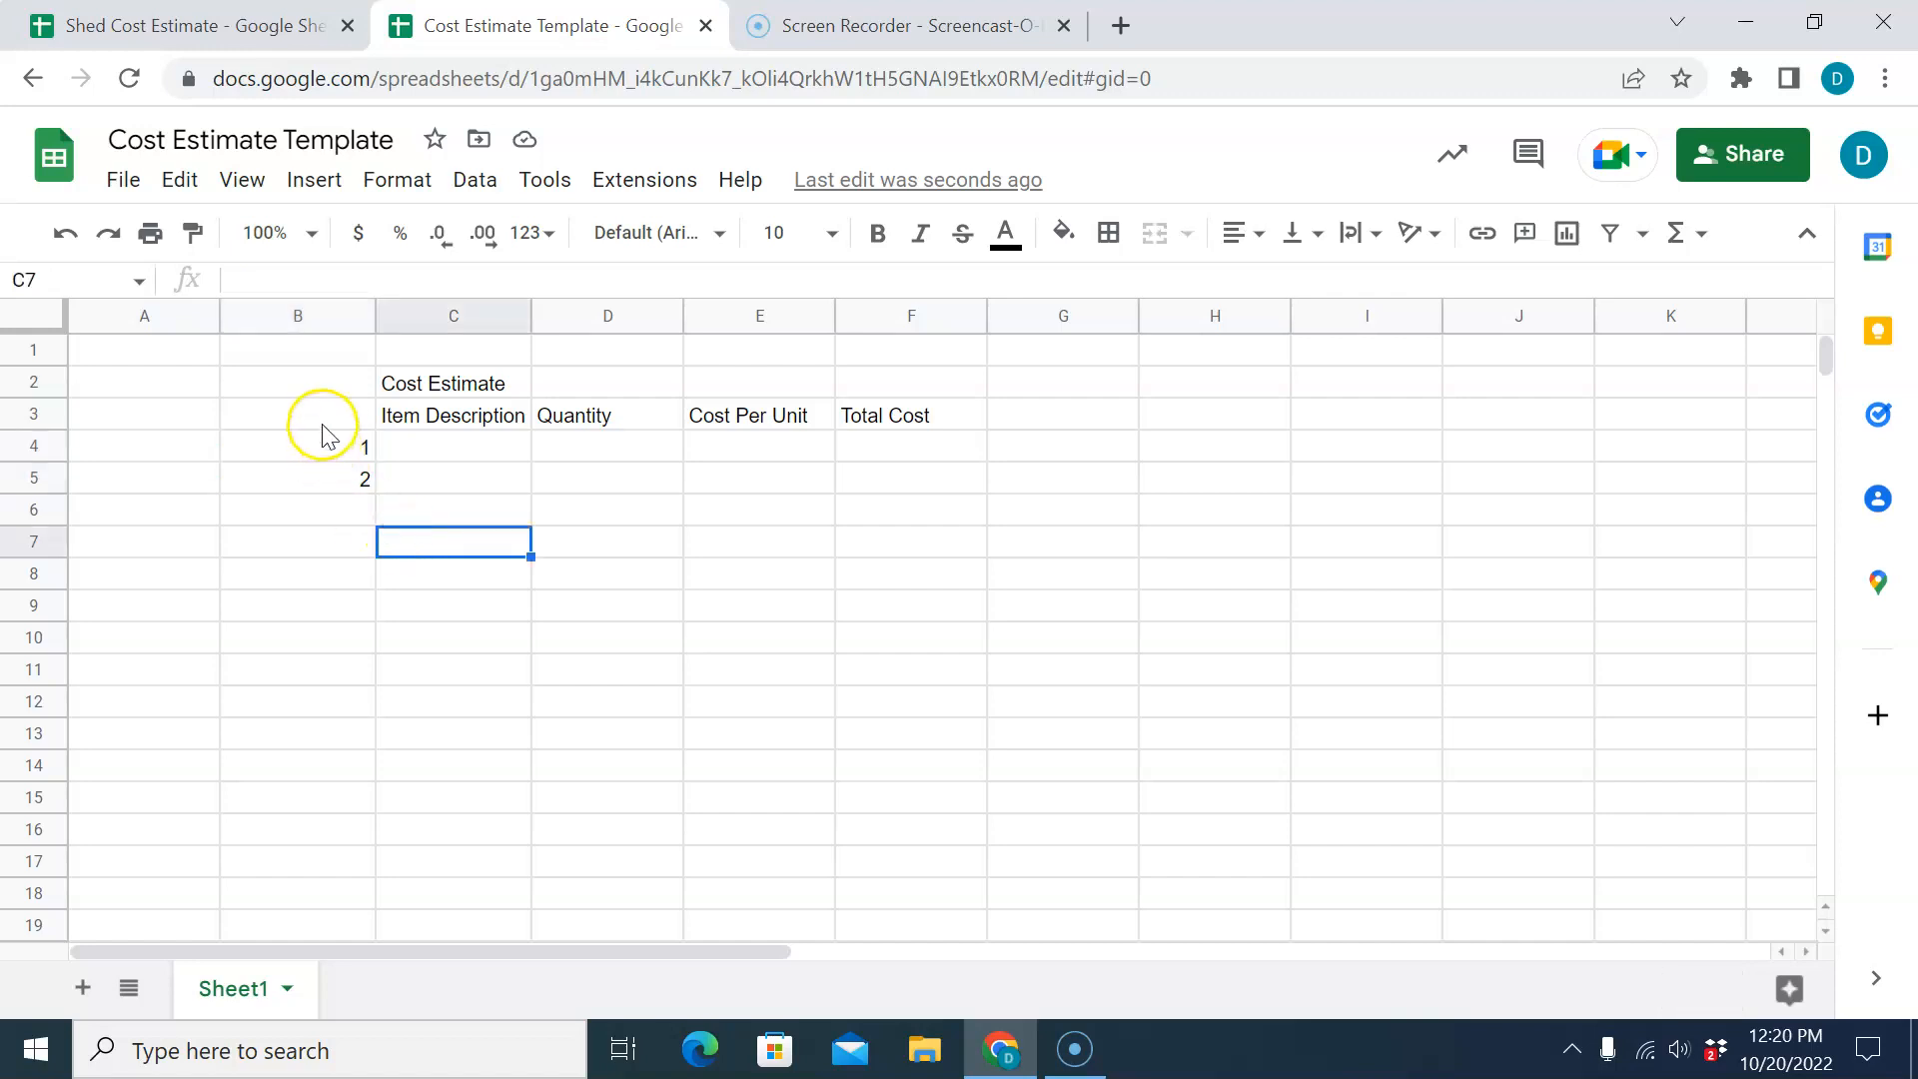
{"action": "left_click_drag", "start_coordinate": [321, 451], "coordinate": [320, 490]}
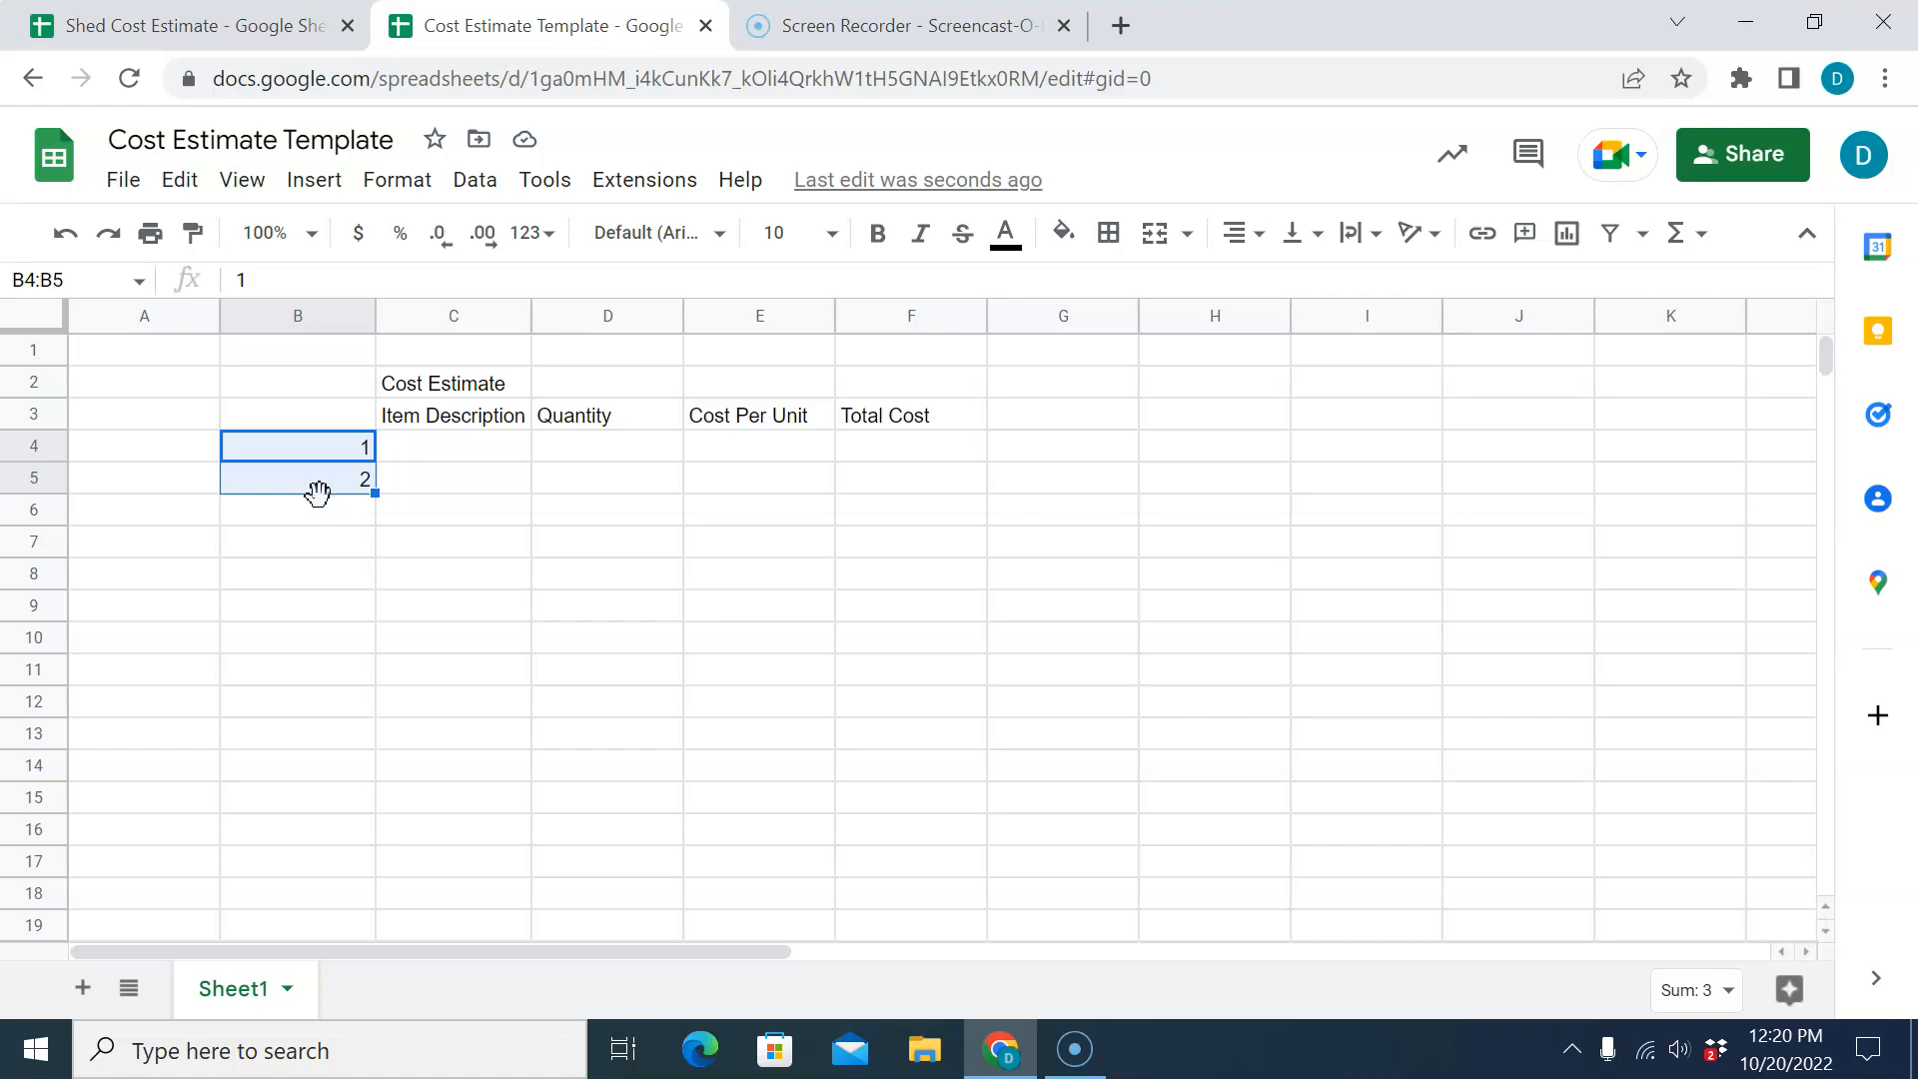
{"action": "left_click_drag", "start_coordinate": [317, 493], "coordinate": [638, 633]}
{"action": "key", "text": "ctrl+z"}
Extend the number series from B4:B5 down to B18 so the rows are numbered 1 to 15.
{"action": "left_click_drag", "start_coordinate": [291, 446], "coordinate": [300, 483]}
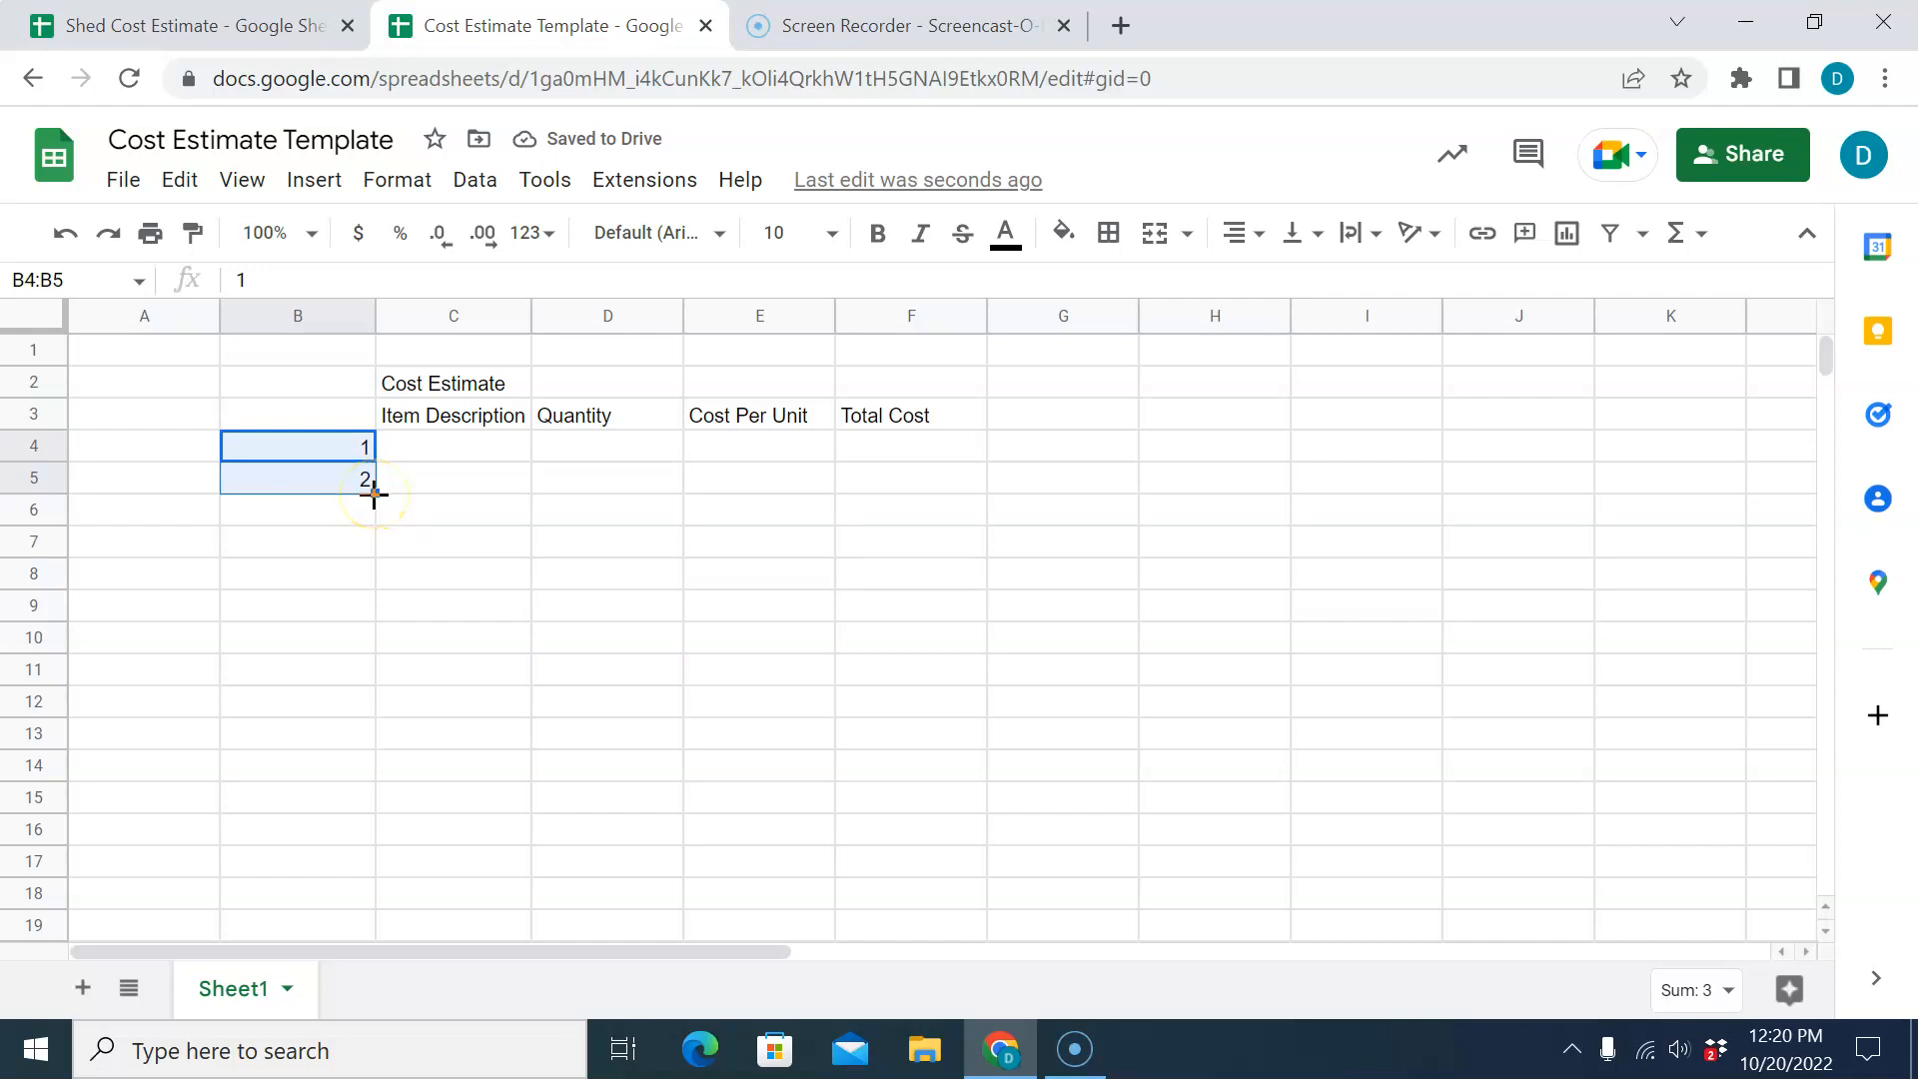
{"action": "left_click_drag", "start_coordinate": [374, 494], "coordinate": [361, 671]}
{"action": "left_click_drag", "start_coordinate": [369, 711], "coordinate": [377, 893]}
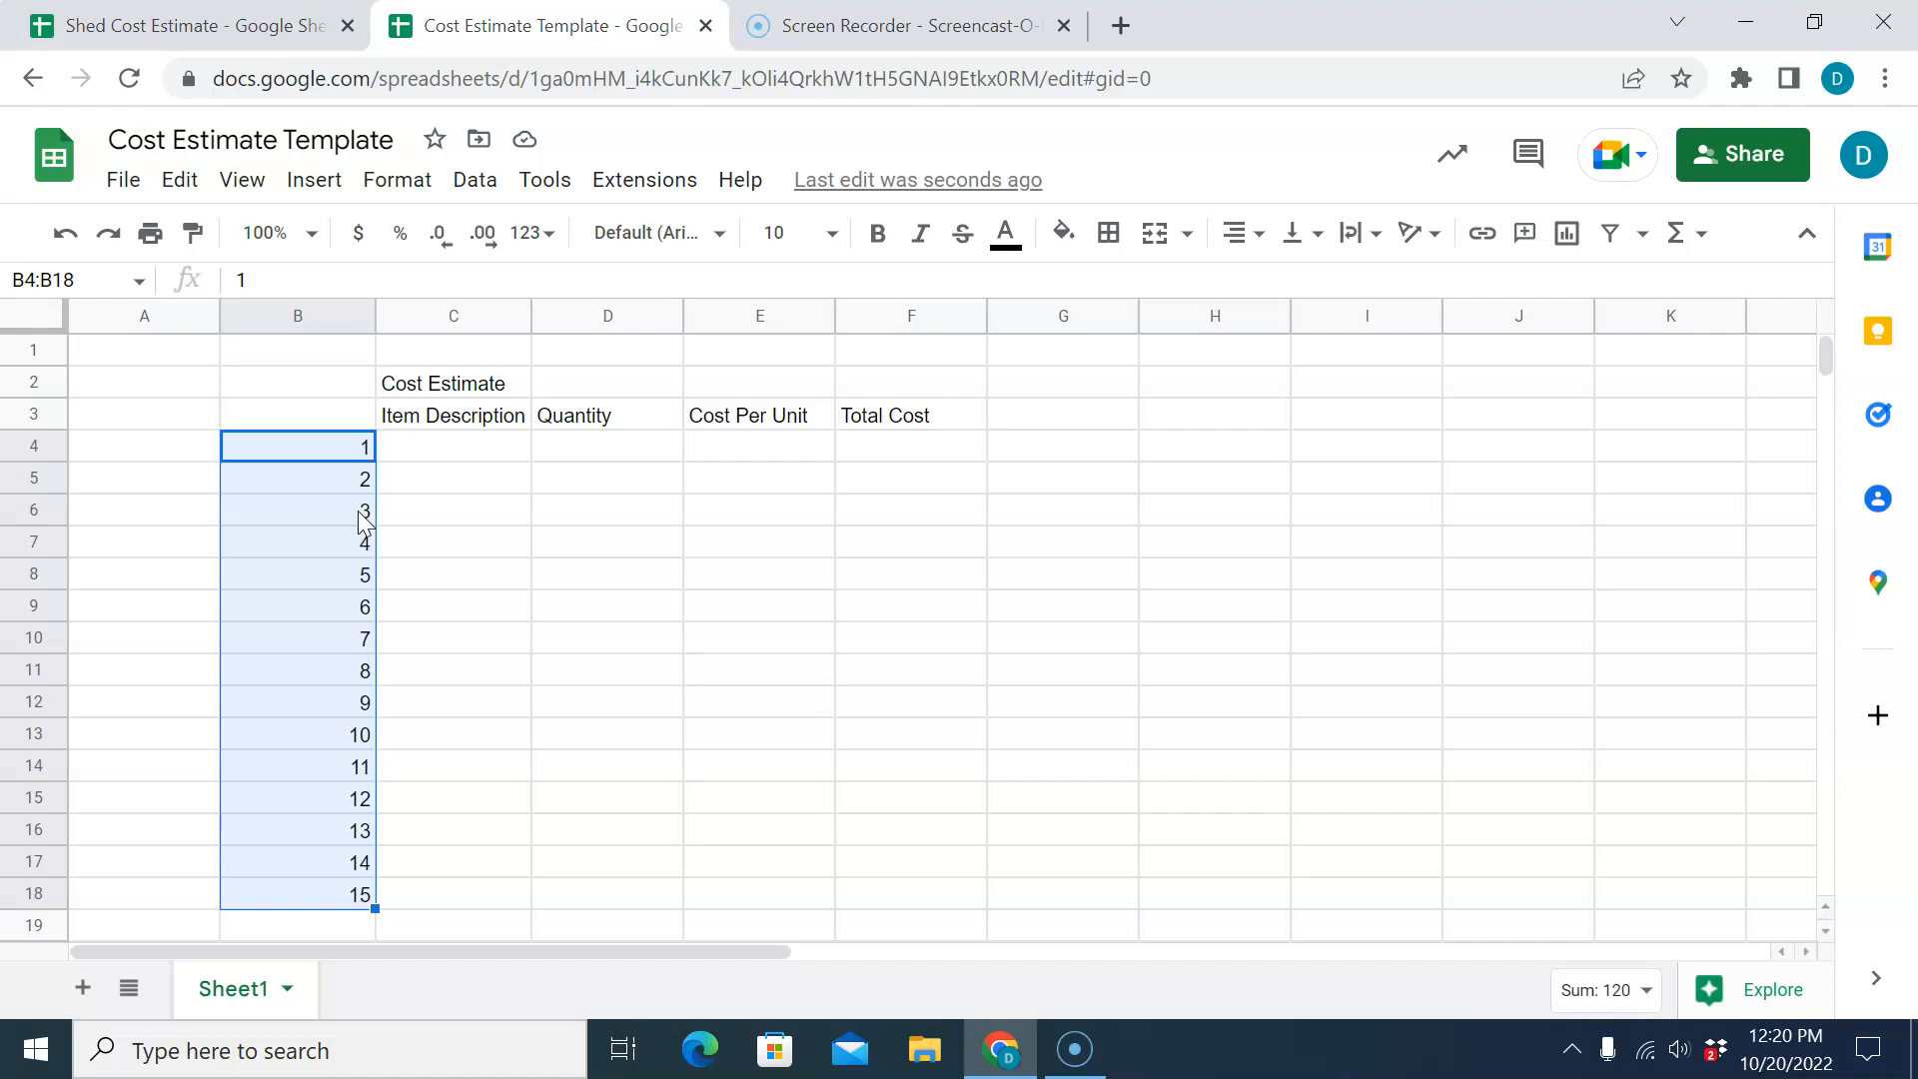
Replace the row numbers with a series starting 2 and 4, filled from B4 down to B18.
{"action": "key", "text": "Delete"}
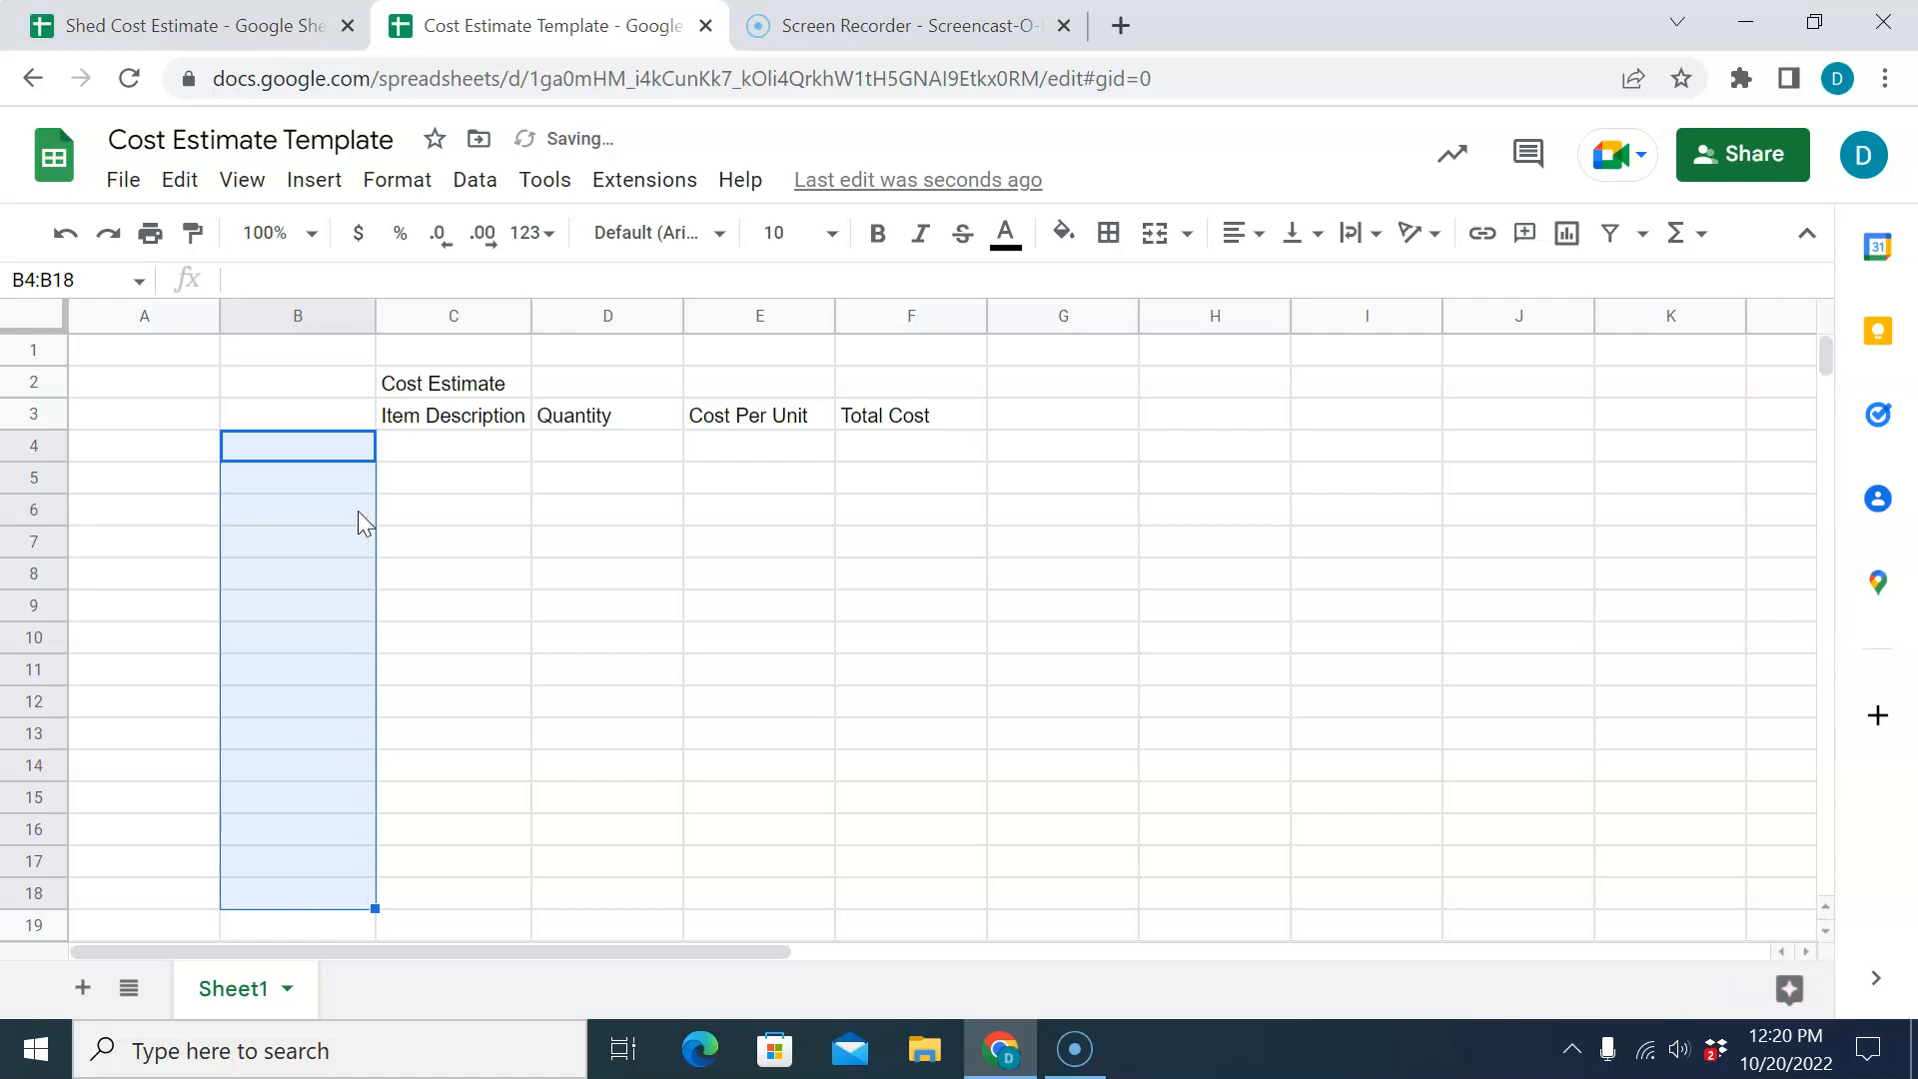
{"action": "type", "text": "2"}
{"action": "key", "text": "Return"}
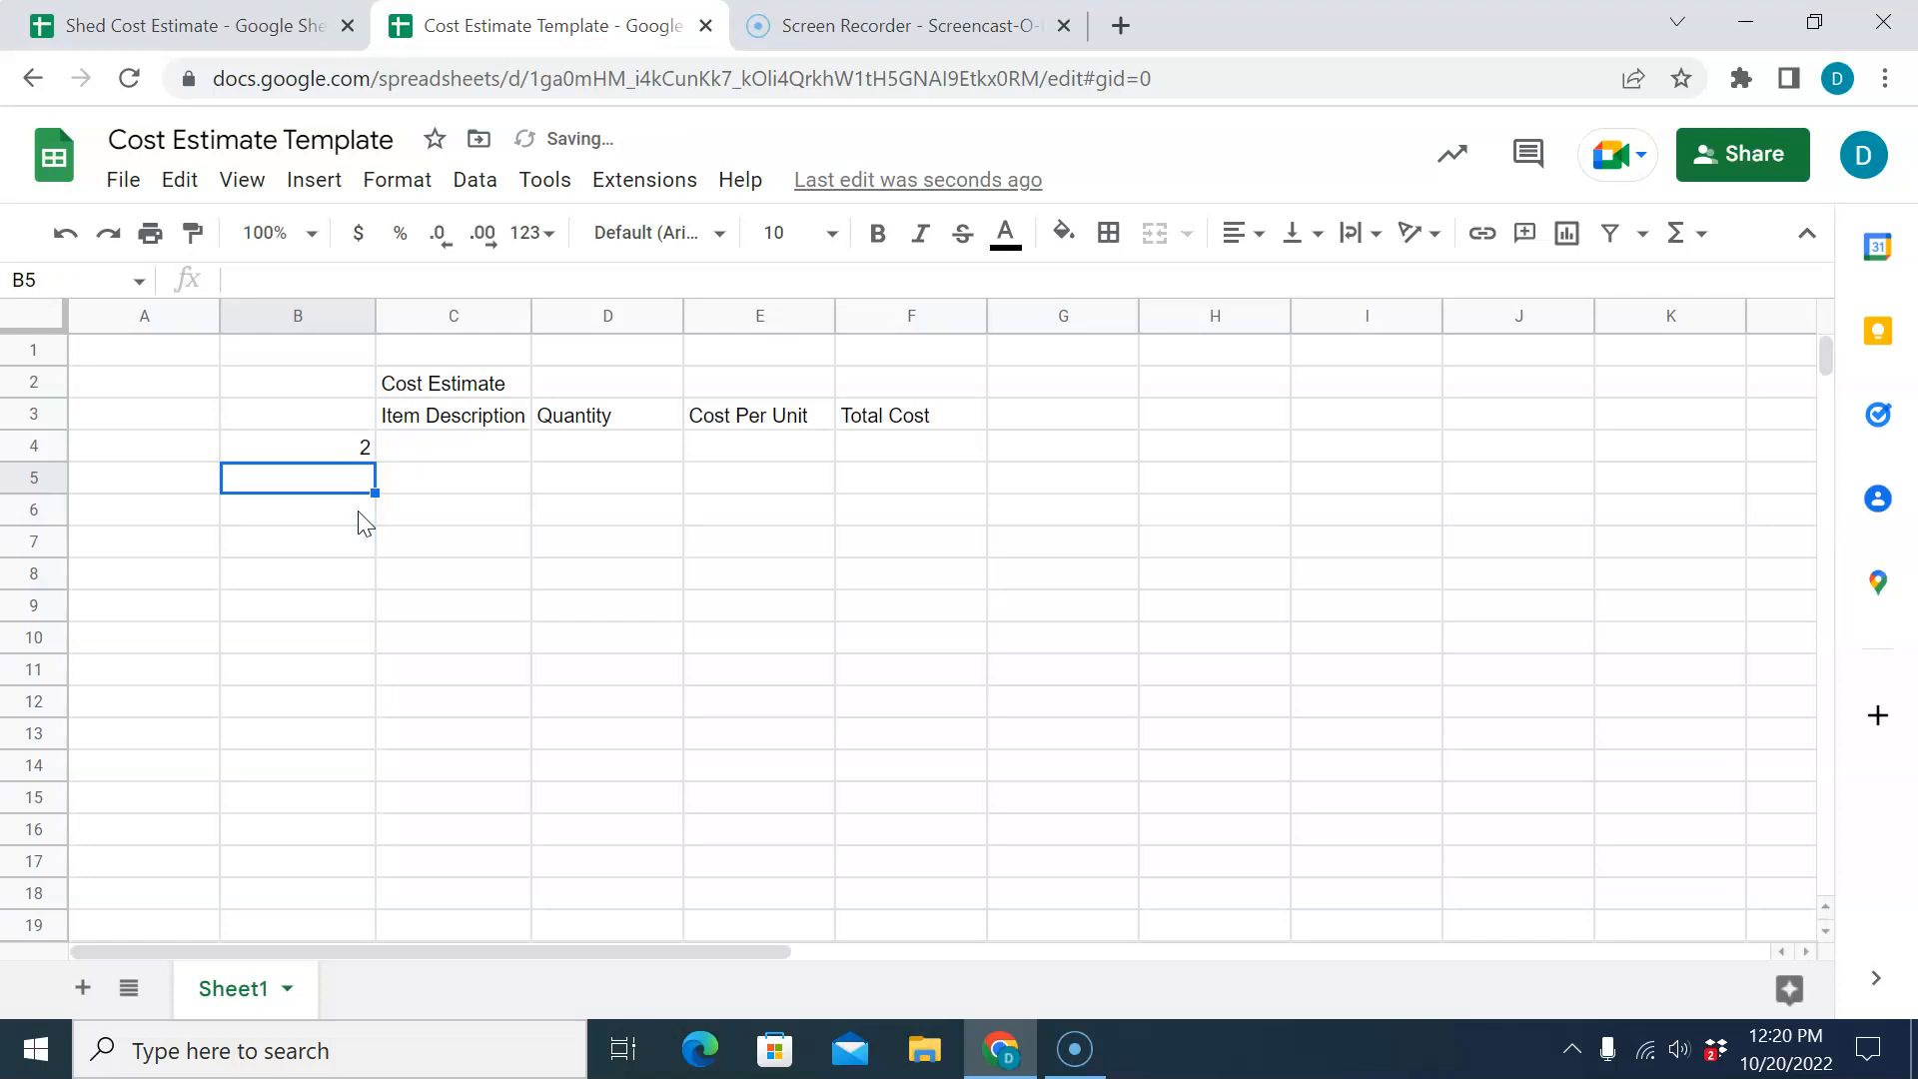
{"action": "type", "text": "4"}
{"action": "key", "text": "Return"}
{"action": "left_click_drag", "start_coordinate": [366, 445], "coordinate": [339, 909]}
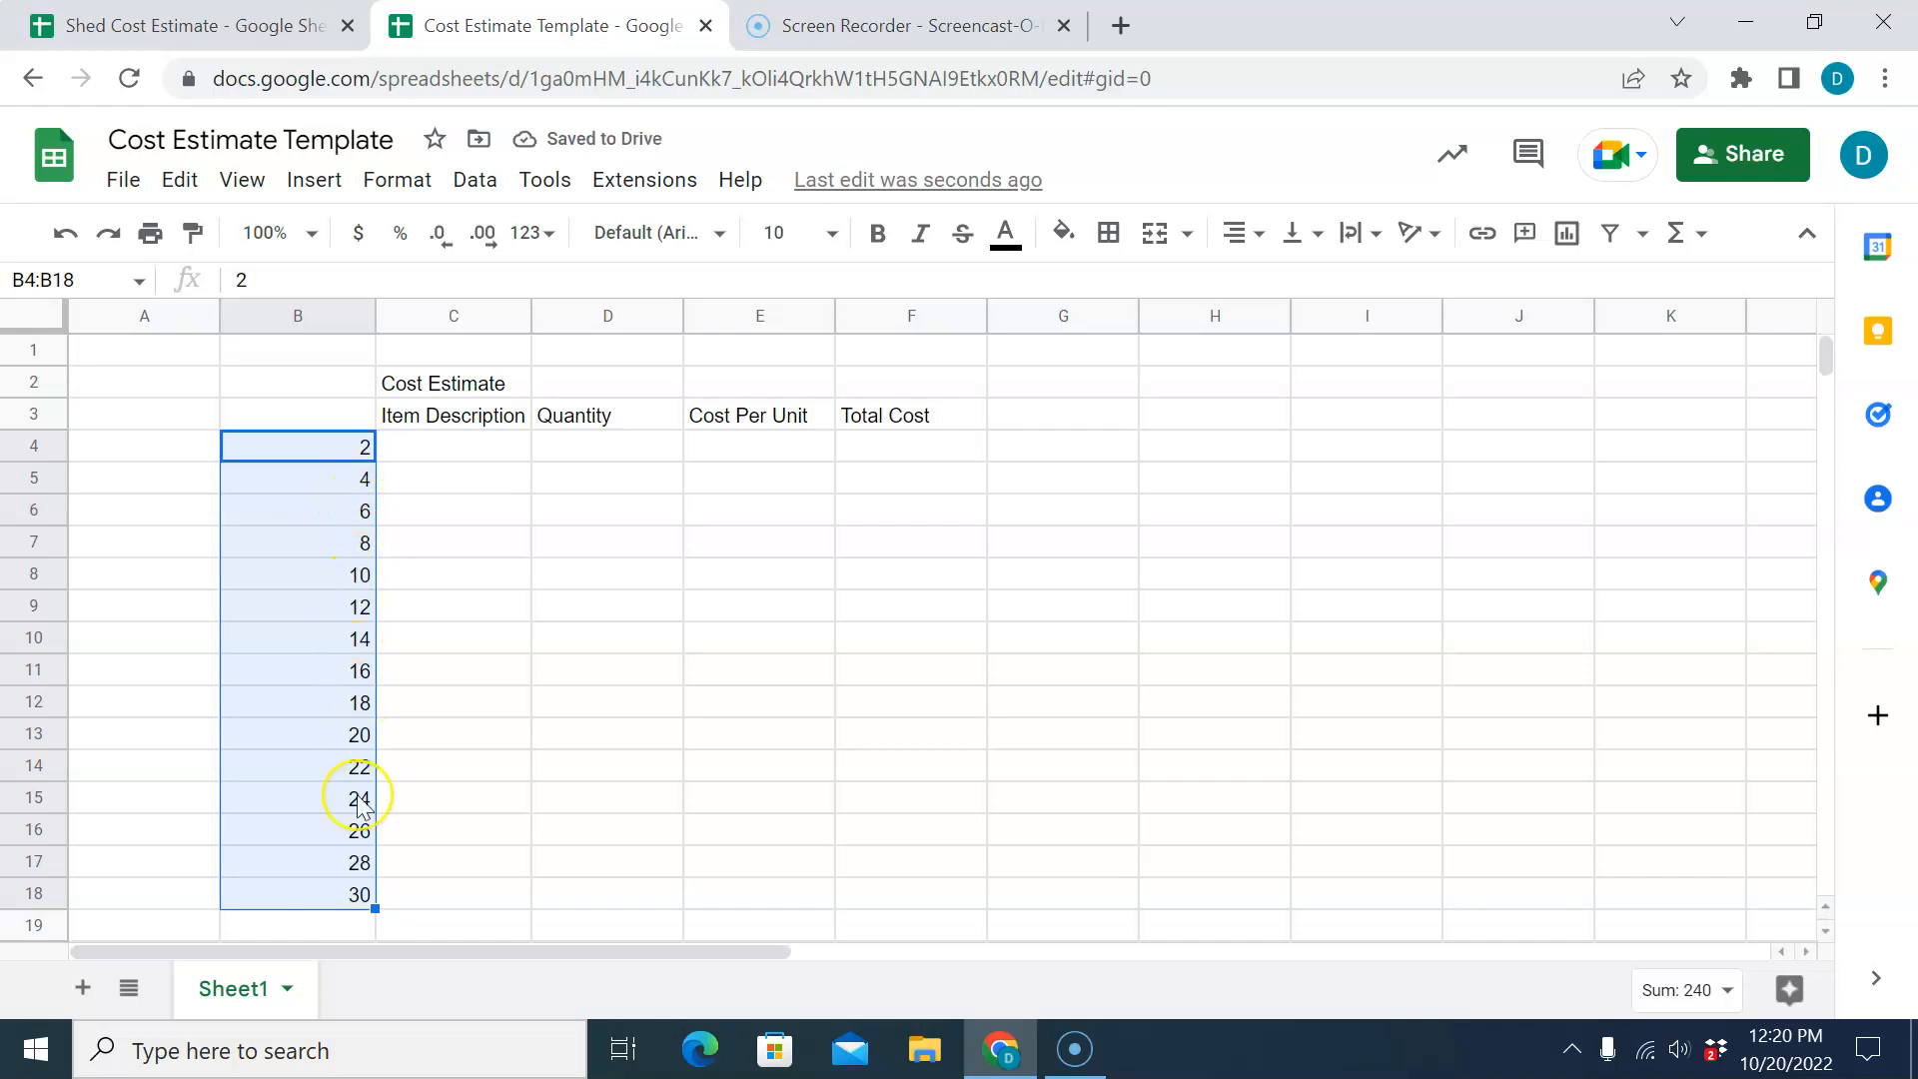
Clear B4:B18, enter 3 and 7 in B4 and B5, and select the two cells as a series start.
{"action": "key", "text": "Delete"}
{"action": "type", "text": "3"}
{"action": "key", "text": "Return"}
{"action": "type", "text": "7"}
{"action": "key", "text": "Return"}
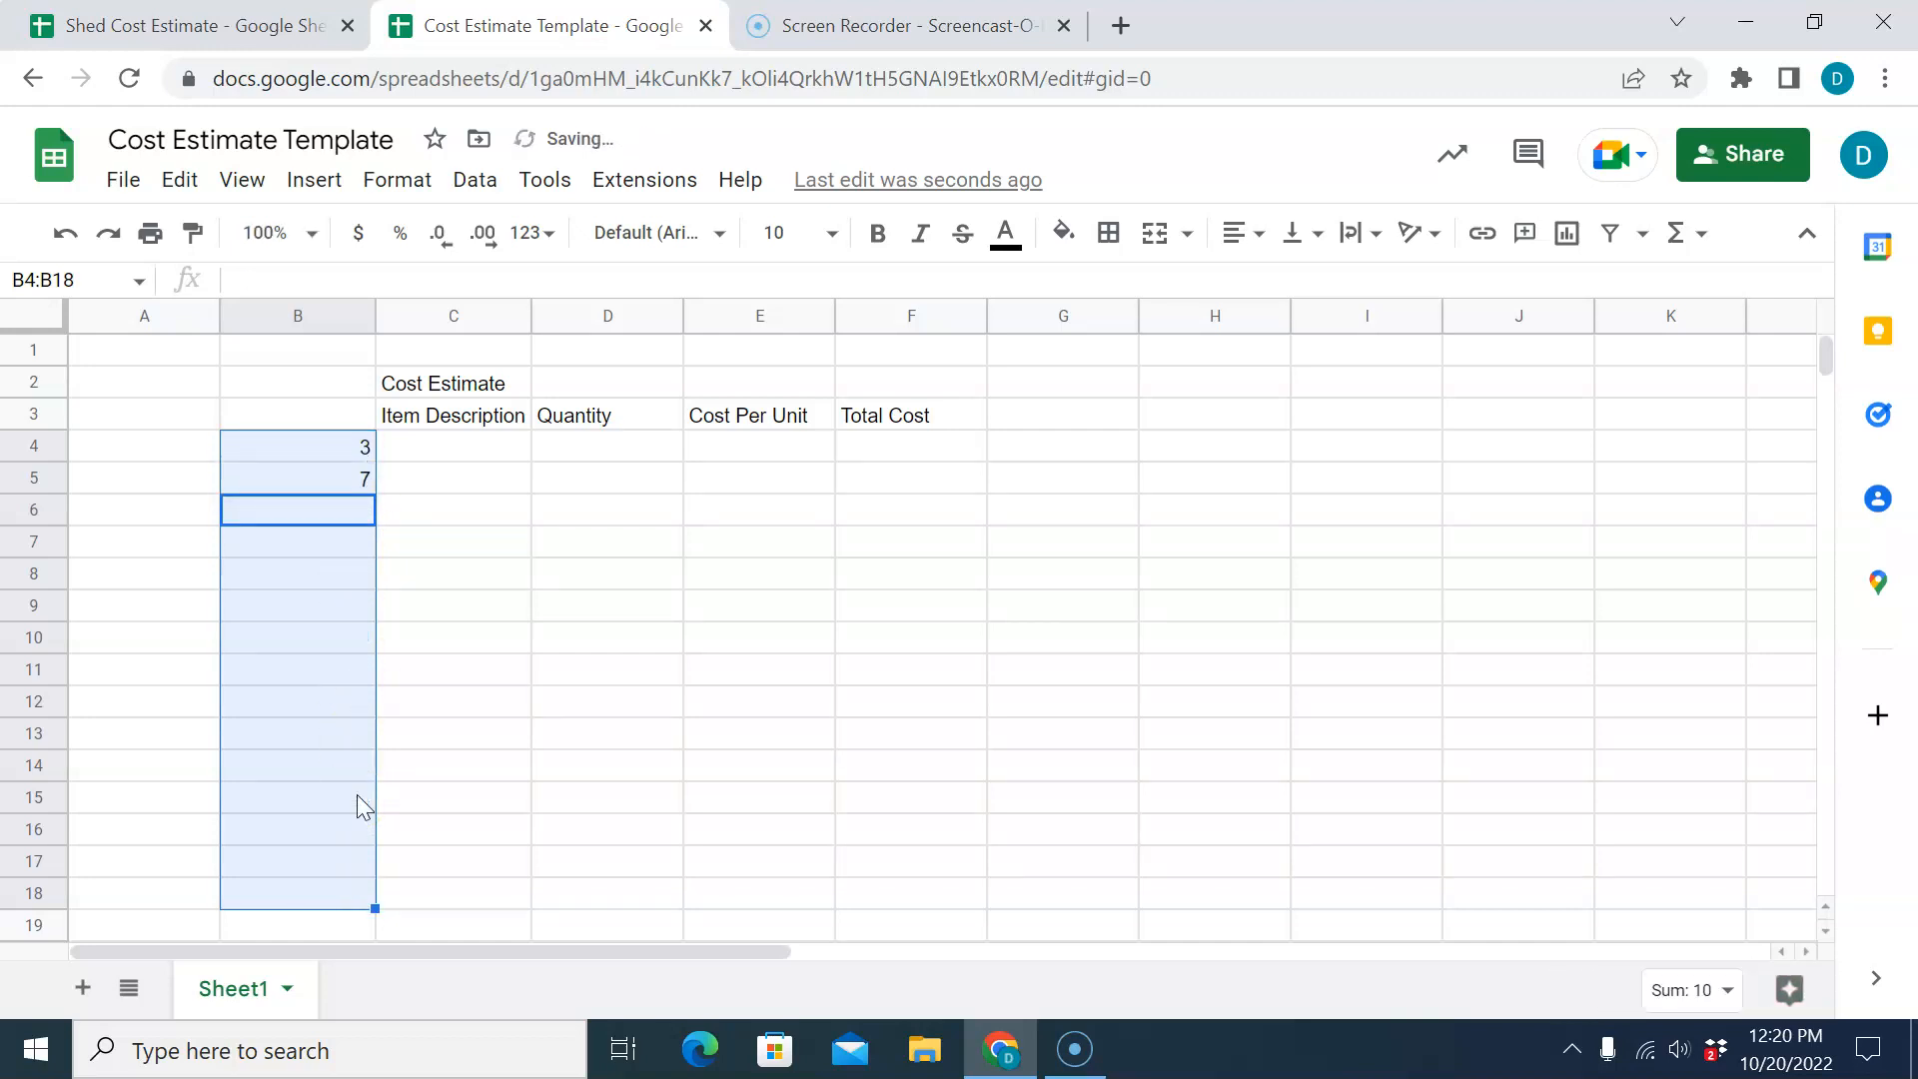
{"action": "left_click", "coordinate": [451, 610]}
{"action": "left_click_drag", "start_coordinate": [358, 449], "coordinate": [373, 501]}
Undo the trial number series until the 1 to 15 row numbering in column B is restored.
{"action": "key", "text": "ctrl+z"}
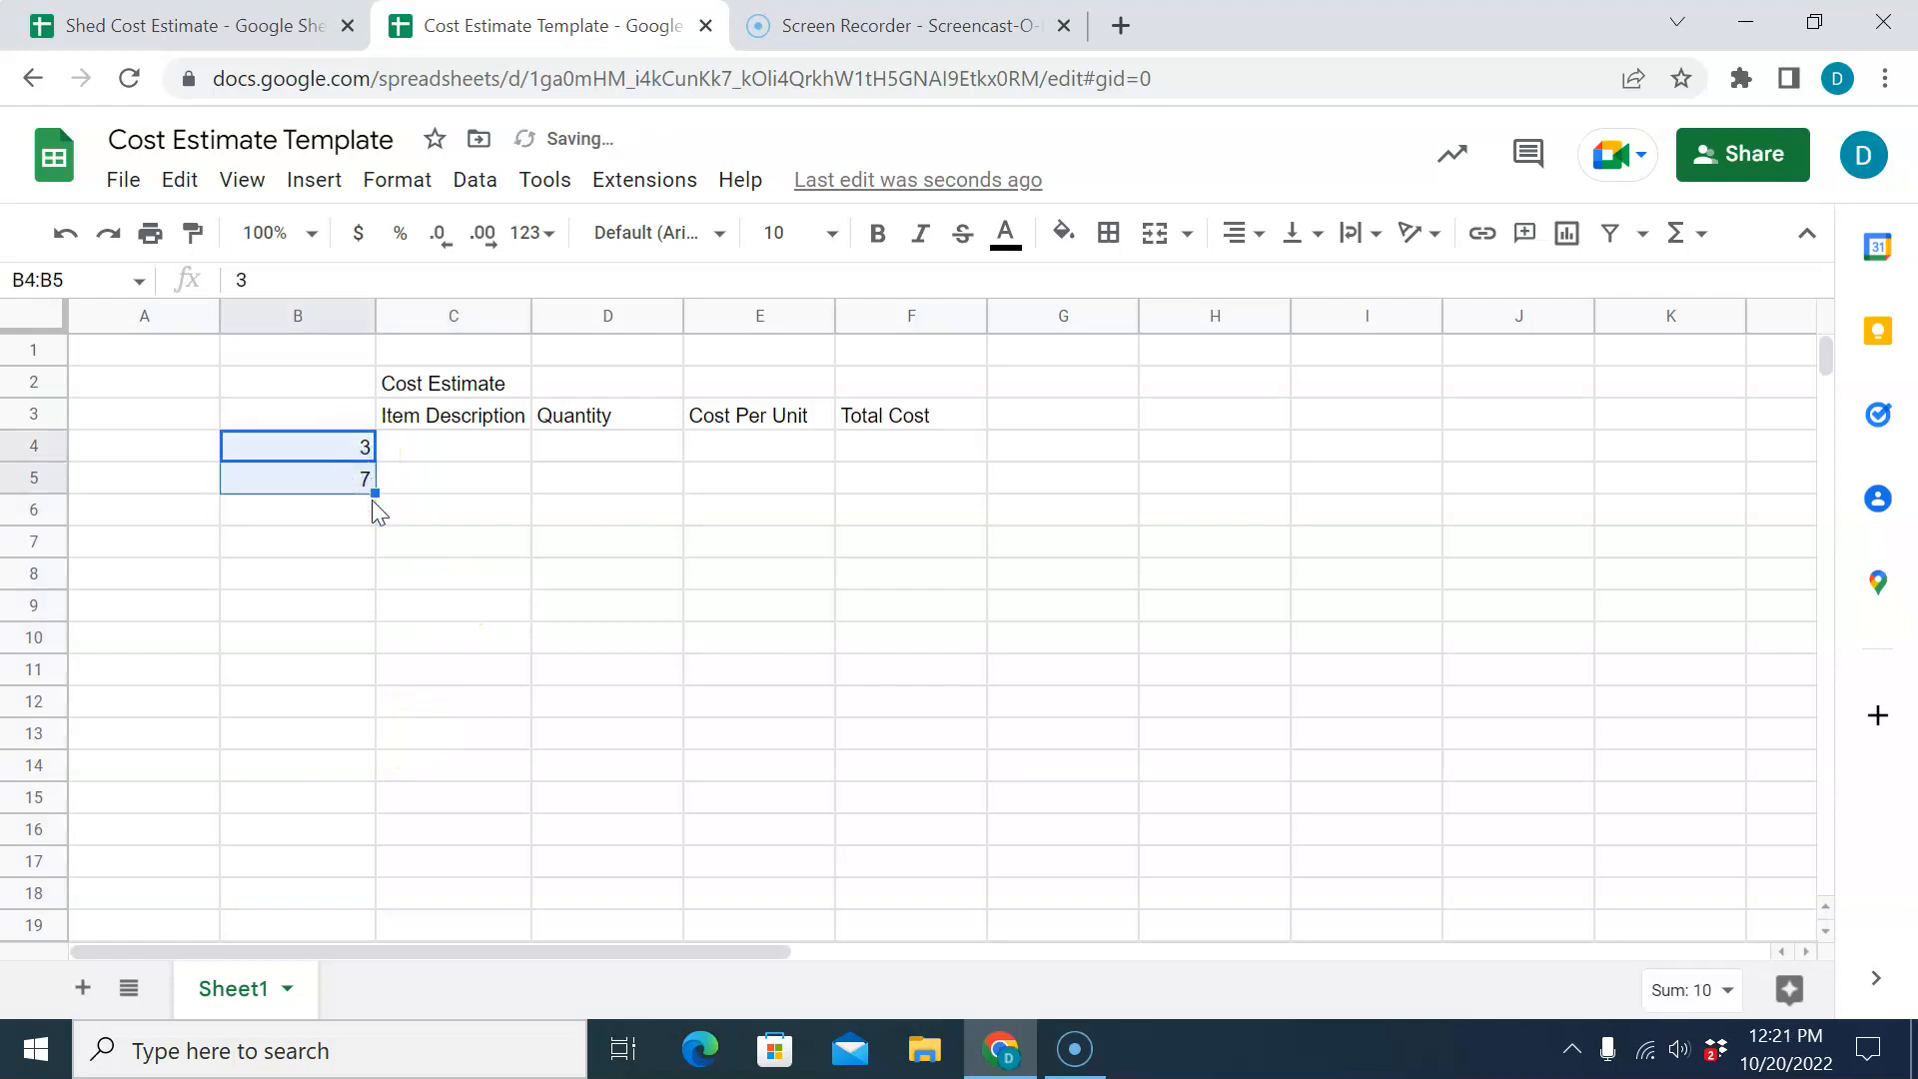
{"action": "key", "text": "ctrl+z"}
{"action": "key", "text": "ctrl+z"}
{"action": "key", "text": "ctrl+z"}
{"action": "key", "text": "ctrl+z"}
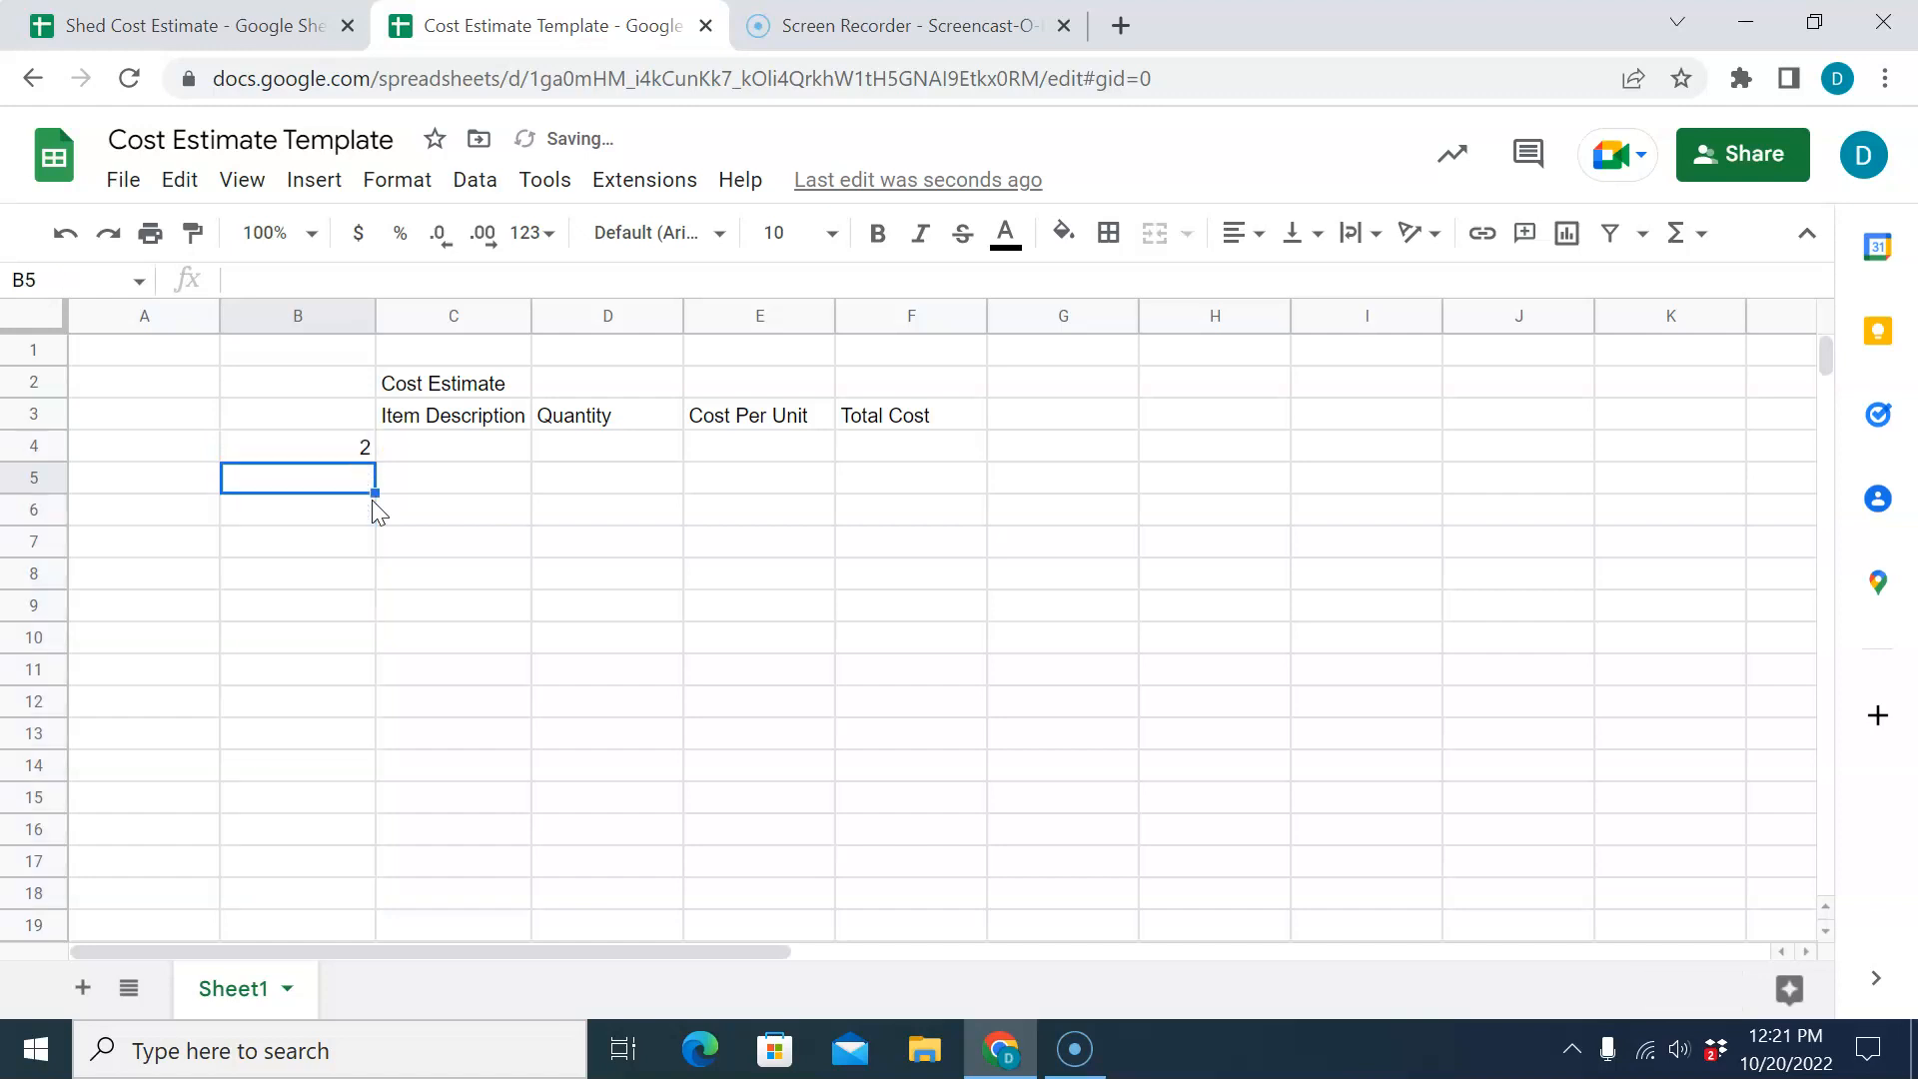
{"action": "key", "text": "ctrl+z"}
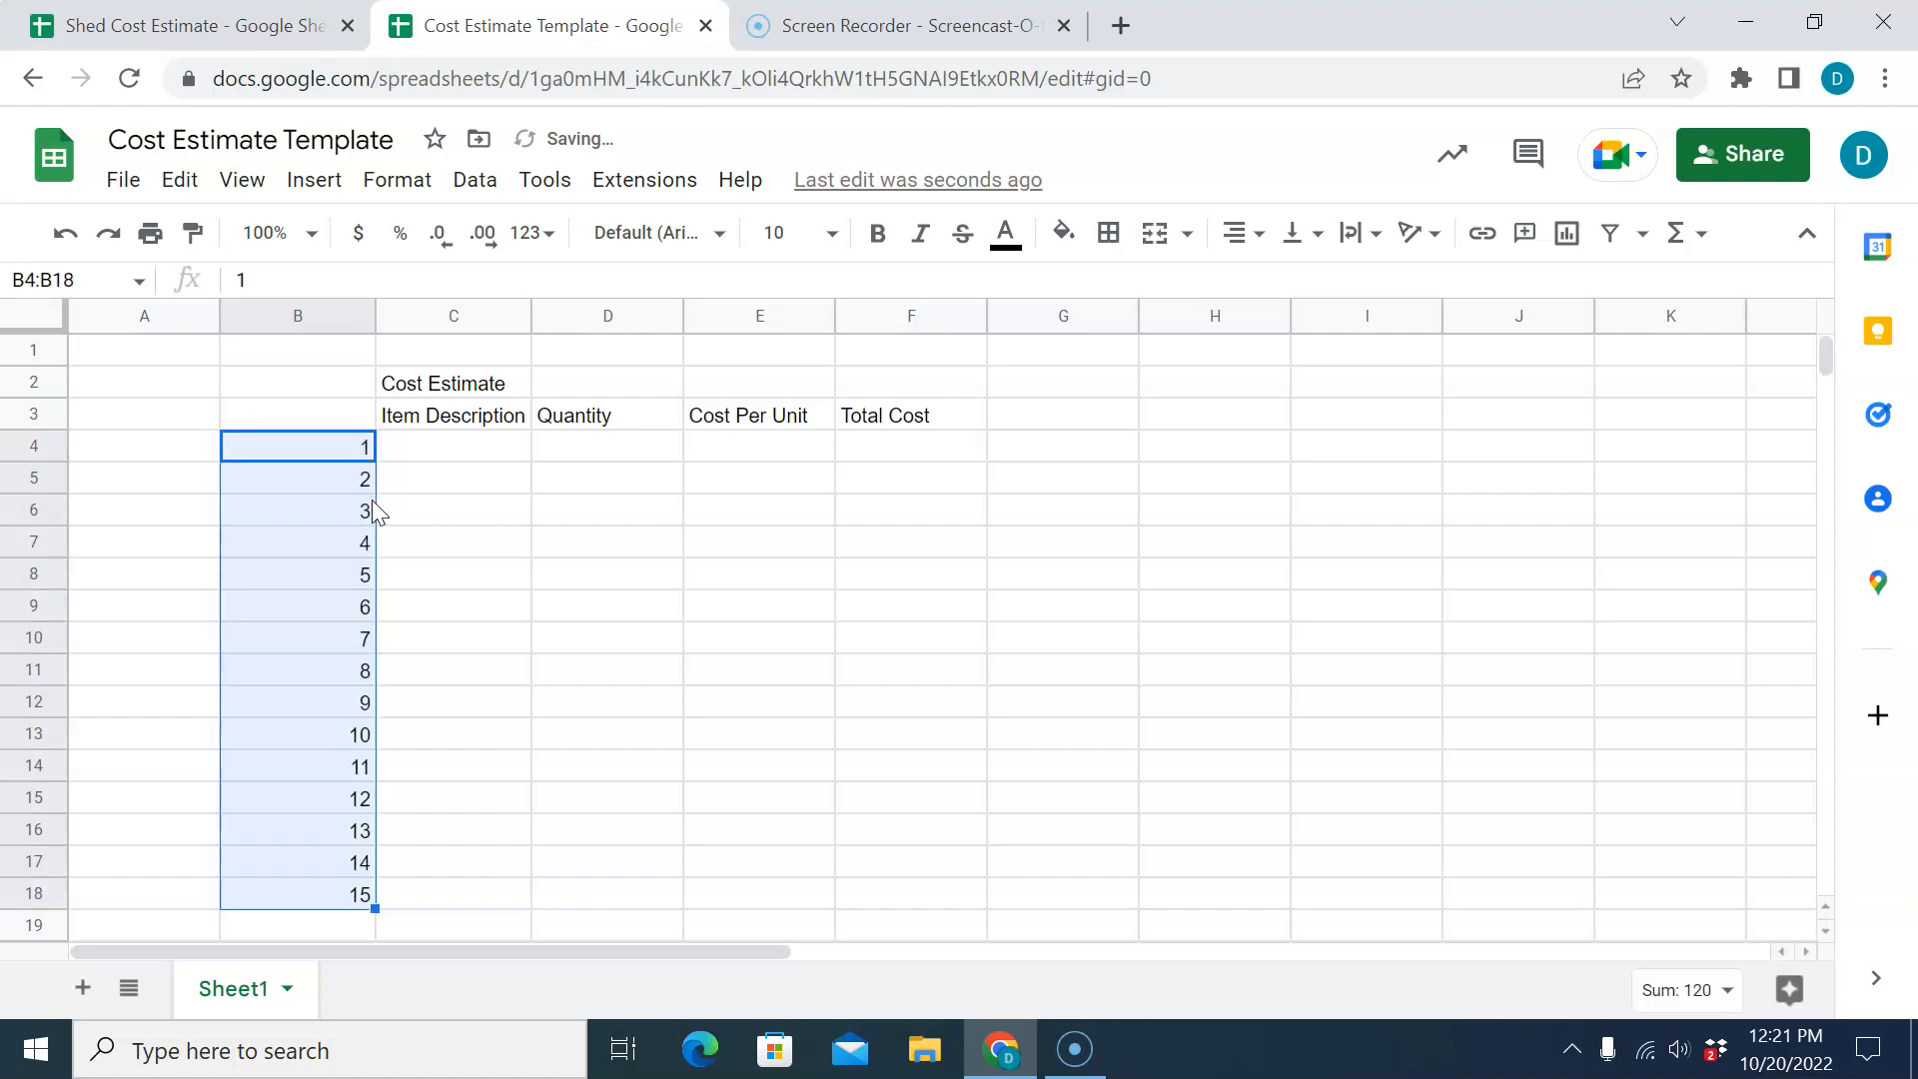
Auto-fit column B to the width of the row numbers.
{"action": "left_click", "coordinate": [483, 575]}
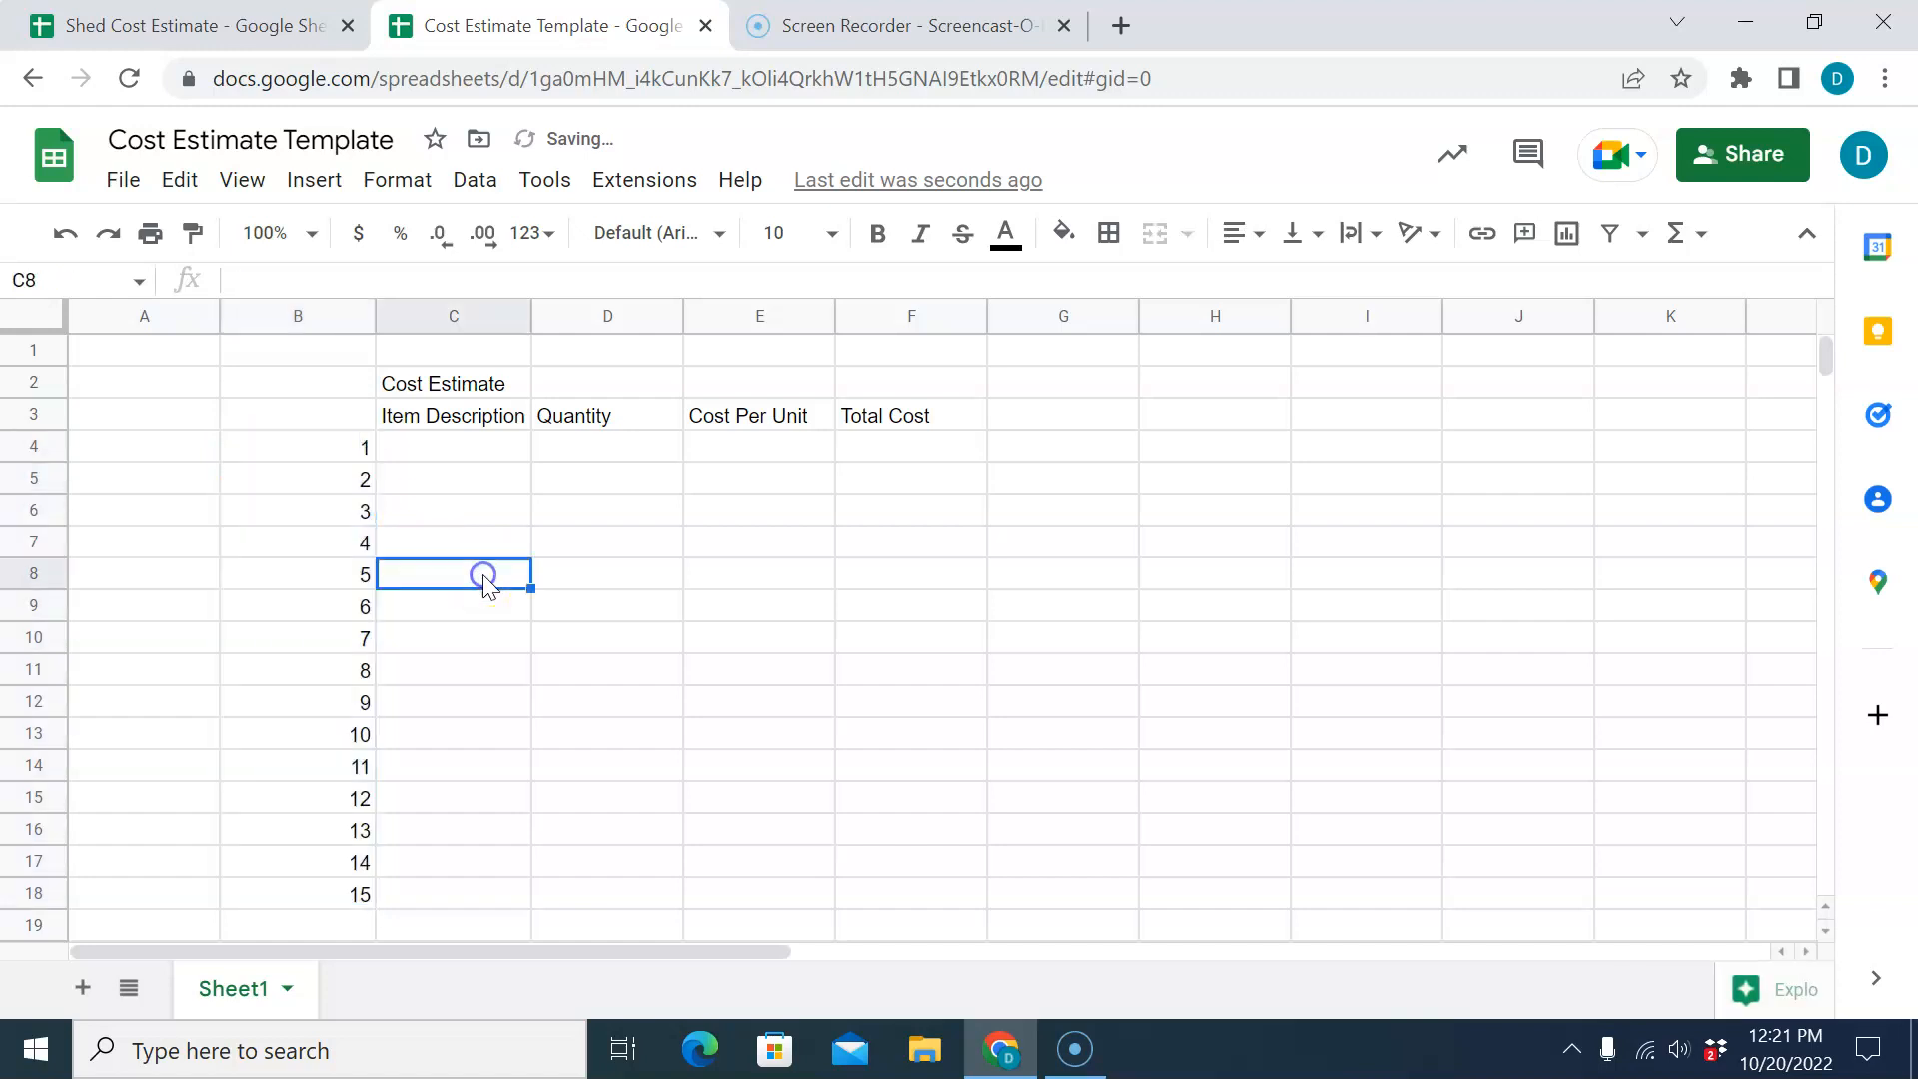
{"action": "double_click", "coordinate": [375, 308]}
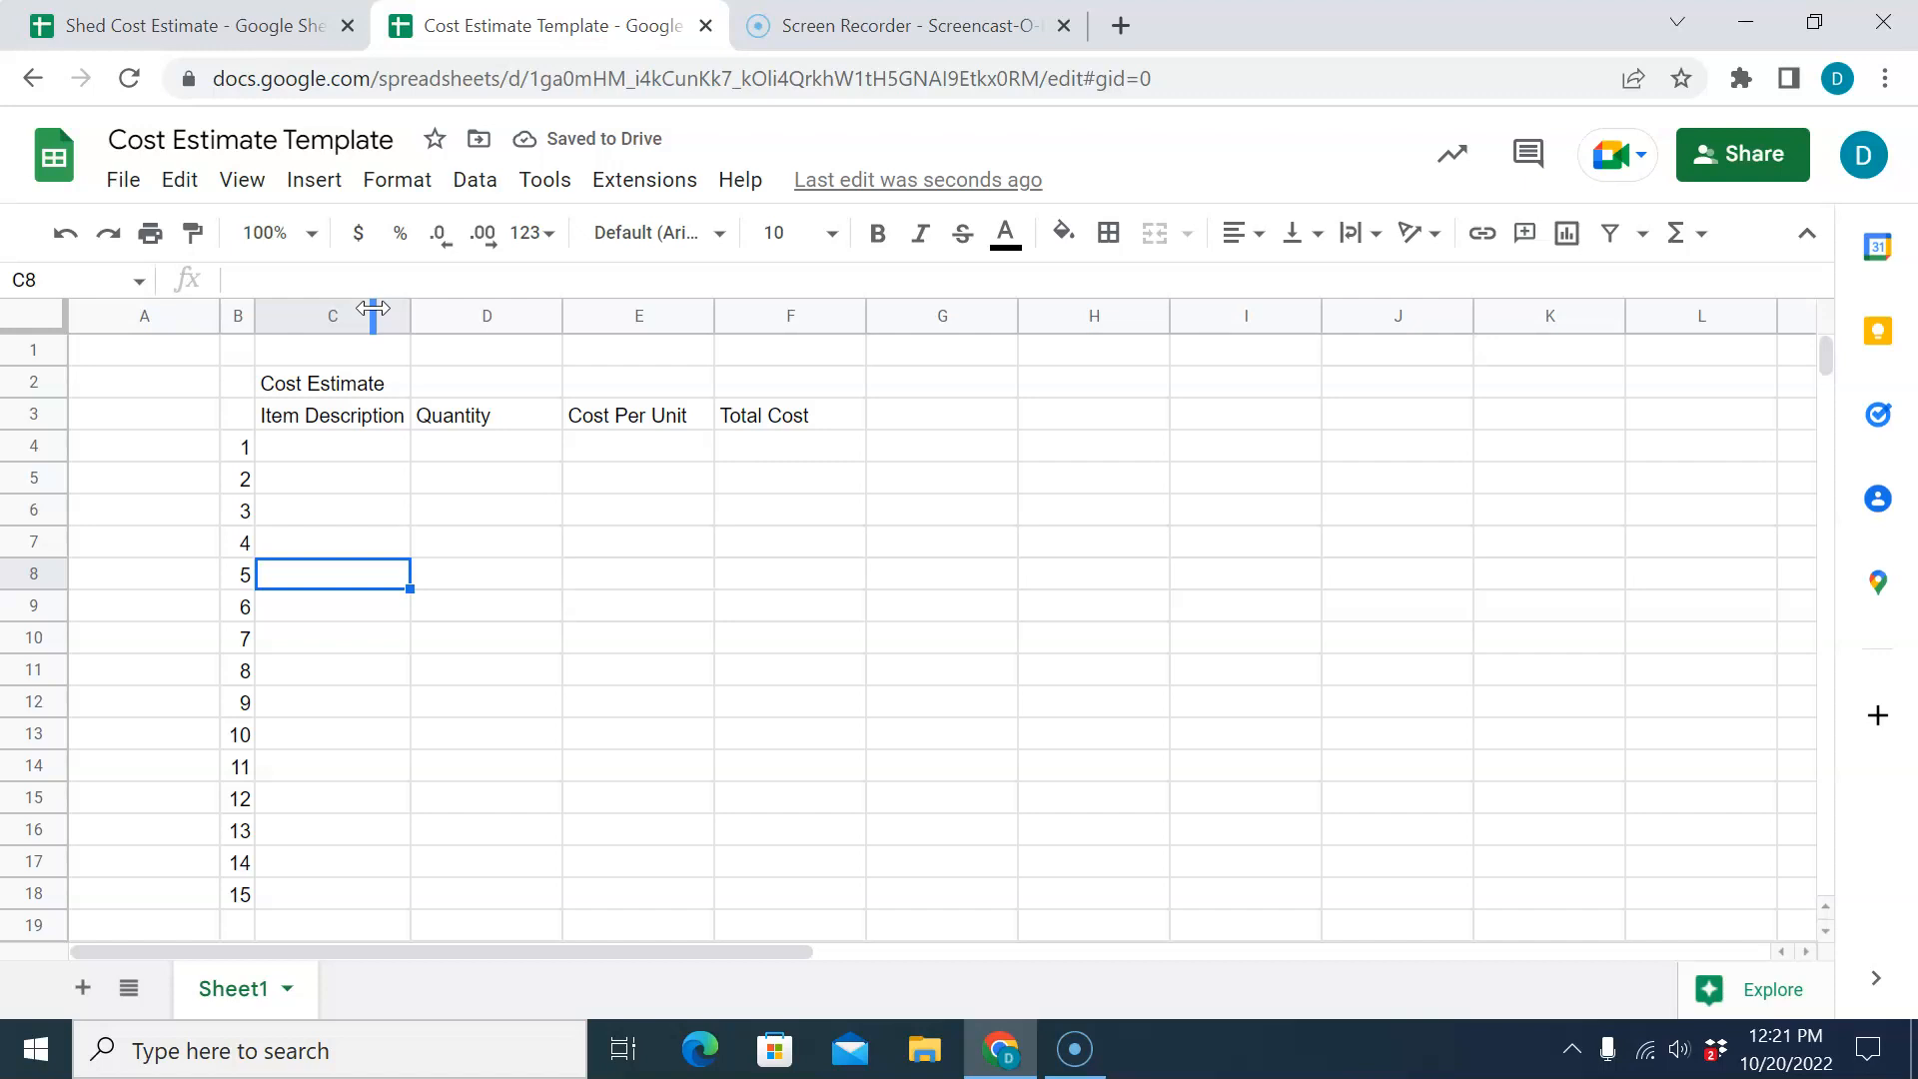
Try entering 2x4x8 as the first item description in C4, and erase it.
{"action": "left_click", "coordinate": [322, 454]}
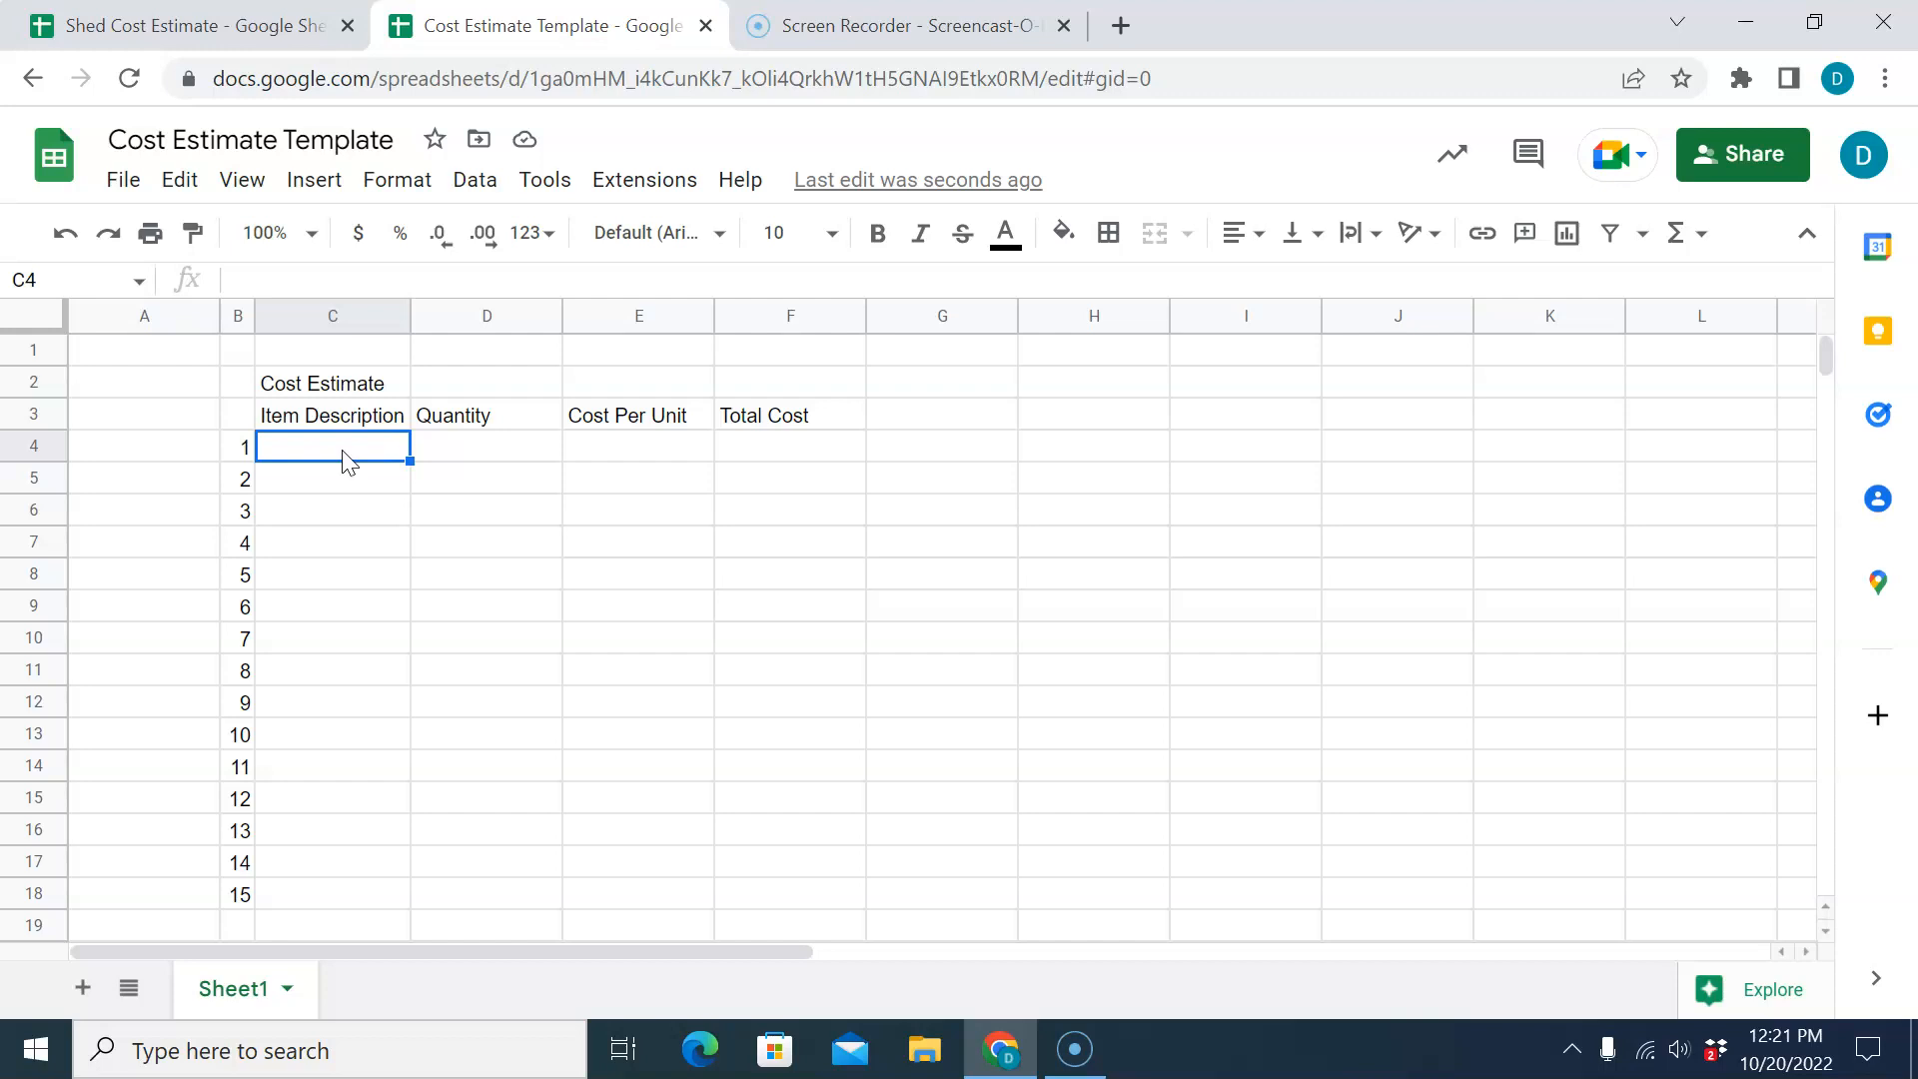
{"action": "type", "text": "2x4"}
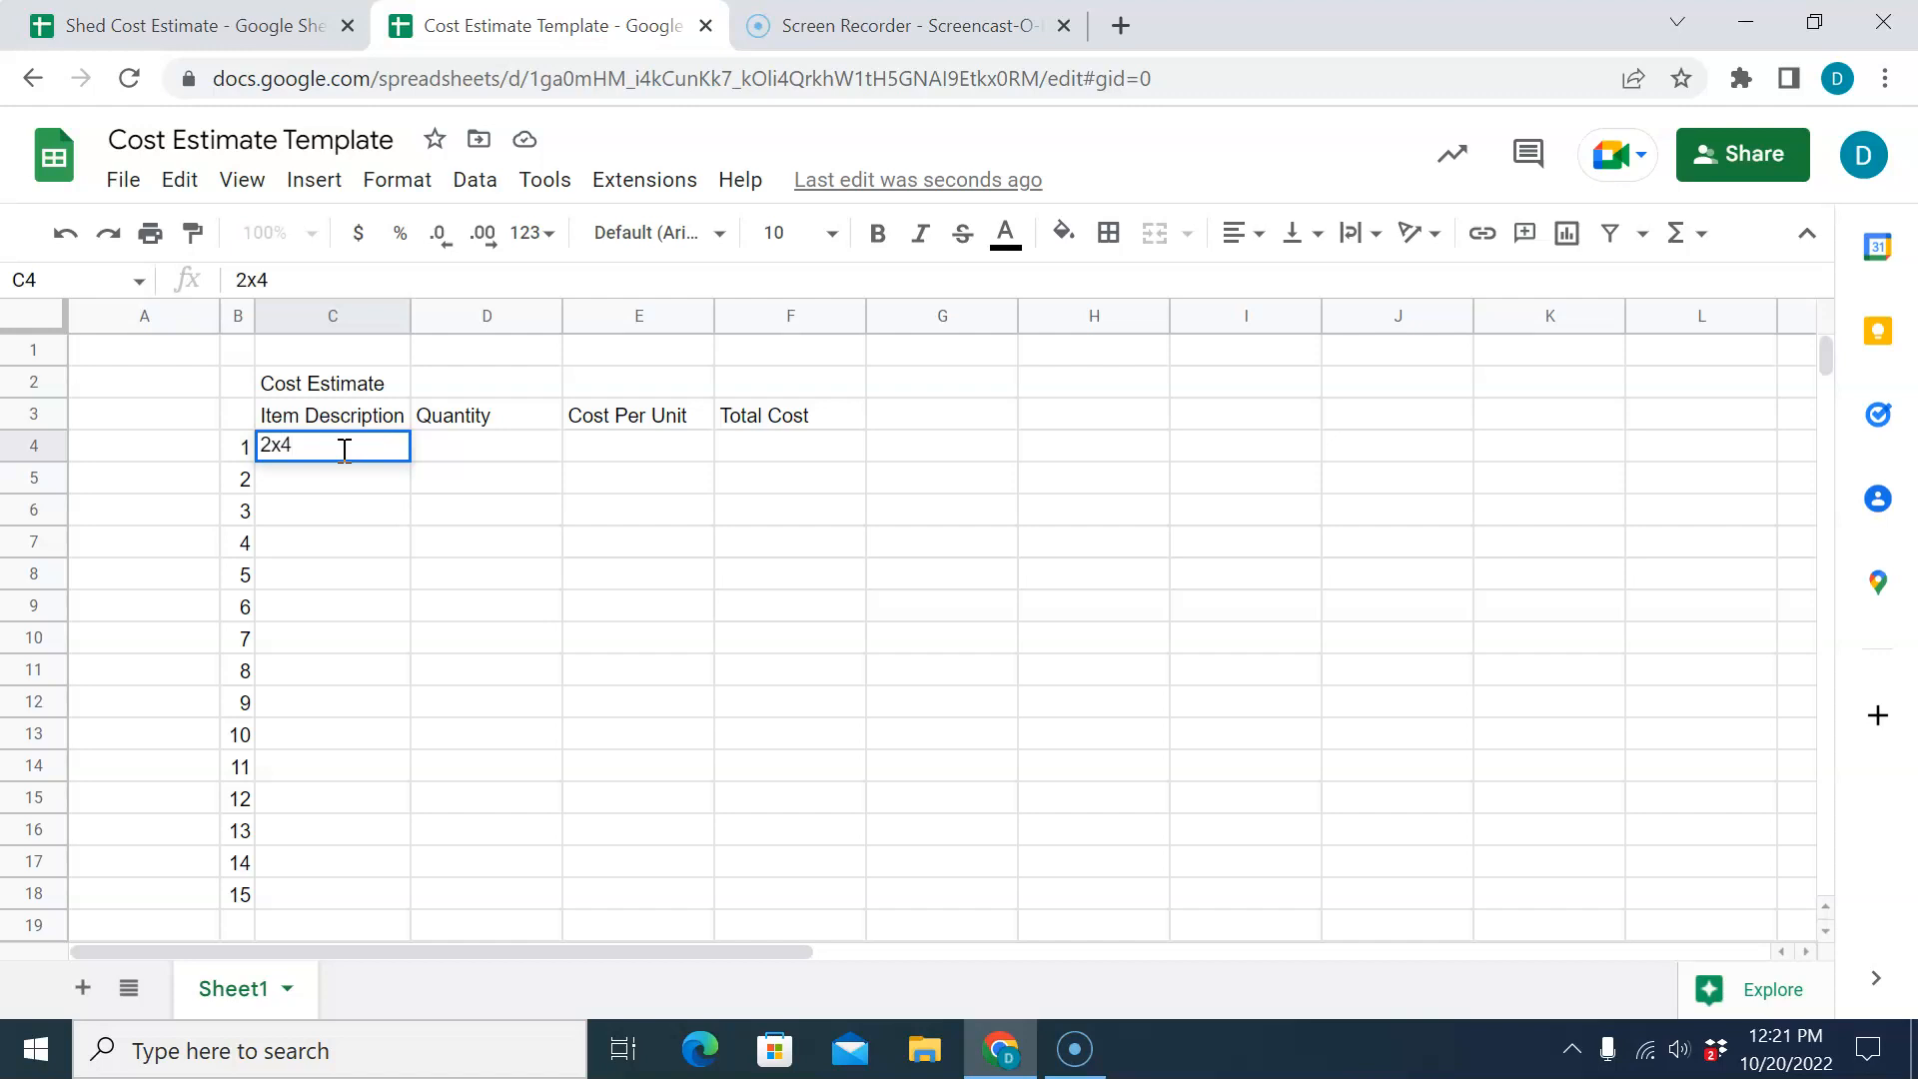
{"action": "type", "text": "x8"}
{"action": "key", "text": "BackSpace"}
{"action": "key", "text": "BackSpace"}
{"action": "key", "text": "BackSpace"}
{"action": "key", "text": "BackSpace"}
{"action": "key", "text": "BackSpace"}
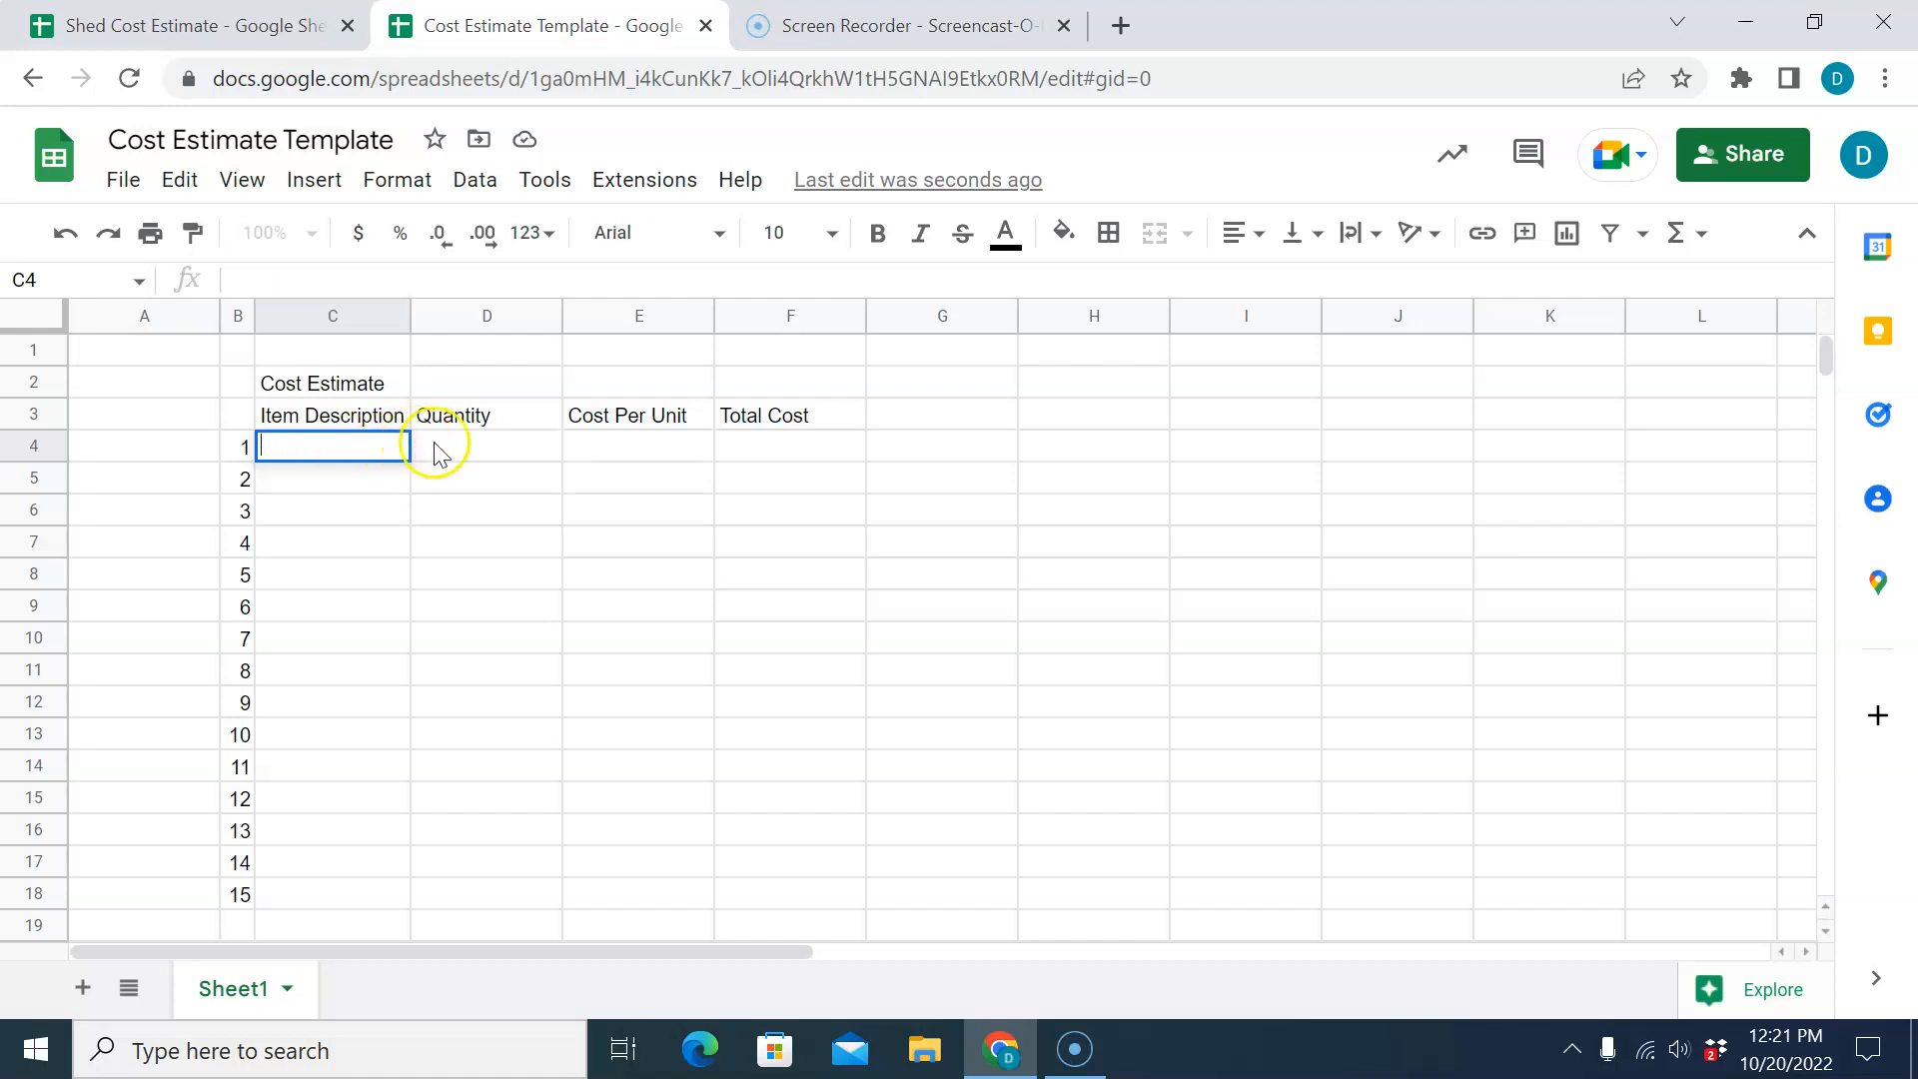
Try entering the formula =D4*E4 in the first Total Cost cell, F4, and cancel the entry.
{"action": "left_click", "coordinate": [440, 454]}
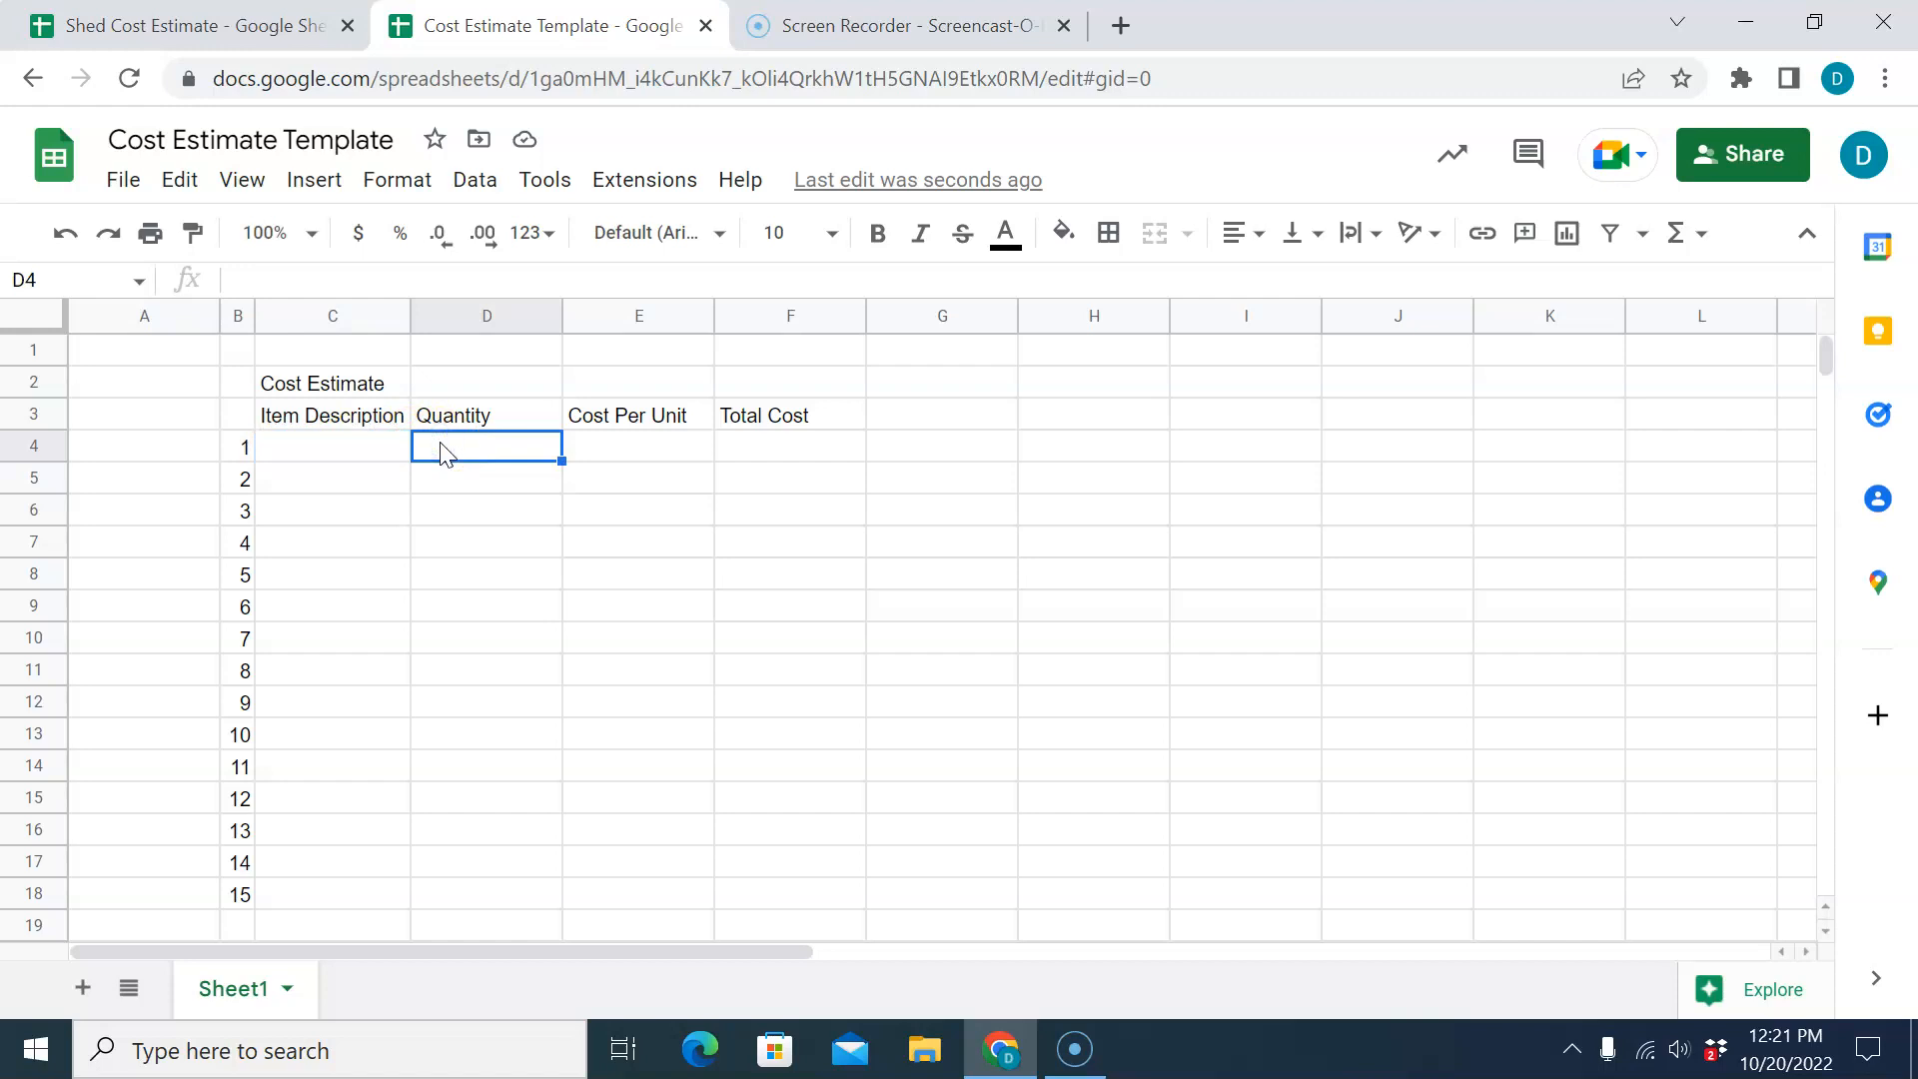
{"action": "left_click", "coordinate": [611, 450]}
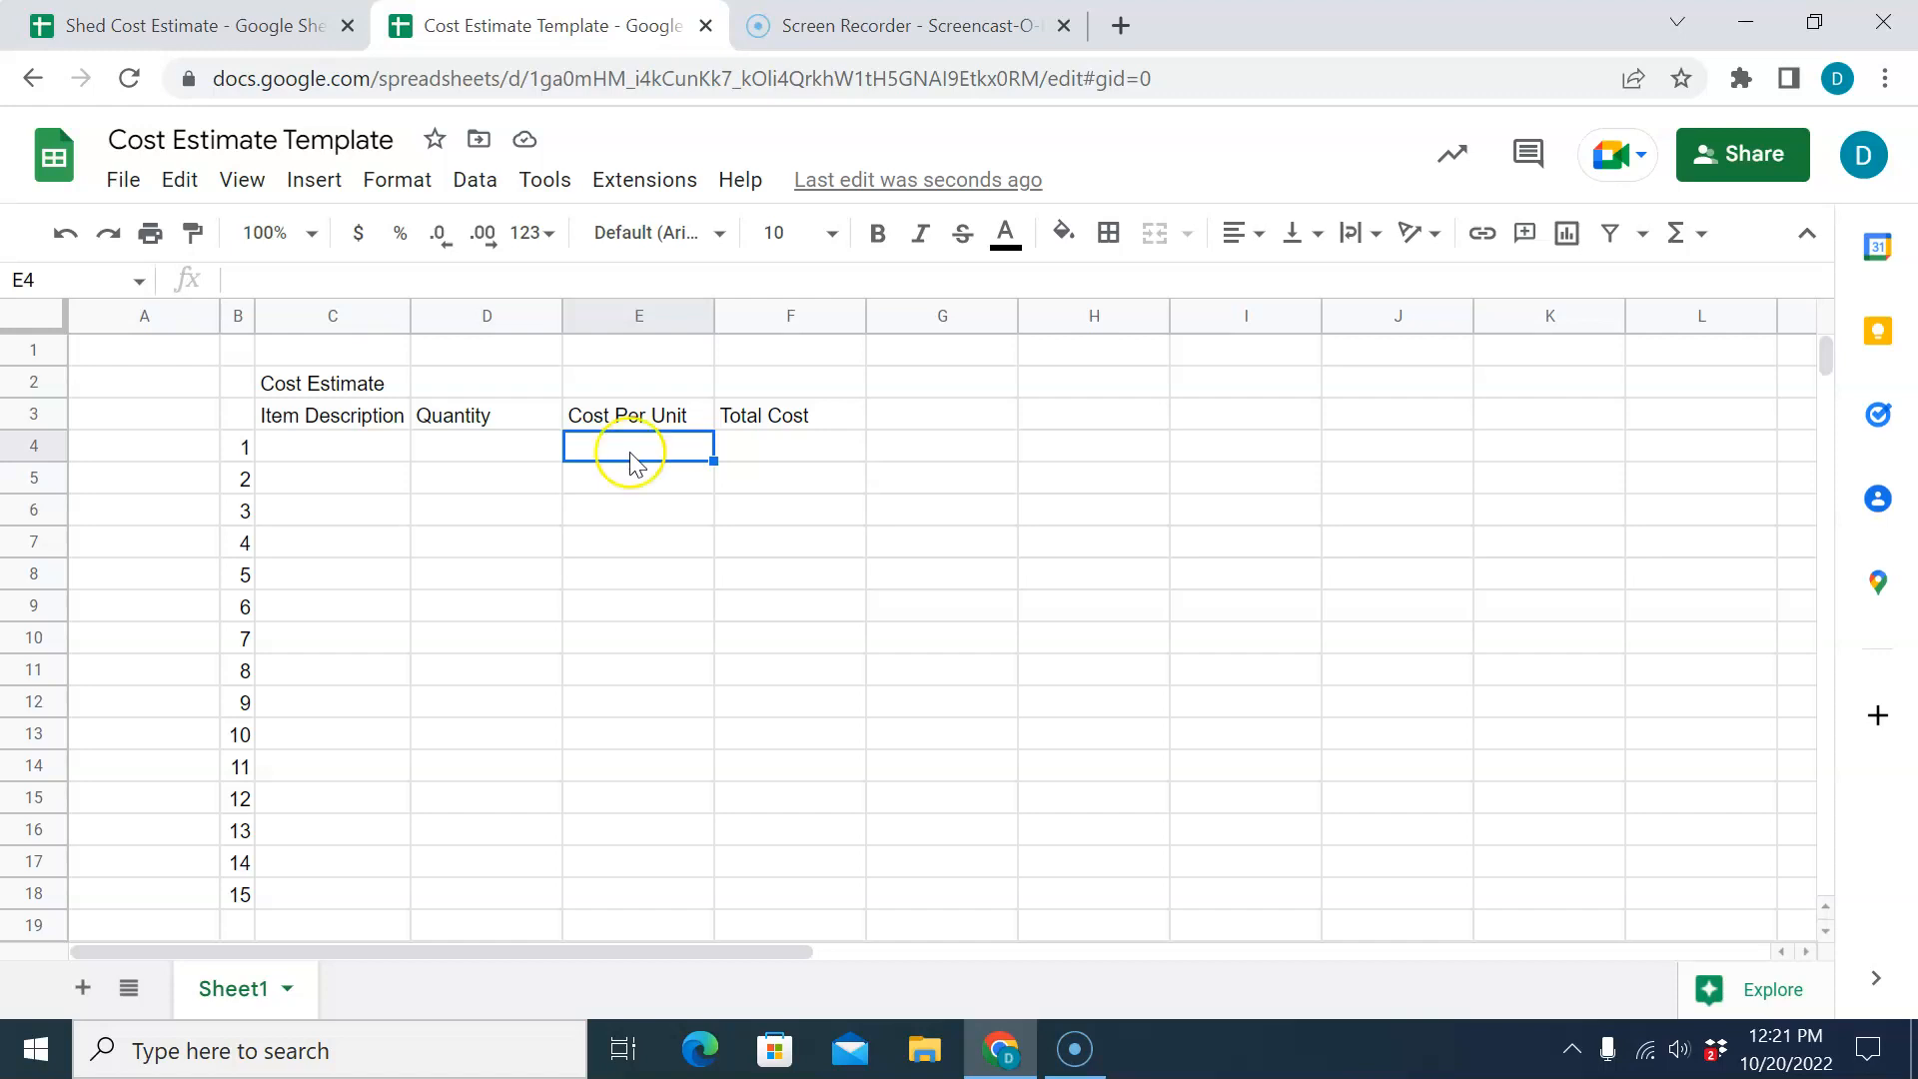
{"action": "left_click", "coordinate": [804, 452]}
{"action": "type", "text": "="}
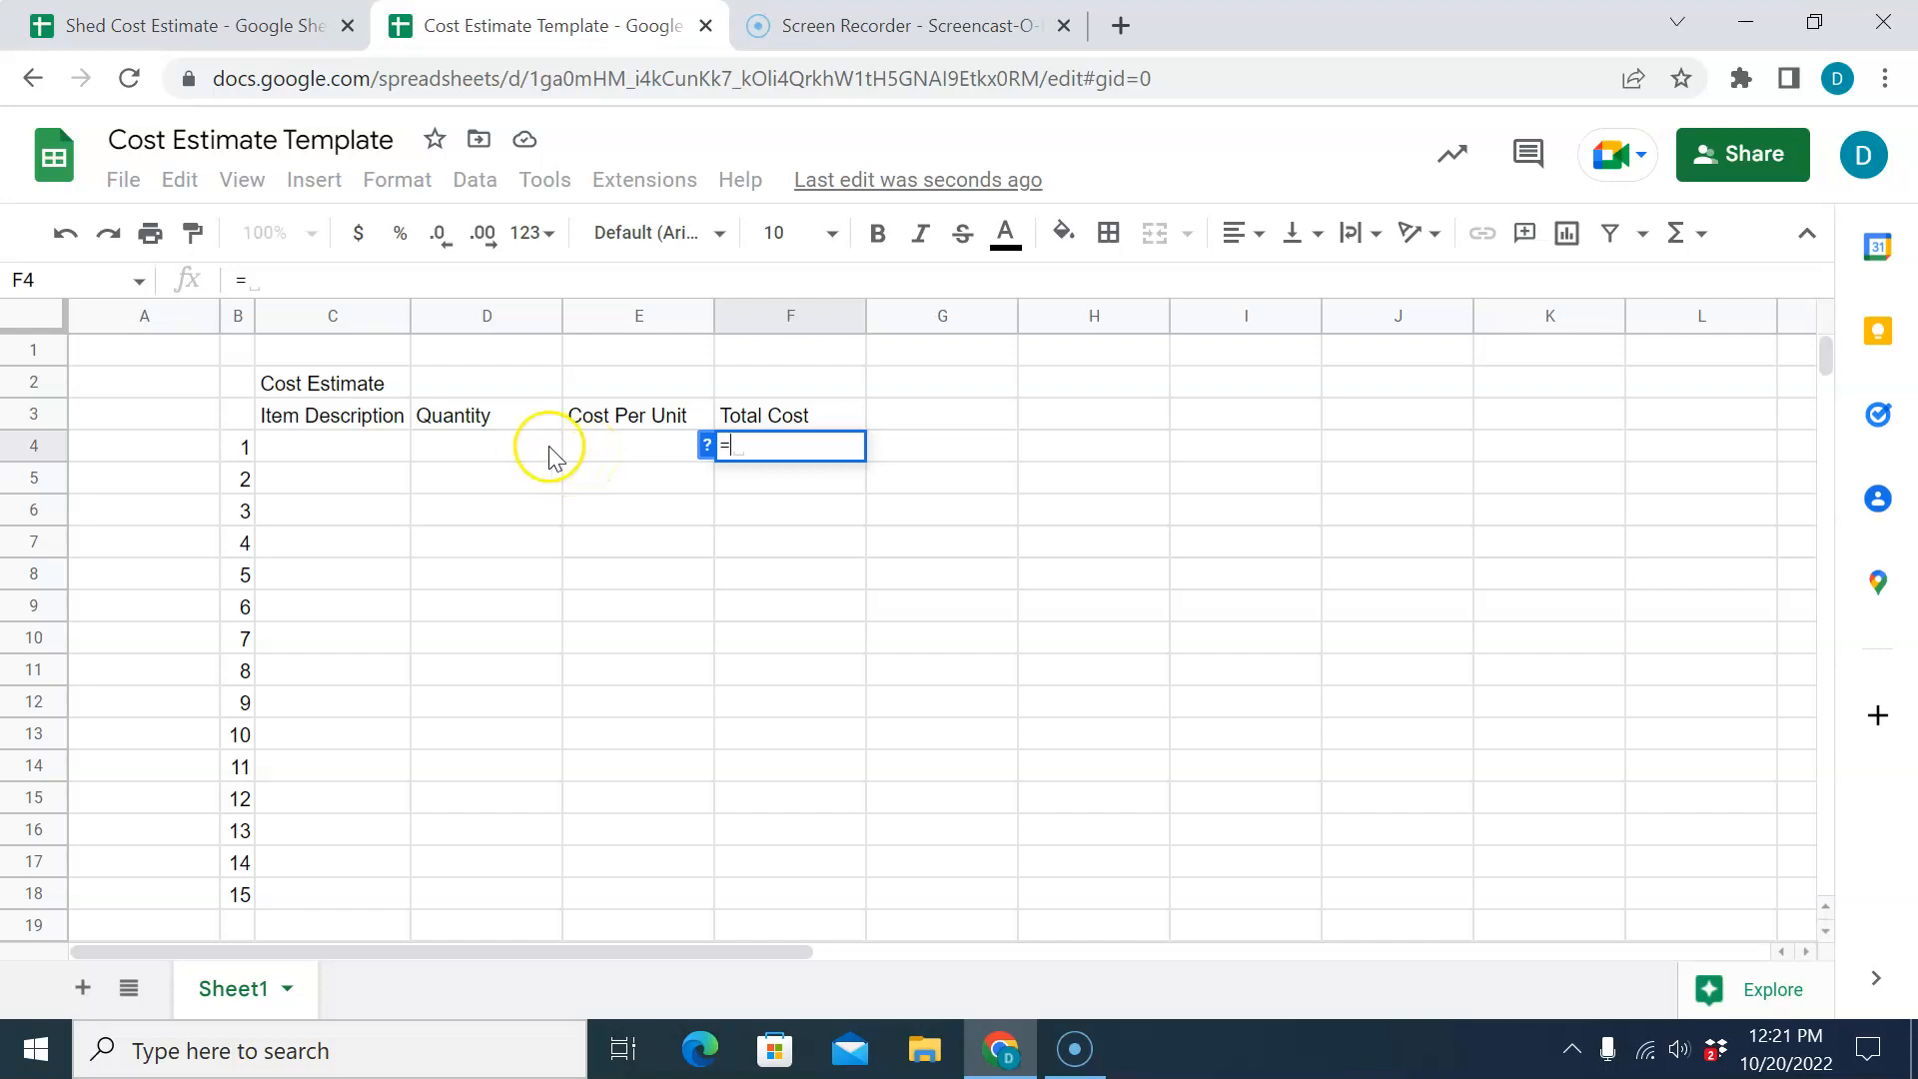
{"action": "left_click", "coordinate": [490, 457]}
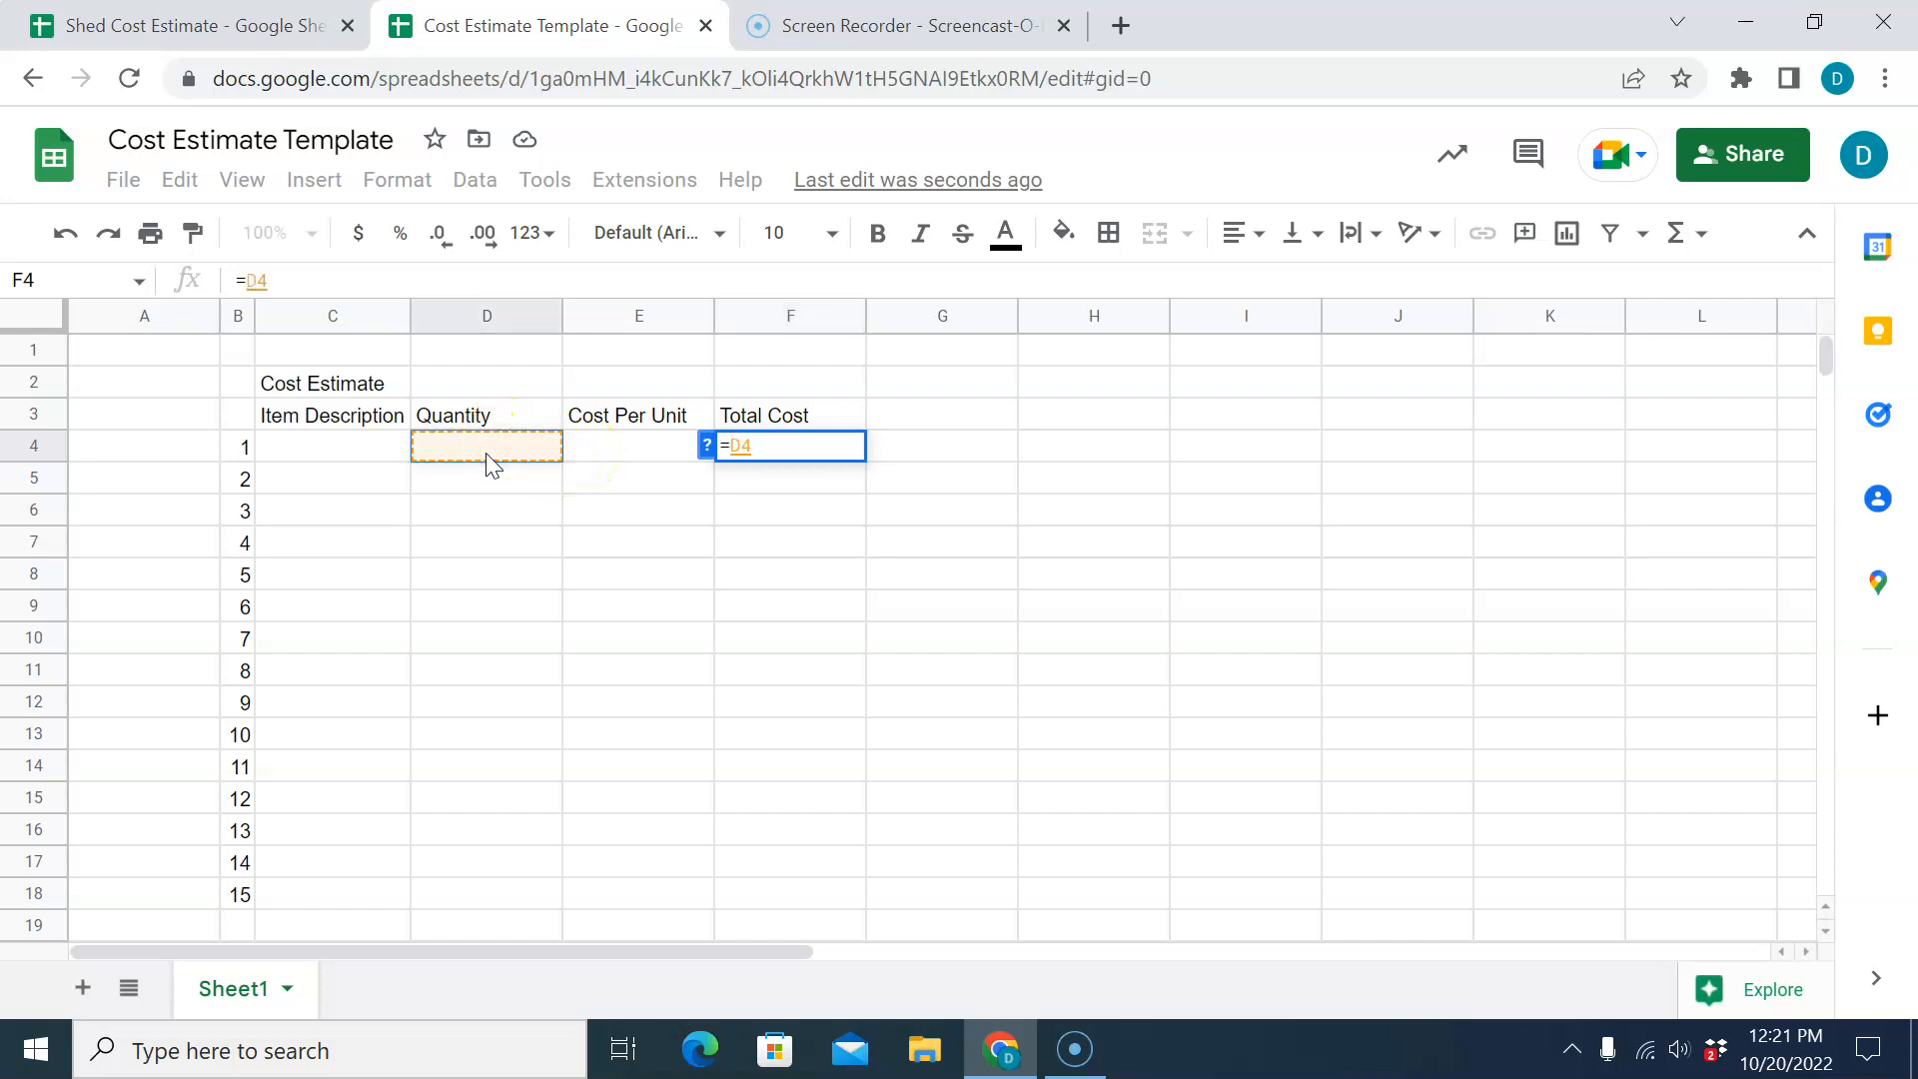
{"action": "type", "text": "*"}
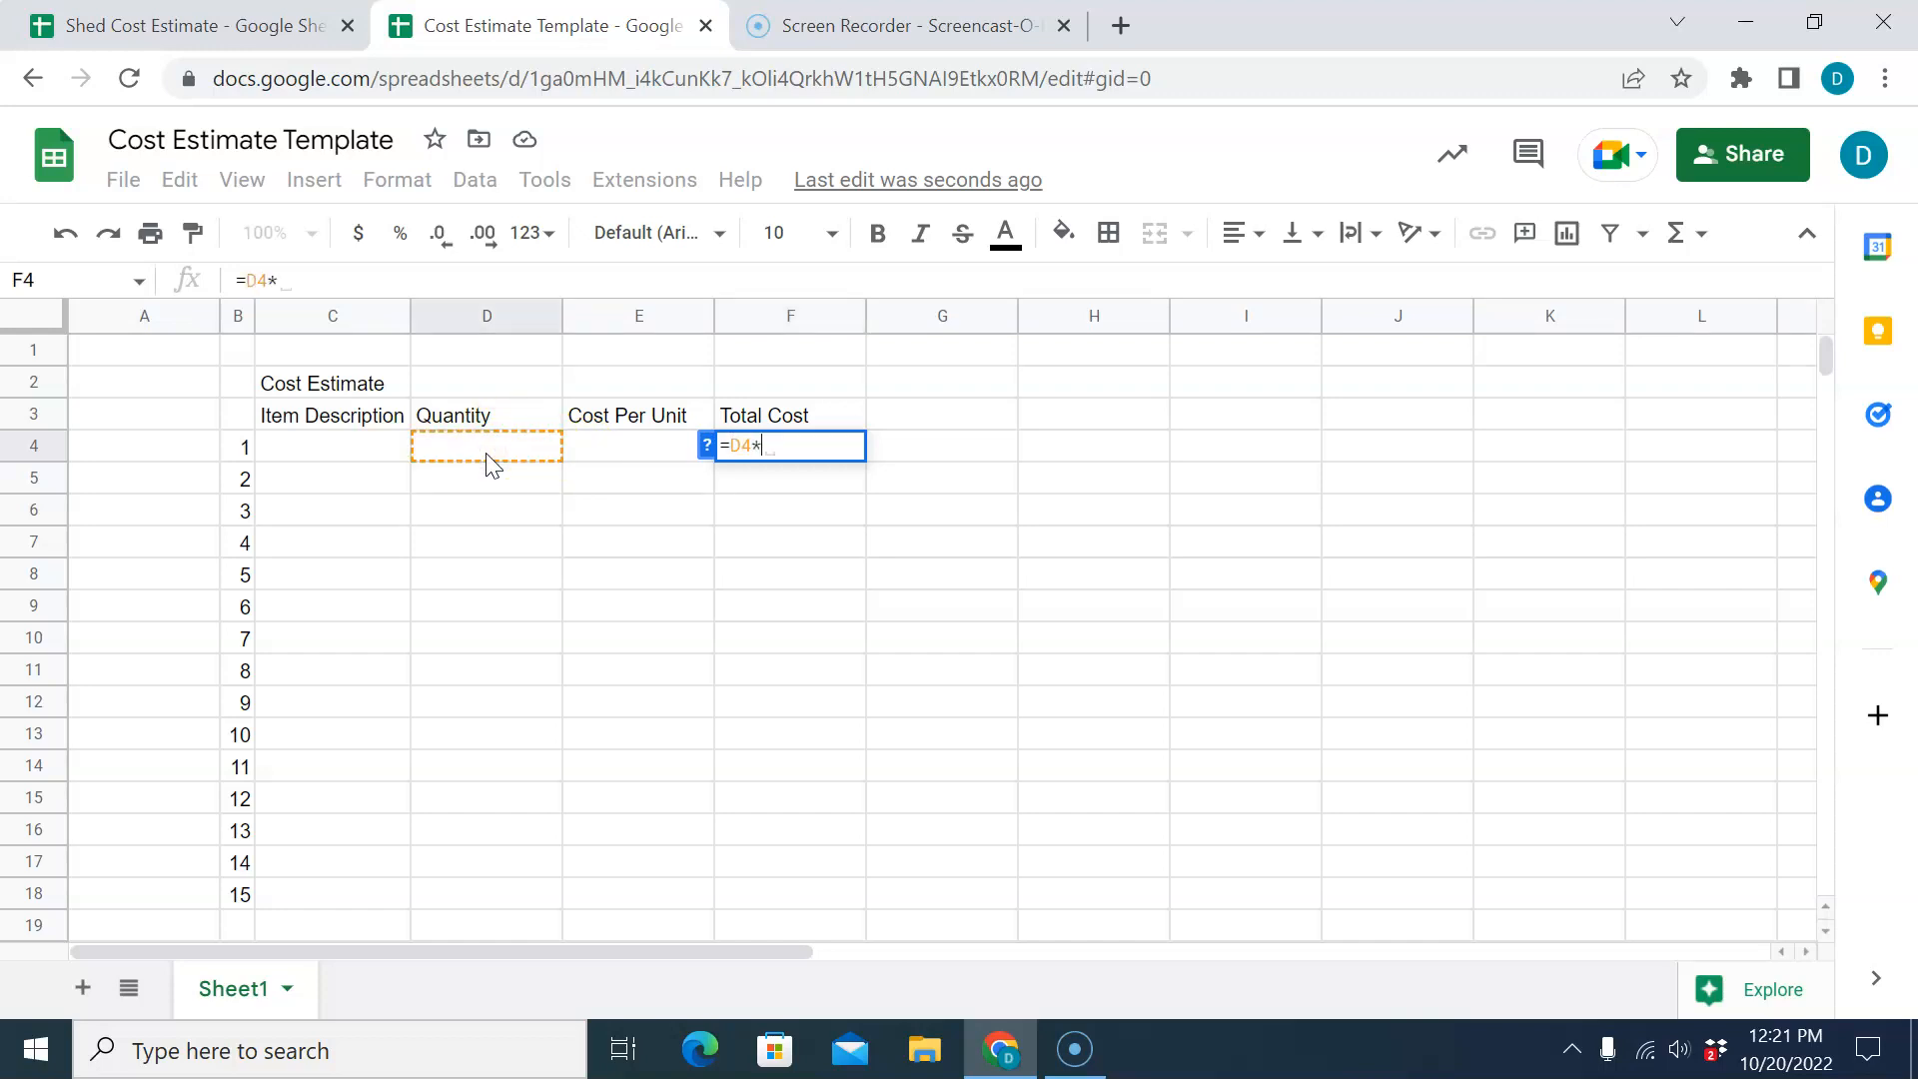
{"action": "left_click", "coordinate": [591, 441]}
{"action": "key", "text": "BackSpace"}
{"action": "key", "text": "BackSpace"}
{"action": "key", "text": "BackSpace"}
{"action": "key", "text": "BackSpace"}
{"action": "key", "text": "BackSpace"}
{"action": "key", "text": "BackSpace"}
{"action": "key", "text": "Escape"}
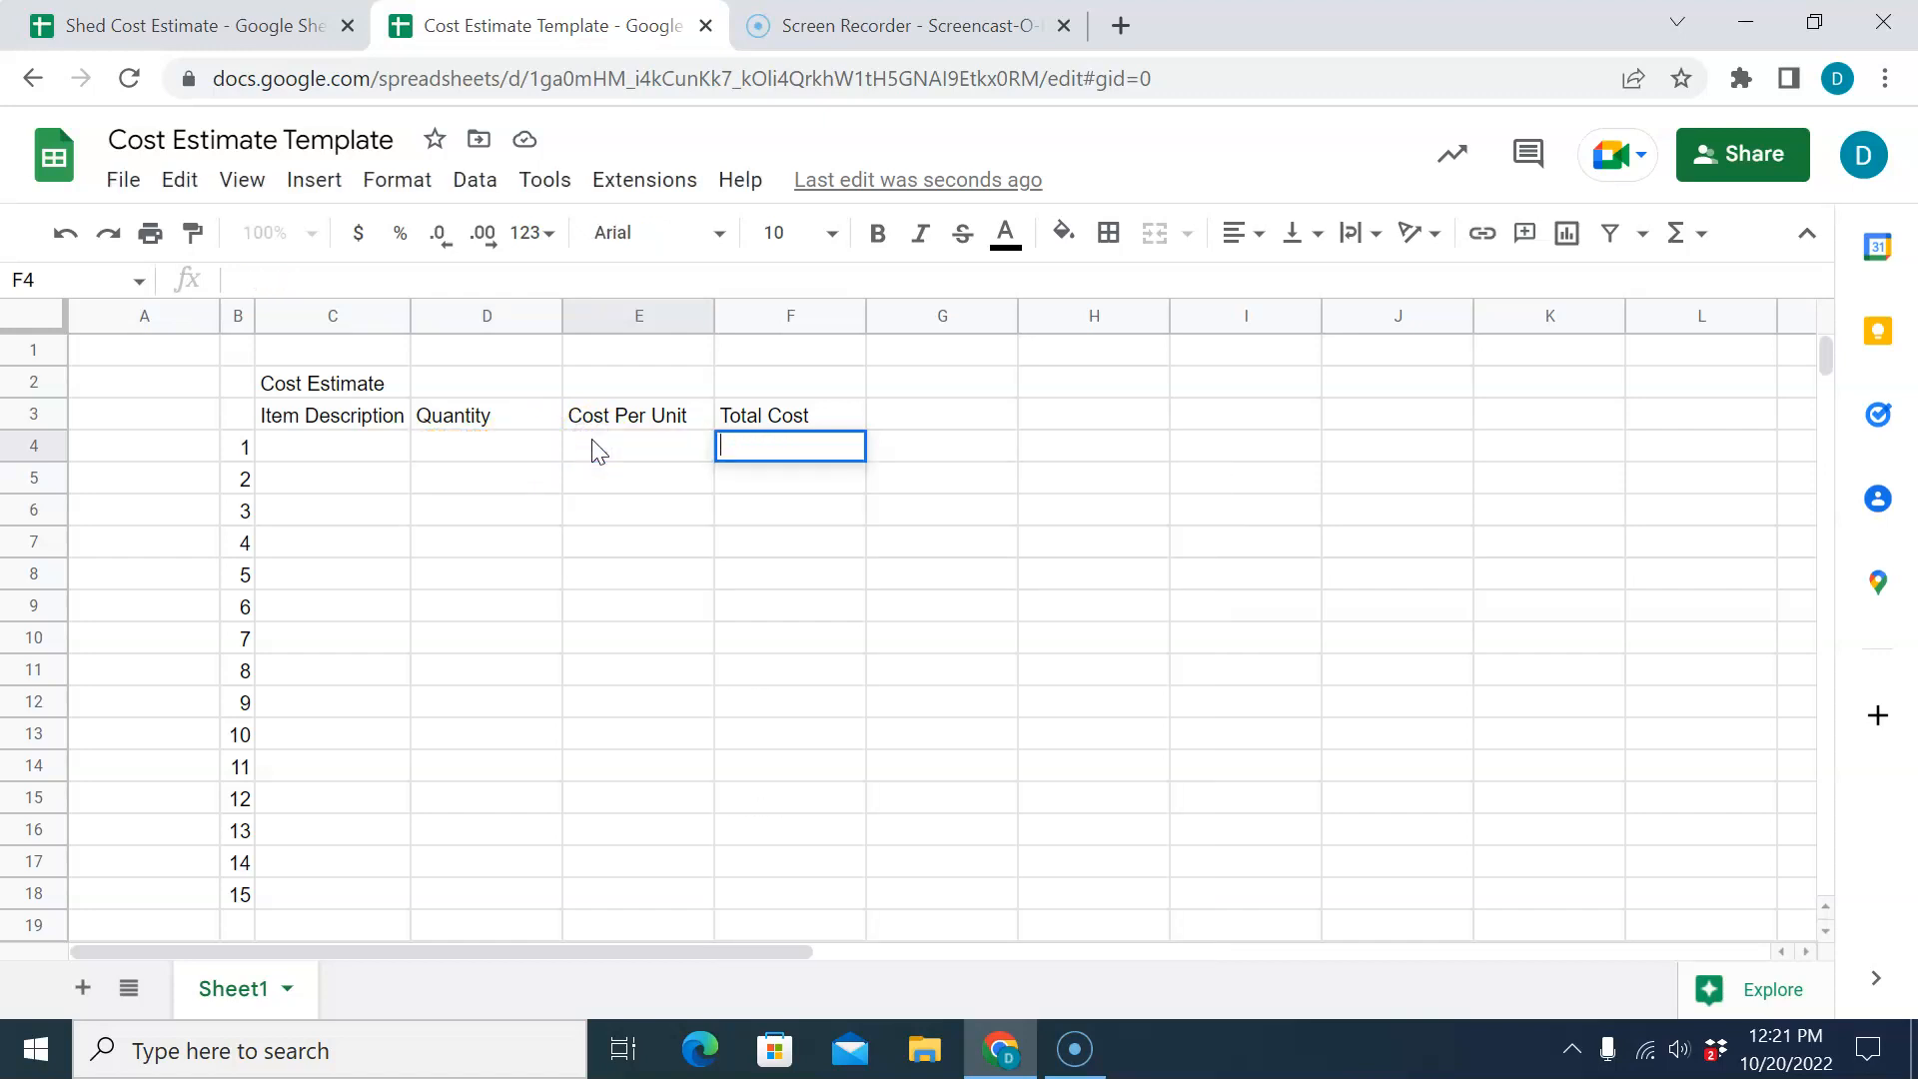
{"action": "left_click", "coordinate": [929, 565]}
{"action": "left_click", "coordinate": [799, 456]}
{"action": "left_click", "coordinate": [805, 461]}
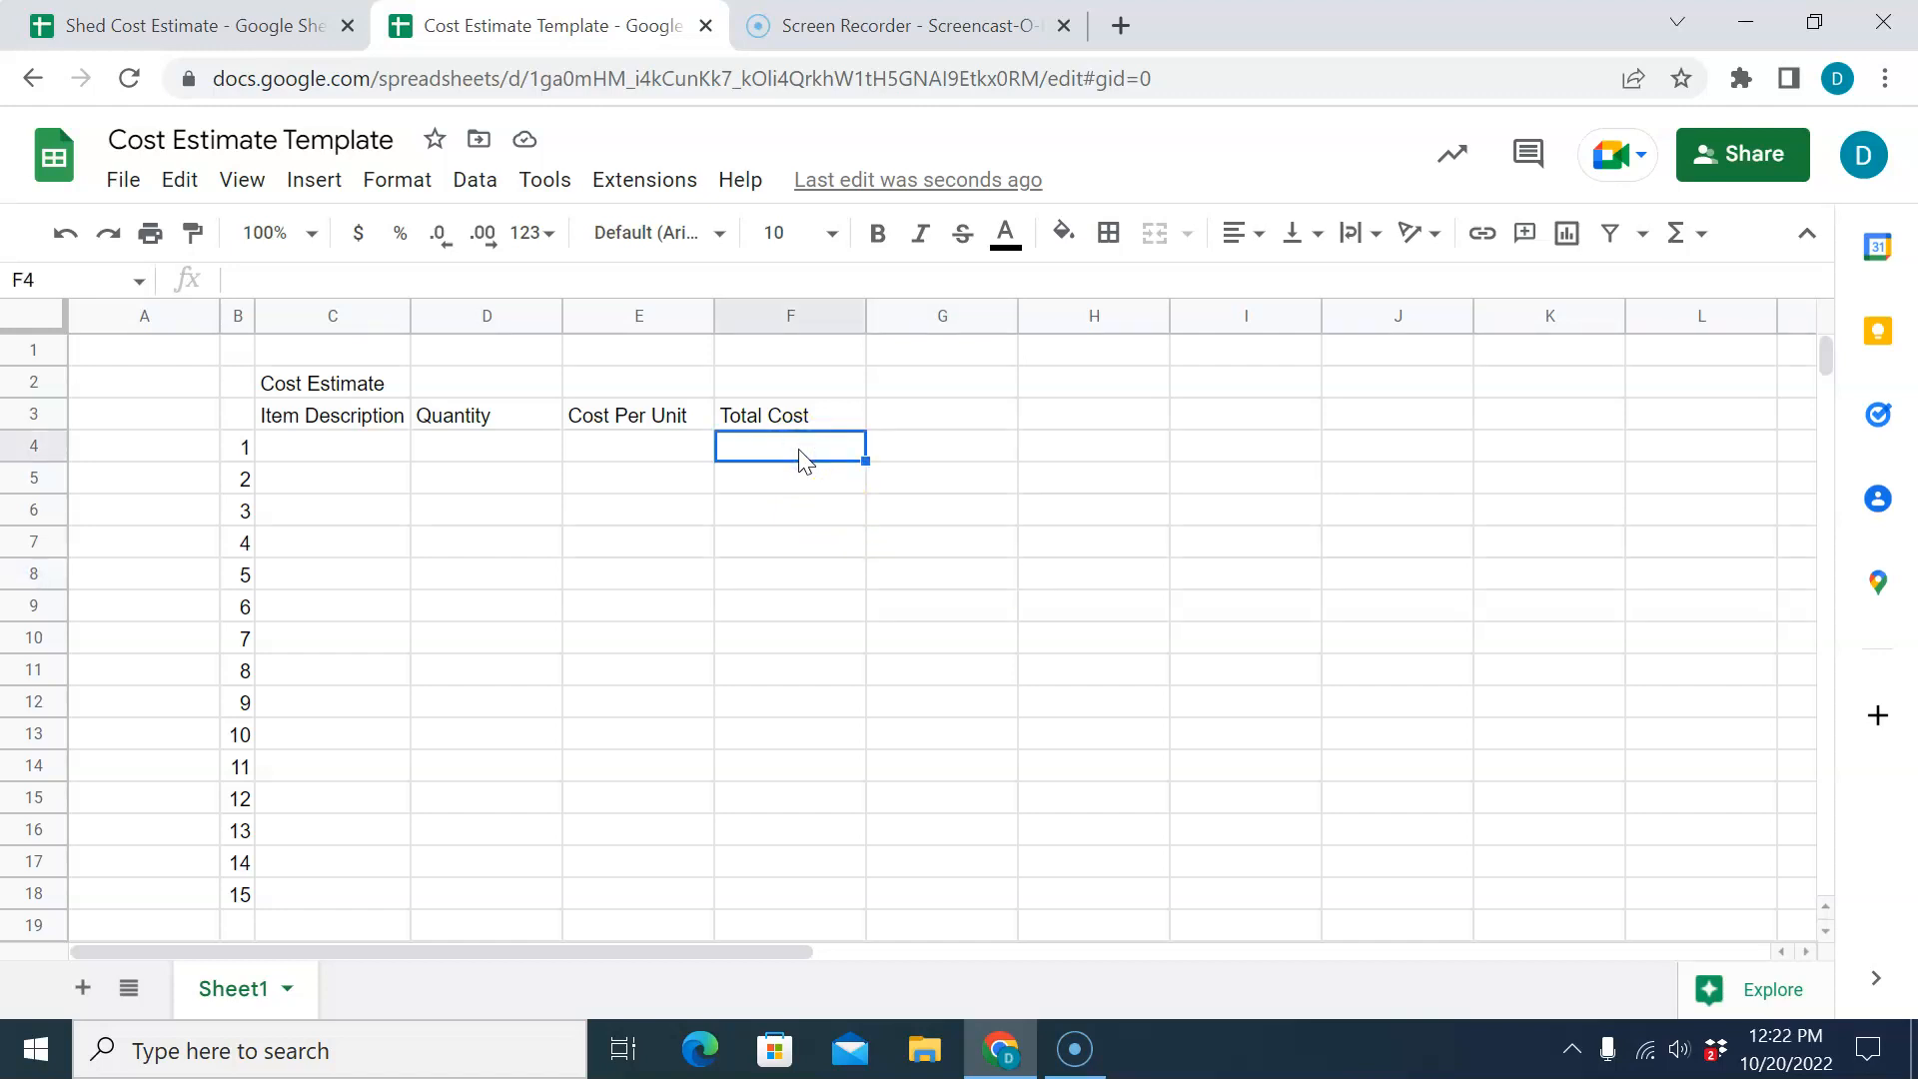
{"action": "type", "text": "="}
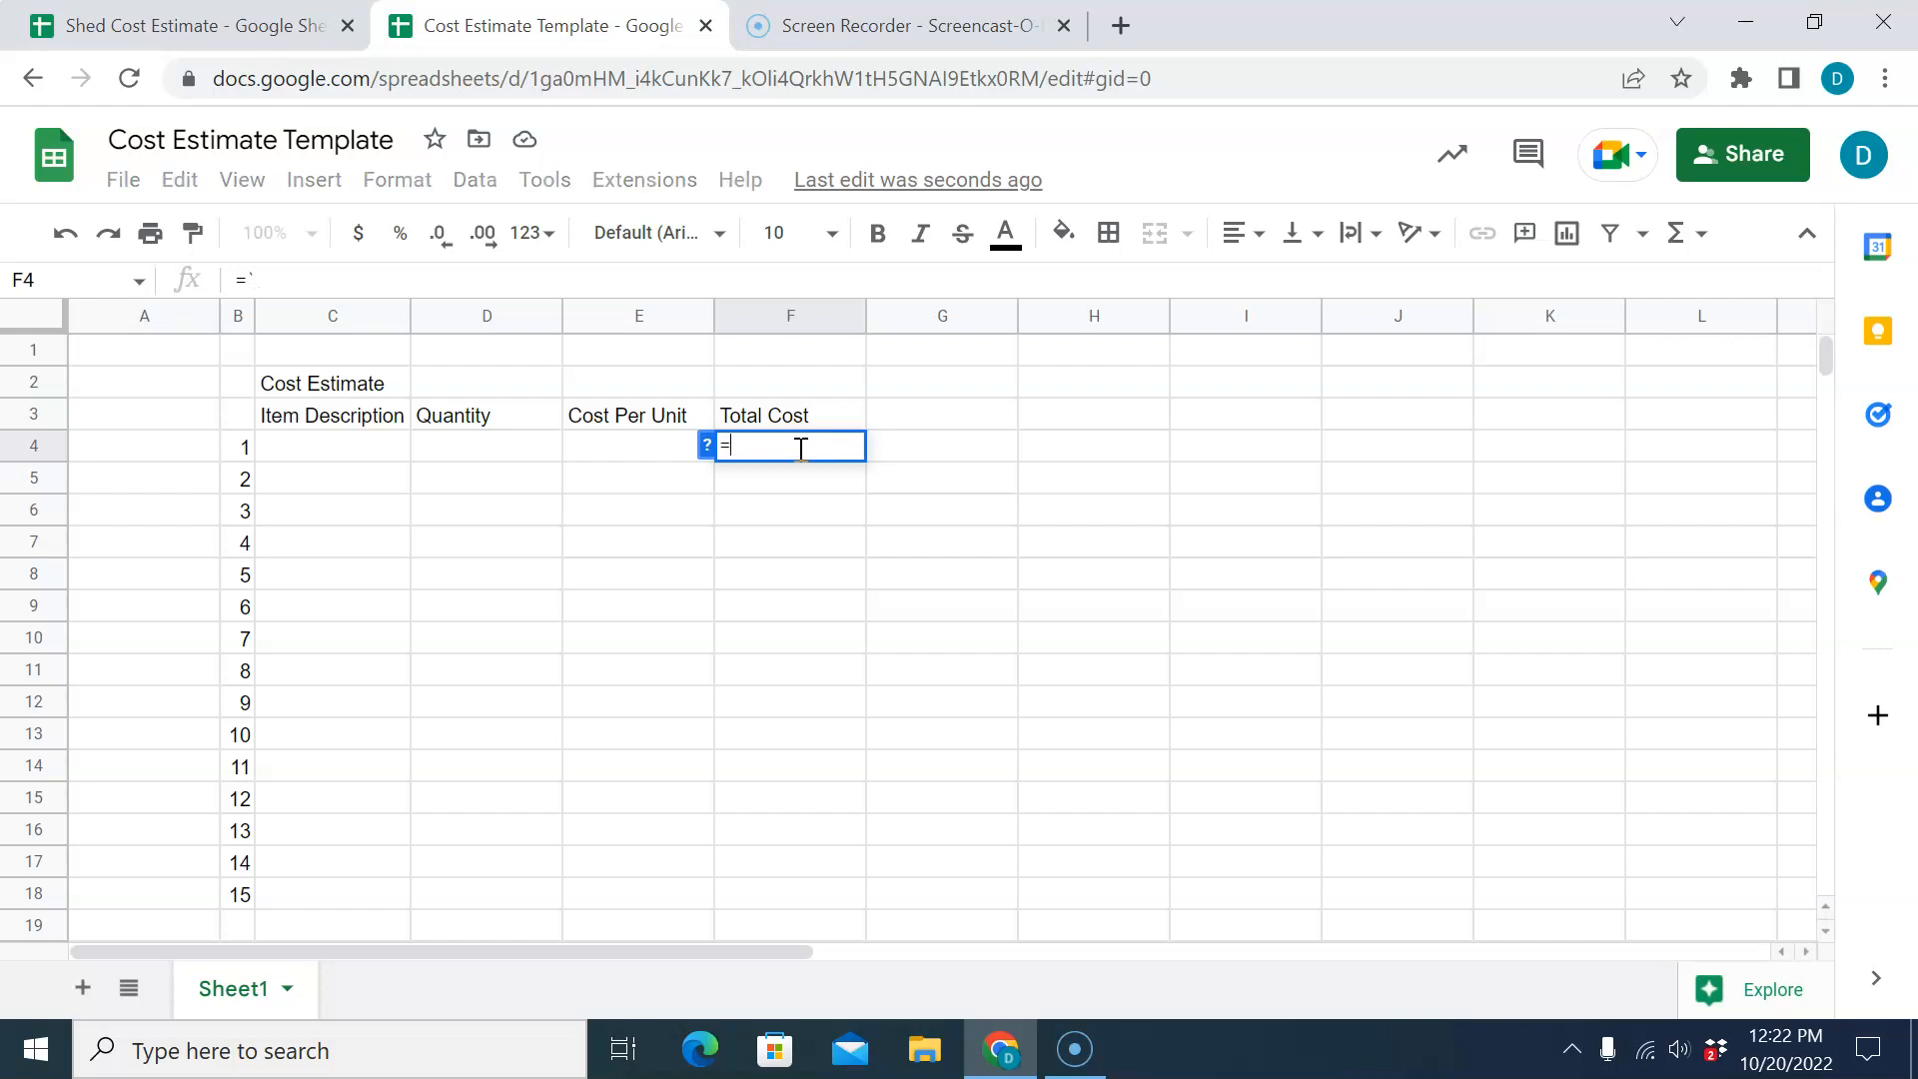
{"action": "key", "text": "Escape"}
Enter a quantity of 20, a unit cost of 5 and a typed total of $100 in the first item row.
{"action": "left_click", "coordinate": [505, 447]}
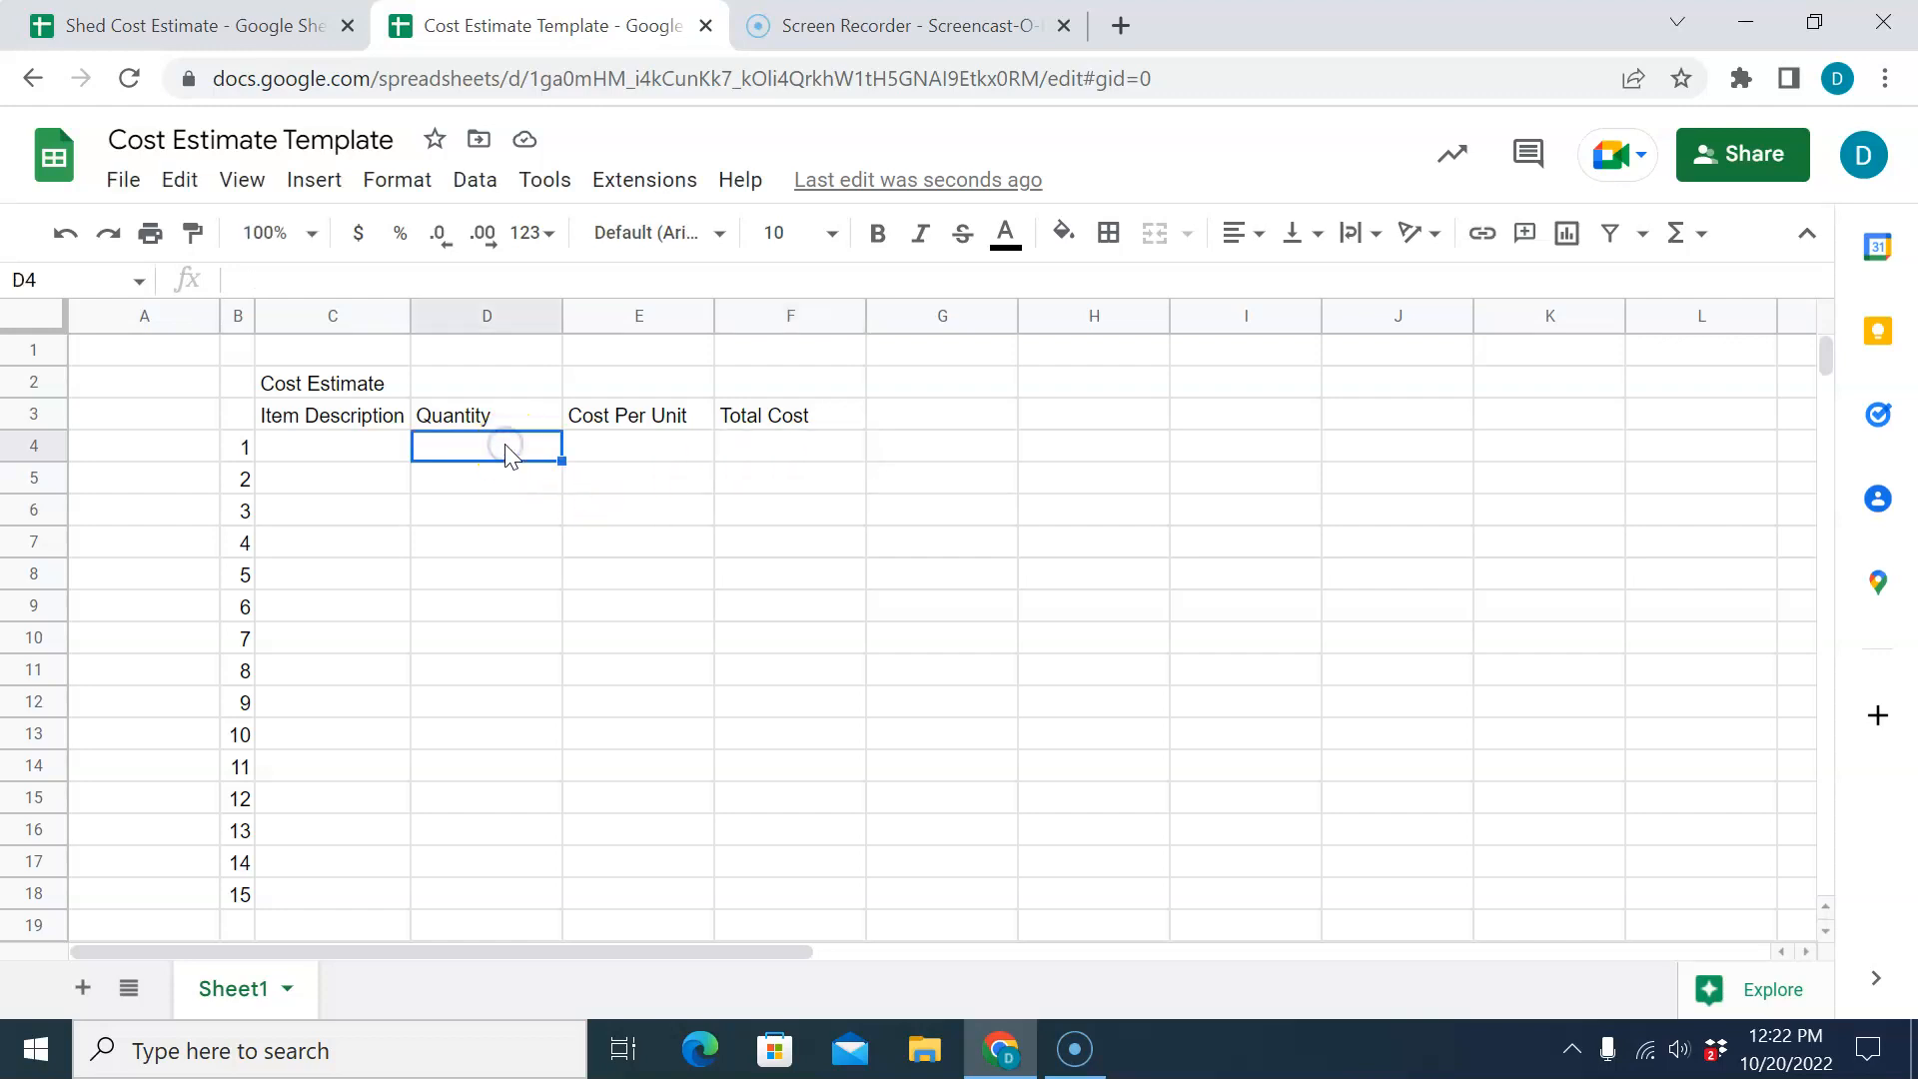
{"action": "type", "text": "20"}
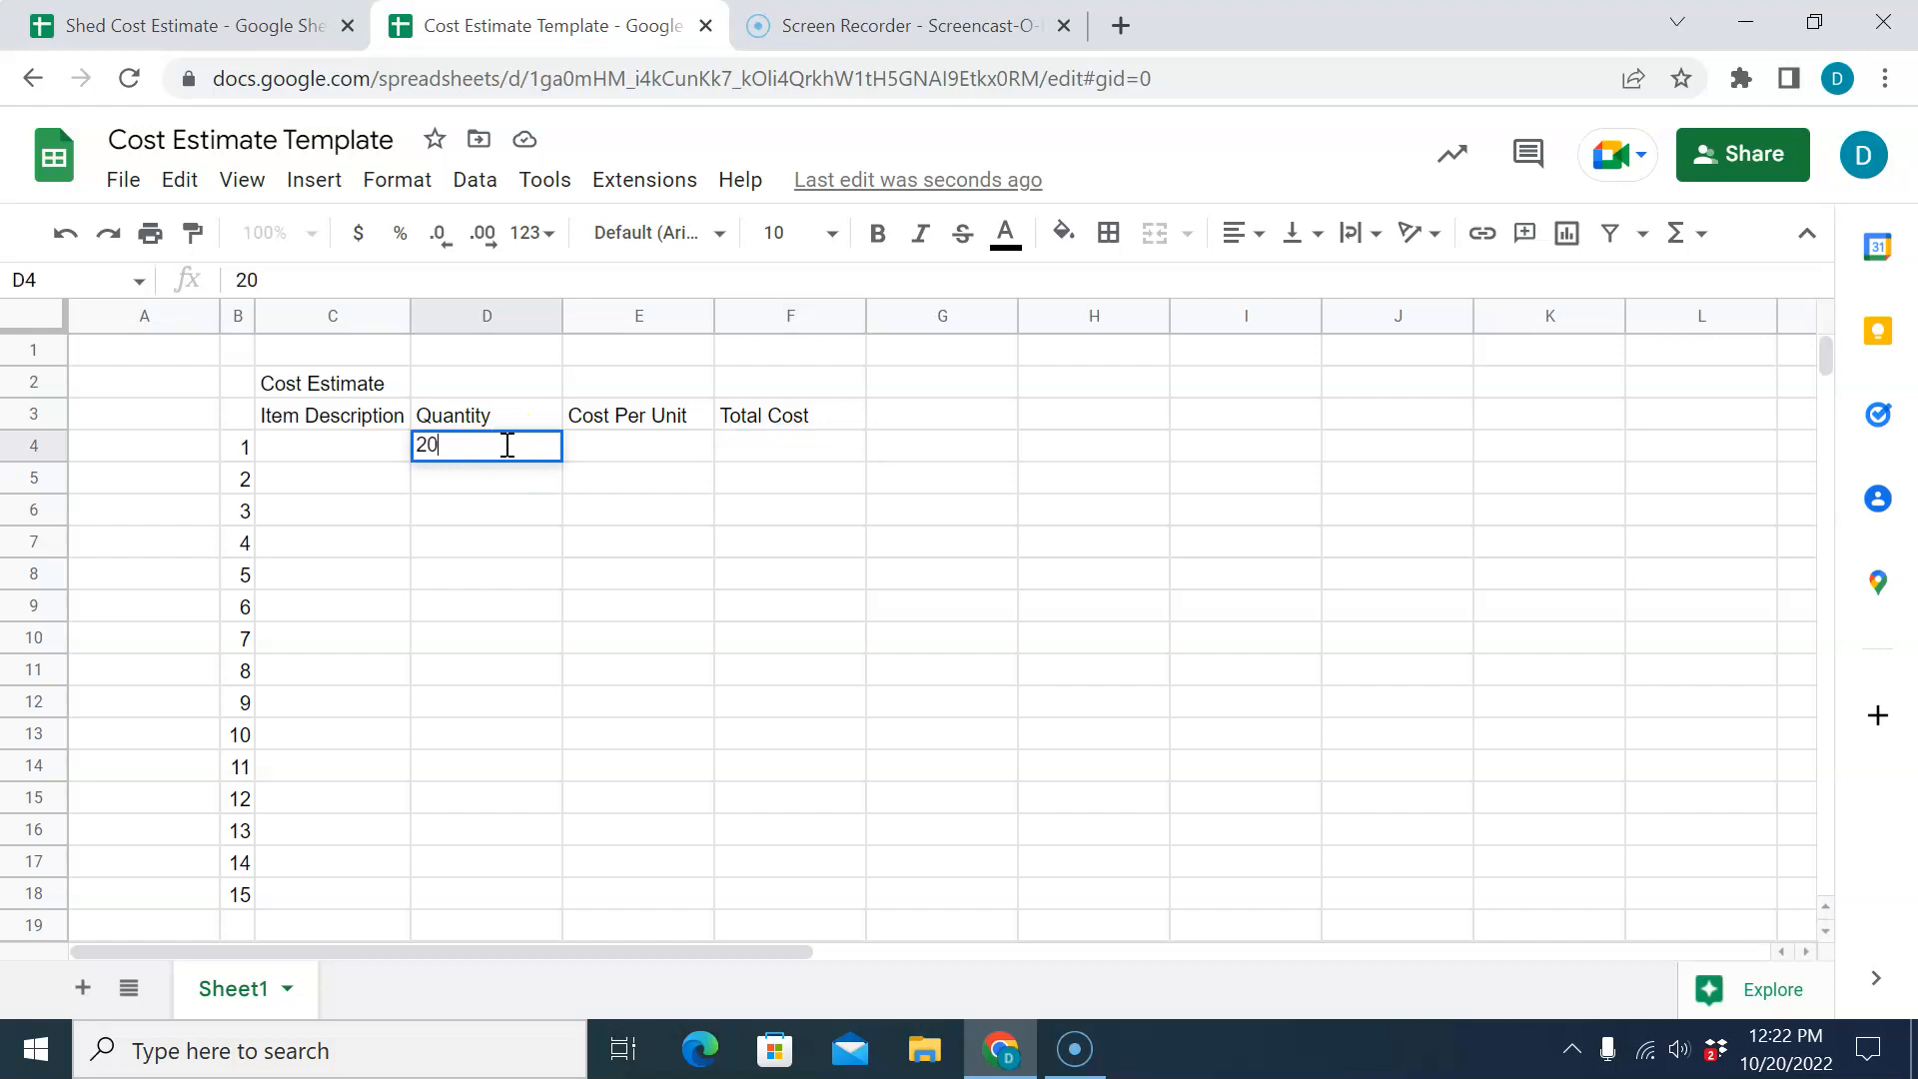
{"action": "left_click", "coordinate": [614, 446]}
{"action": "type", "text": "5"}
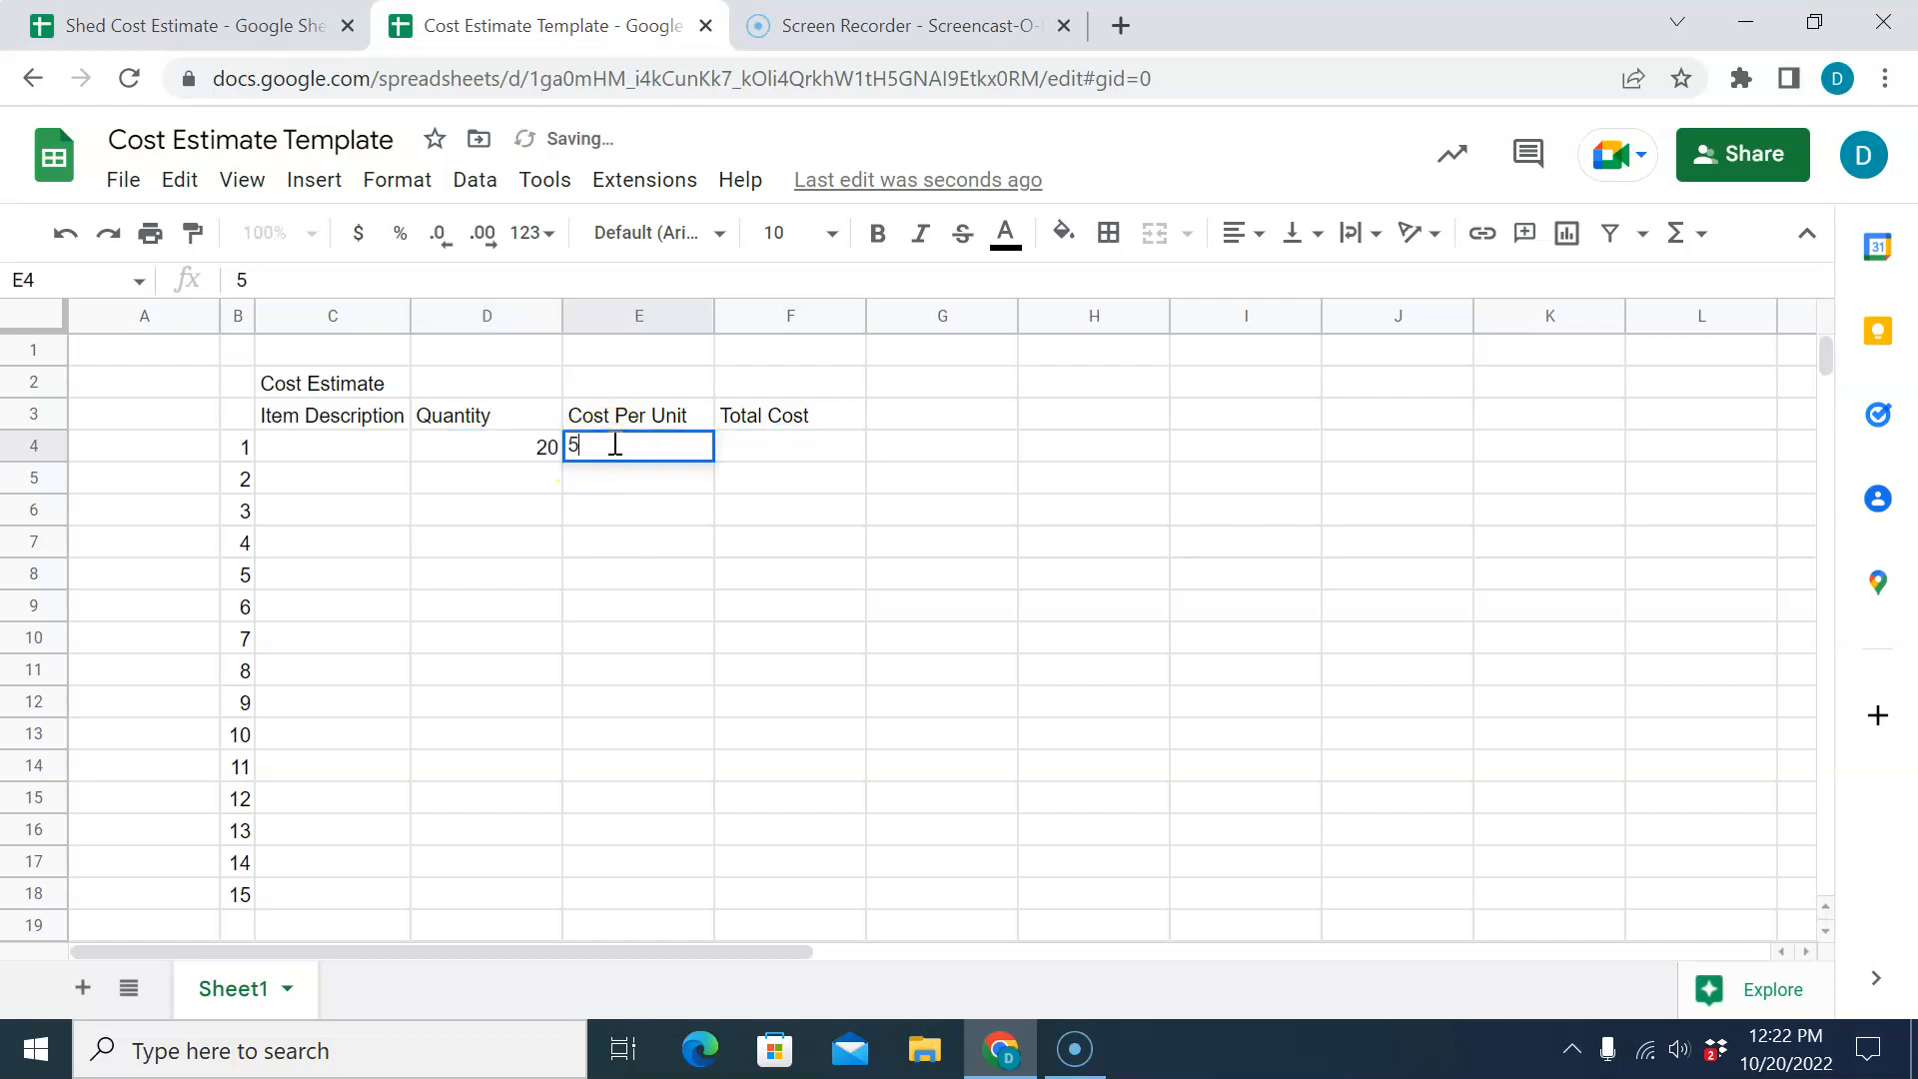
{"action": "left_click", "coordinate": [721, 450]}
{"action": "type", "text": "$100"}
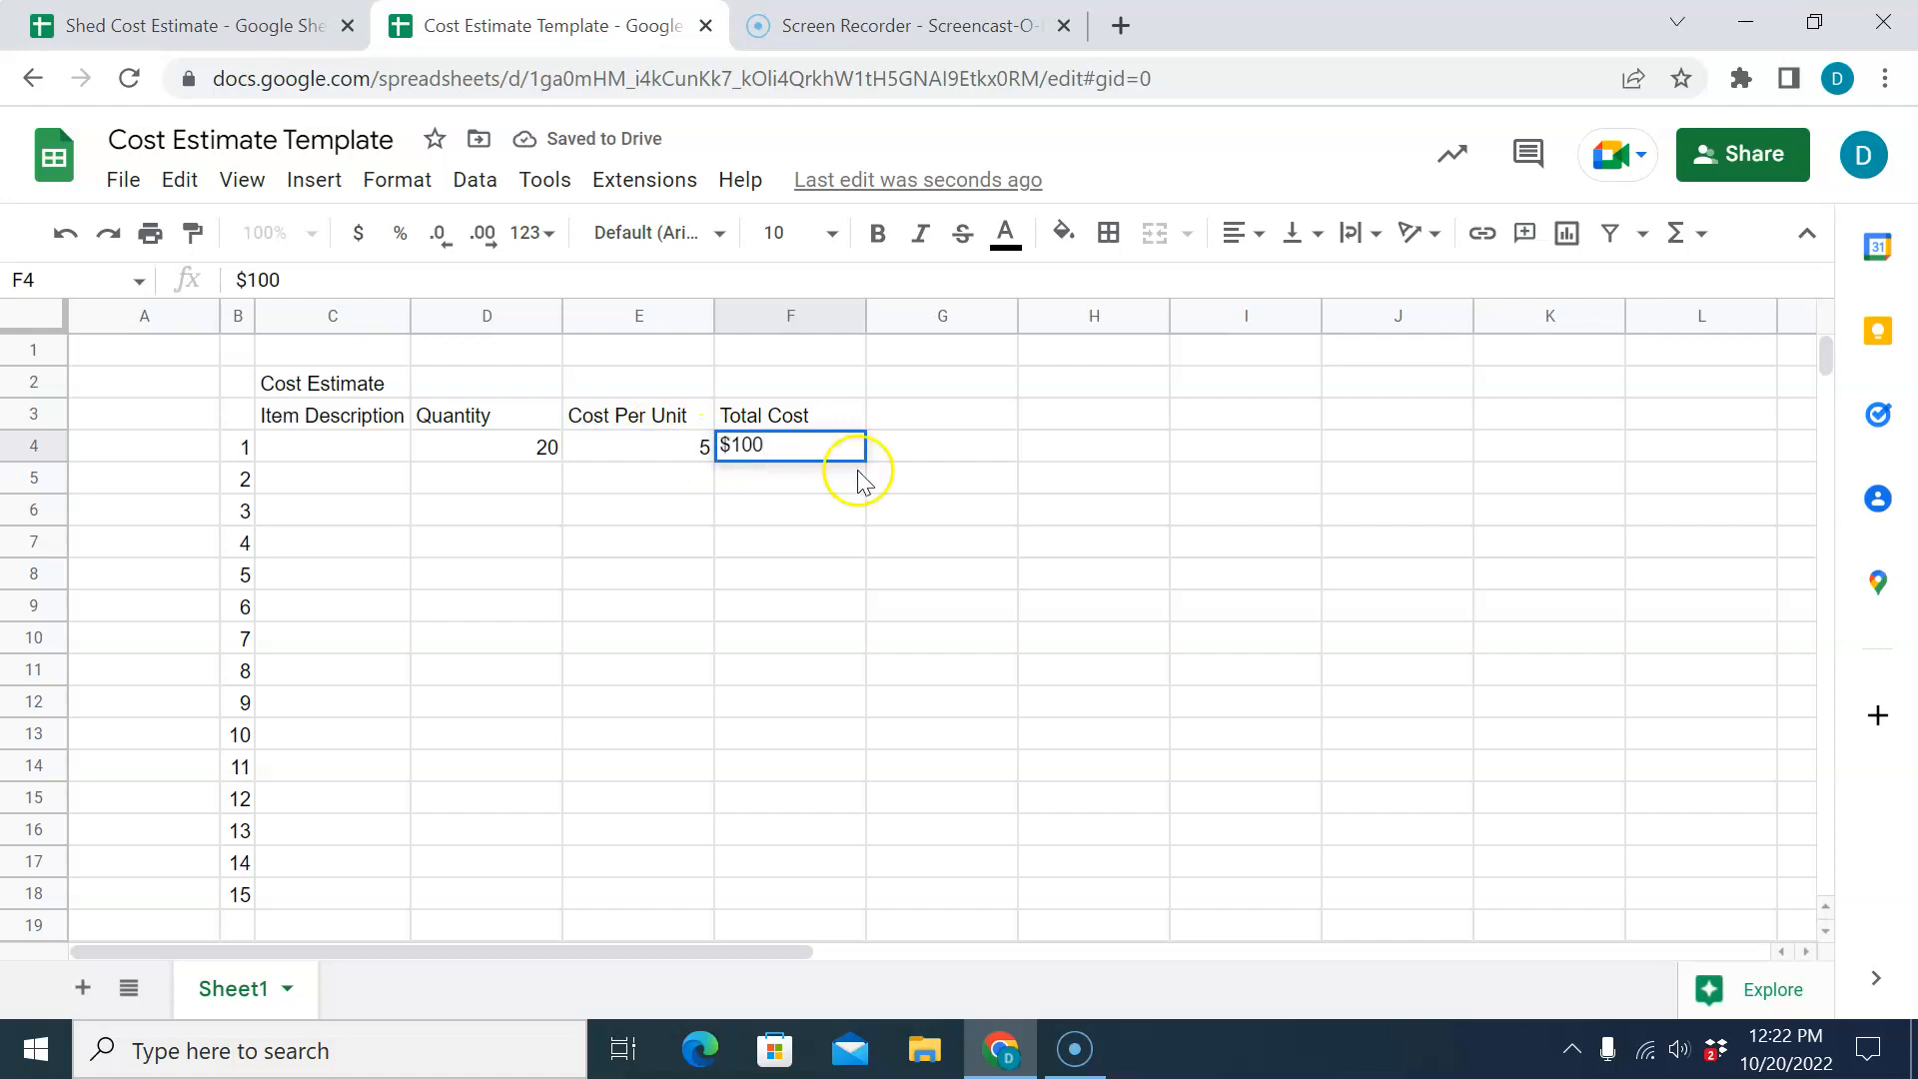
{"action": "left_click", "coordinate": [961, 520]}
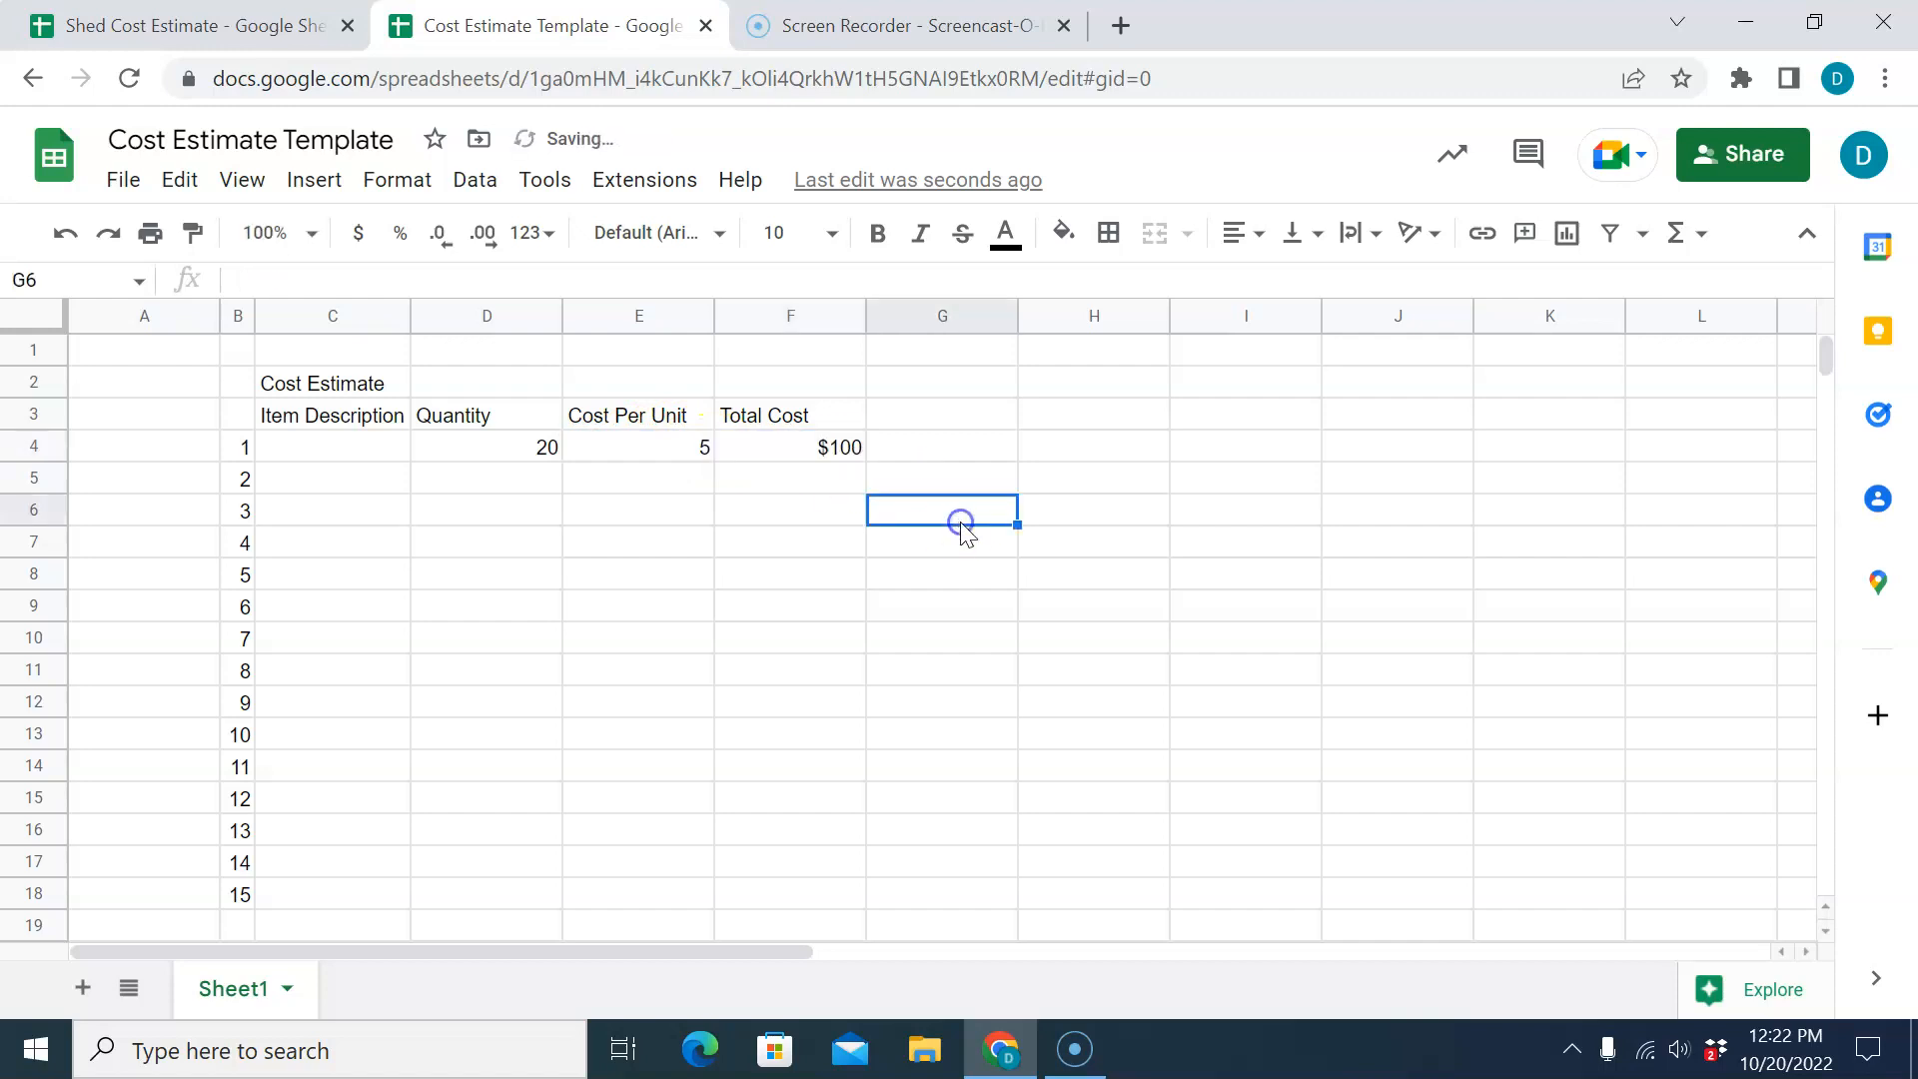
Change the first item's quantity in D4 to 25 and clear the typed total in F4.
{"action": "left_click", "coordinate": [516, 445]}
{"action": "type", "text": "25"}
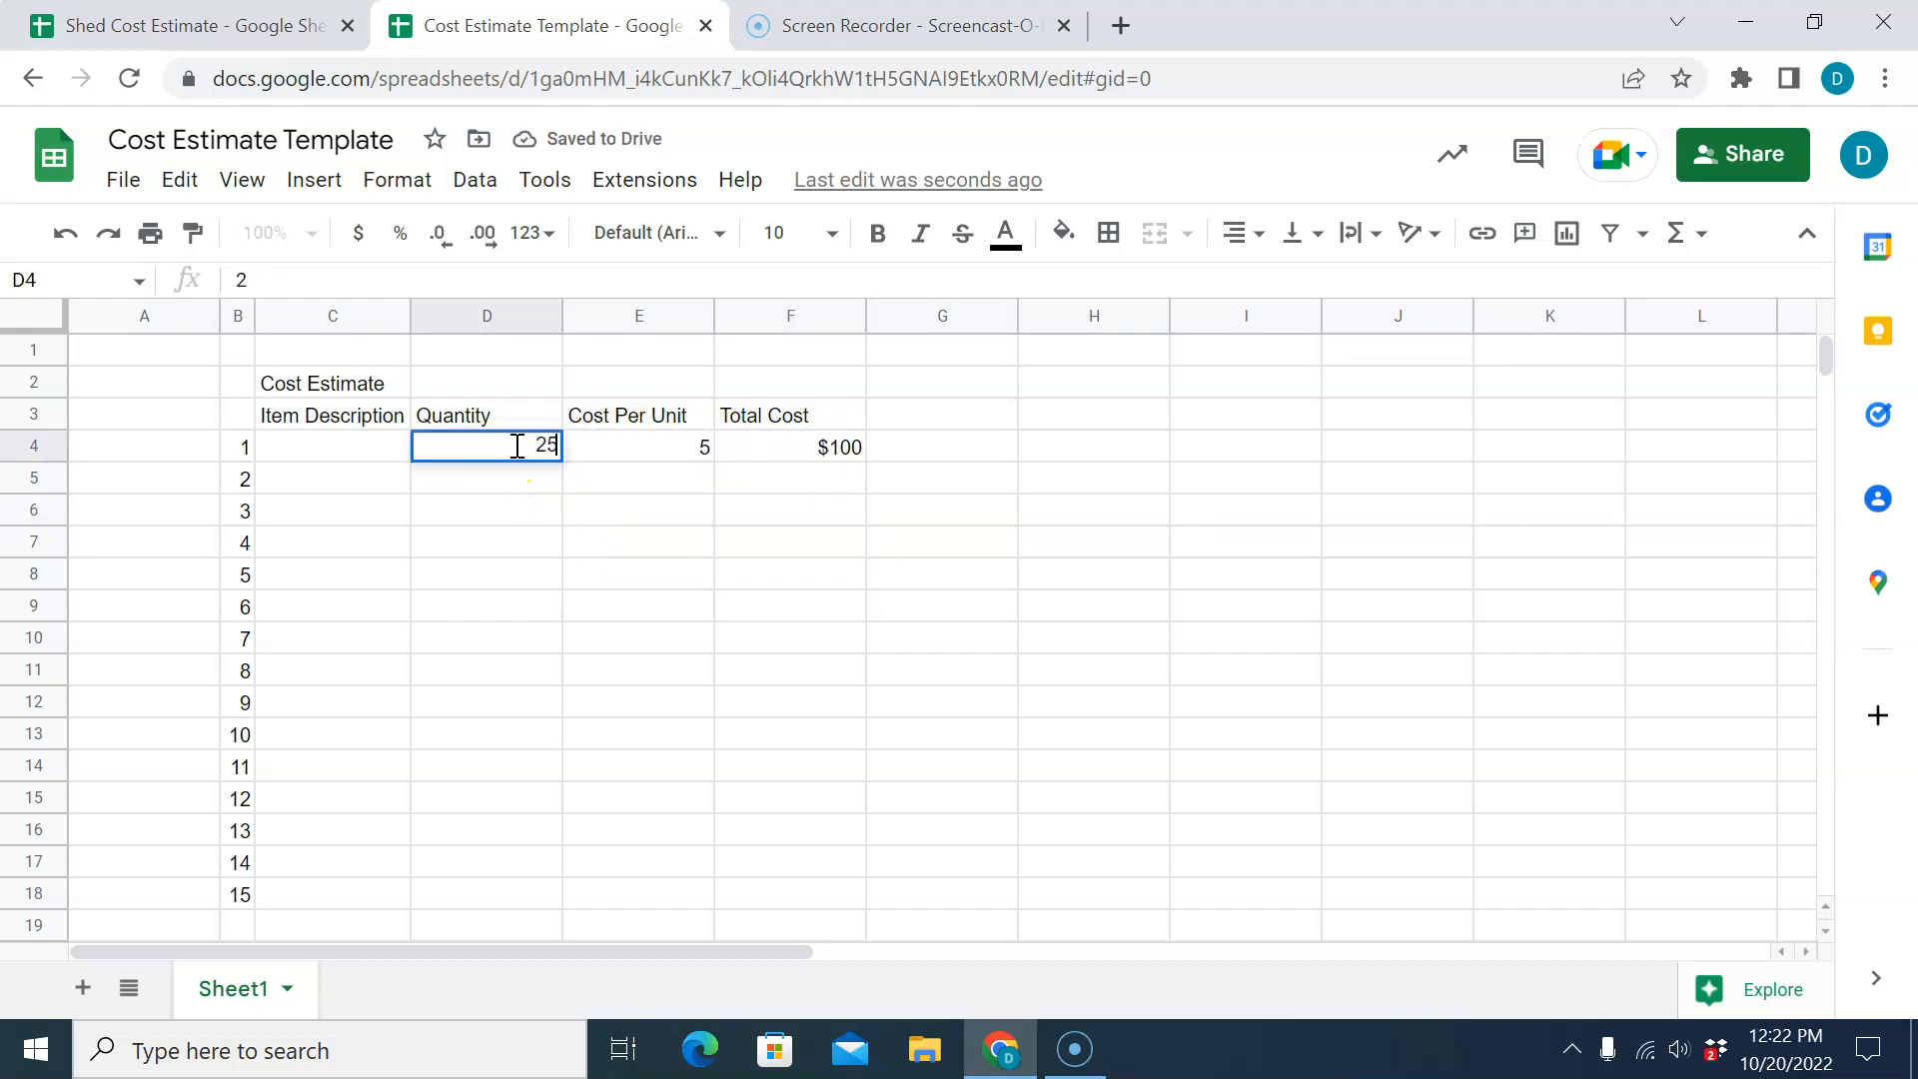
{"action": "left_click", "coordinate": [777, 489]}
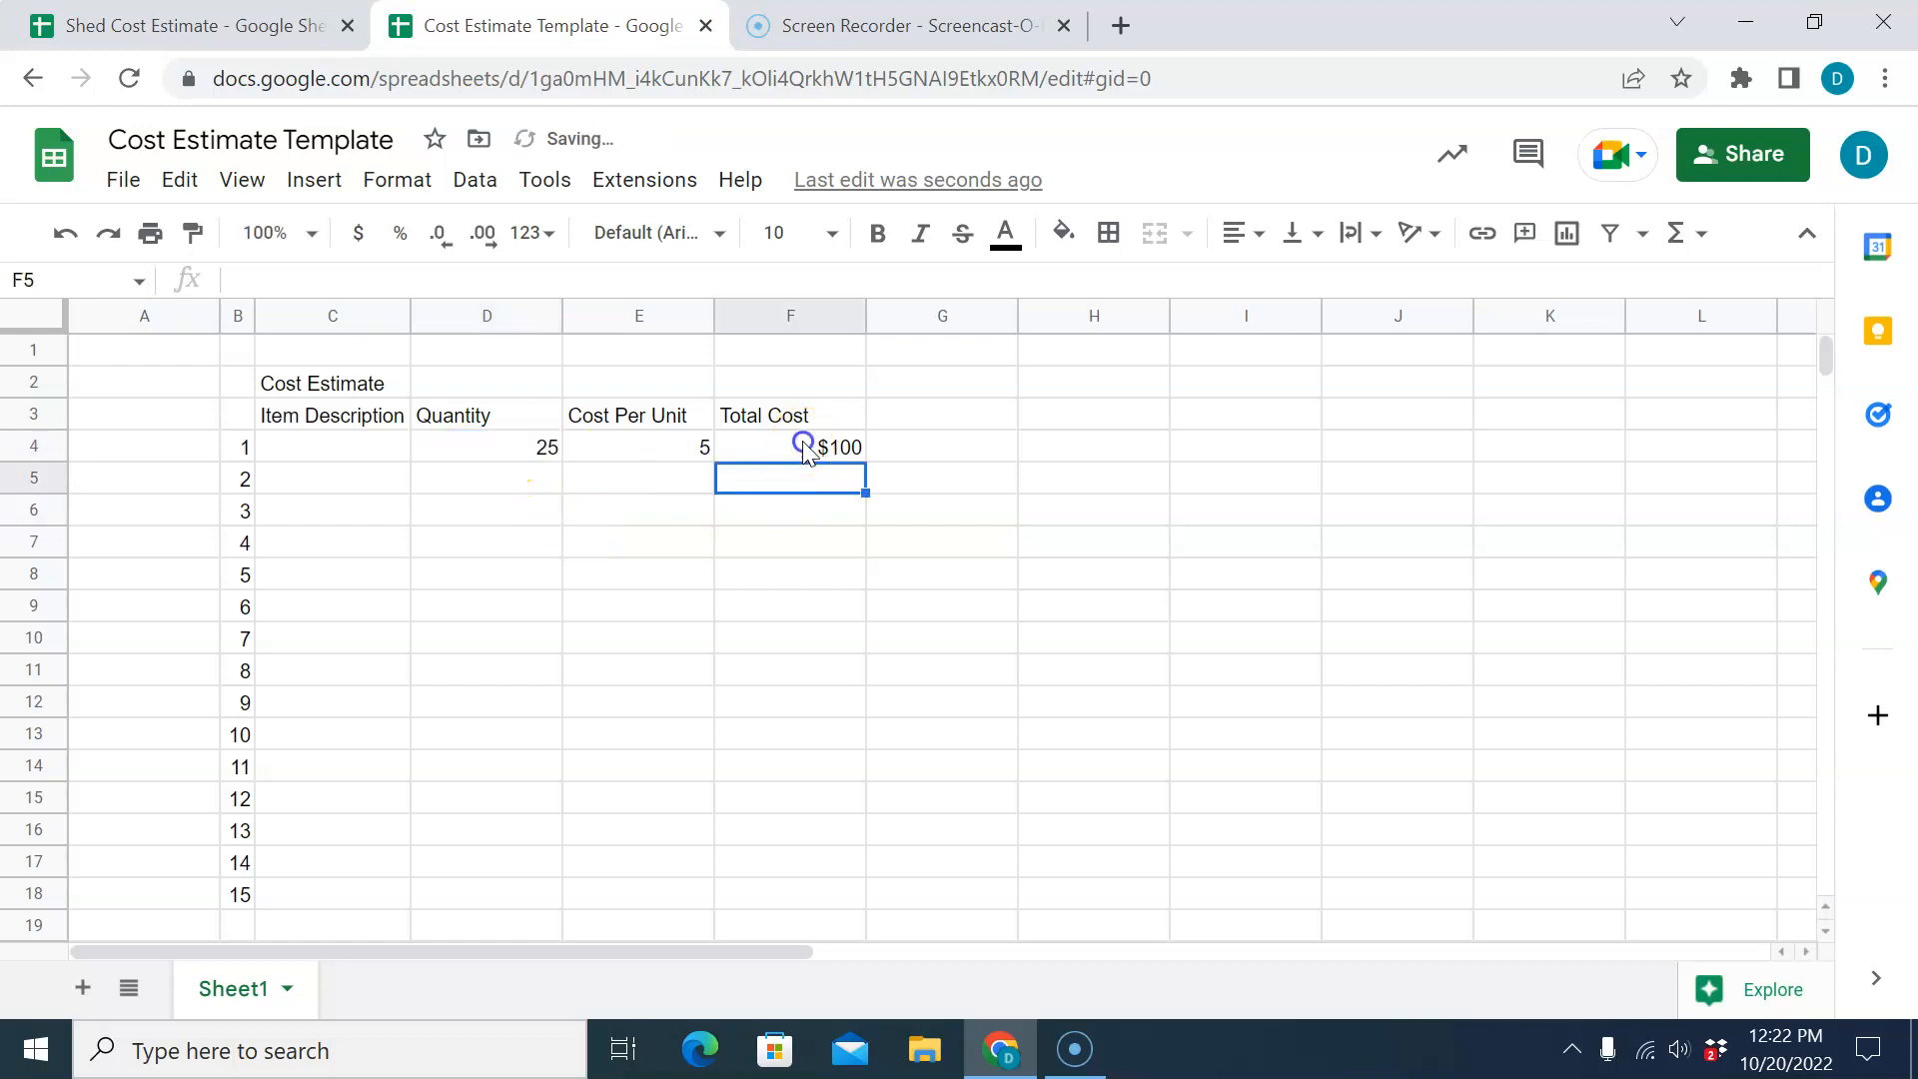
{"action": "left_click", "coordinate": [805, 446]}
{"action": "key", "text": "Delete"}
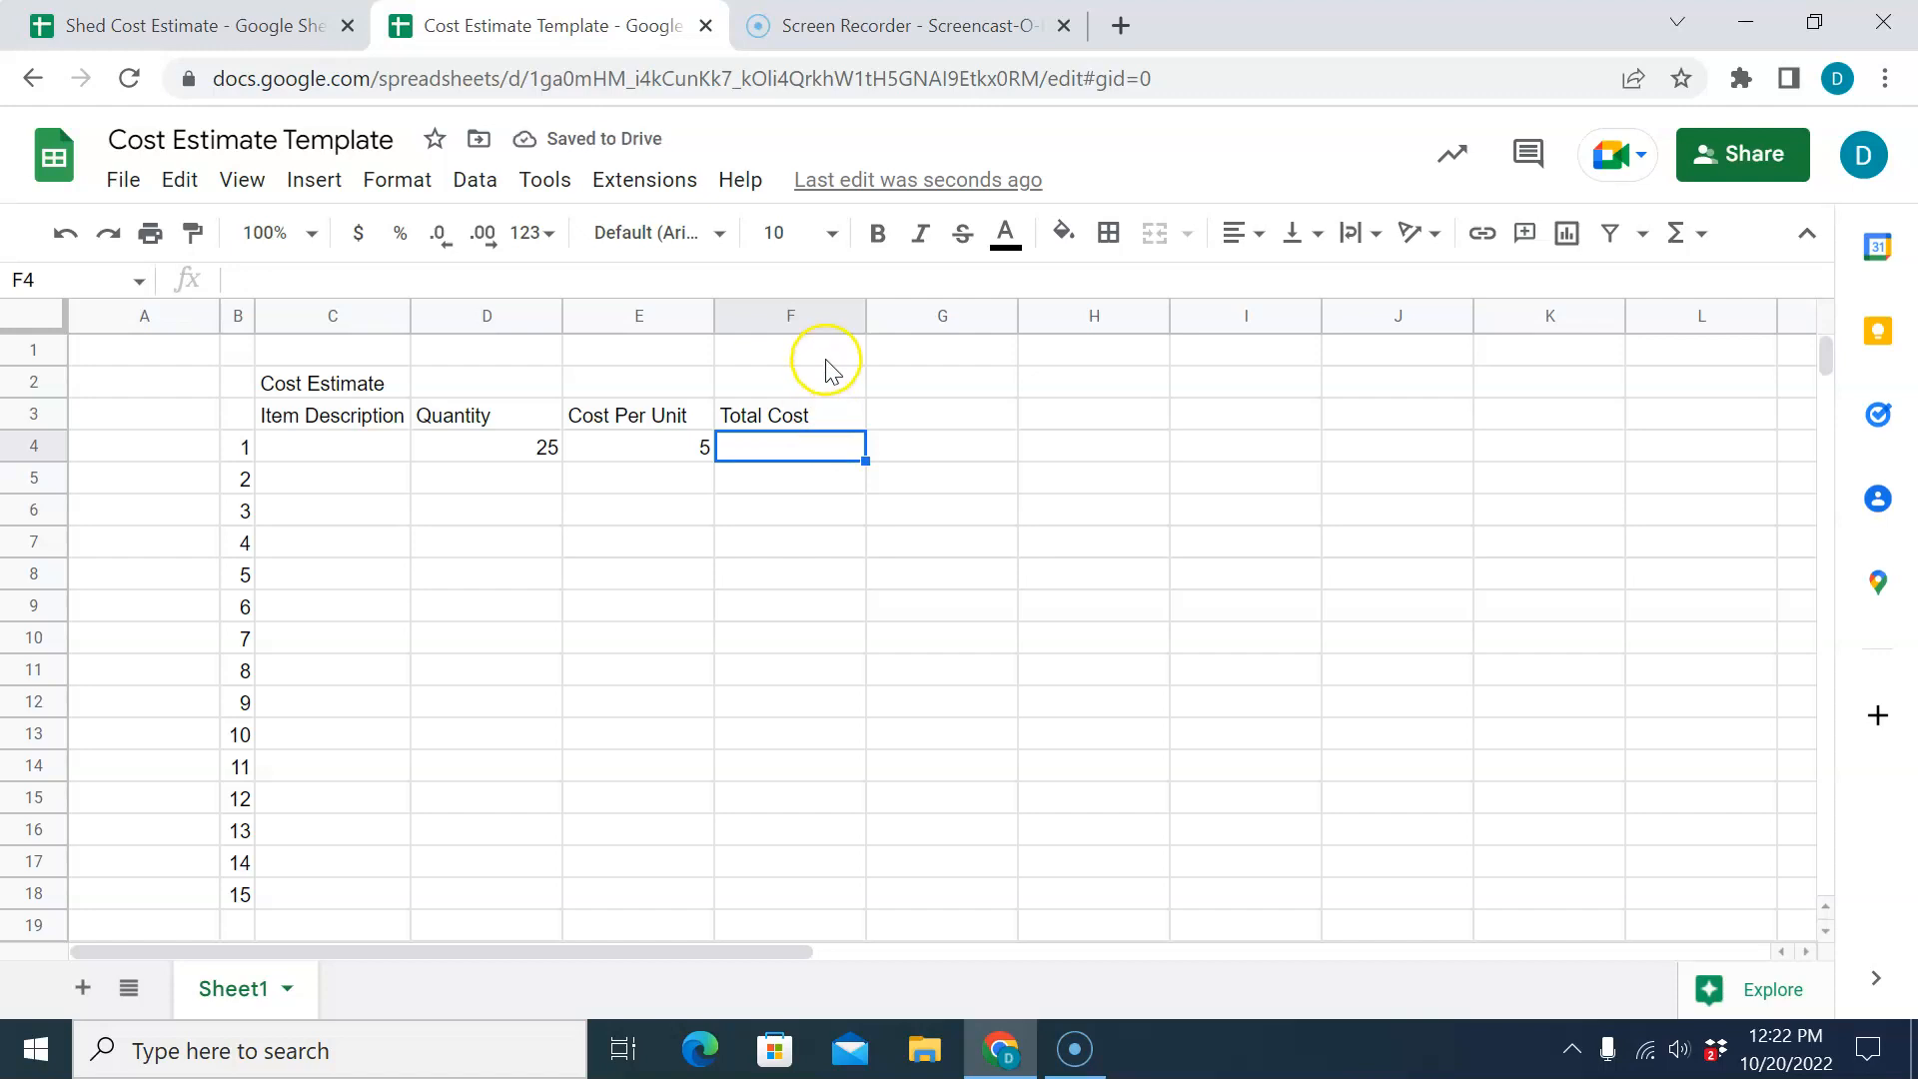
Enter the formula =D4*E4 in F4 to calculate the first item's total cost.
{"action": "type", "text": "="}
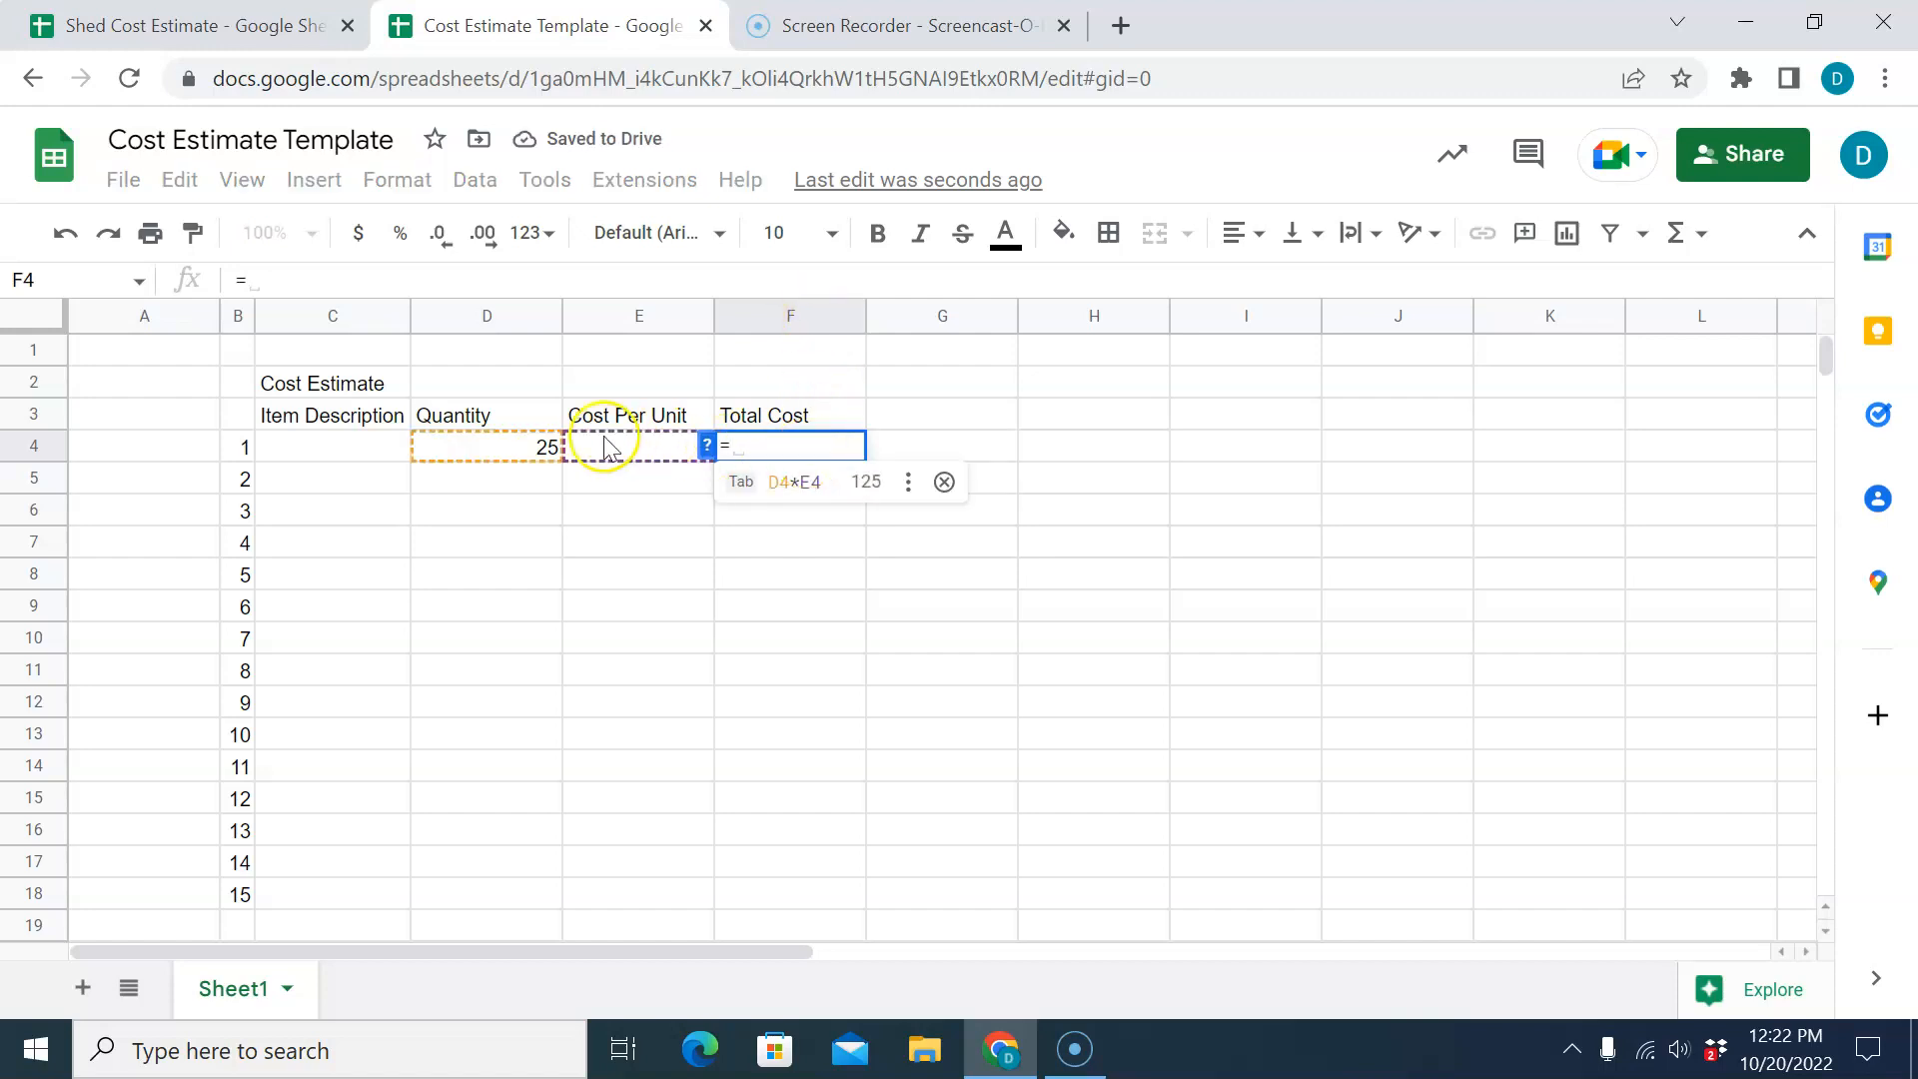
{"action": "left_click", "coordinate": [504, 461]}
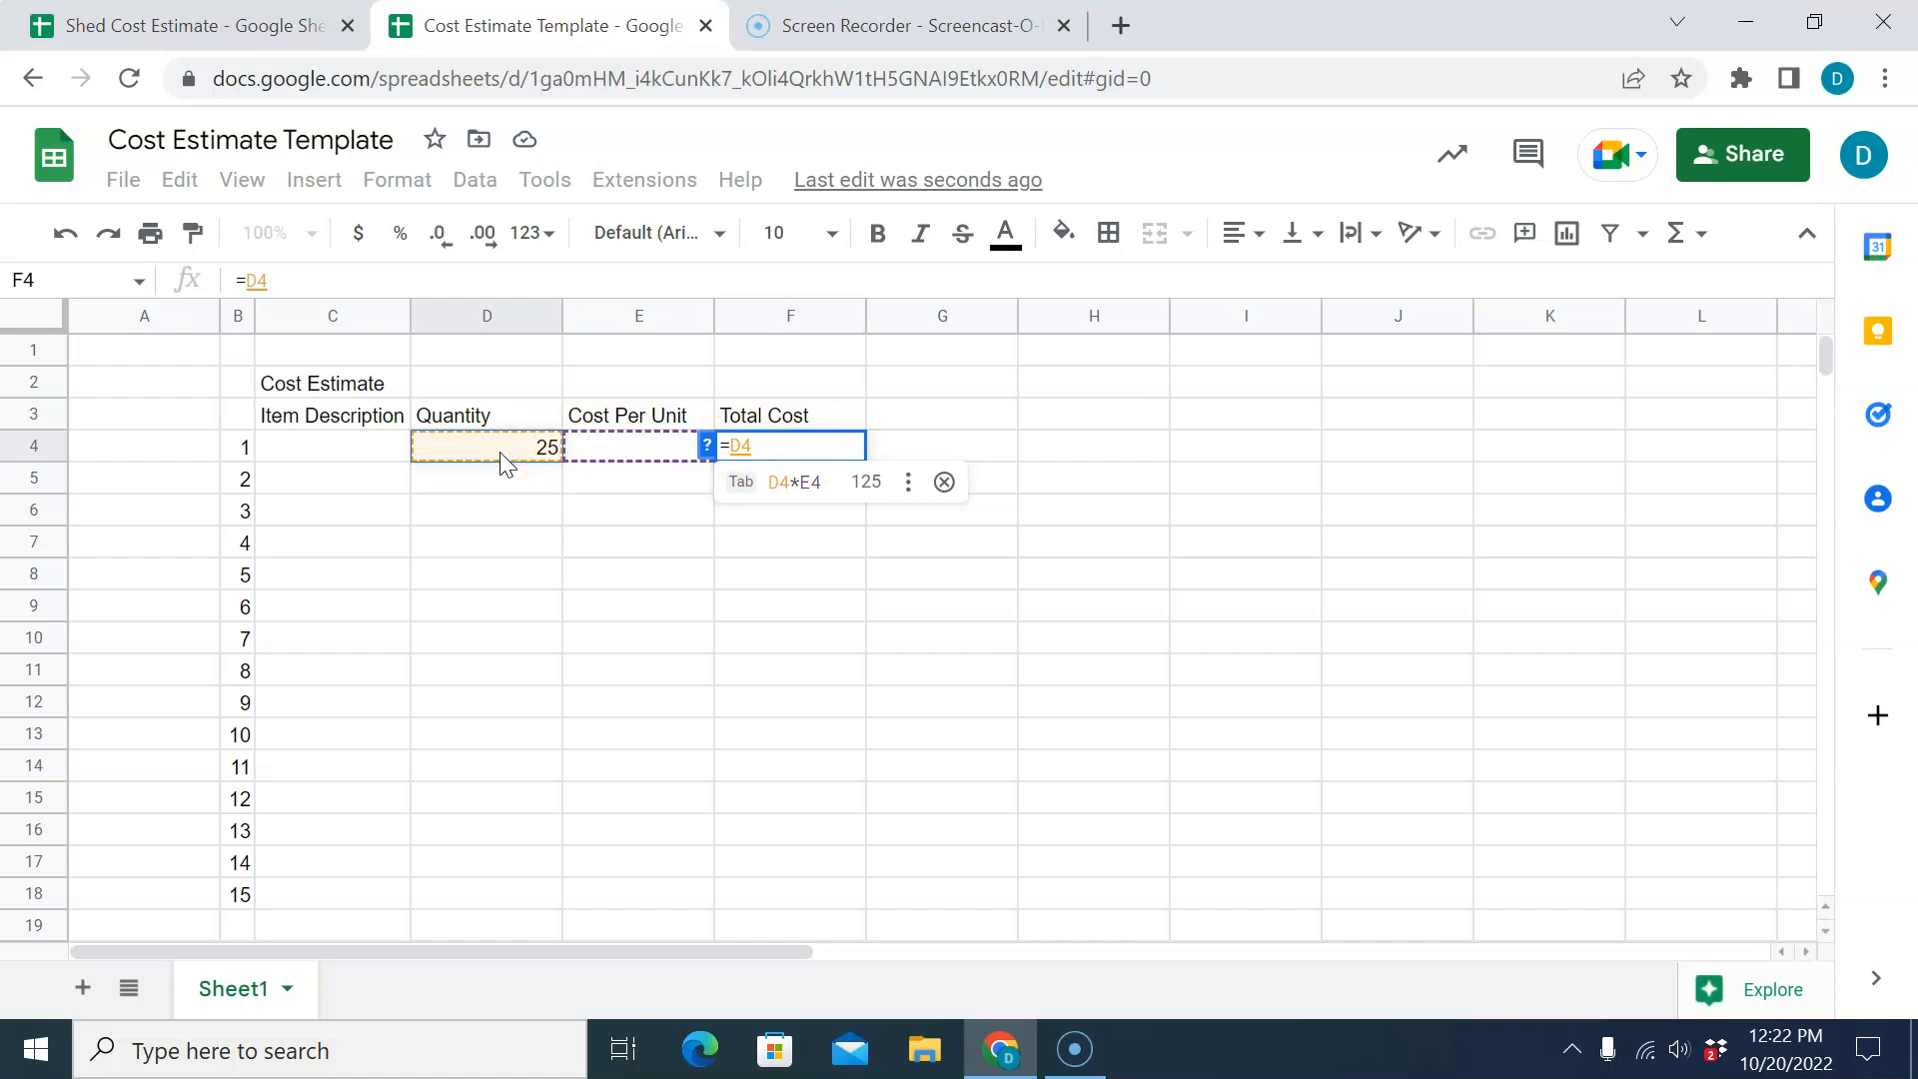
{"action": "type", "text": "*"}
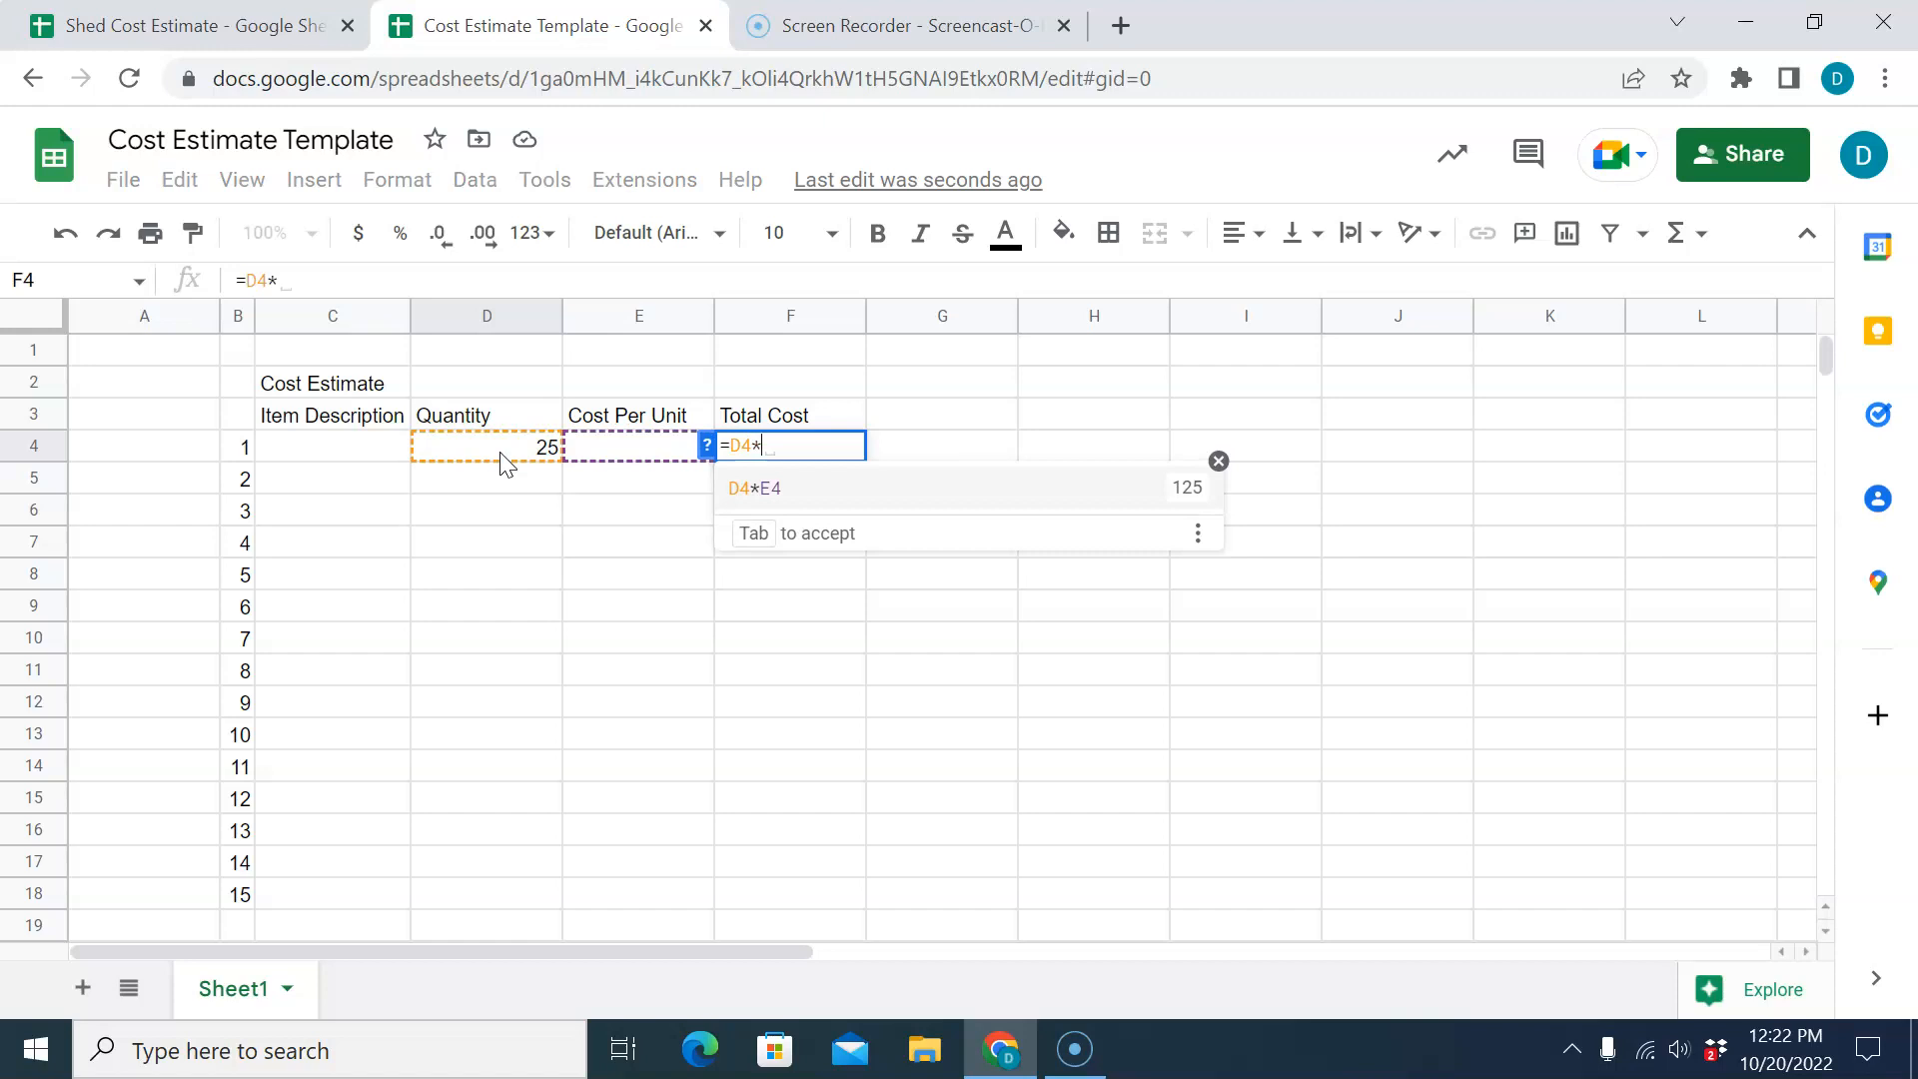
{"action": "left_click", "coordinate": [651, 447]}
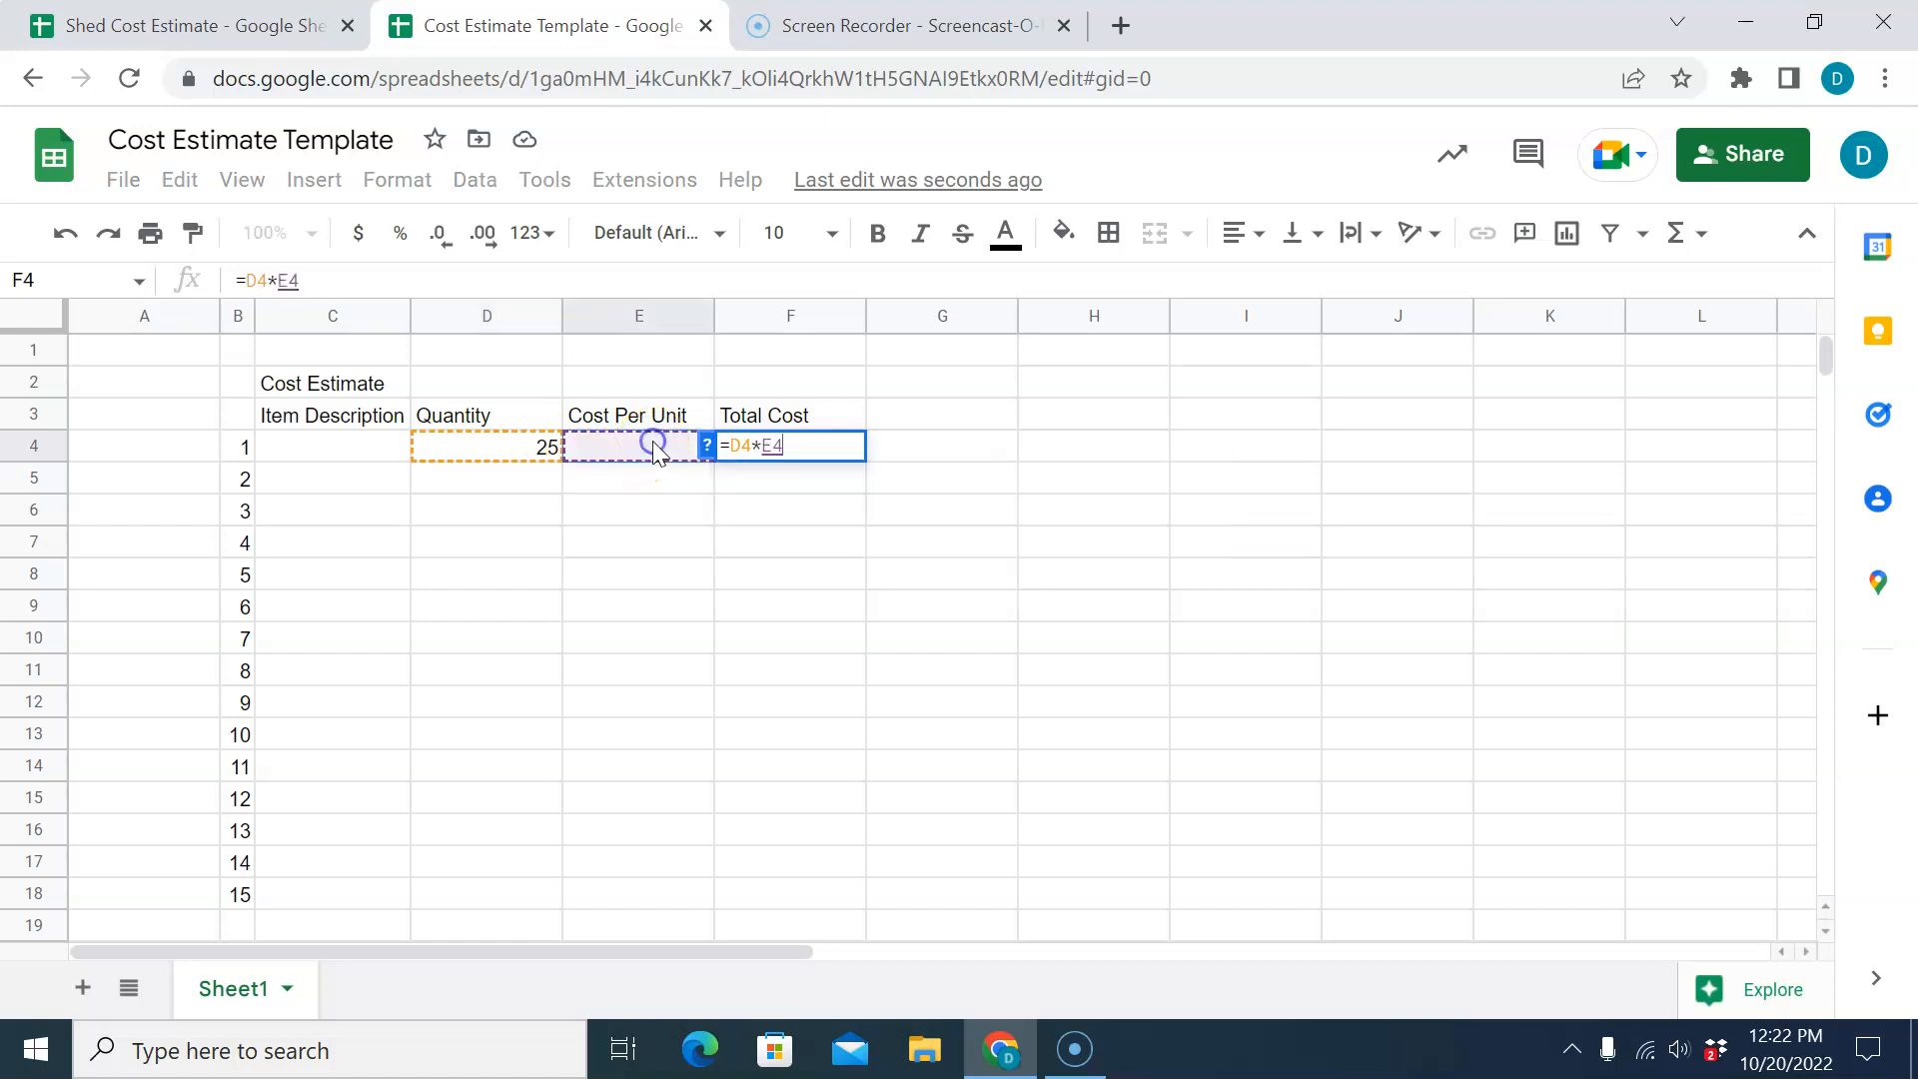
{"action": "key", "text": "Return"}
Set the first item's quantity in D4 to 30 to test the total cost formula.
{"action": "left_click", "coordinate": [523, 448]}
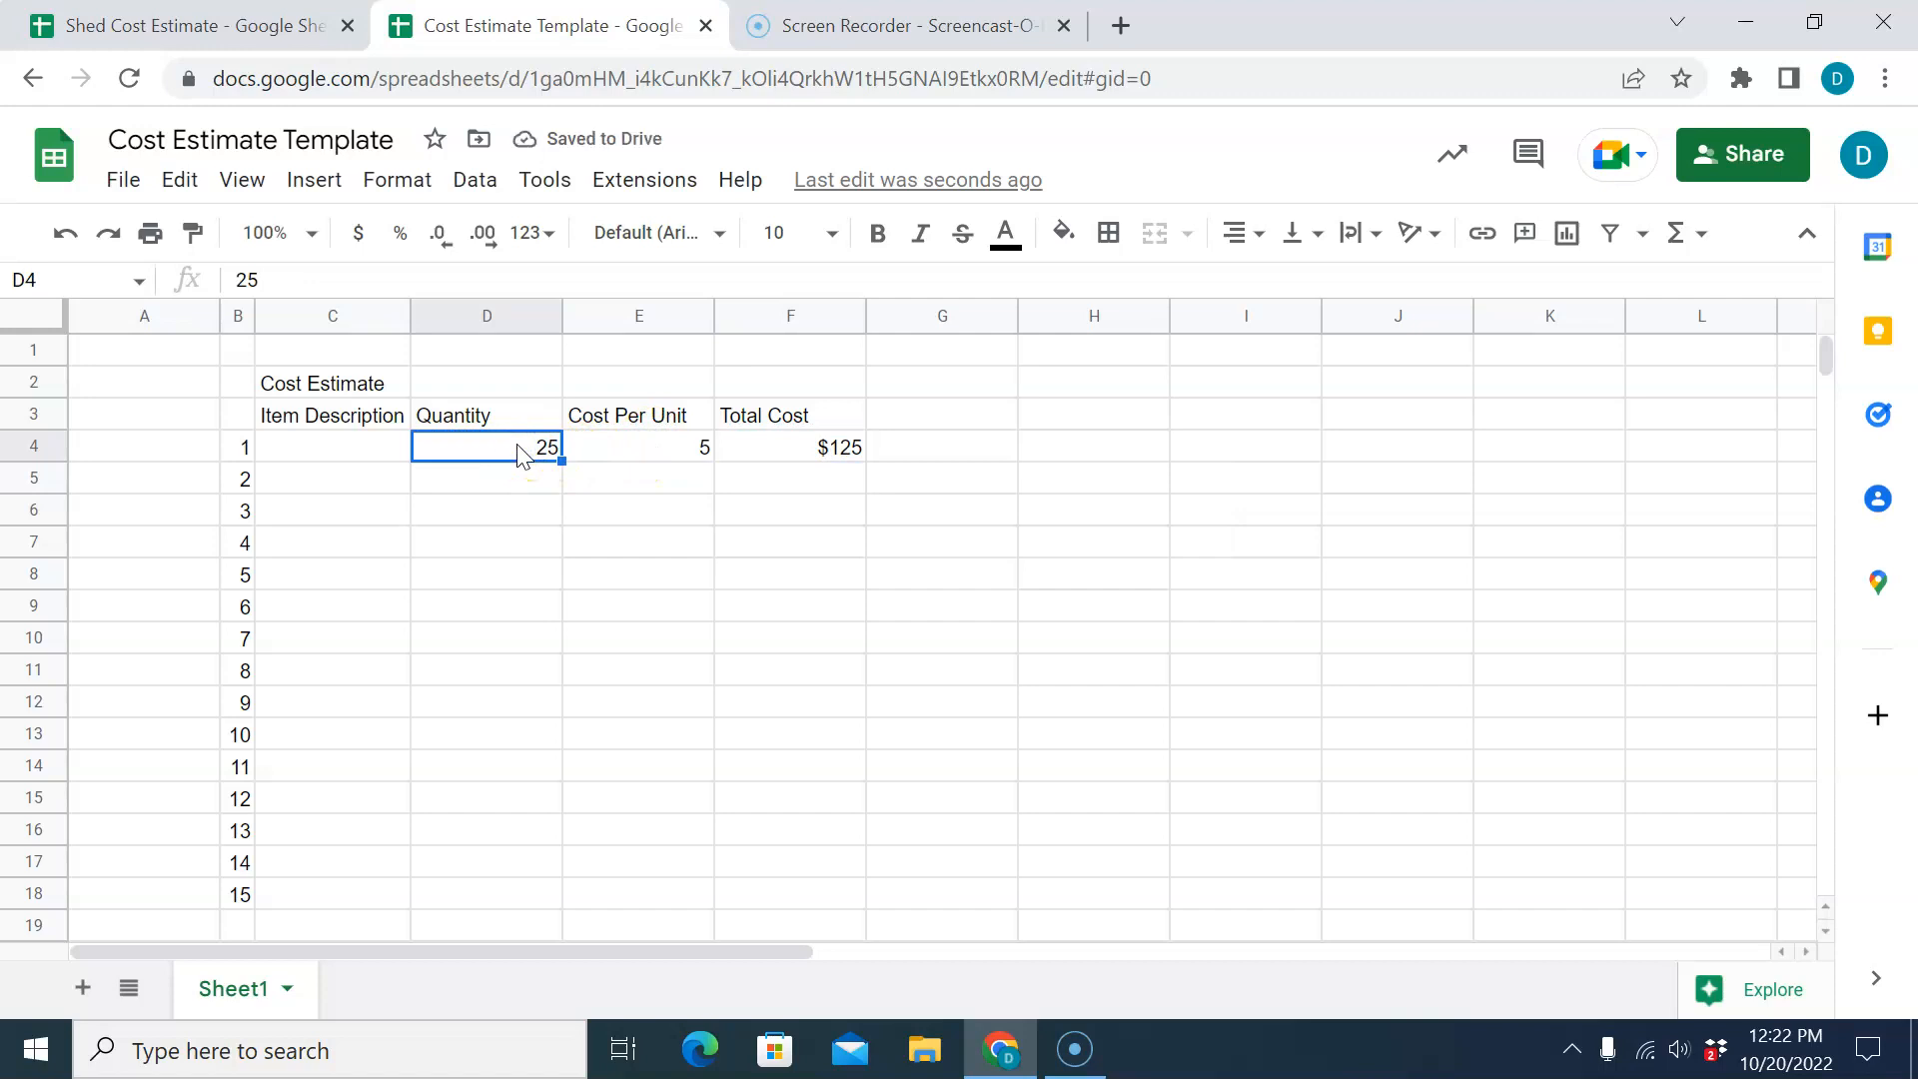
{"action": "type", "text": "30"}
{"action": "key", "text": "Return"}
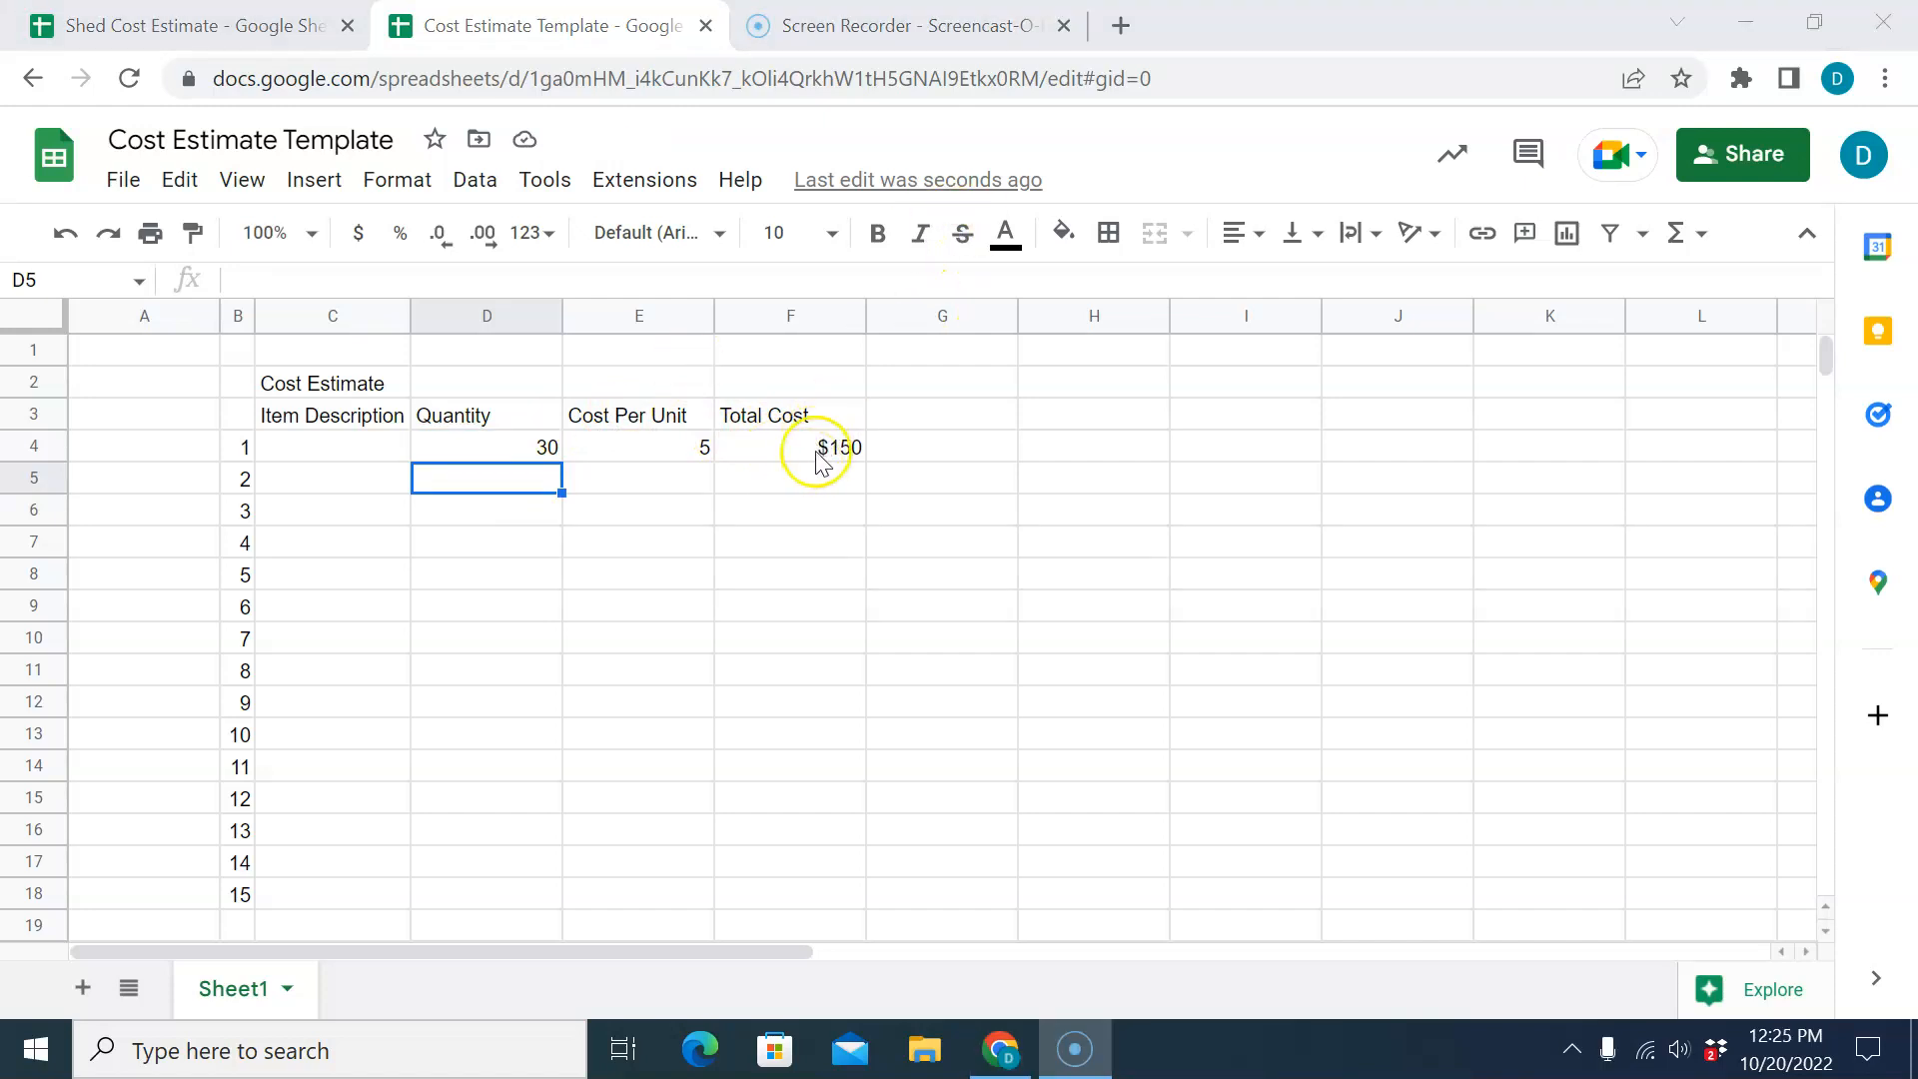
{"action": "left_click", "coordinate": [819, 484]}
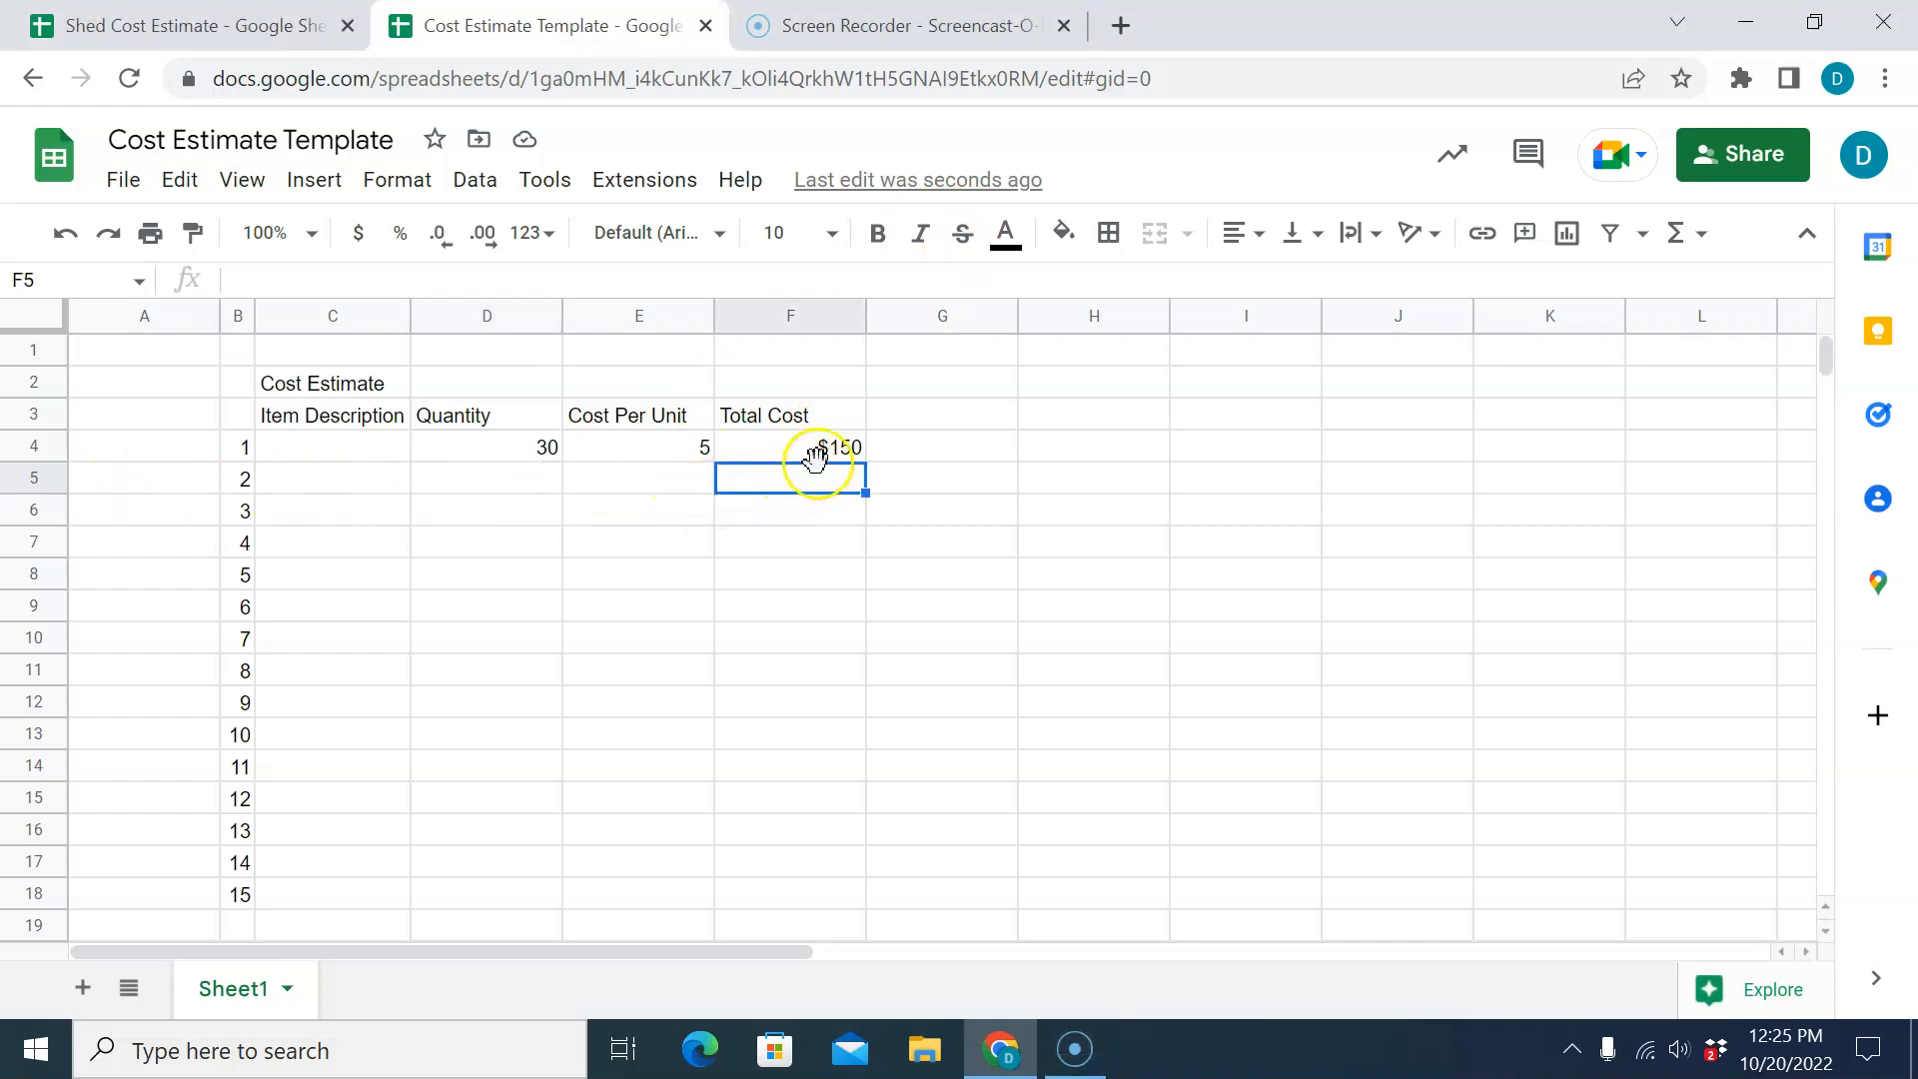
Fill in the second item row with description 2x6, quantity 10 and cost per unit 10.
{"action": "left_click", "coordinate": [337, 489]}
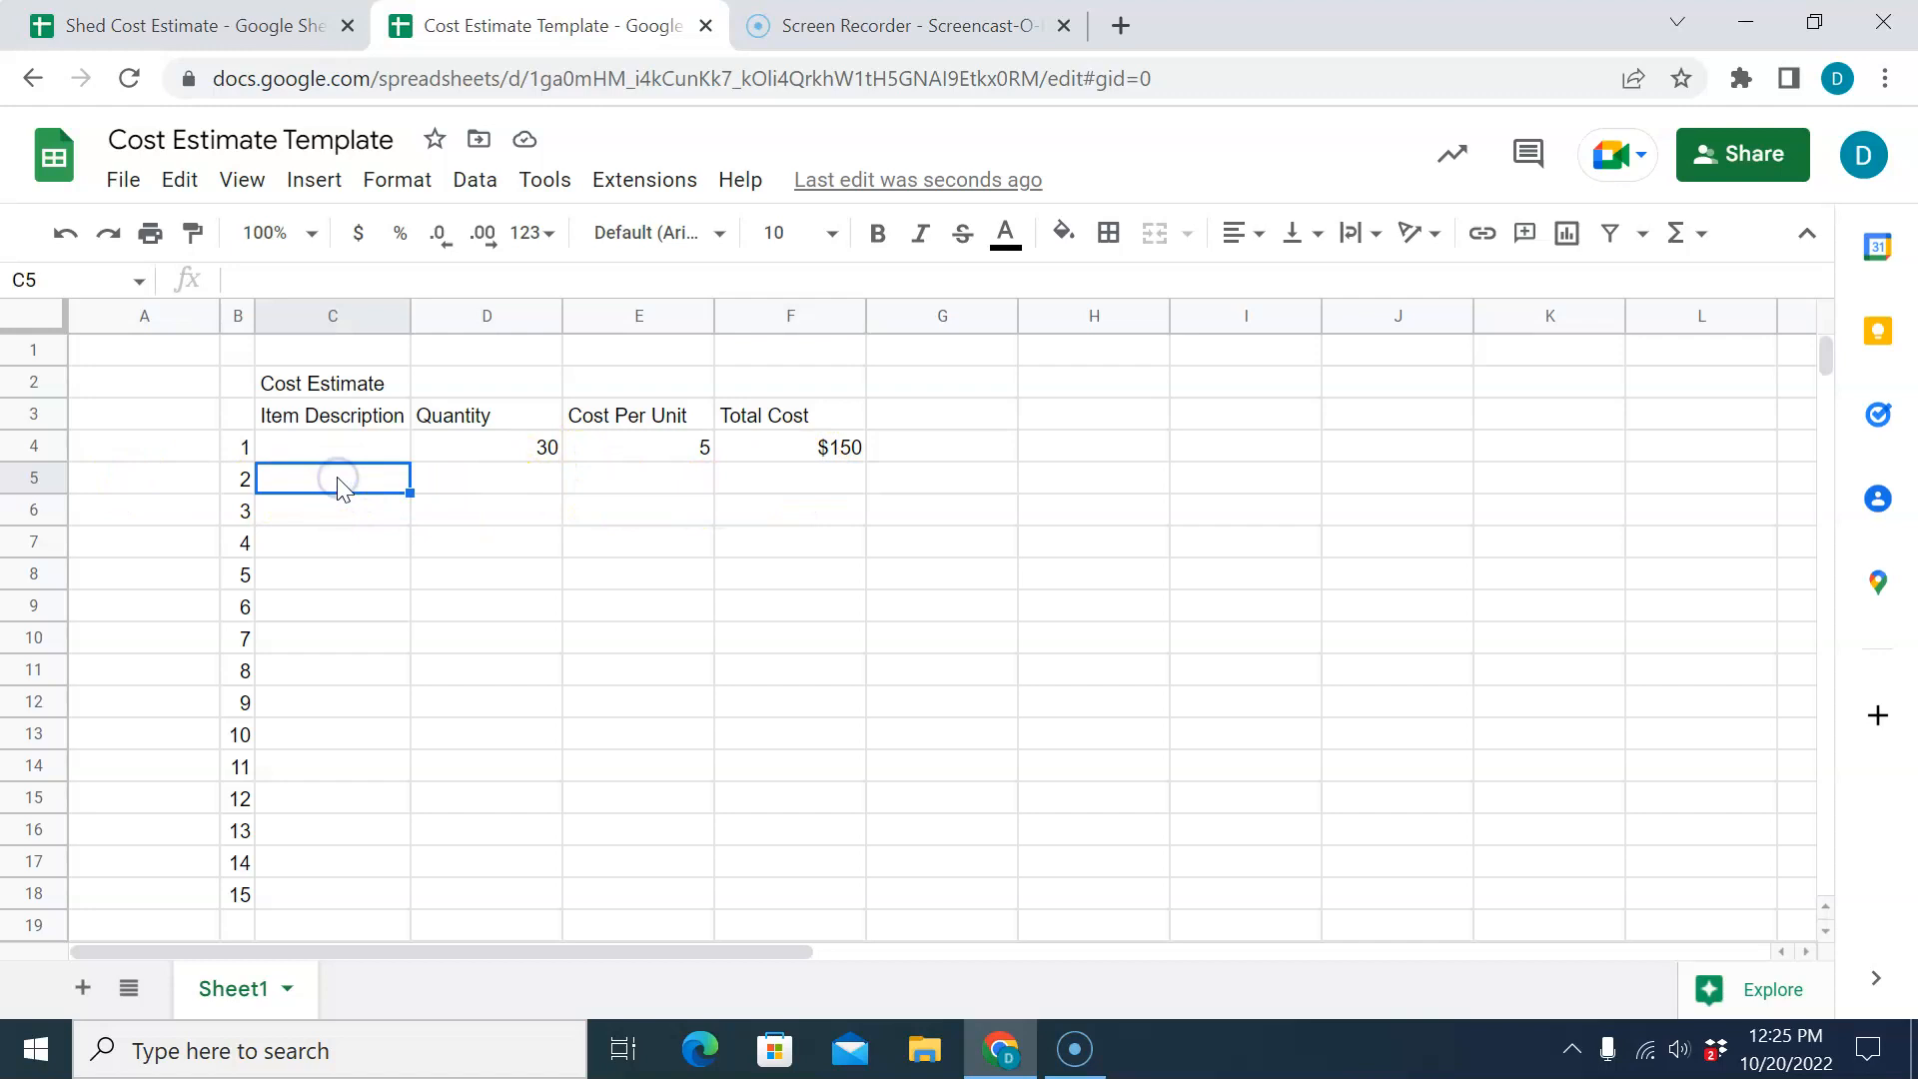
{"action": "type", "text": "2x6"}
{"action": "key", "text": "Tab"}
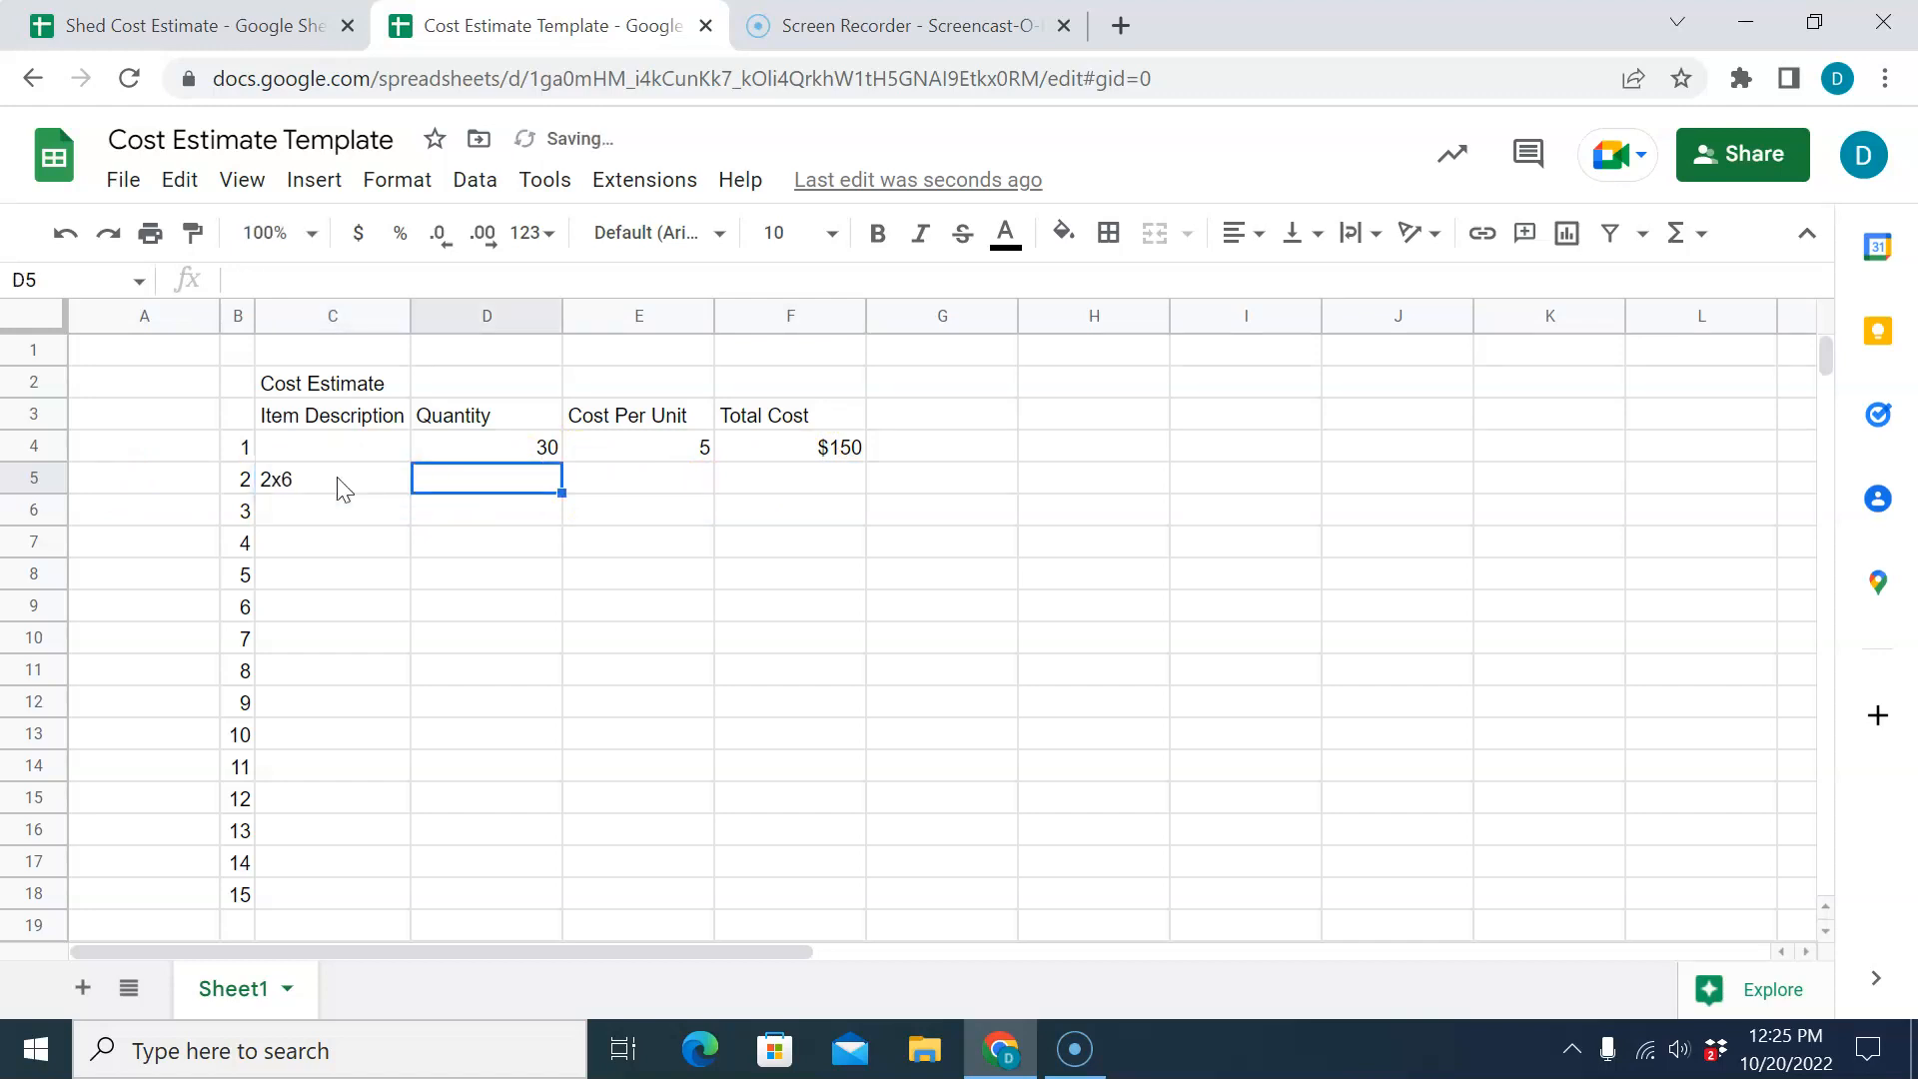
{"action": "type", "text": "10"}
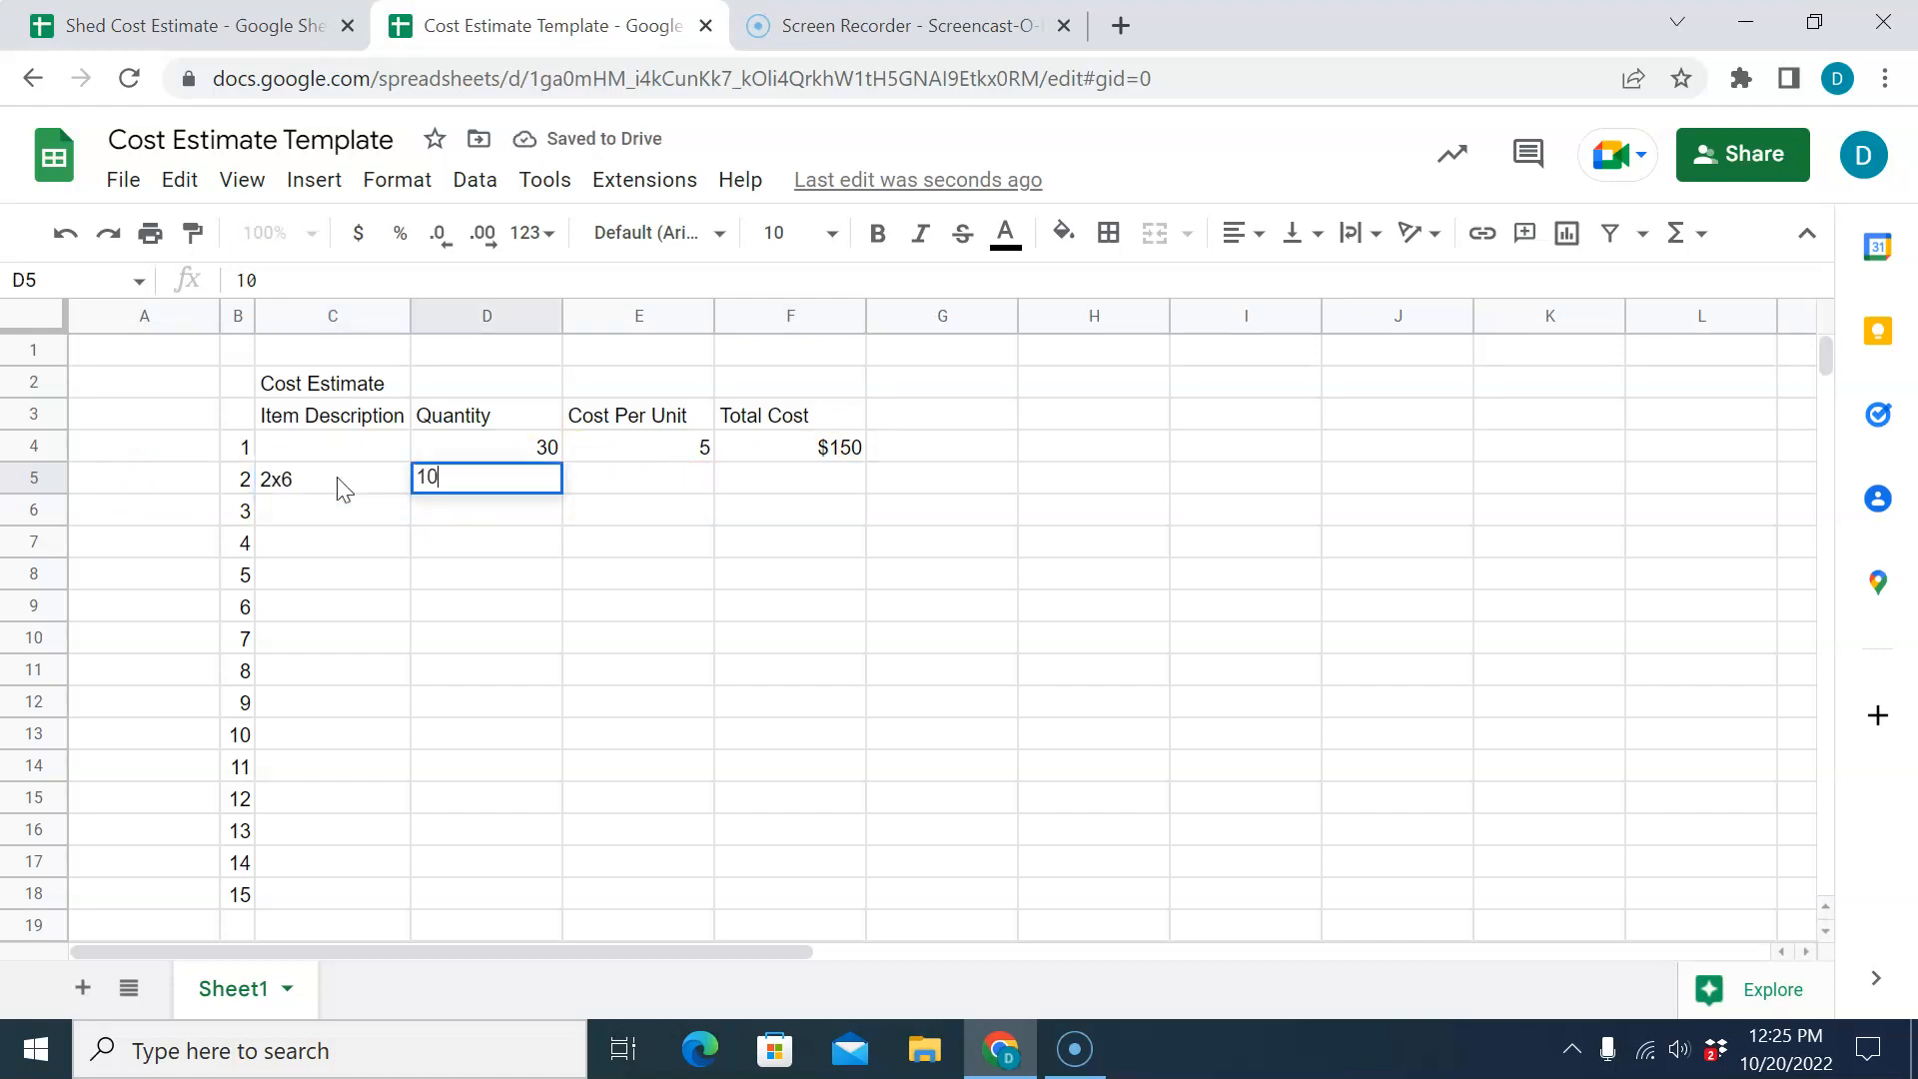
{"action": "key", "text": "Tab"}
{"action": "type", "text": "10"}
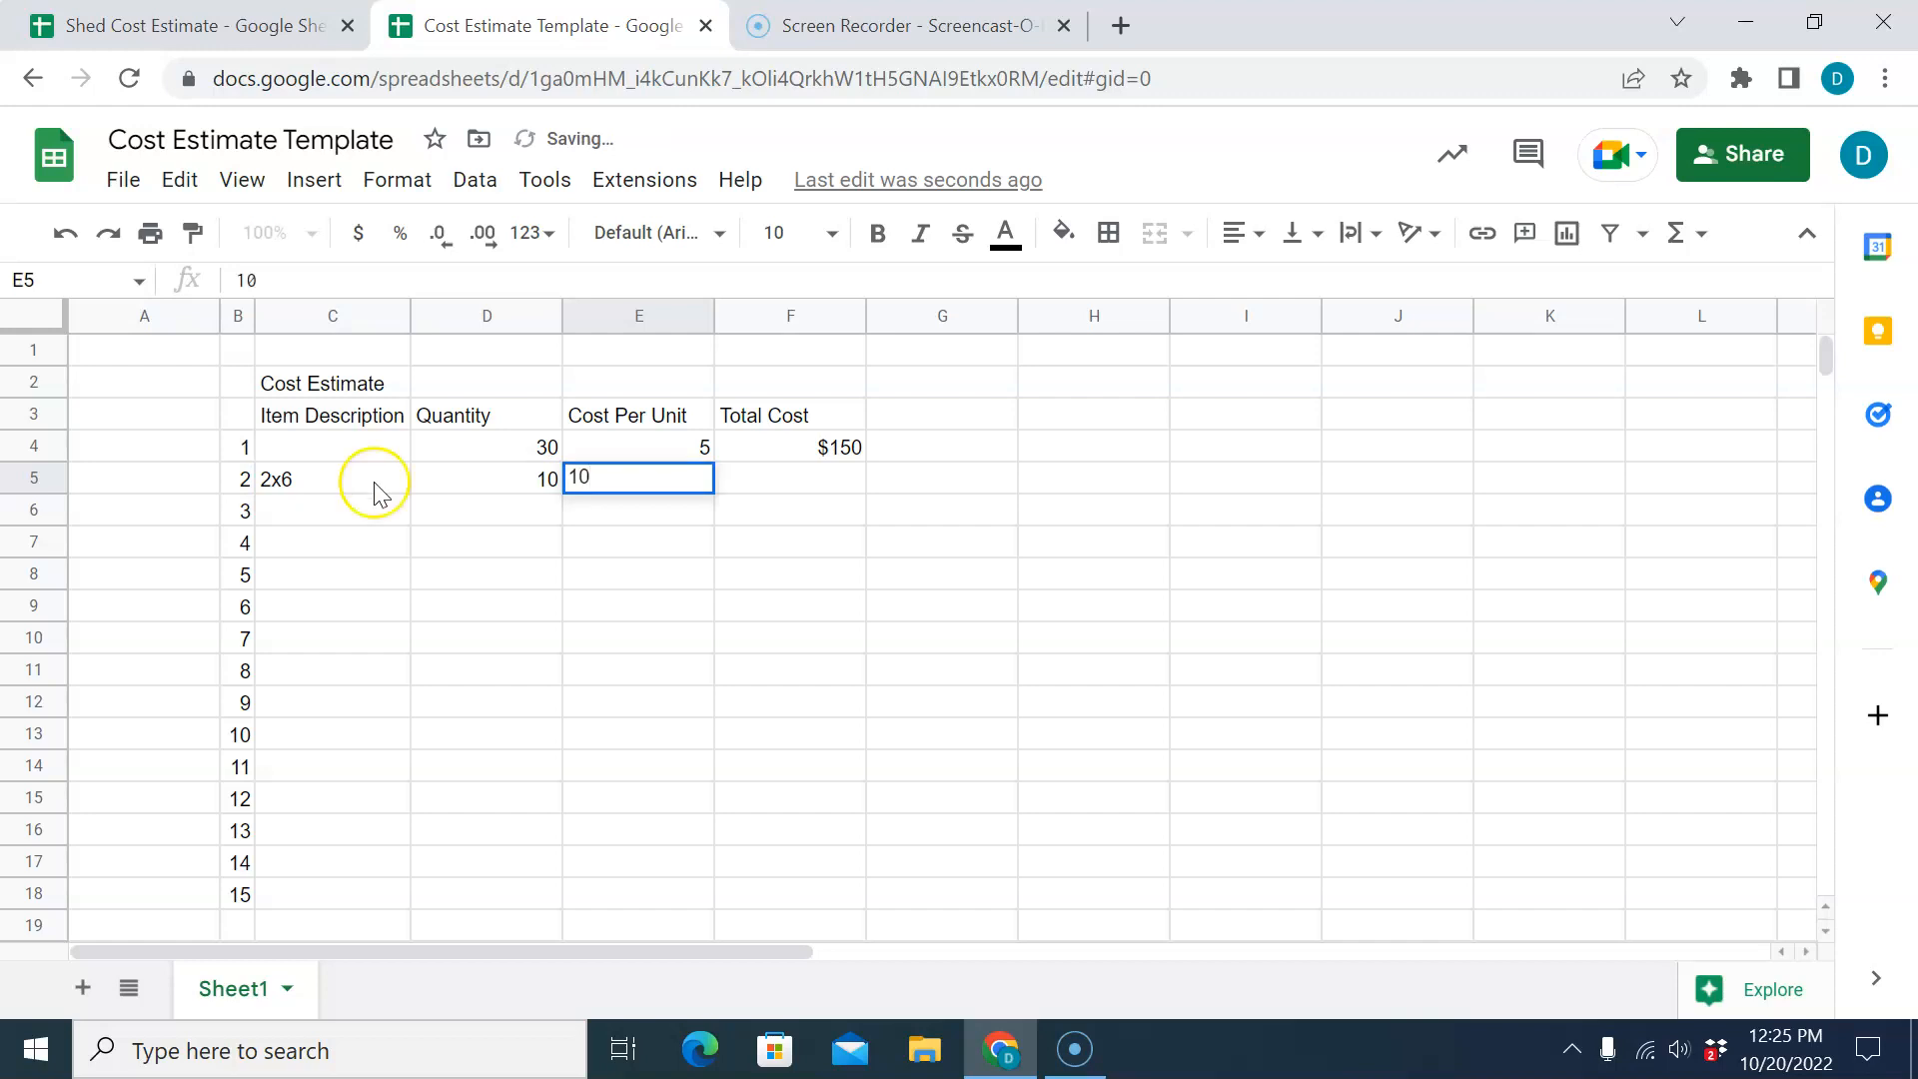
Try entering the formula =D5*E5 in the second item's Total Cost cell, F5, and clear it again.
{"action": "left_click", "coordinate": [799, 478]}
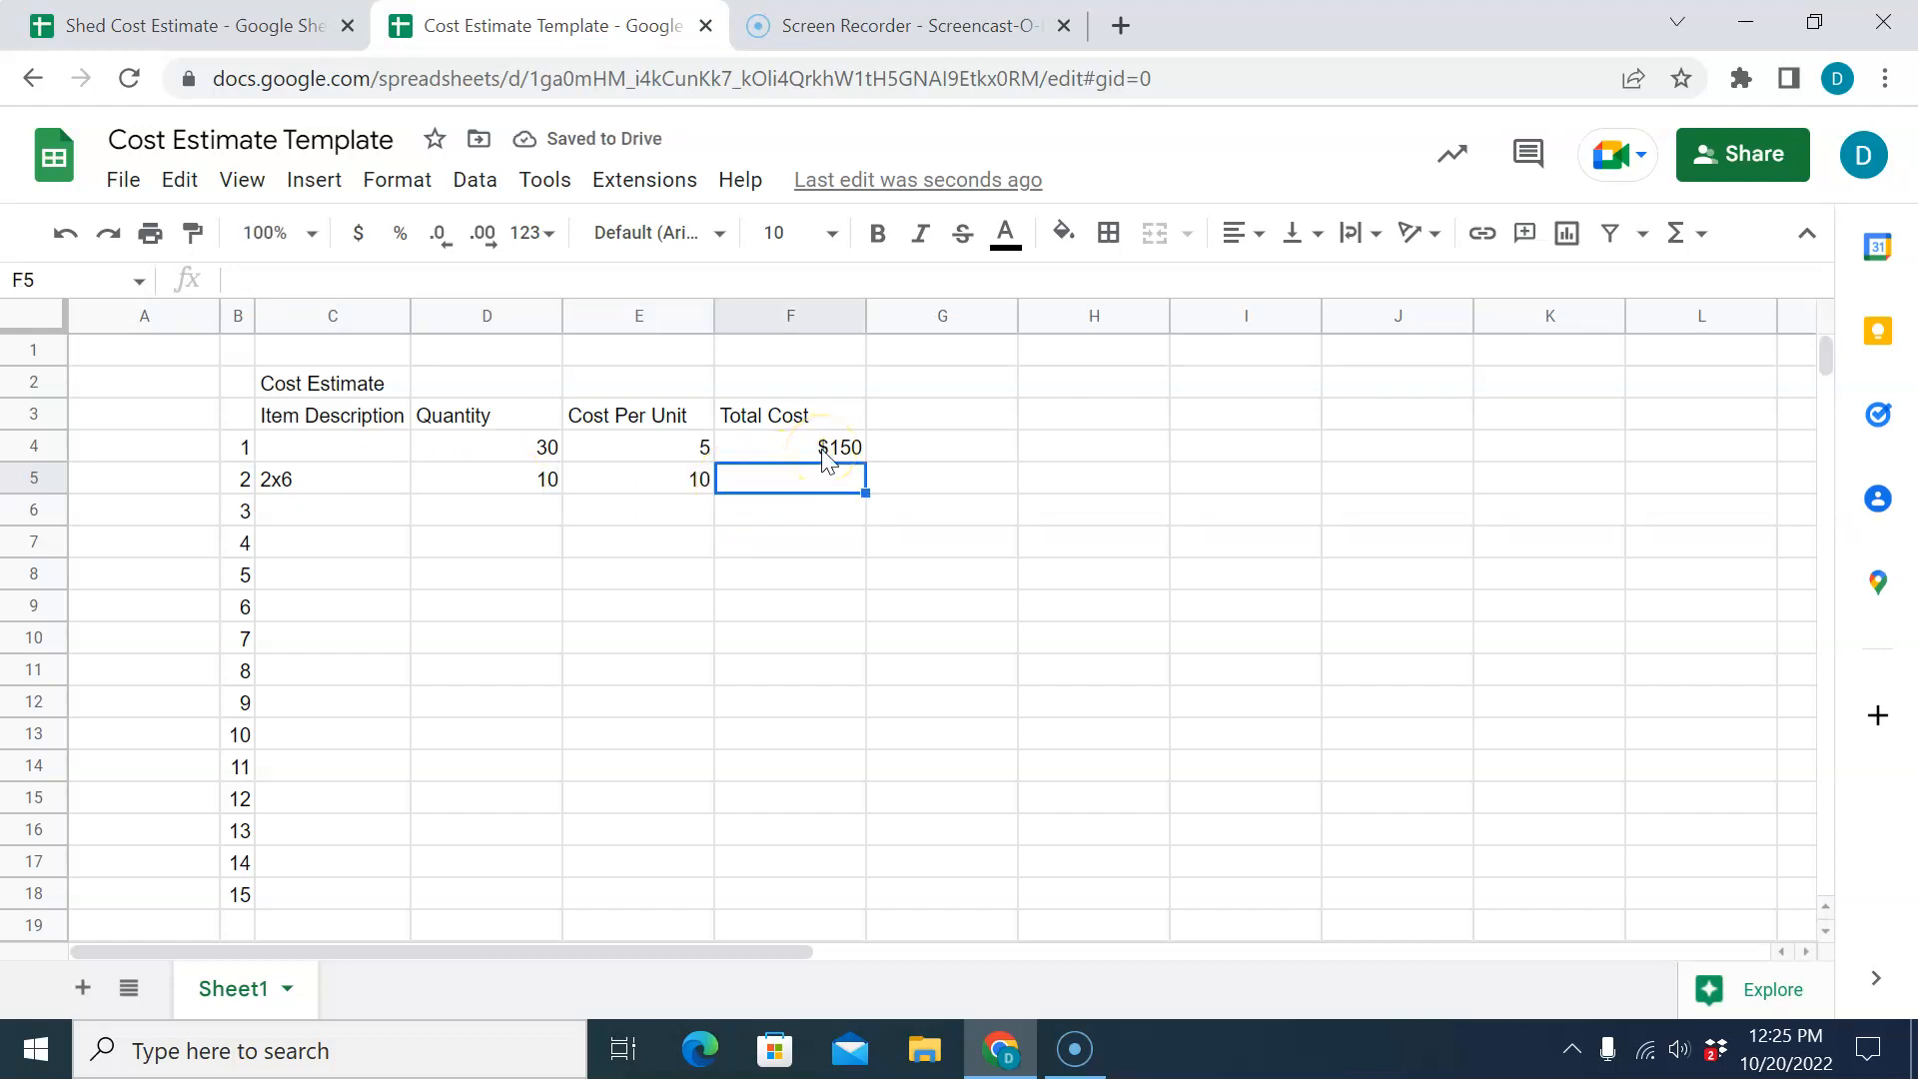
{"action": "type", "text": "="}
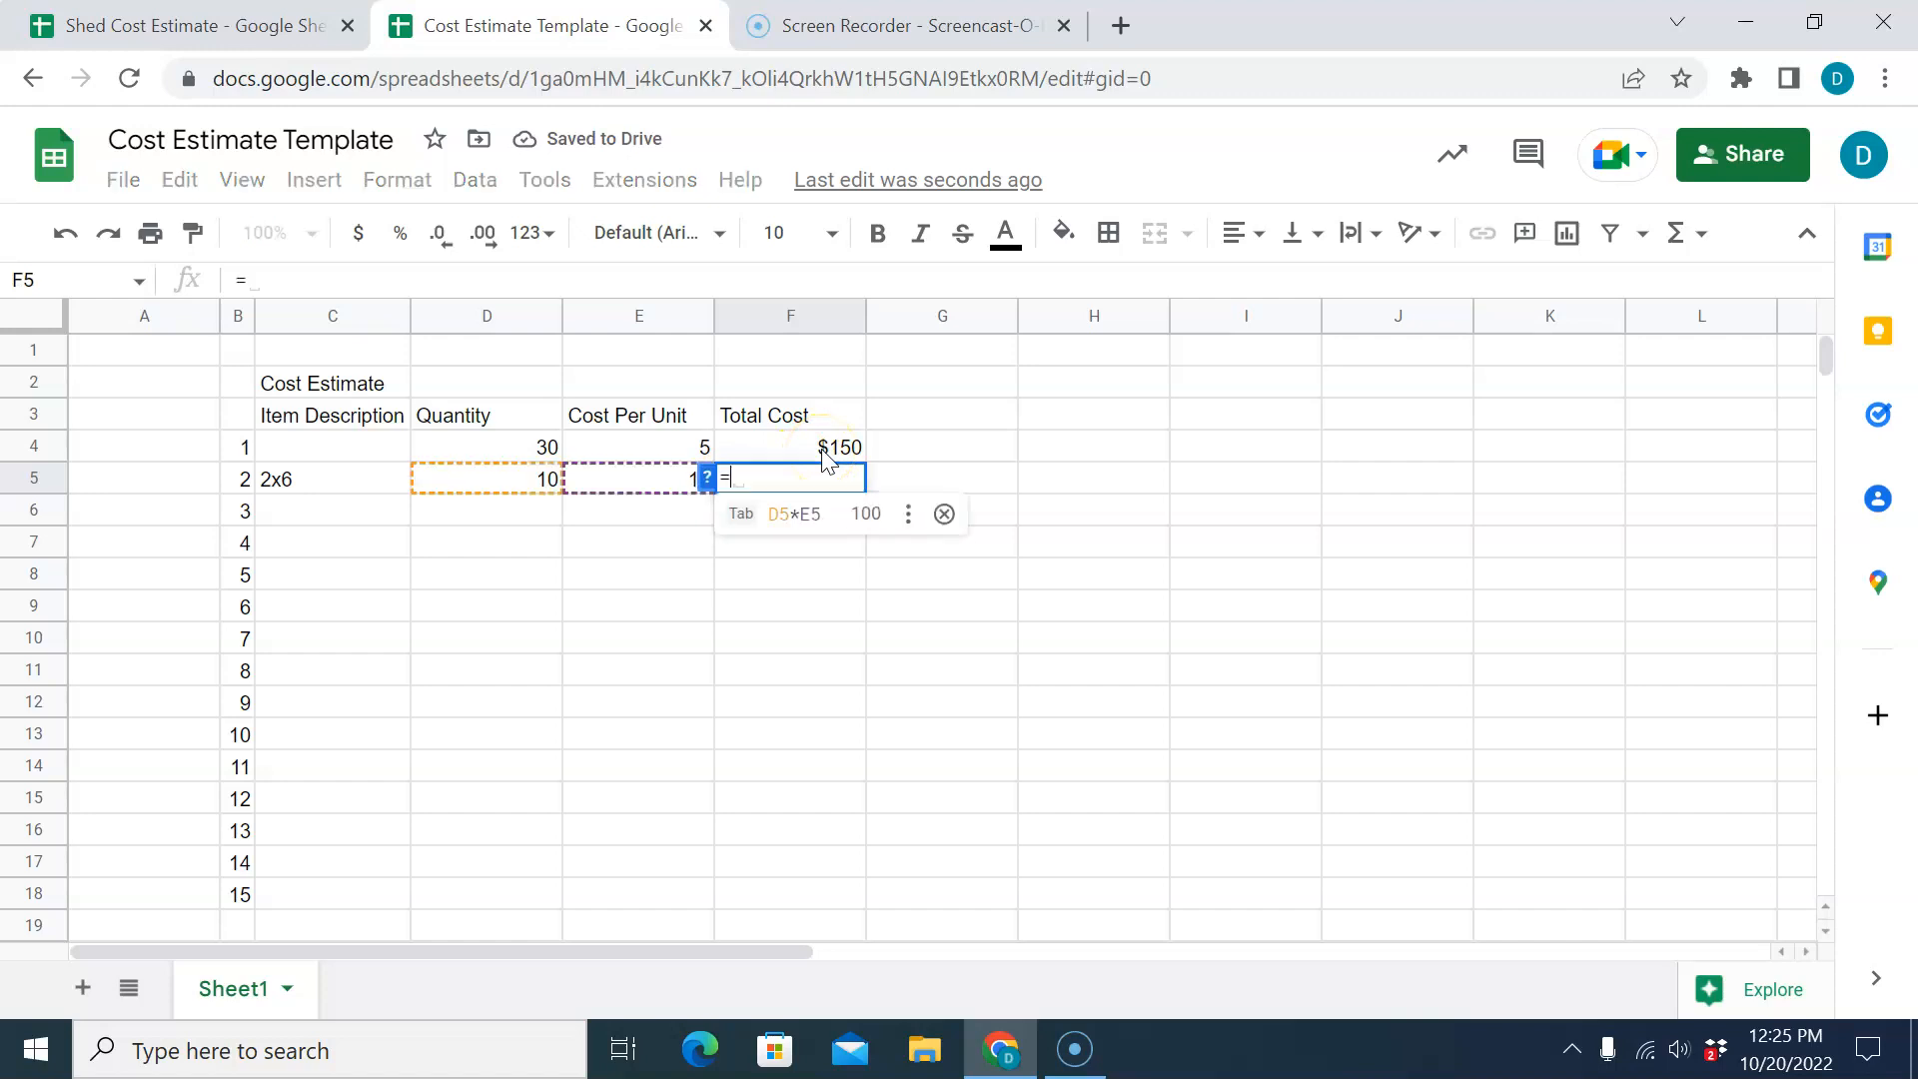
{"action": "left_click", "coordinate": [522, 481]}
{"action": "type", "text": "*"}
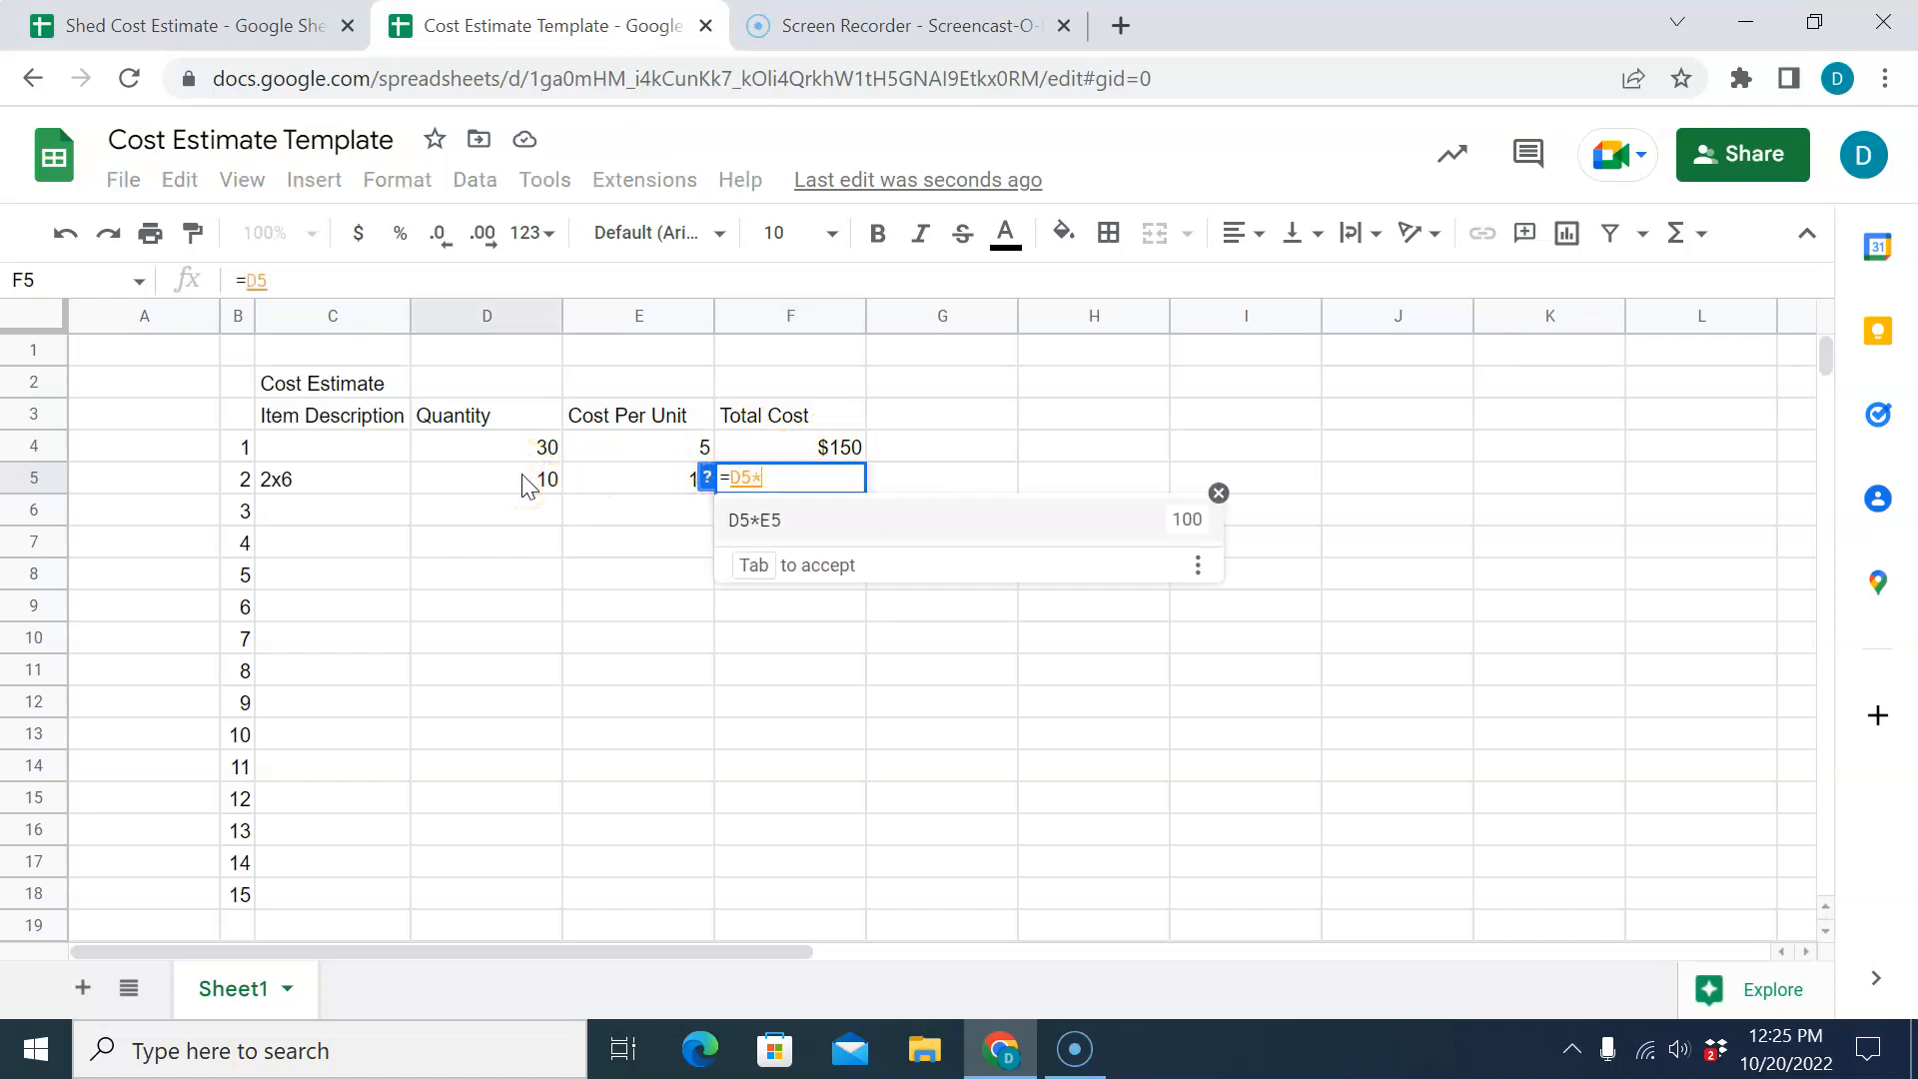
{"action": "left_click", "coordinate": [599, 477]}
{"action": "key", "text": "Return"}
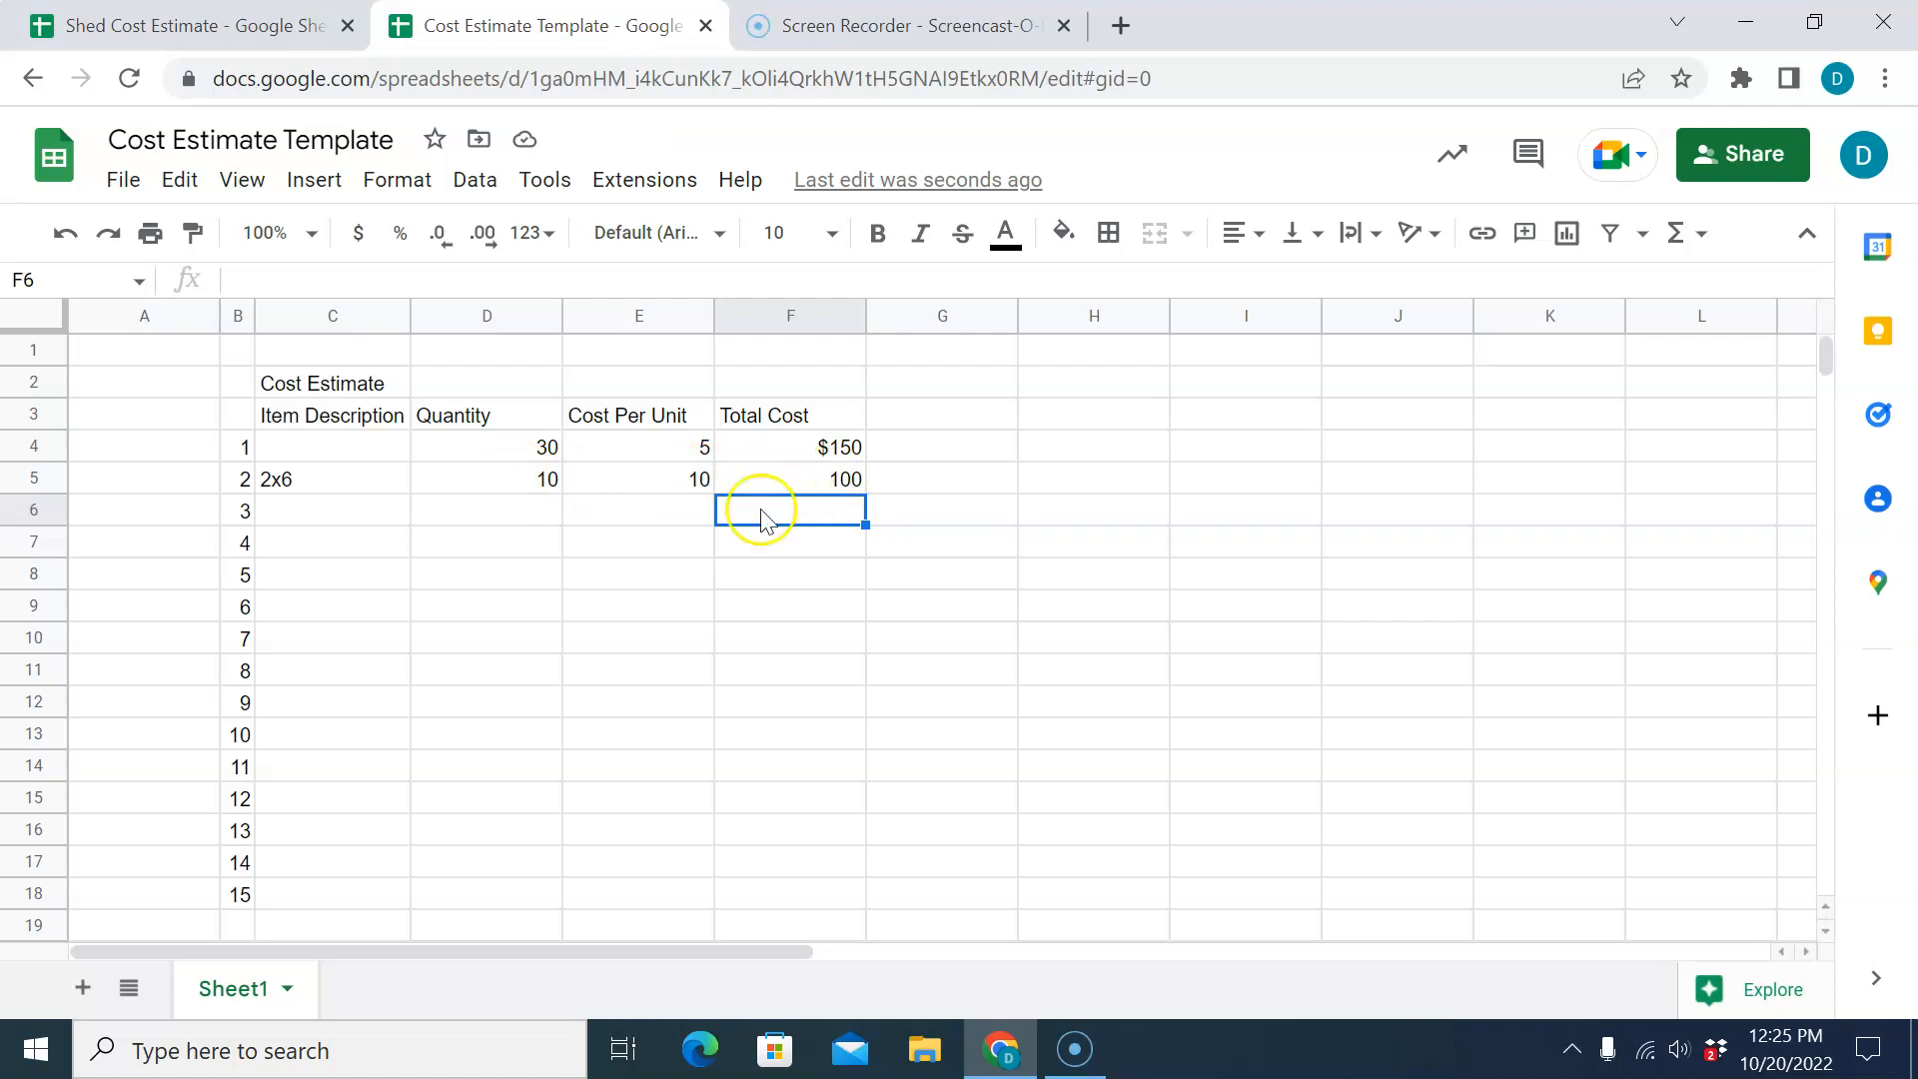
{"action": "left_click", "coordinate": [839, 476]}
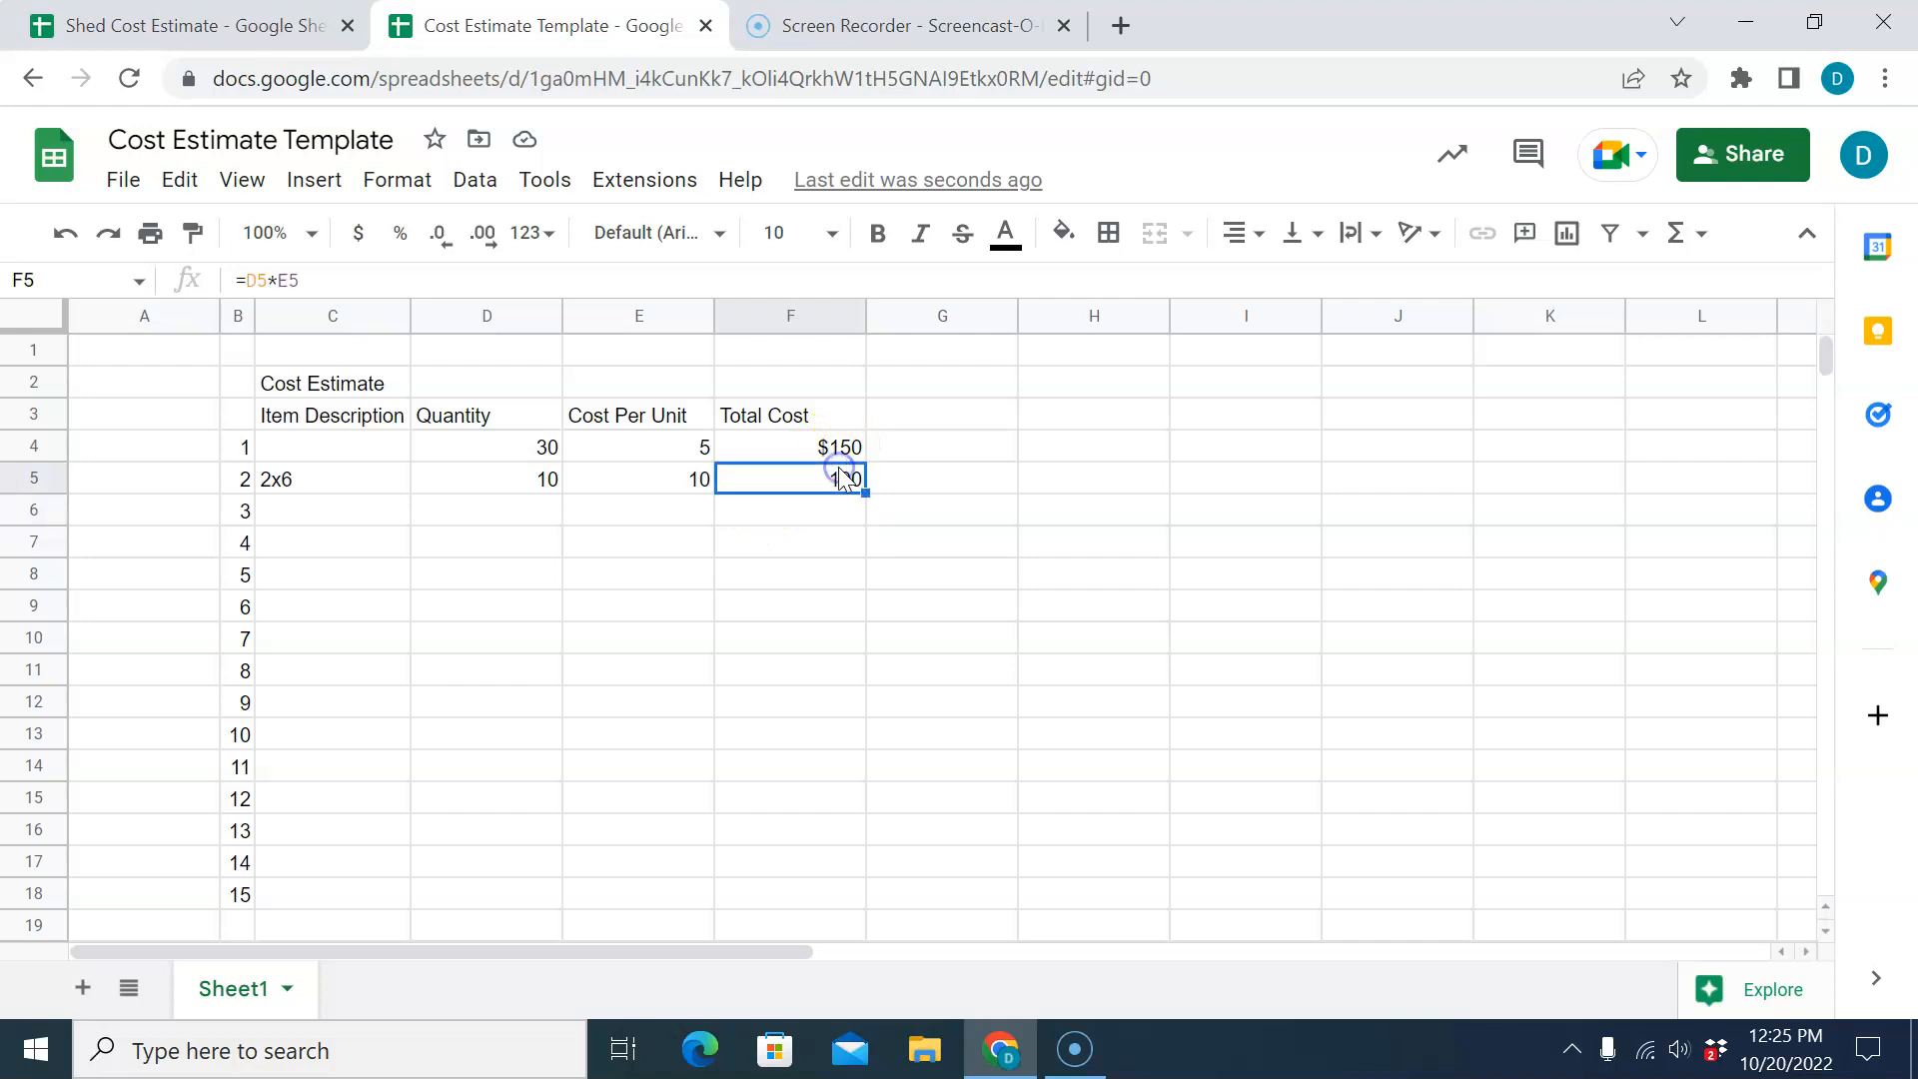
{"action": "key", "text": "Delete"}
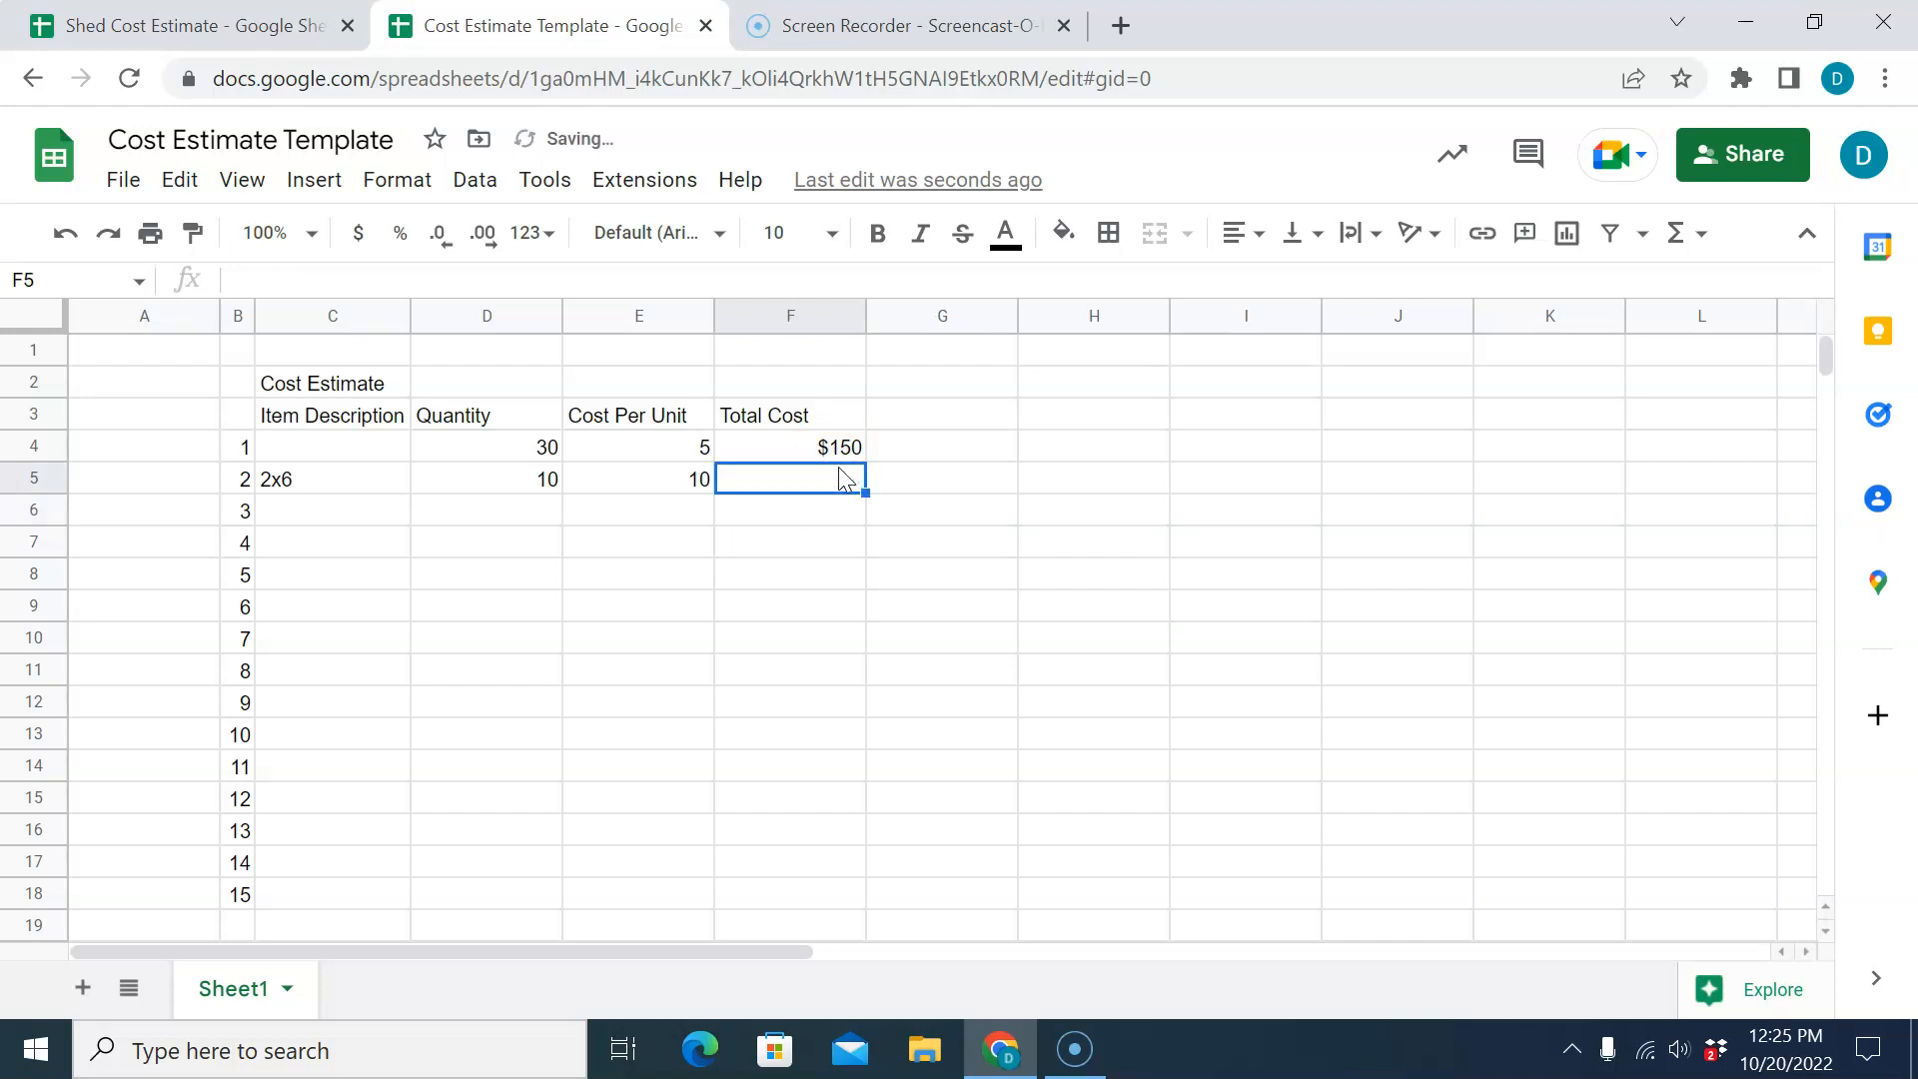
Fill the total cost formula from F4 down through F18 for all 15 item rows.
{"action": "left_click", "coordinate": [845, 449]}
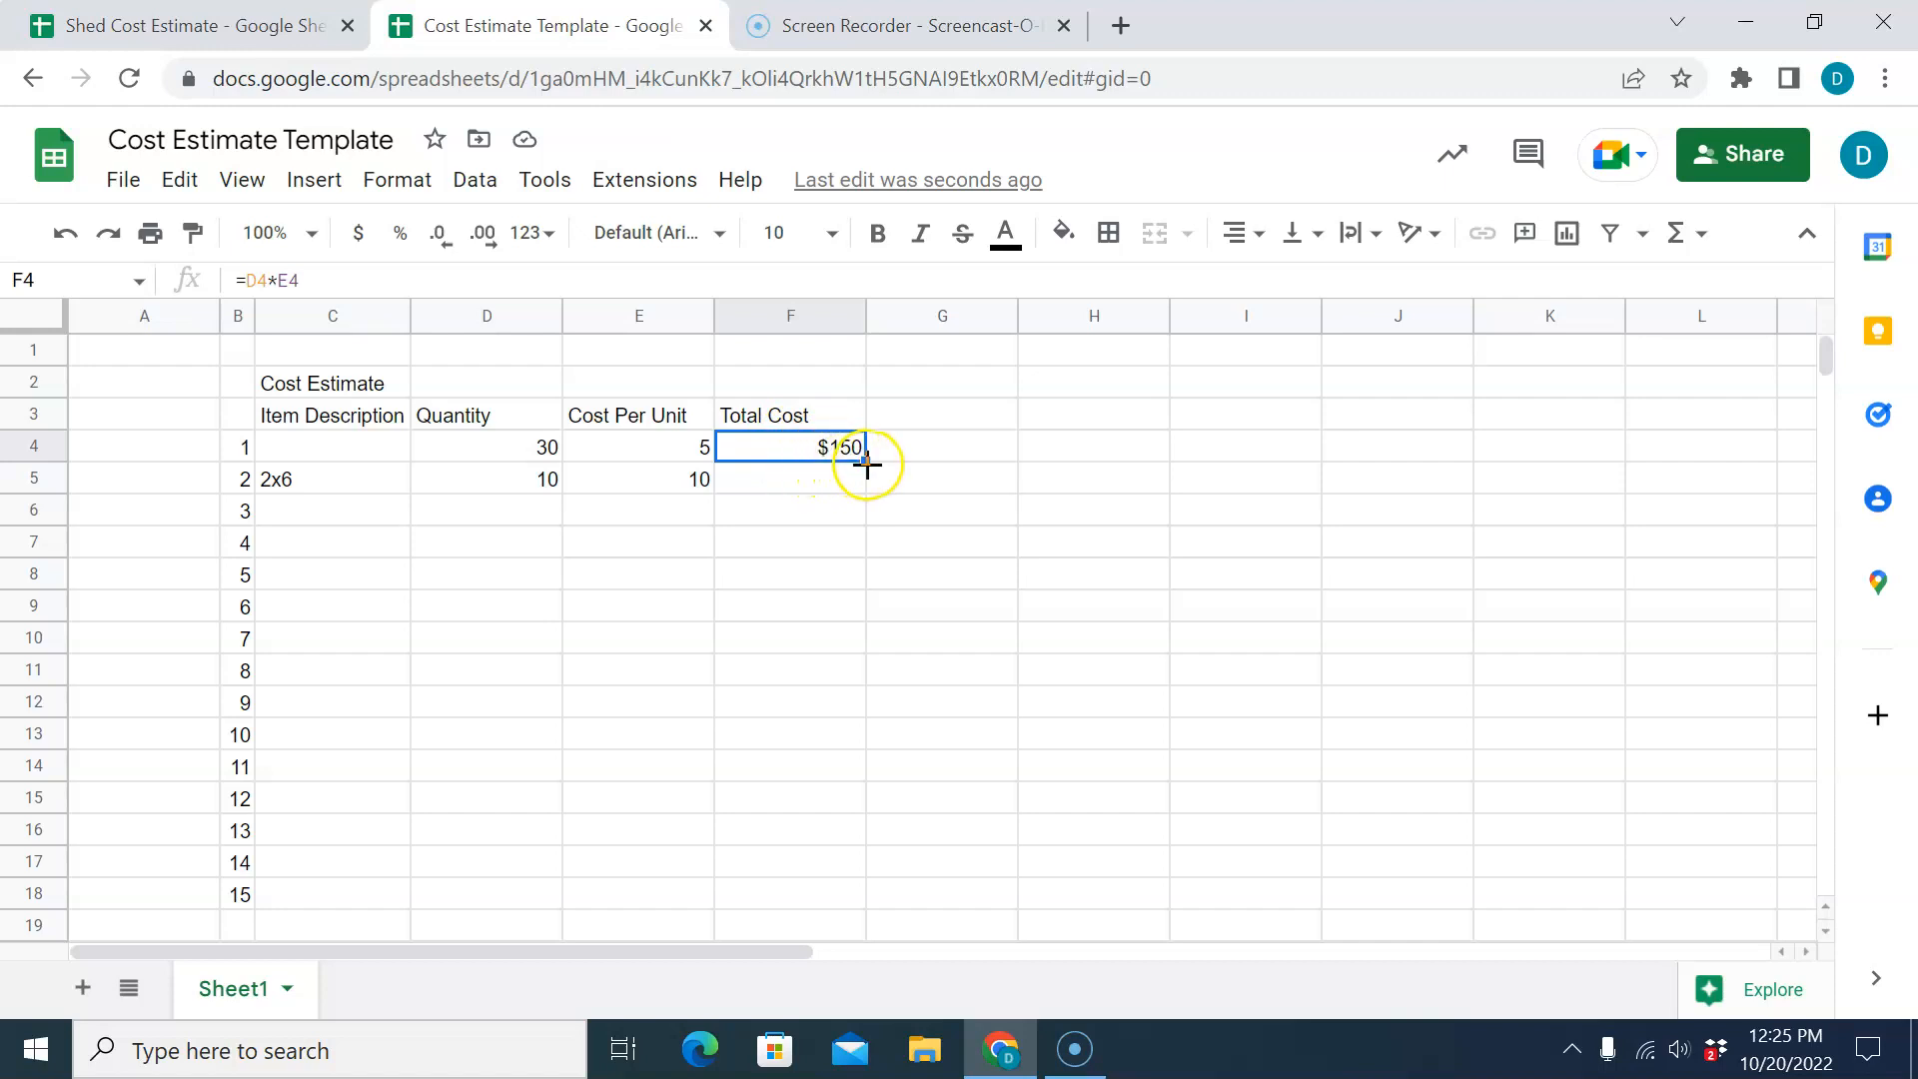
{"action": "left_click_drag", "start_coordinate": [866, 462], "coordinate": [842, 897]}
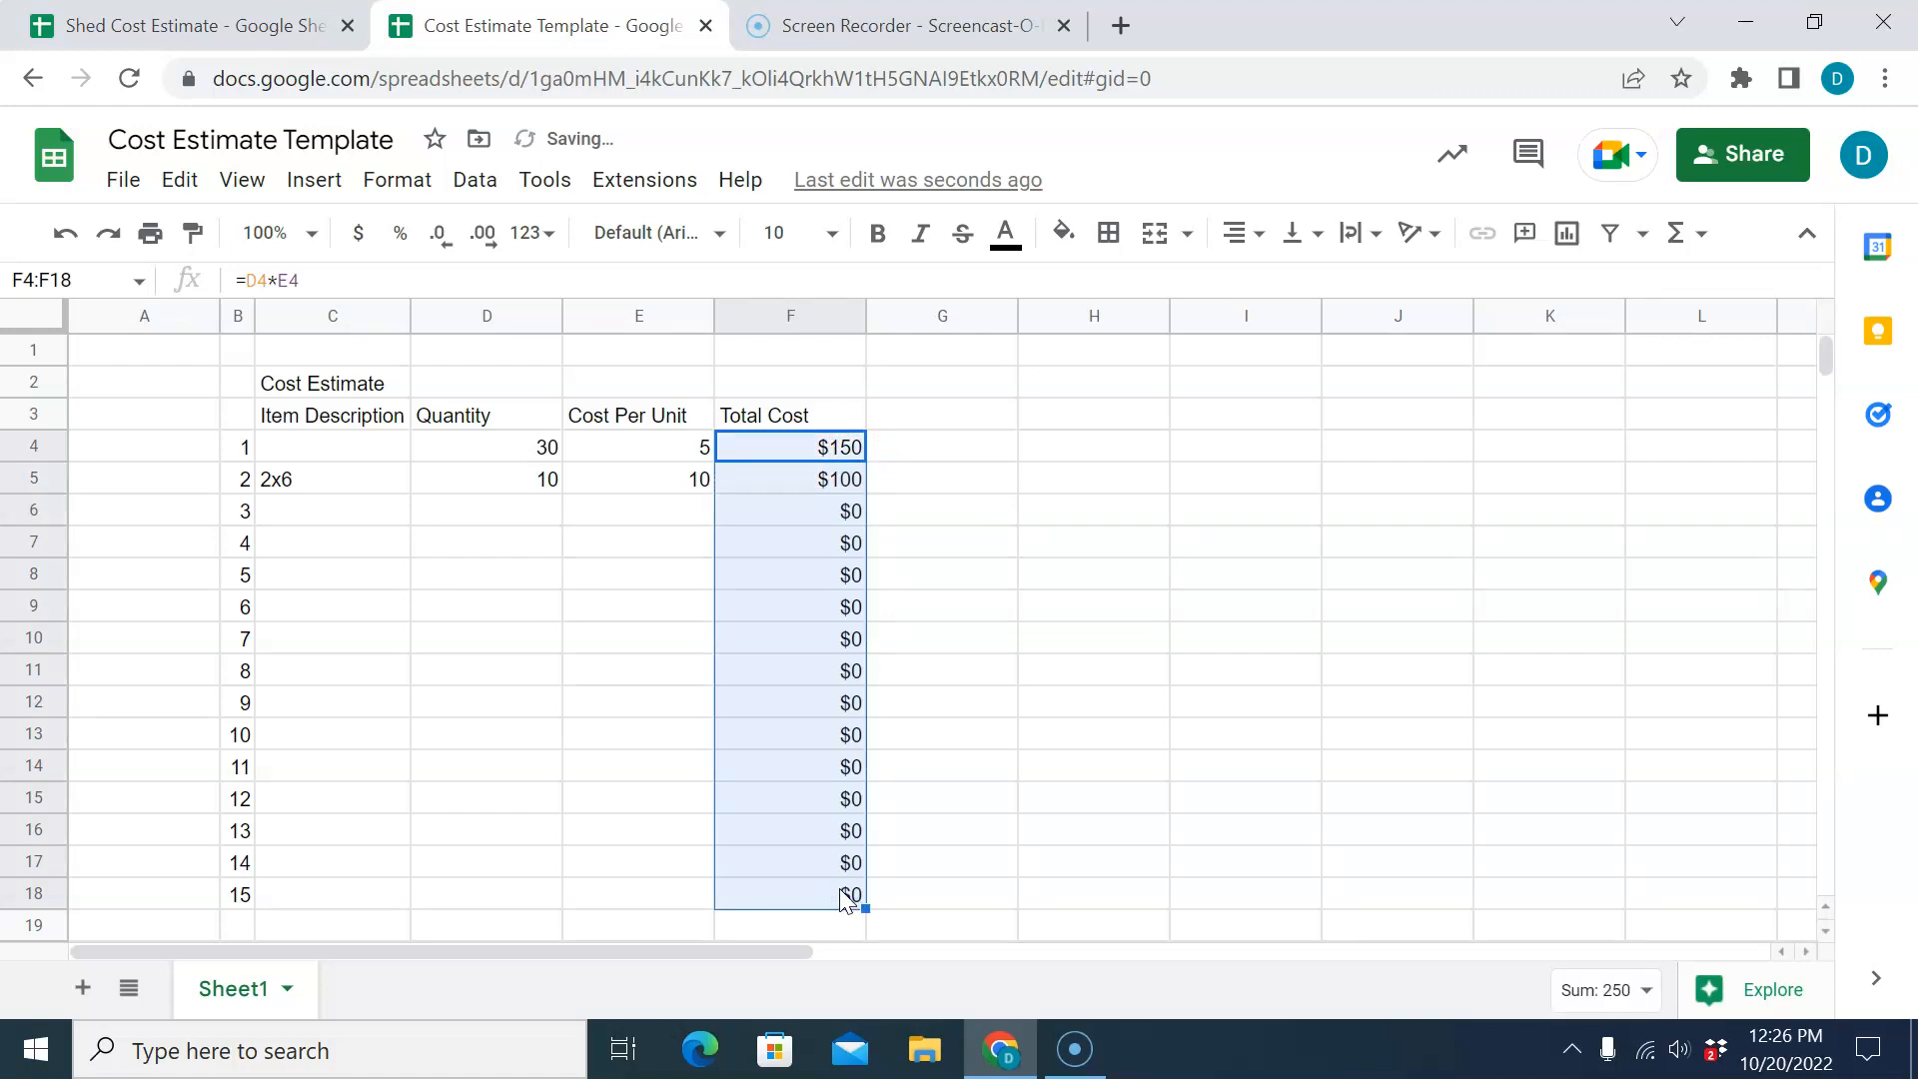
{"action": "key", "text": "Return"}
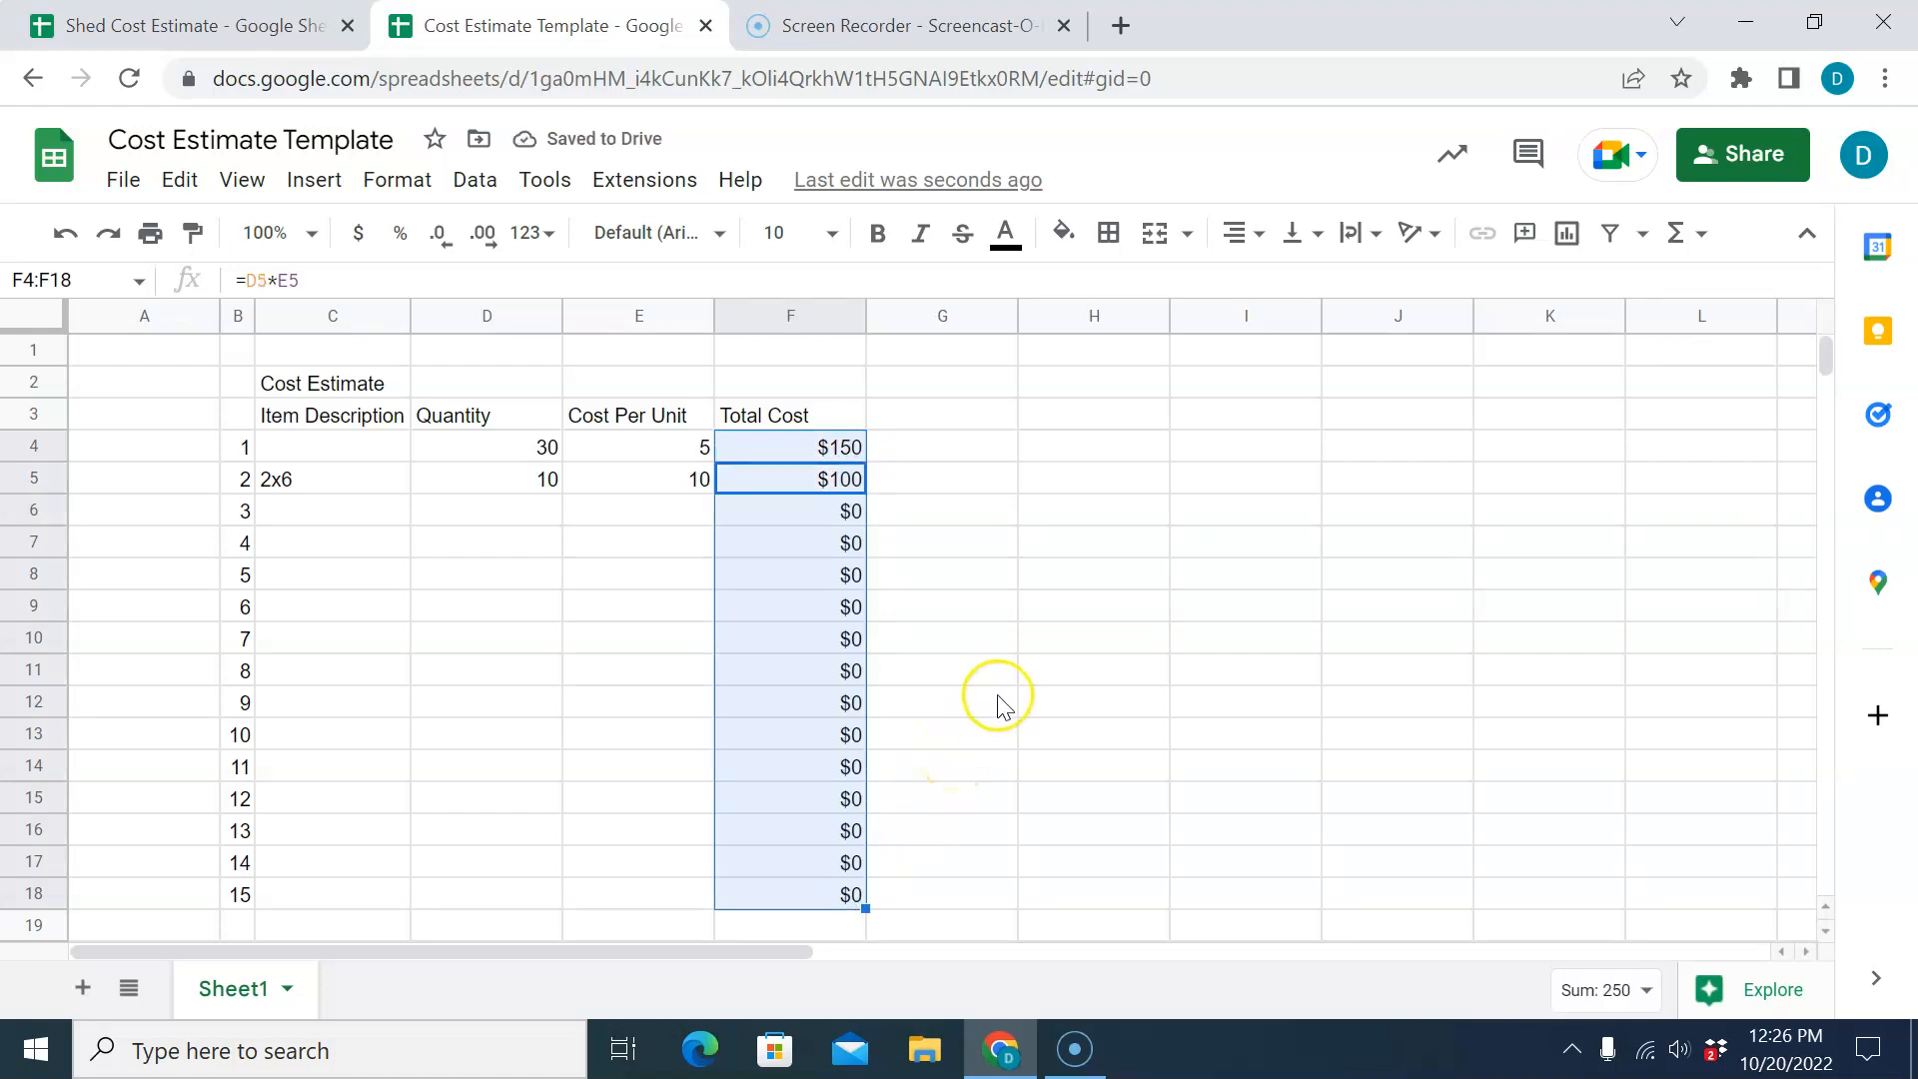
{"action": "left_click", "coordinate": [999, 702]}
{"action": "left_click", "coordinate": [825, 828]}
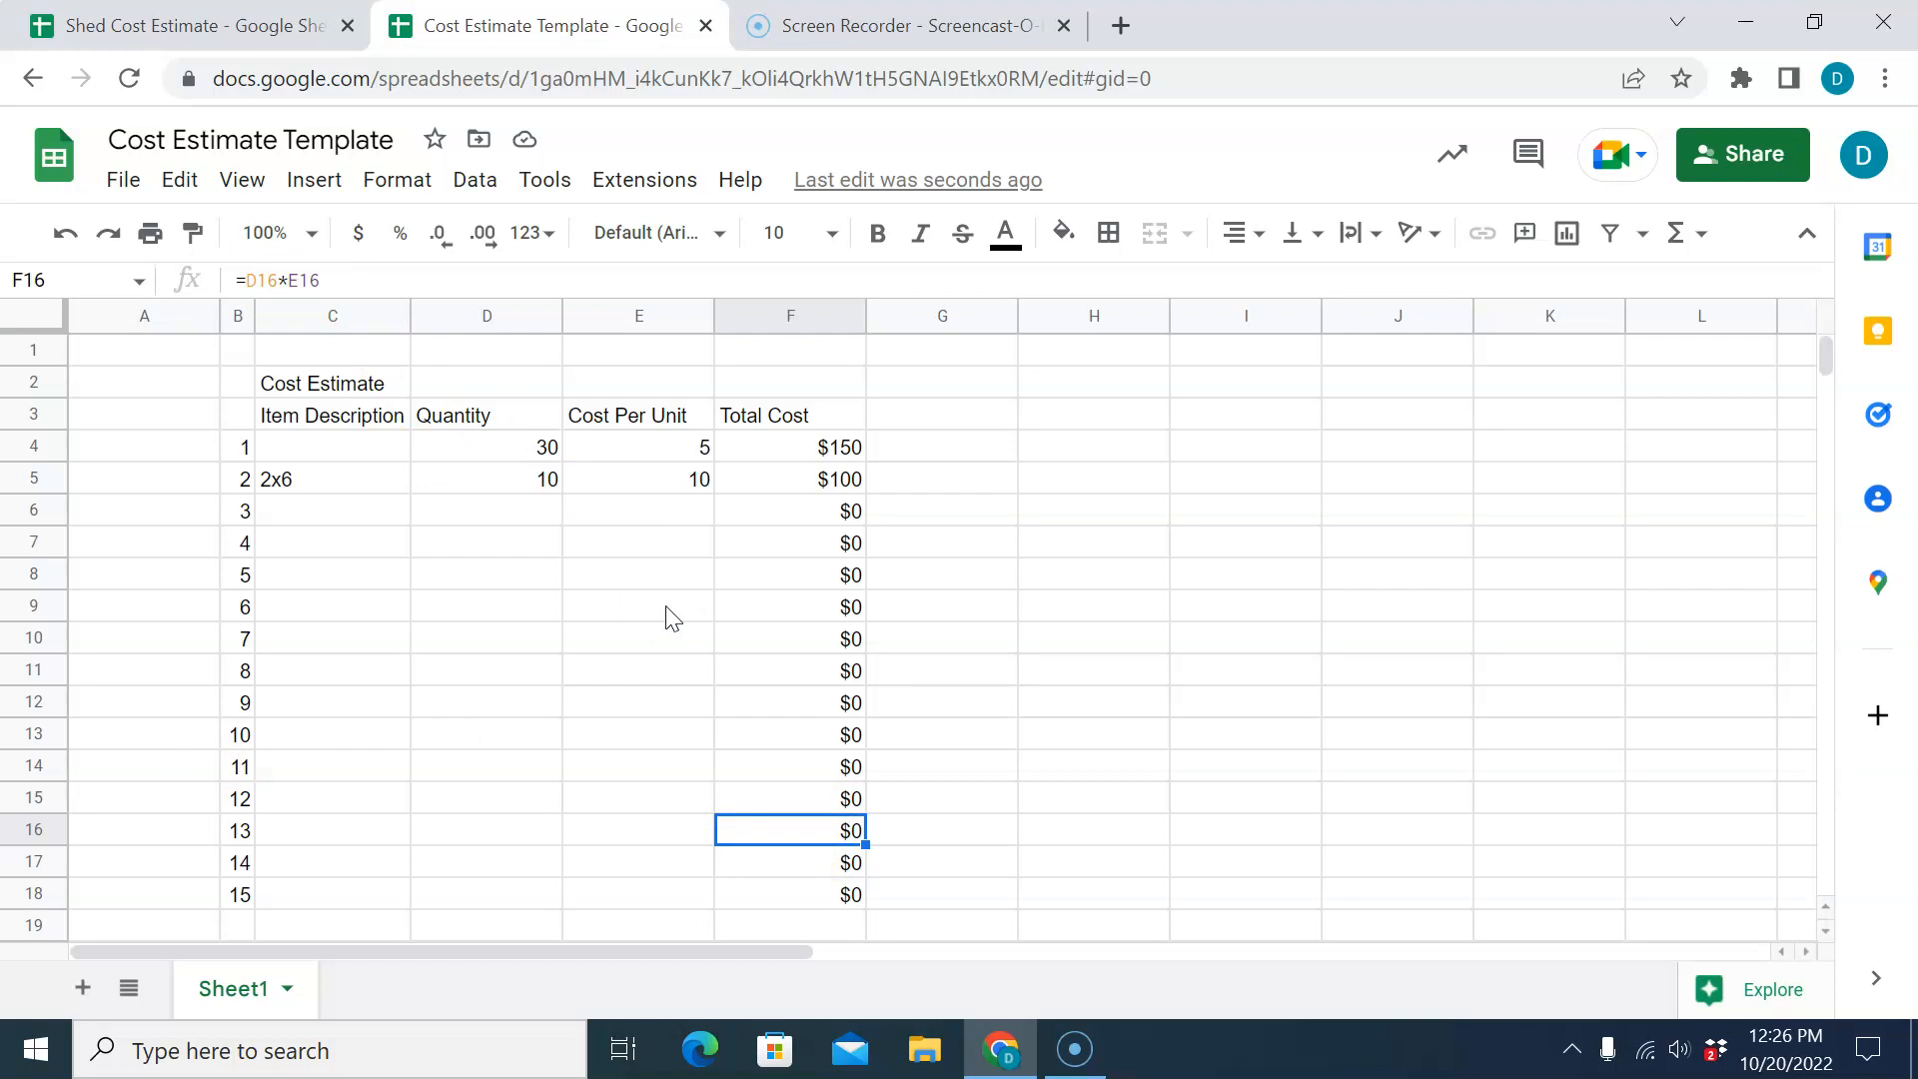
{"action": "left_click", "coordinate": [799, 925]}
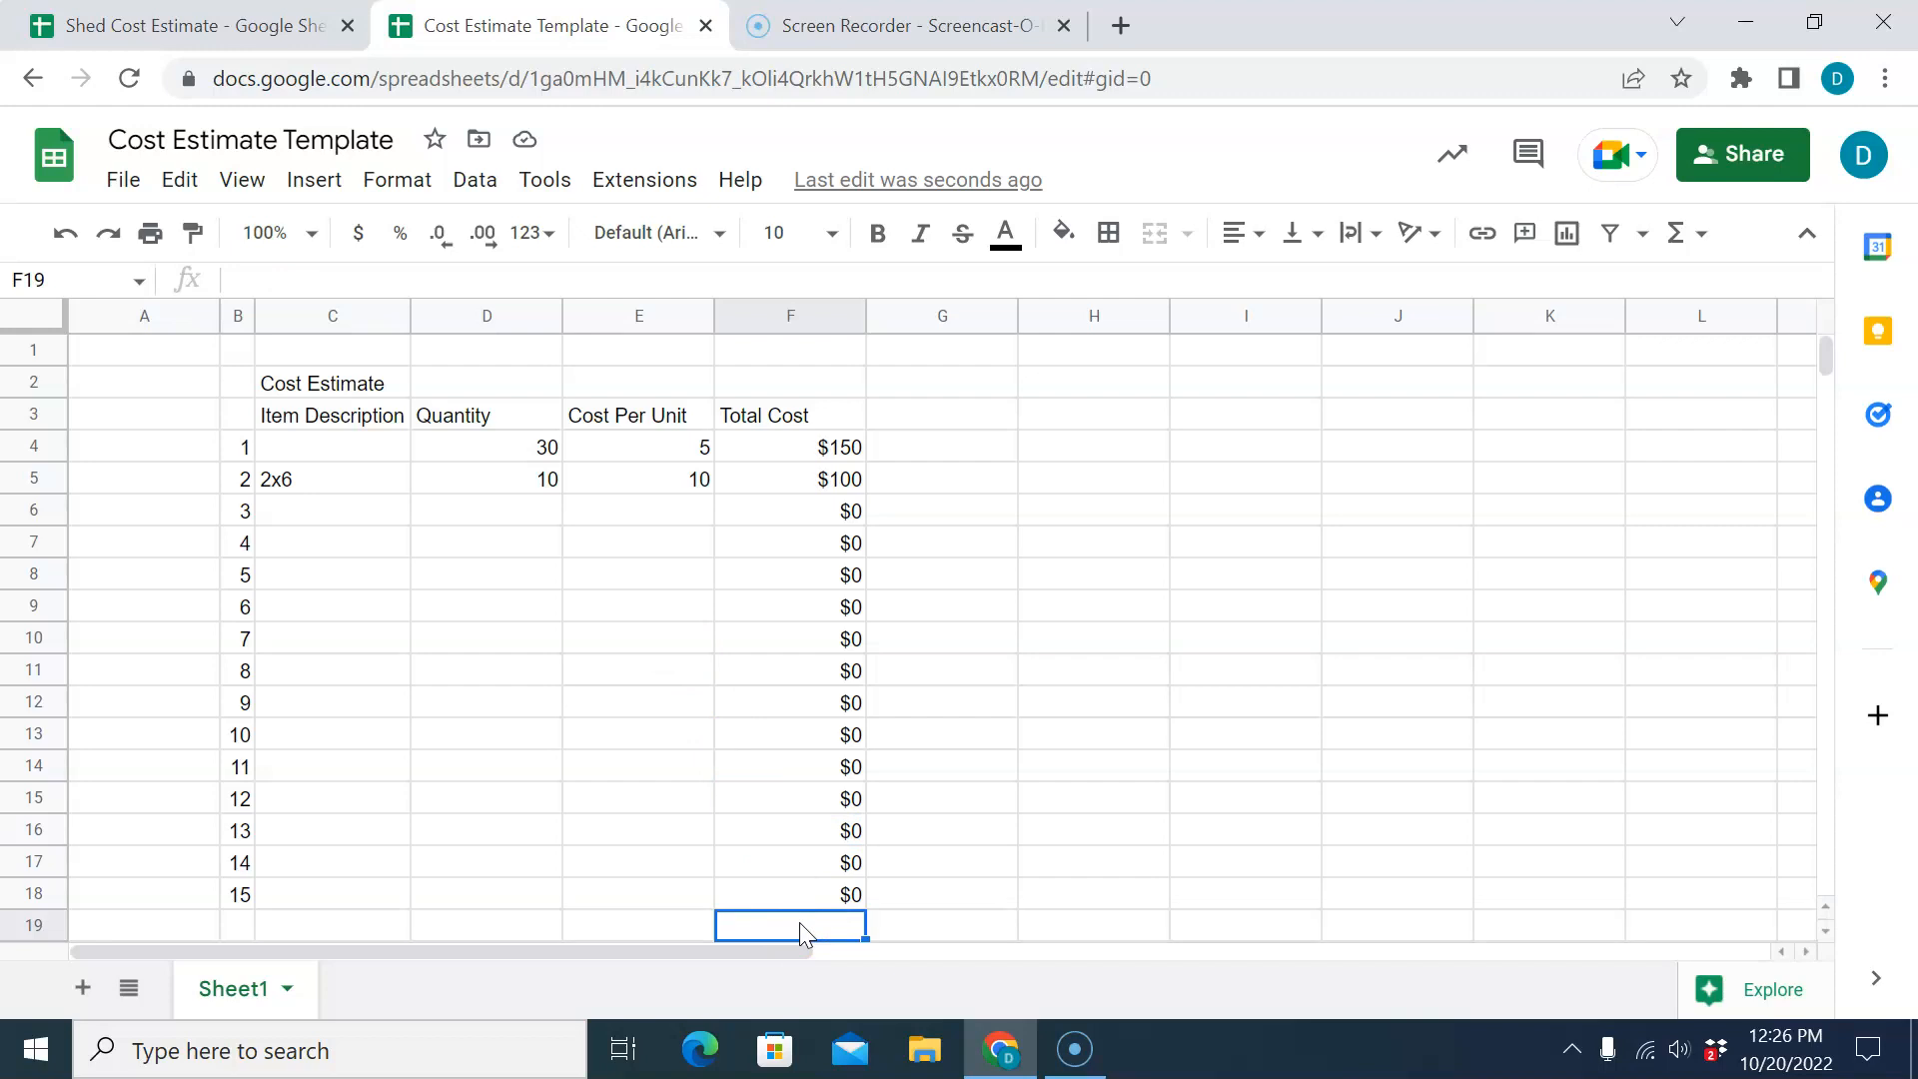
Enter 2x4 as the first item's description in C4.
{"action": "left_click", "coordinate": [378, 450]}
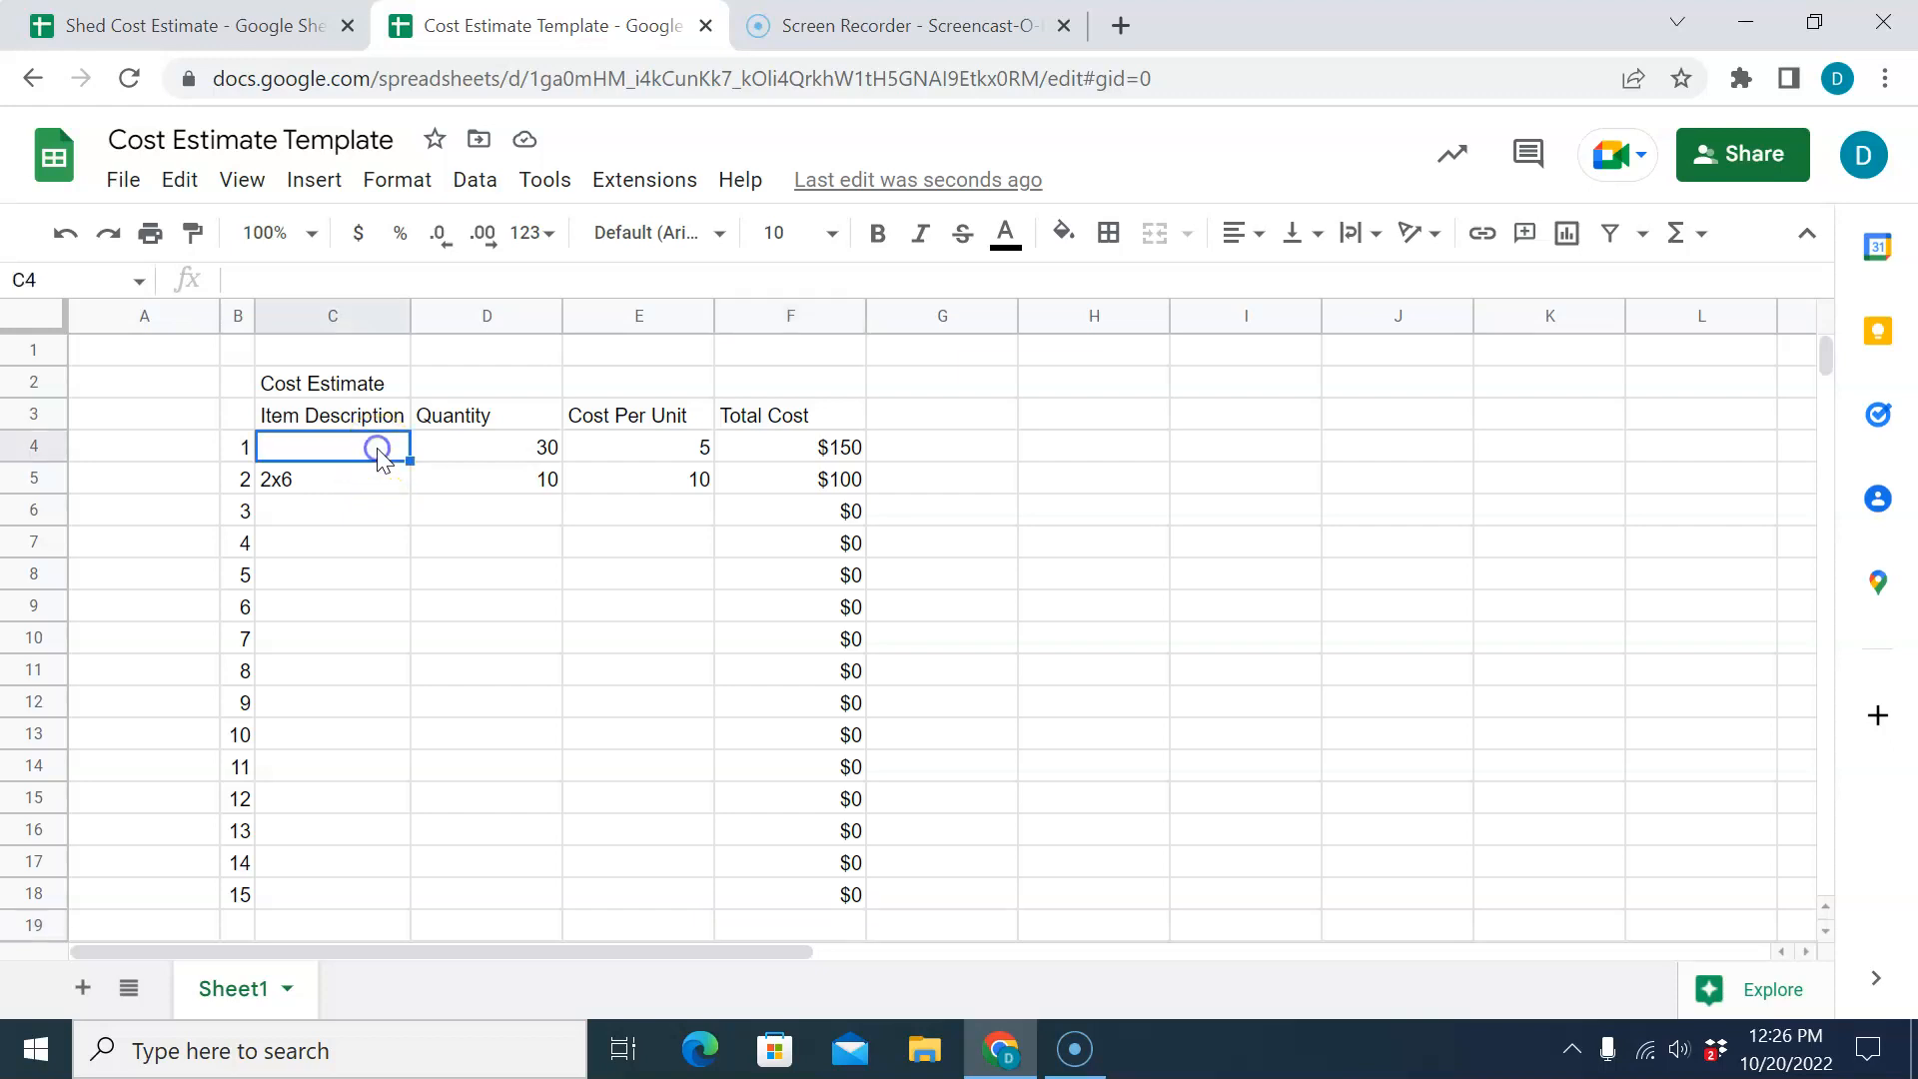
{"action": "type", "text": "2x4"}
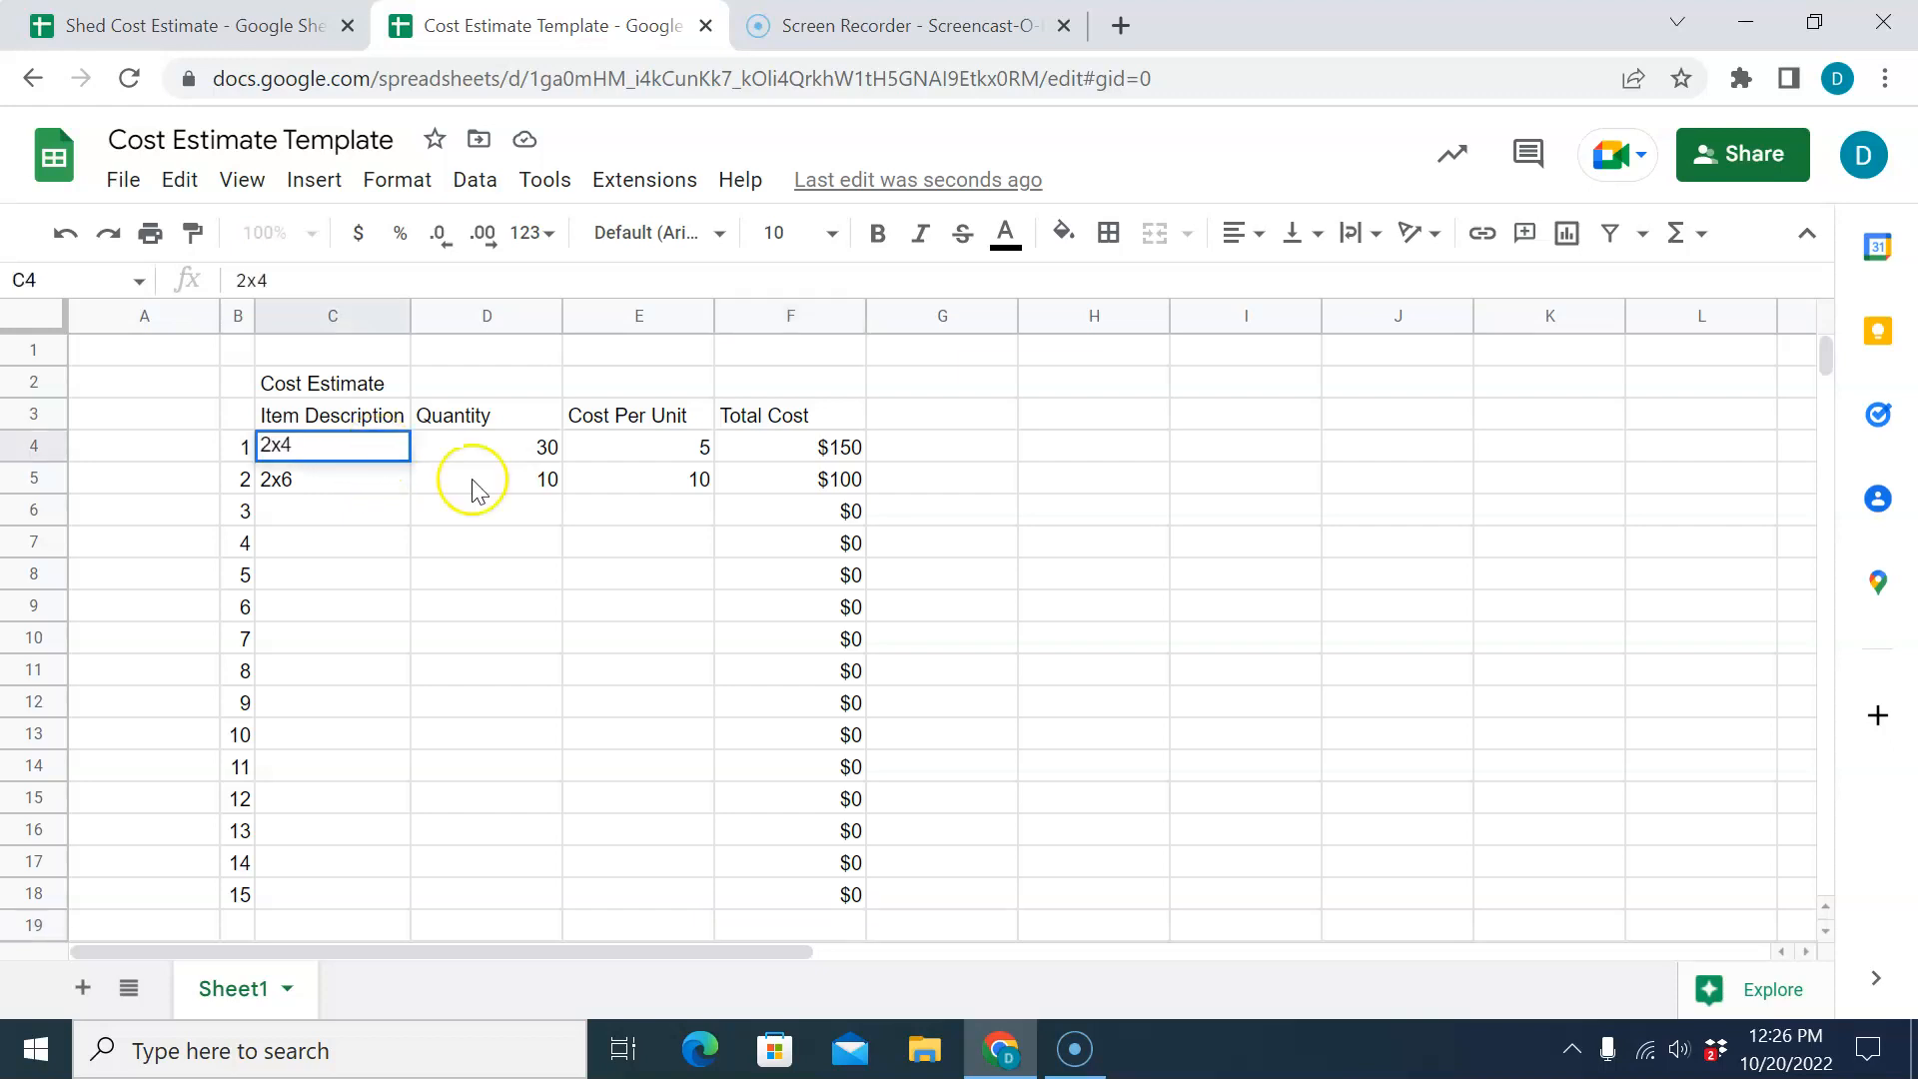
{"action": "left_click", "coordinate": [1075, 573]}
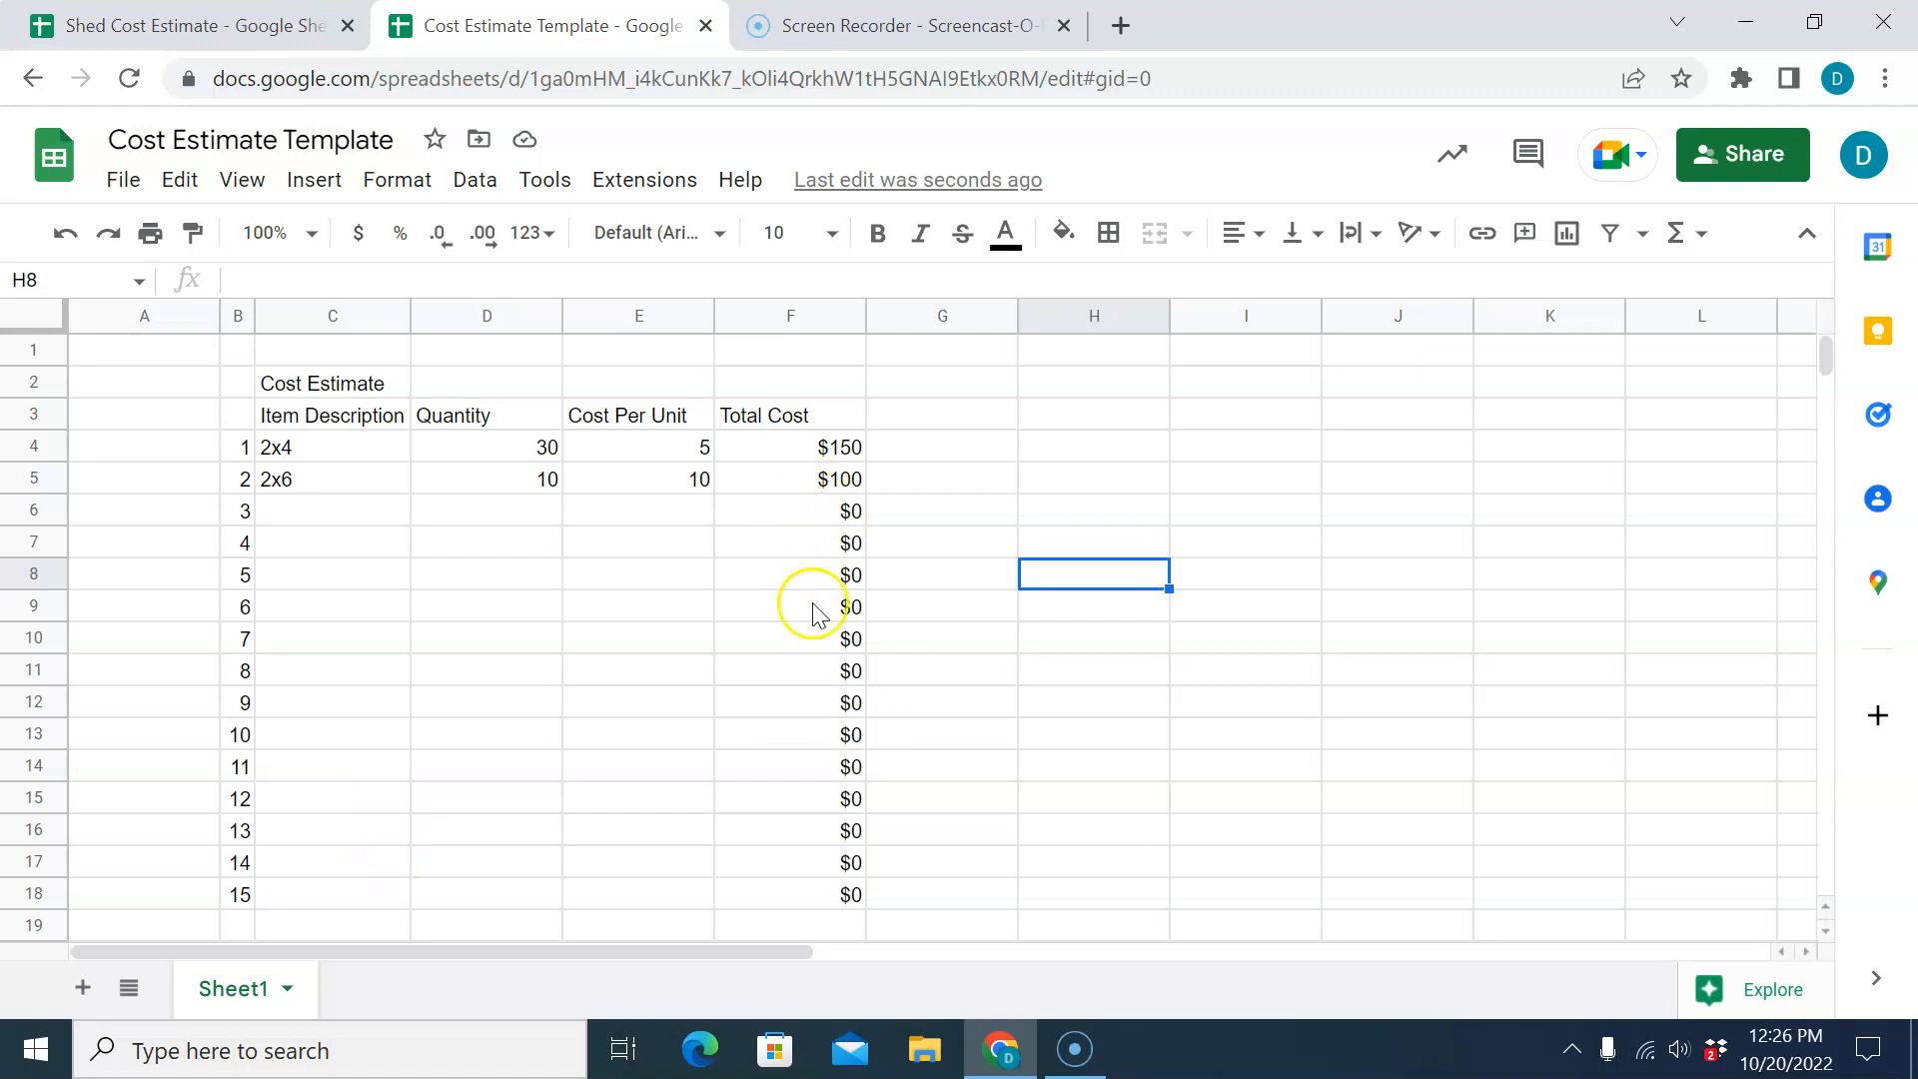
Begin a formula in F19, directly below the last item's total cost.
{"action": "left_click", "coordinate": [805, 922]}
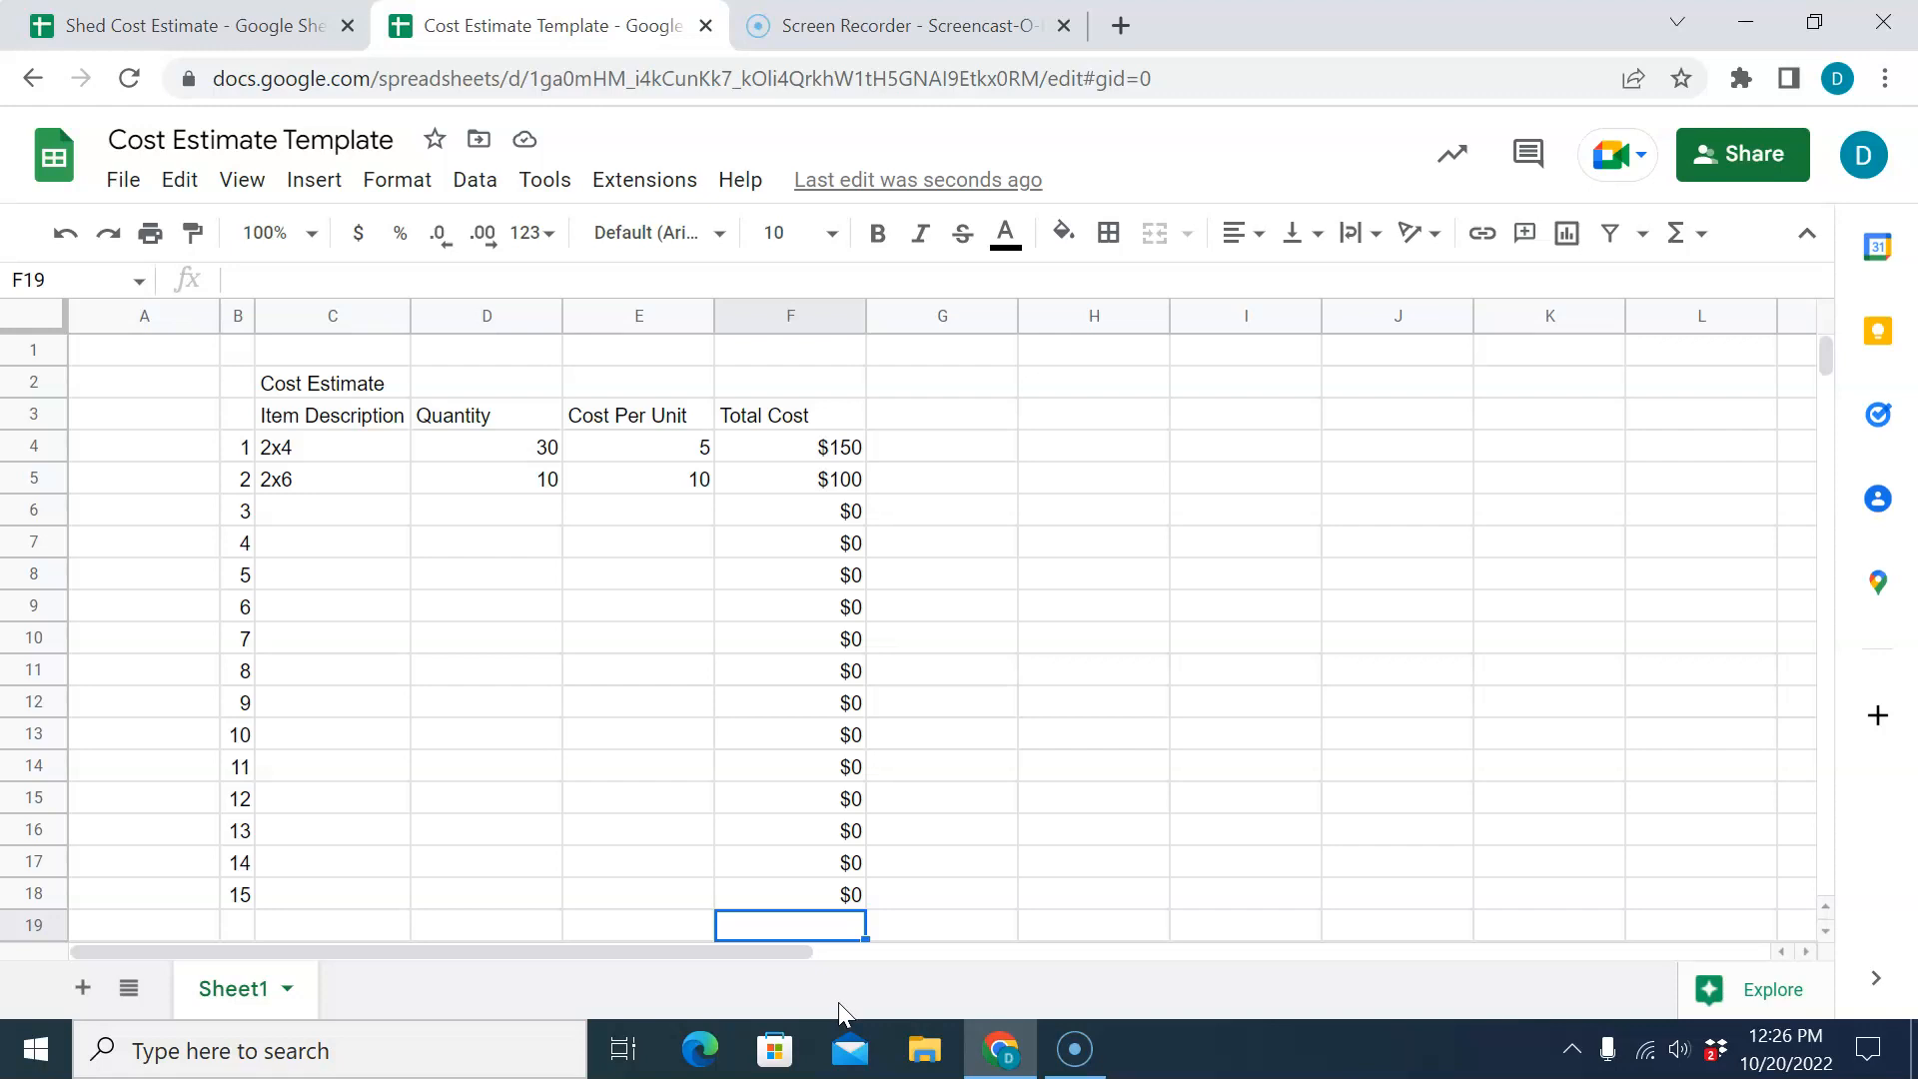
{"action": "type", "text": "="}
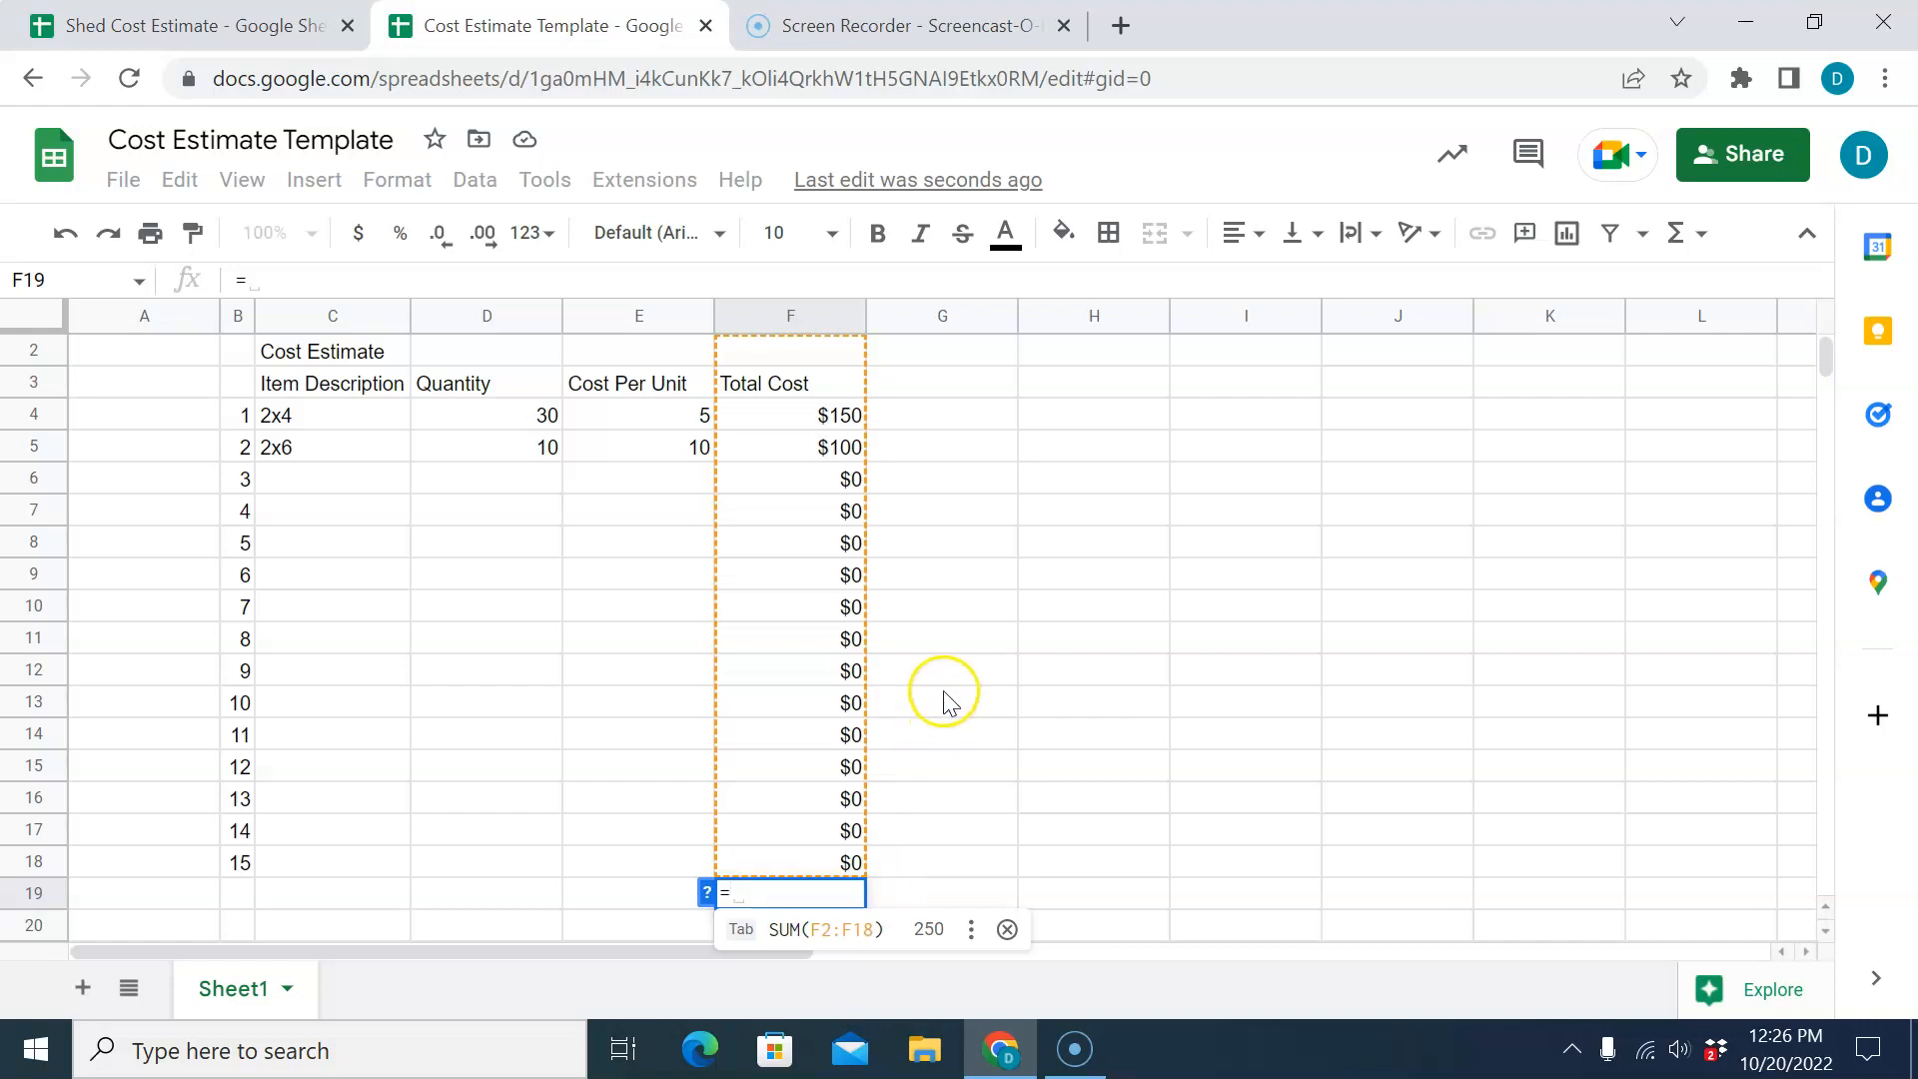
{"action": "left_click", "coordinate": [822, 416]}
{"action": "type", "text": "+"}
{"action": "left_click", "coordinate": [833, 446]}
{"action": "type", "text": "+"}
{"action": "key", "text": "BackSpace"}
{"action": "key", "text": "BackSpace"}
{"action": "key", "text": "BackSpace"}
{"action": "key", "text": "BackSpace"}
{"action": "key", "text": "BackSpace"}
{"action": "key", "text": "BackSpace"}
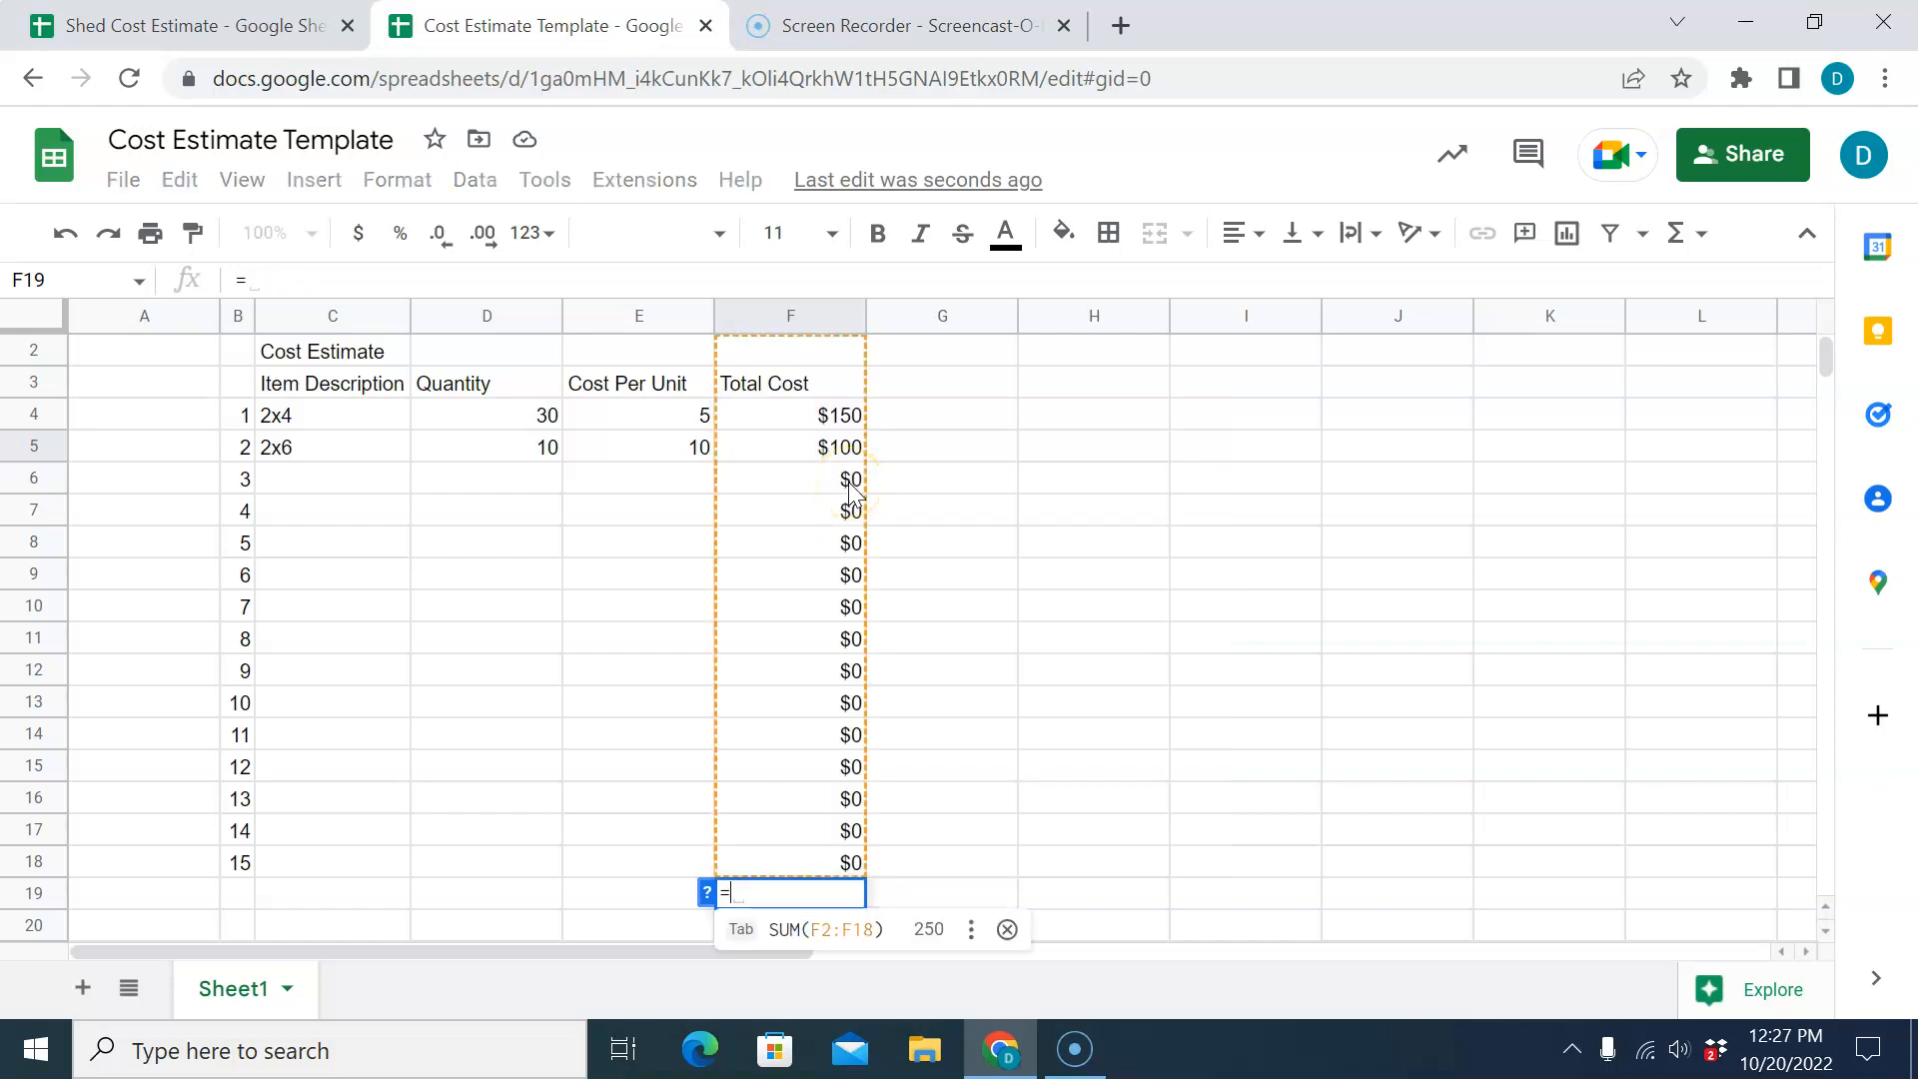
Complete the F19 formula as a SUM of the total costs in F4:F18.
{"action": "type", "text": "sum"}
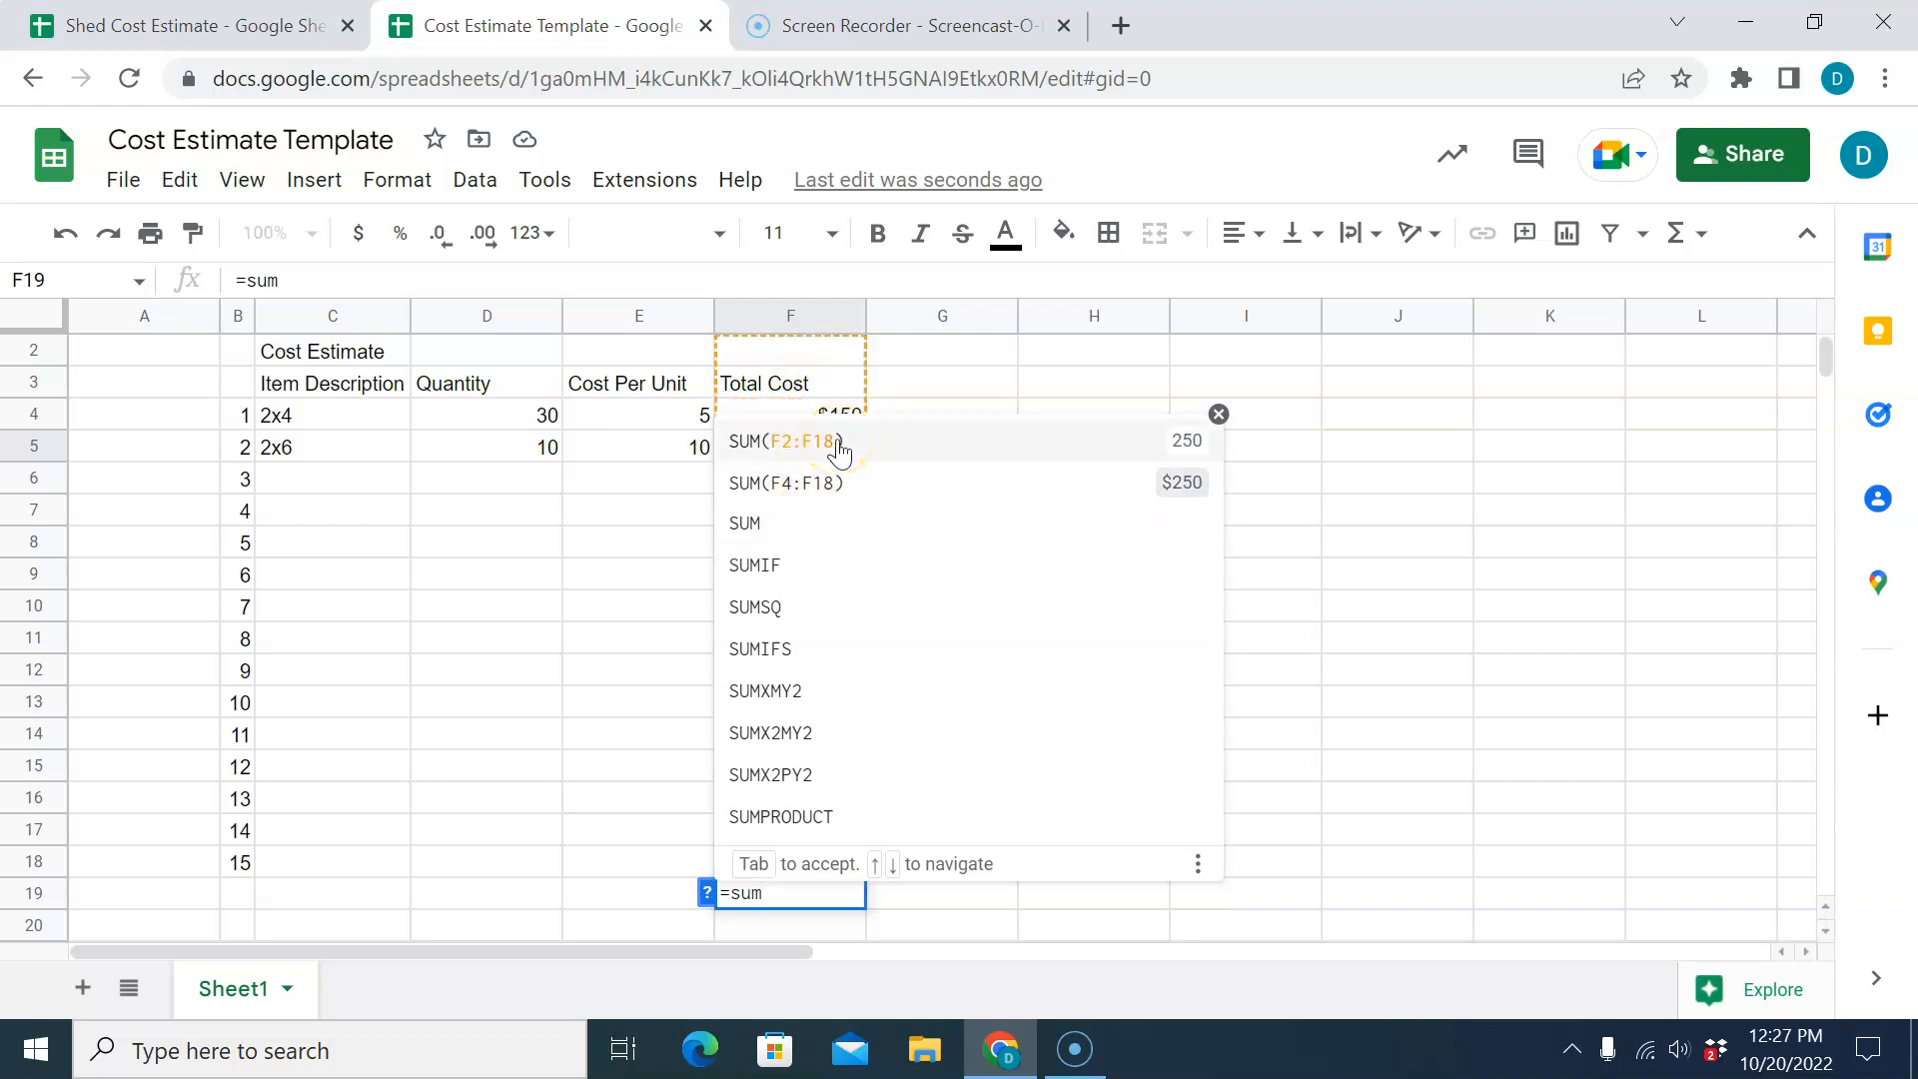
{"action": "left_click", "coordinate": [818, 535]}
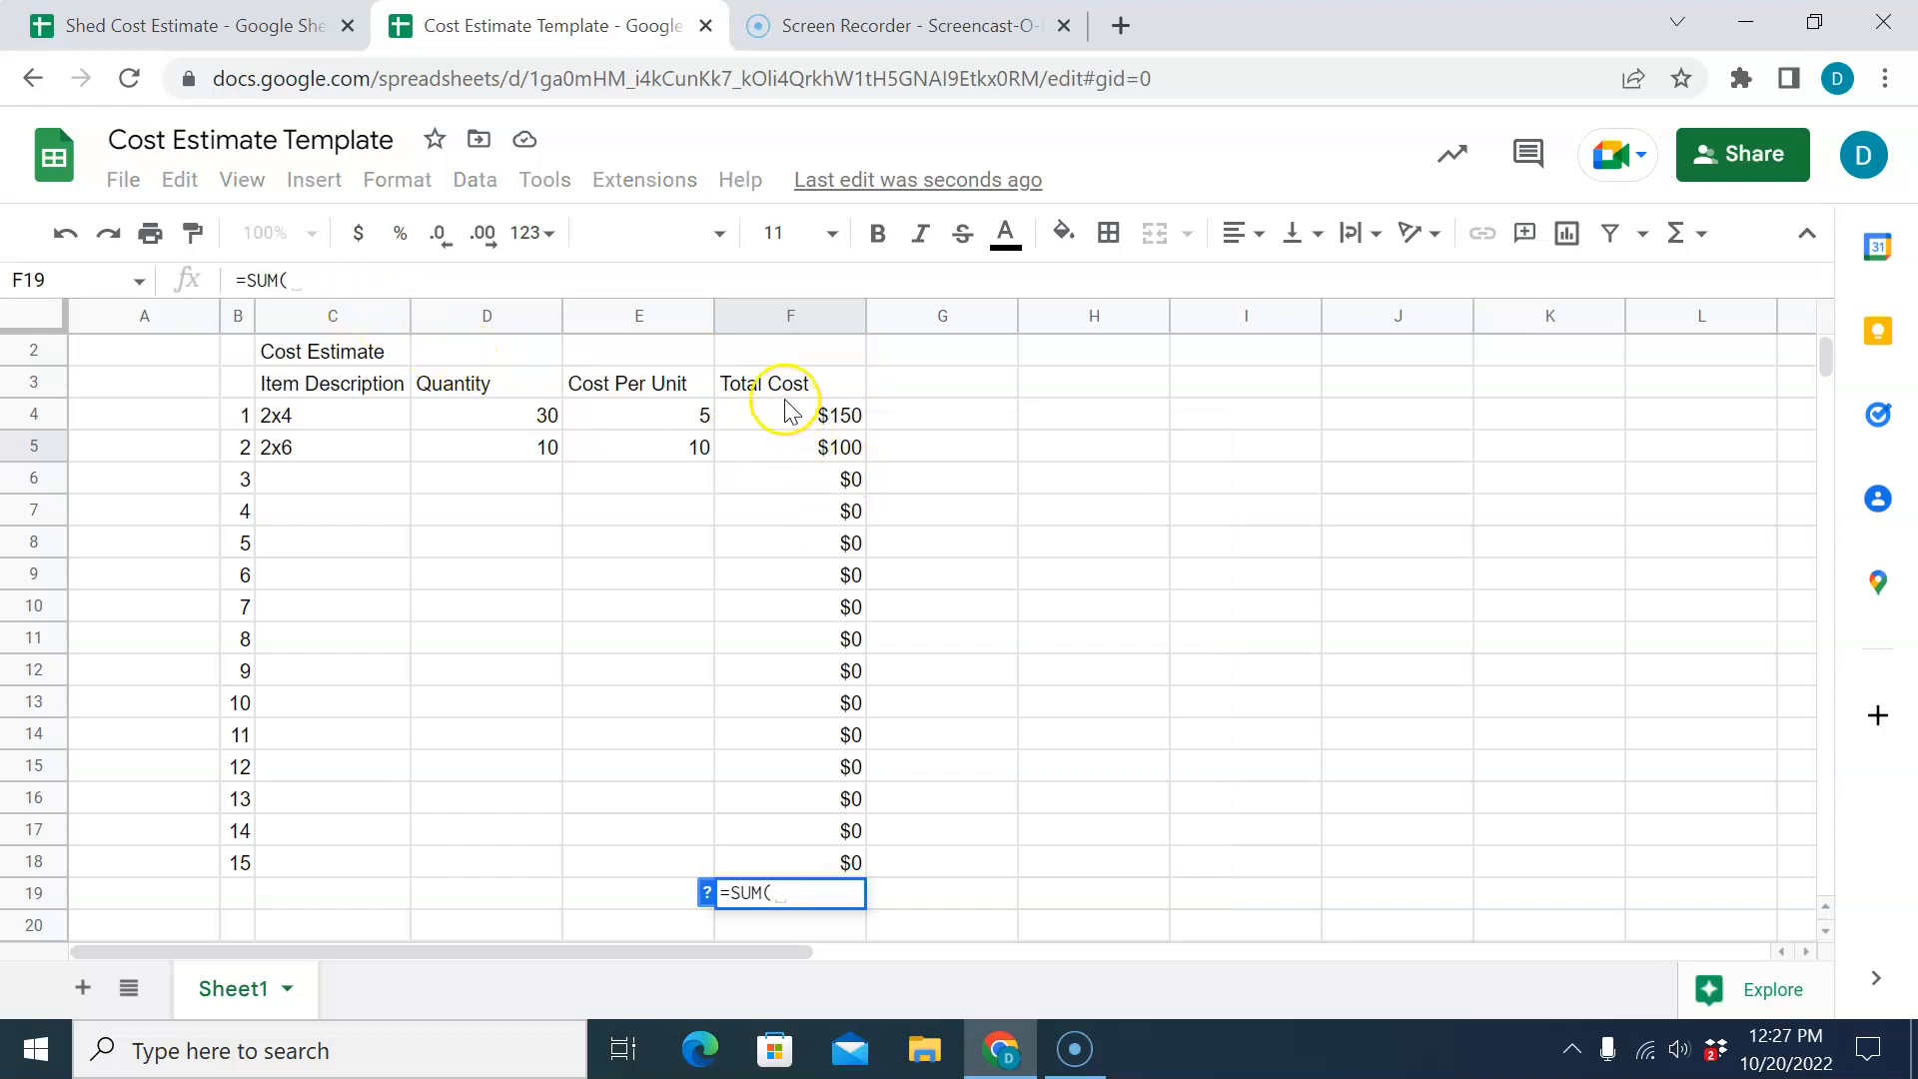
{"action": "left_click_drag", "start_coordinate": [777, 414], "coordinate": [817, 863]}
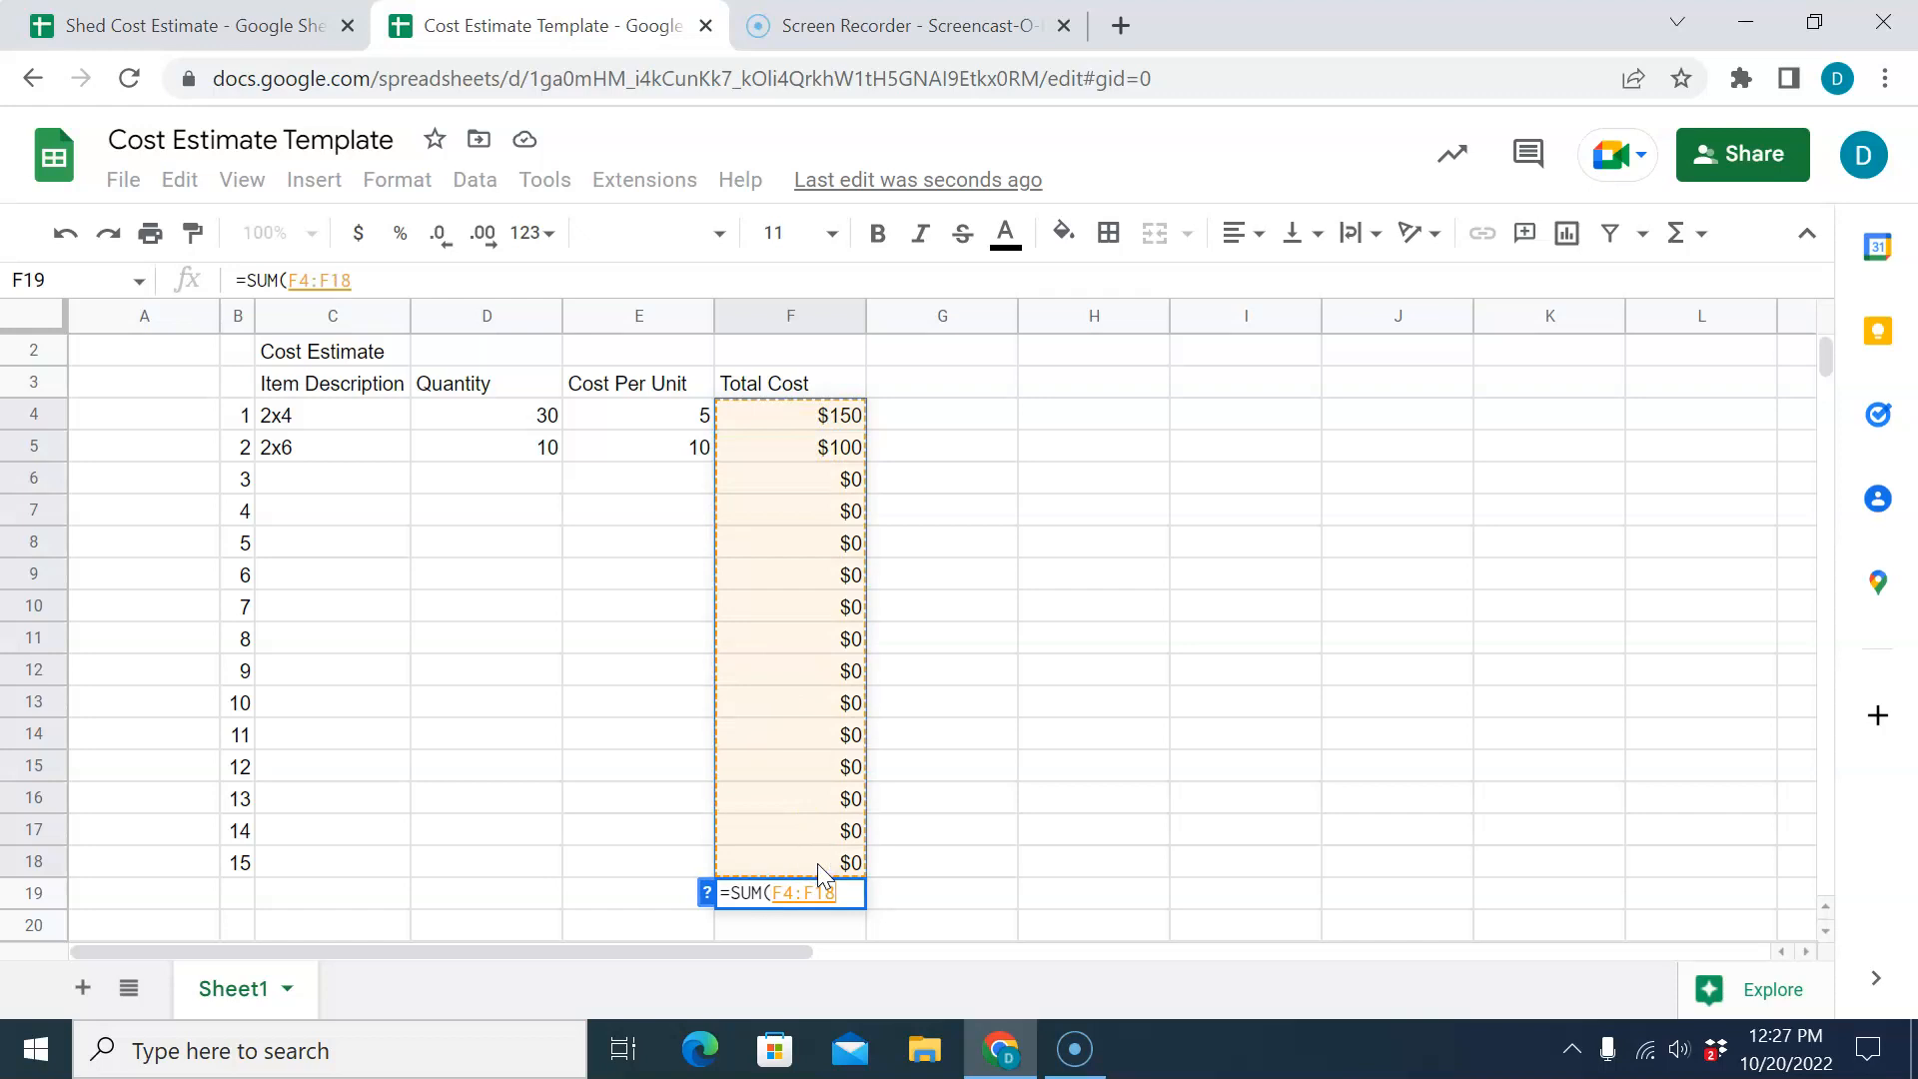
{"action": "key", "text": "Return"}
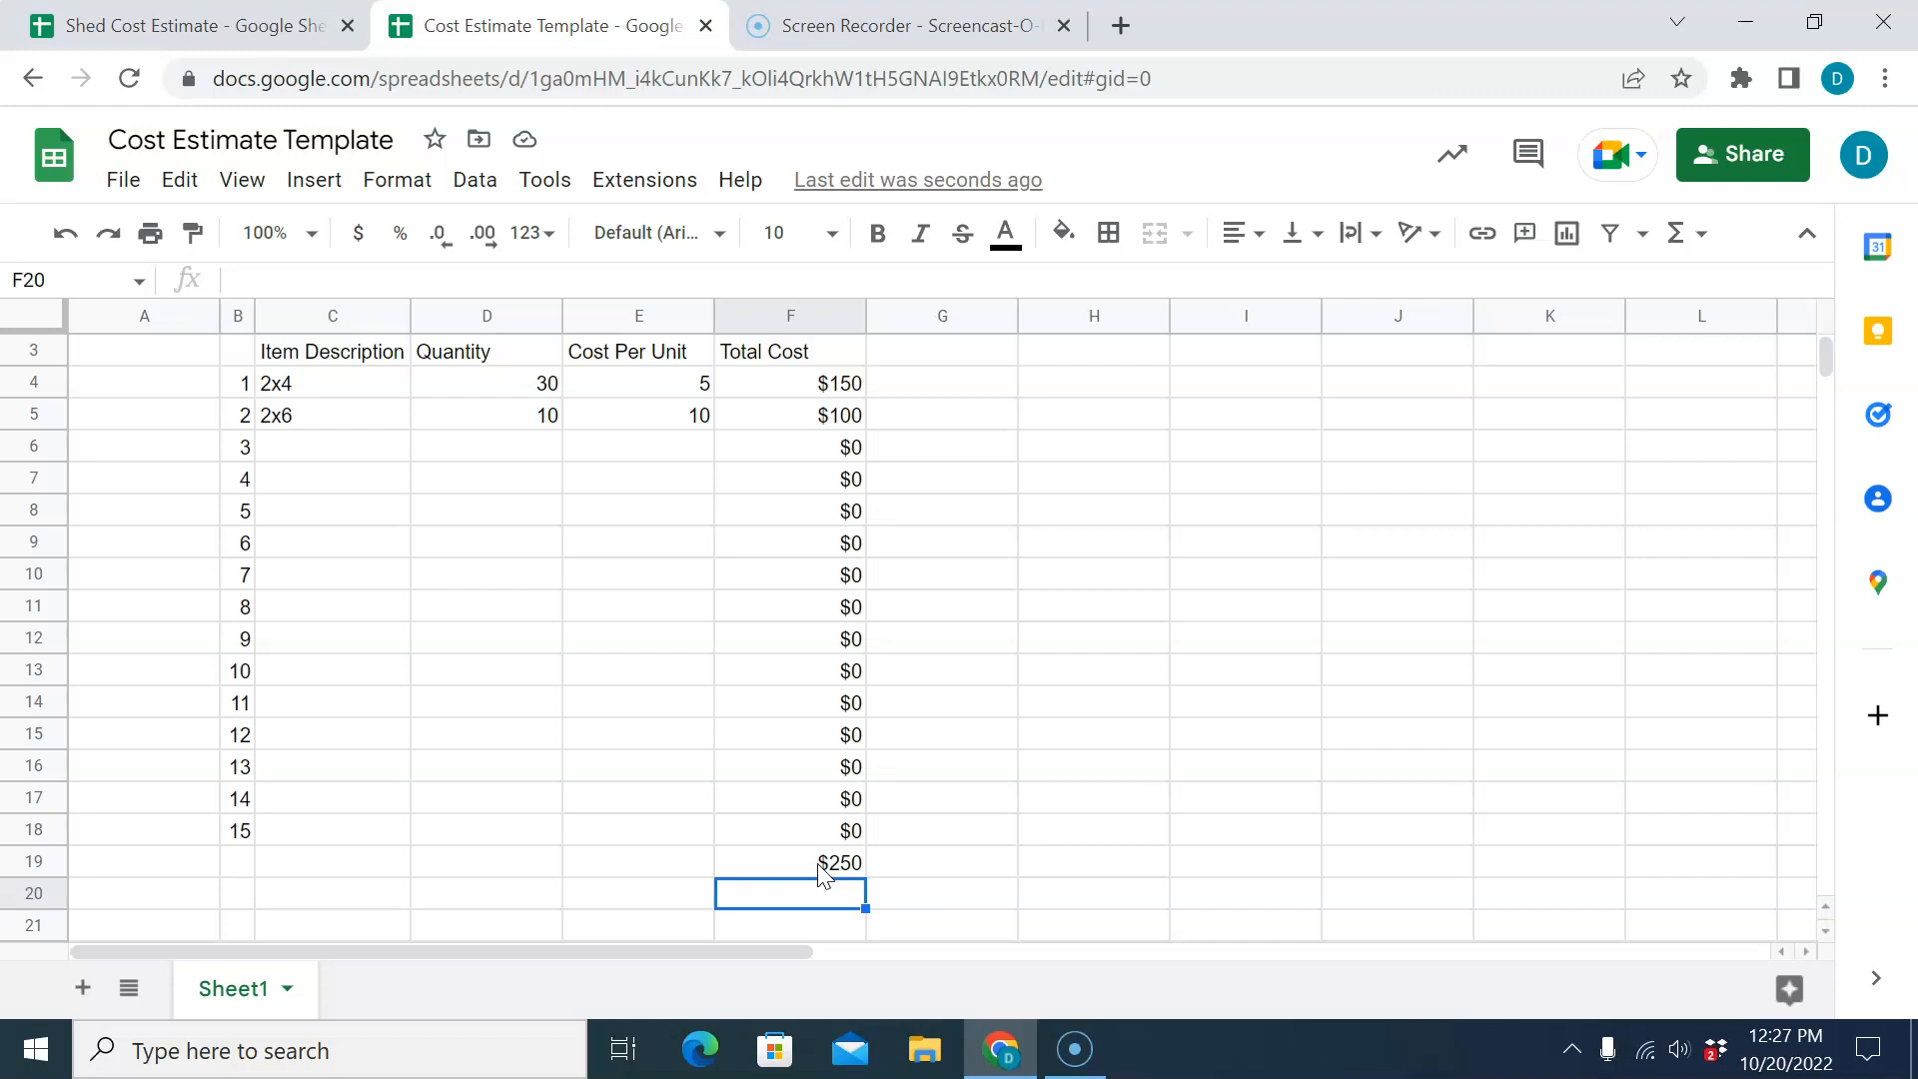
Check the Shed Cost Estimate sheet as a layout reference and apply all borders to the template's range B2:F19.
{"action": "left_click", "coordinate": [250, 25]}
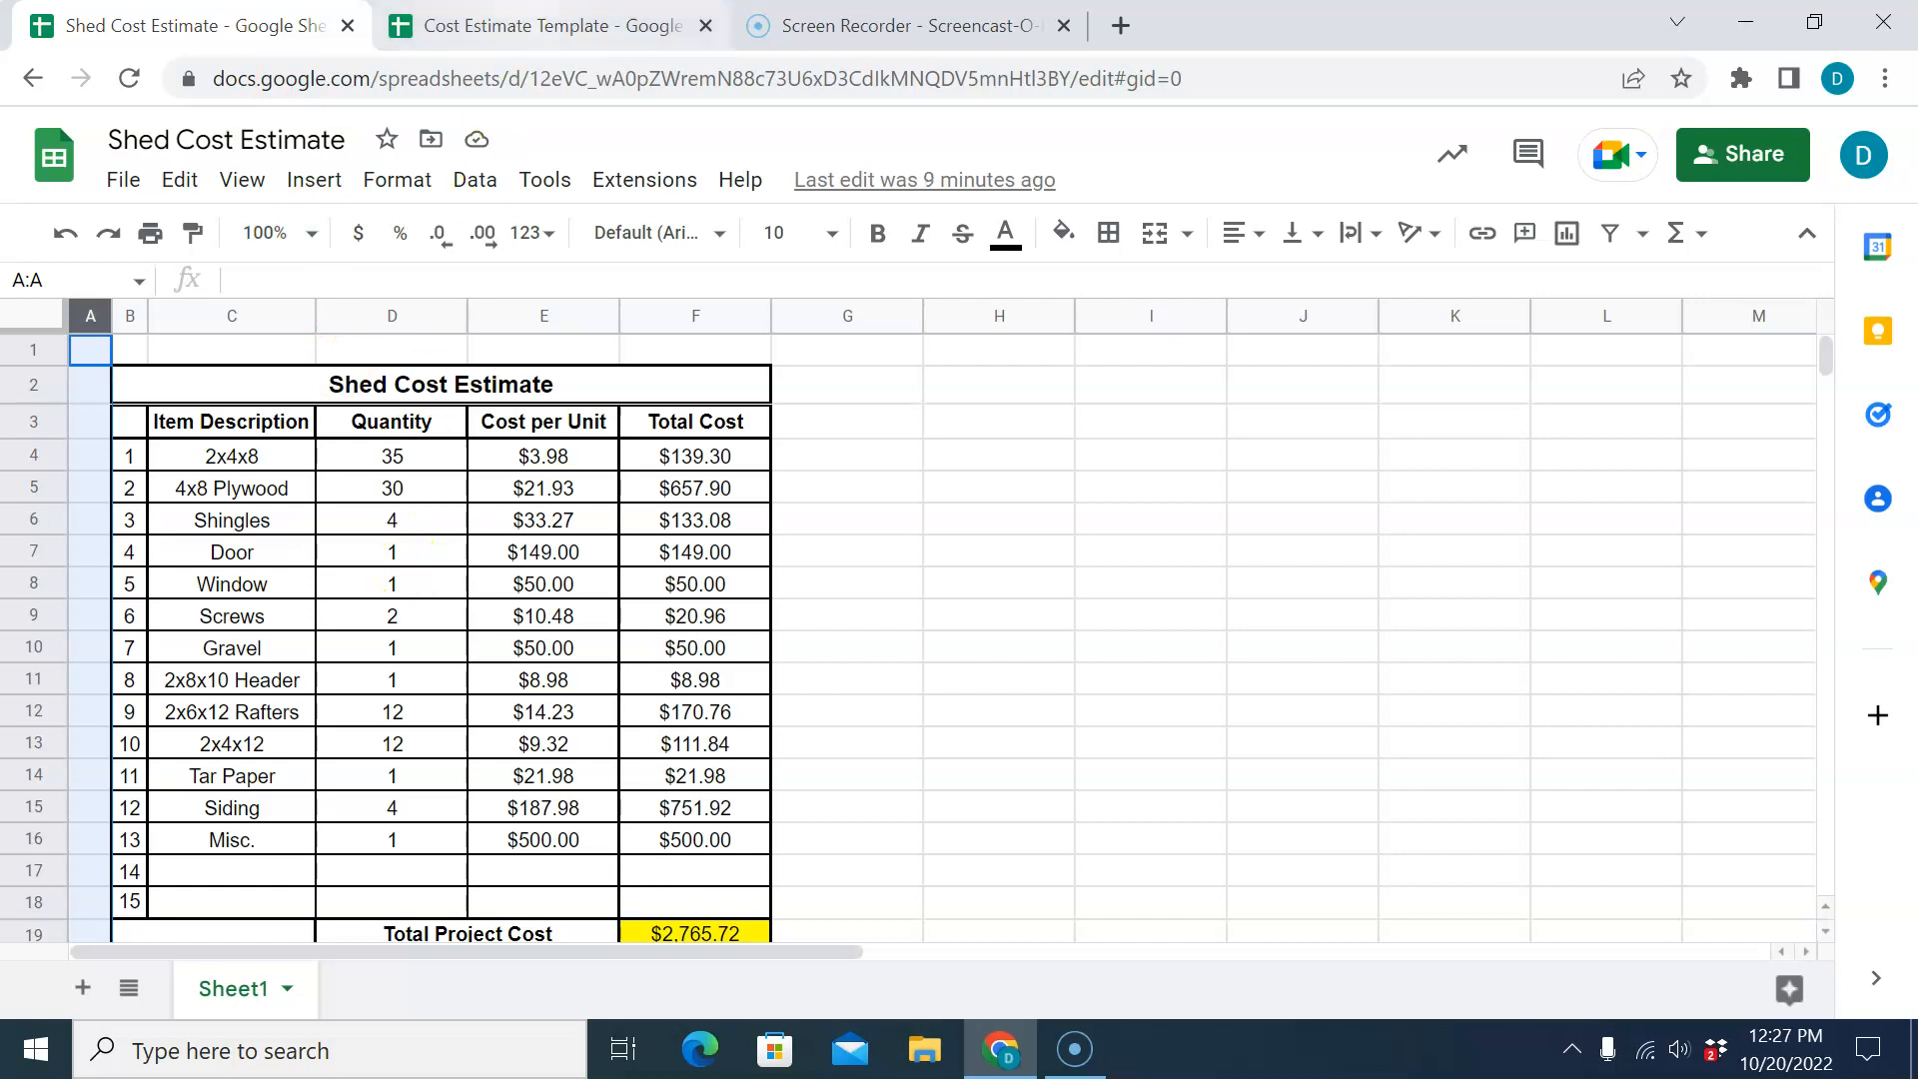
{"action": "left_click", "coordinate": [524, 12]}
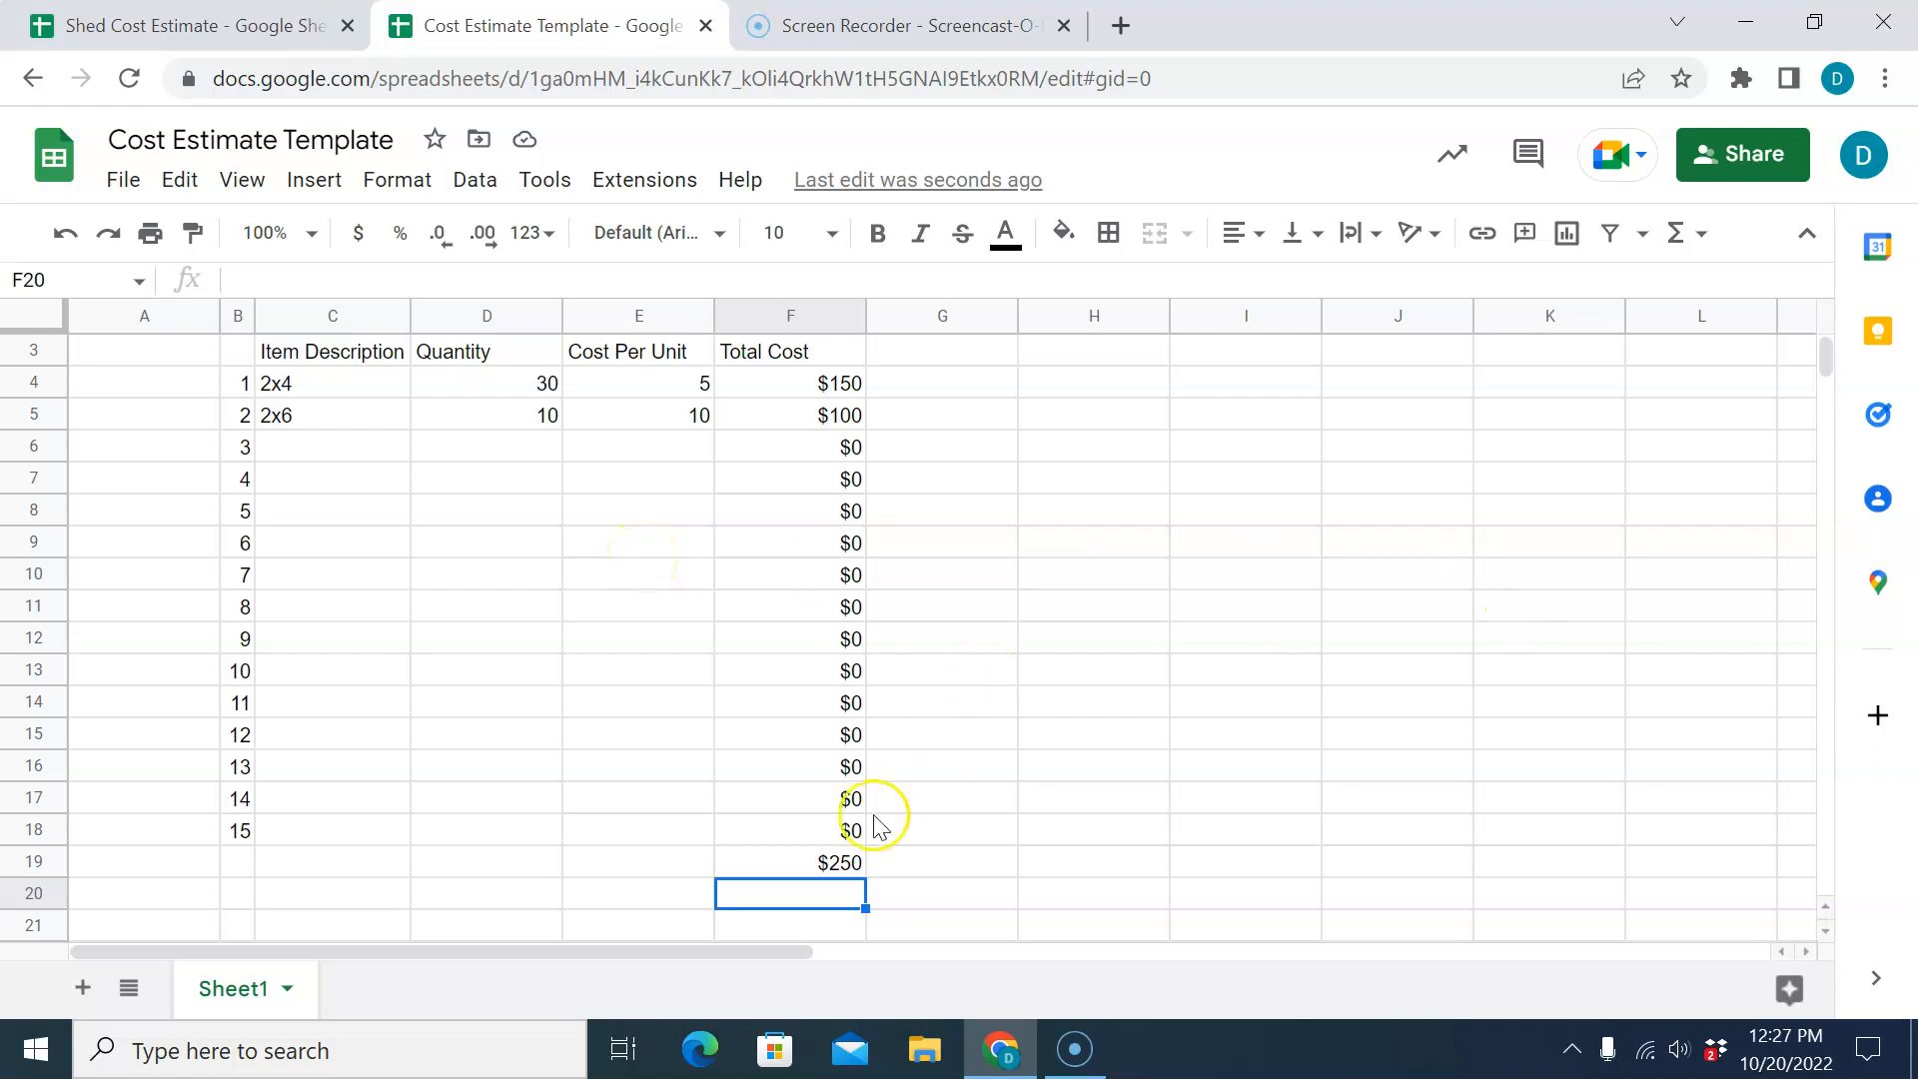
{"action": "left_click", "coordinate": [790, 847]}
{"action": "left_click_drag", "start_coordinate": [790, 846], "coordinate": [252, 399]}
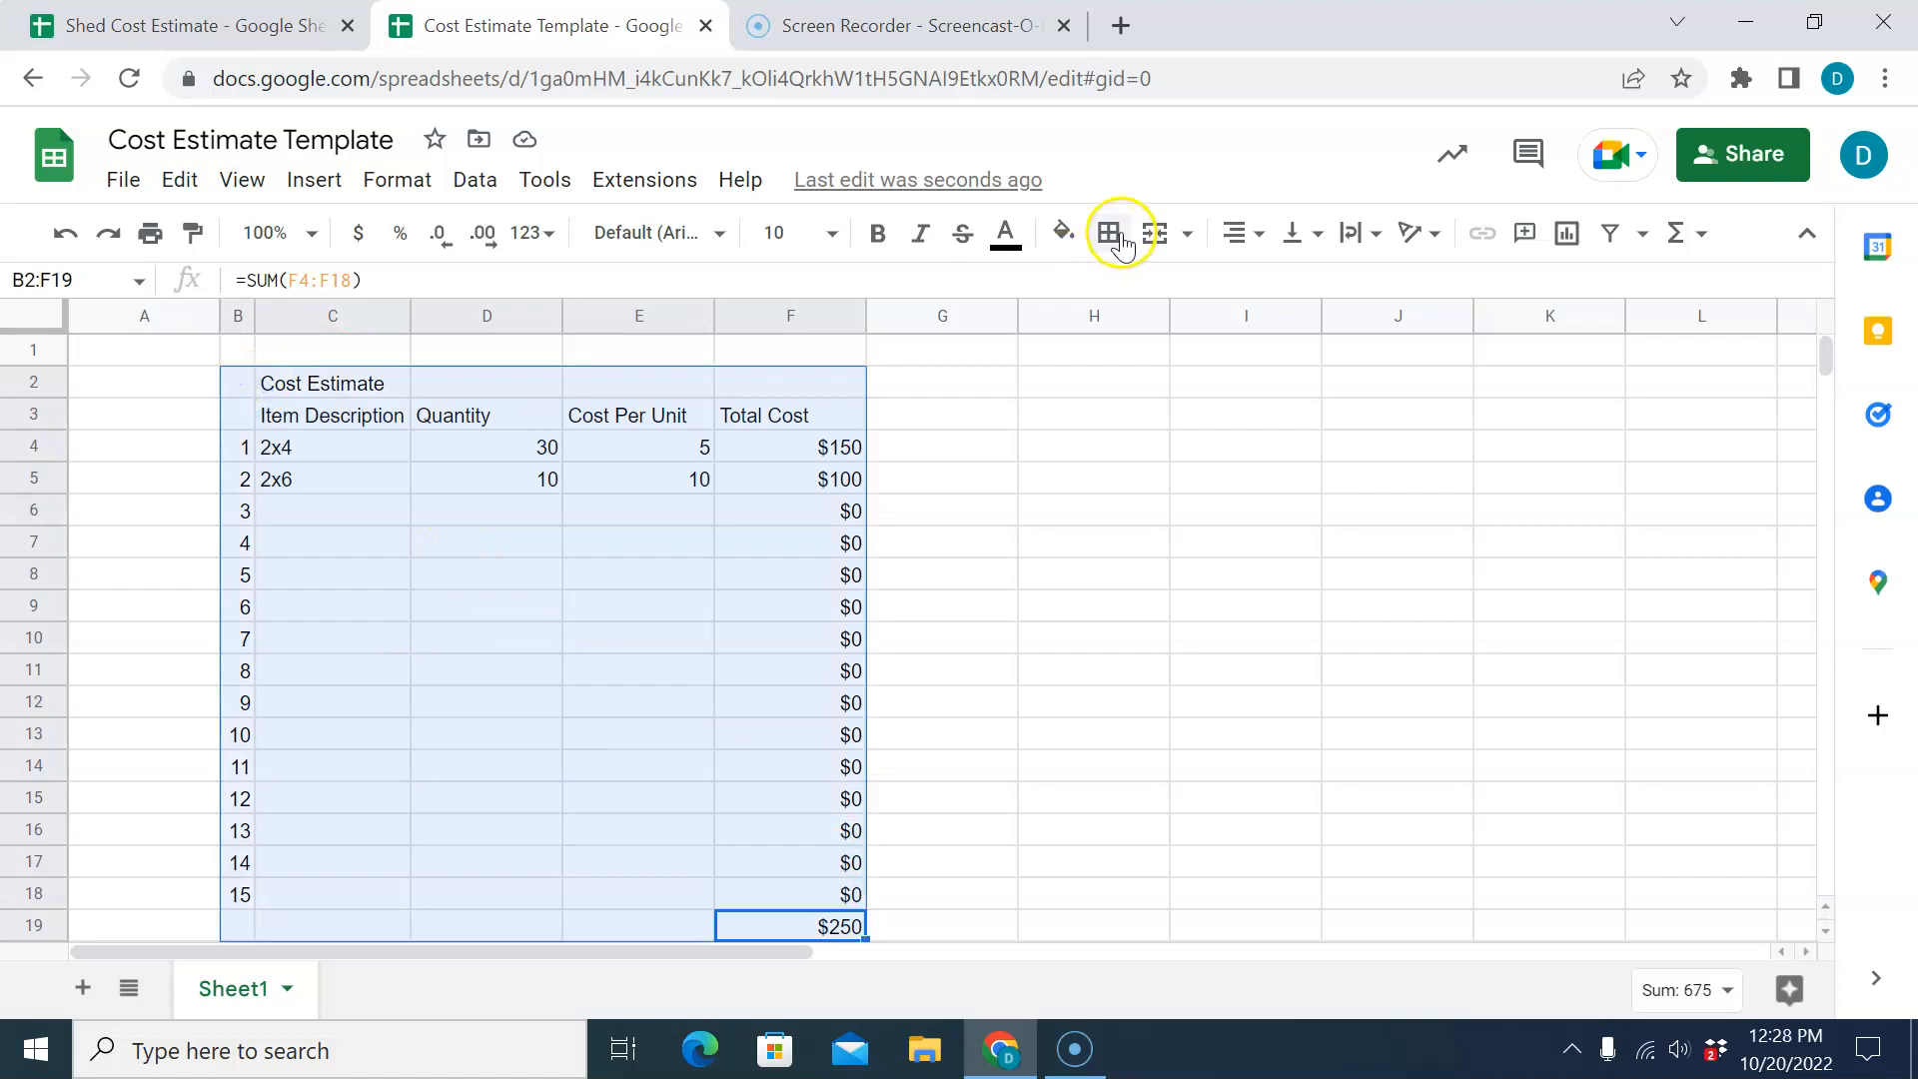
{"action": "left_click", "coordinate": [1106, 240]}
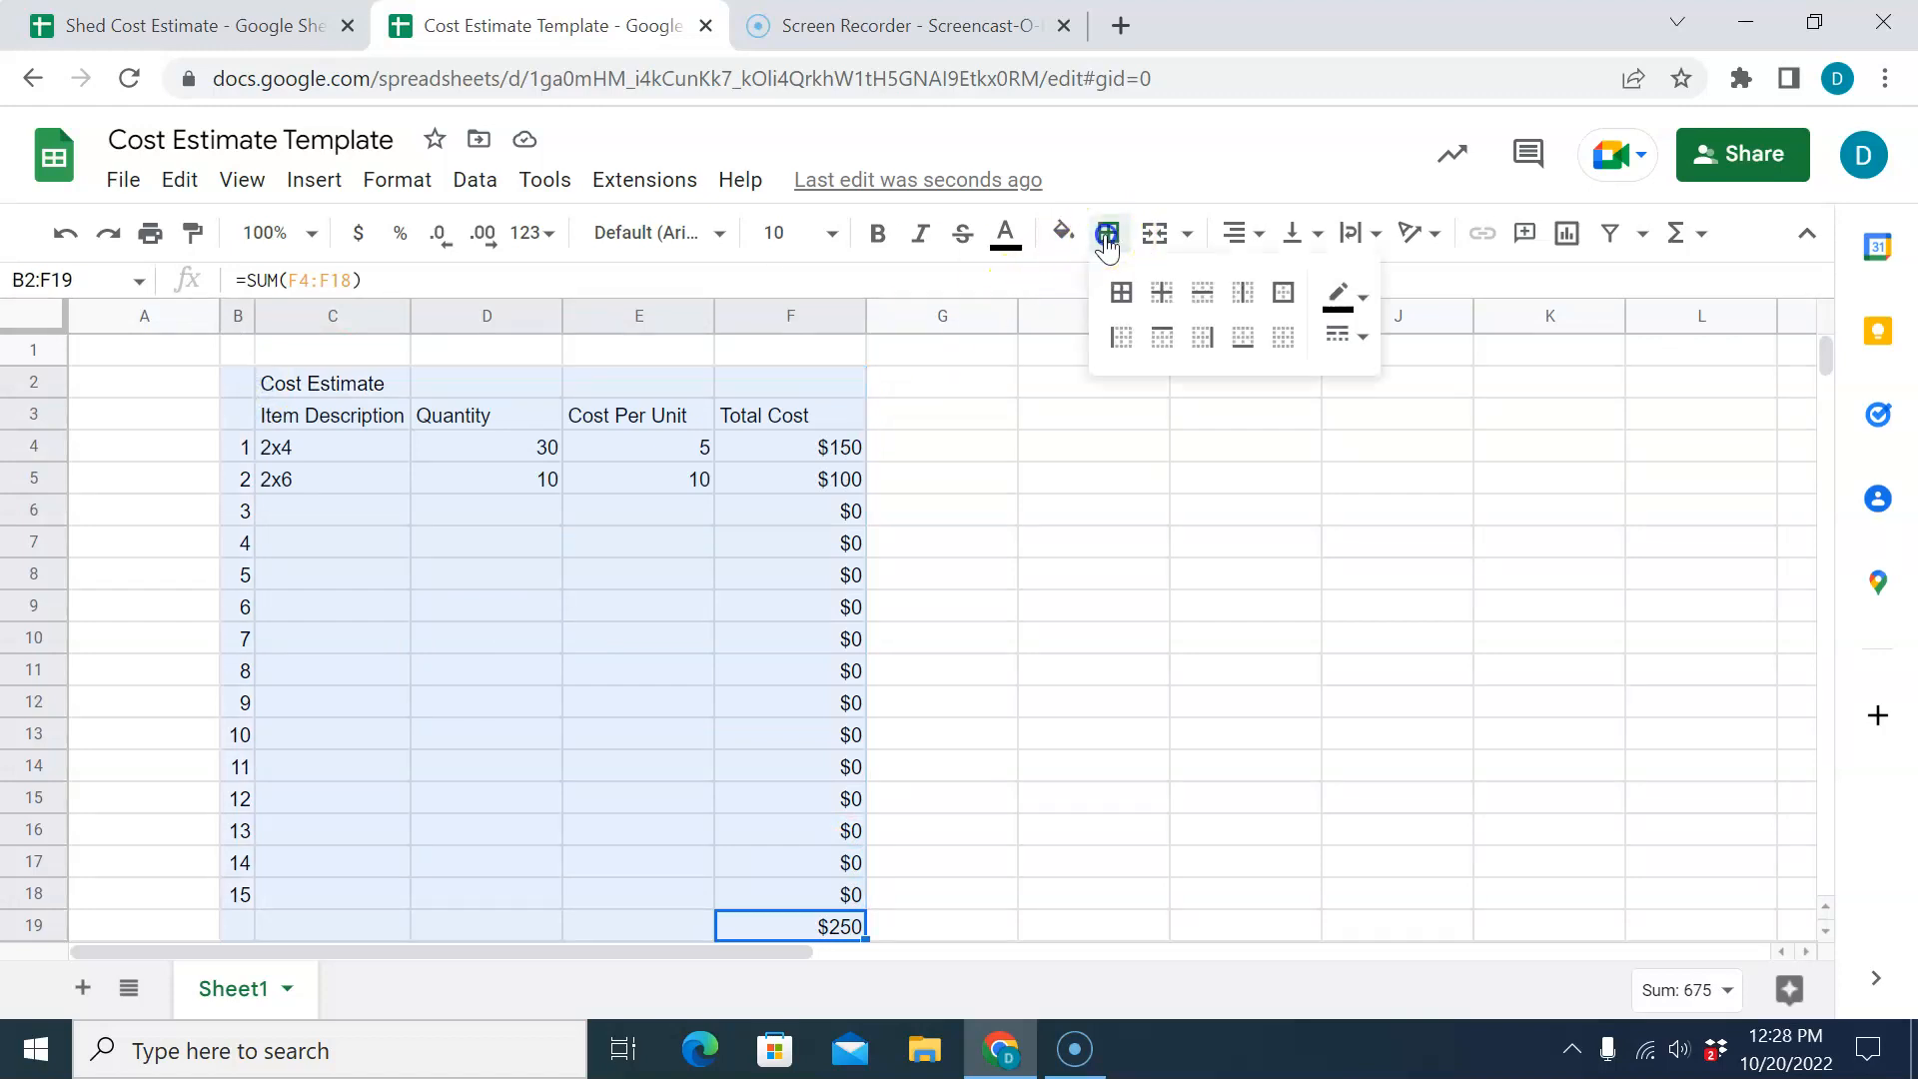
{"action": "left_click", "coordinate": [1298, 292]}
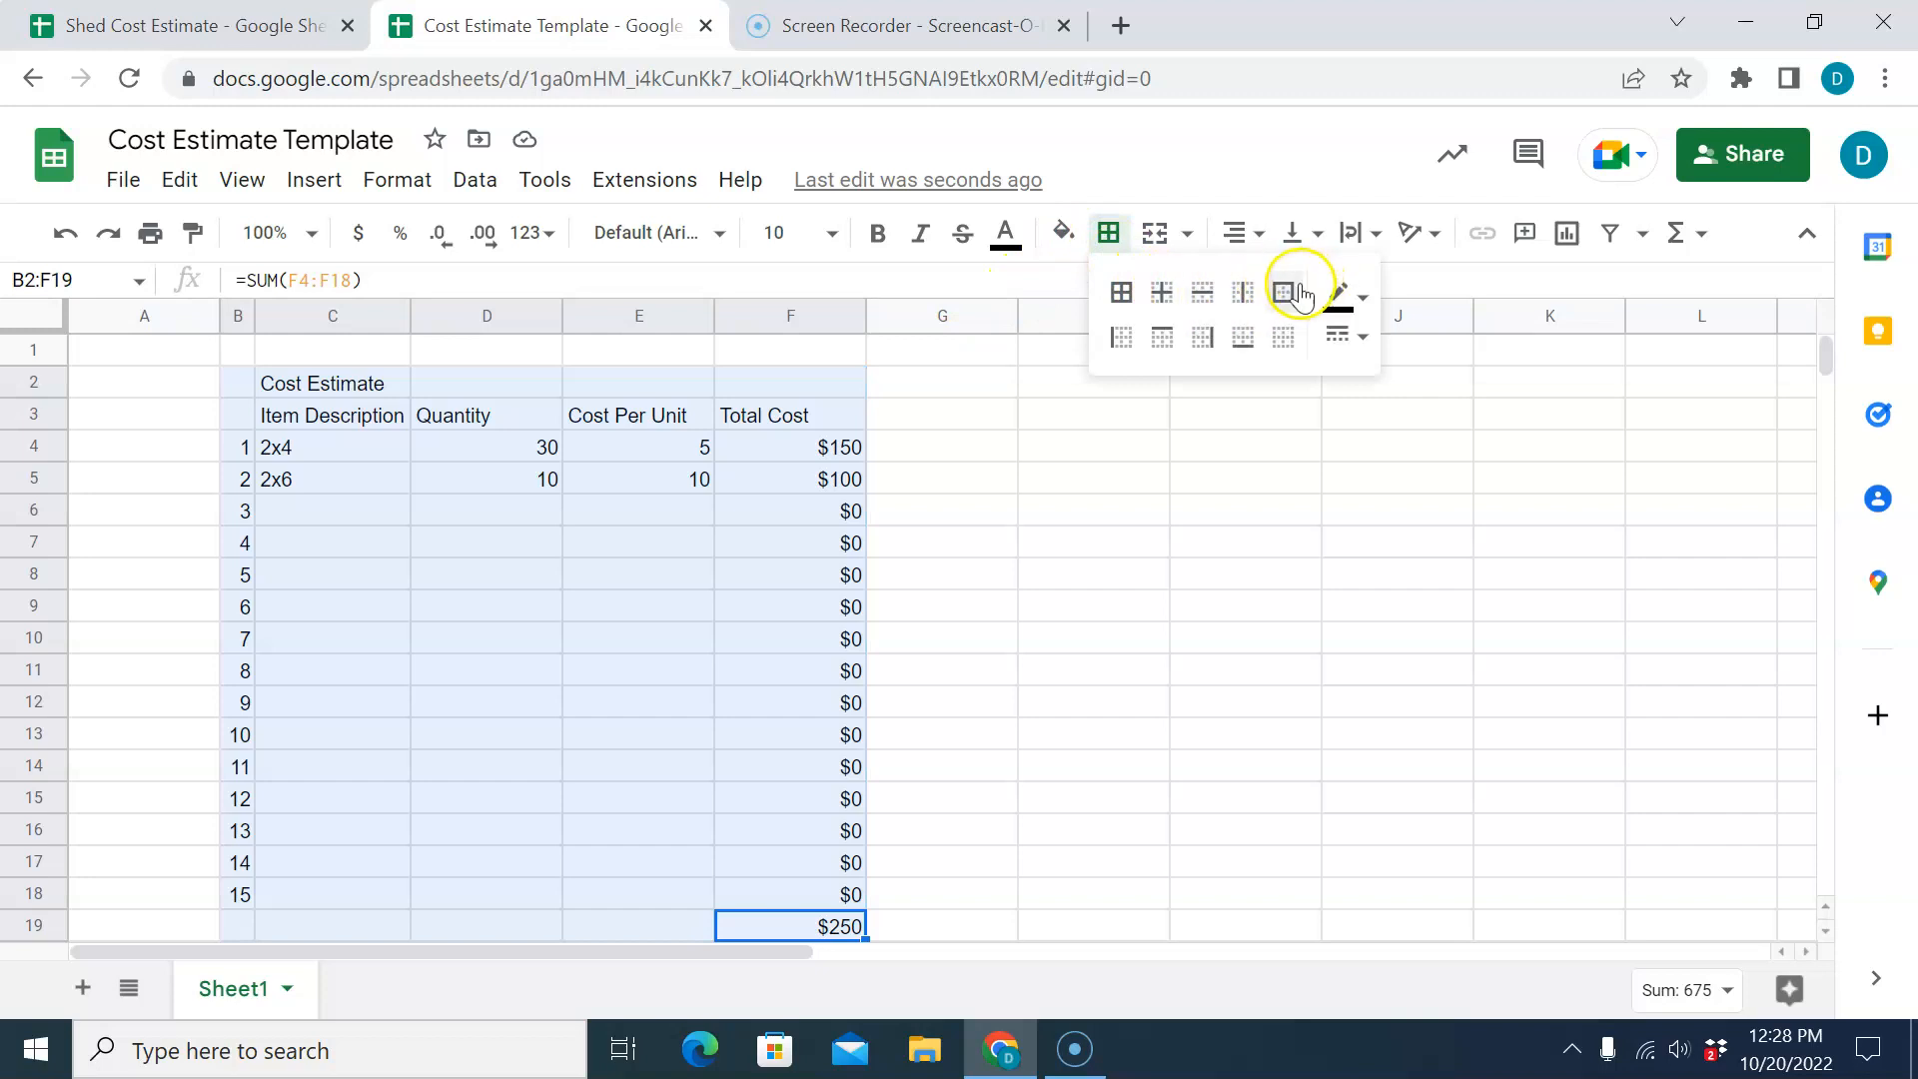
{"action": "left_click", "coordinate": [1121, 289]}
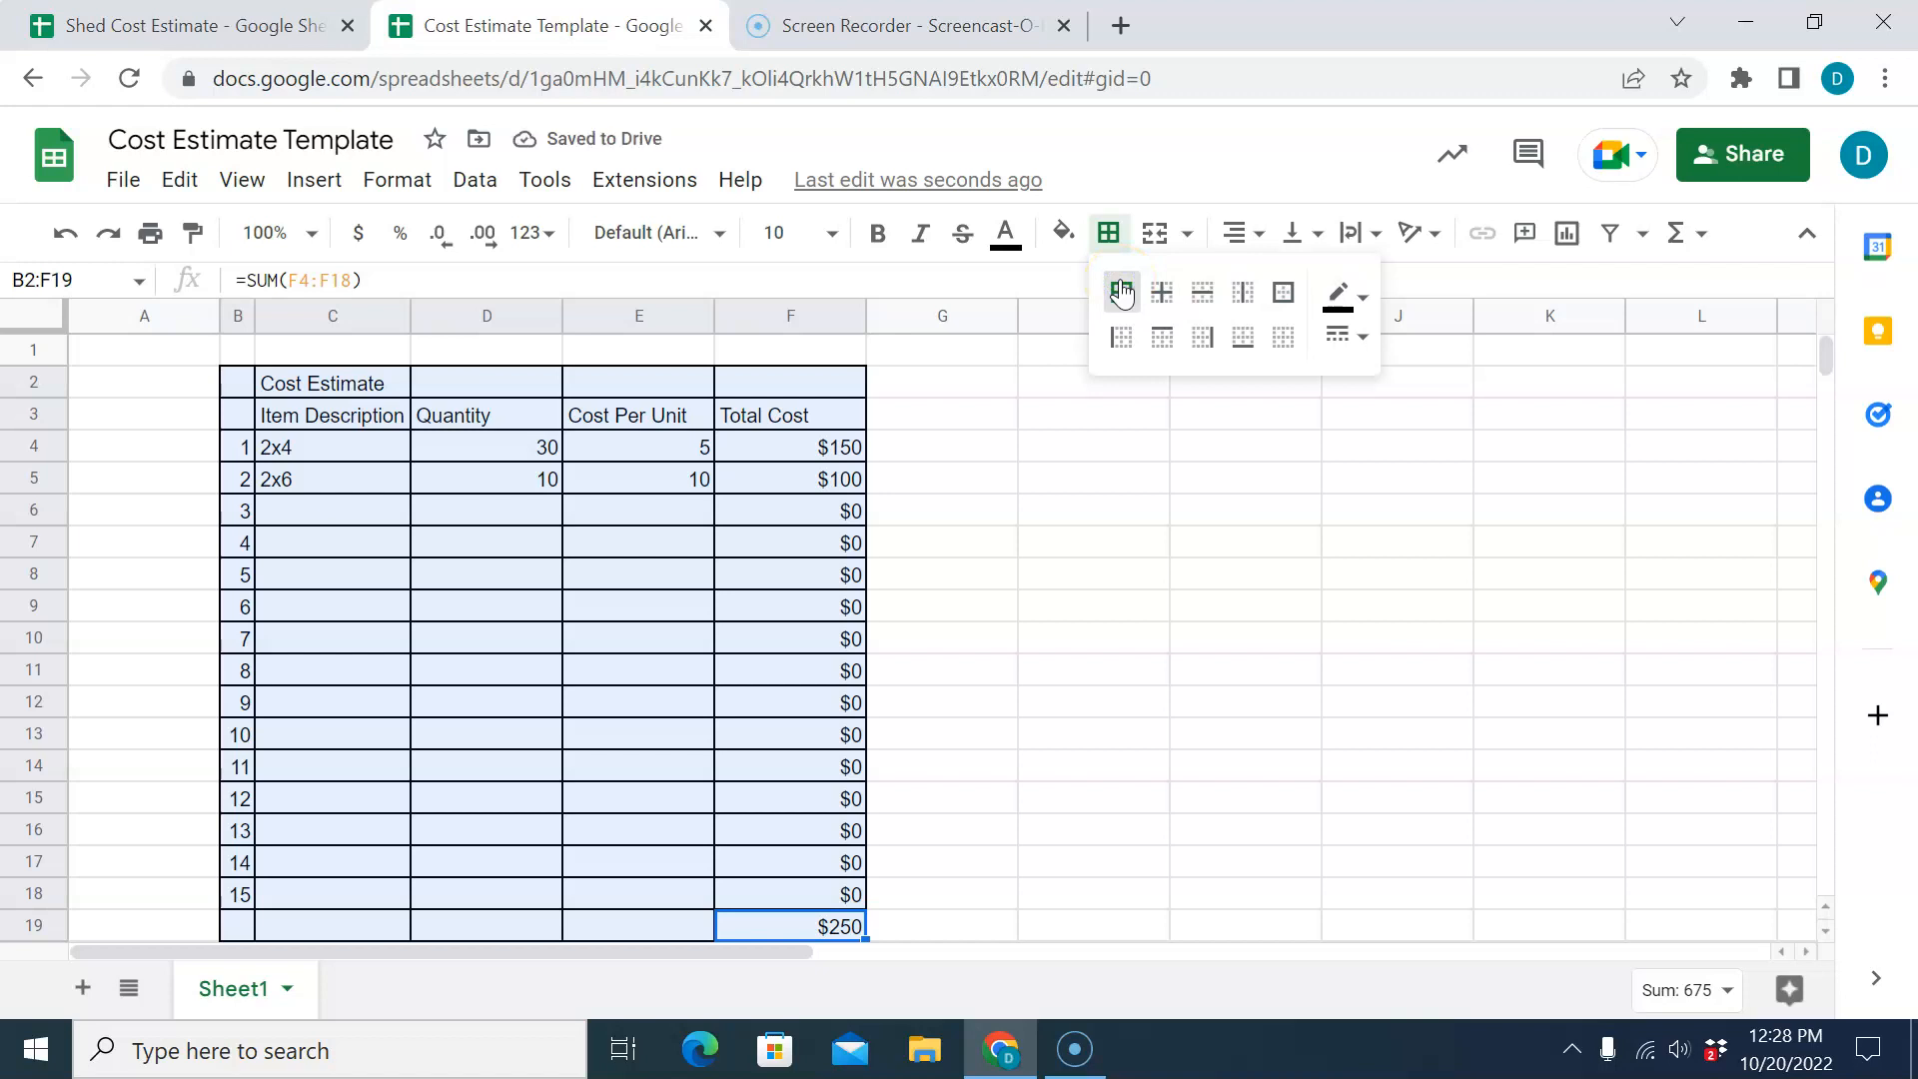
Center the contents of the table B2:F19 horizontally and deselect the table.
{"action": "left_click", "coordinate": [1254, 233]}
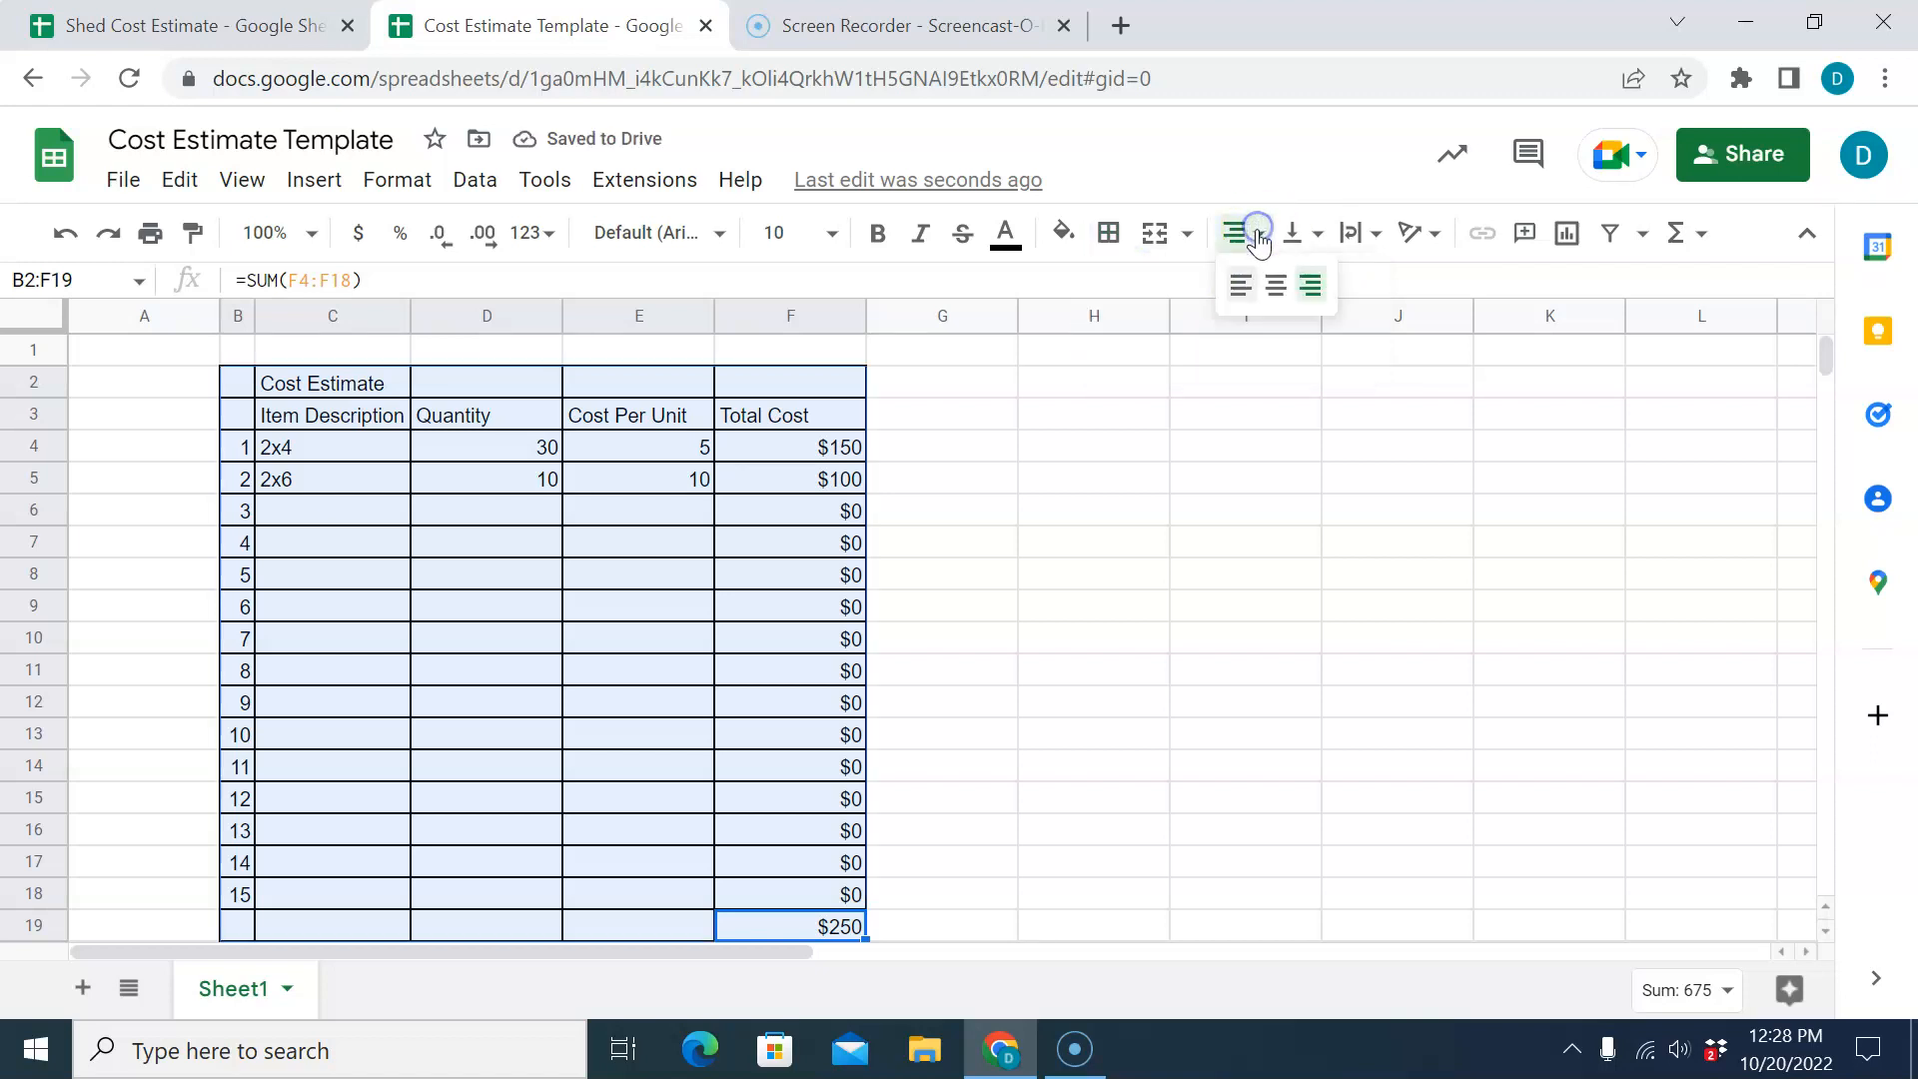
{"action": "left_click", "coordinate": [1275, 287]}
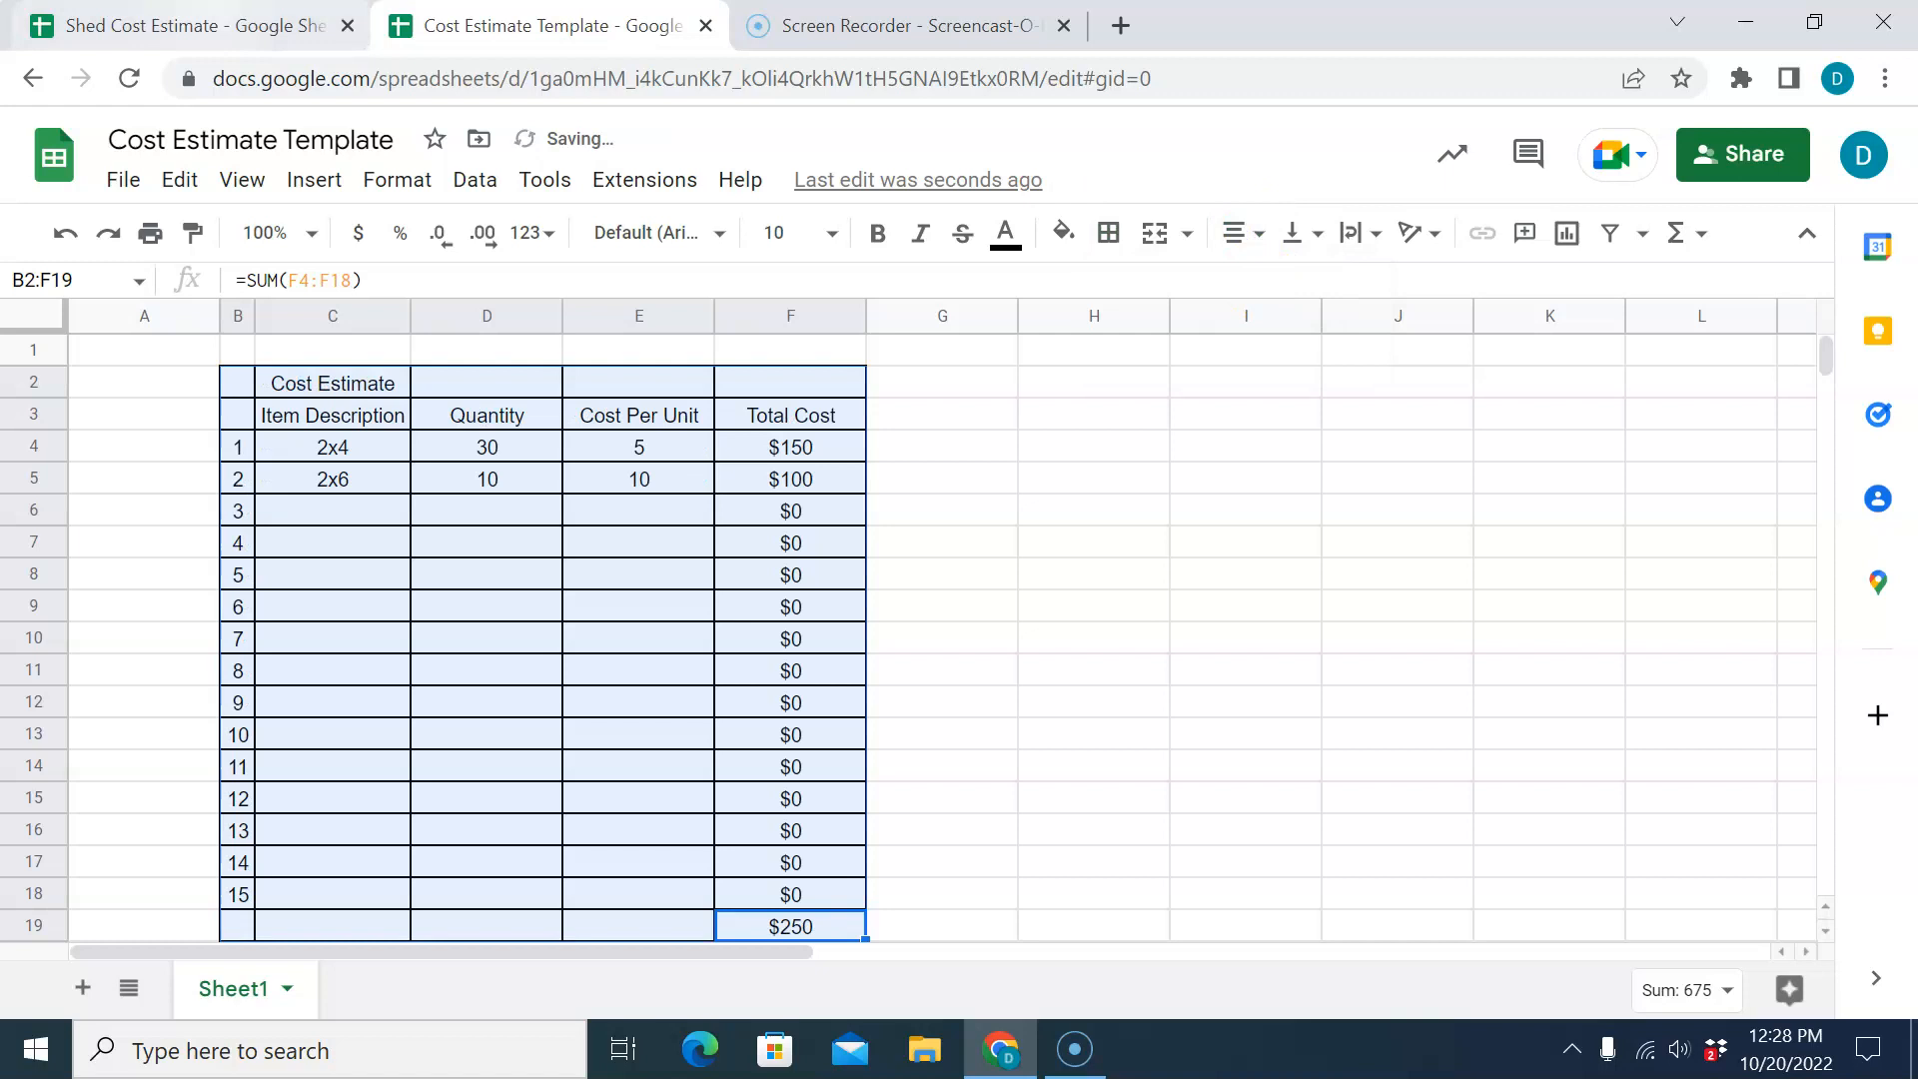
{"action": "left_click", "coordinate": [189, 25]}
{"action": "left_click", "coordinate": [572, 18]}
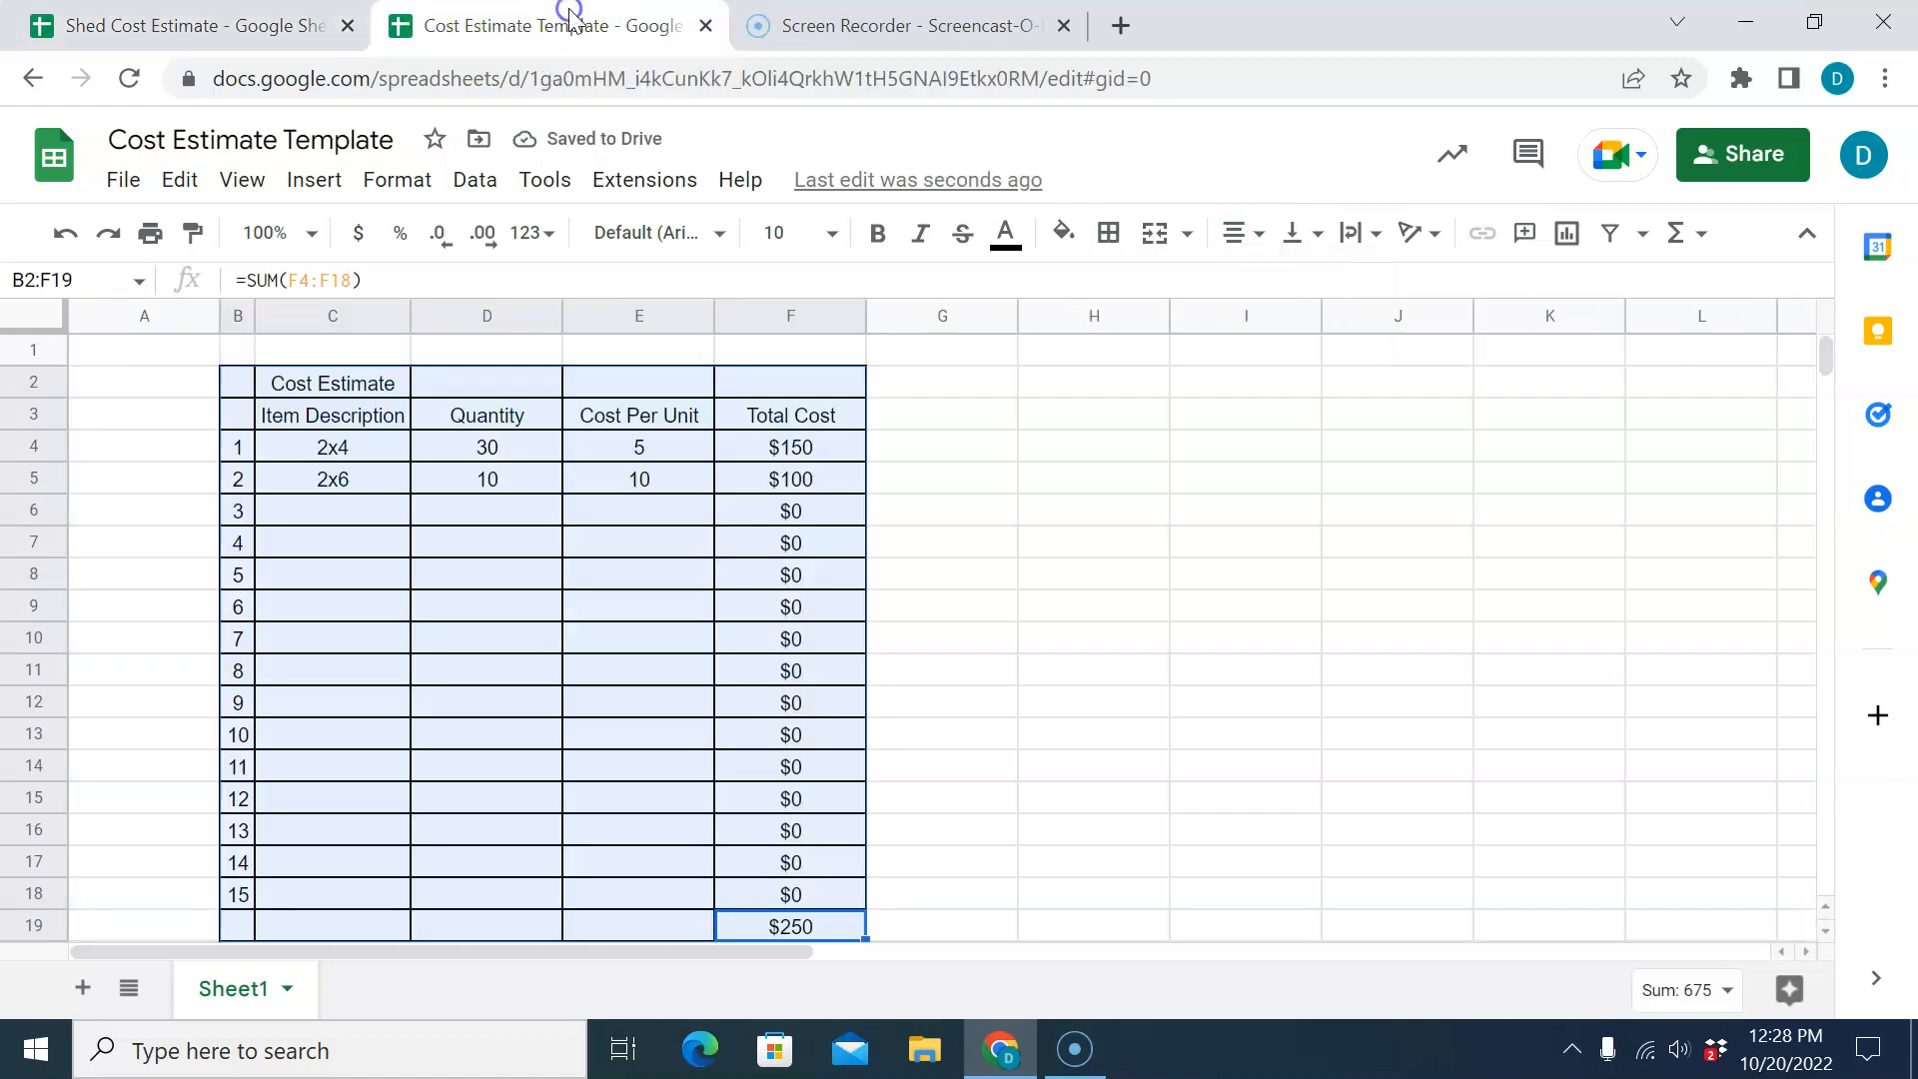
{"action": "double_click", "coordinate": [902, 540]}
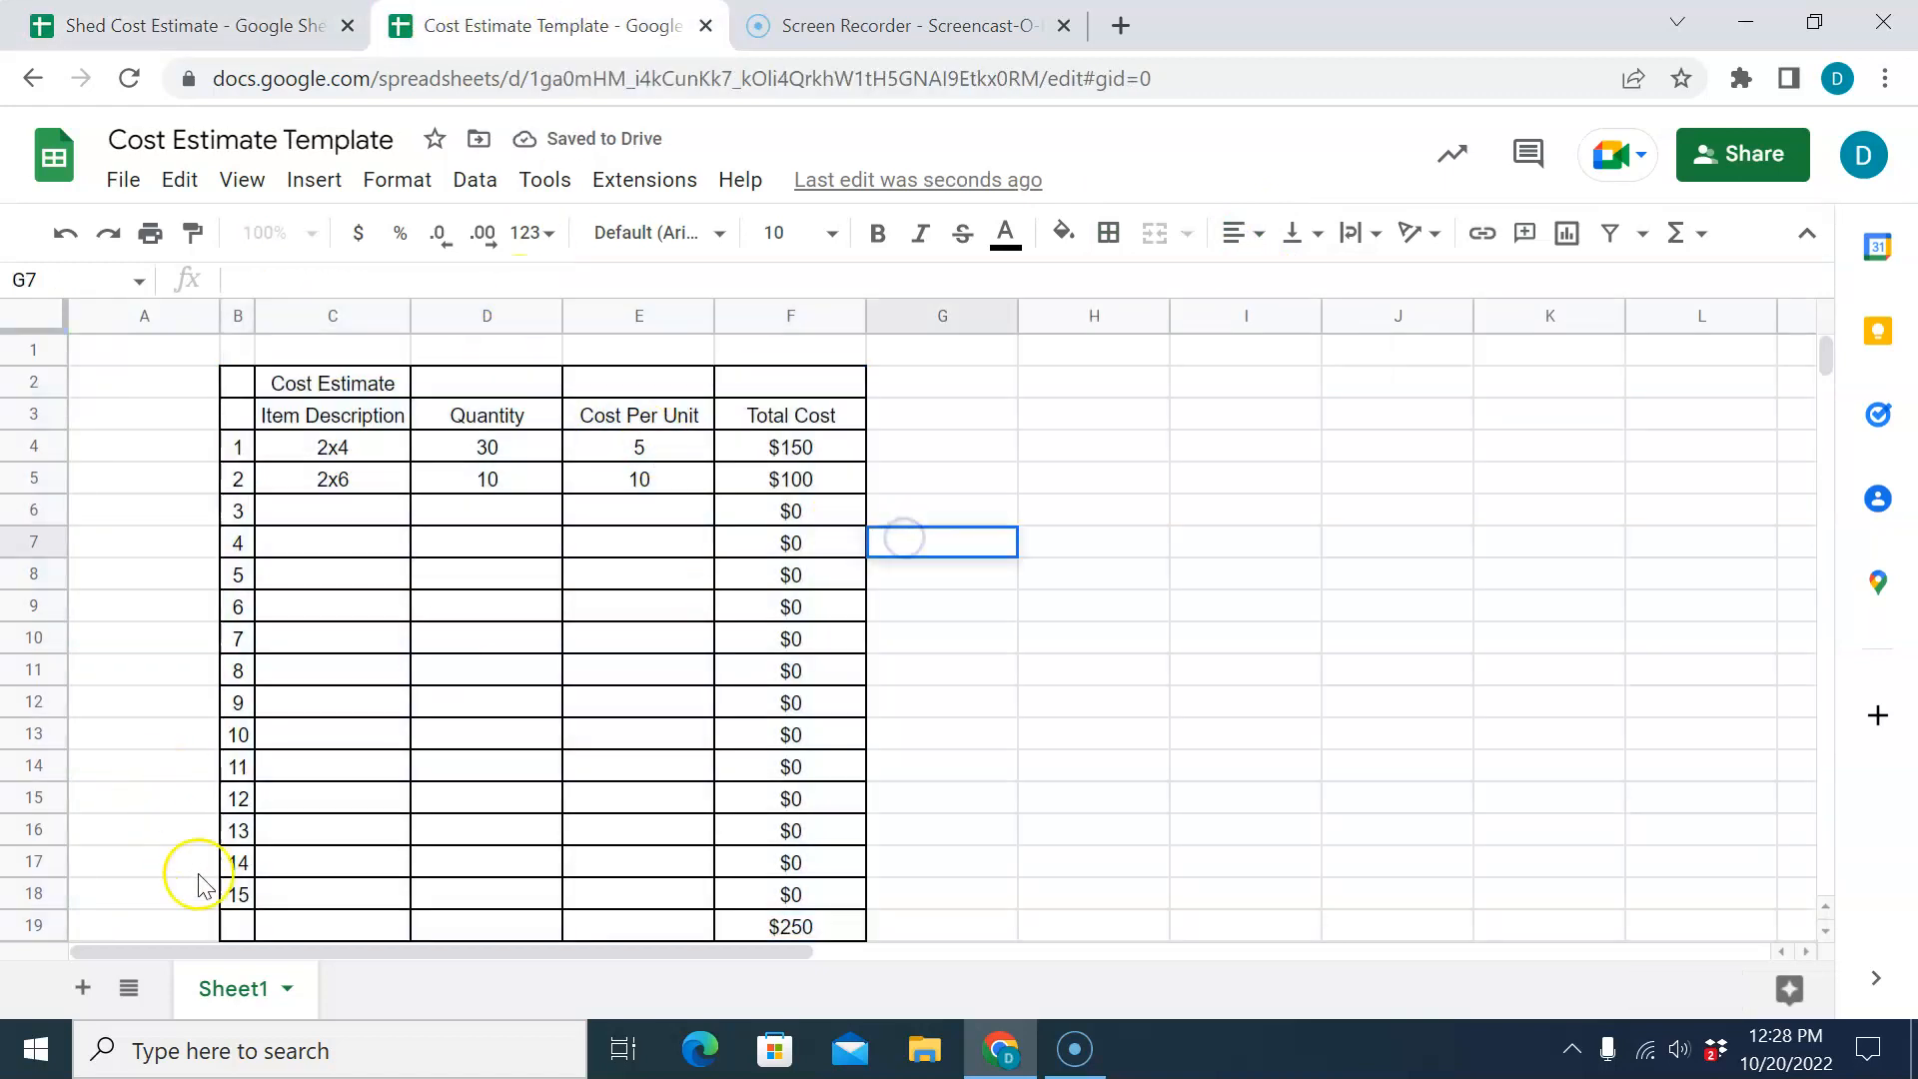
Make the item numbers 1 to 15 in column B bold.
{"action": "left_click_drag", "start_coordinate": [214, 896], "coordinate": [252, 449]}
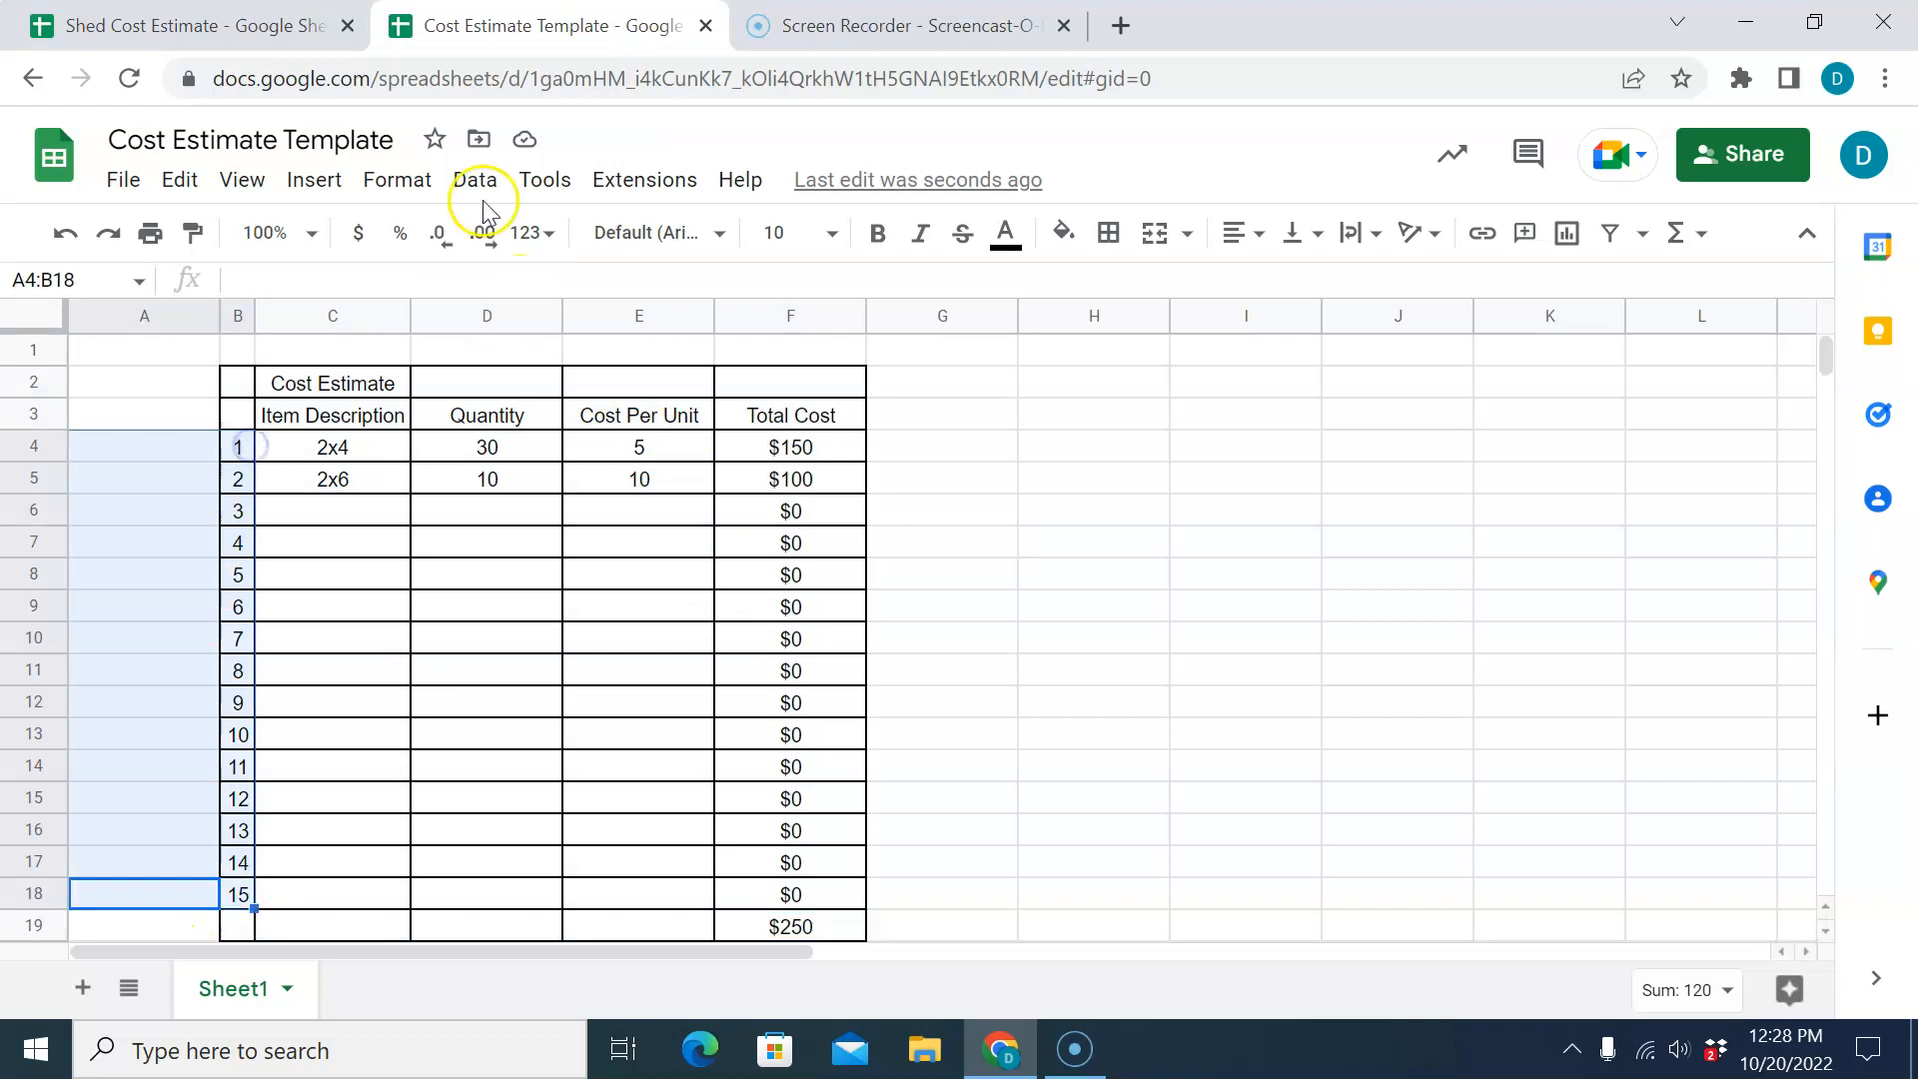
{"action": "left_click", "coordinate": [878, 232]}
{"action": "left_click", "coordinate": [1071, 507]}
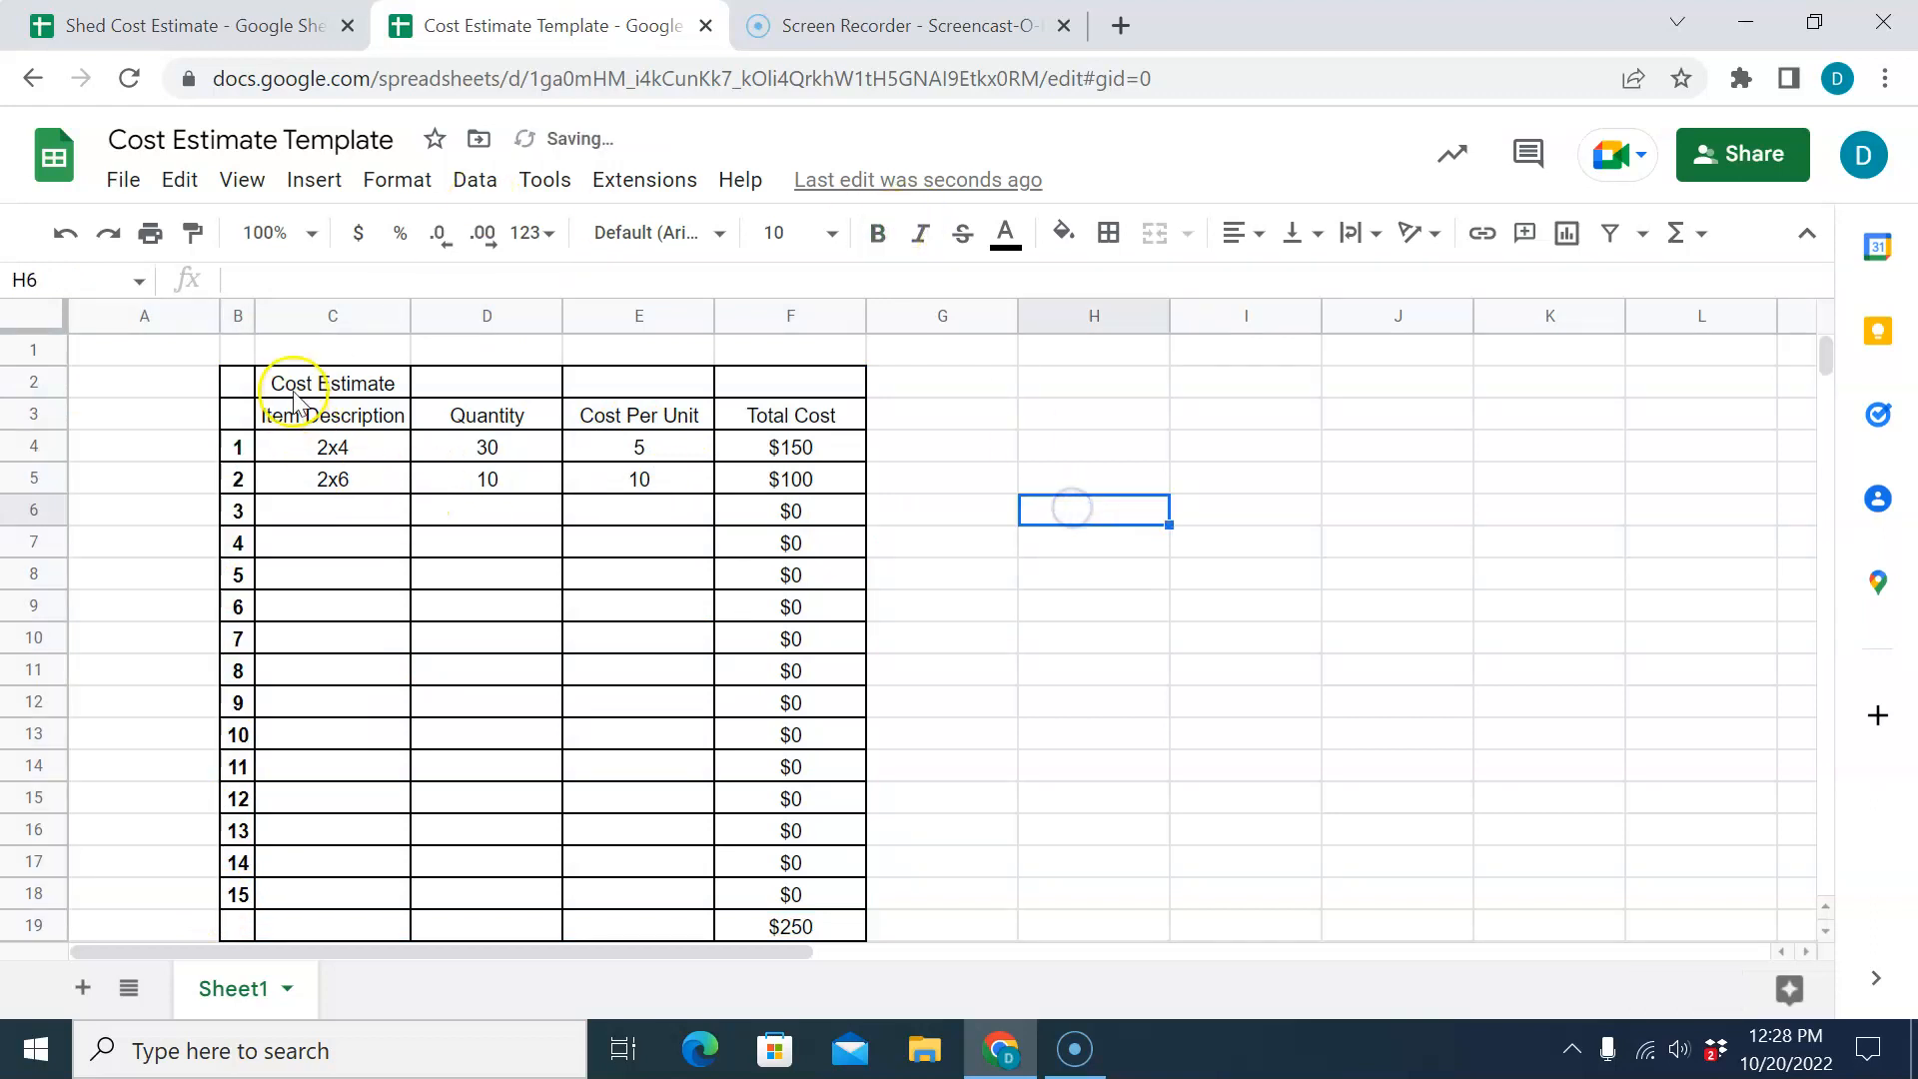
Make the column headings in C3:F3 bold and fit column C's width to its content.
{"action": "left_click_drag", "start_coordinate": [279, 411], "coordinate": [782, 419]}
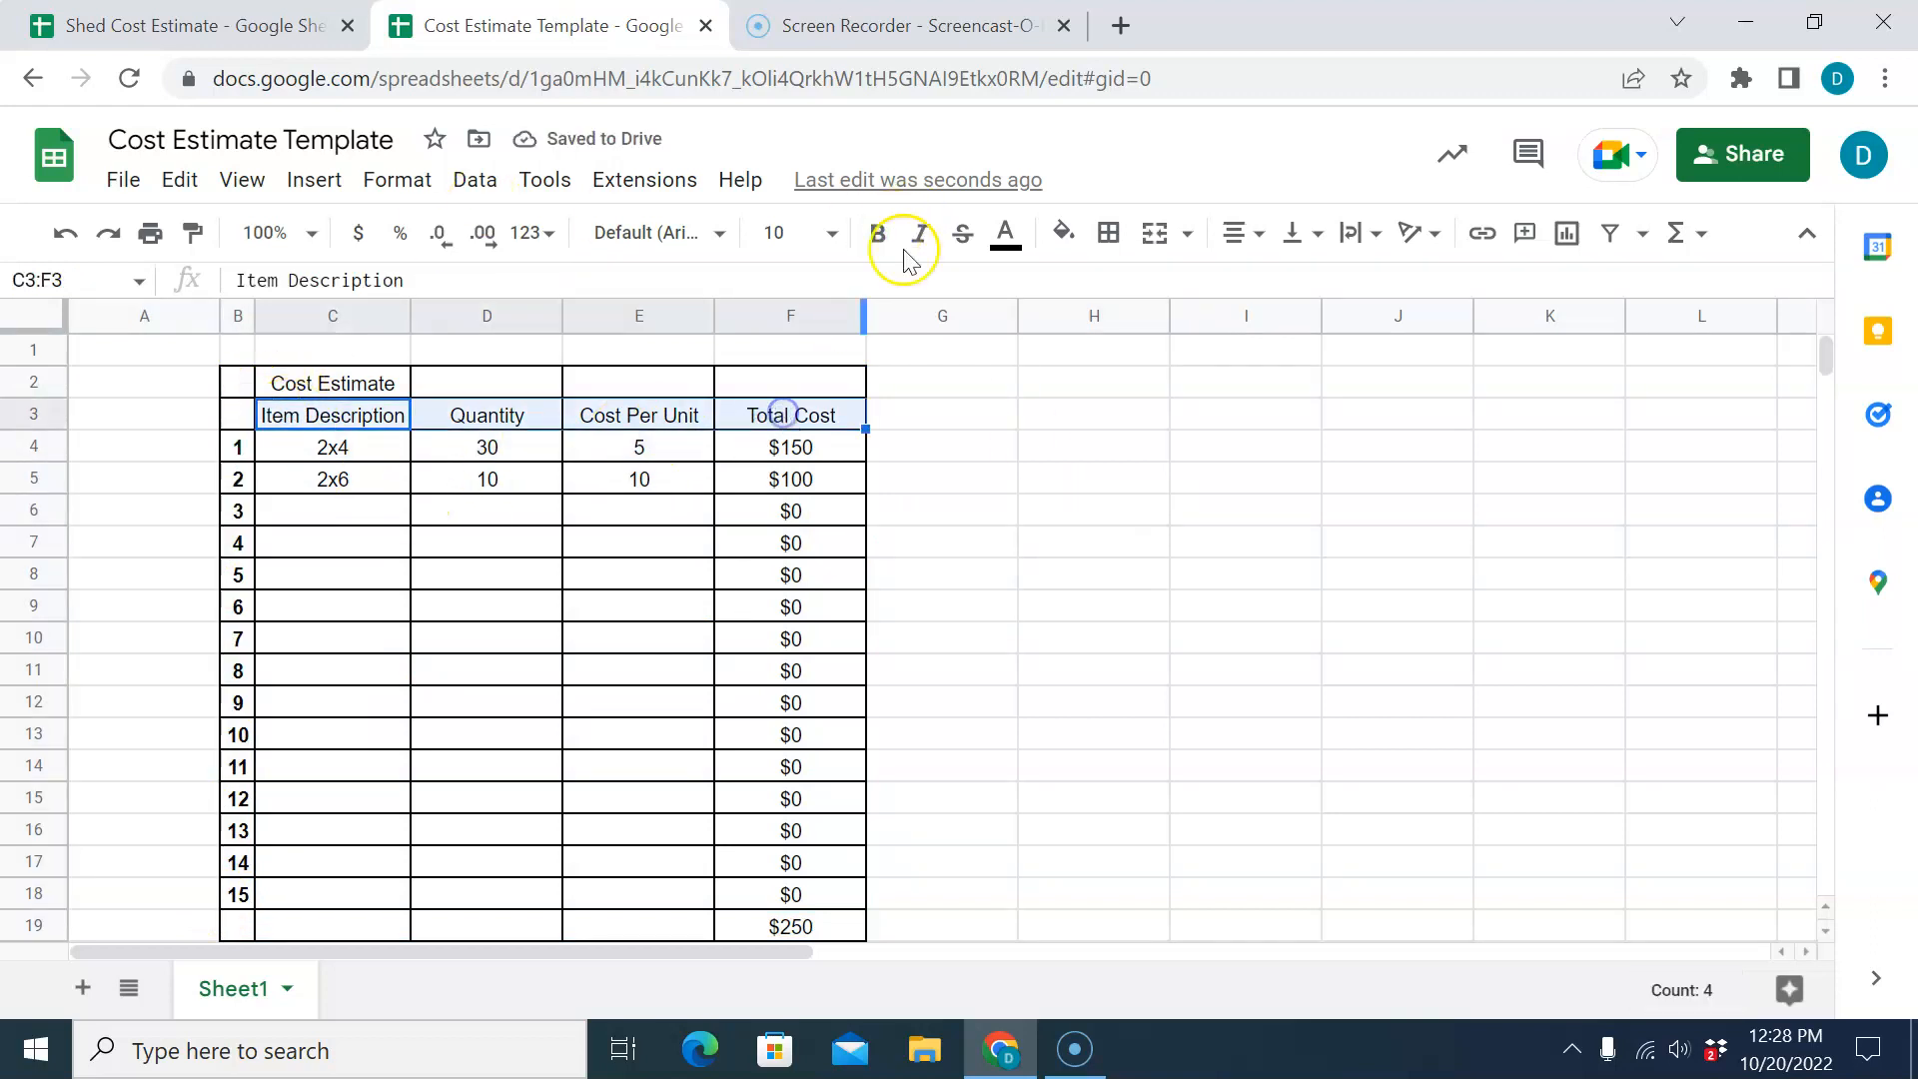
{"action": "left_click", "coordinate": [878, 233]}
{"action": "left_click", "coordinate": [974, 519]}
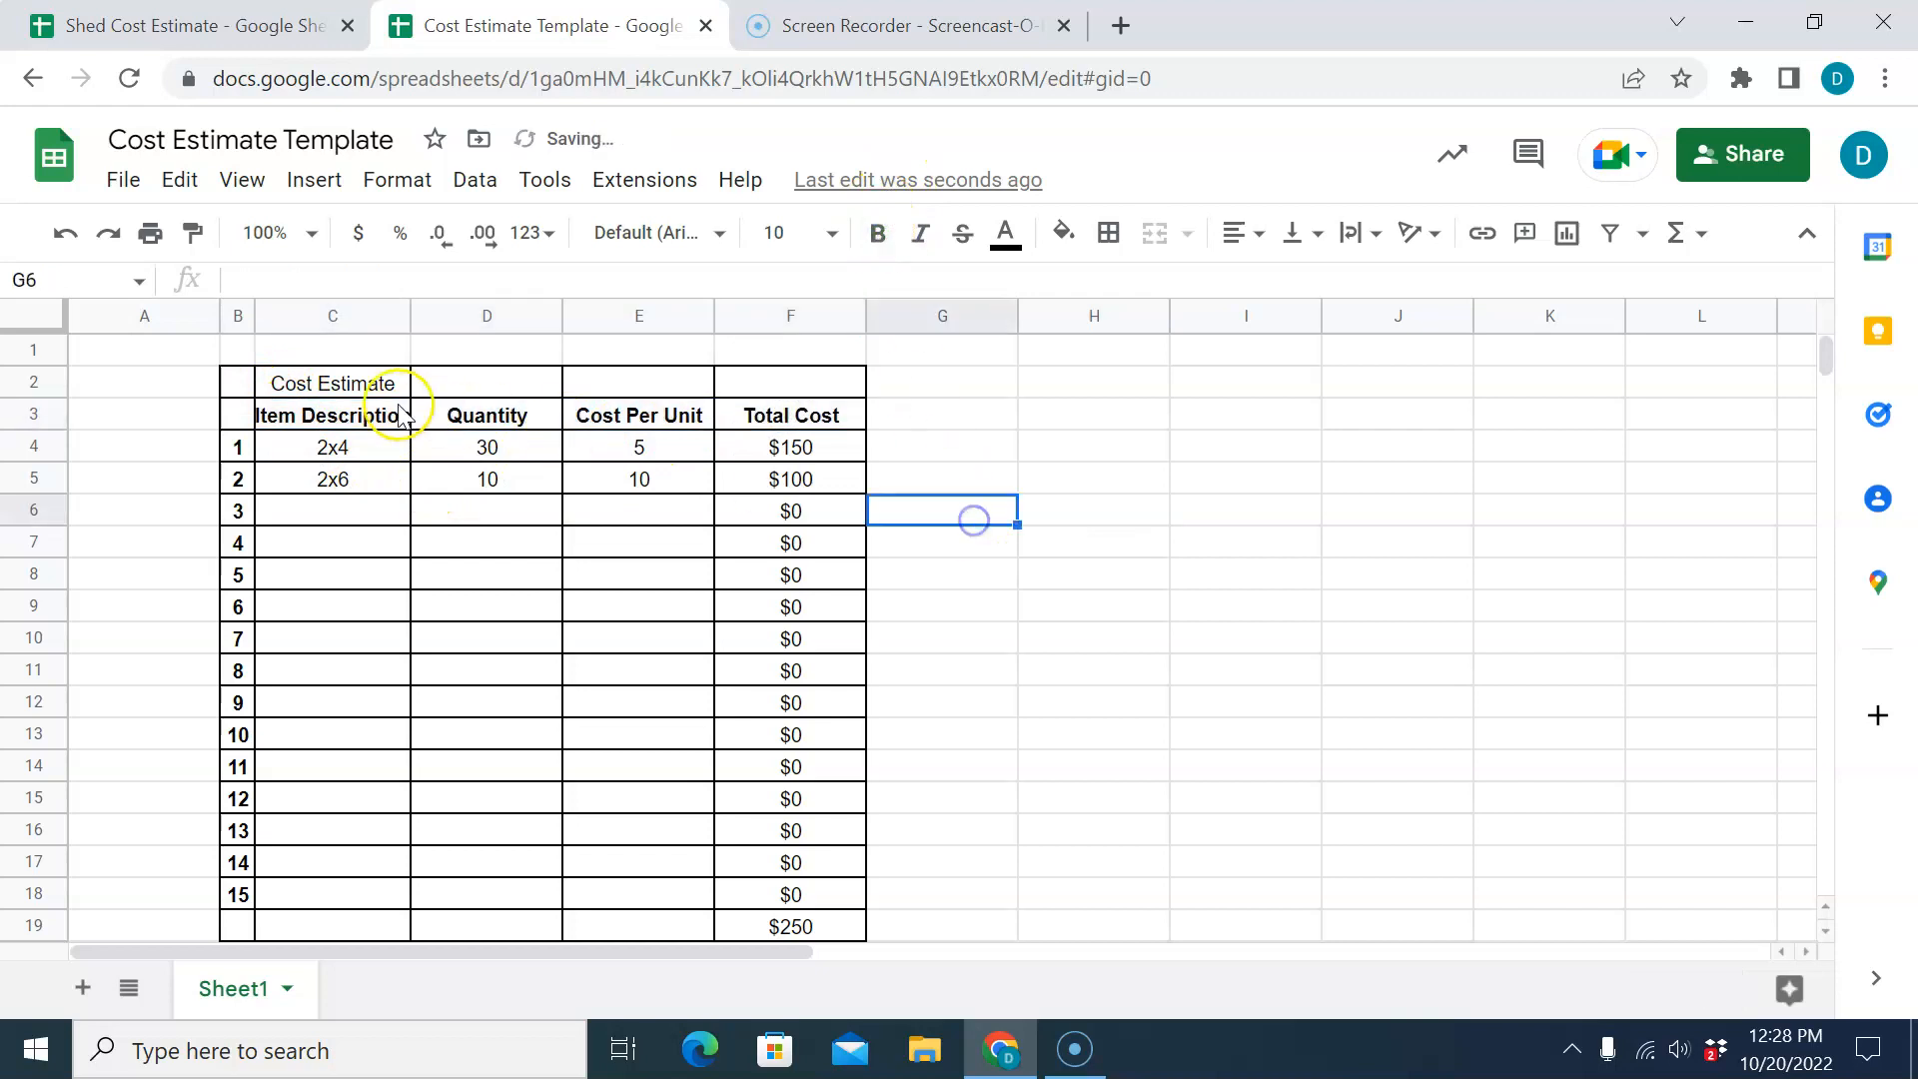
{"action": "double_click", "coordinate": [408, 317]}
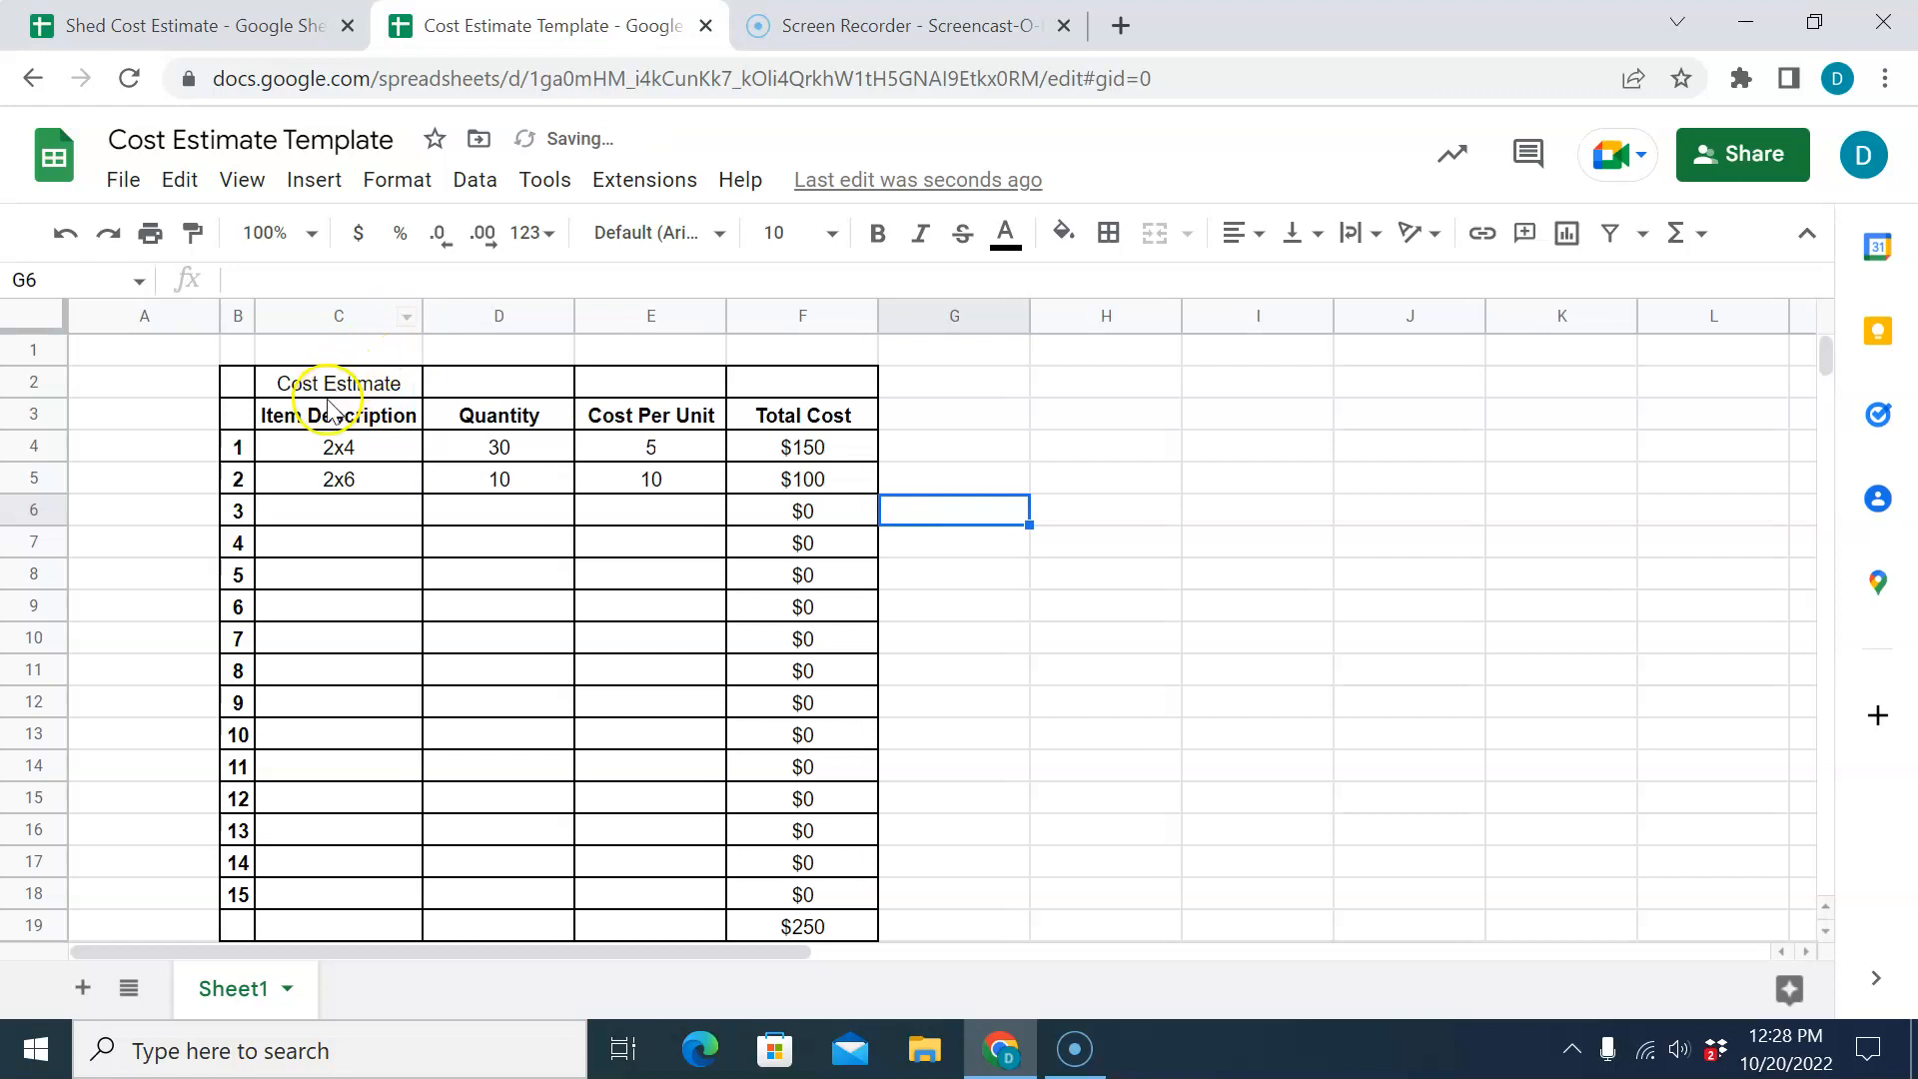
Merge cells B2:F2 so the Cost Estimate title spans the full table width.
{"action": "left_click_drag", "start_coordinate": [321, 388], "coordinate": [753, 376]}
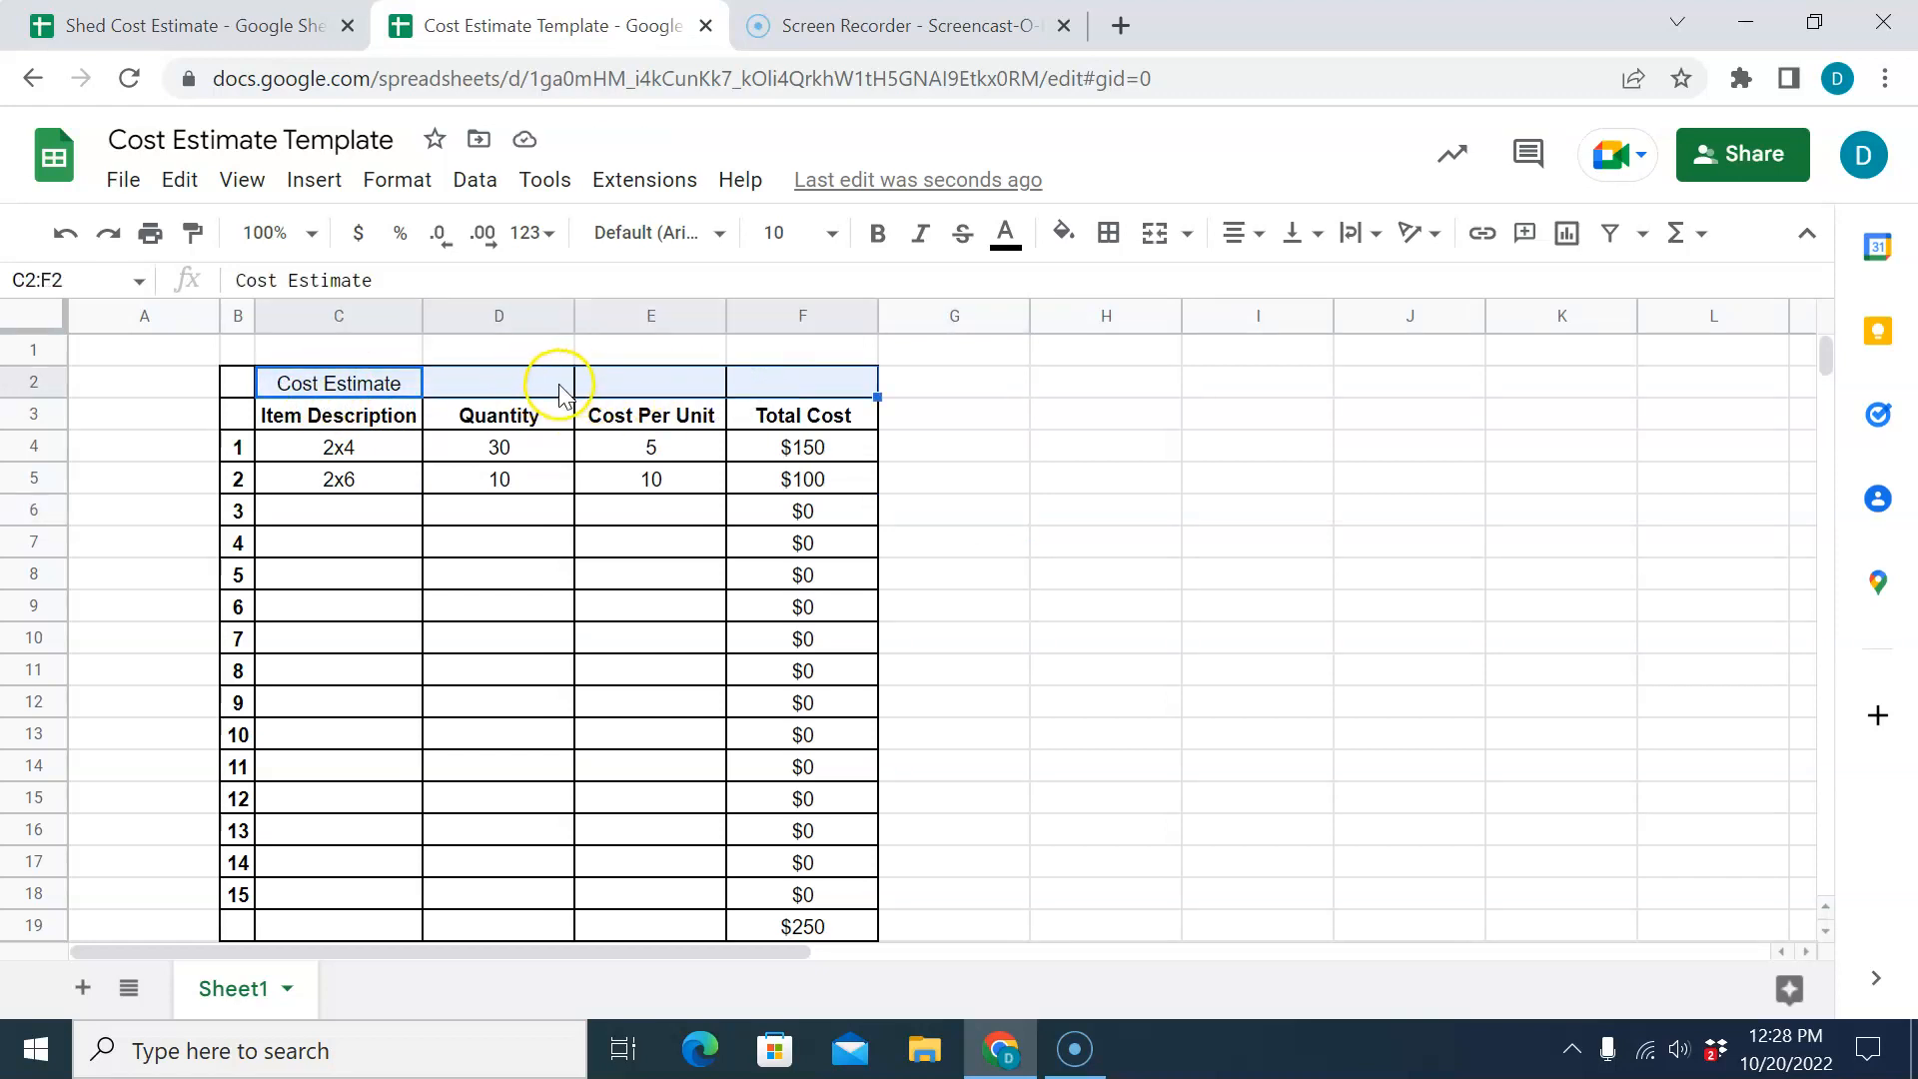
{"action": "left_click", "coordinate": [556, 567]}
{"action": "left_click_drag", "start_coordinate": [230, 379], "coordinate": [780, 384]}
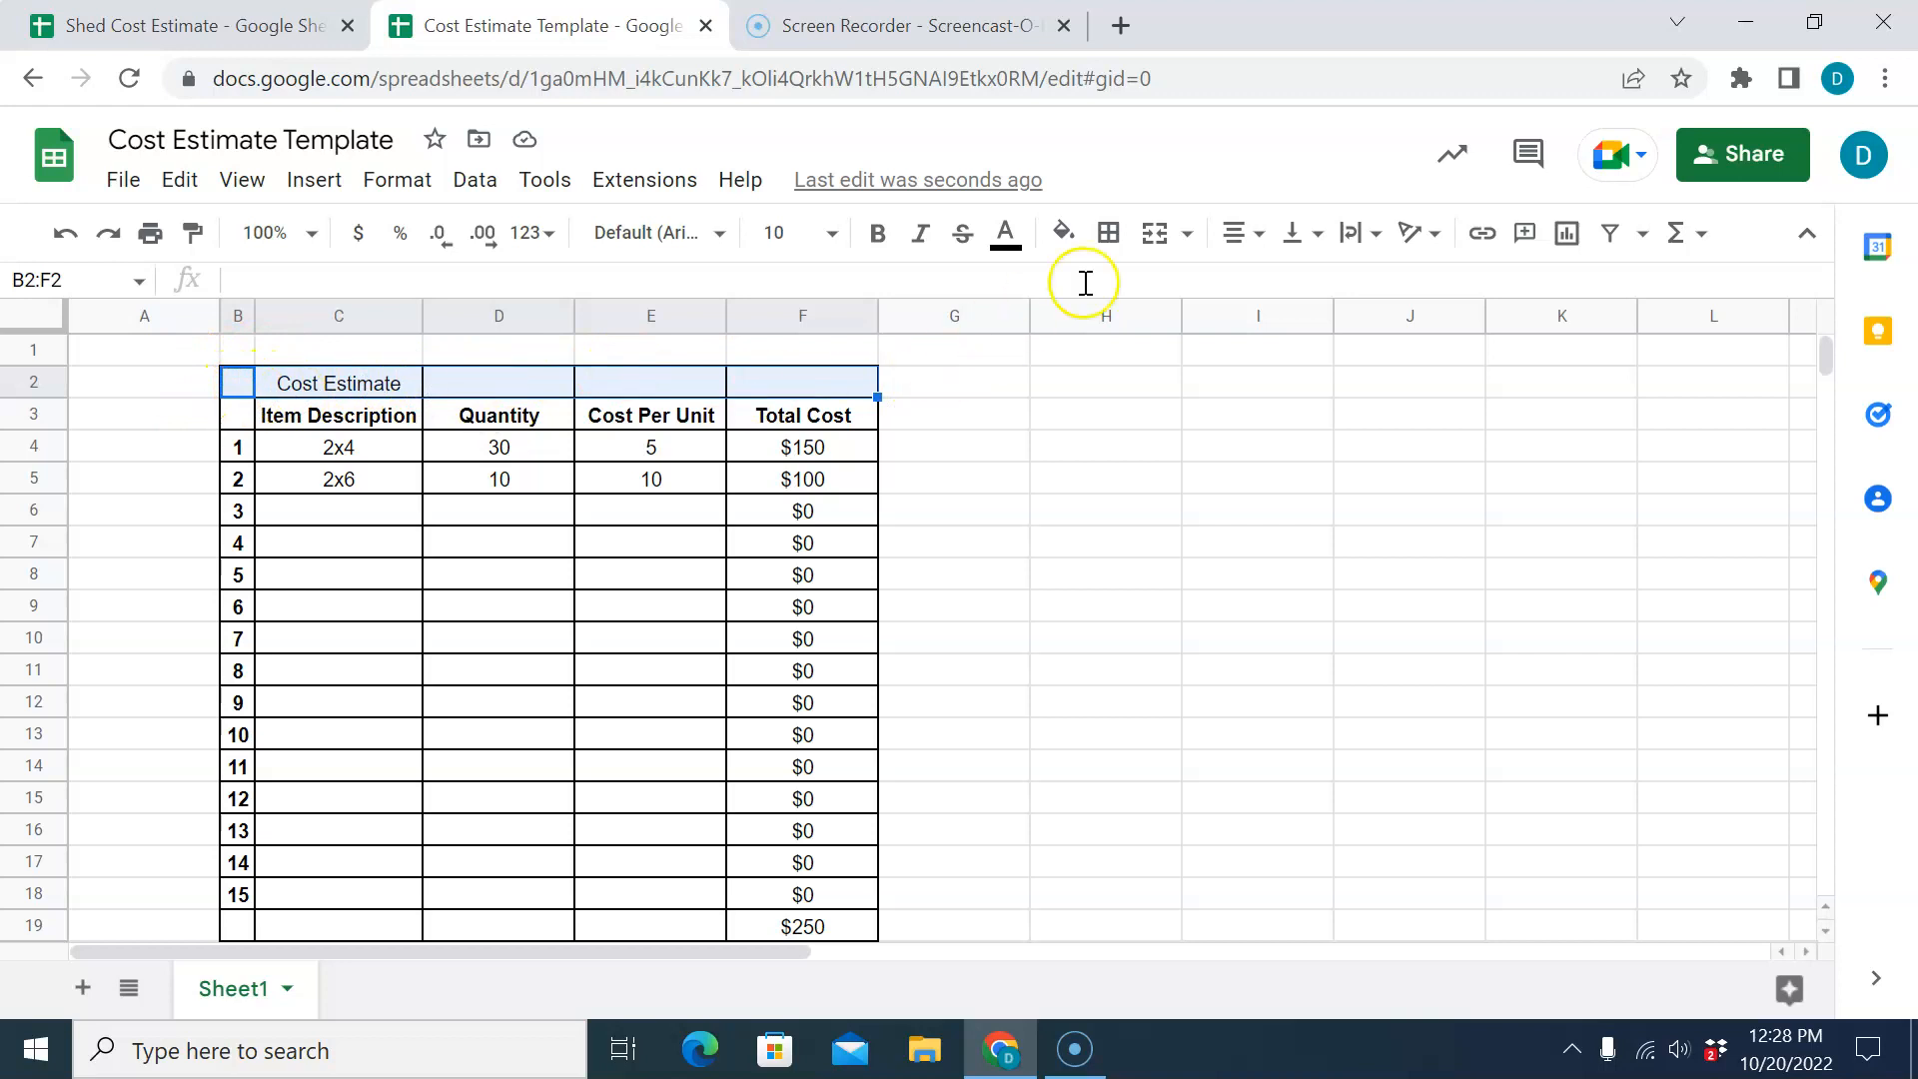
{"action": "left_click", "coordinate": [1150, 239]}
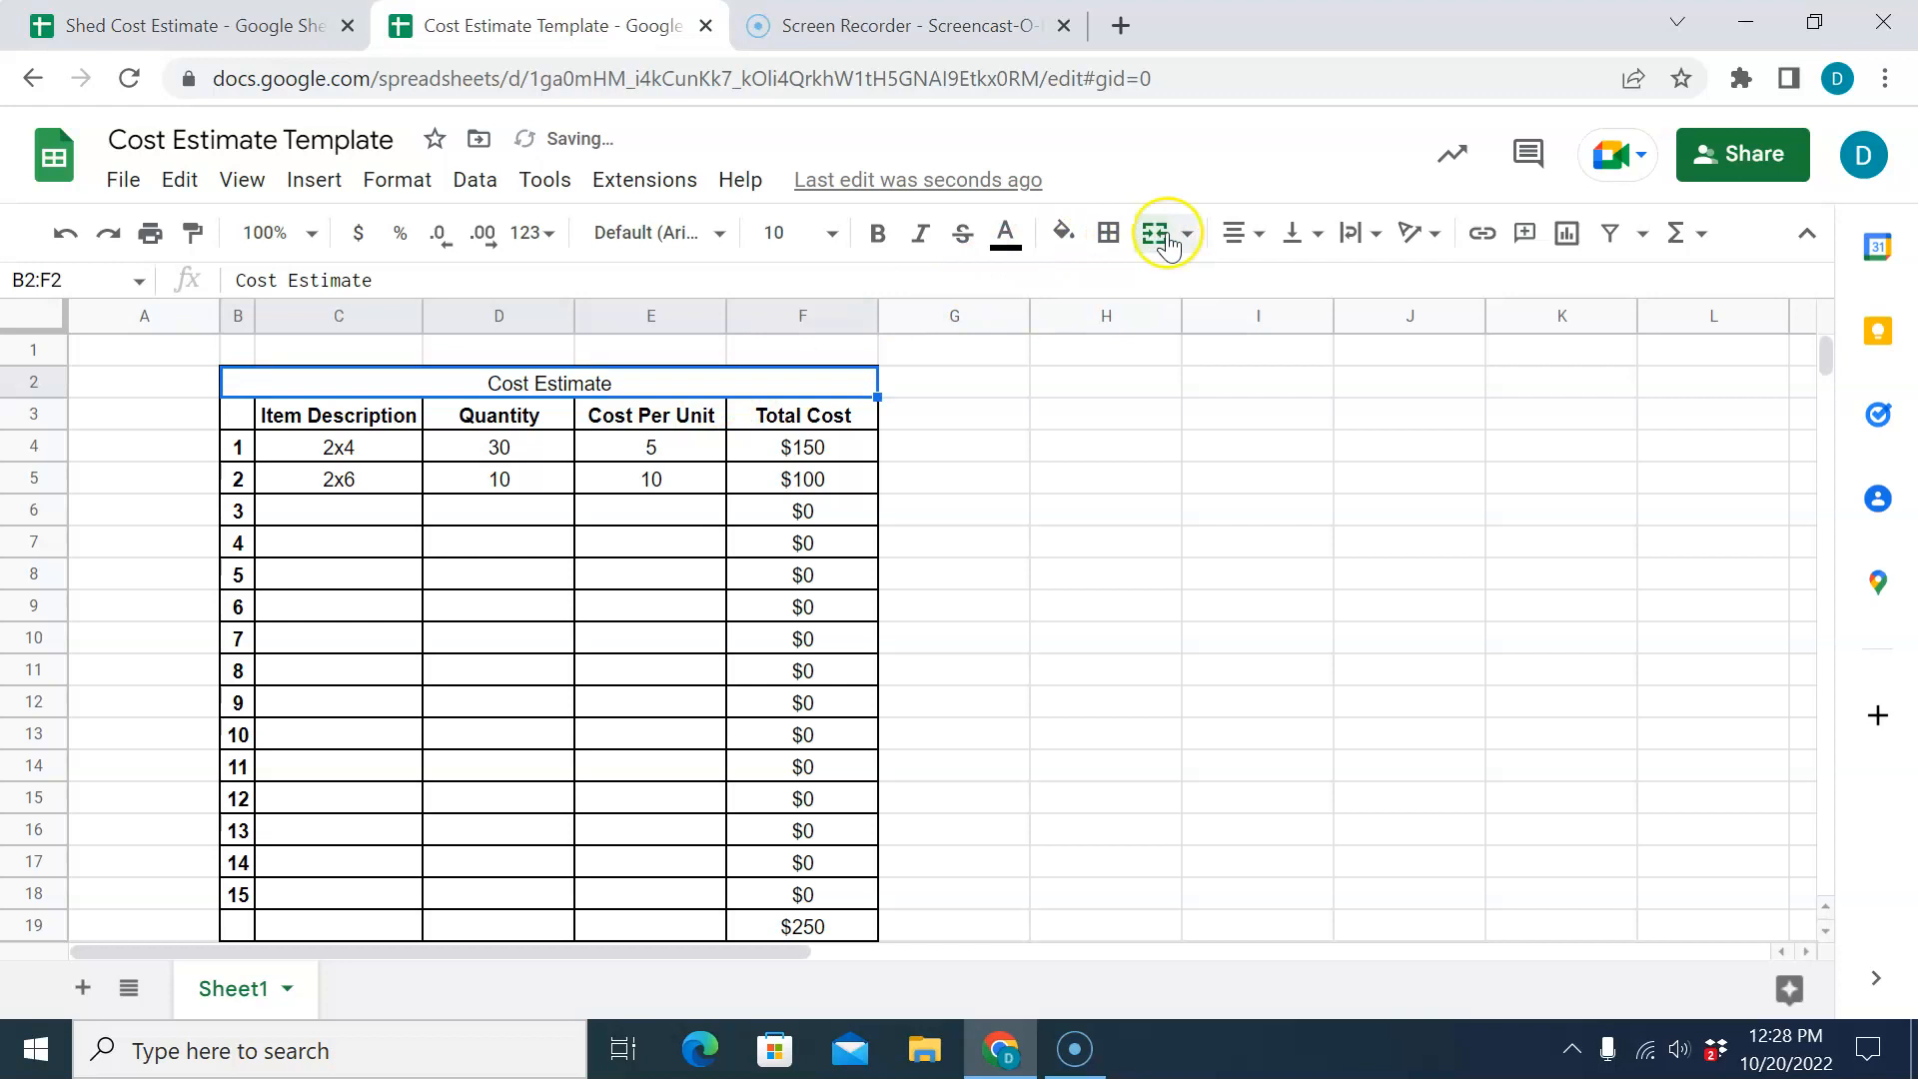
{"action": "left_click", "coordinate": [1190, 237]}
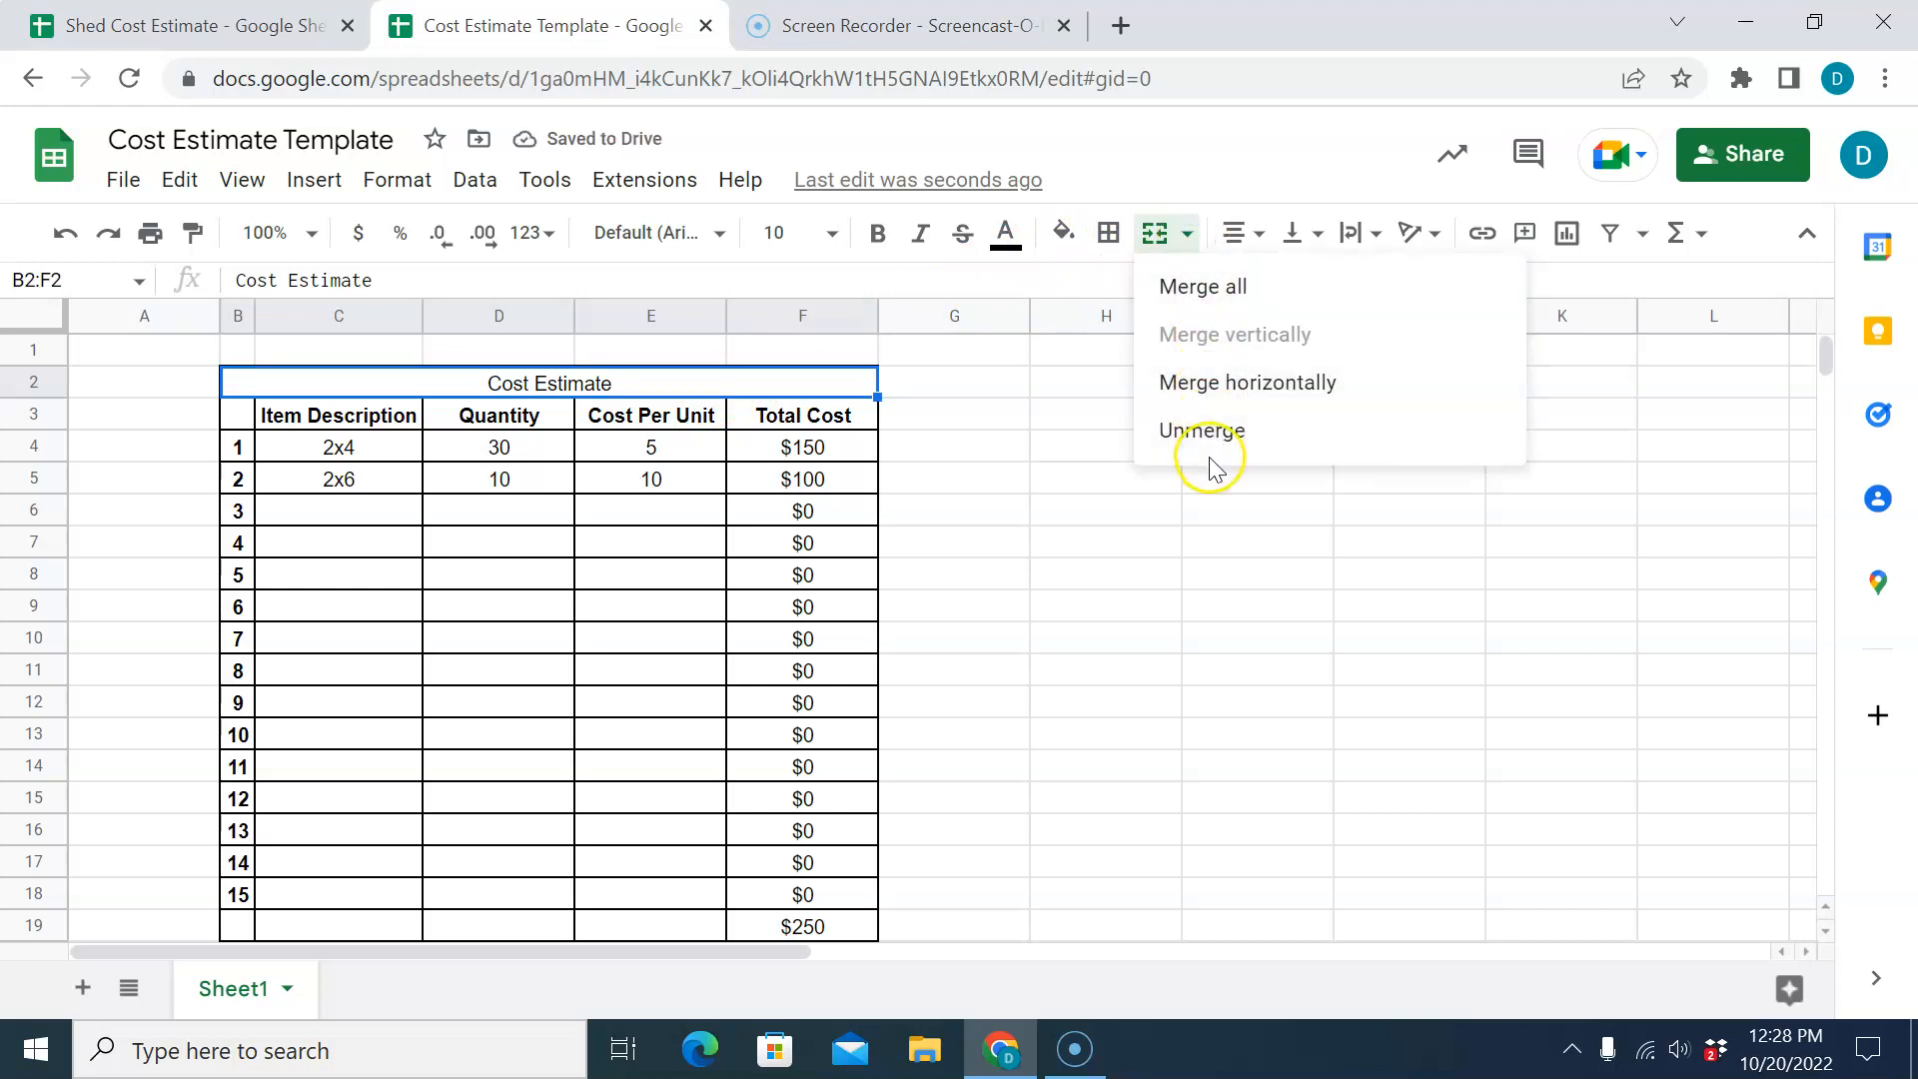
{"action": "left_click", "coordinate": [1120, 571]}
Format the merged Cost Estimate title as bold with font size 14.
{"action": "left_click", "coordinate": [647, 384]}
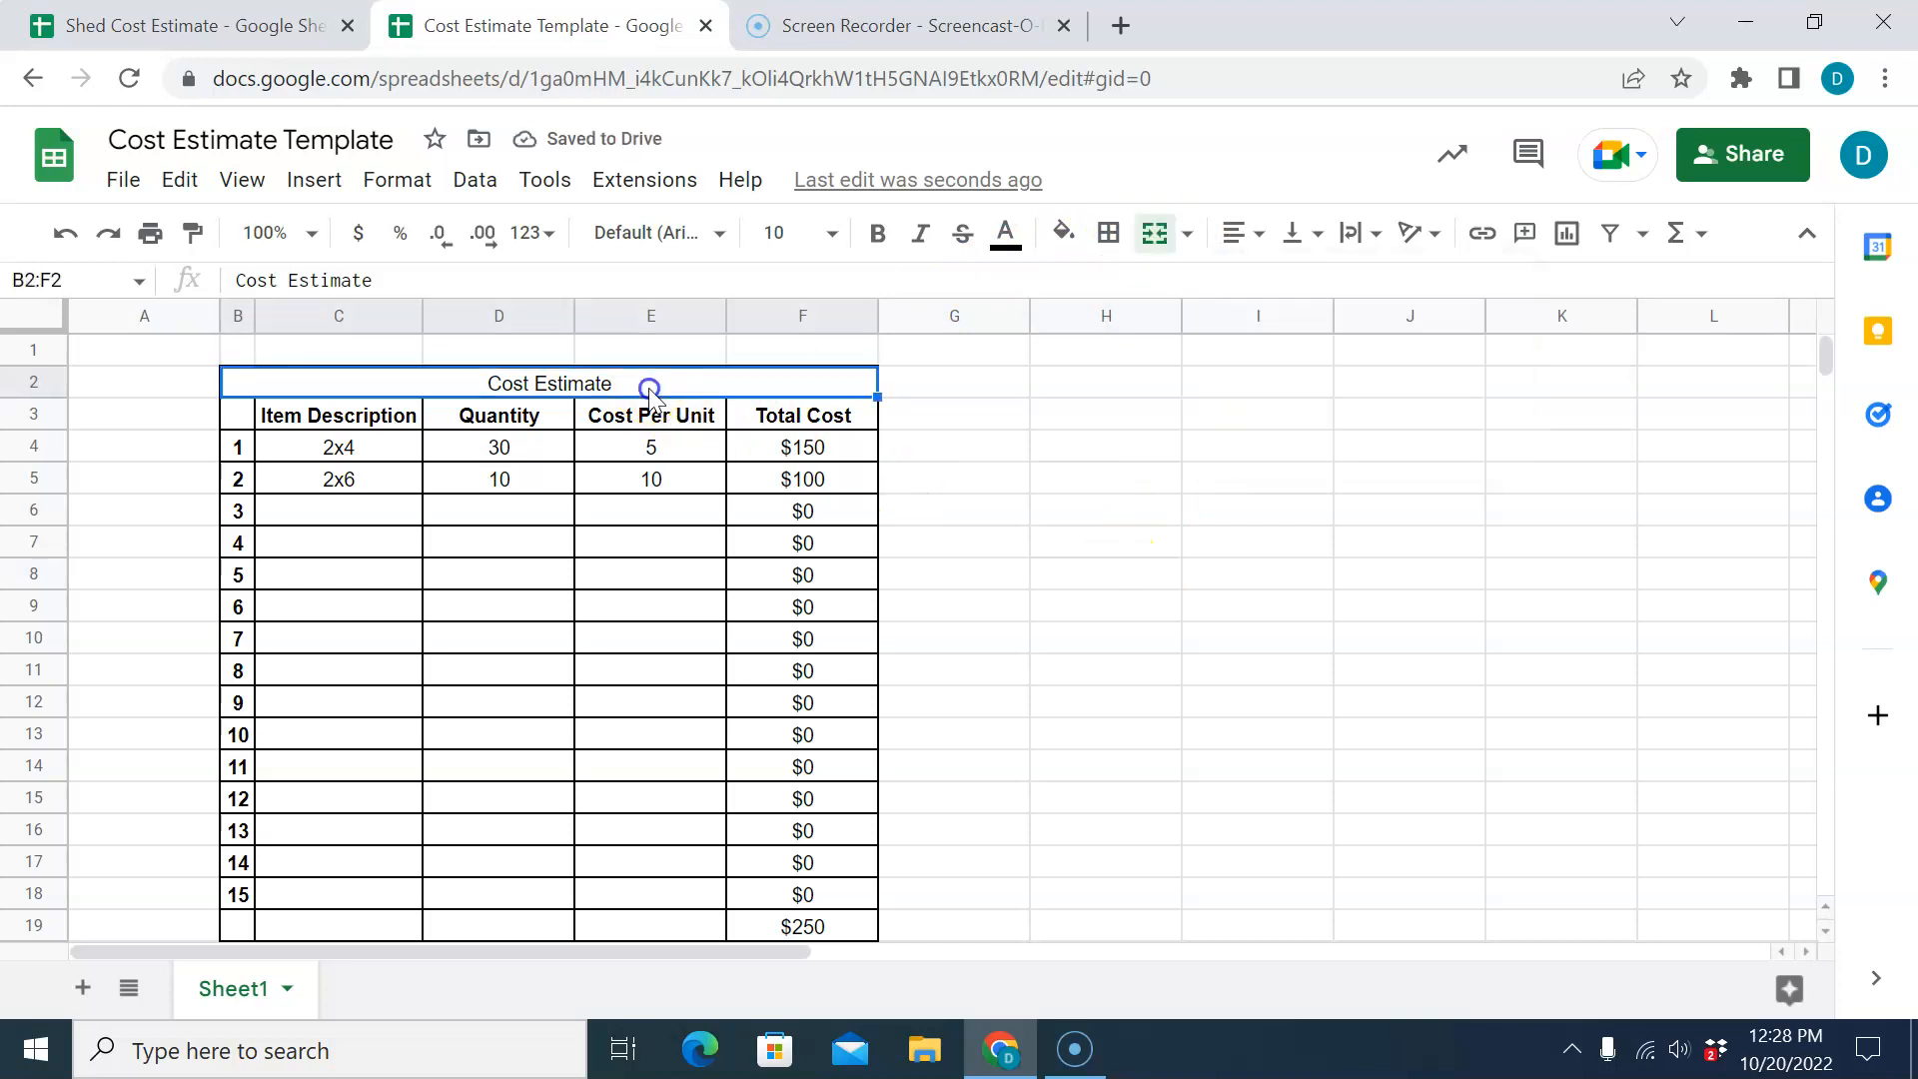
{"action": "left_click", "coordinate": [885, 234]}
{"action": "left_click", "coordinate": [831, 233]}
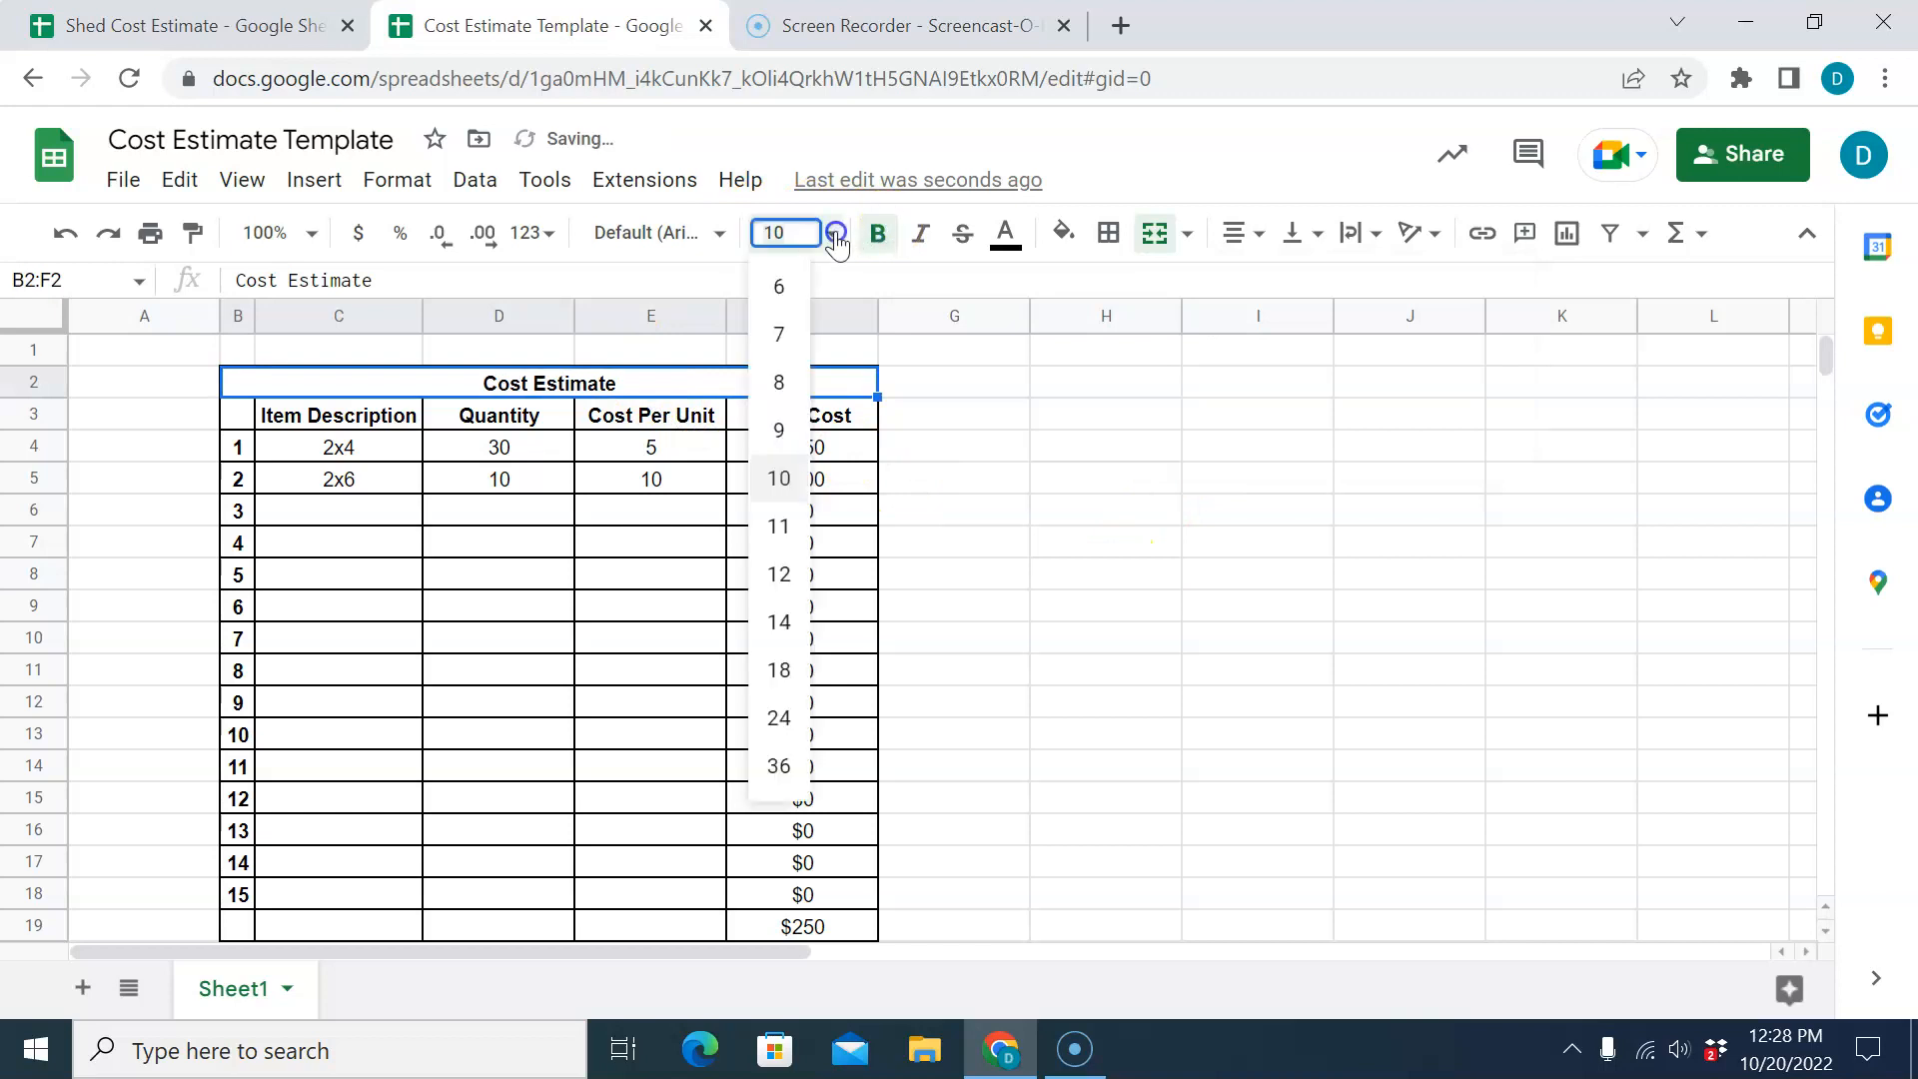
{"action": "left_click", "coordinate": [784, 624]}
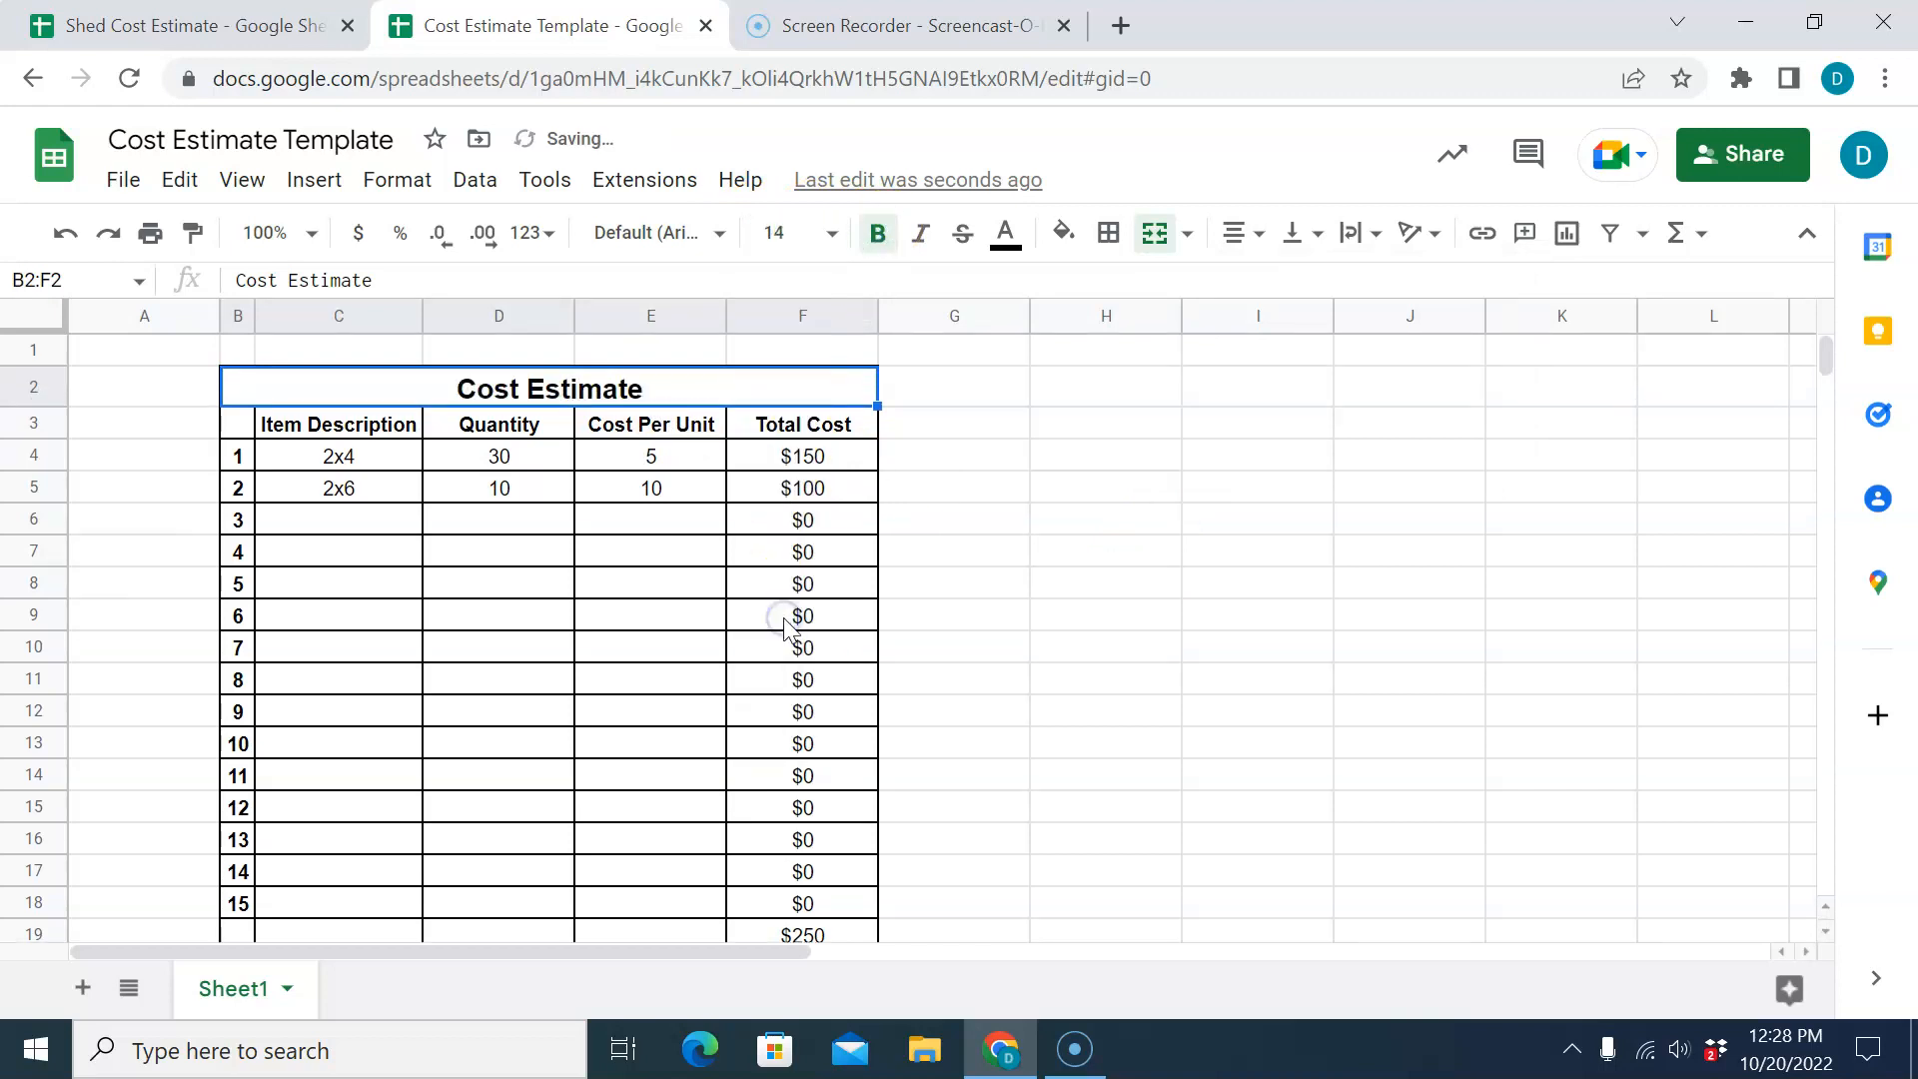
{"action": "left_click", "coordinate": [1148, 571]}
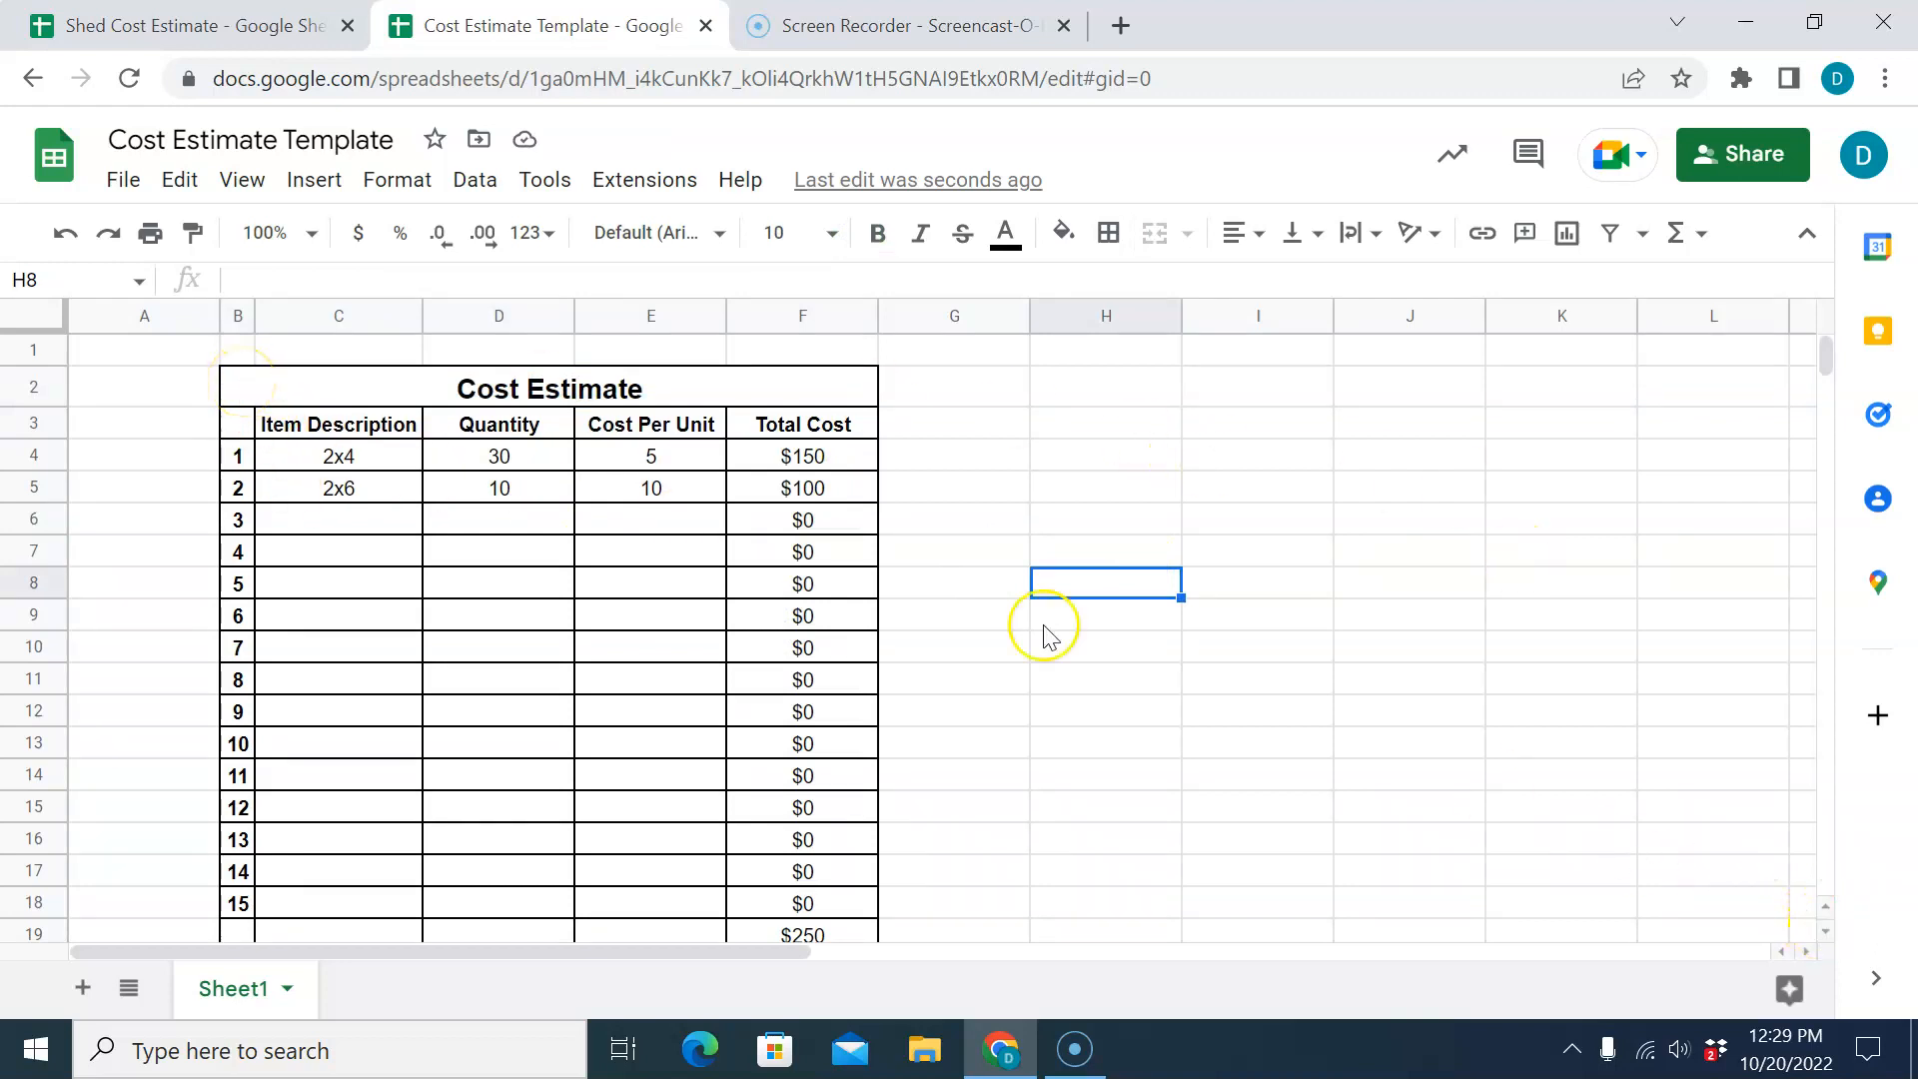
Narrow the empty column A and reduce the height of the empty row 1.
{"action": "left_click_drag", "start_coordinate": [220, 312], "coordinate": [110, 314]}
{"action": "left_click", "coordinate": [48, 363]}
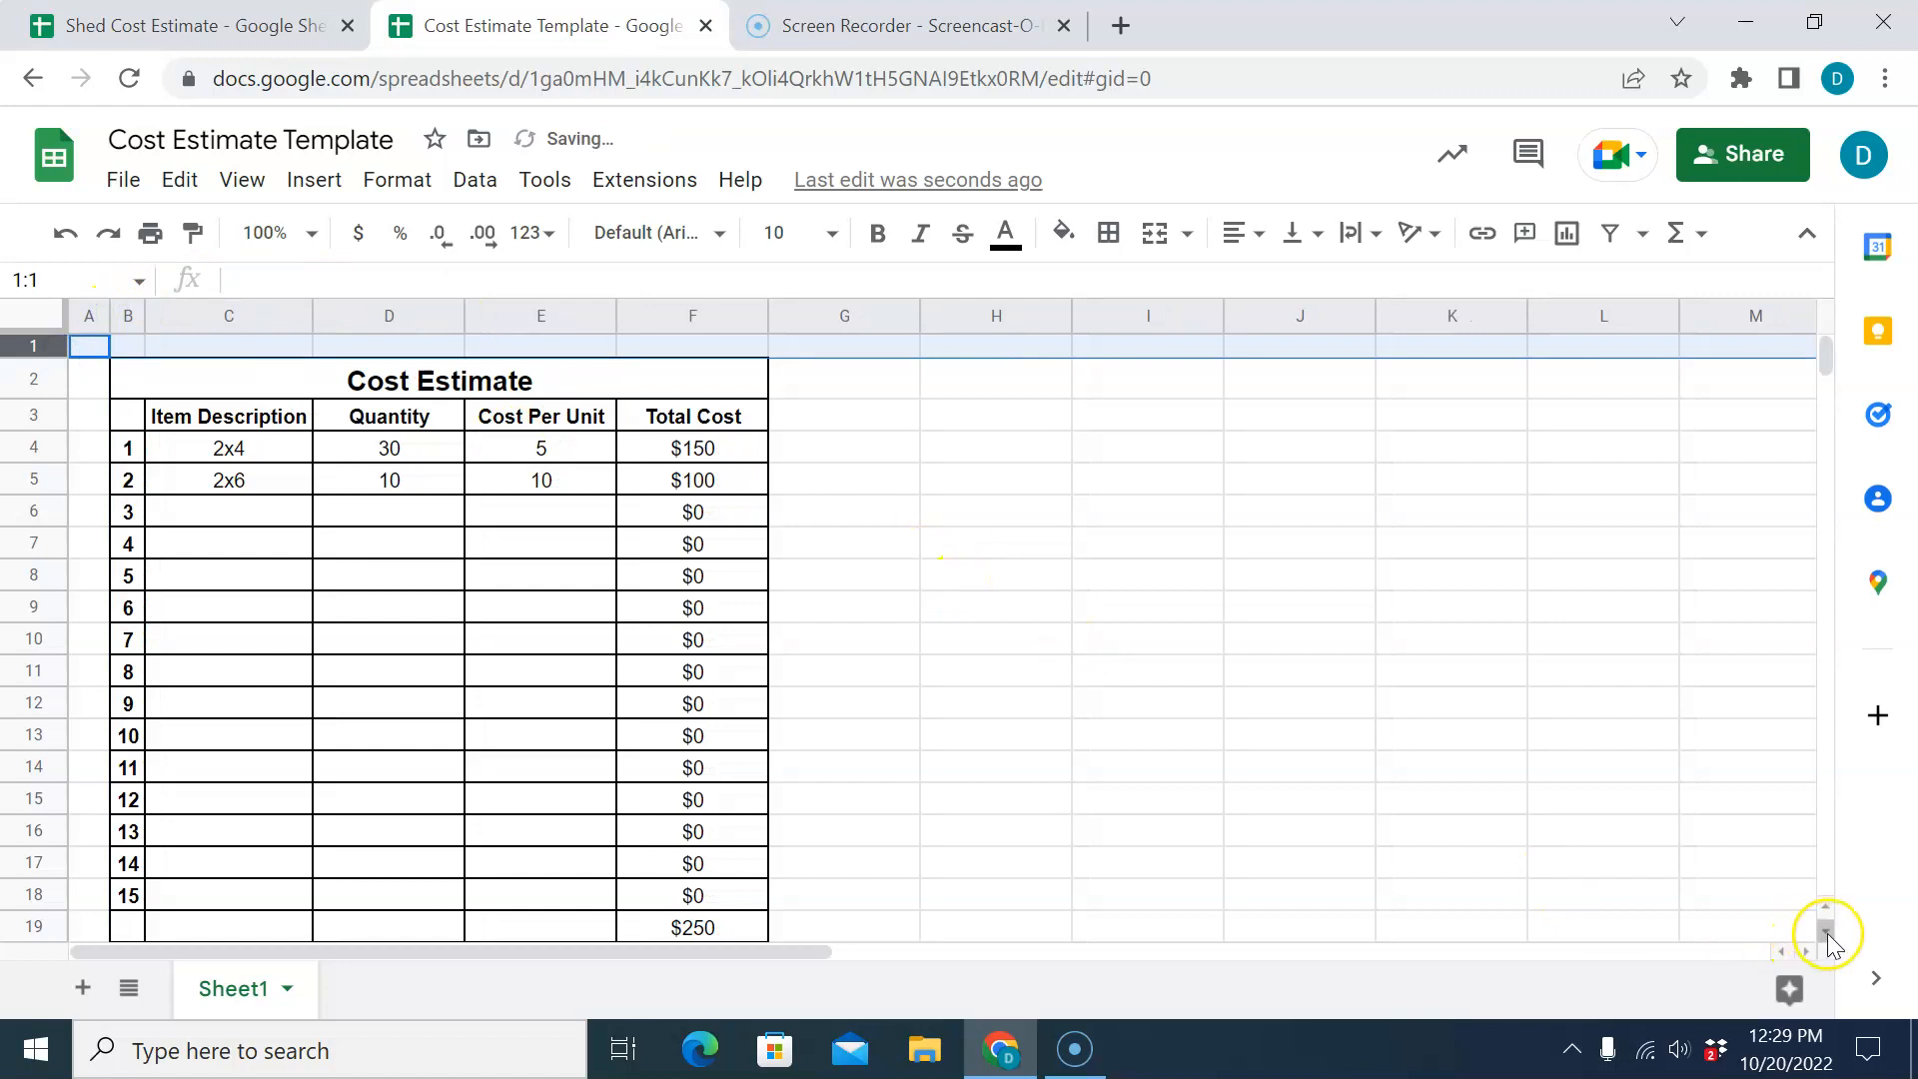
Enter the label Total Project Cost in cell E19, matching the wording in the Shed Cost Estimate sheet.
{"action": "double_click", "coordinate": [1824, 930]}
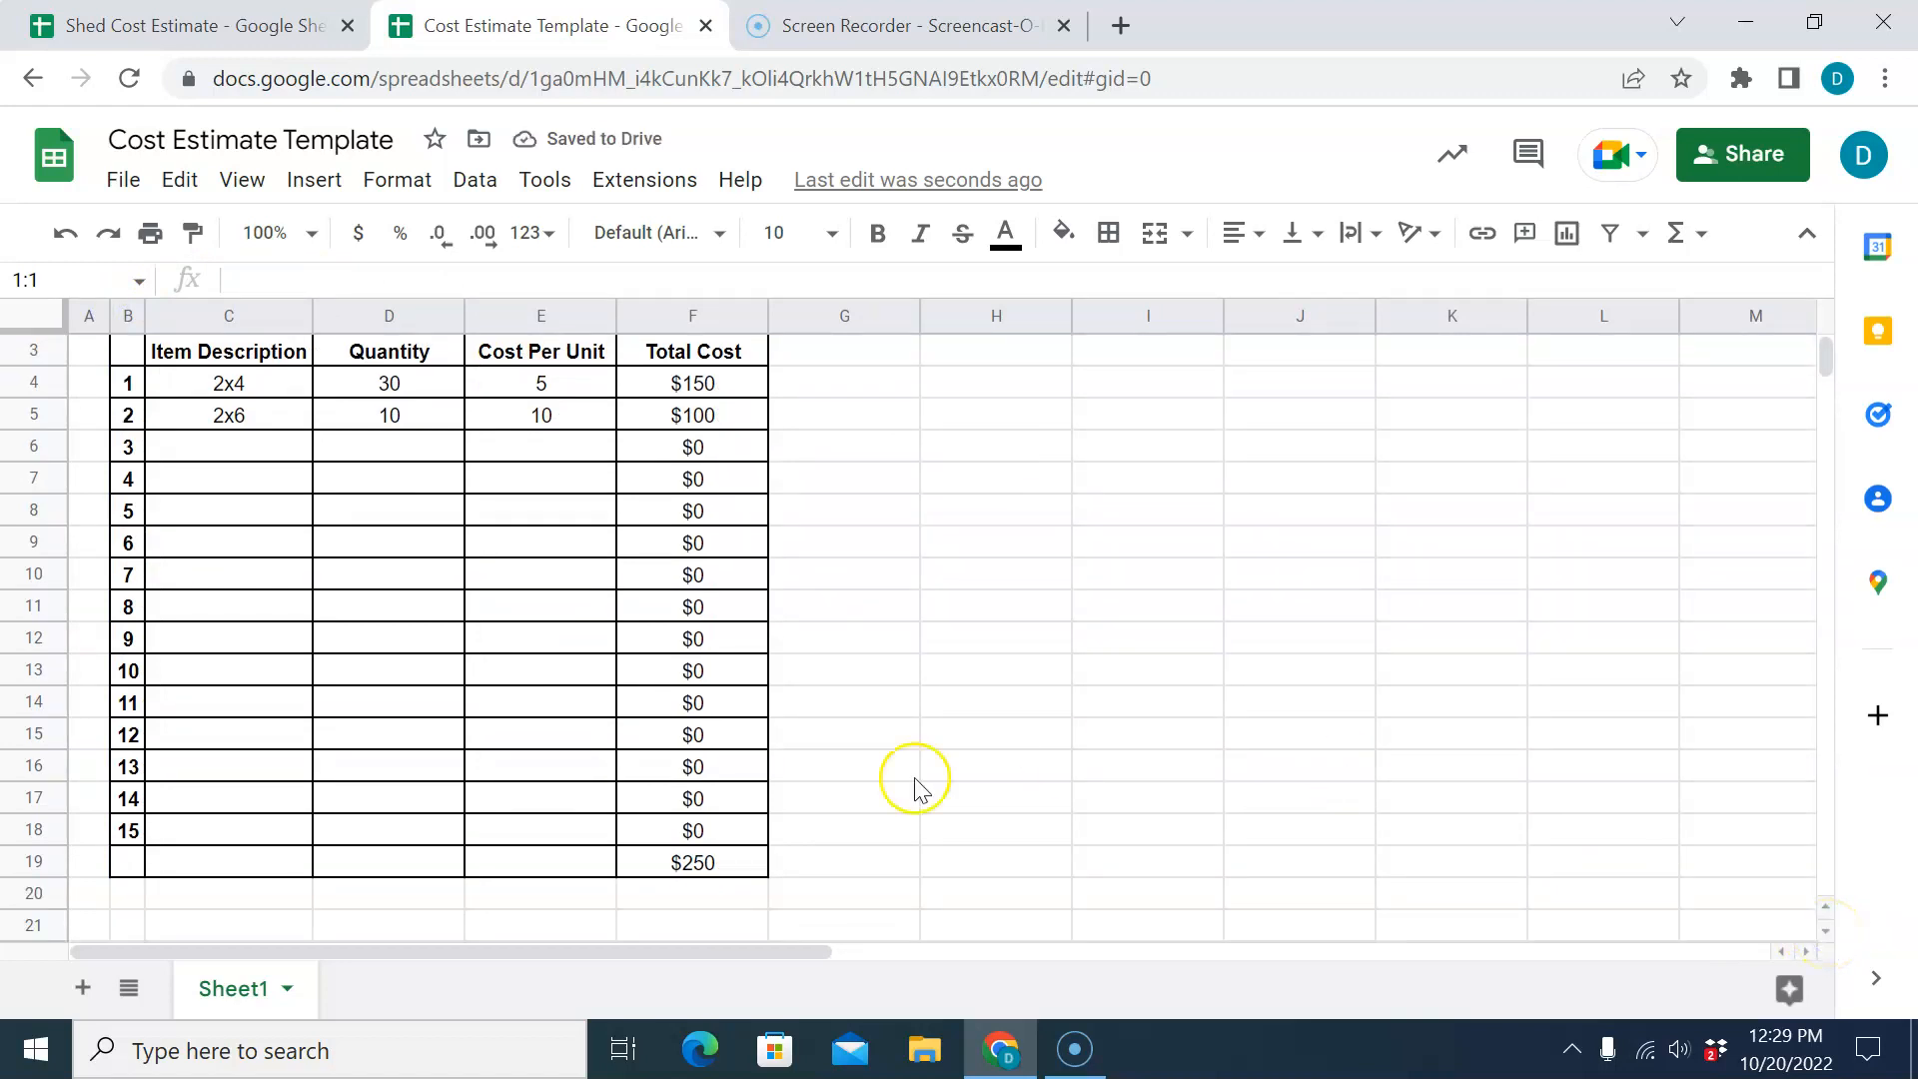
{"action": "left_click", "coordinate": [504, 876]}
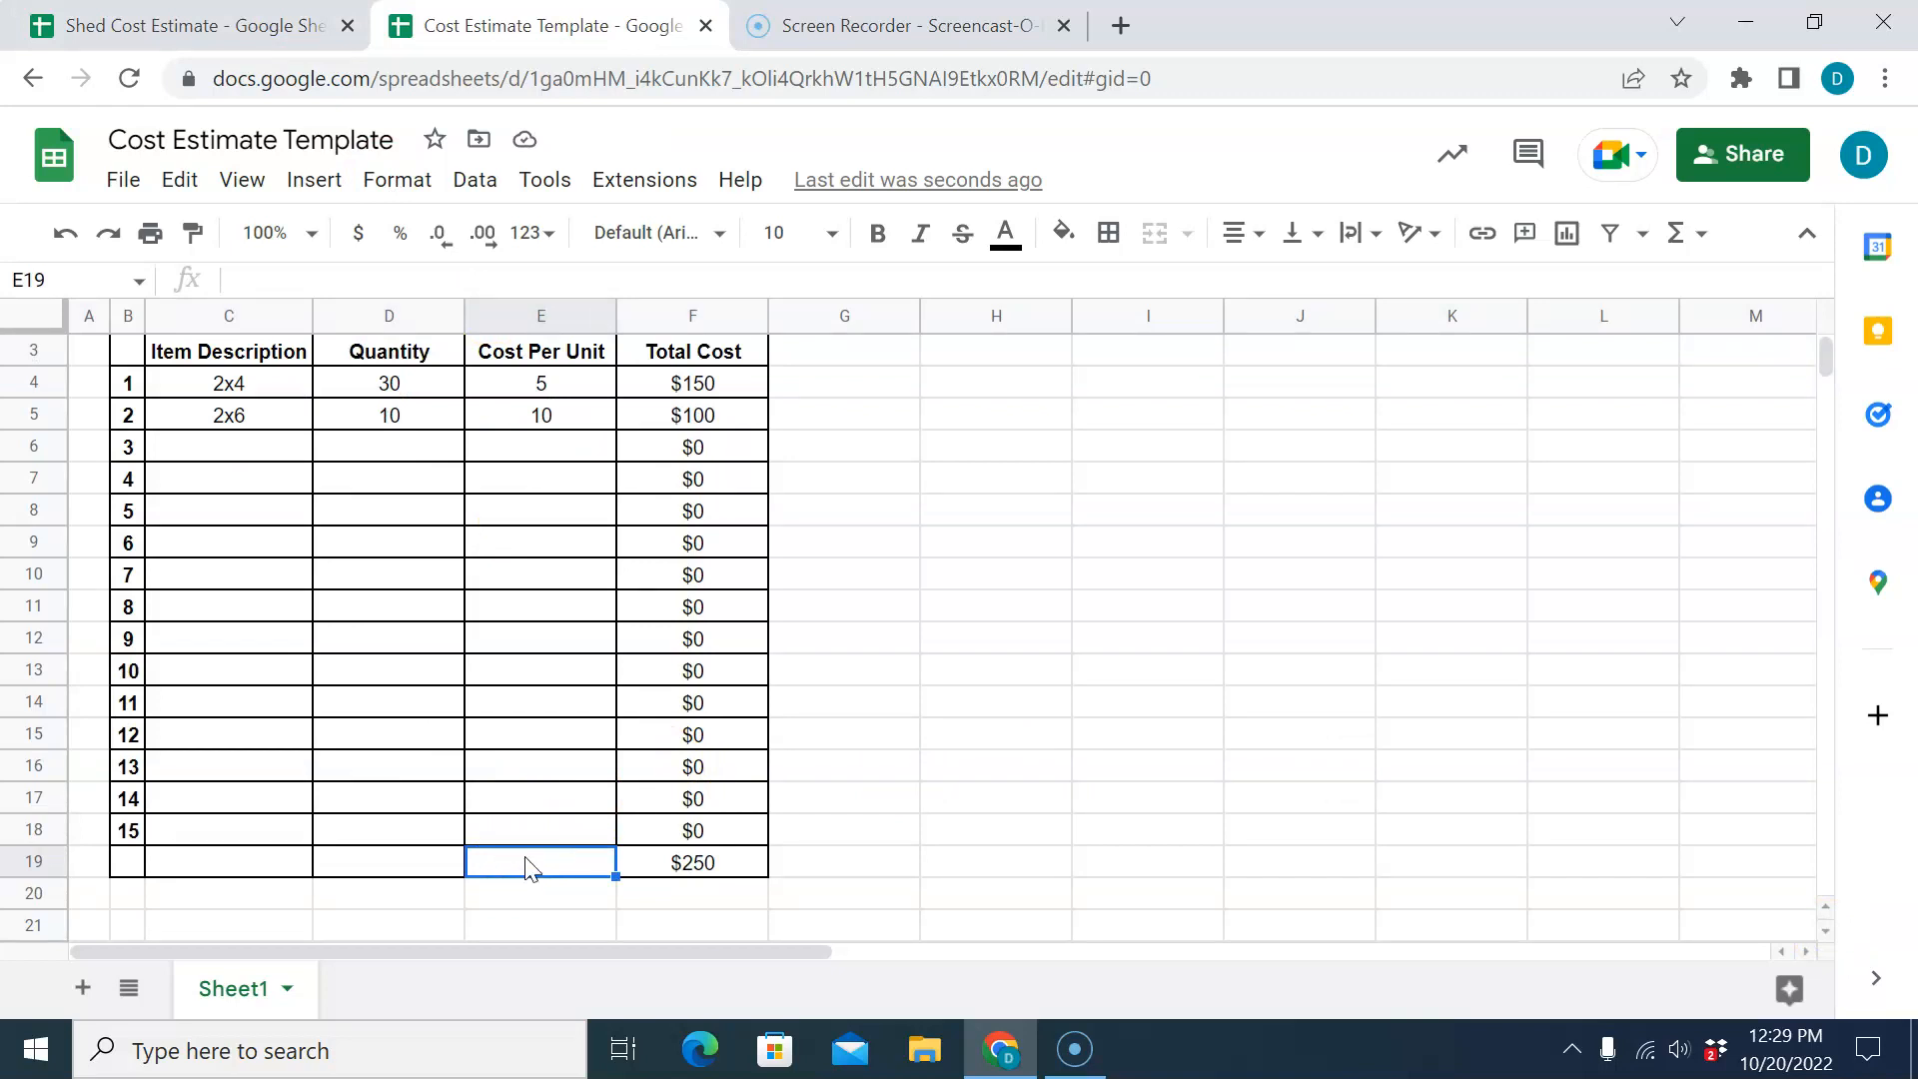
{"action": "type", "text": "Tot"}
{"action": "left_click", "coordinate": [190, 25]}
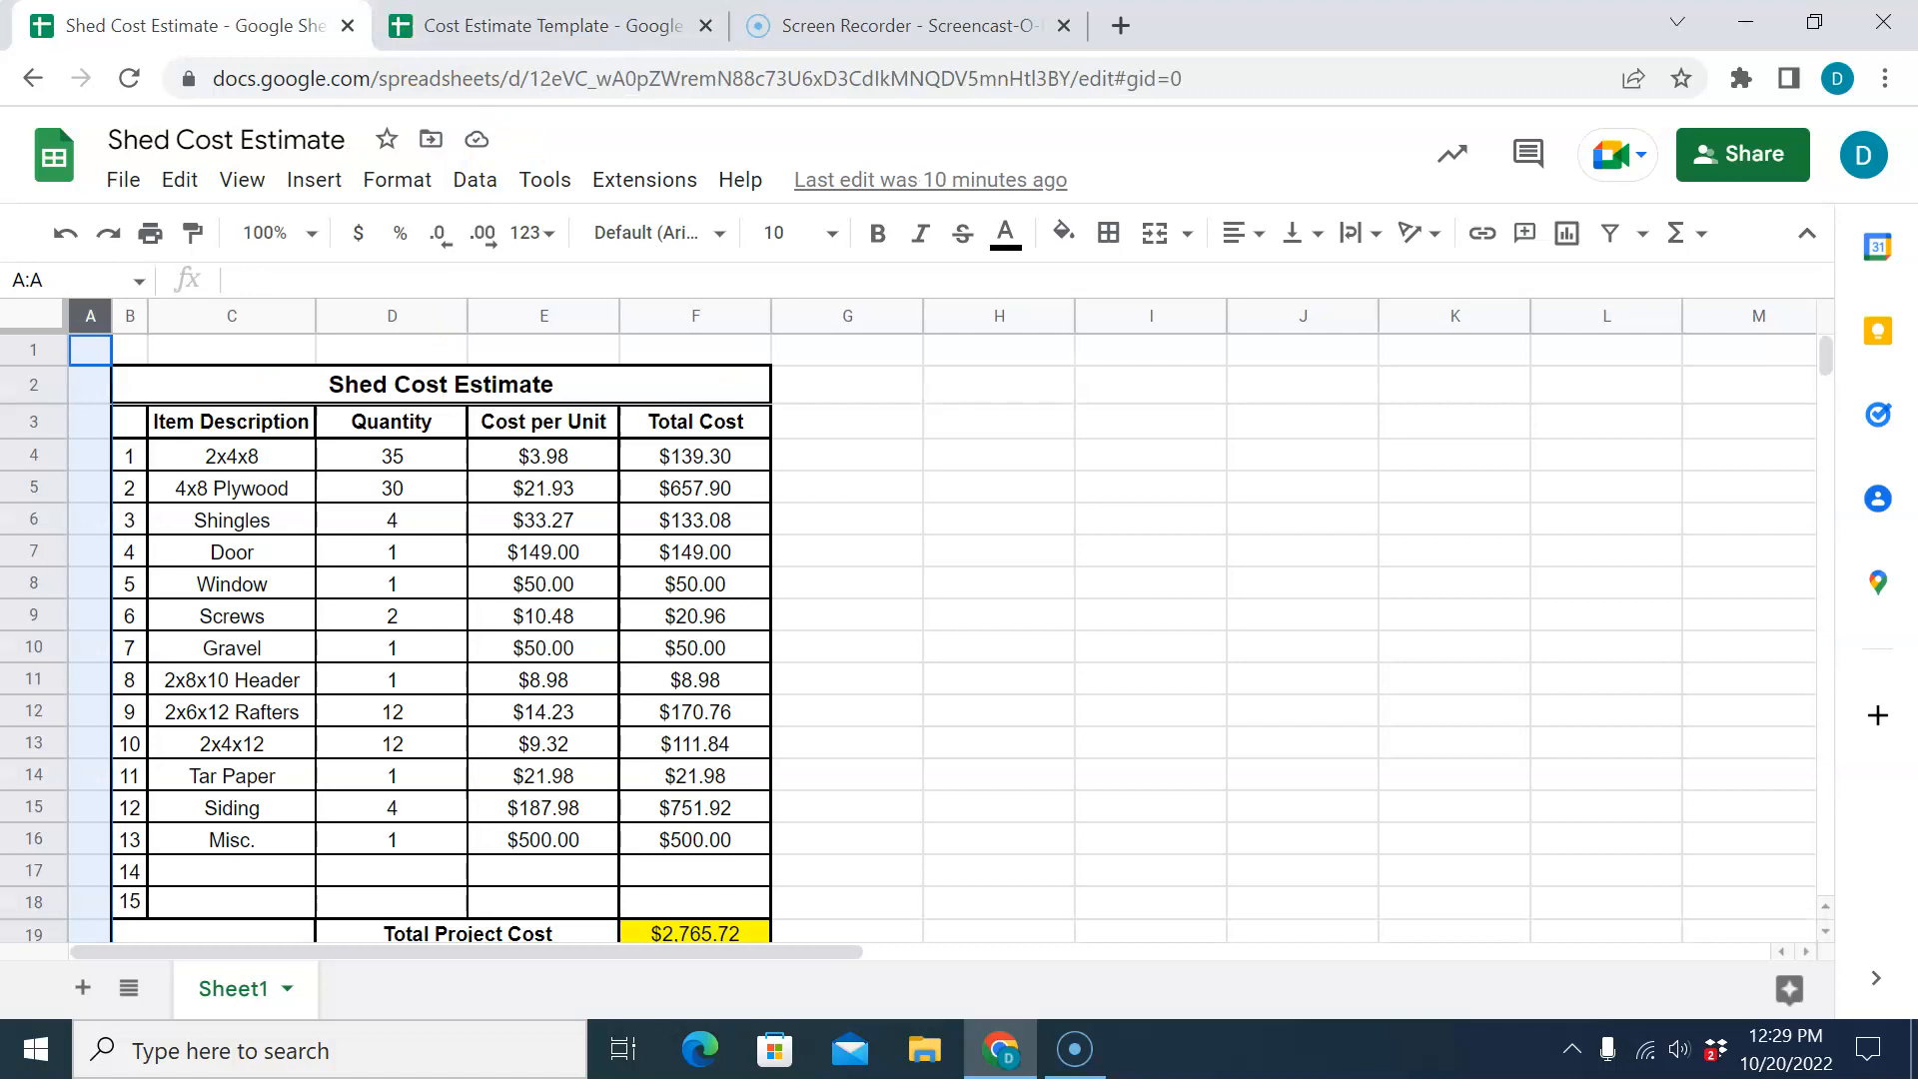
{"action": "left_click", "coordinate": [485, 26]}
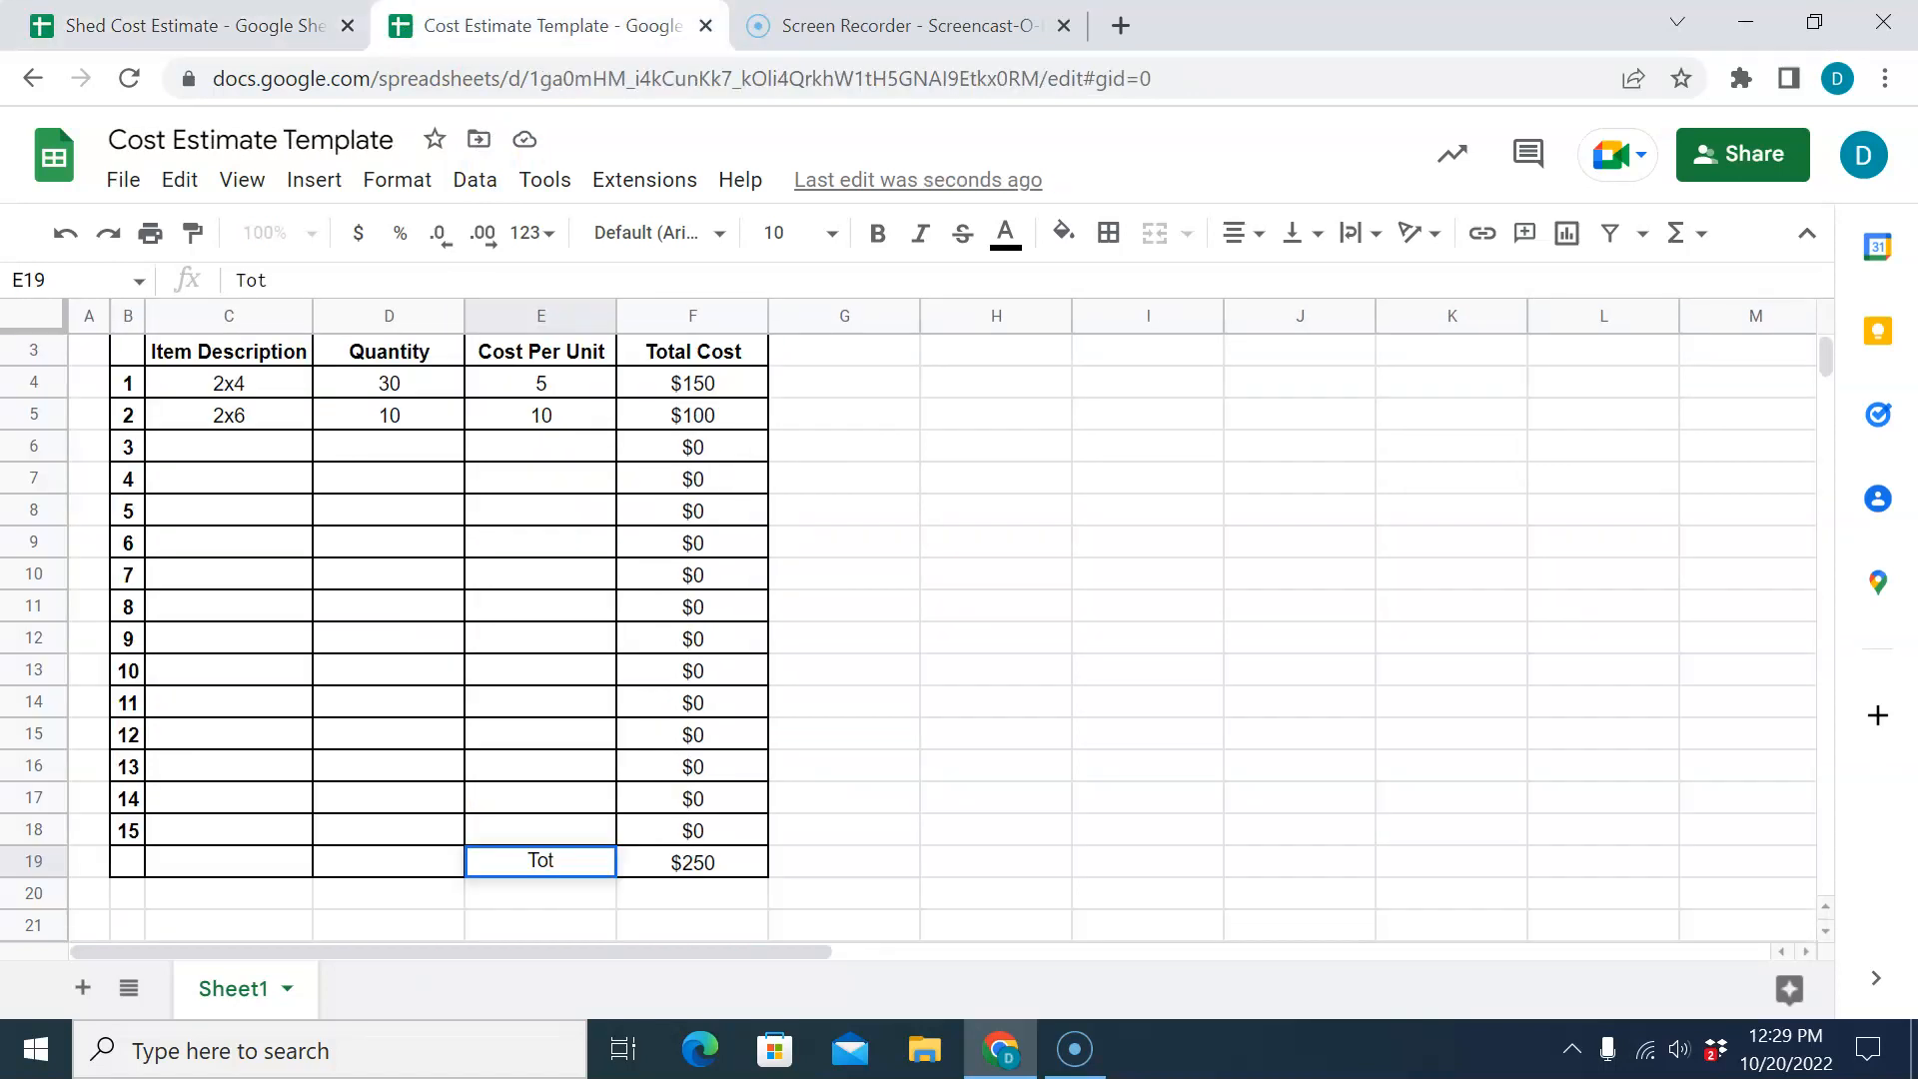
{"action": "type", "text": "otal Project COs"}
{"action": "key", "text": "BackSpace"}
{"action": "key", "text": "BackSpace"}
{"action": "type", "text": "ost"}
{"action": "left_click", "coordinate": [1042, 477]}
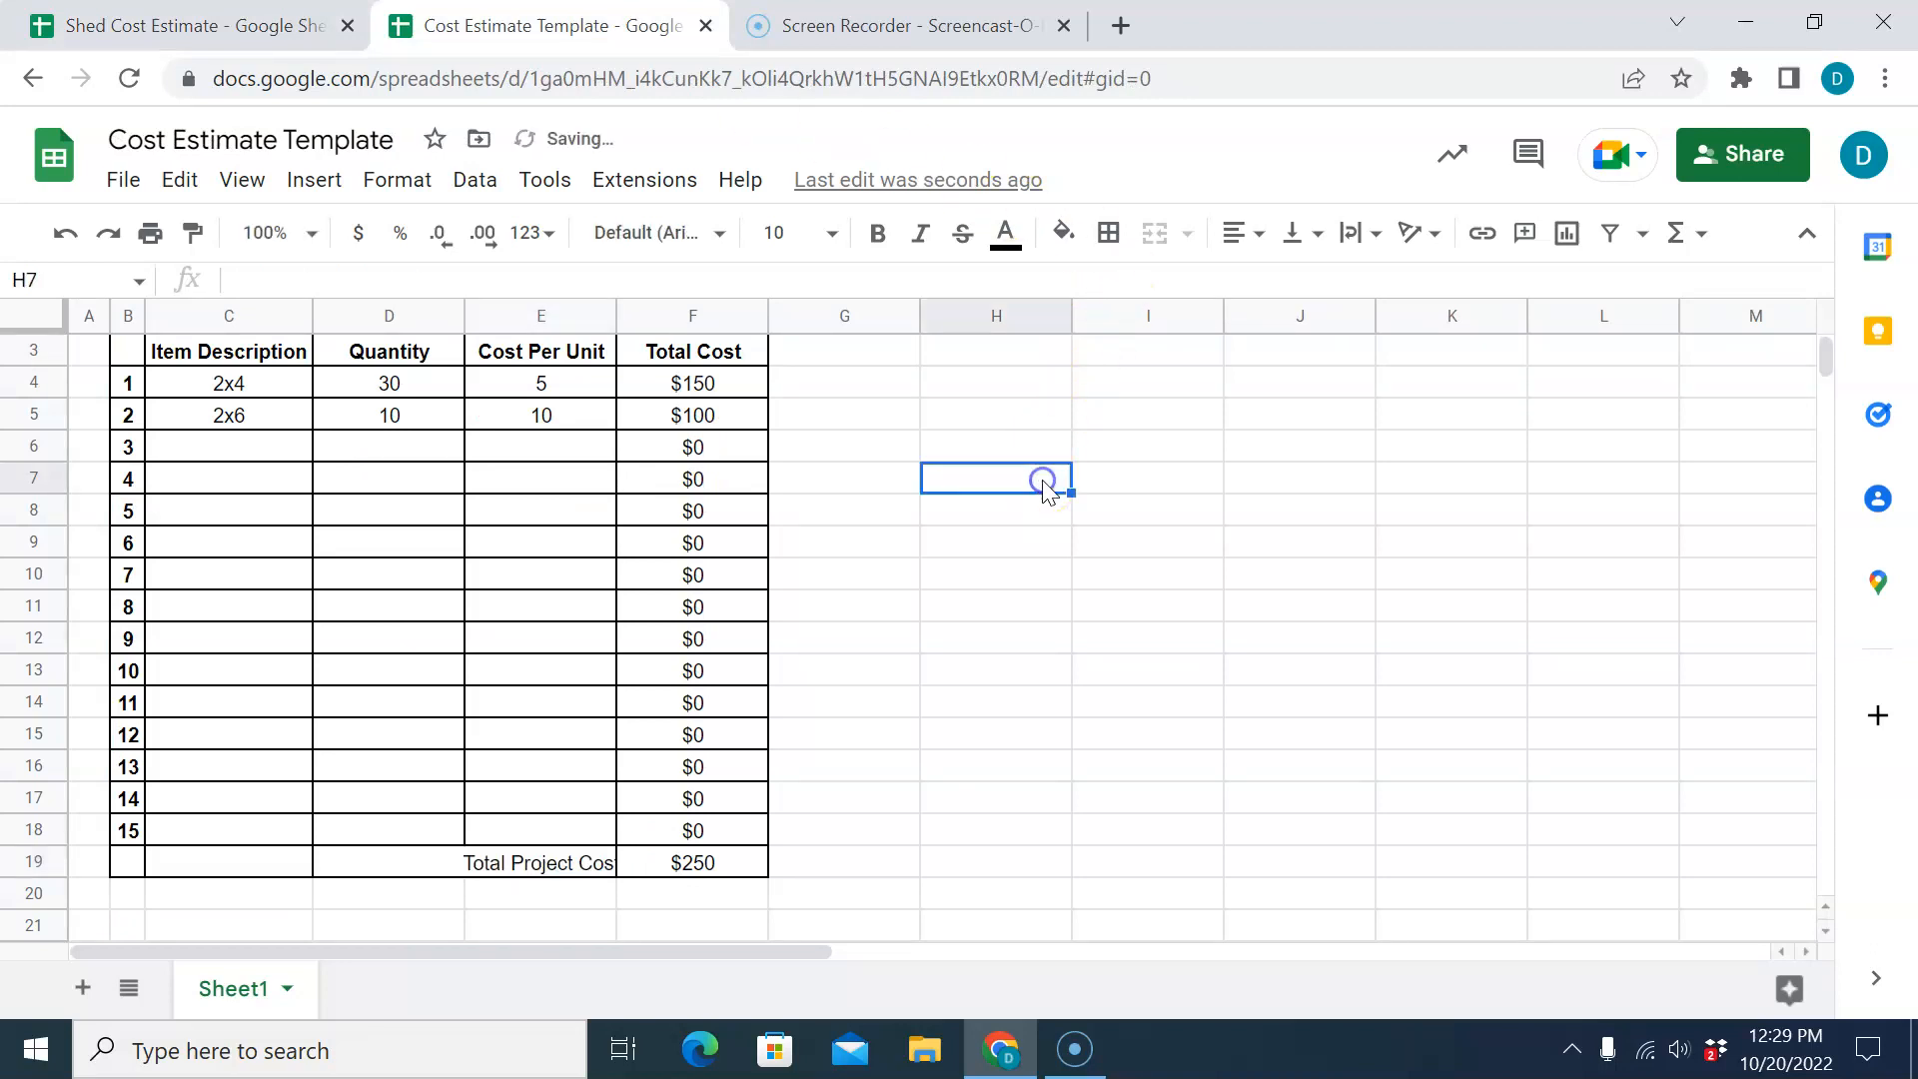
Merge cells D19:E19 and make the Total Project Cost label bold.
{"action": "left_click", "coordinate": [402, 861]}
{"action": "left_click_drag", "start_coordinate": [403, 860], "coordinate": [501, 858]}
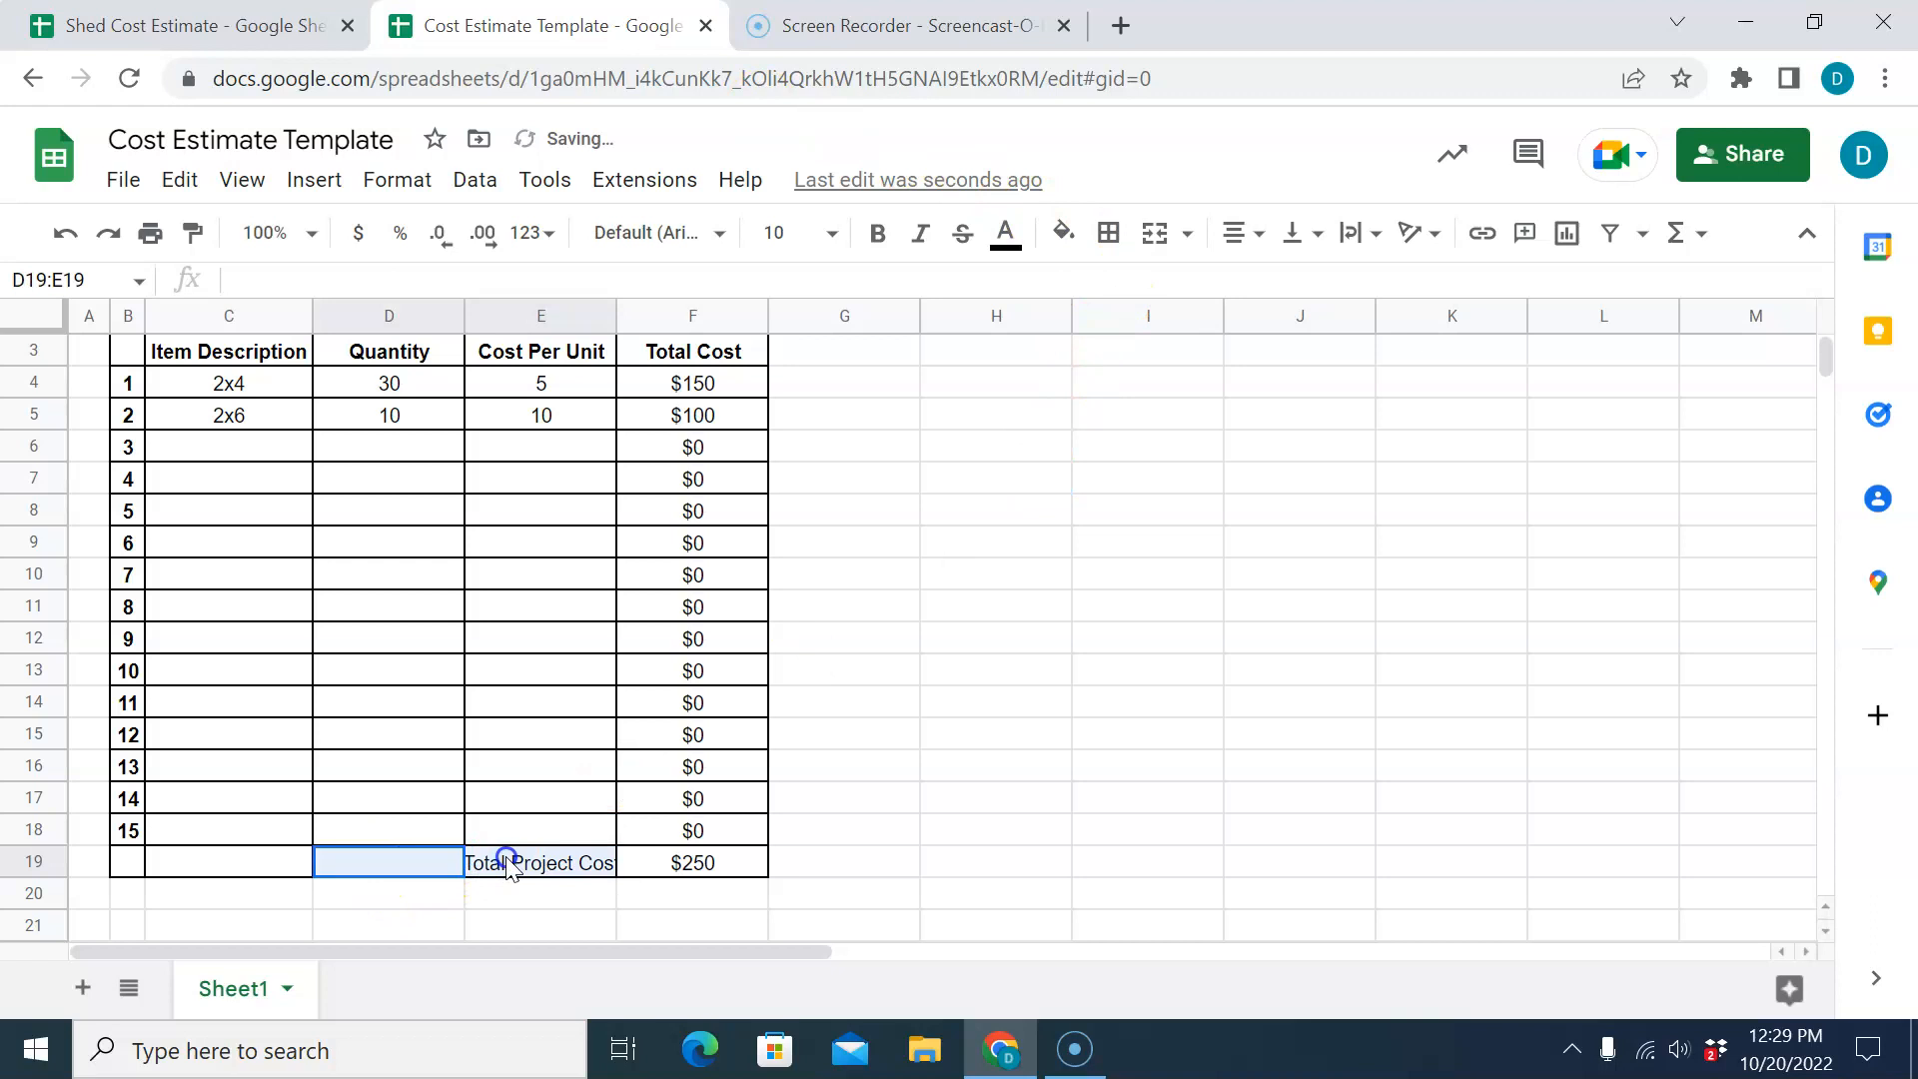
{"action": "left_click", "coordinate": [1148, 233]}
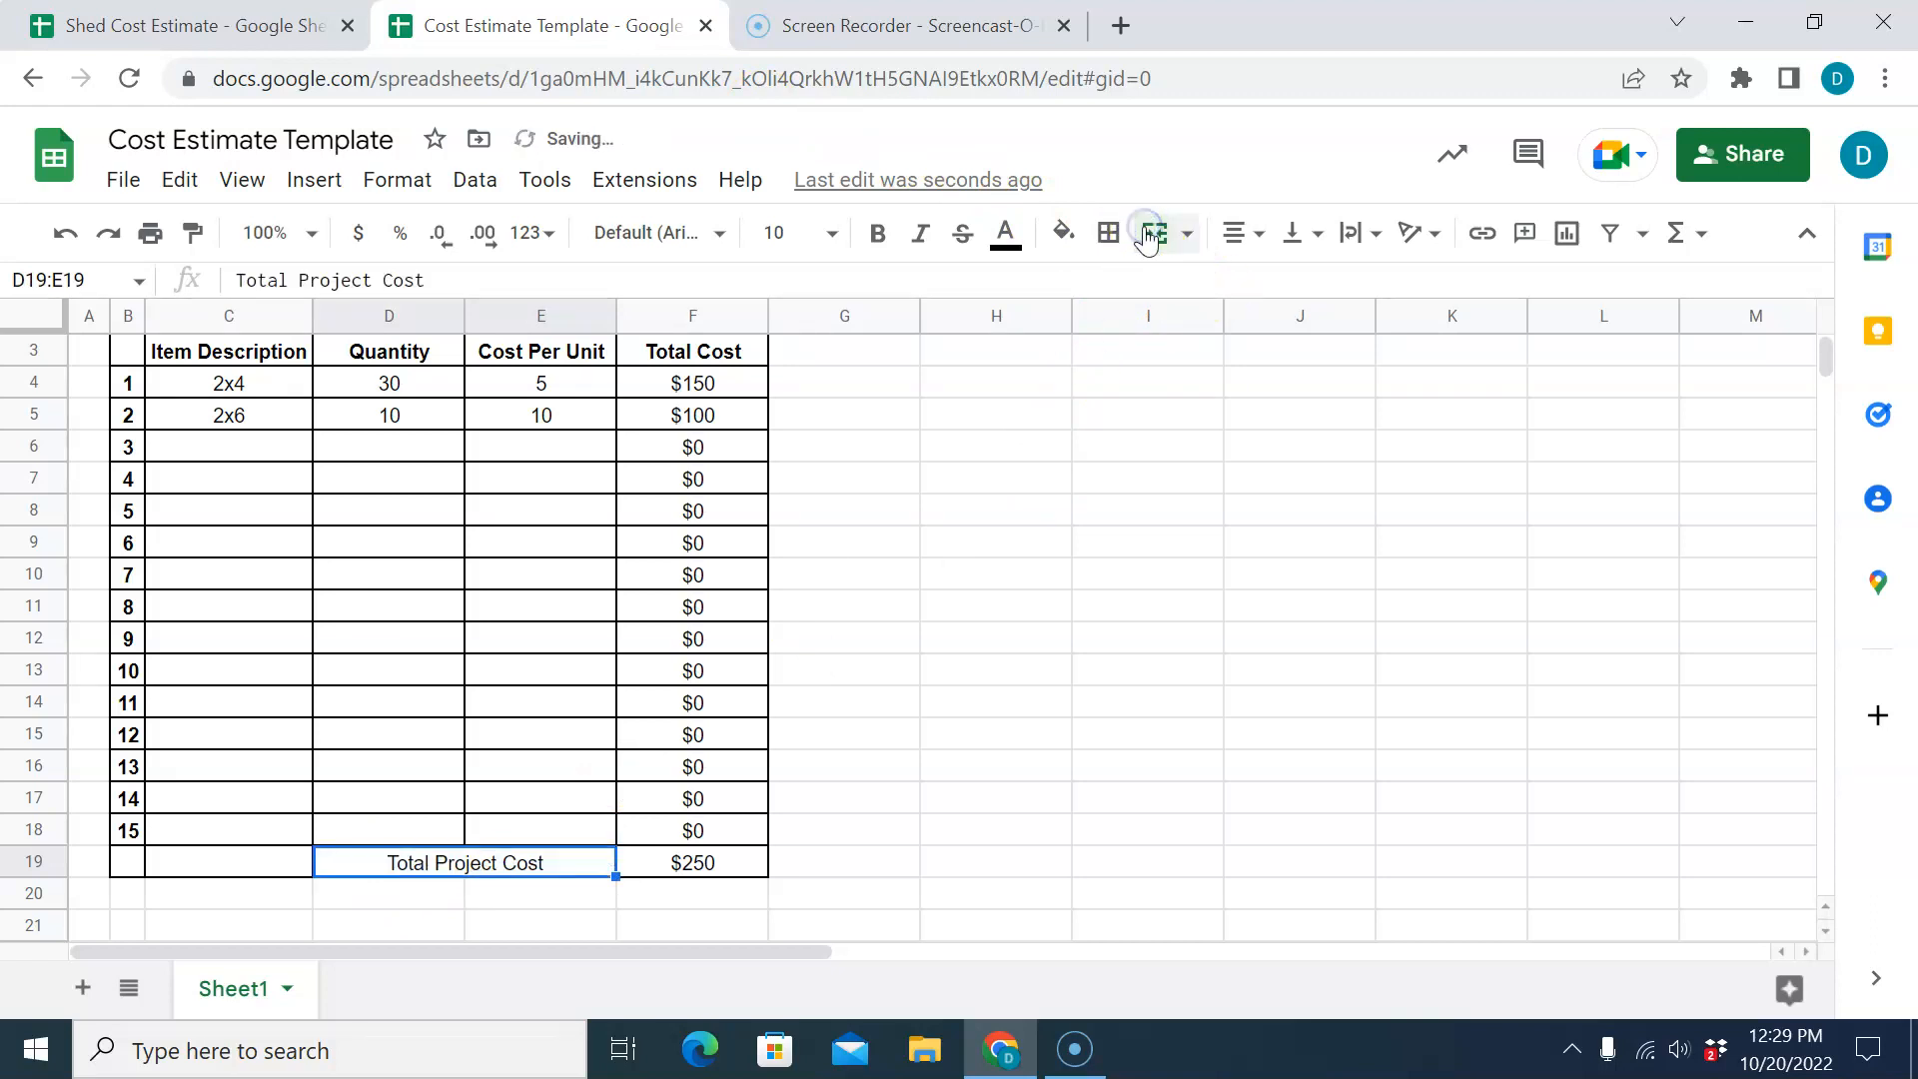
{"action": "left_click", "coordinate": [1036, 669]}
{"action": "left_click", "coordinate": [513, 869]}
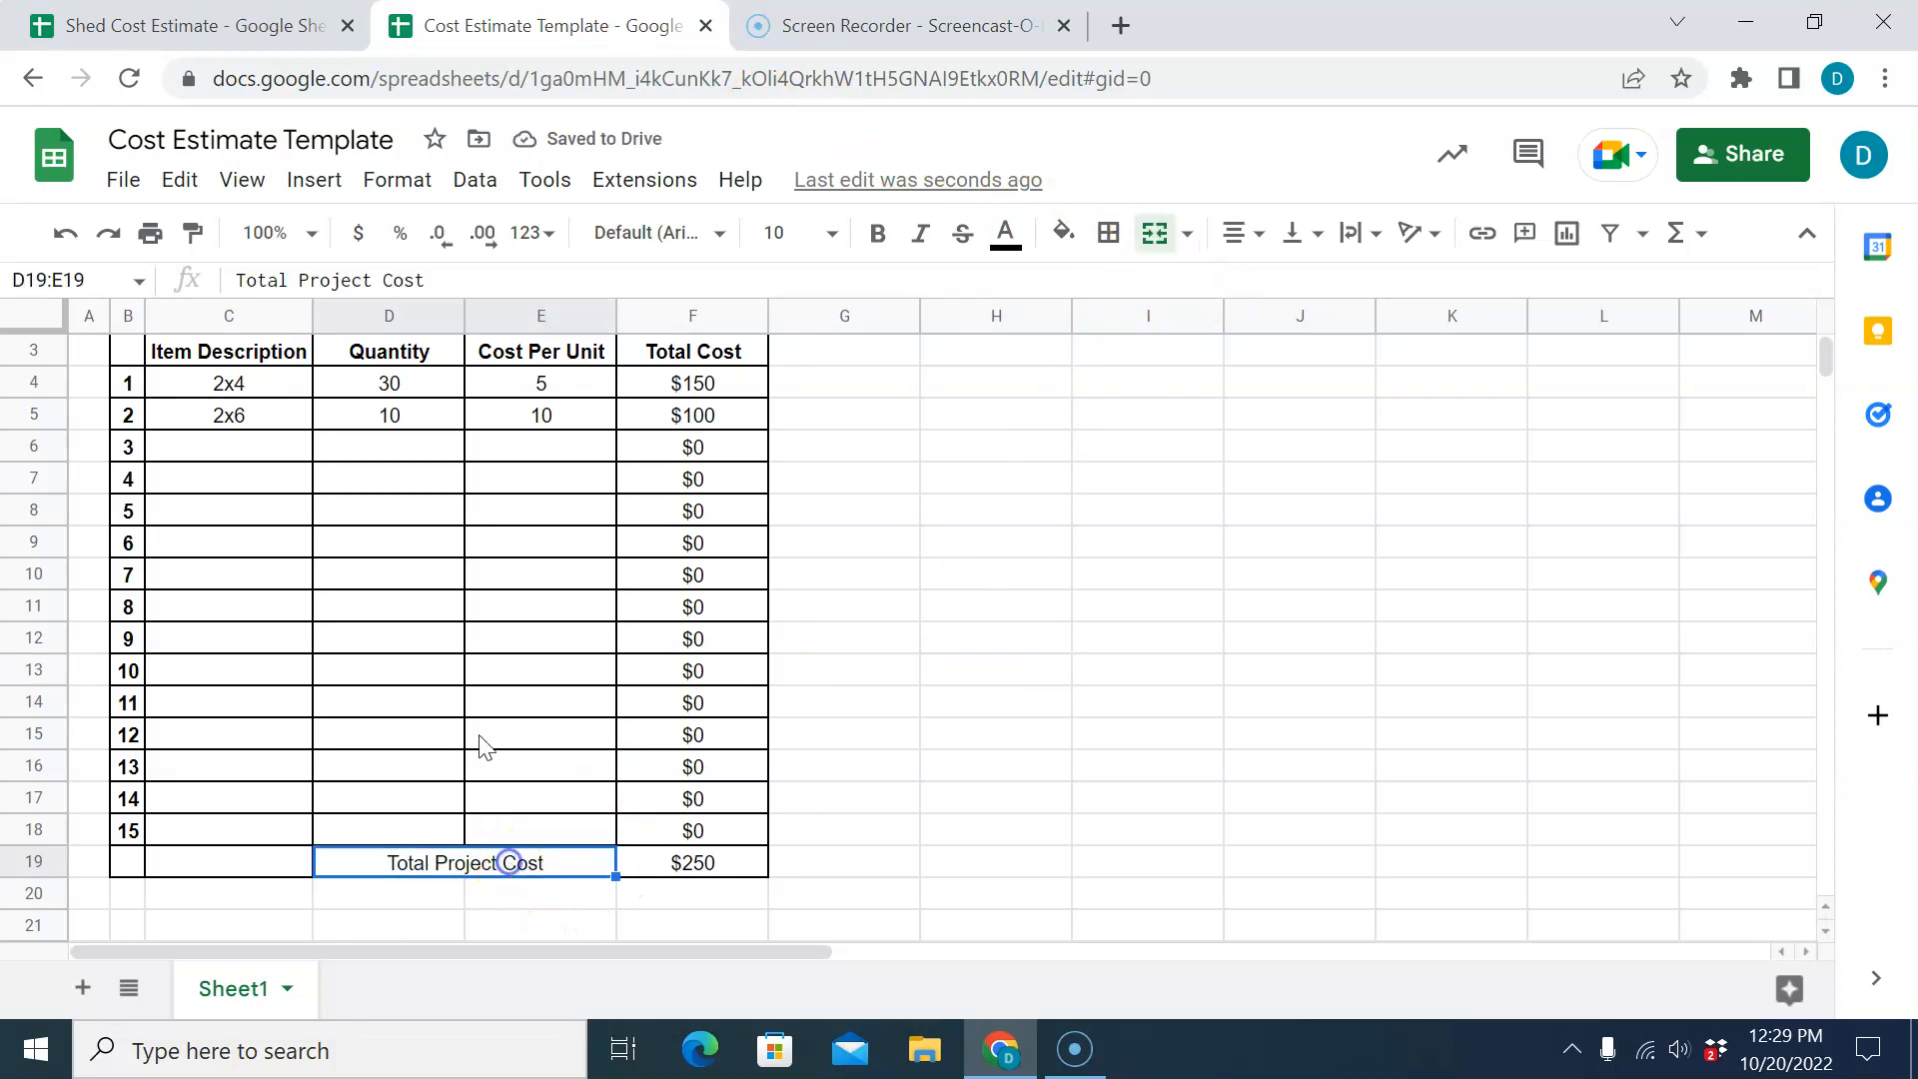
{"action": "left_click", "coordinate": [879, 232]}
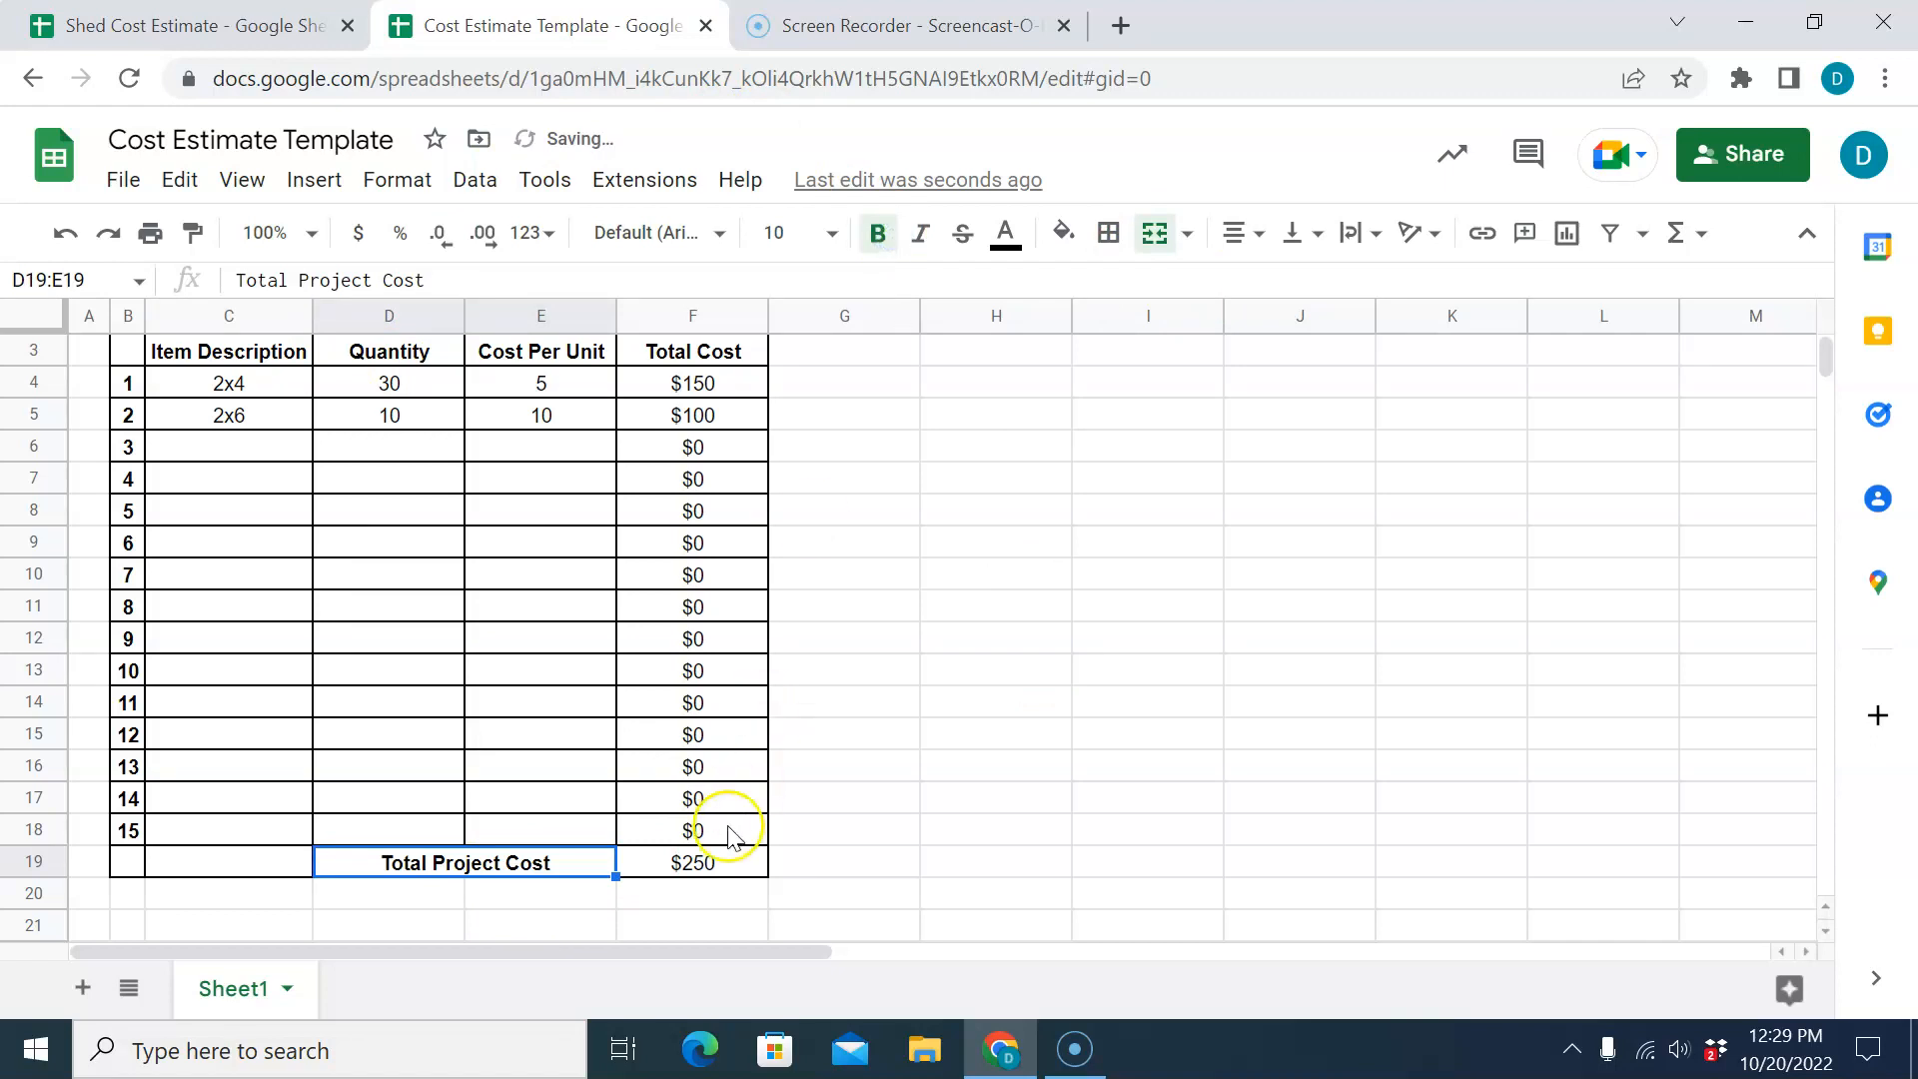
Fill the overall sum cell F19 with yellow.
{"action": "left_click", "coordinate": [711, 859]}
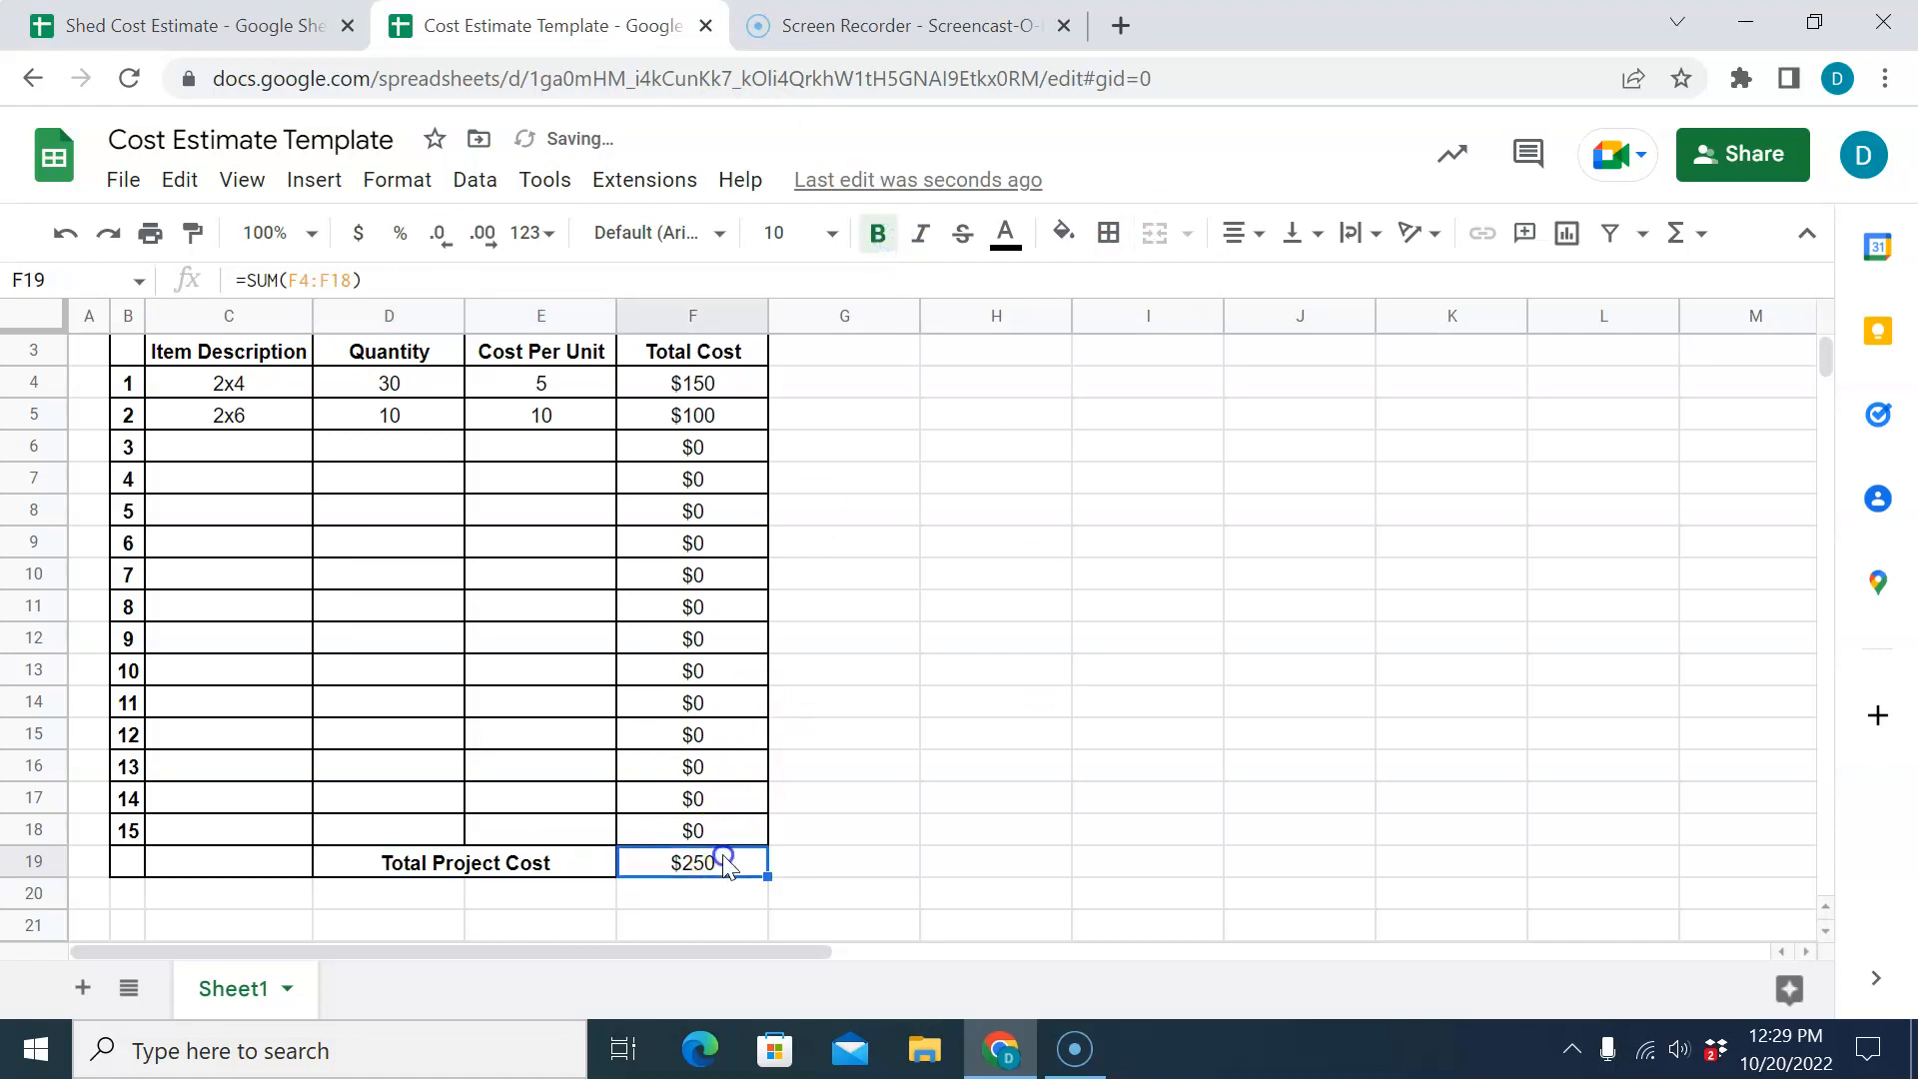
{"action": "left_click", "coordinate": [1061, 240]}
{"action": "left_click", "coordinate": [1191, 368]}
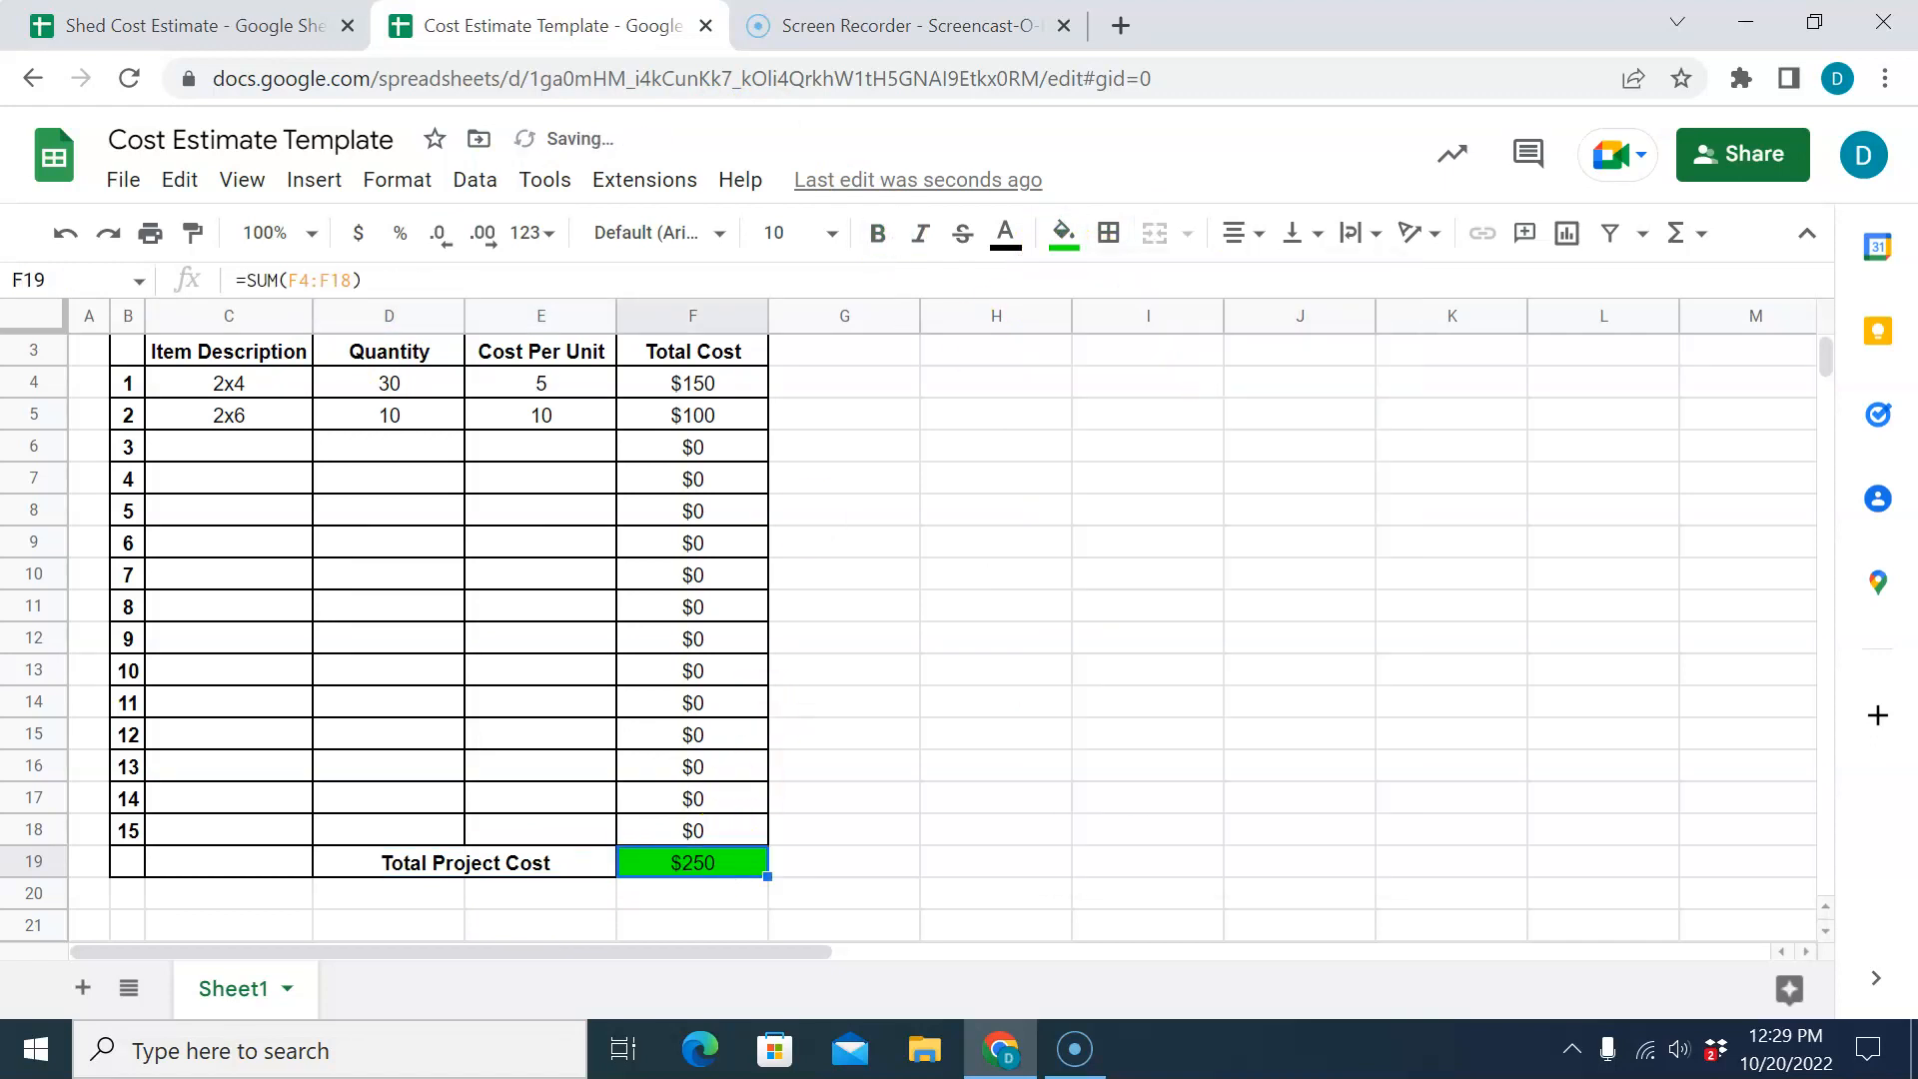
{"action": "left_click", "coordinate": [1071, 235]}
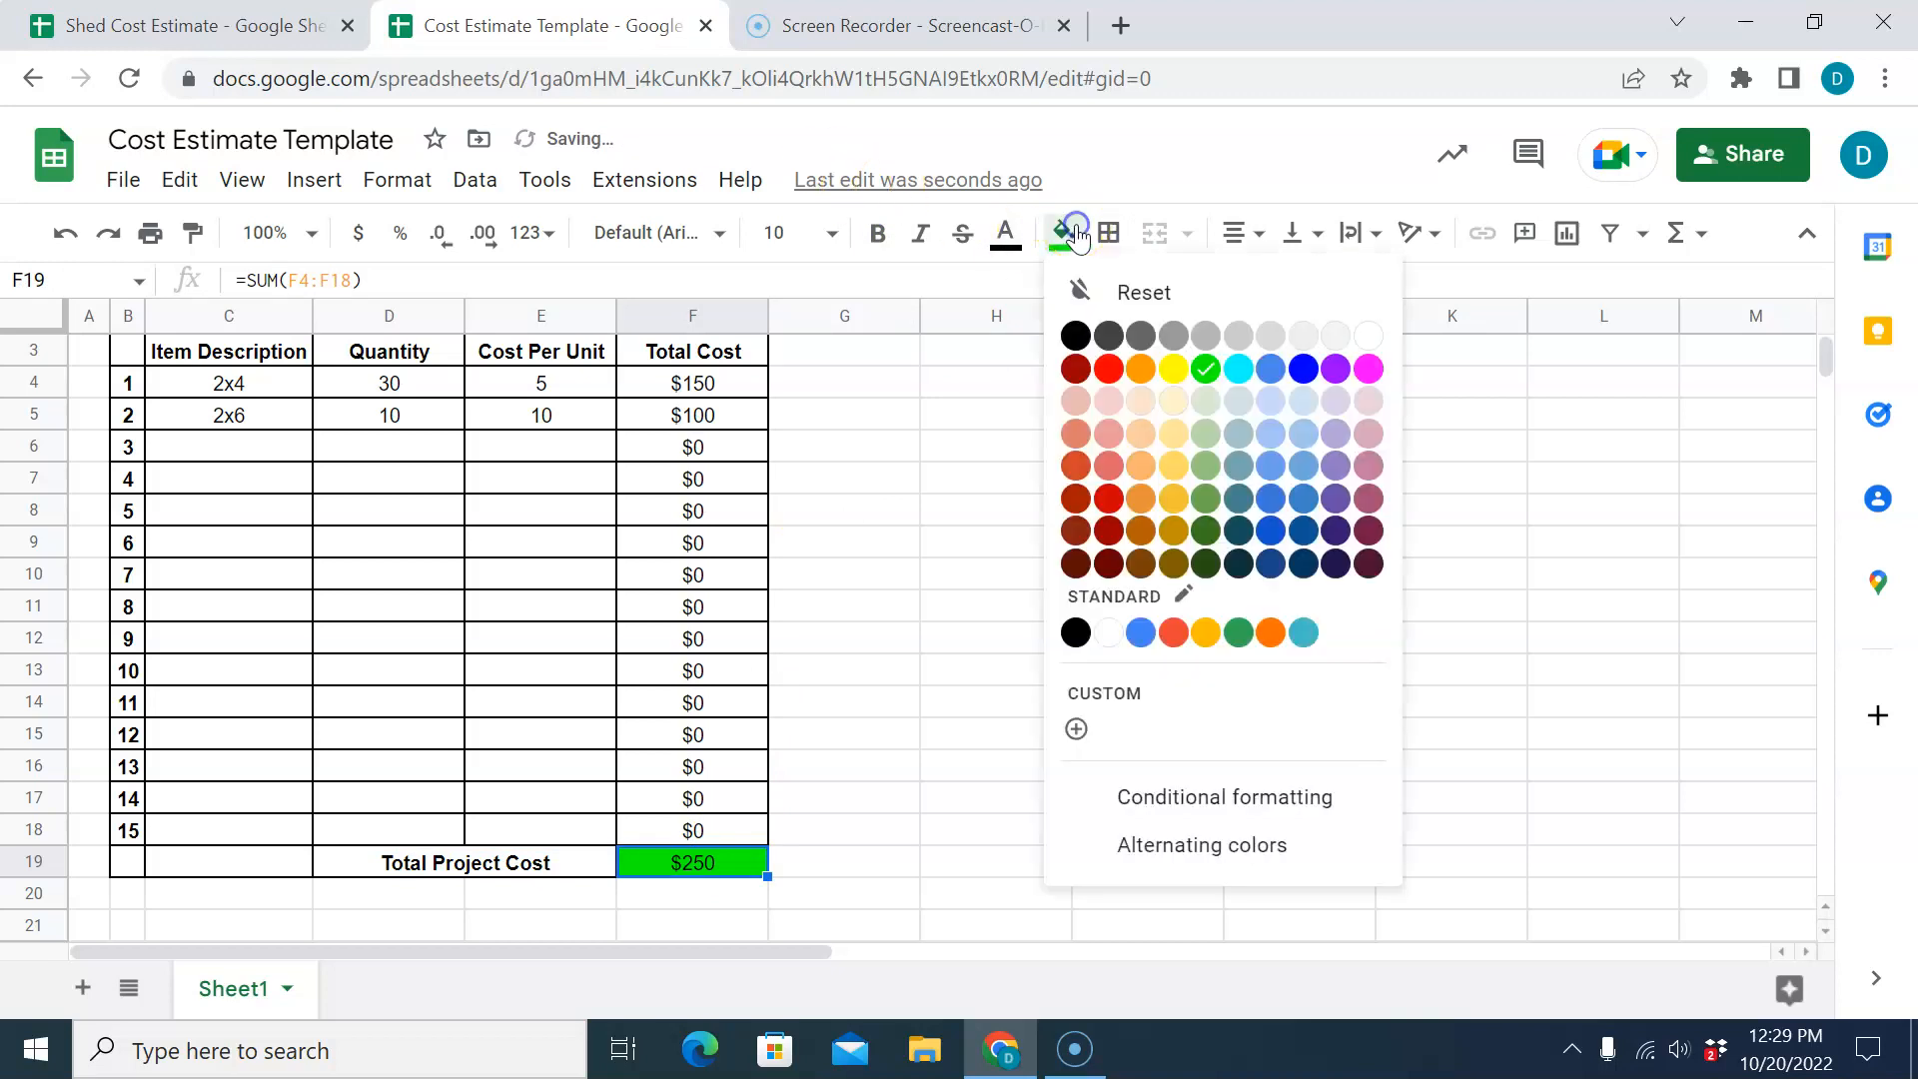
{"action": "left_click", "coordinate": [1173, 369]}
Compare with the Shed Cost Estimate sheet and merge the empty cells B19:C19 in the template.
{"action": "left_click", "coordinate": [189, 25]}
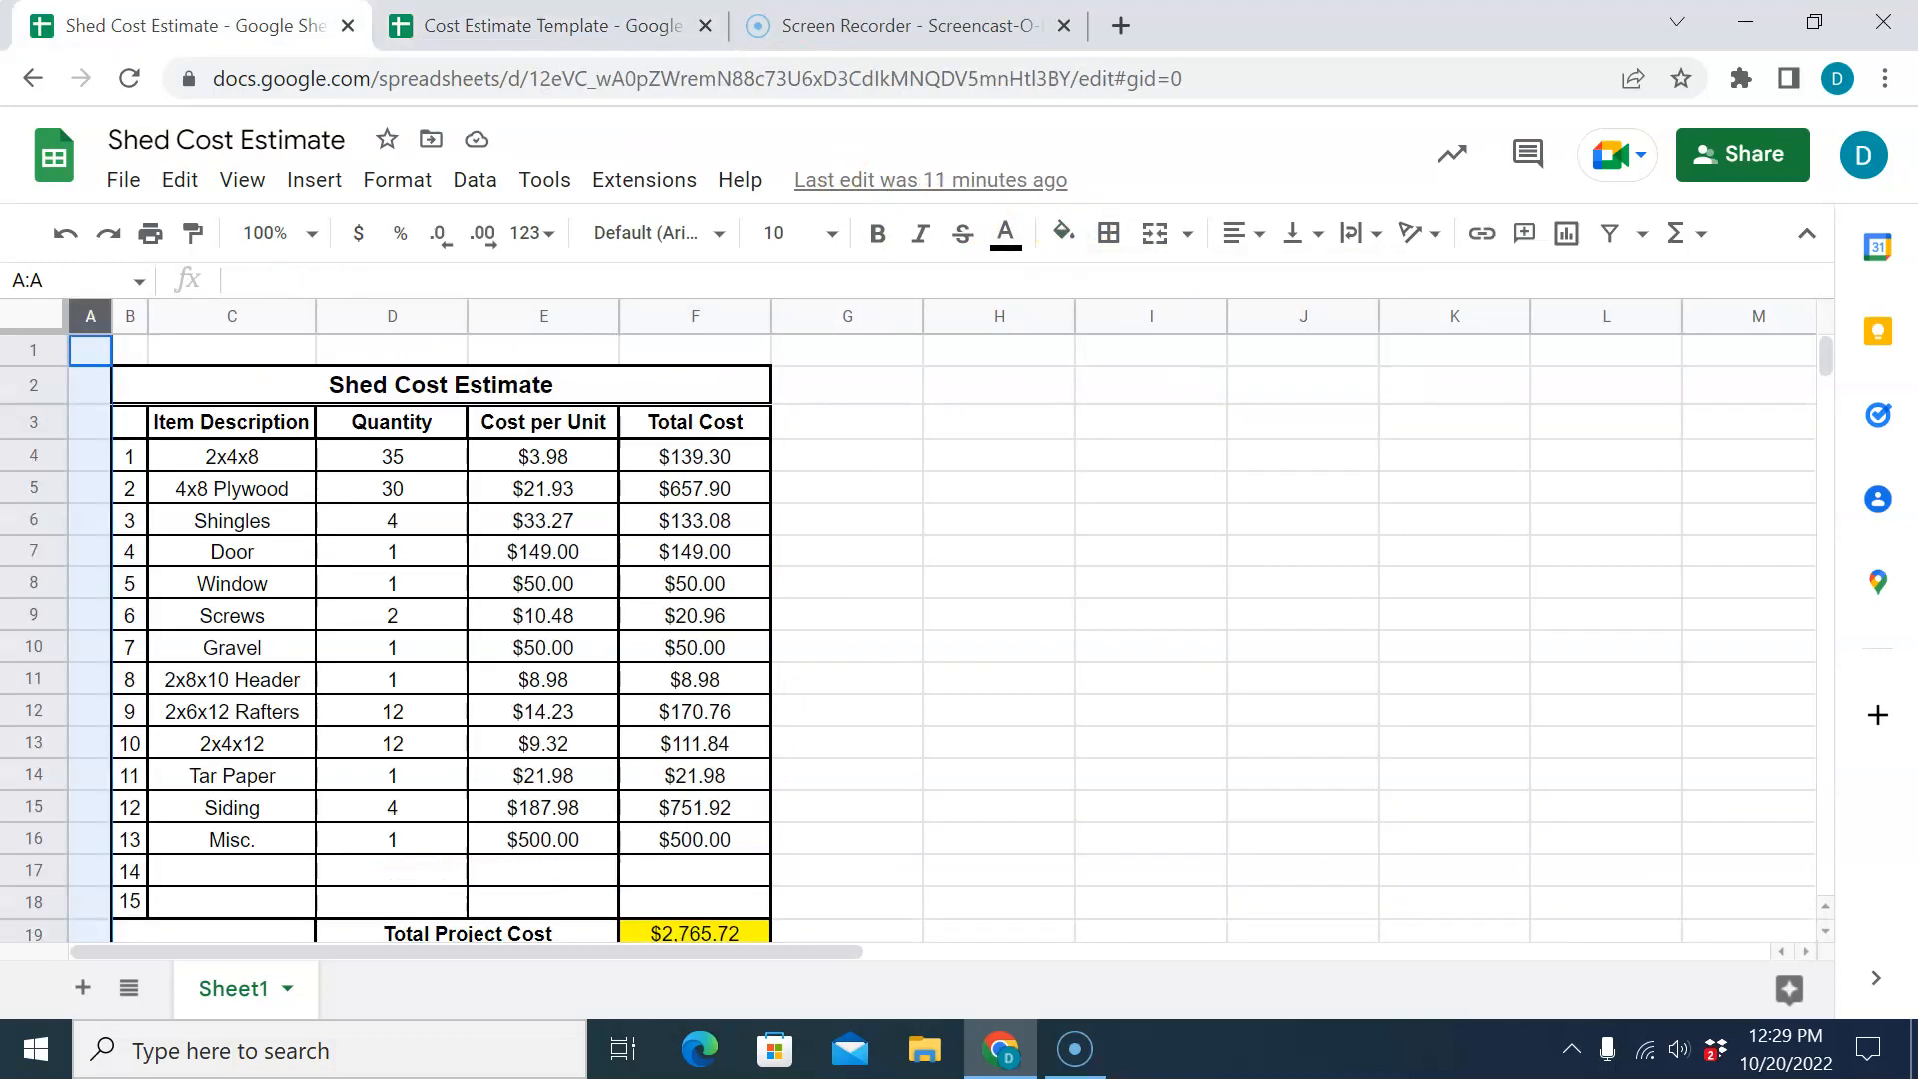
{"action": "left_click", "coordinate": [494, 25]}
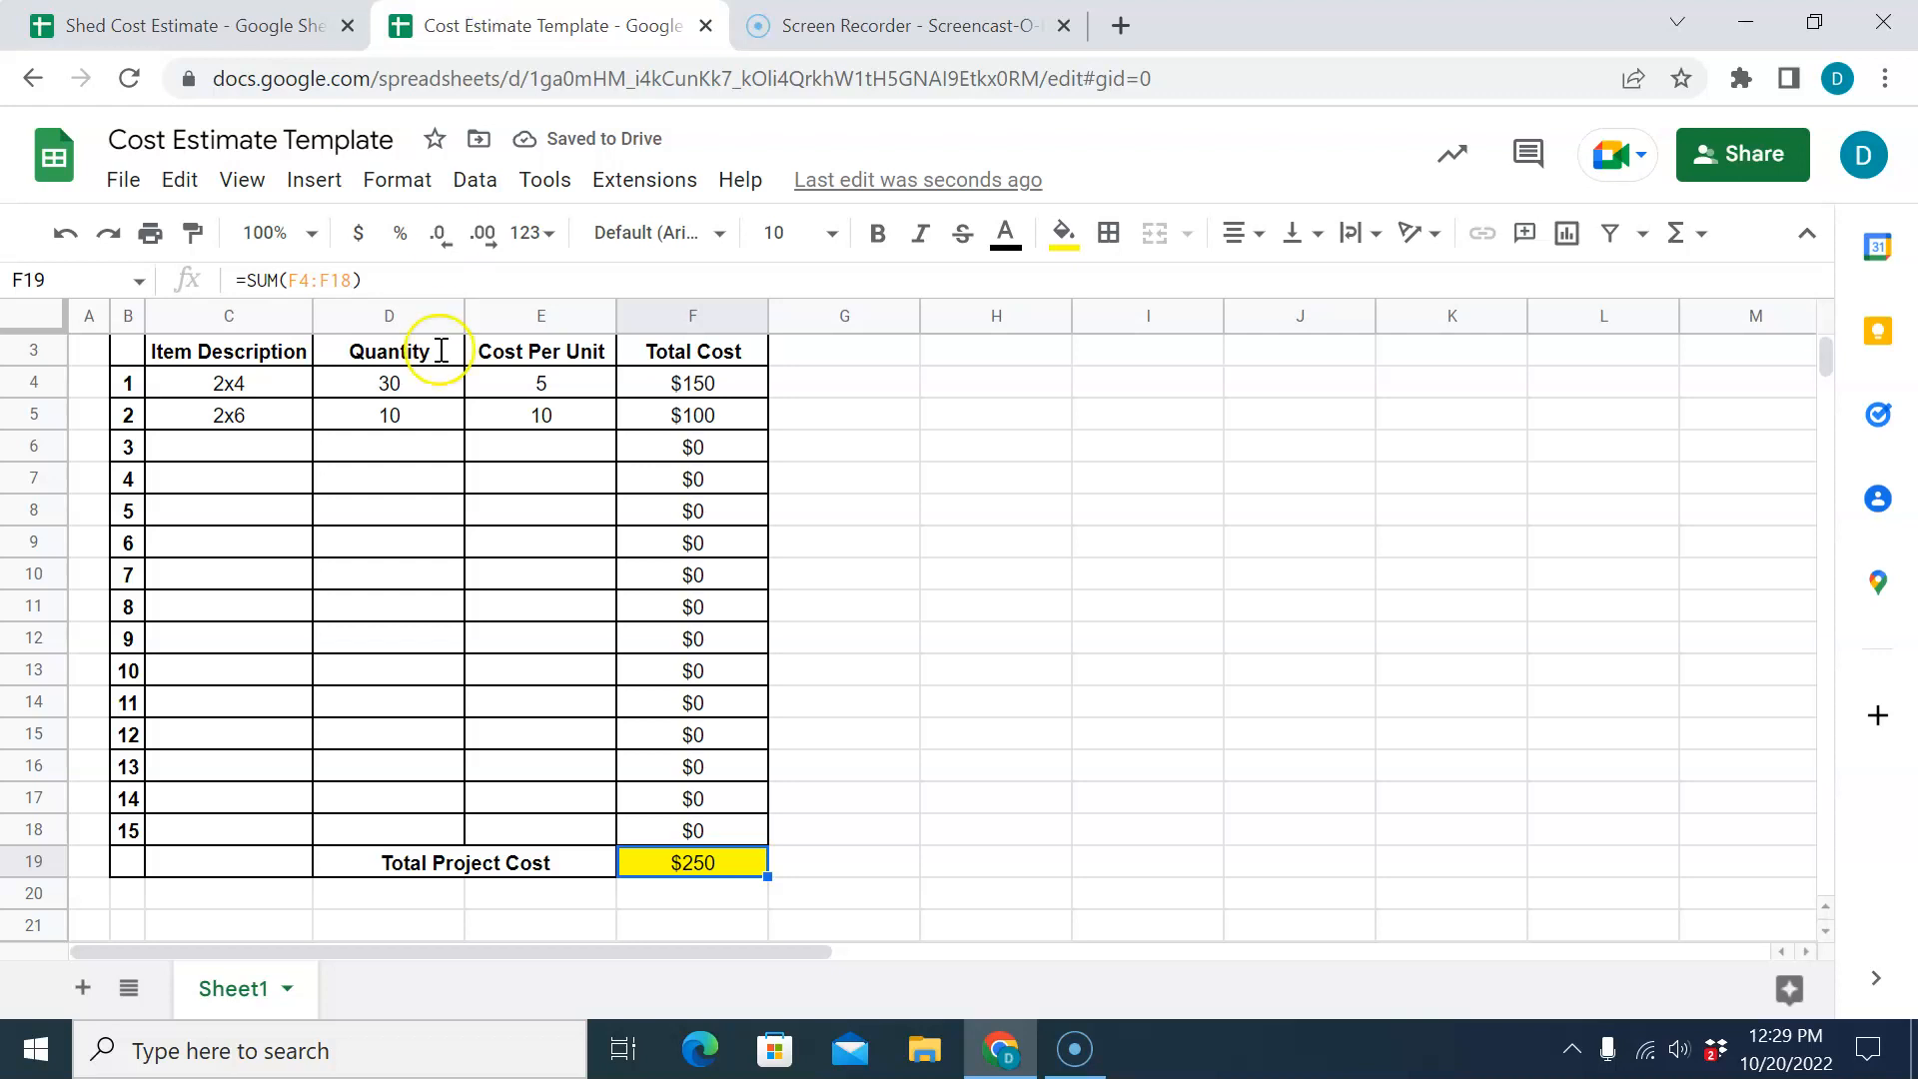
{"action": "left_click_drag", "start_coordinate": [128, 864], "coordinate": [154, 865]}
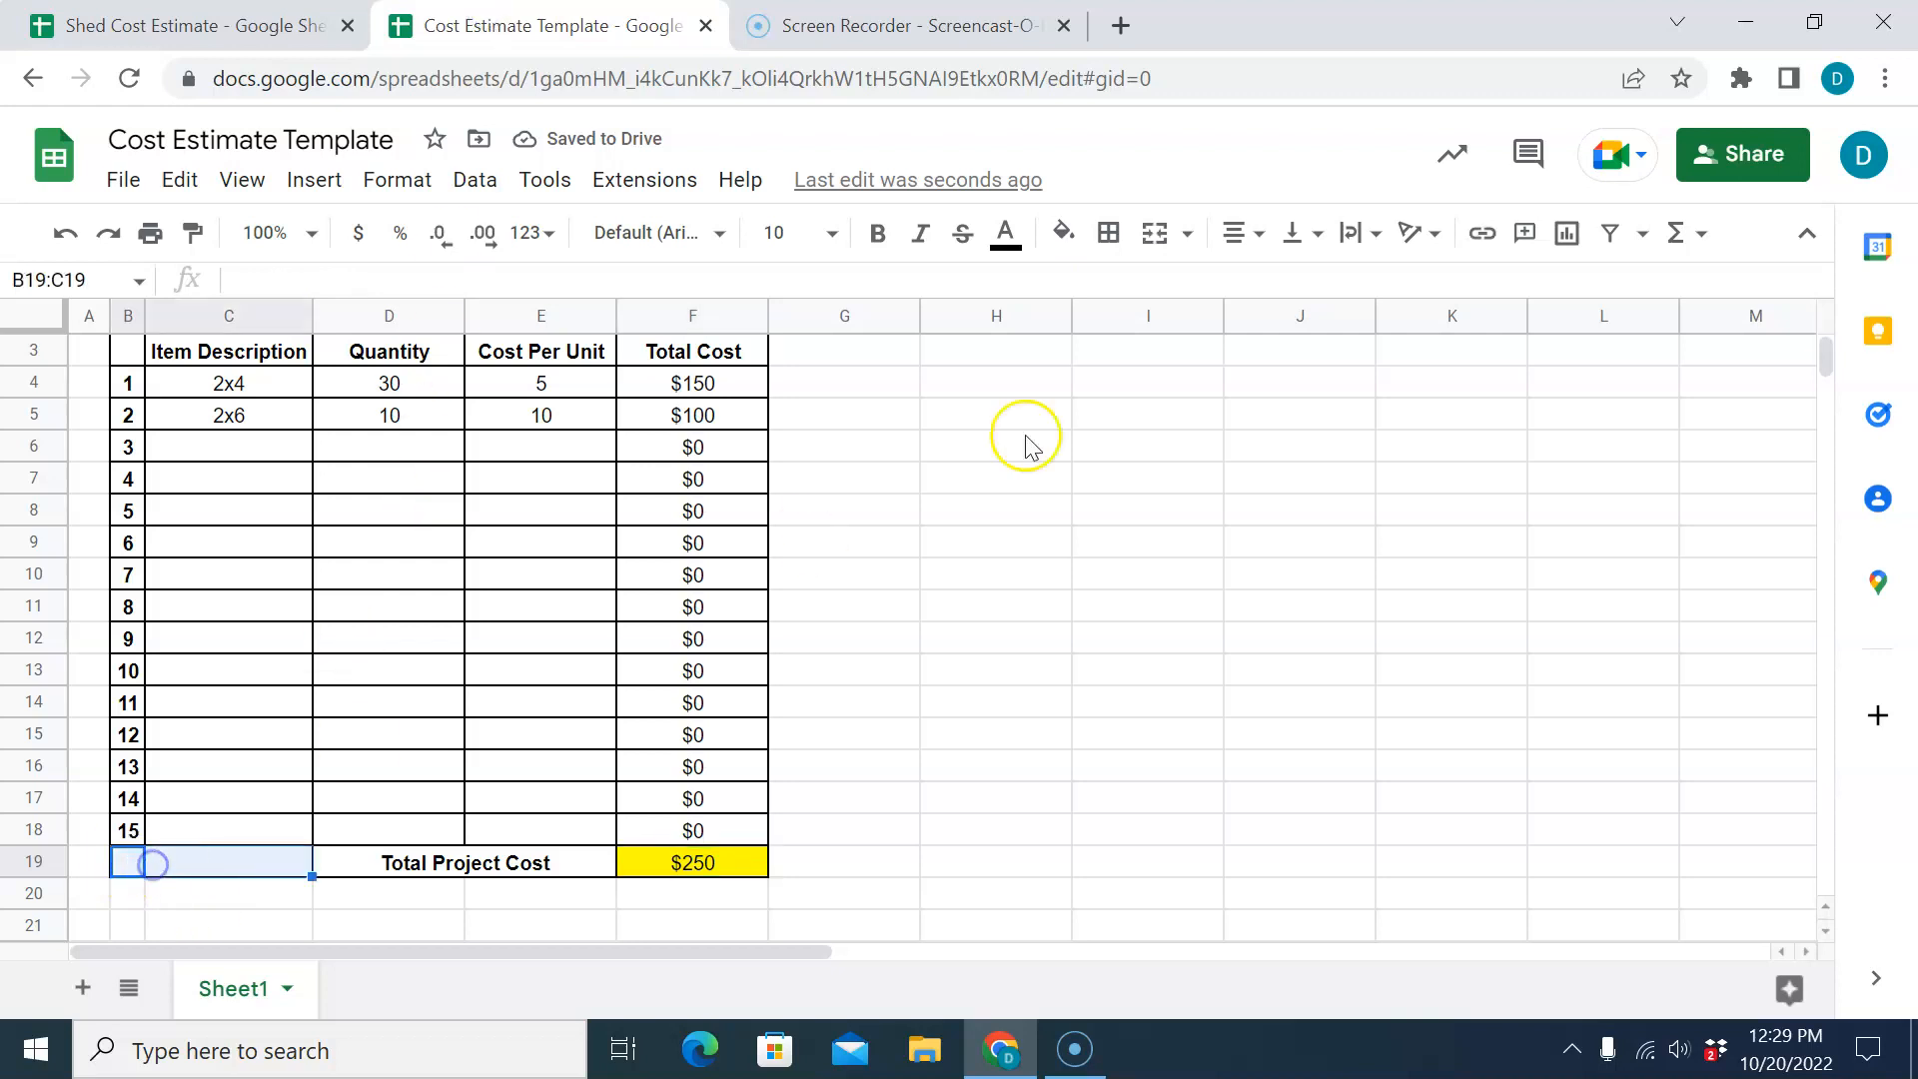
{"action": "left_click", "coordinate": [1154, 231]}
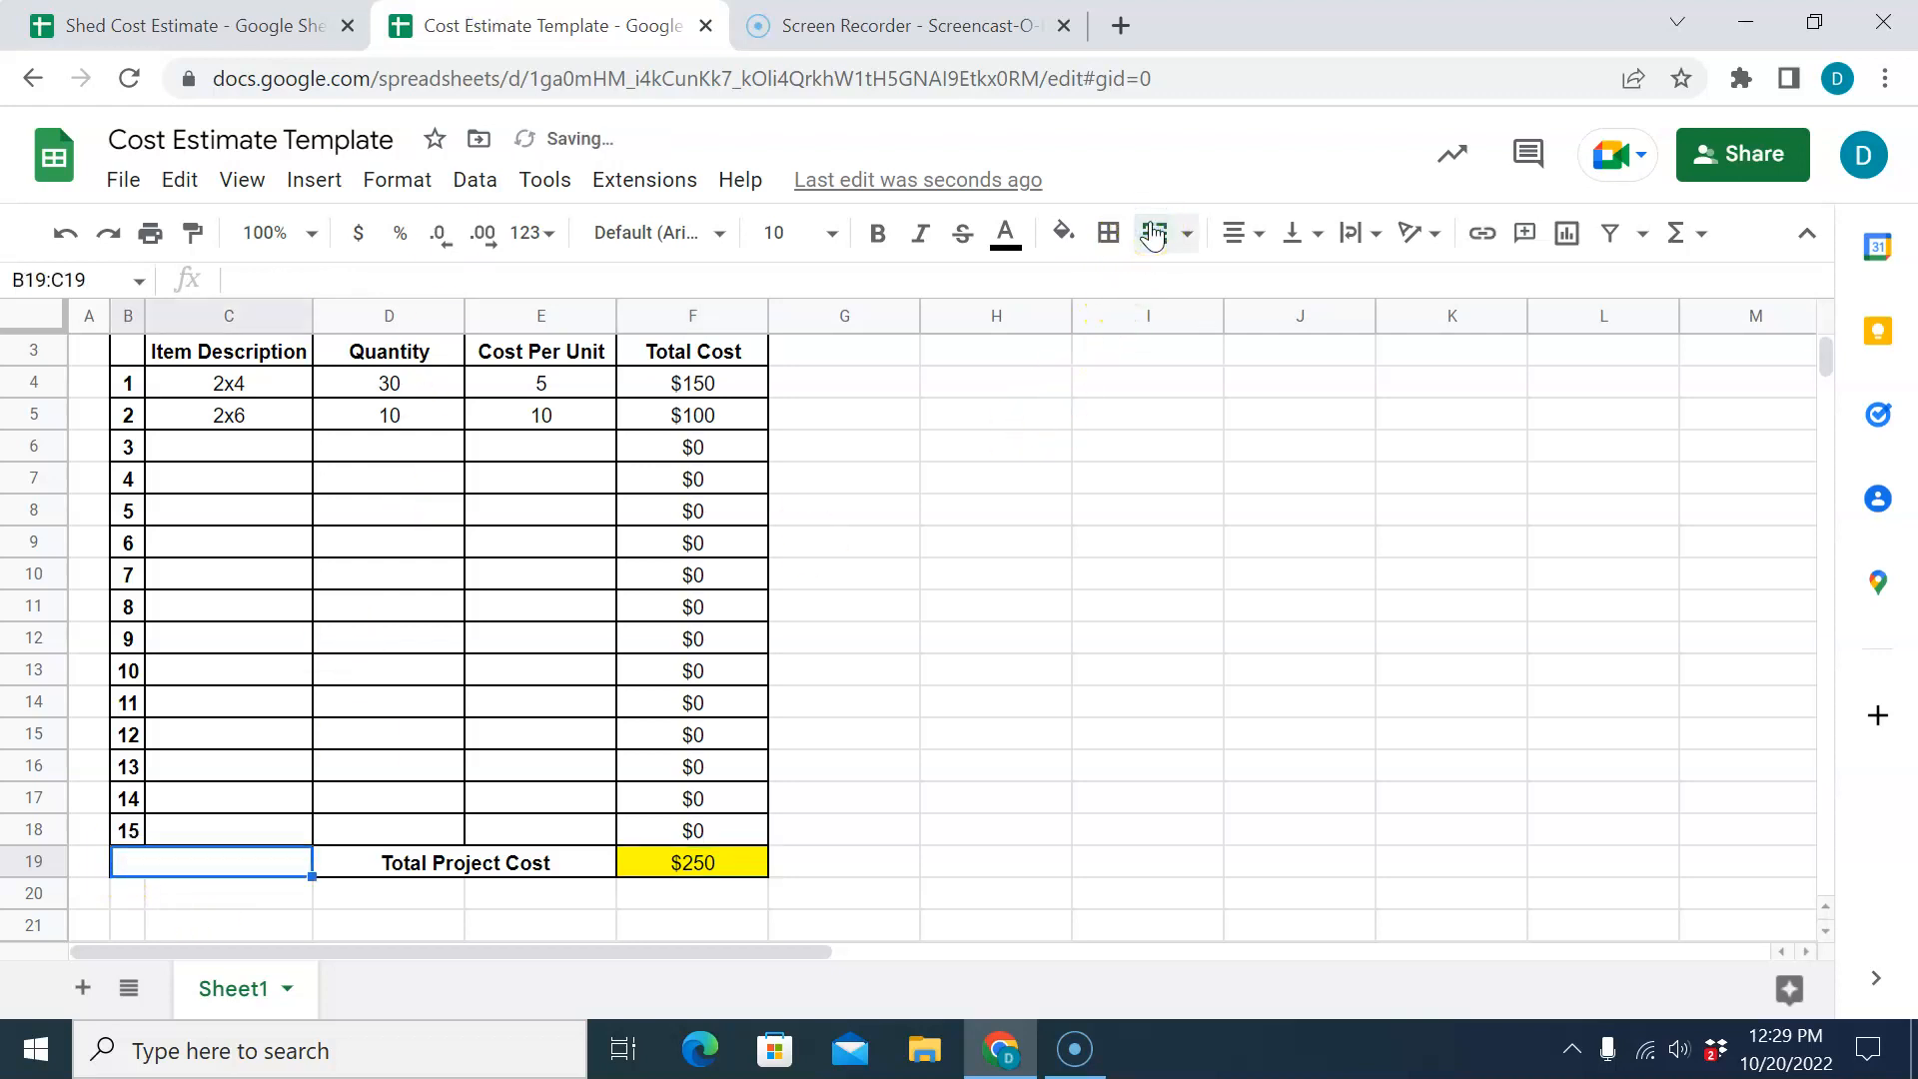
{"action": "left_click", "coordinate": [929, 744]}
Apply an outer border with a thicker solid line around the whole table B2:F19.
{"action": "left_click_drag", "start_coordinate": [751, 865], "coordinate": [144, 387]}
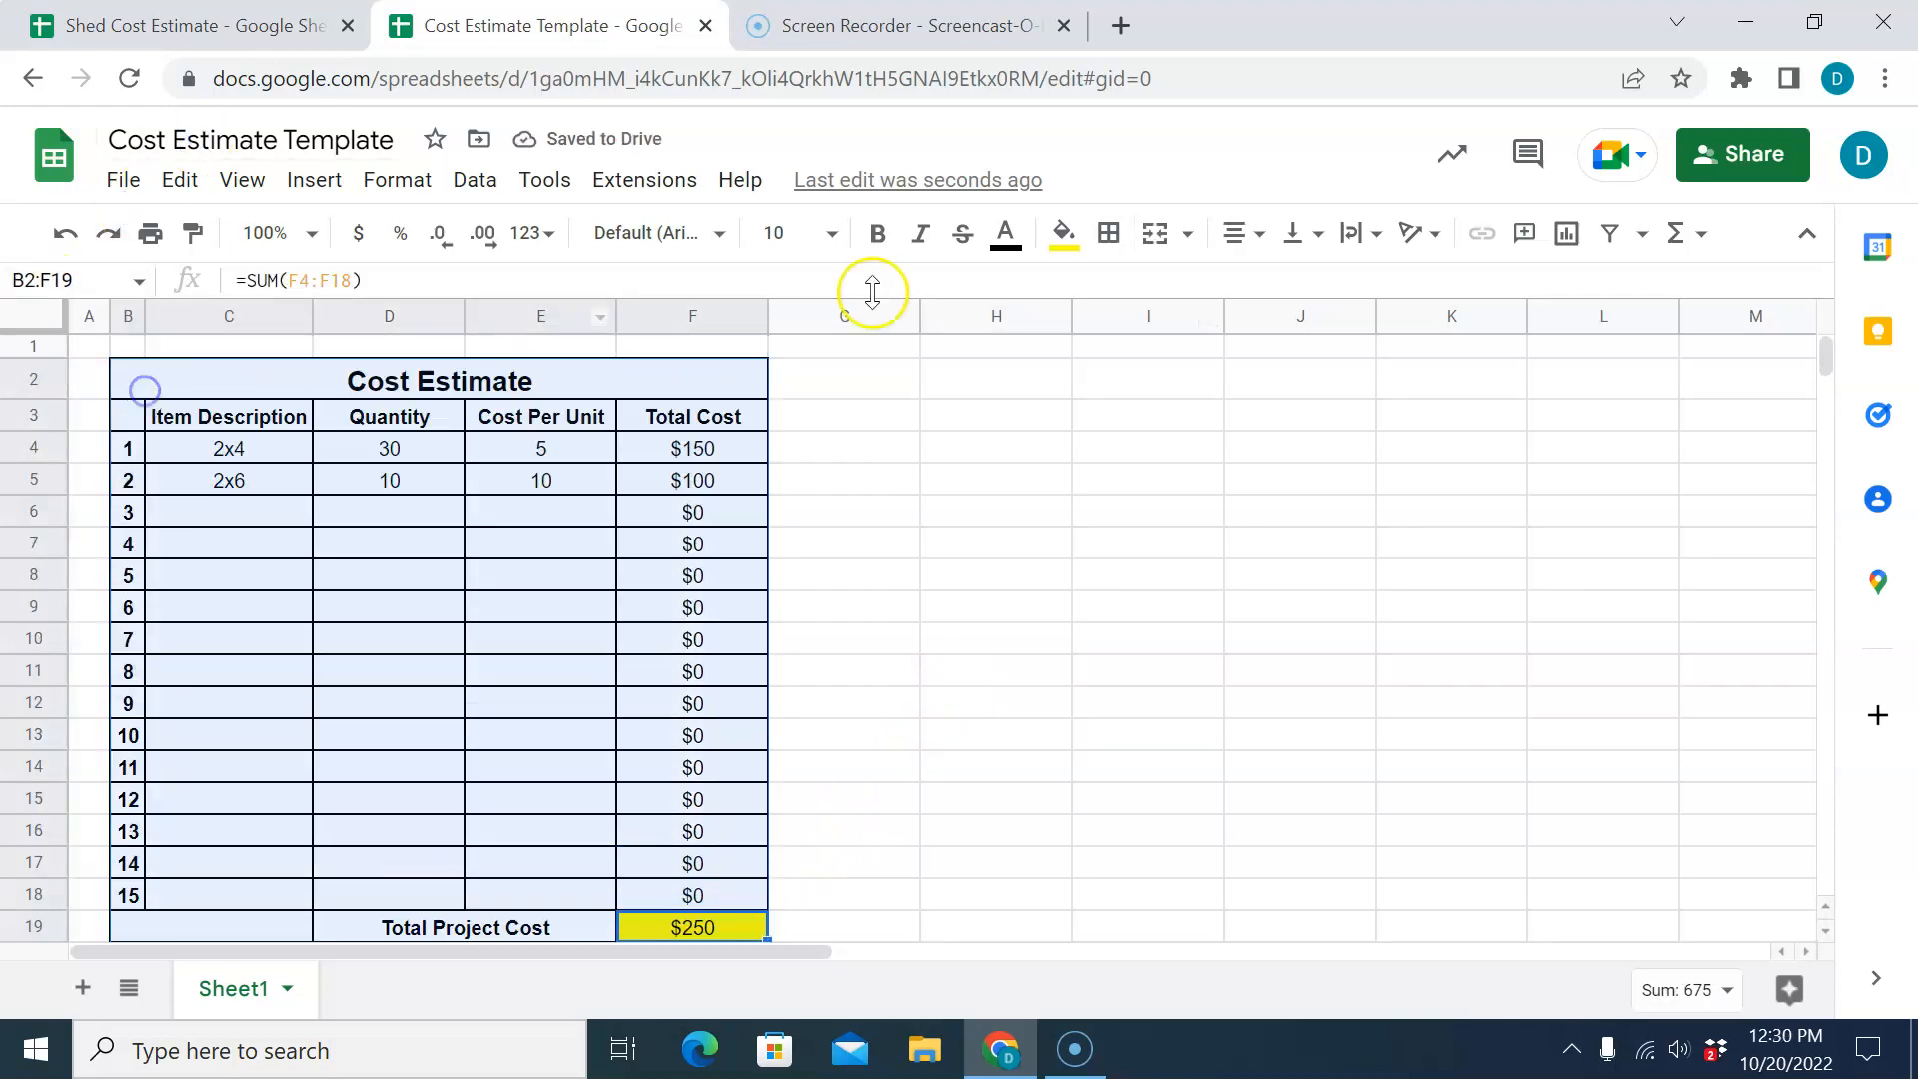
{"action": "left_click", "coordinate": [1108, 233]}
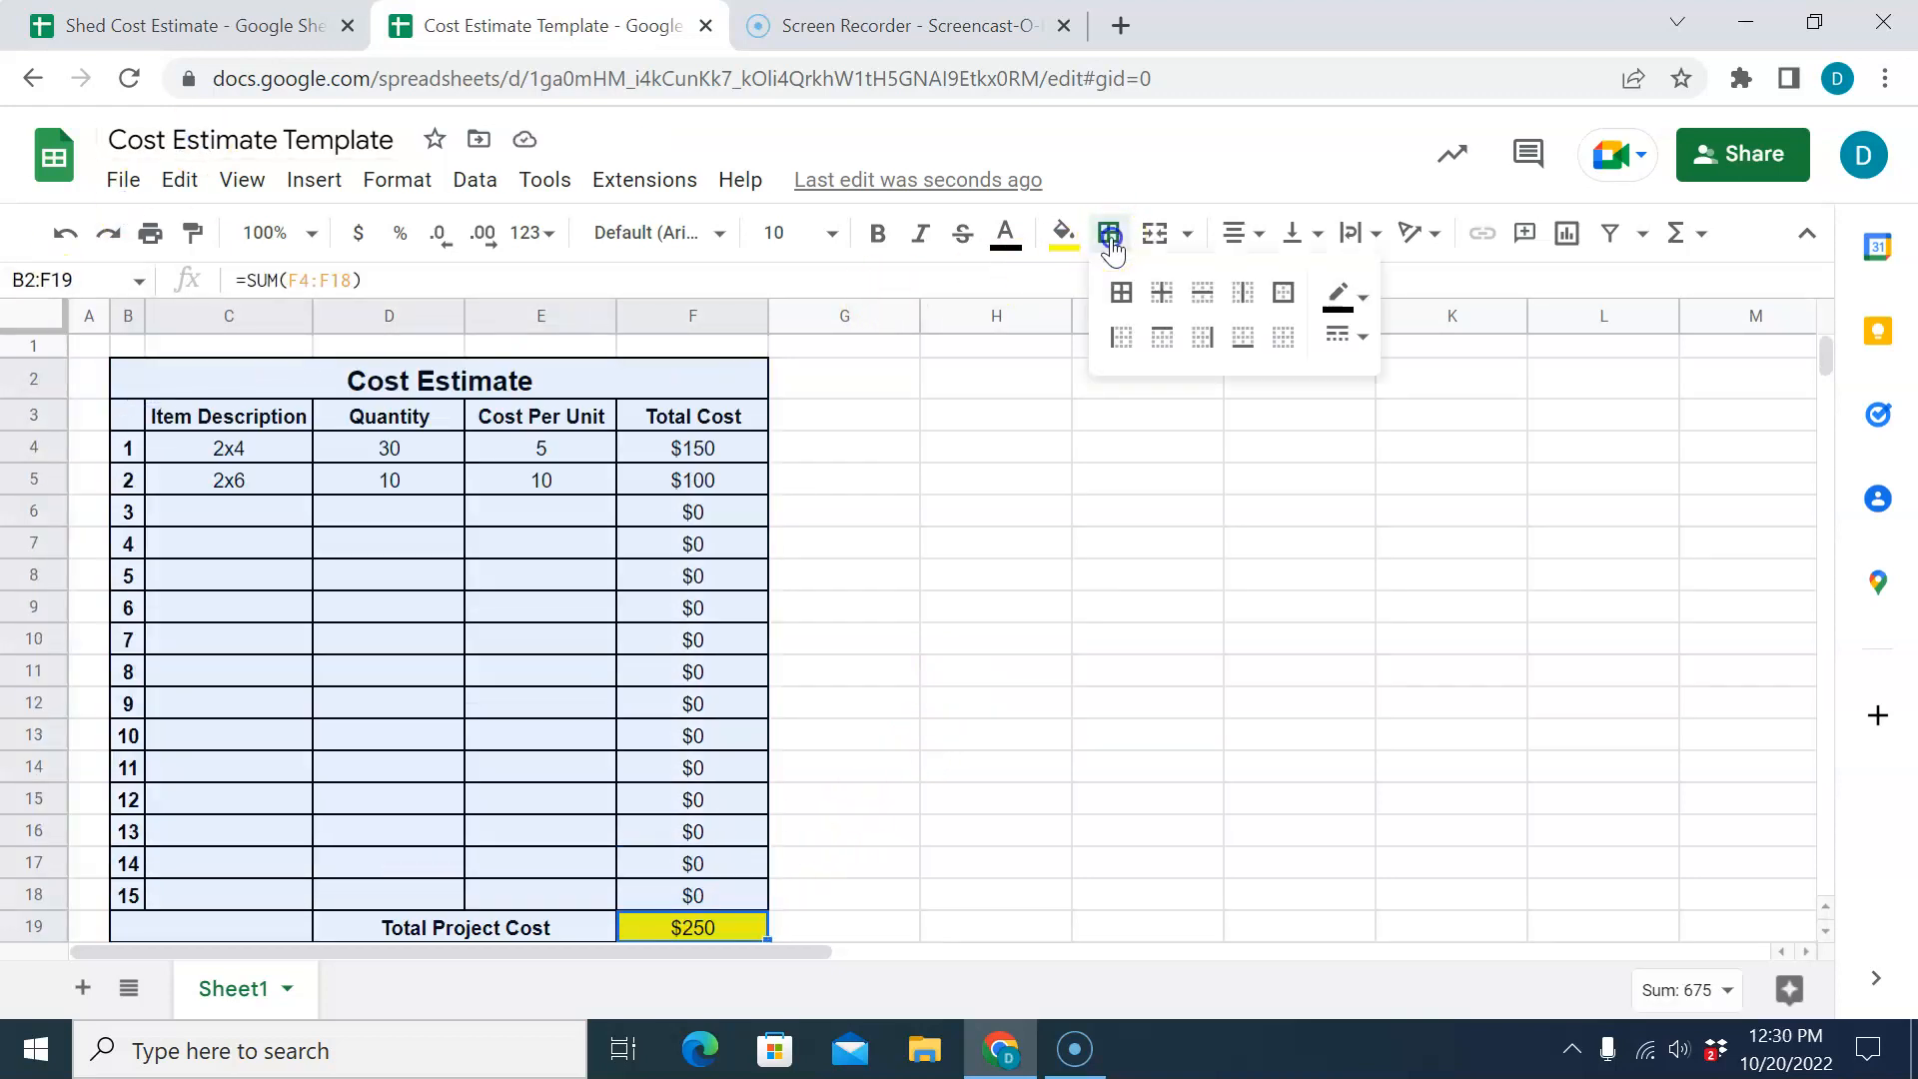
{"action": "left_click", "coordinate": [1299, 297]}
{"action": "left_click", "coordinate": [1349, 336]}
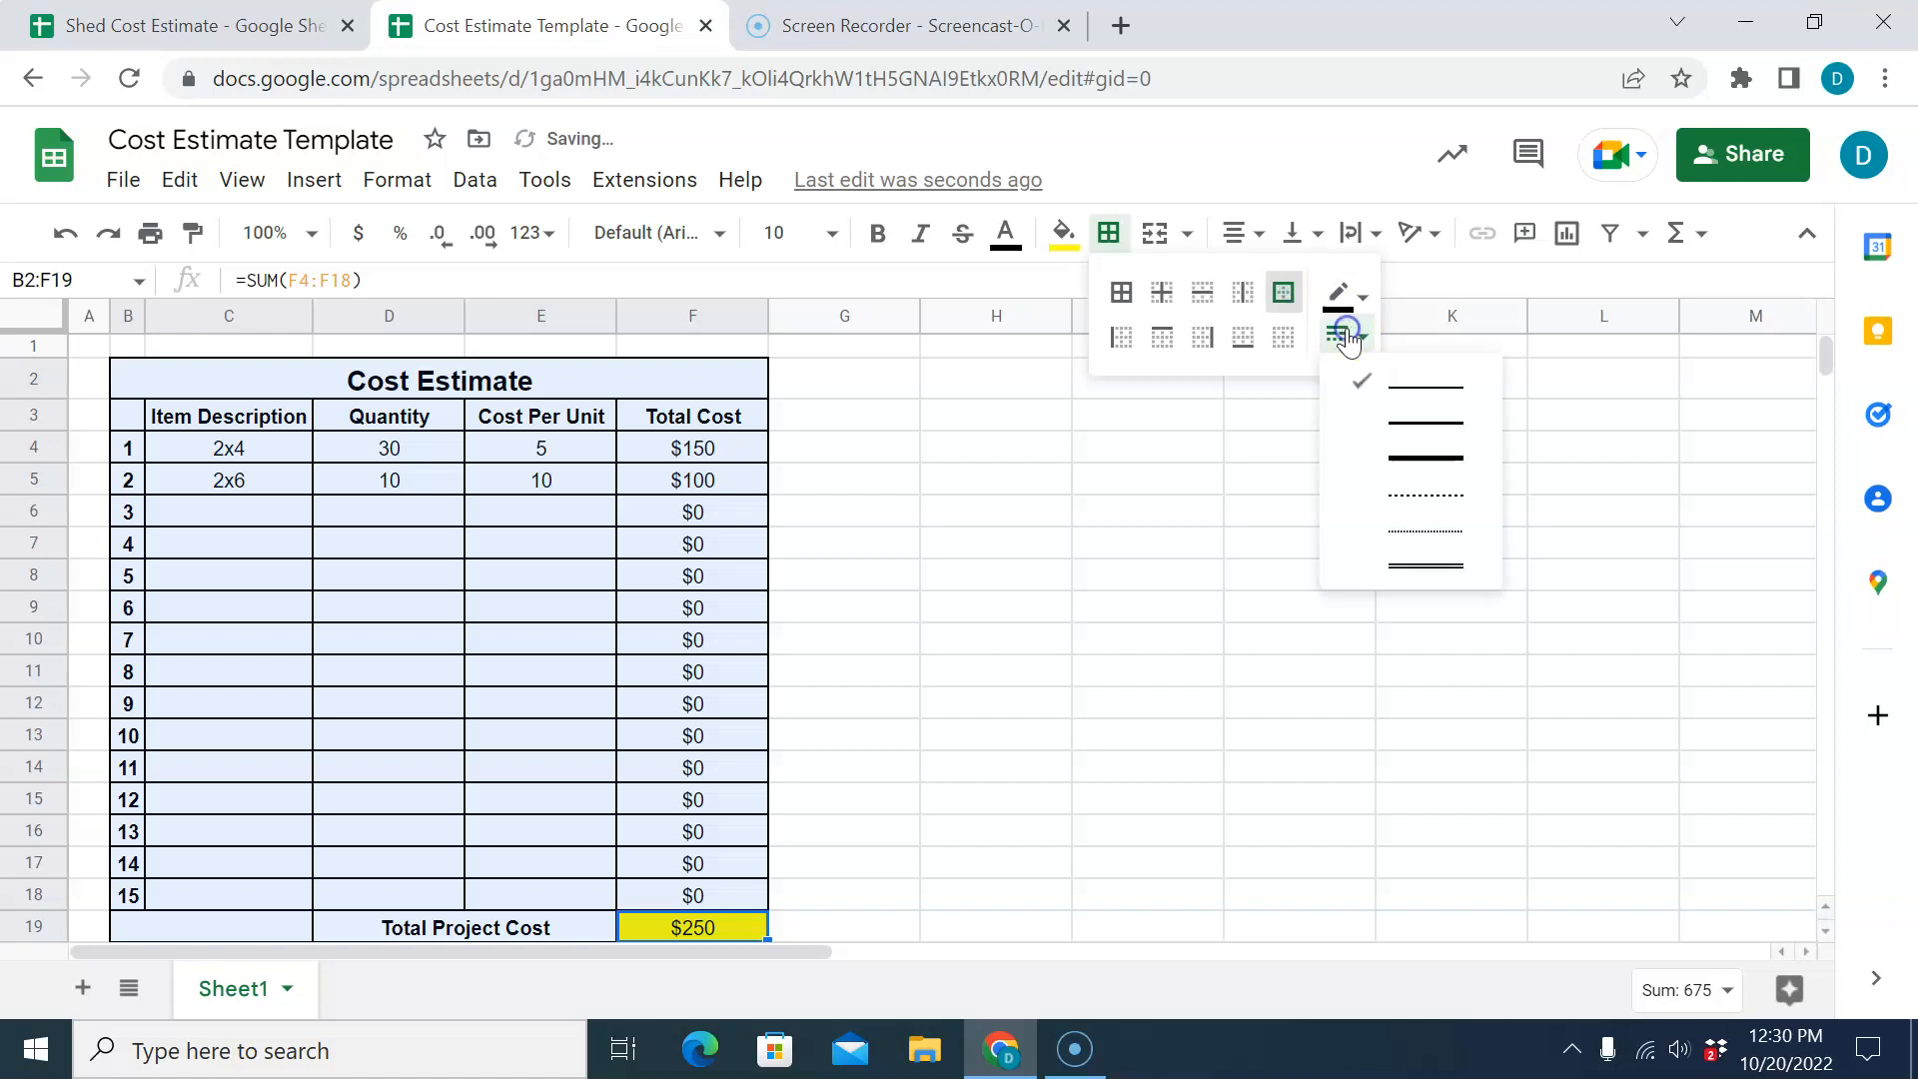
{"action": "left_click", "coordinate": [1419, 436]}
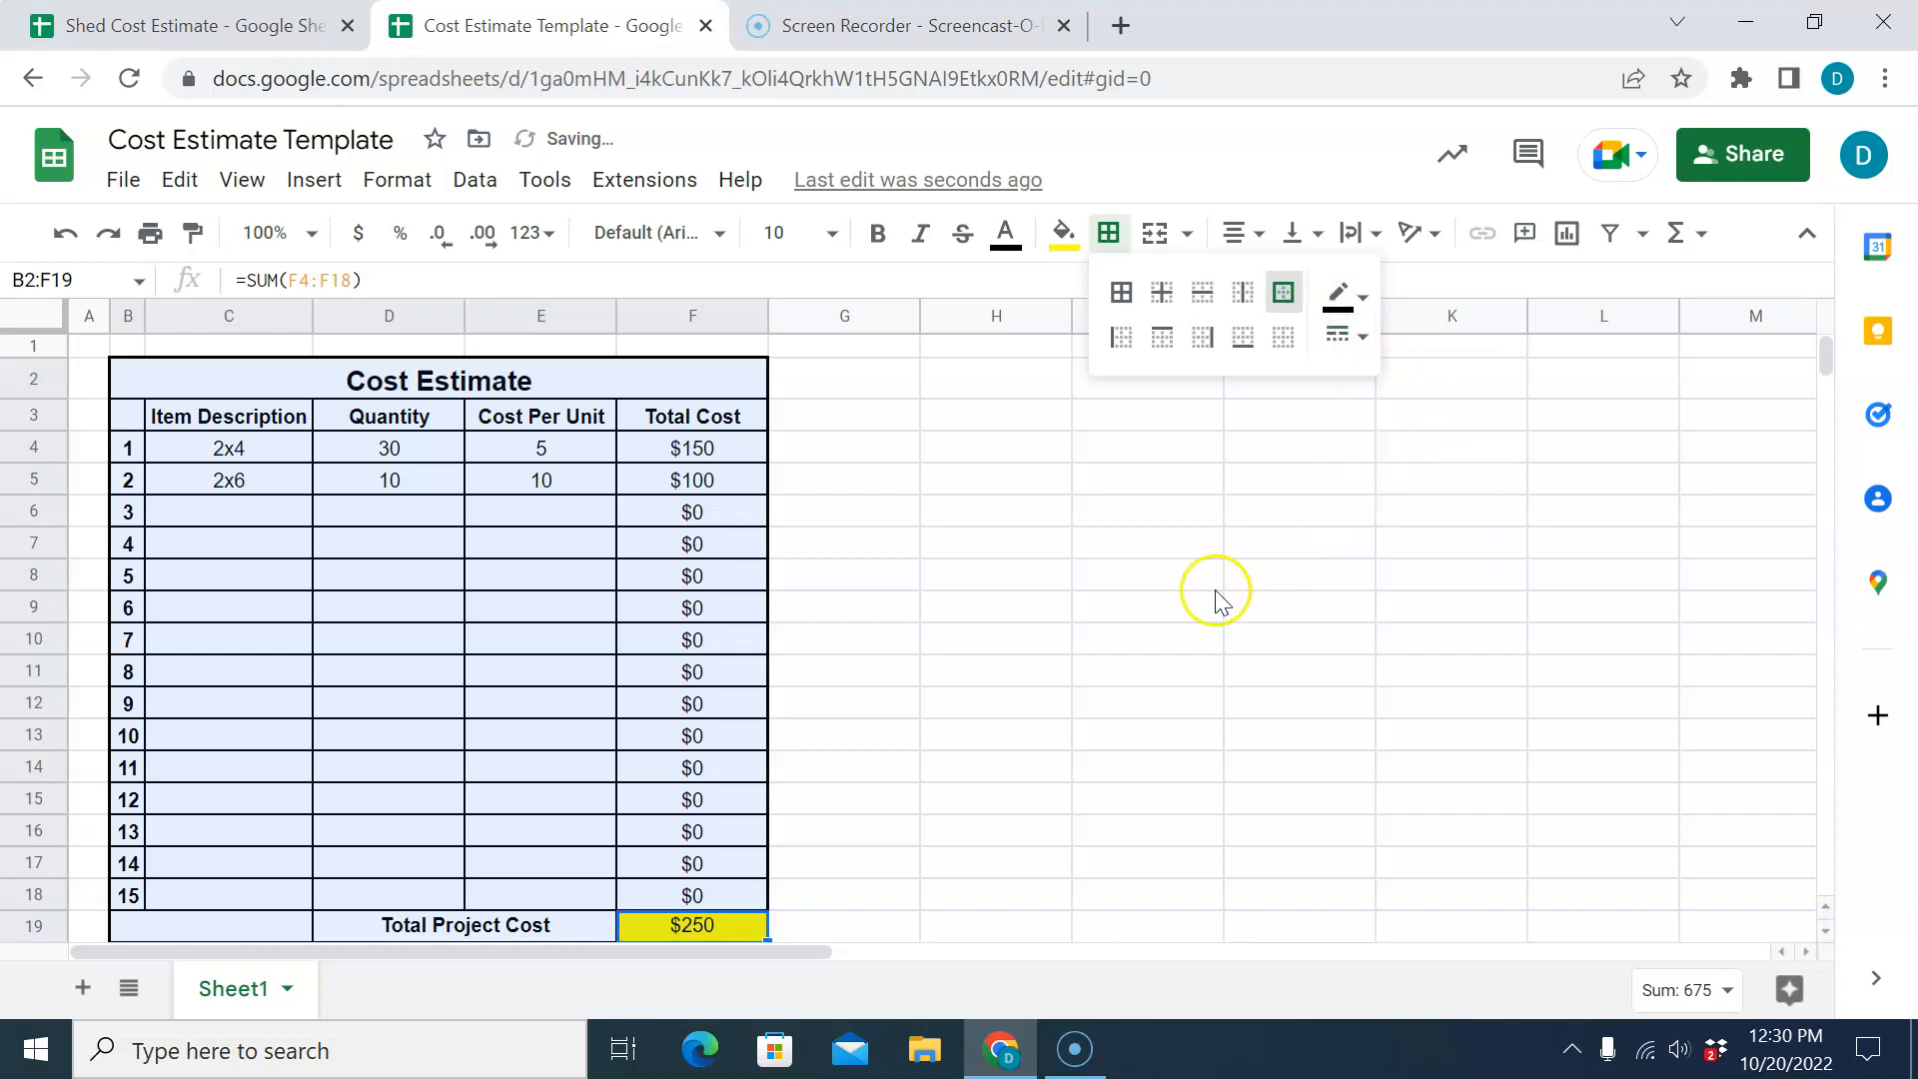
{"action": "left_click", "coordinate": [1169, 610]}
Apply an outer border around the total row B19:F19.
{"action": "left_click", "coordinate": [225, 922]}
{"action": "left_click_drag", "start_coordinate": [224, 927], "coordinate": [649, 933]}
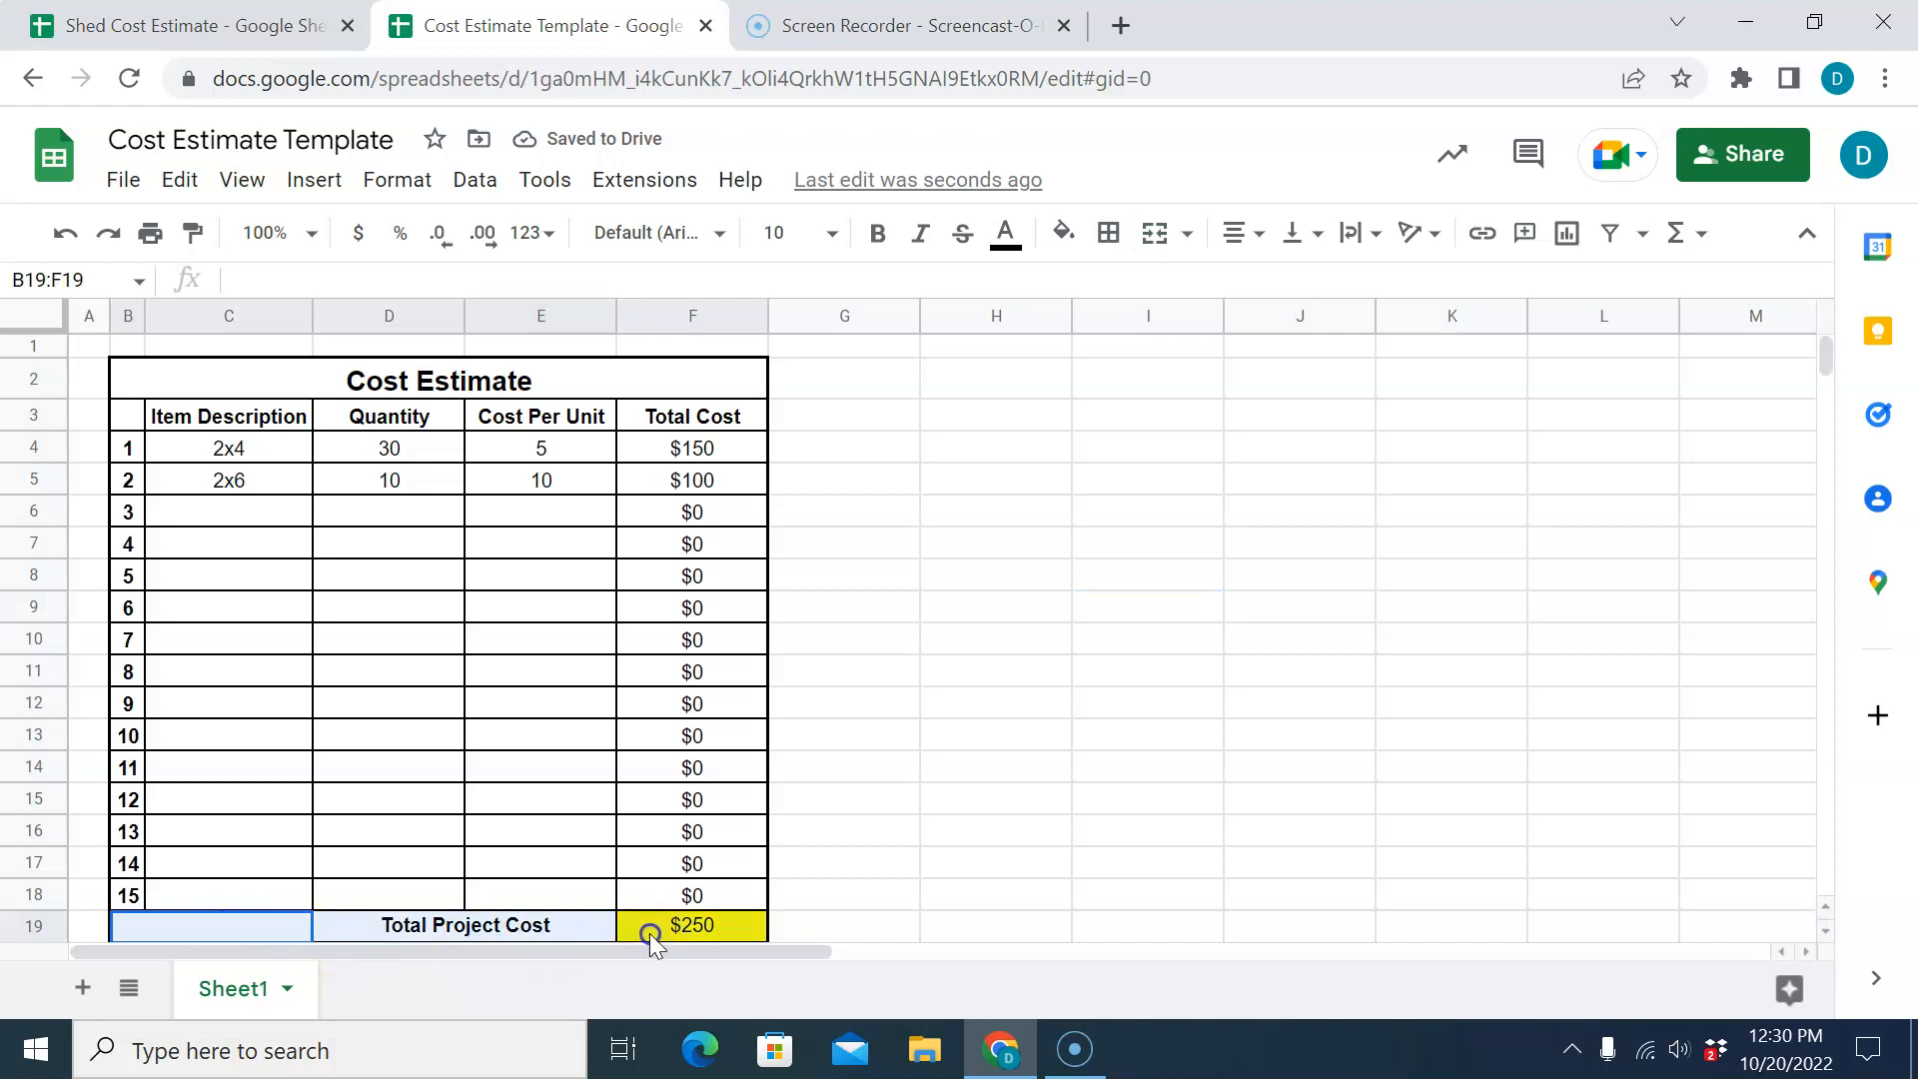
{"action": "left_click", "coordinate": [1107, 233]}
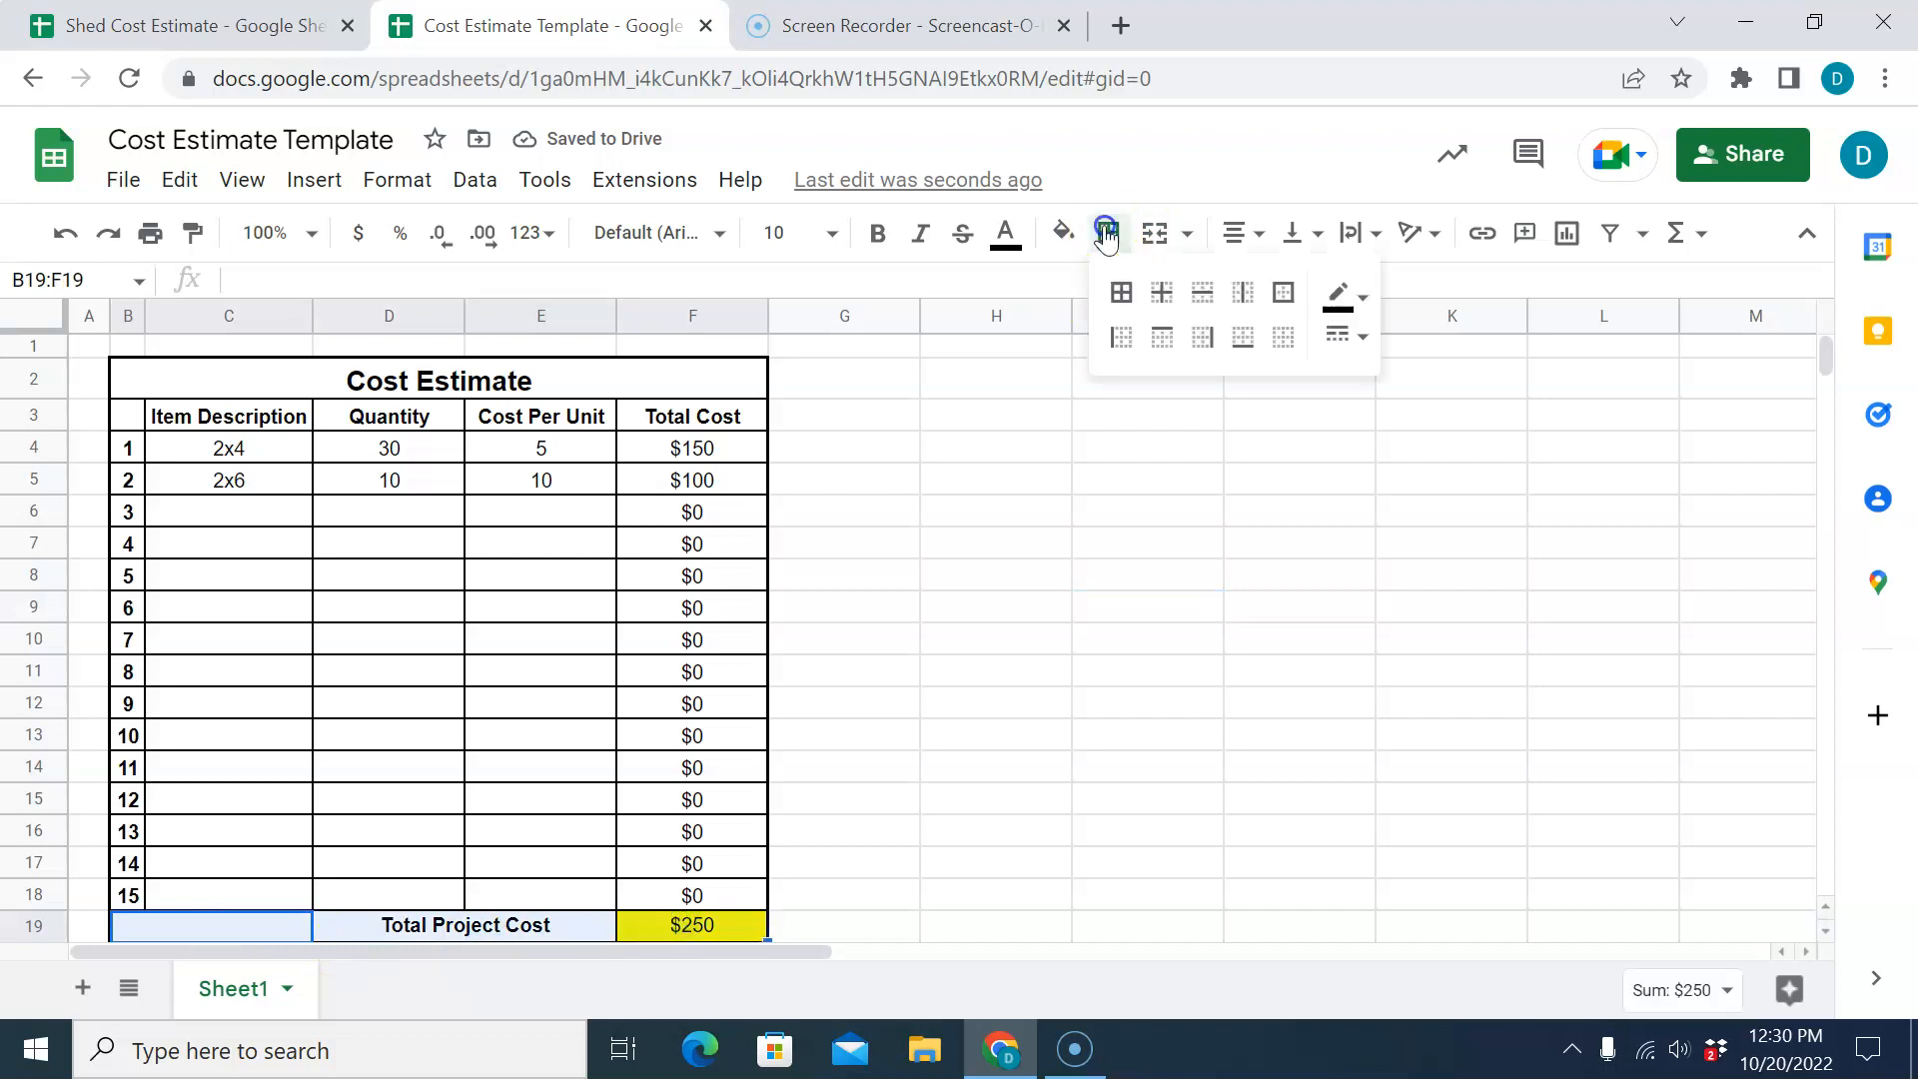
{"action": "left_click", "coordinate": [1284, 295]}
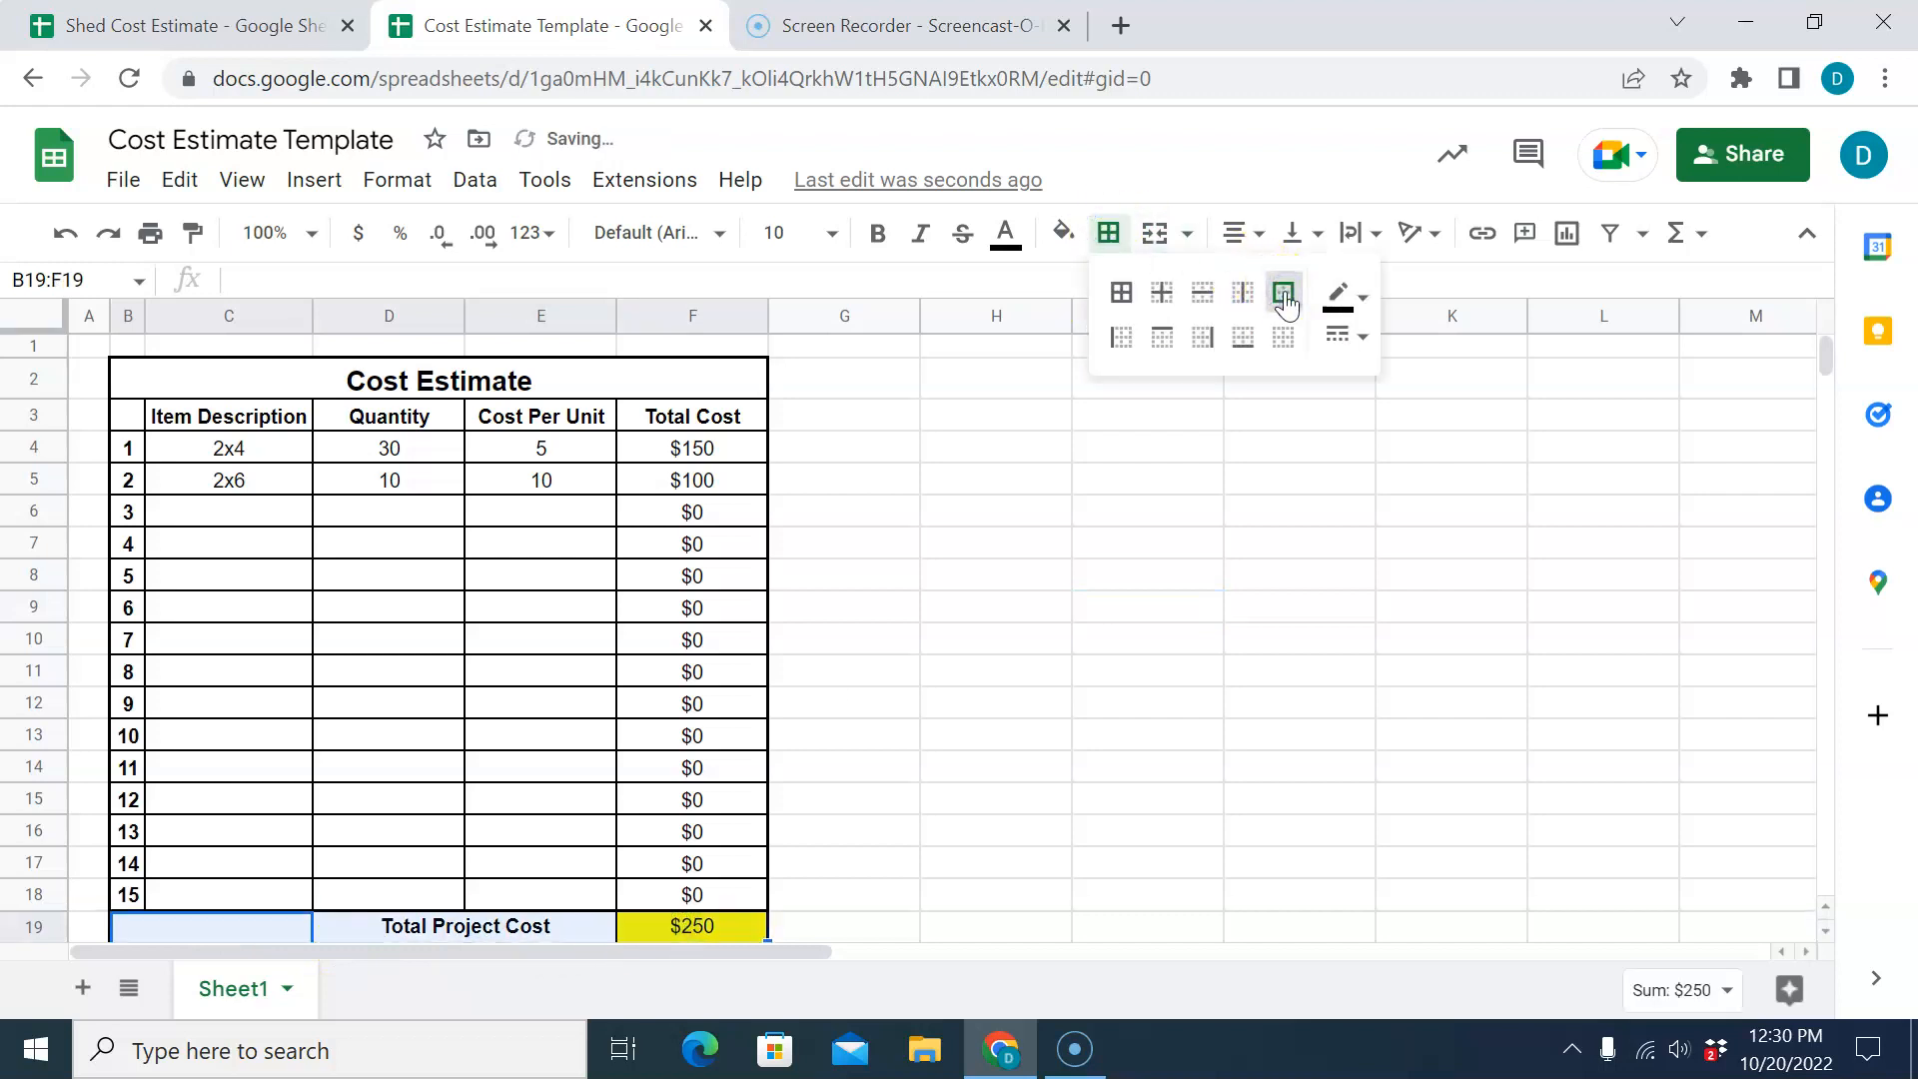
{"action": "left_click", "coordinate": [1056, 427]}
Apply an outer border around the merged Cost Estimate title cell B2:F2.
{"action": "left_click_drag", "start_coordinate": [135, 410], "coordinate": [370, 394]}
{"action": "left_click", "coordinate": [469, 390]}
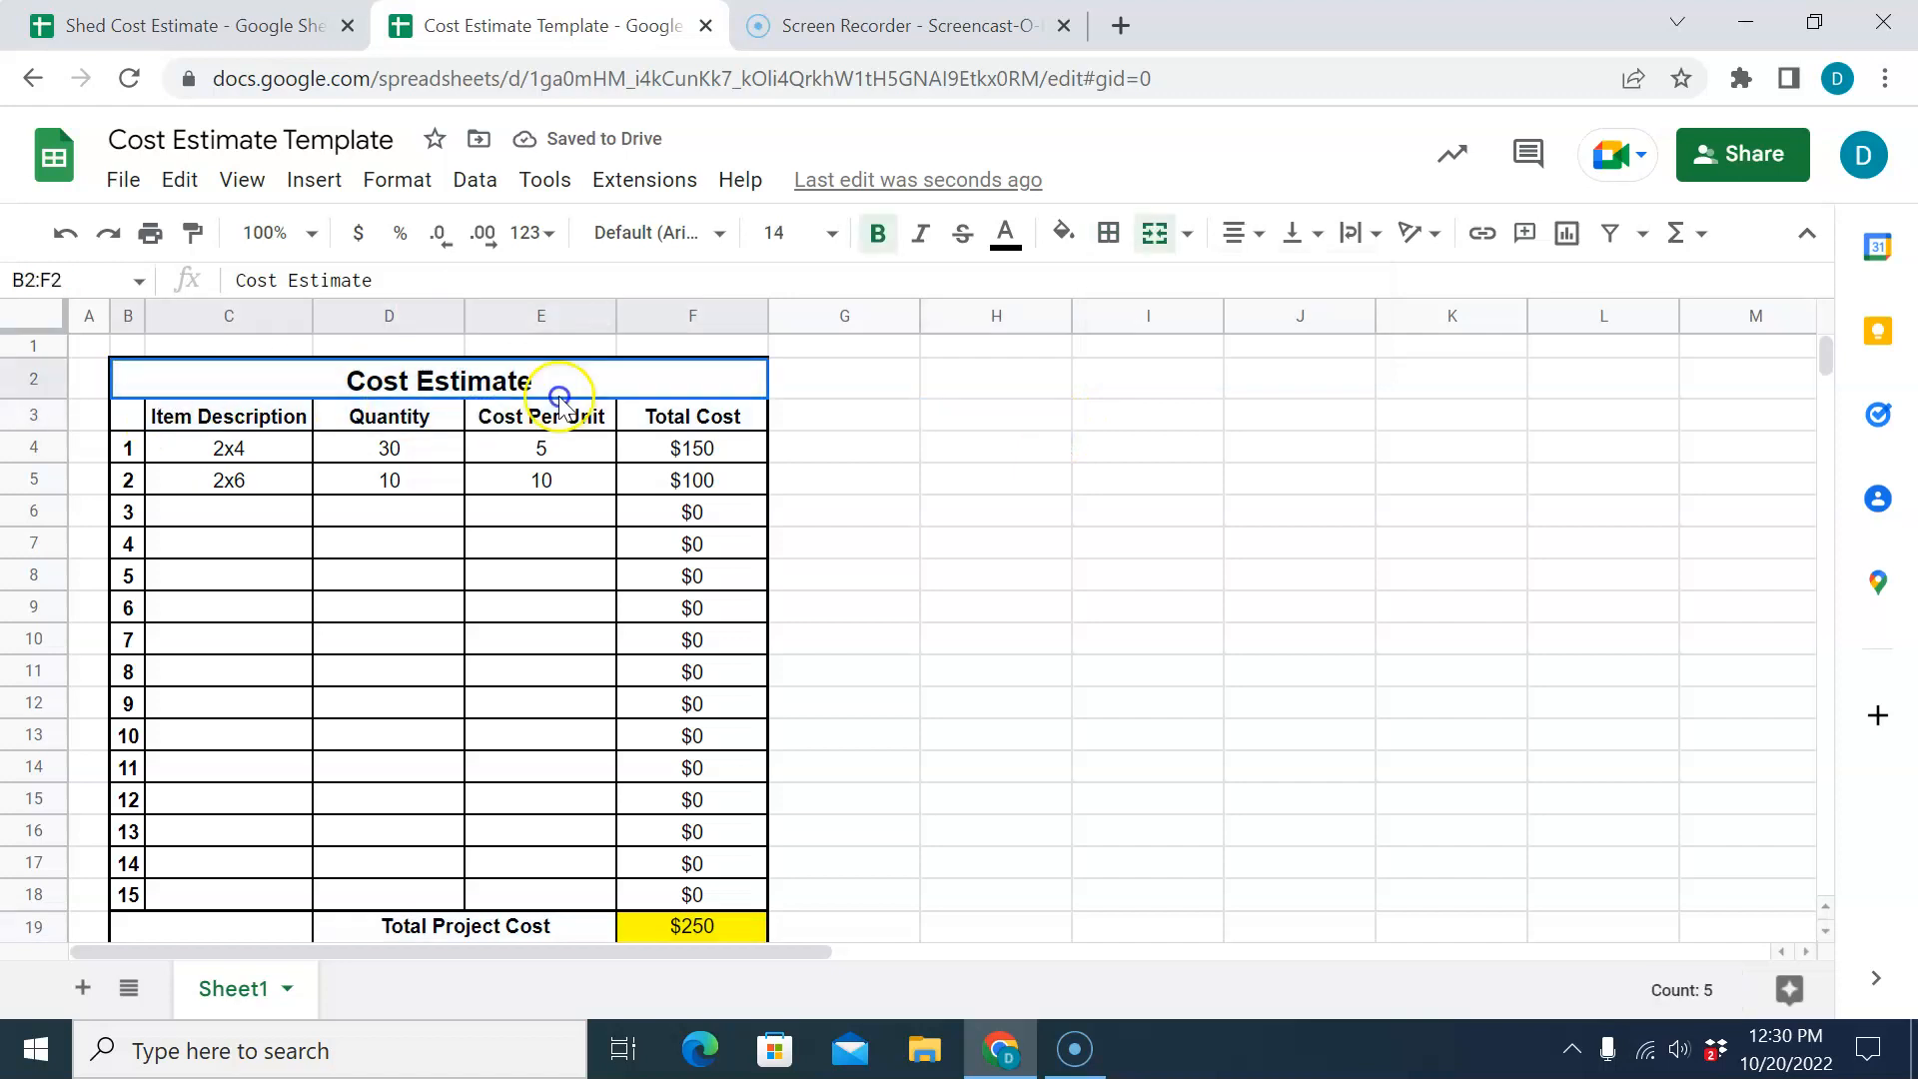
{"action": "left_click", "coordinate": [1106, 233]}
{"action": "left_click", "coordinate": [1286, 295]}
{"action": "left_click", "coordinate": [1082, 506]}
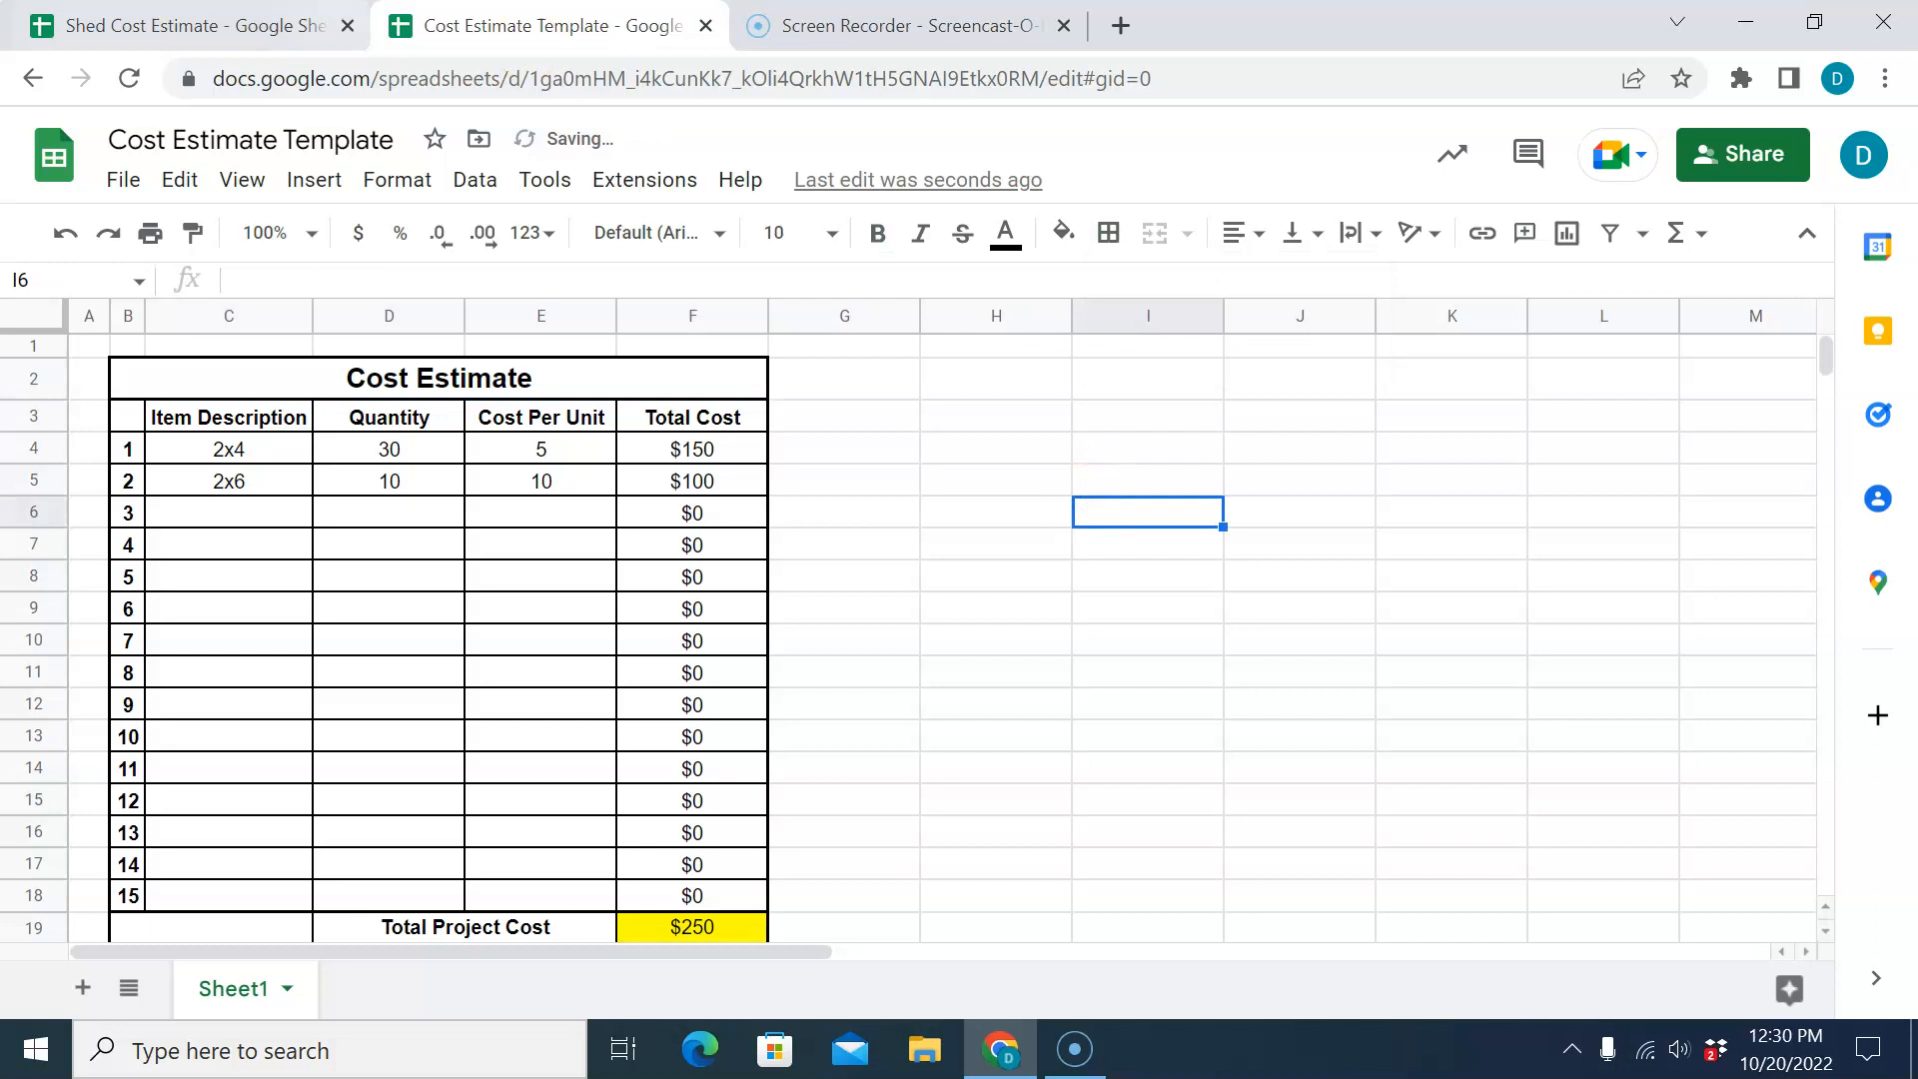
Compare with the Shed Cost Estimate sheet and give the title cell B2:F2 a double-line bottom border.
{"action": "left_click", "coordinate": [268, 24]}
{"action": "left_click", "coordinate": [540, 25]}
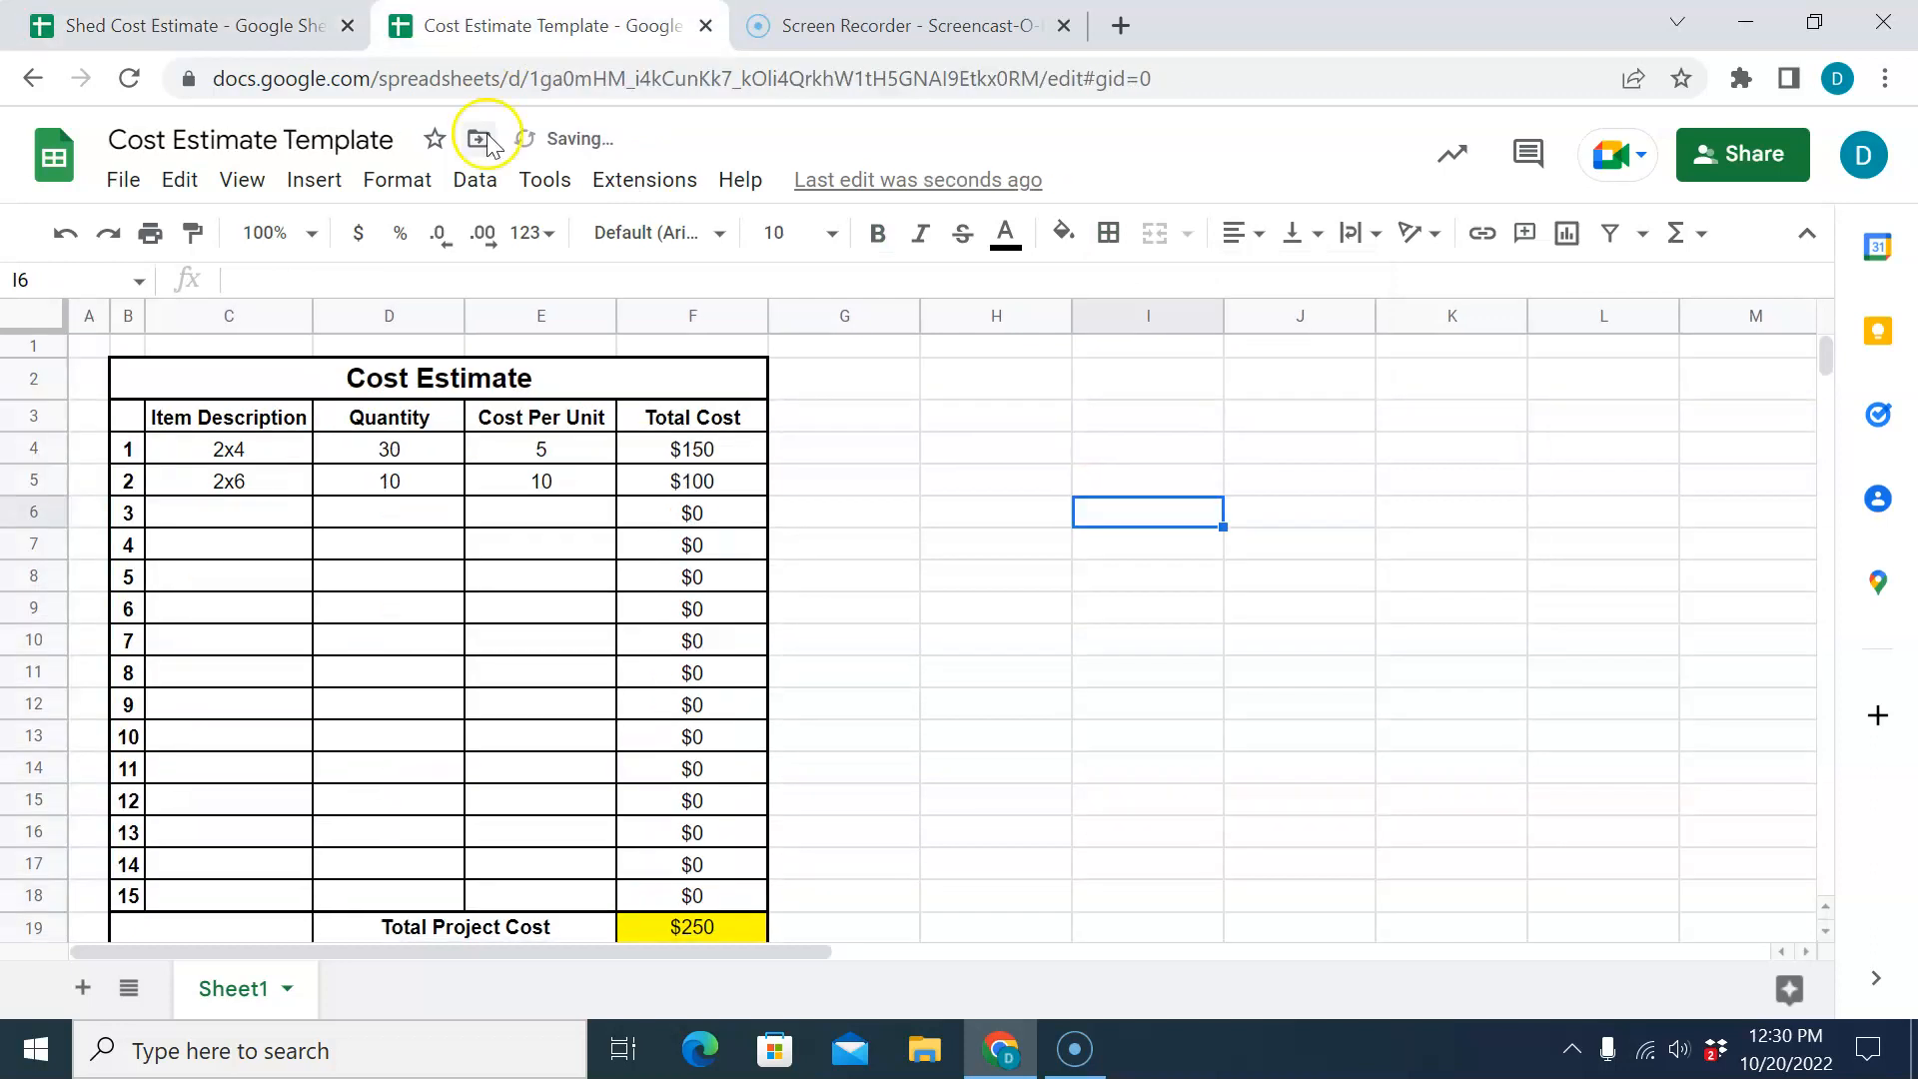
{"action": "left_click", "coordinate": [459, 391]}
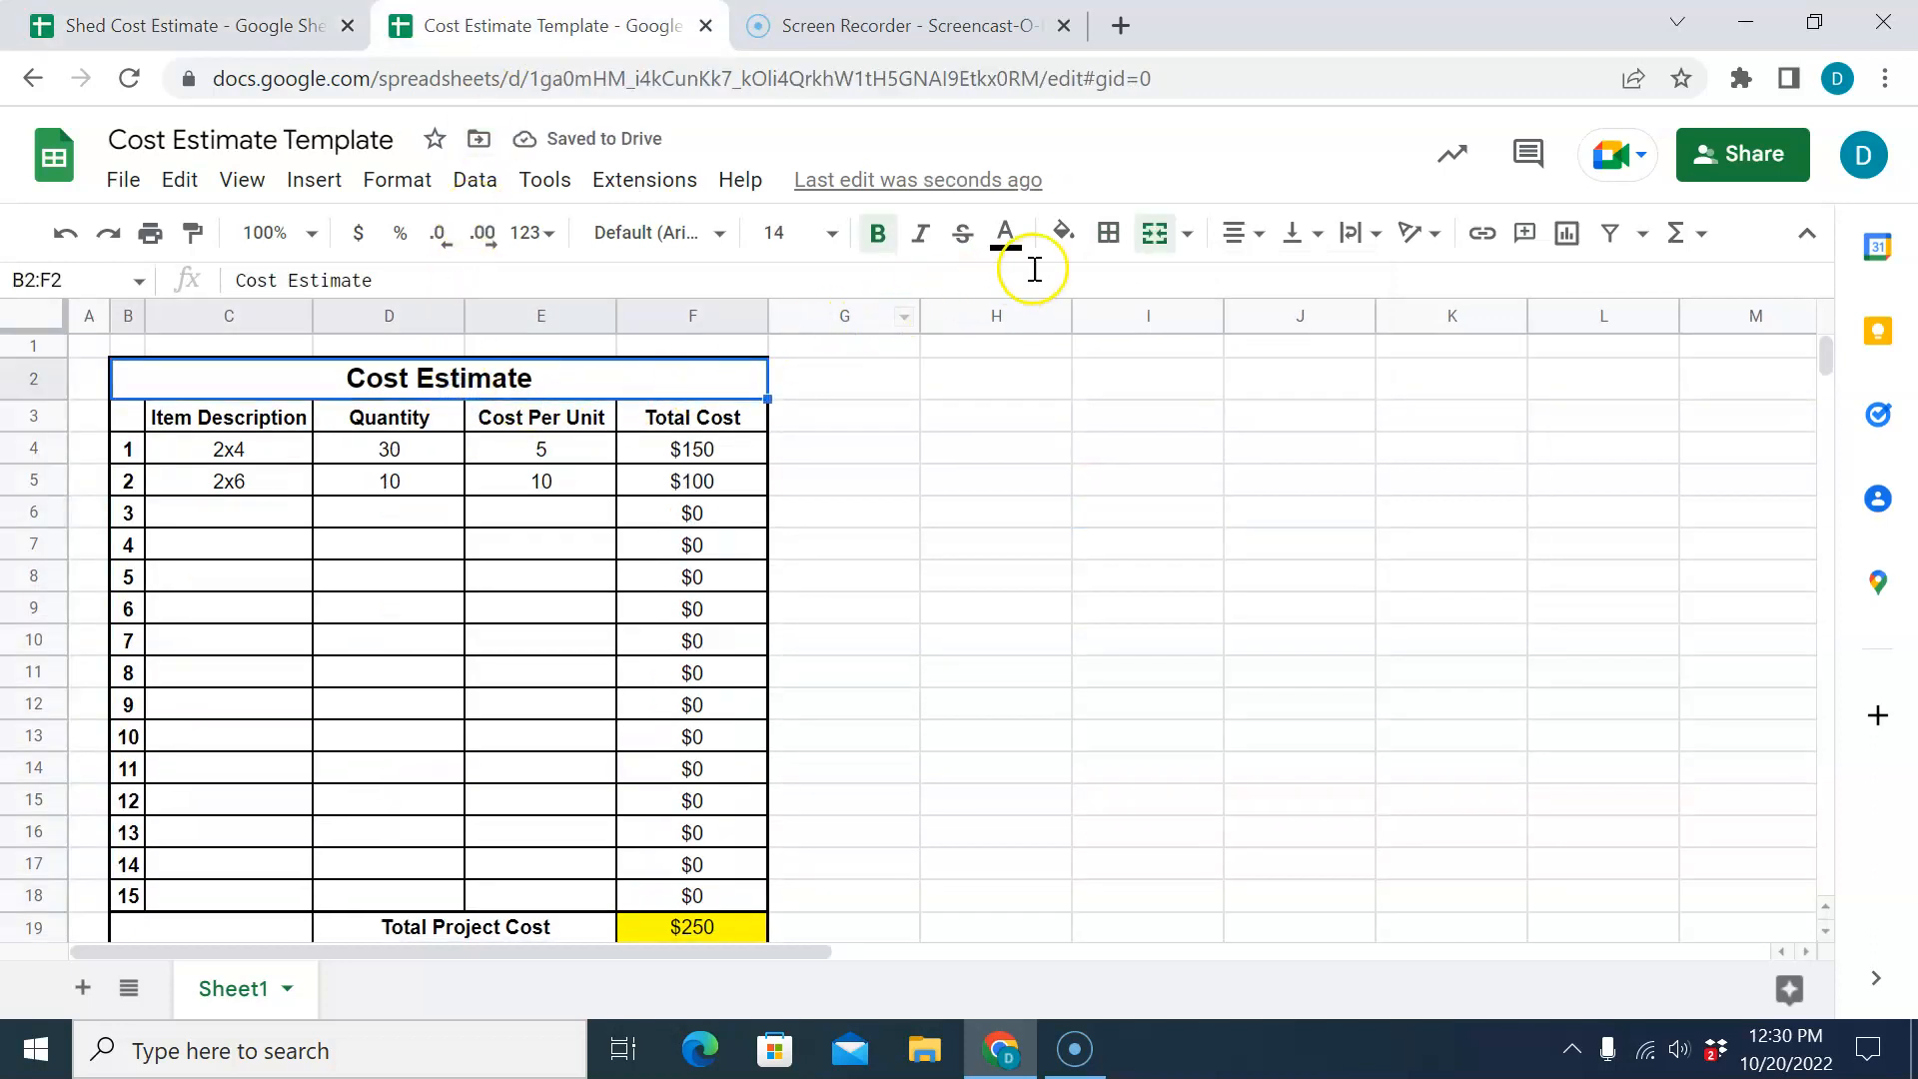
{"action": "left_click", "coordinate": [1106, 236]}
{"action": "left_click", "coordinate": [1238, 343]}
{"action": "left_click", "coordinate": [1350, 352]}
{"action": "left_click", "coordinate": [1396, 581]}
{"action": "left_click", "coordinate": [1180, 607]}
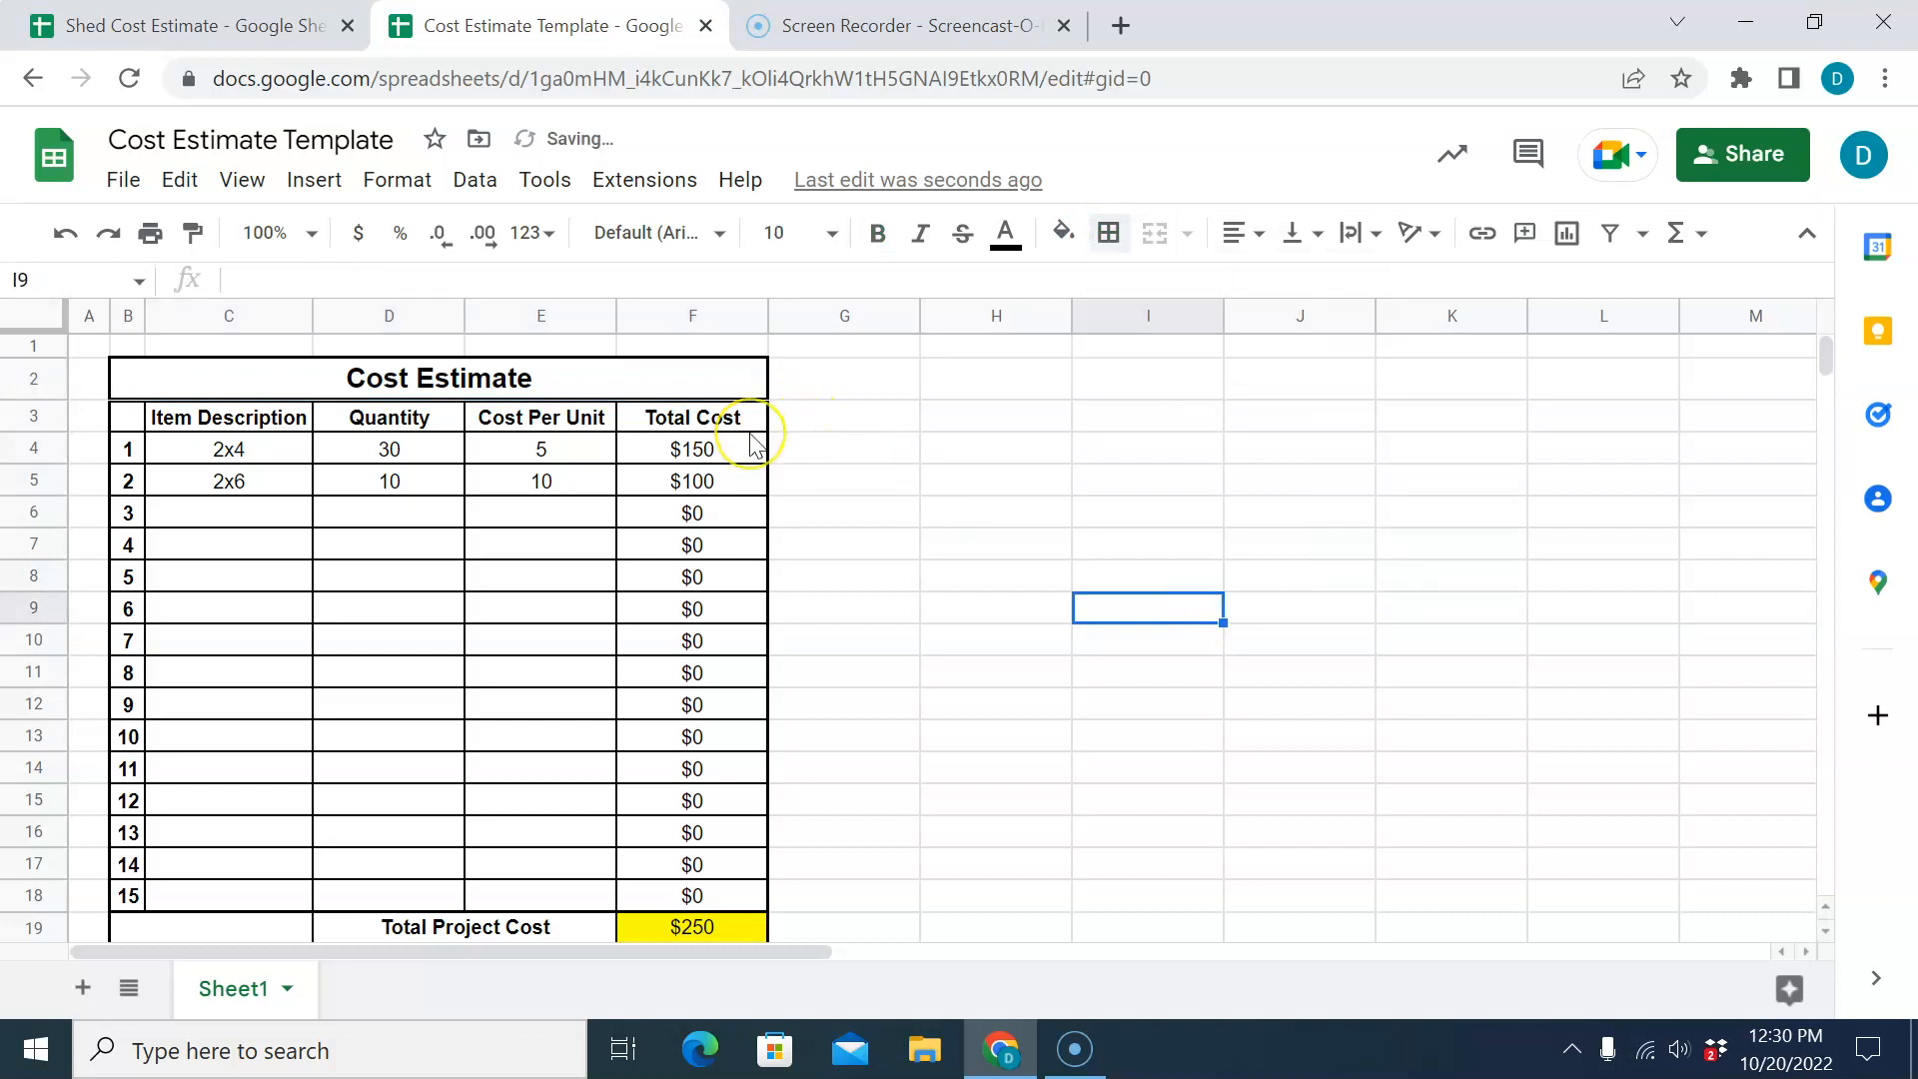
Apply an outer border around the title and heading rows B2:F3 with a thicker solid line.
{"action": "left_click_drag", "start_coordinate": [749, 428], "coordinate": [167, 378]}
{"action": "left_click", "coordinate": [1108, 233]}
{"action": "left_click", "coordinate": [1283, 291]}
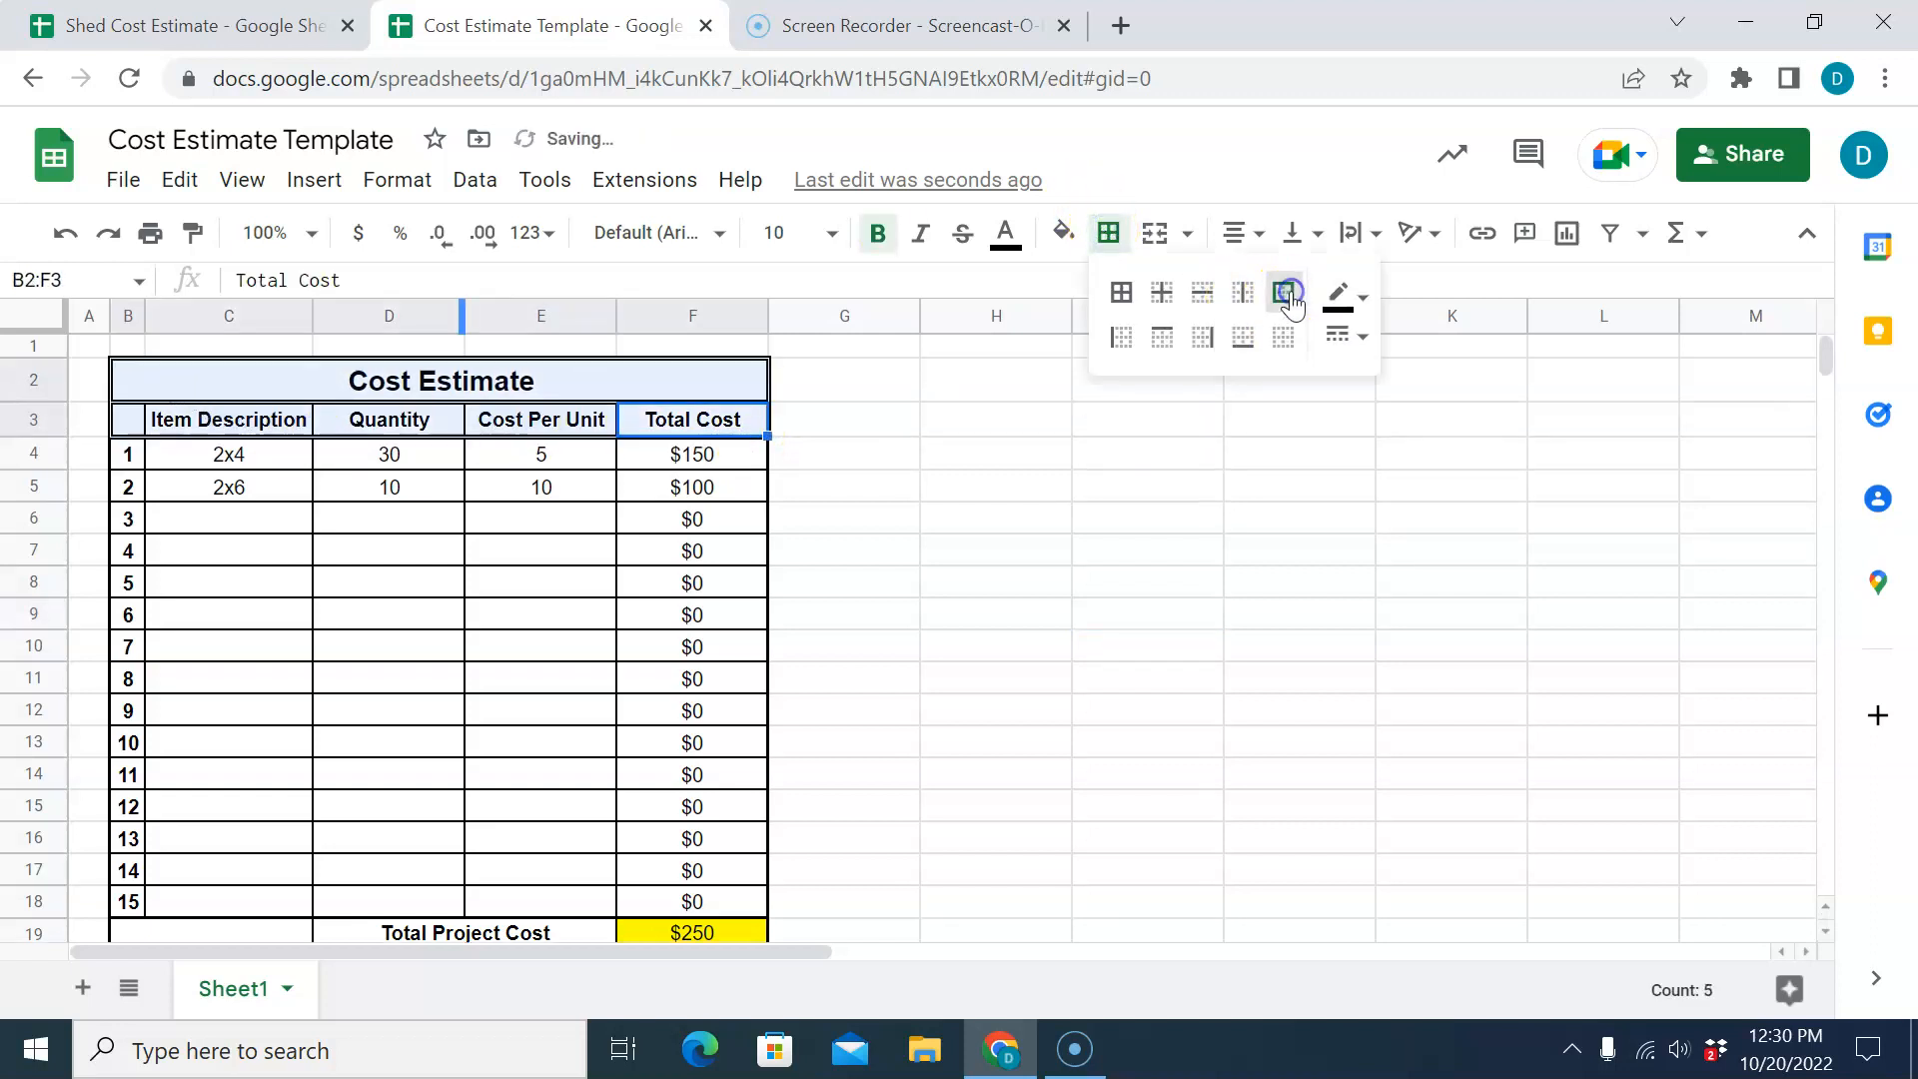
{"action": "left_click", "coordinate": [1366, 340]}
{"action": "left_click", "coordinate": [1391, 416]}
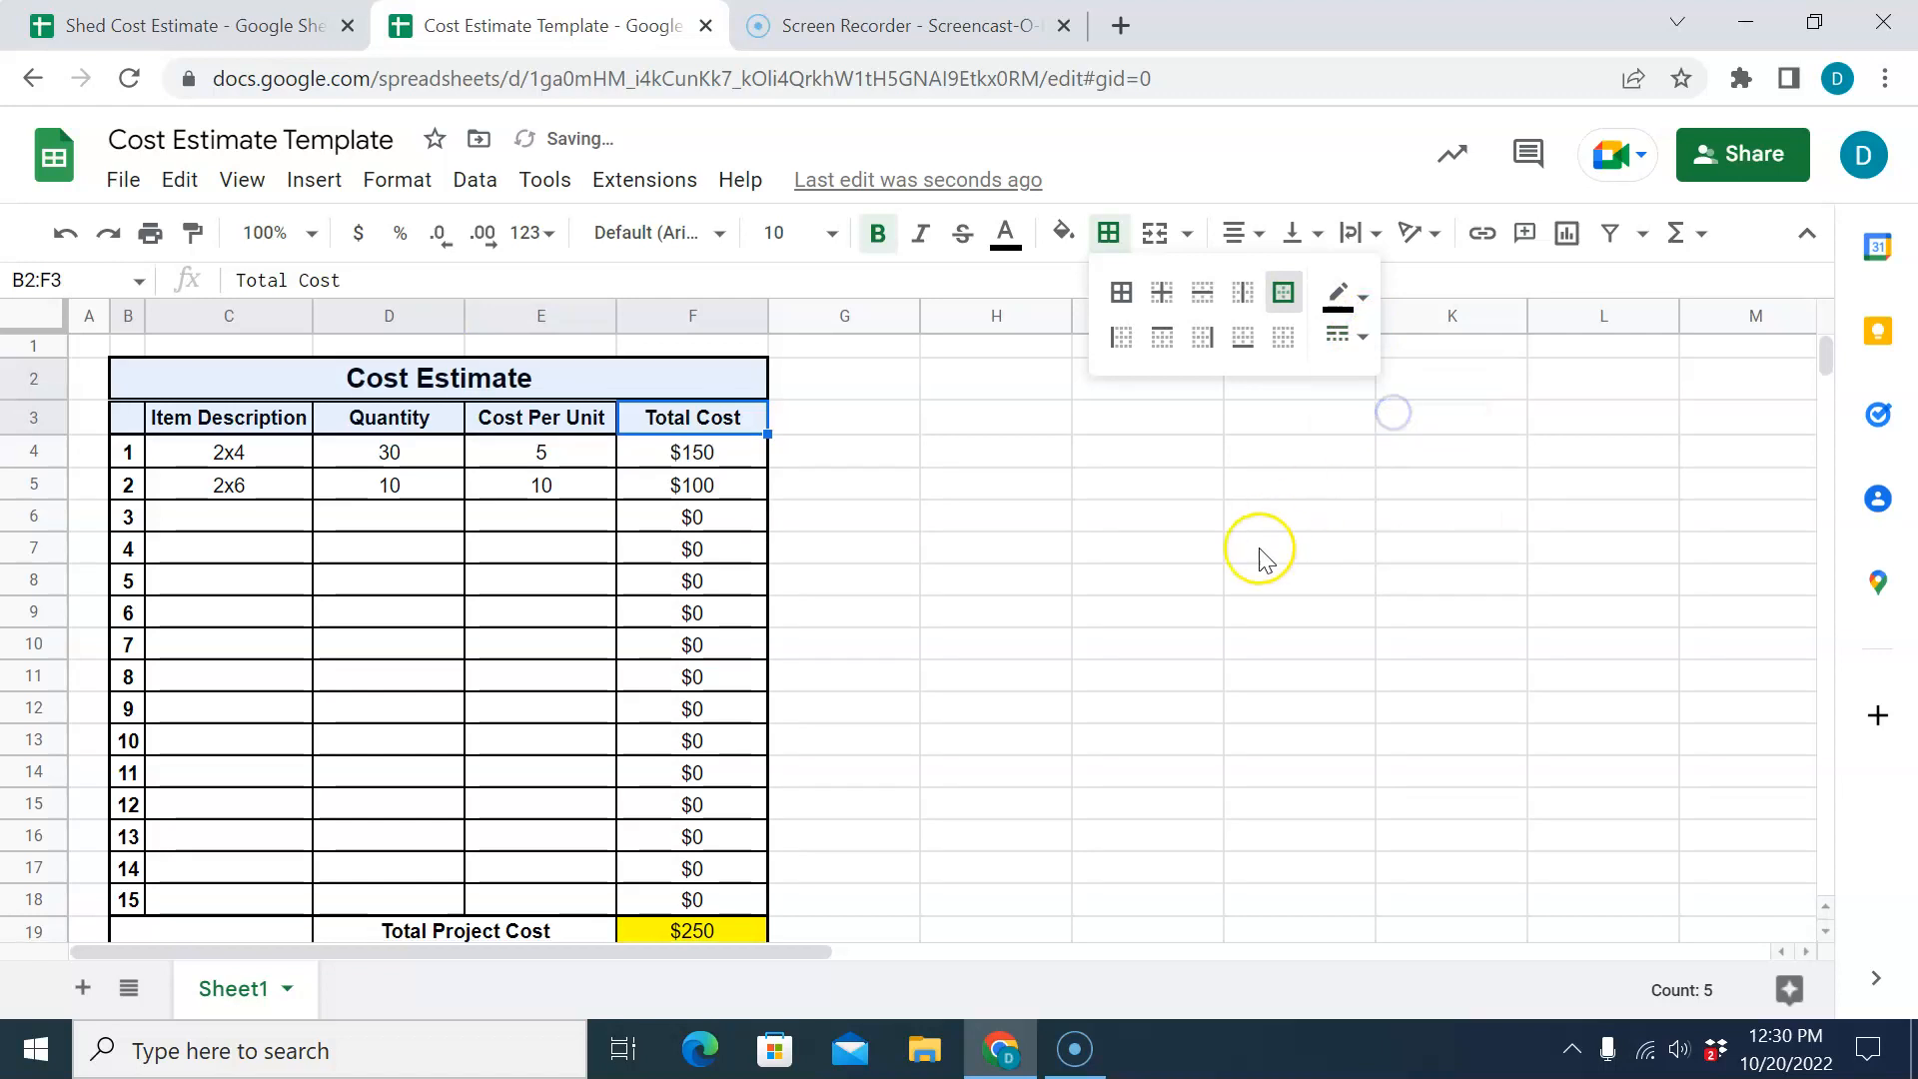
{"action": "left_click", "coordinate": [1235, 591]}
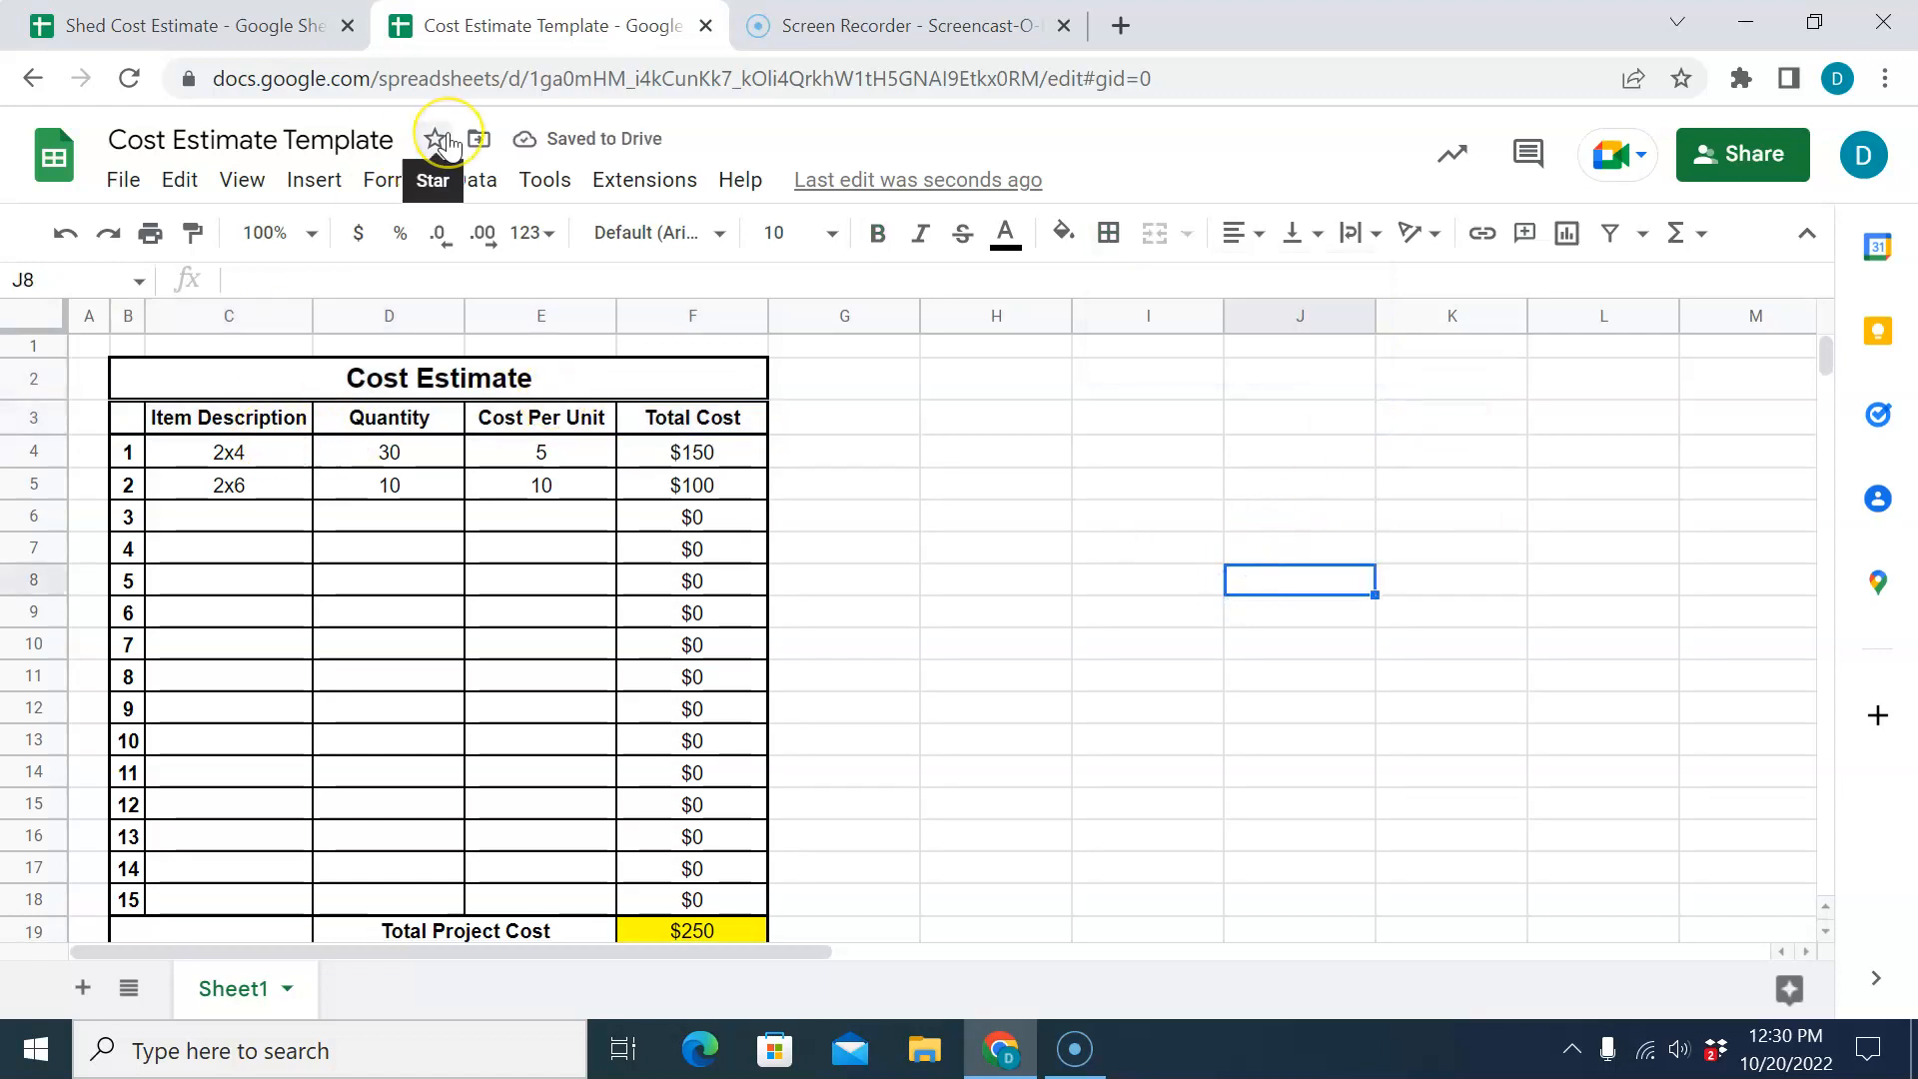
Apply an outer border around the item numbers in B4:B18.
{"action": "left_click_drag", "start_coordinate": [128, 451], "coordinate": [133, 896]}
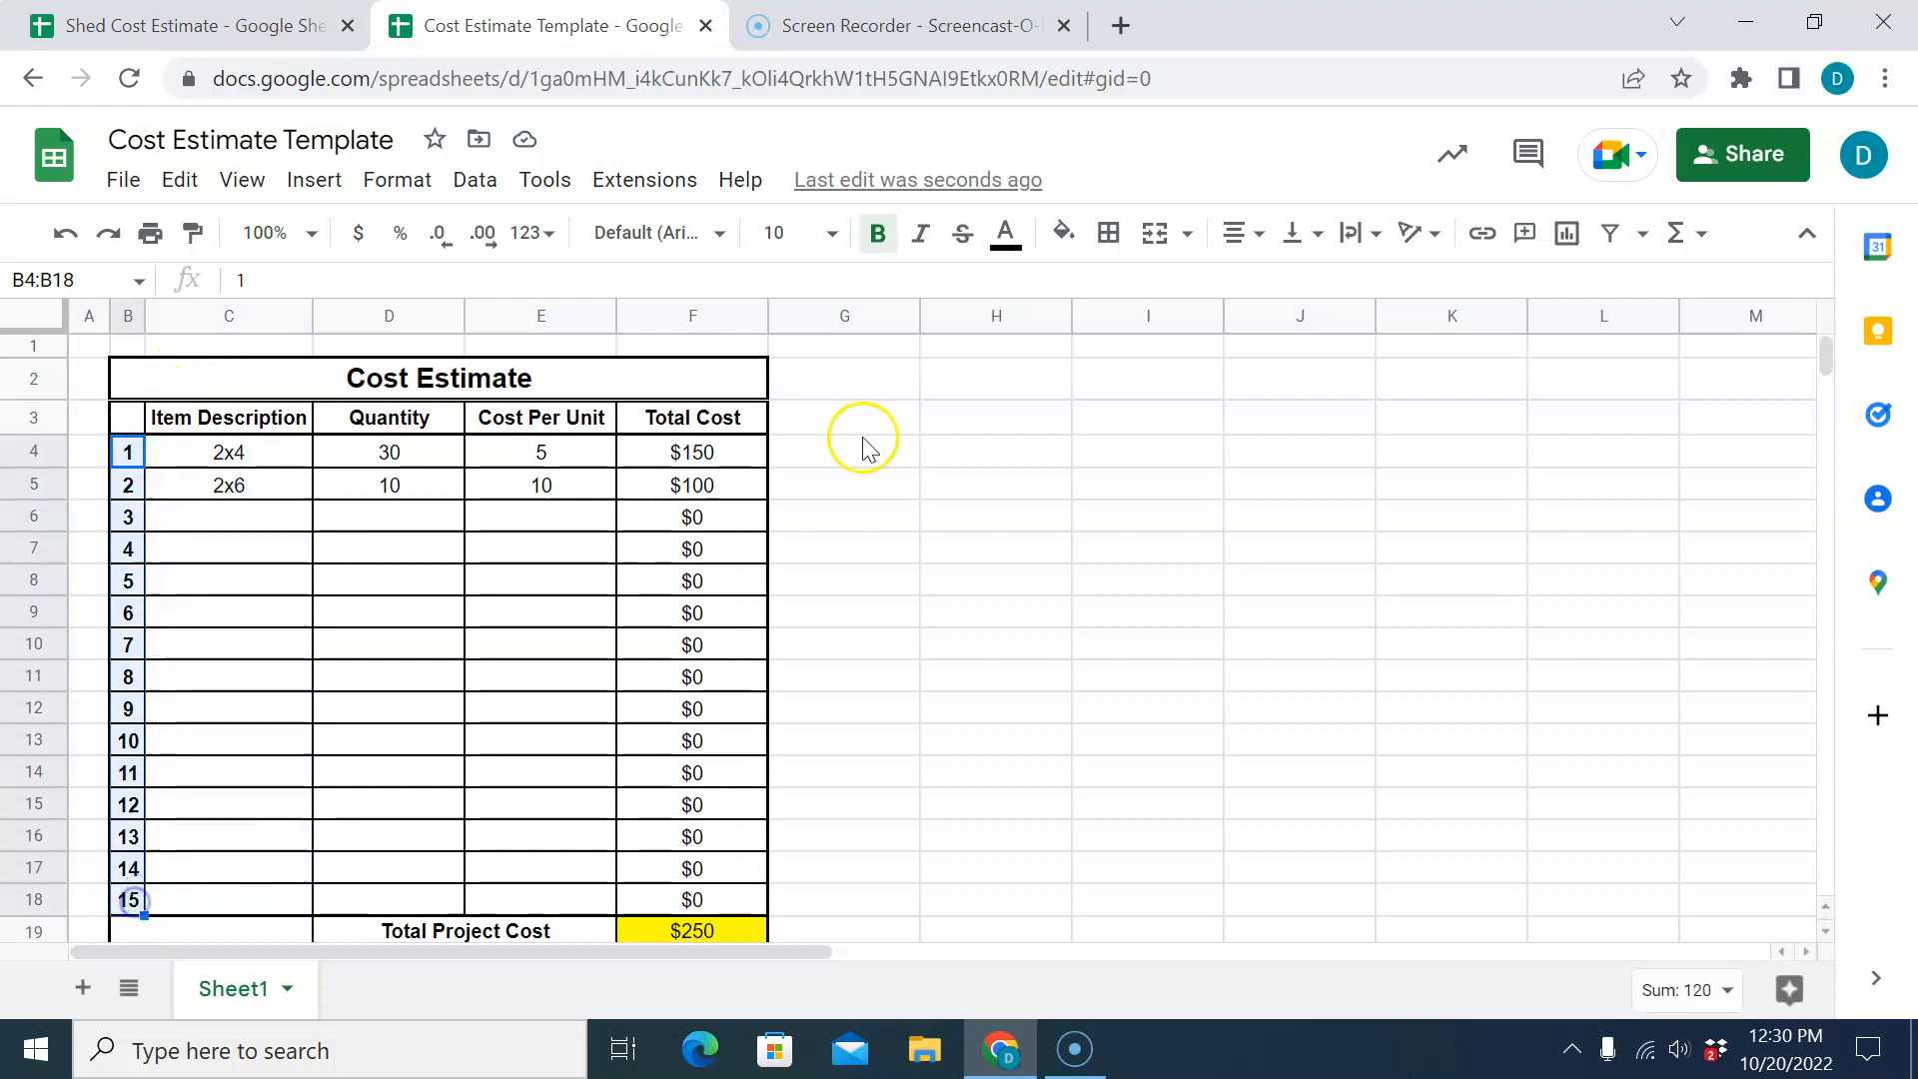
{"action": "left_click", "coordinate": [1108, 233]}
{"action": "left_click", "coordinate": [1275, 289]}
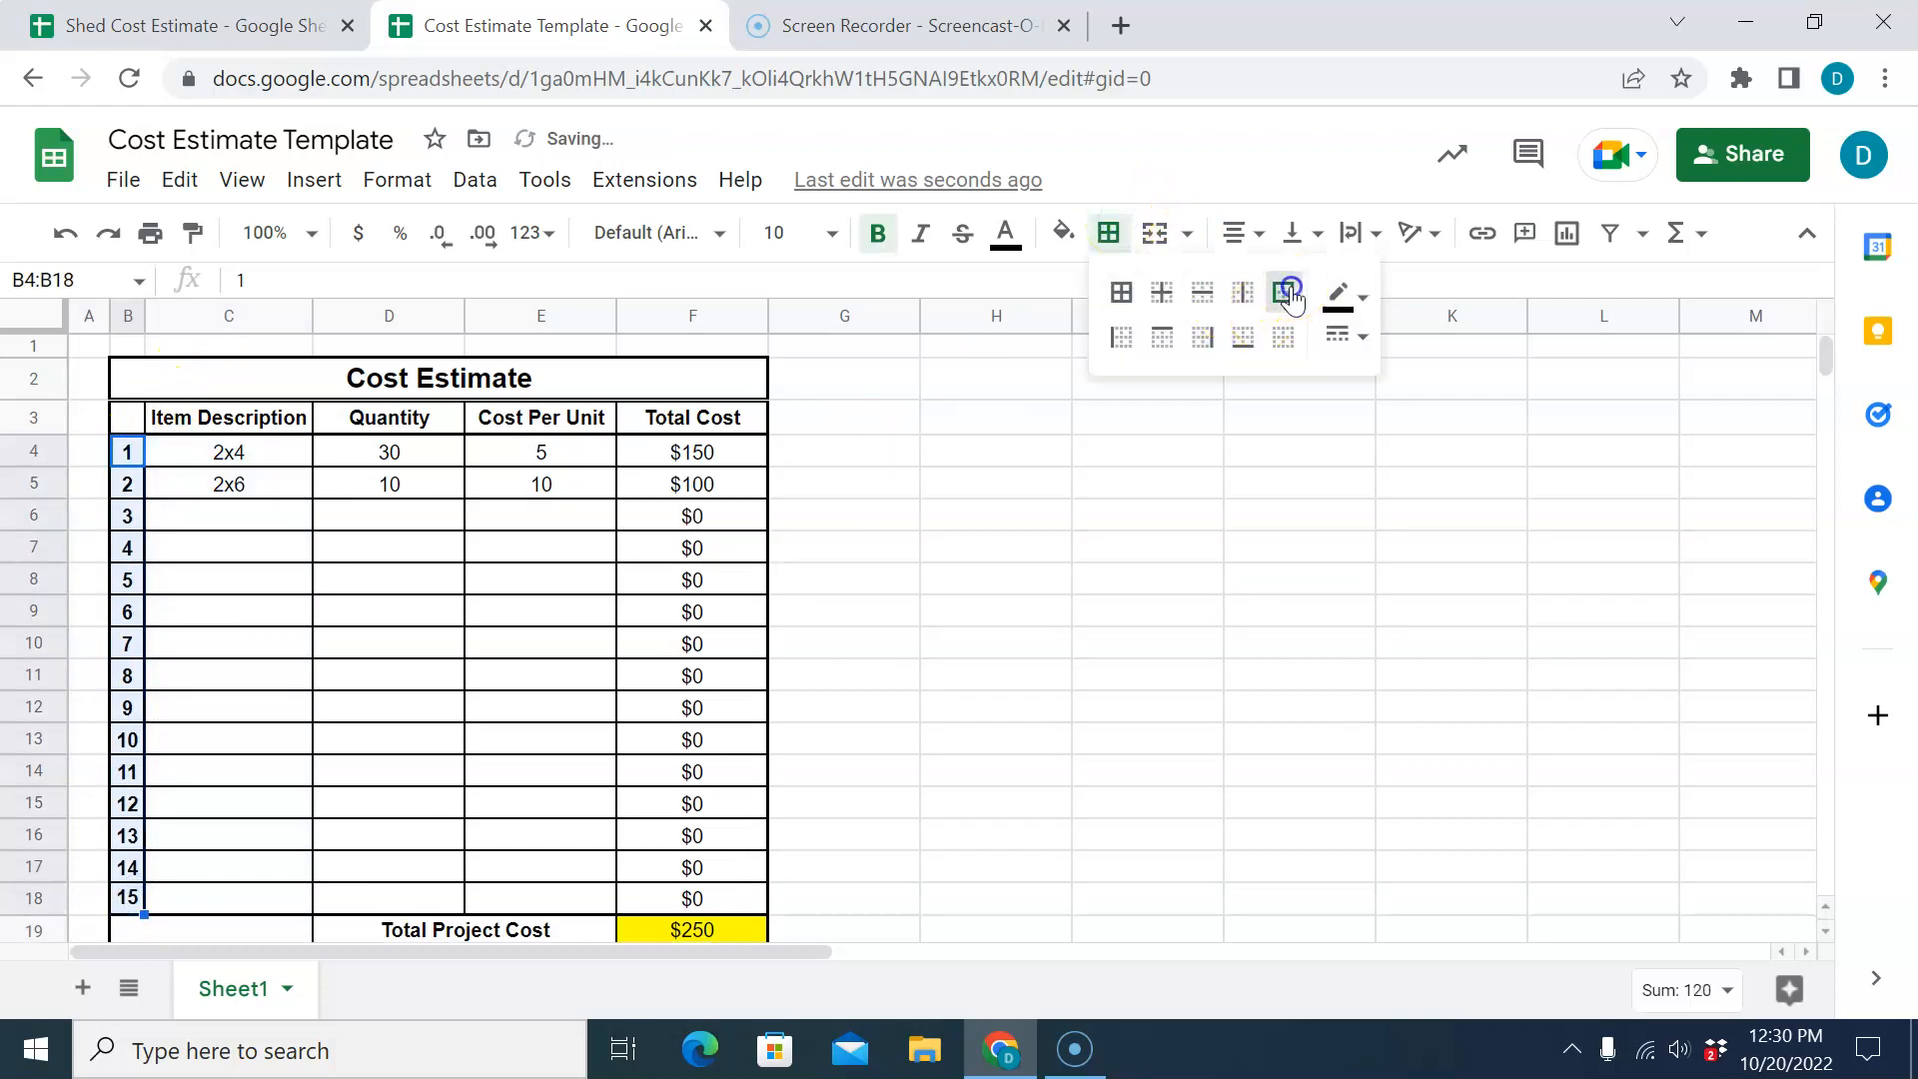
{"action": "left_click", "coordinate": [1138, 487]}
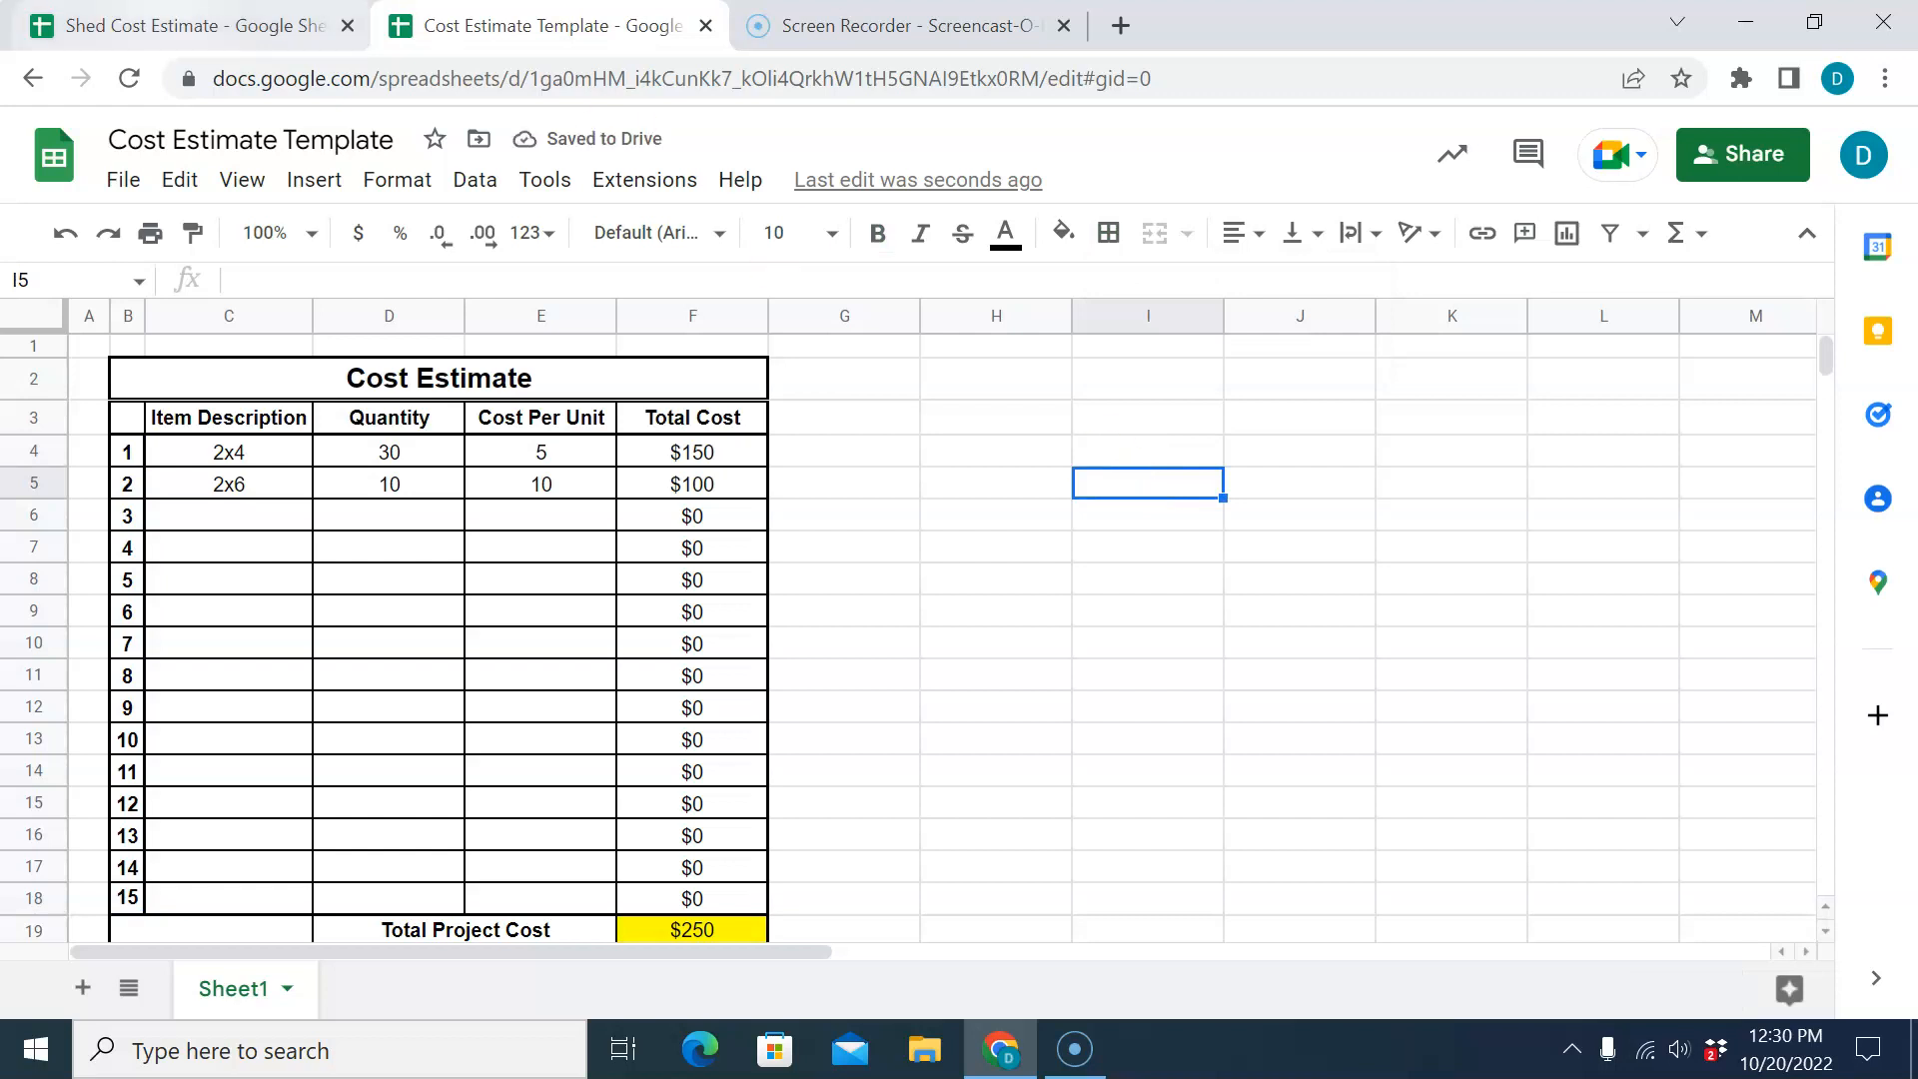
{"action": "left_click", "coordinate": [499, 236]}
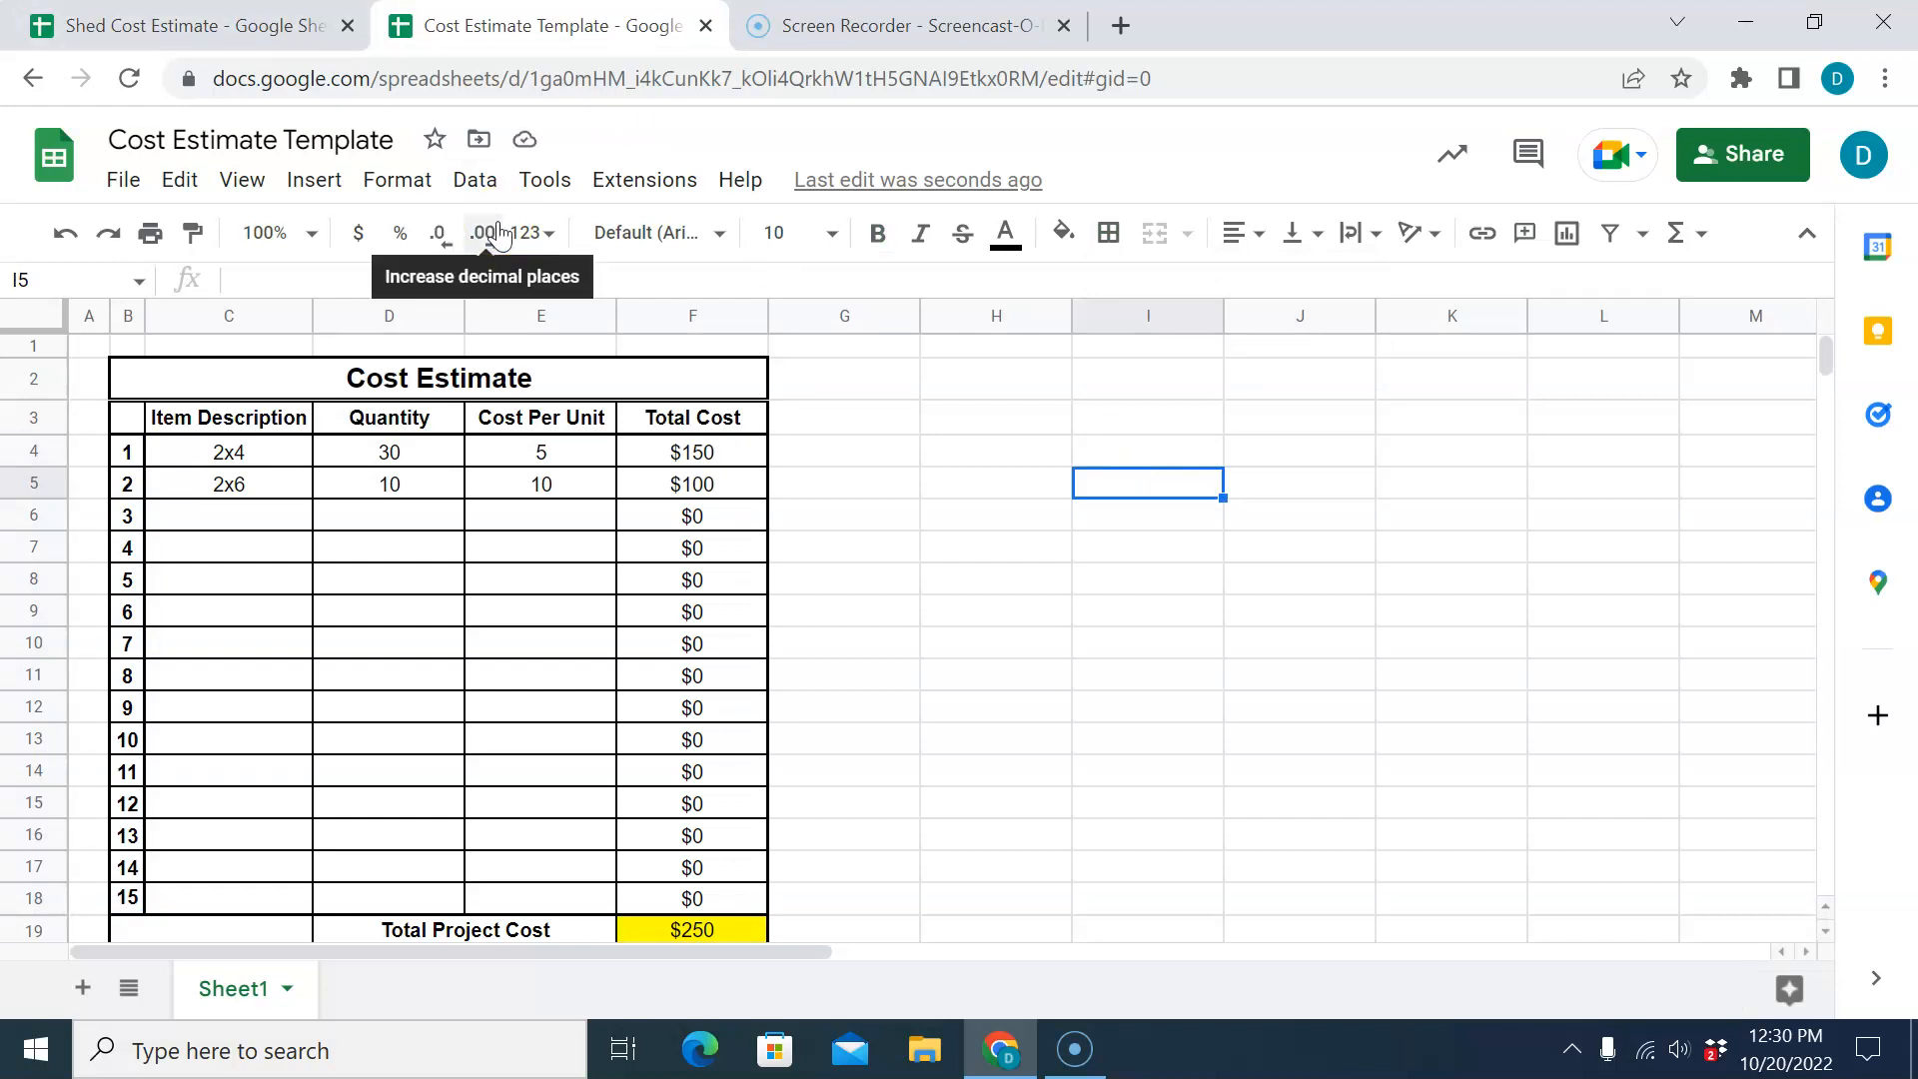
{"action": "left_click", "coordinate": [676, 457]}
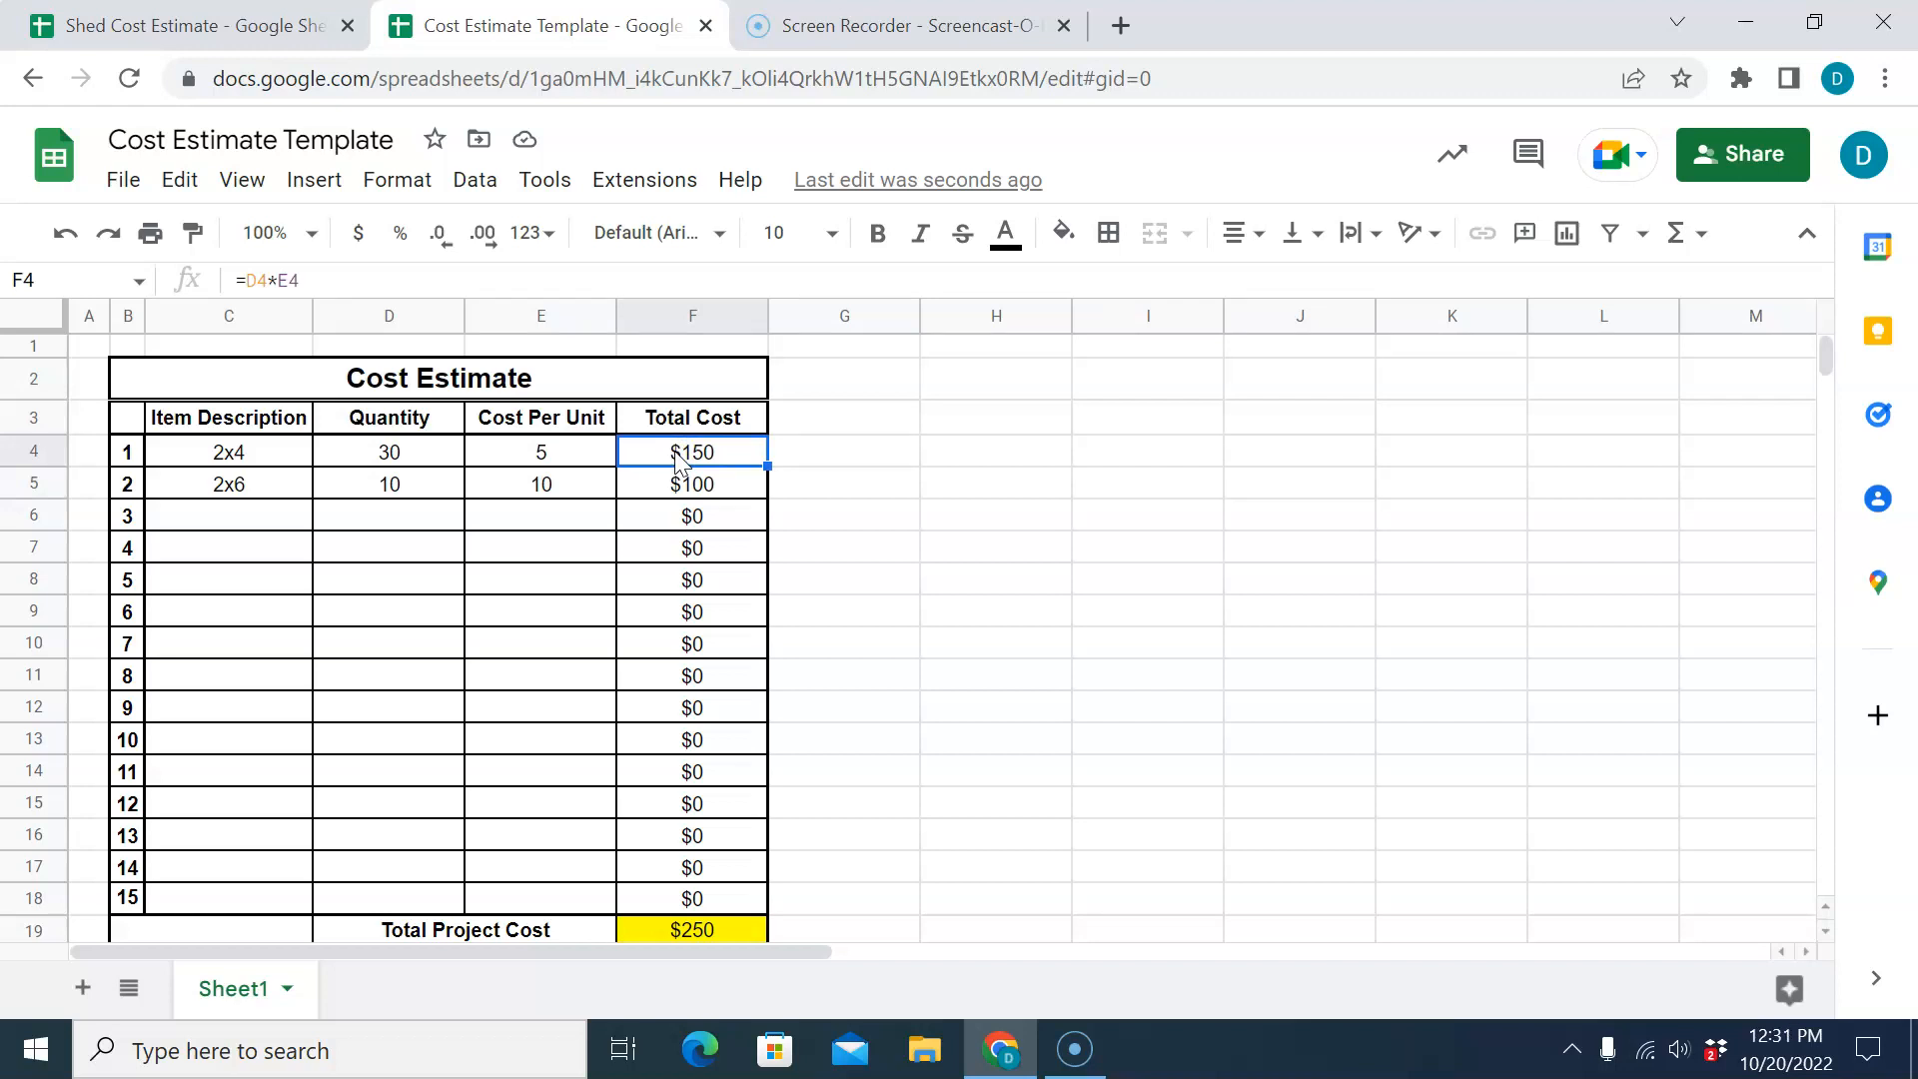
{"action": "left_click_drag", "start_coordinate": [676, 453], "coordinate": [688, 896]}
{"action": "right_click", "coordinate": [688, 896]}
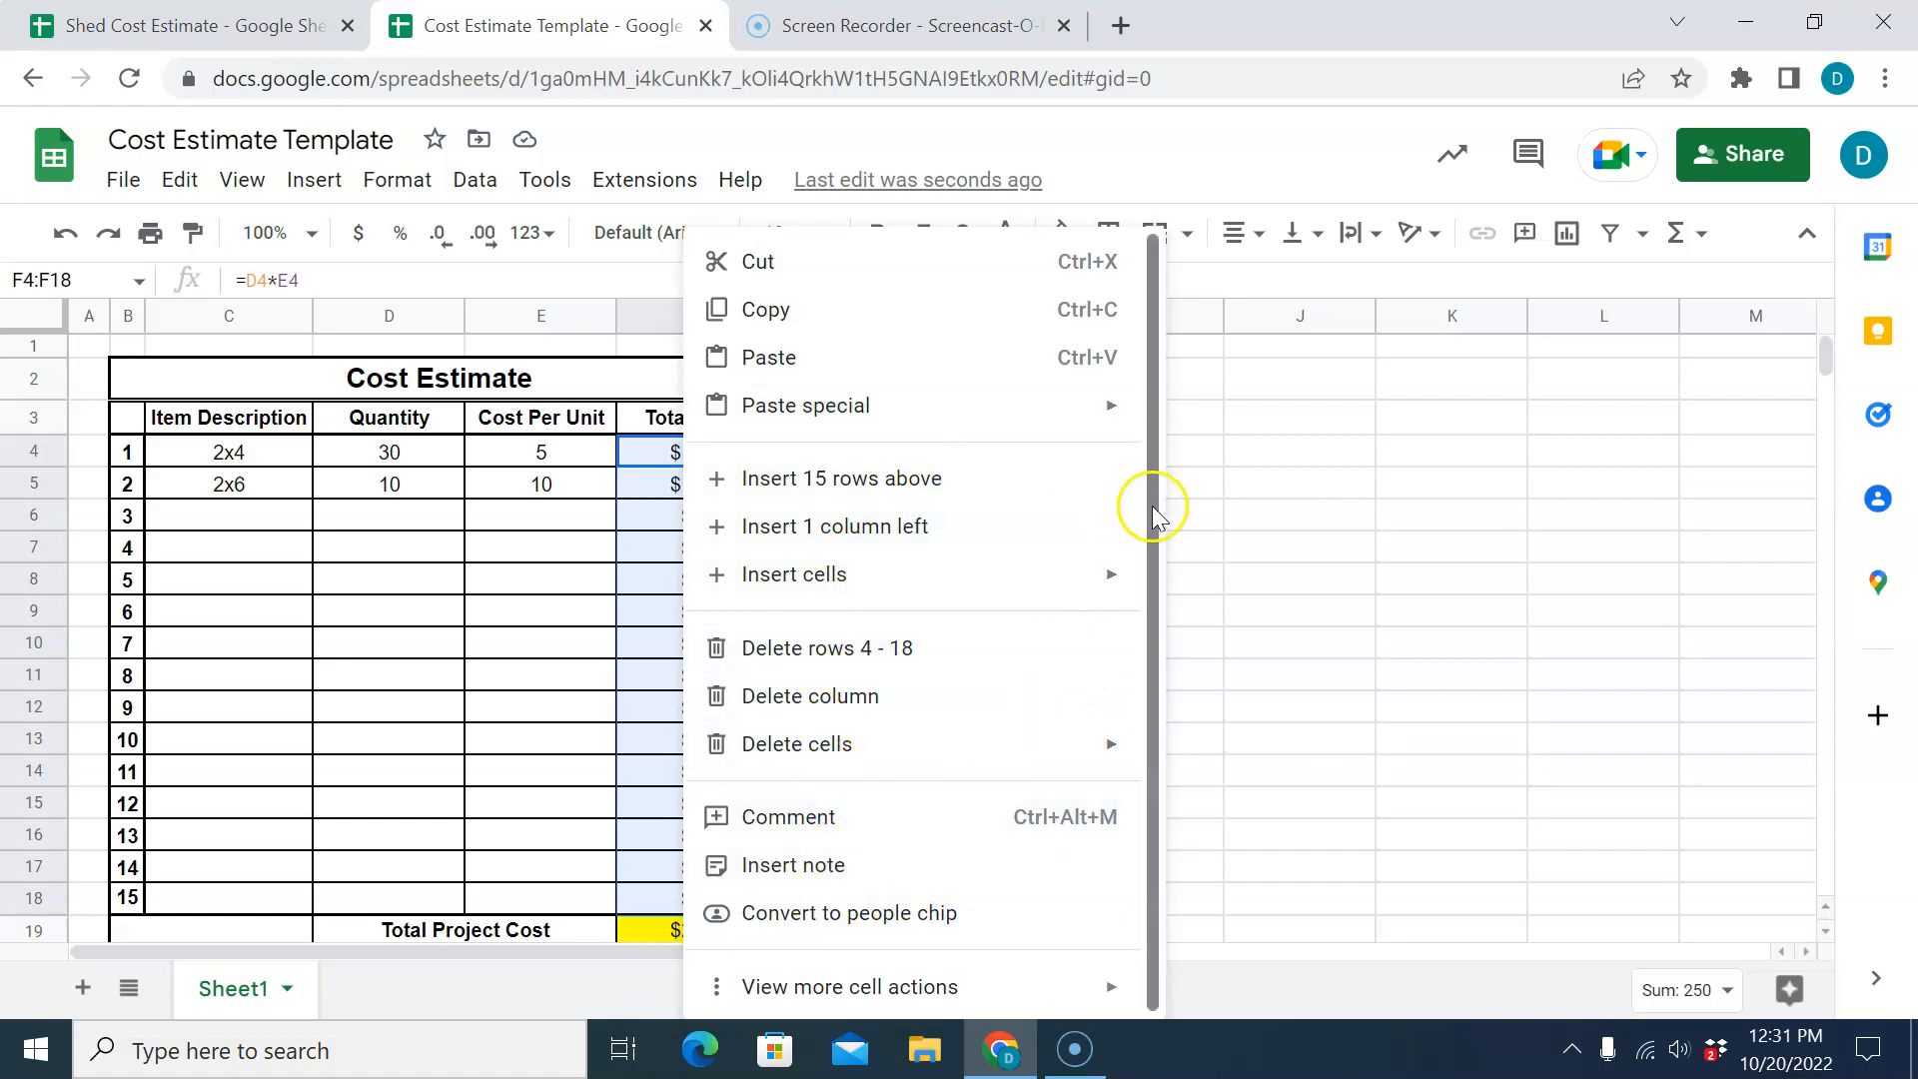
{"action": "mouse_move", "coordinate": [1017, 996]}
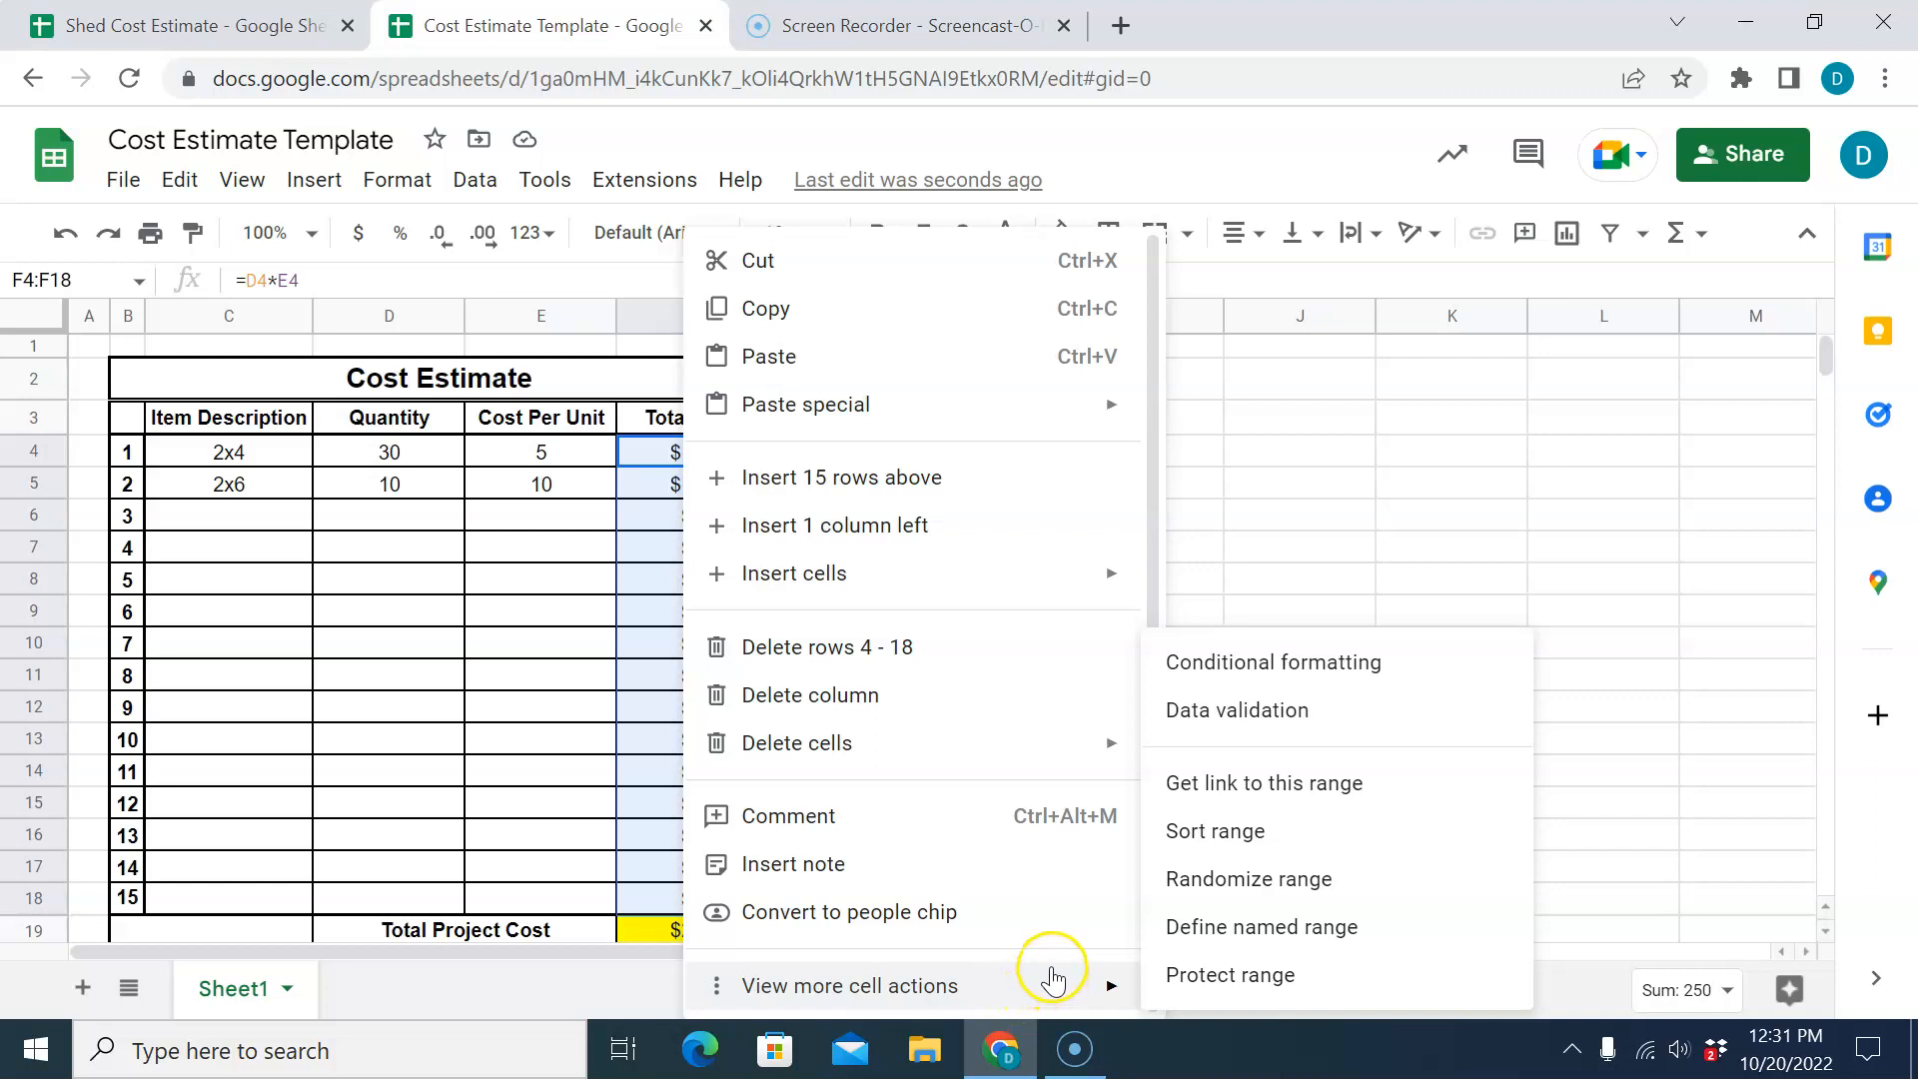
{"action": "left_click", "coordinate": [1416, 551]}
Try the Percent number format on the total costs in F4:F18, and switch them back to Currency rounded.
{"action": "left_click", "coordinate": [721, 451]}
{"action": "left_click_drag", "start_coordinate": [721, 452], "coordinate": [698, 889]}
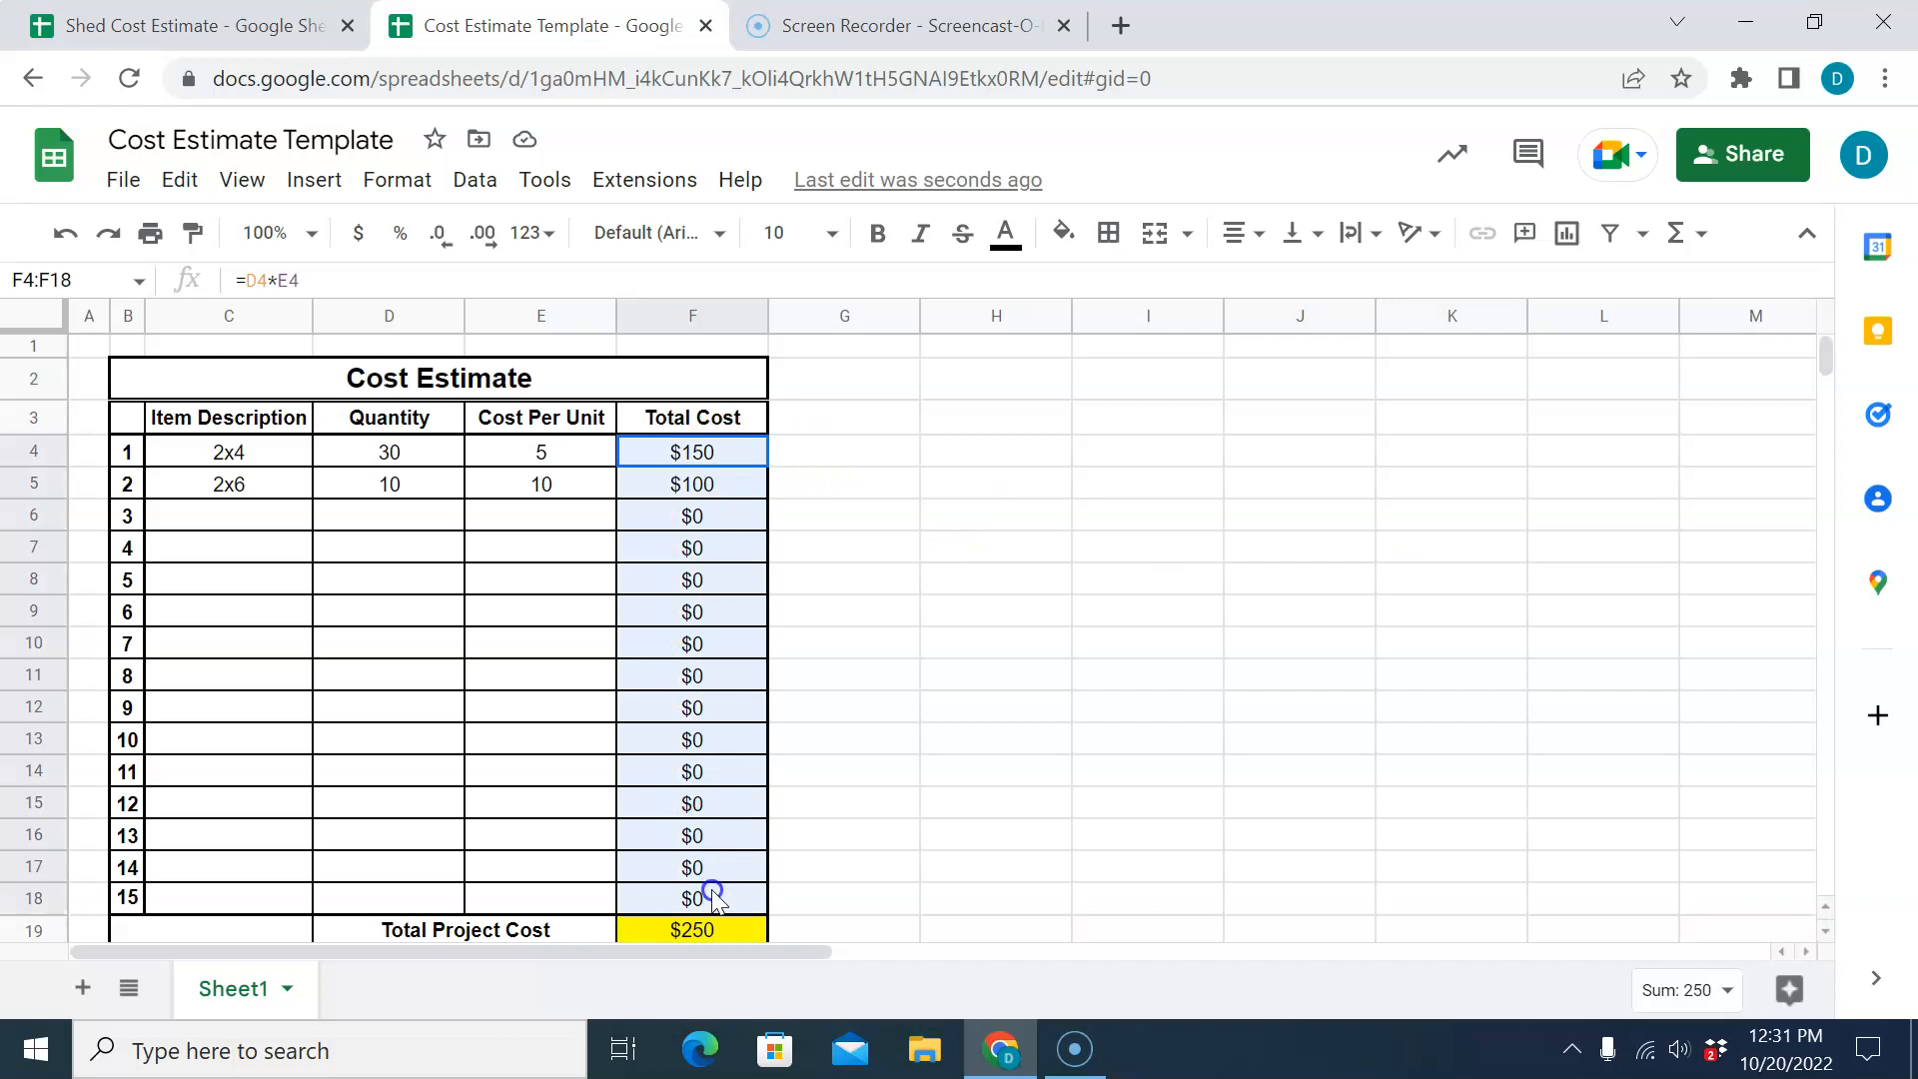
{"action": "left_click", "coordinate": [530, 233]}
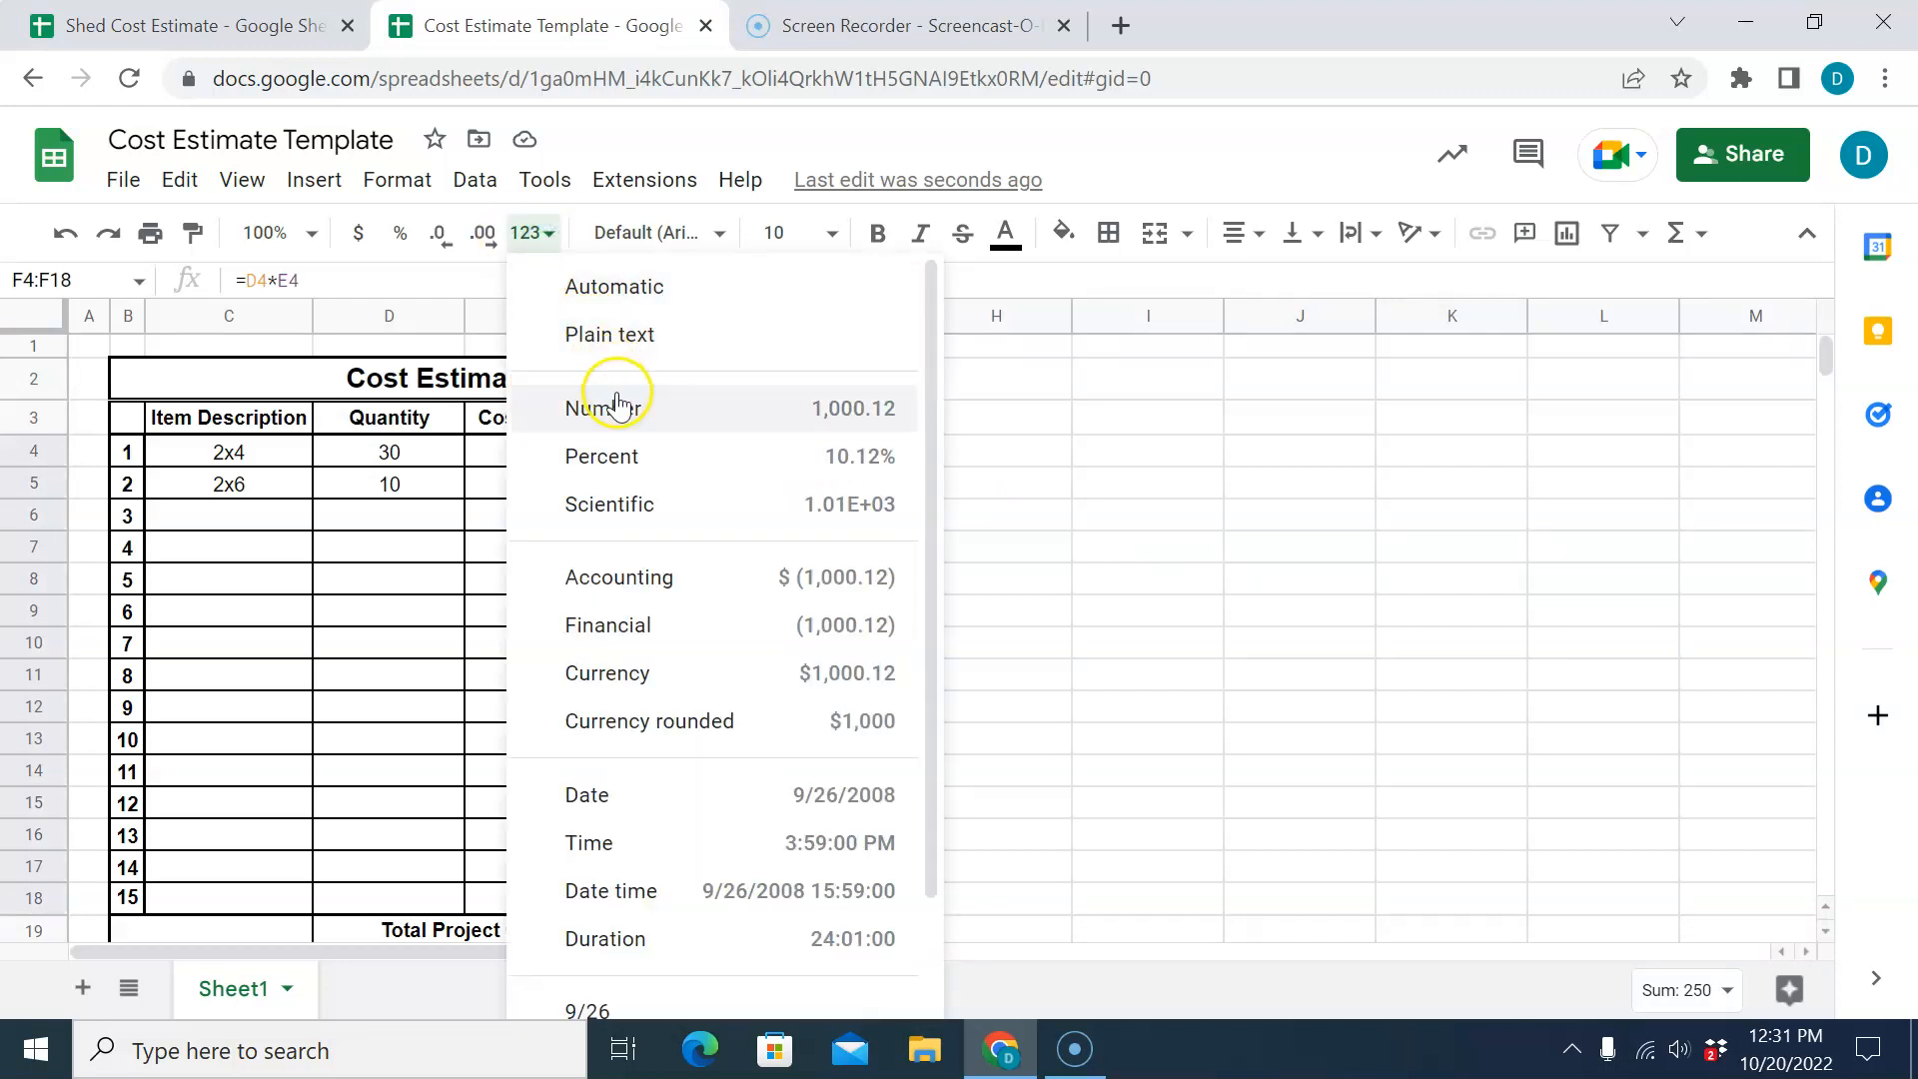
{"action": "left_click", "coordinate": [624, 458]}
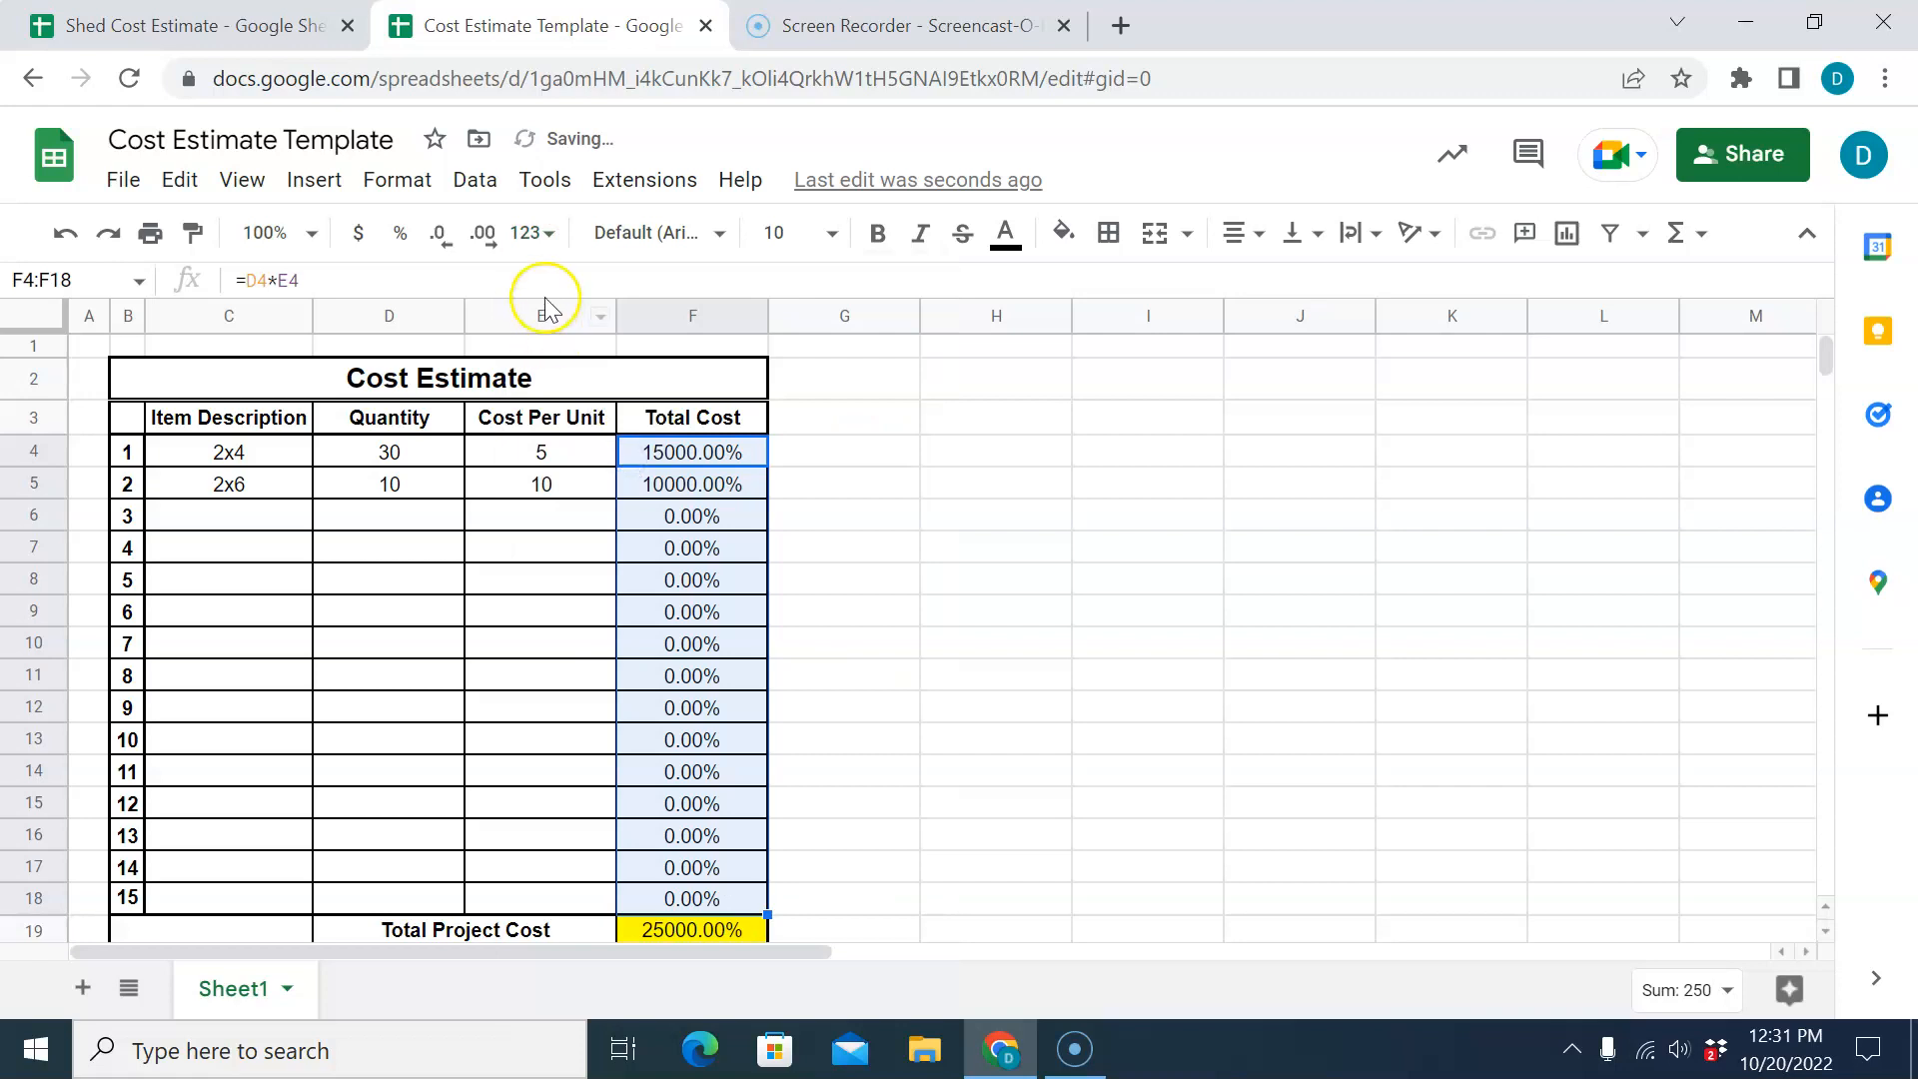
{"action": "left_click", "coordinate": [529, 237]}
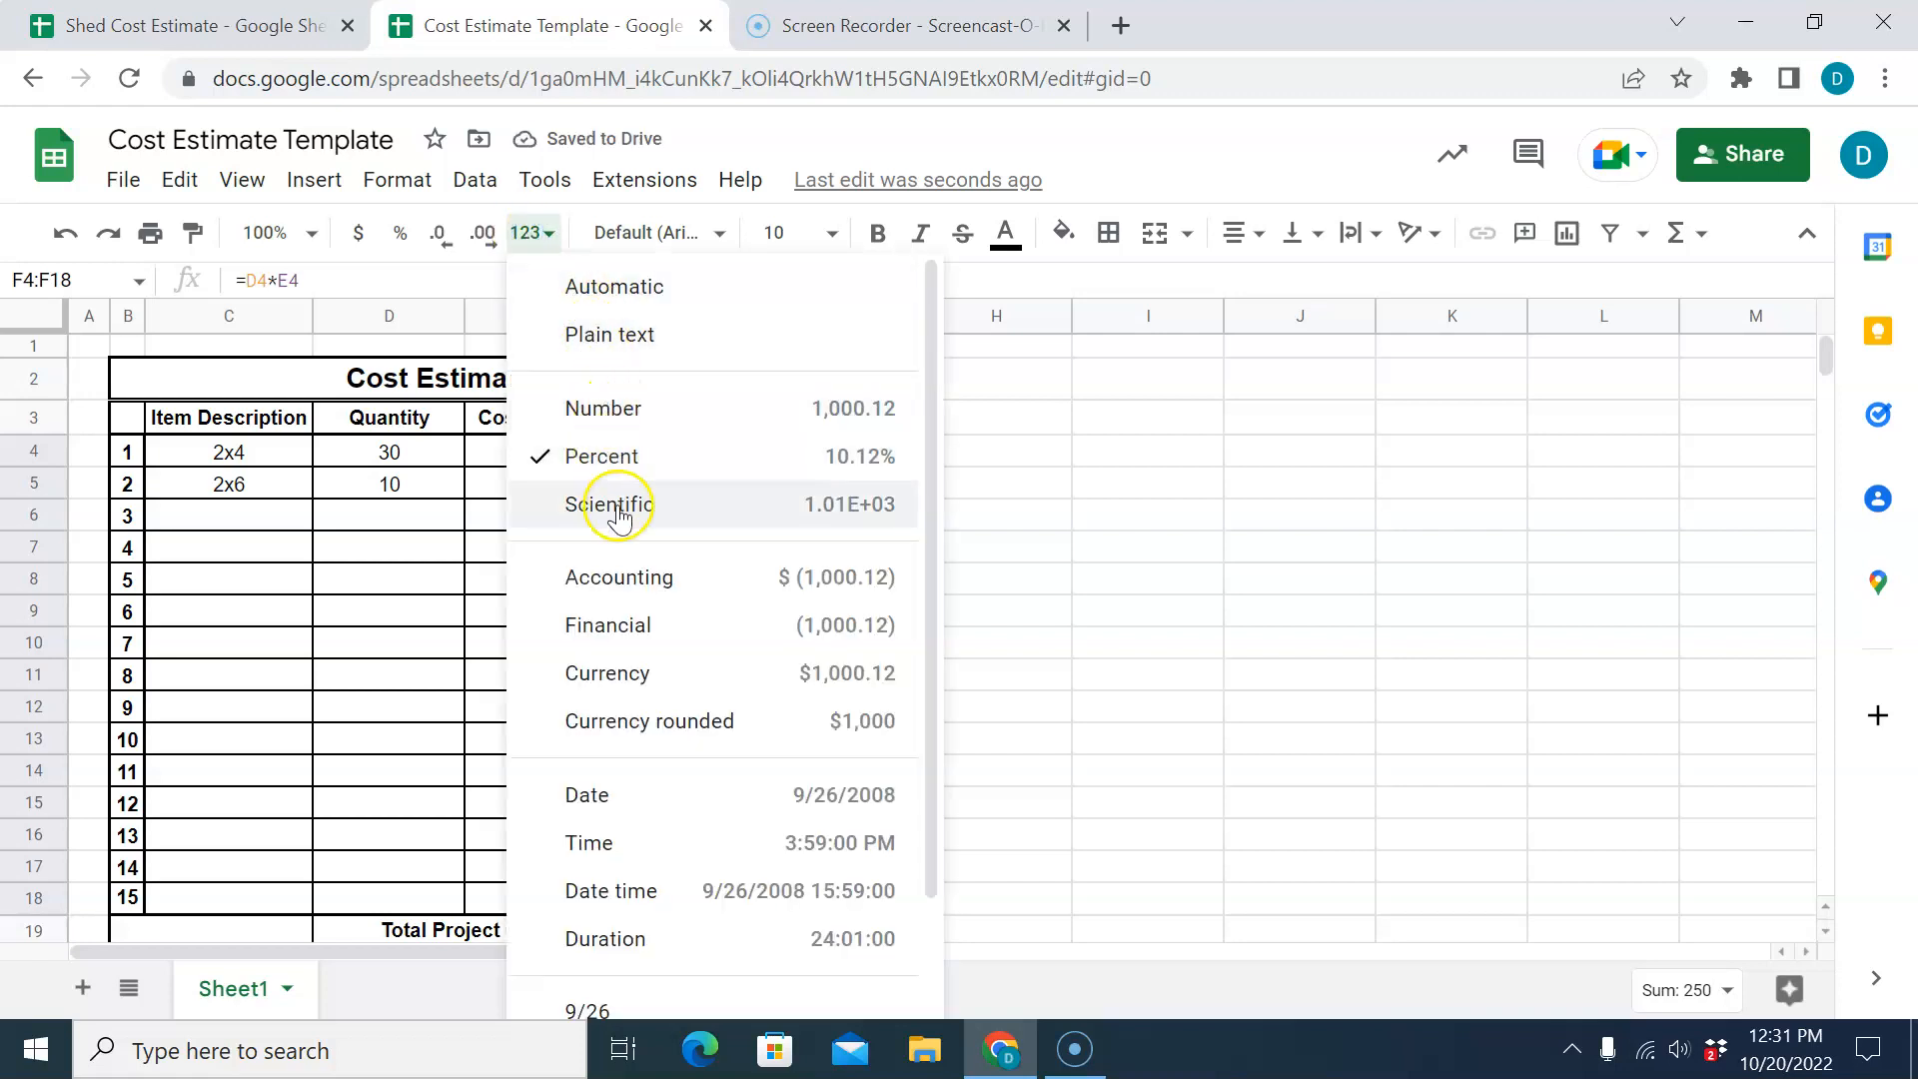
{"action": "left_click", "coordinate": [625, 721]}
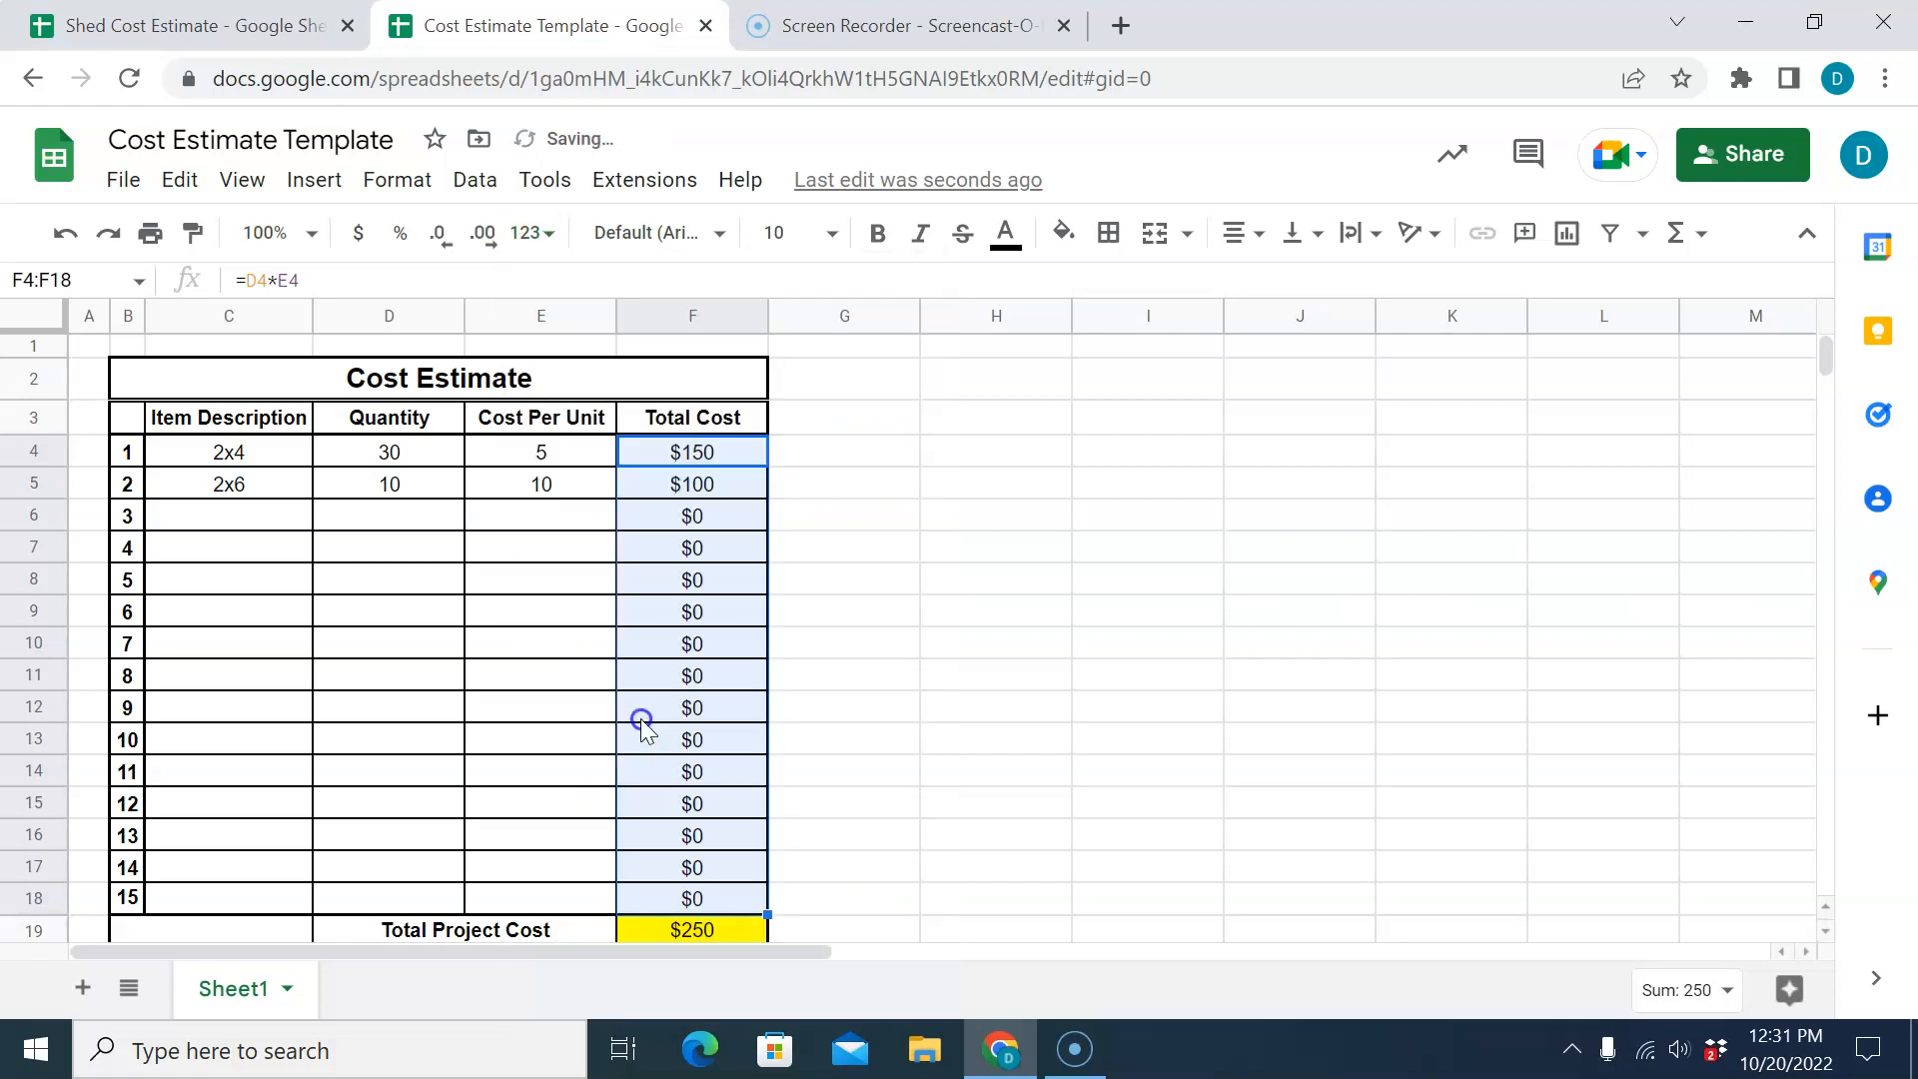
{"action": "left_click", "coordinate": [925, 614]}
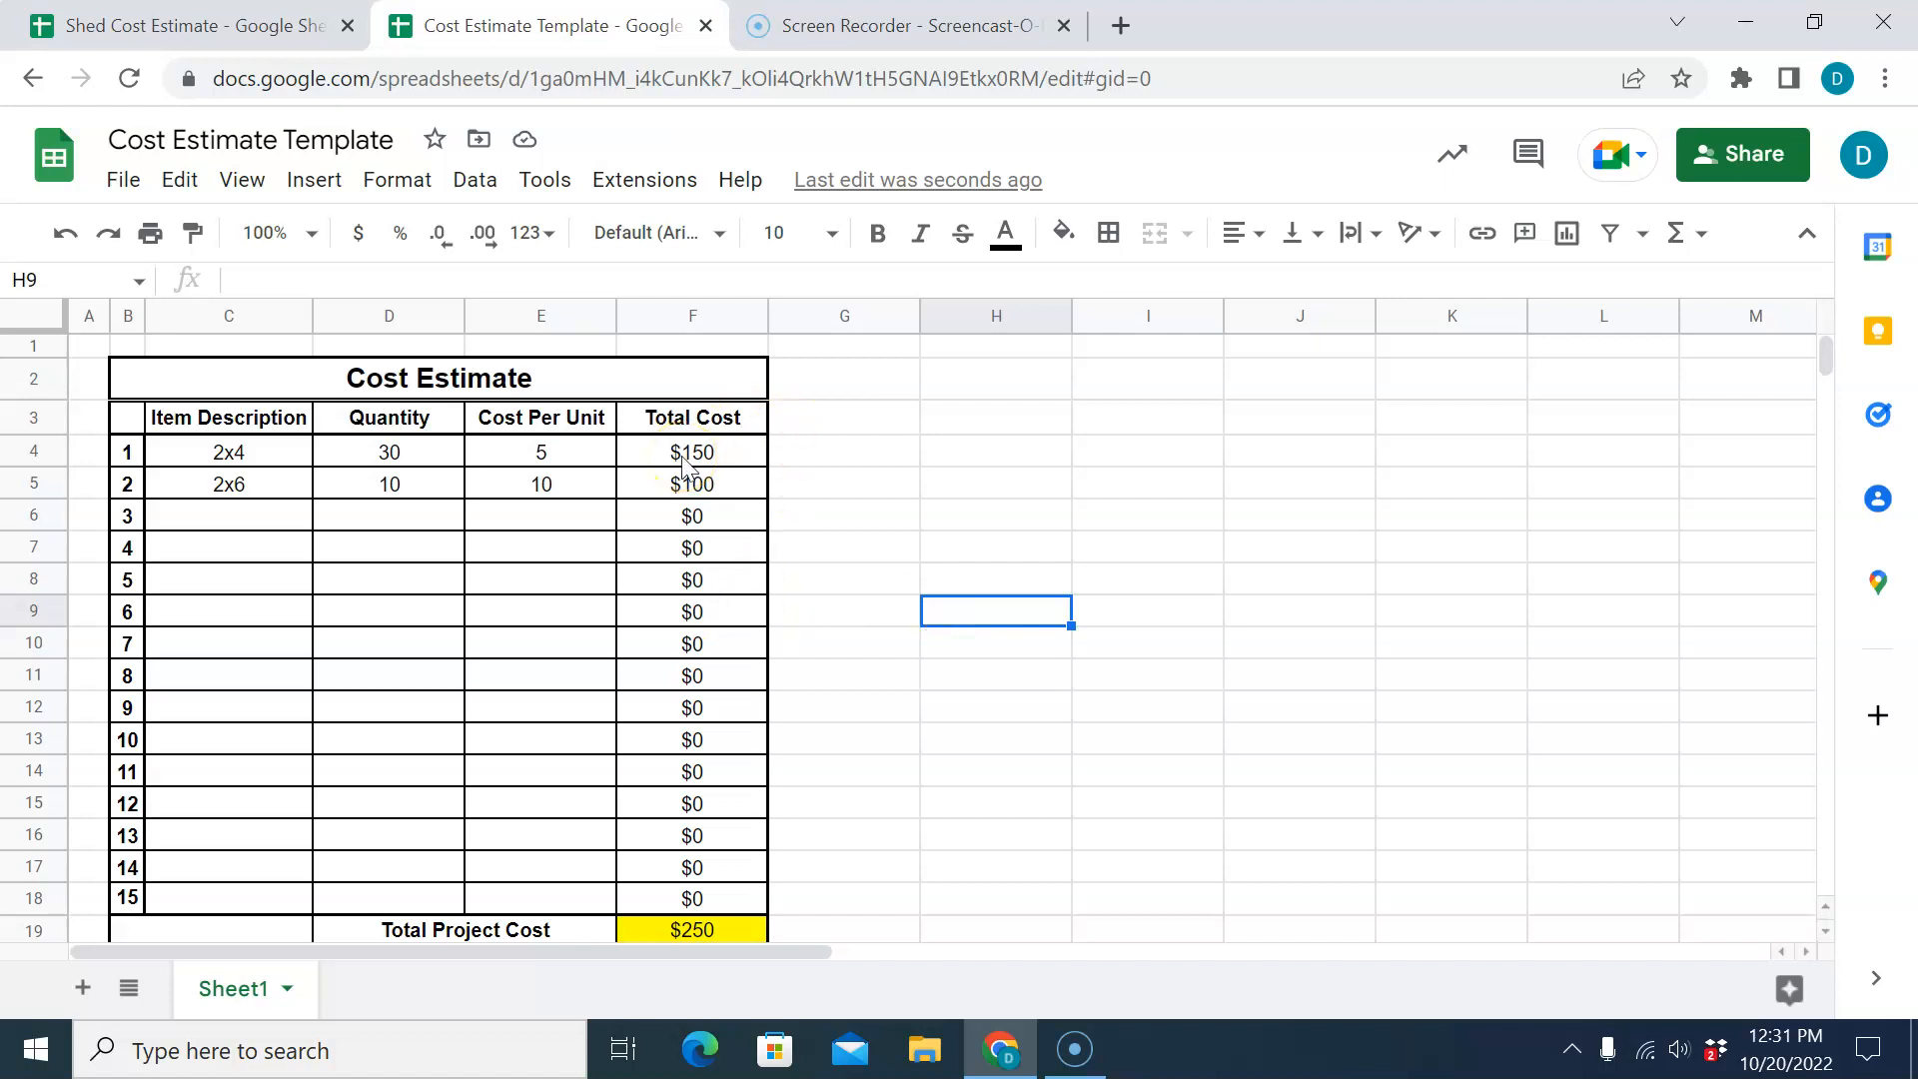
Compare the Total Cost column with the Shed Cost Estimate sheet and inspect the formula in F6 of the template.
{"action": "left_click", "coordinate": [300, 24]}
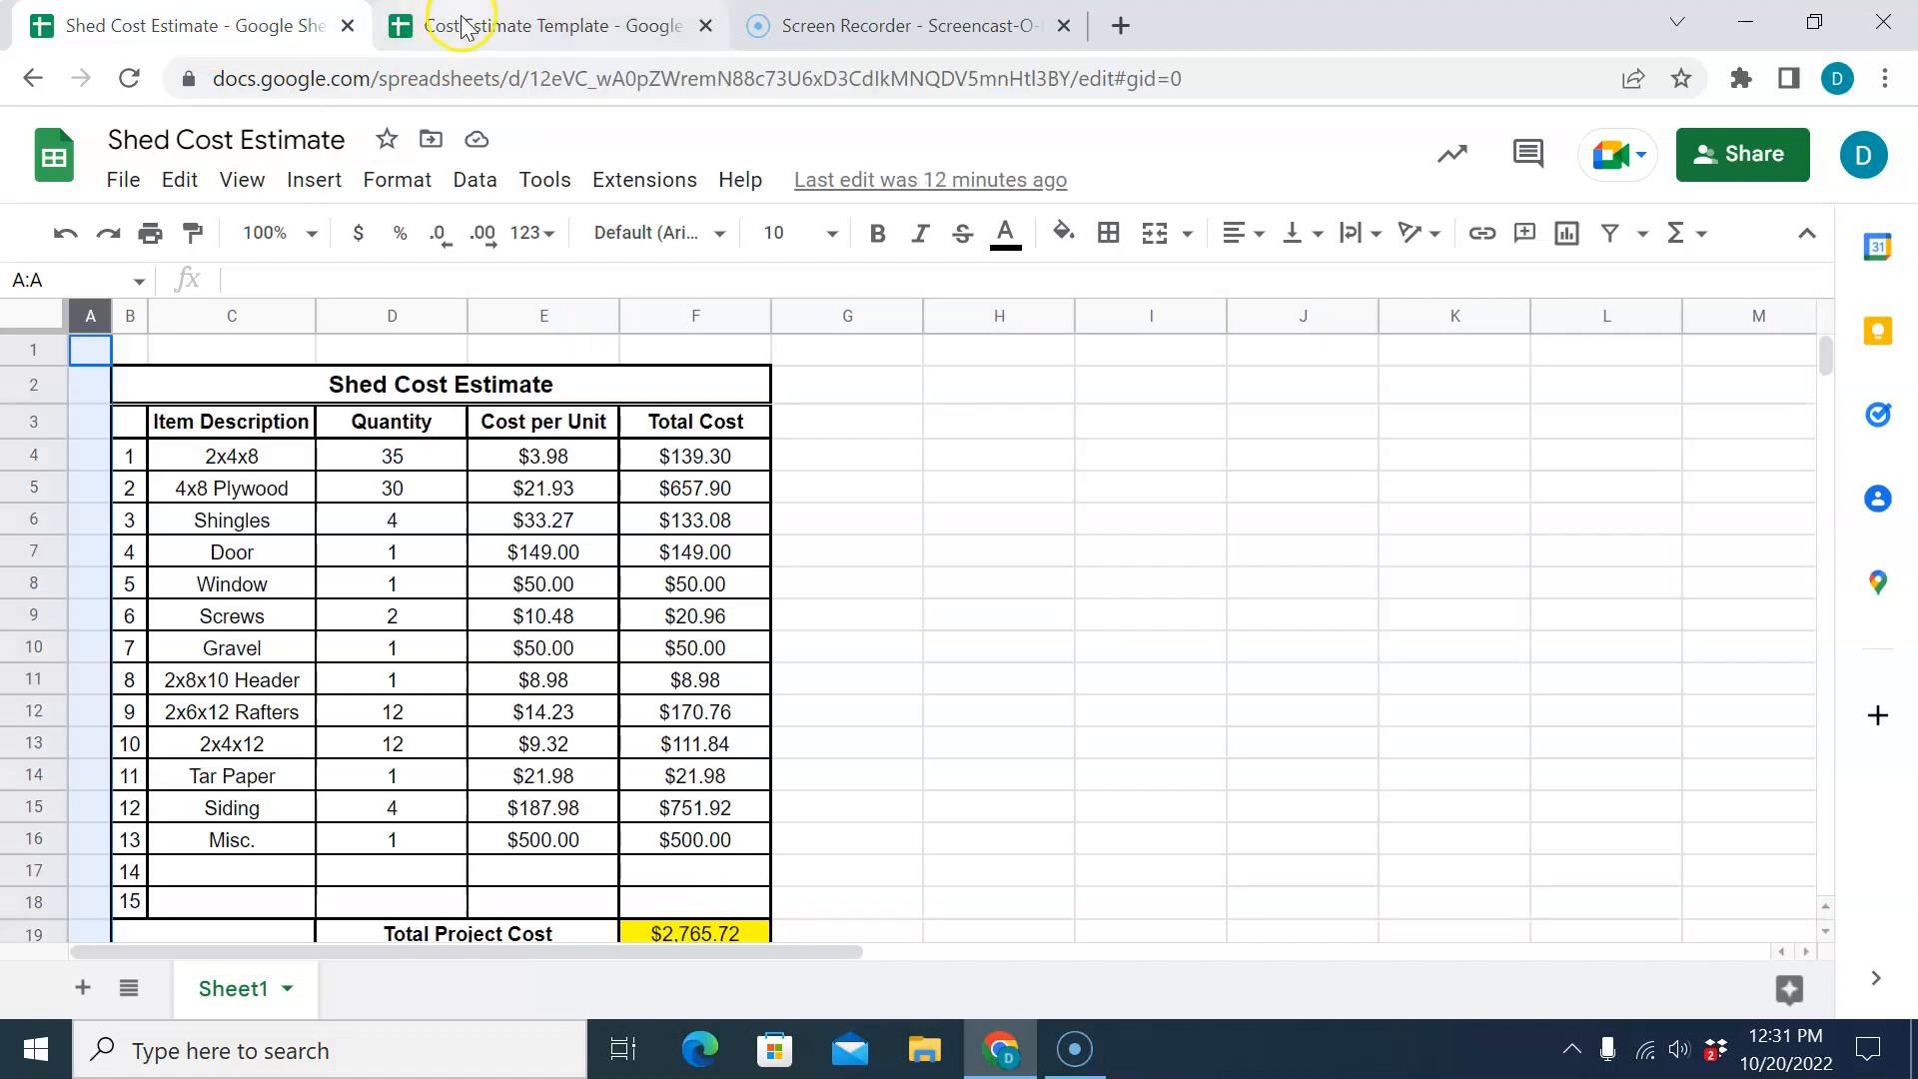
{"action": "left_click", "coordinate": [462, 24]}
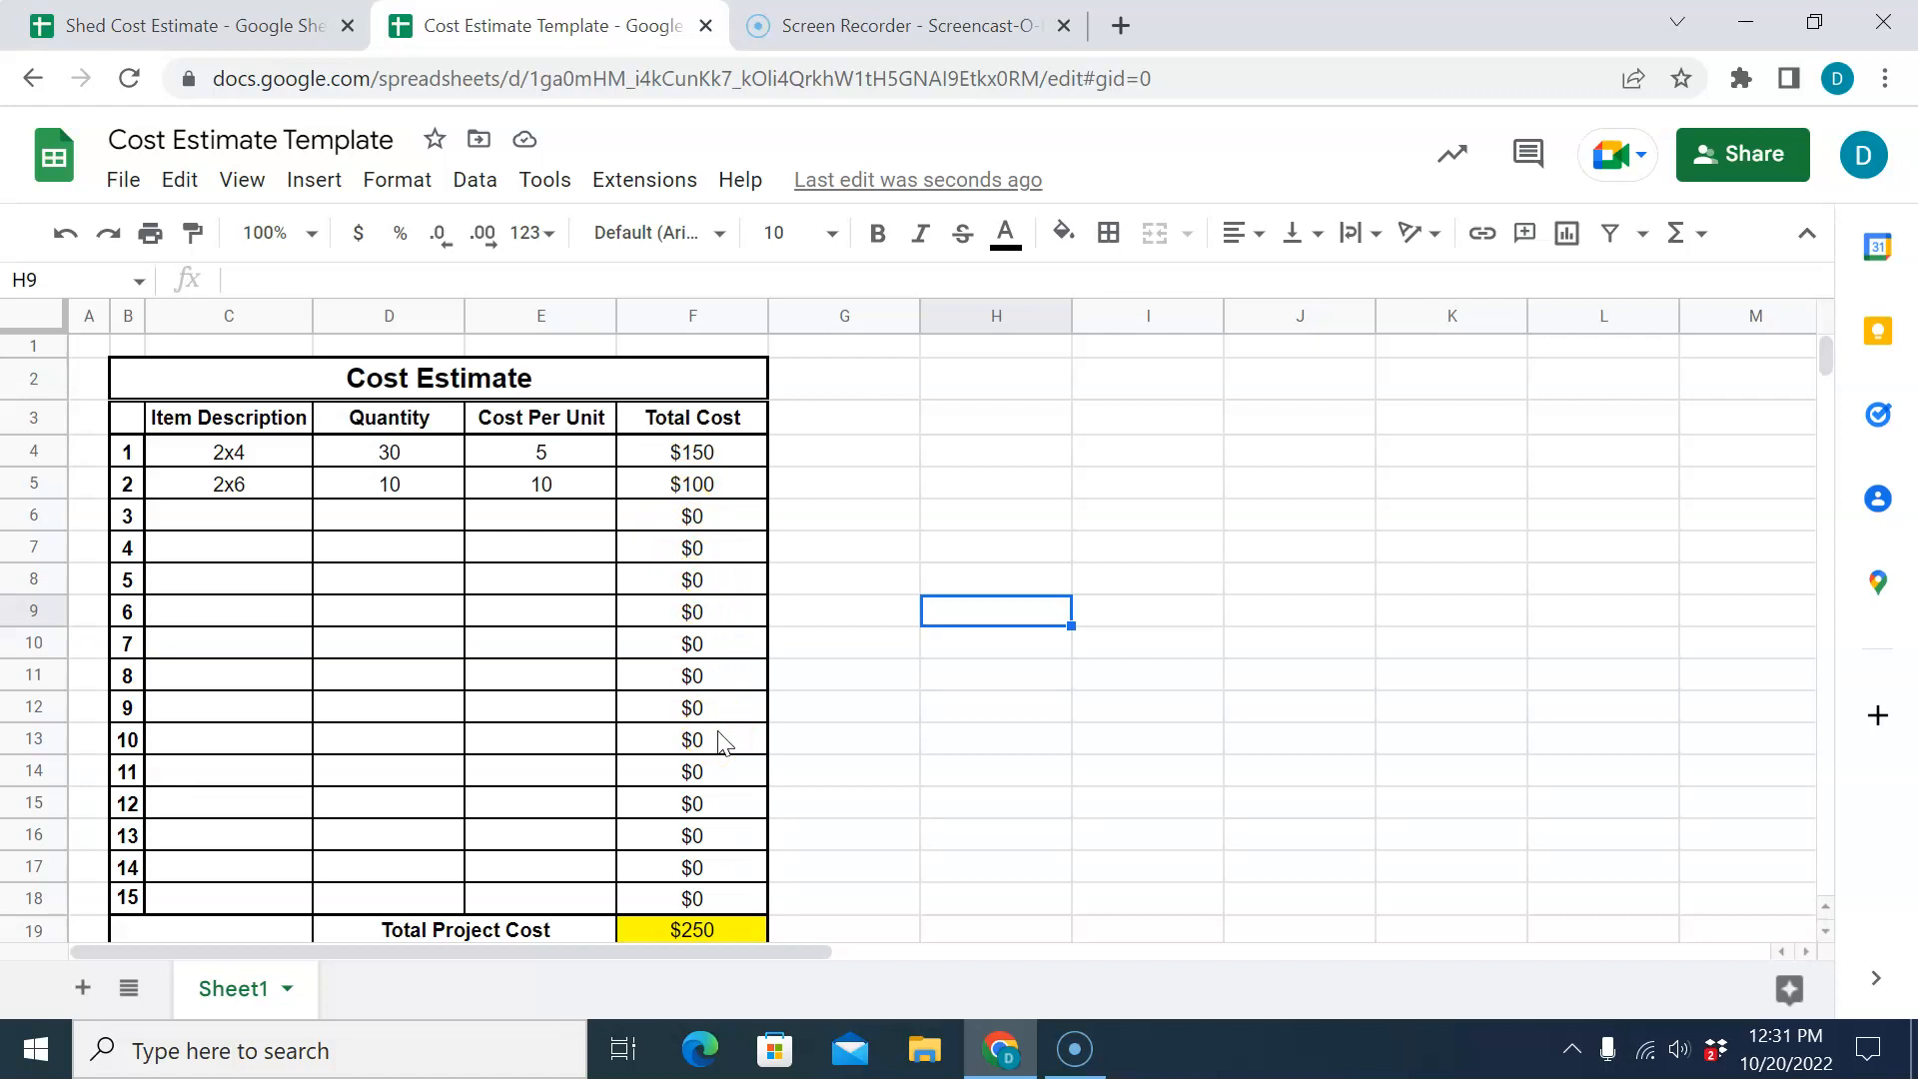
{"action": "left_click", "coordinate": [689, 515]}
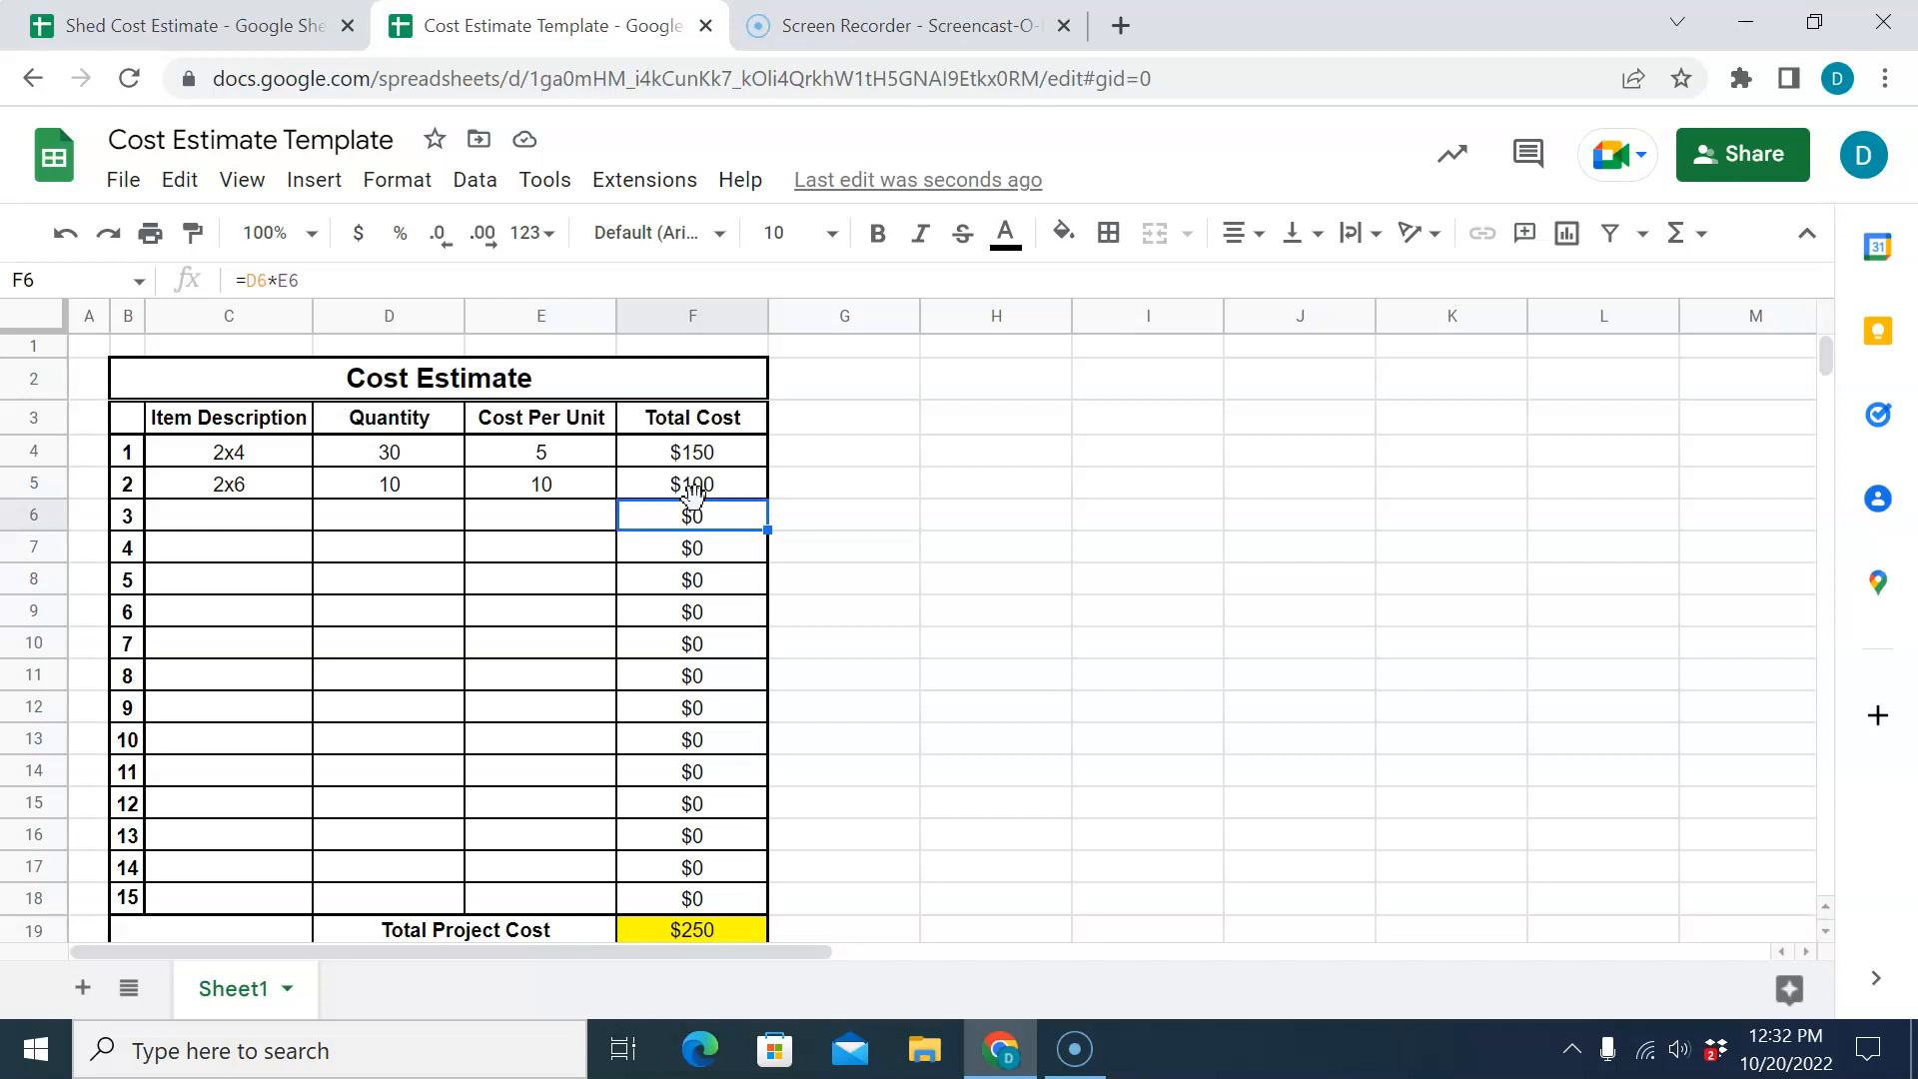
Replace the product formula in F4 with an IF function that tests whether D4*E4=0.
{"action": "left_click", "coordinate": [705, 449]}
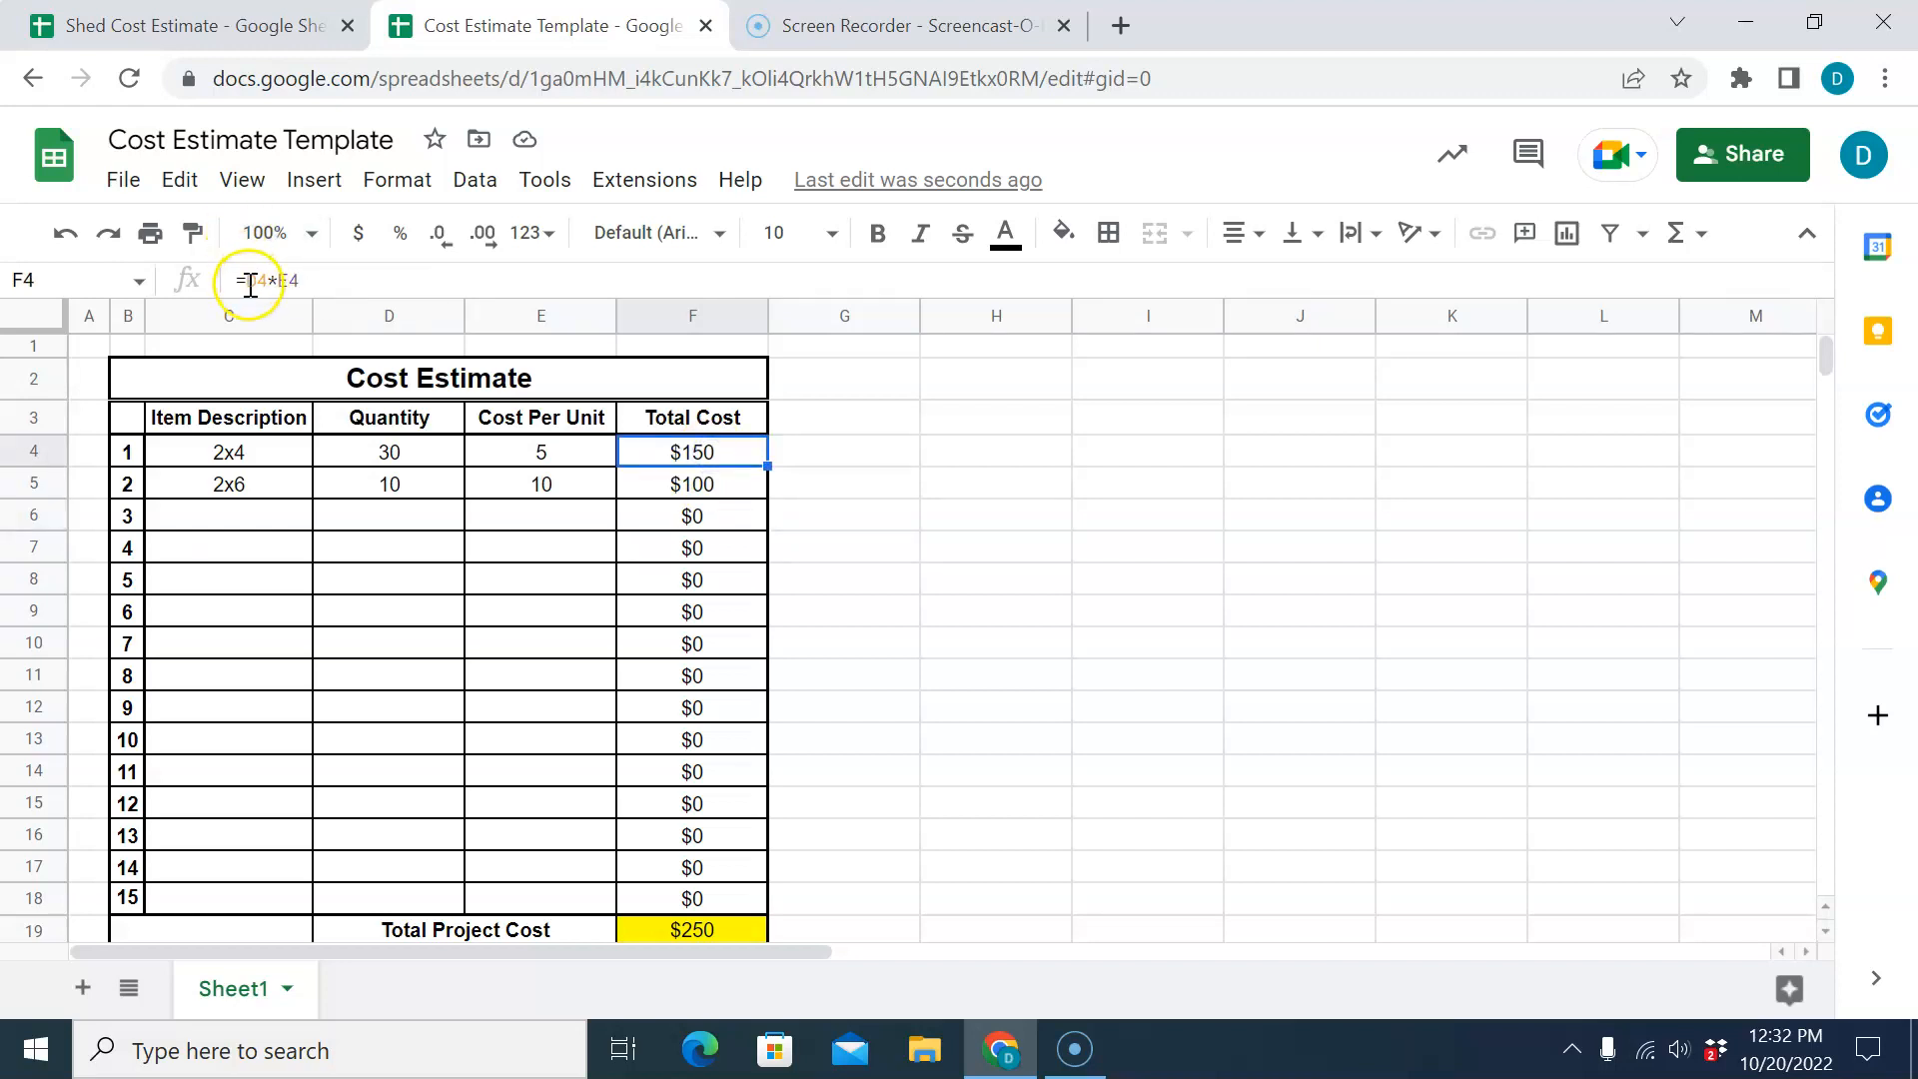
{"action": "left_click_drag", "start_coordinate": [249, 285], "coordinate": [308, 287]}
{"action": "key", "text": "BackSpace"}
{"action": "type", "text": "if"}
{"action": "left_click", "coordinate": [305, 324]}
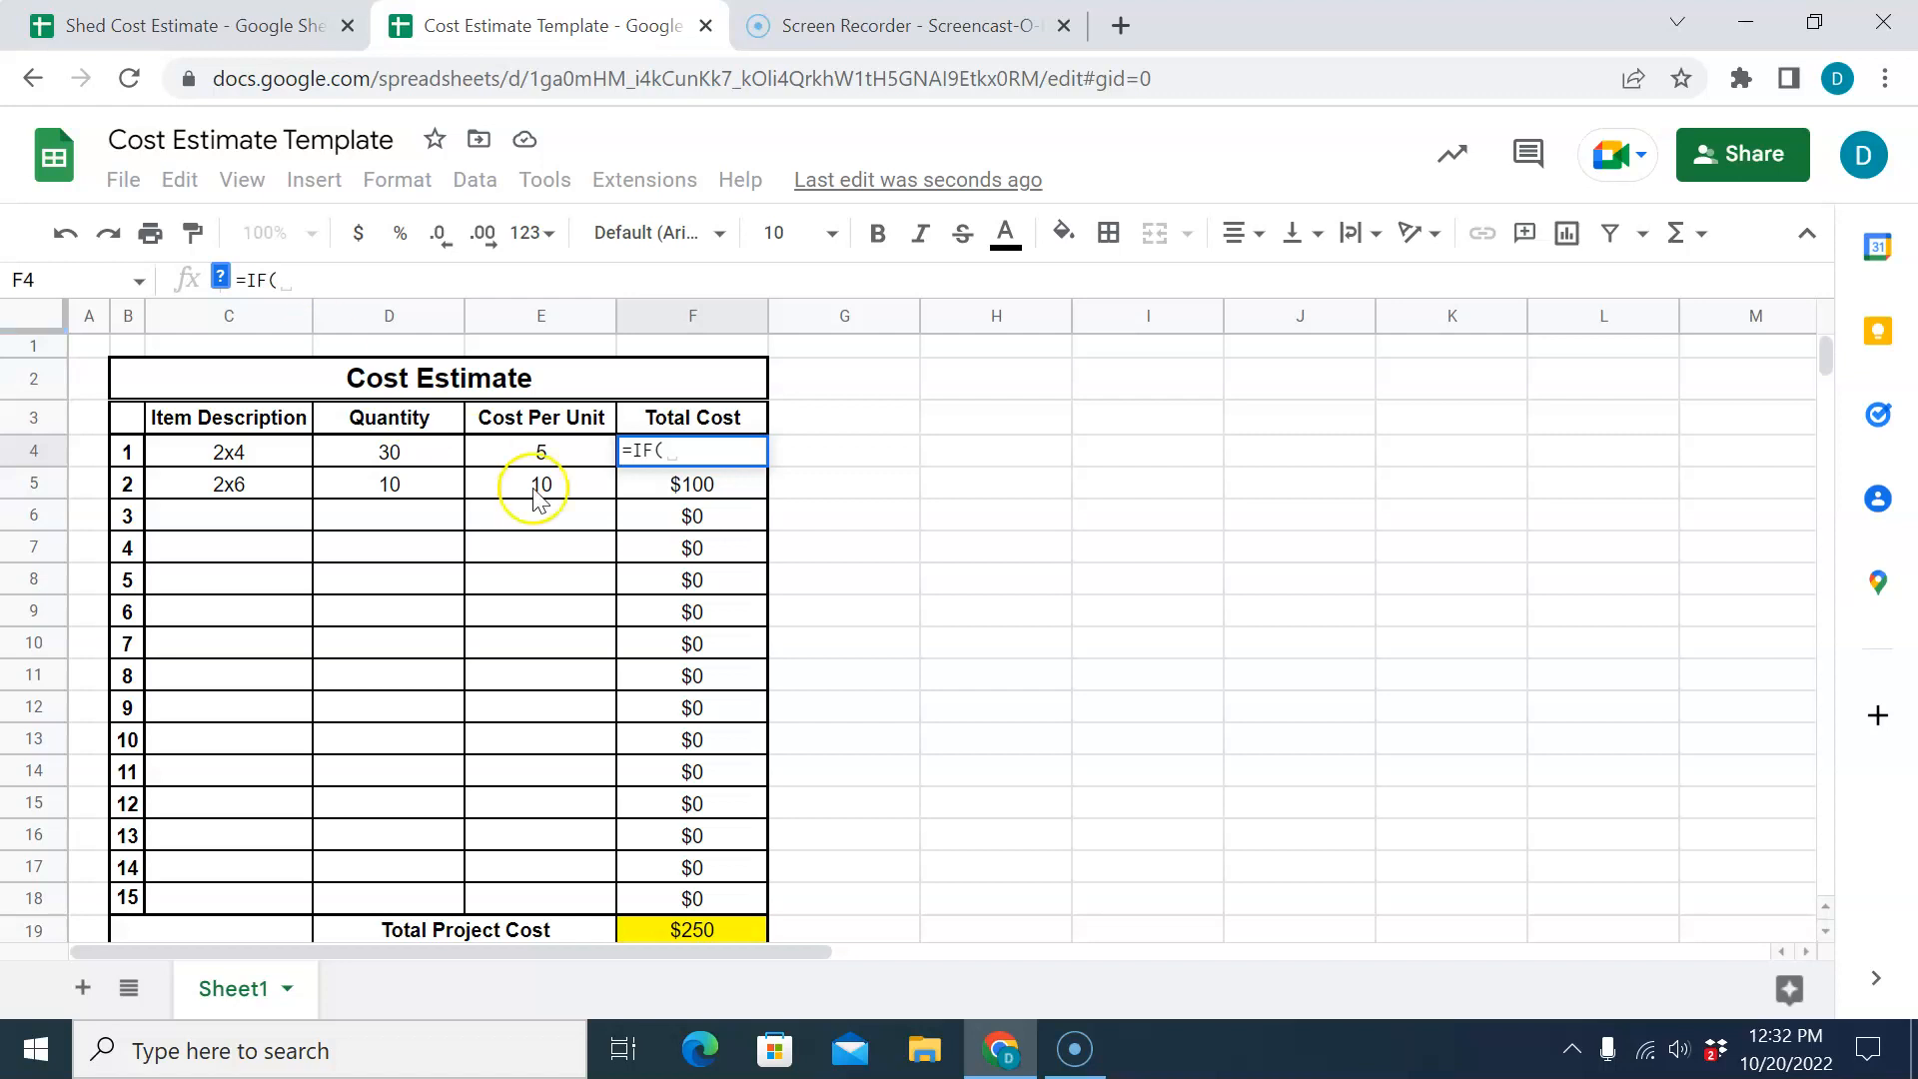
{"action": "left_click", "coordinate": [405, 455]}
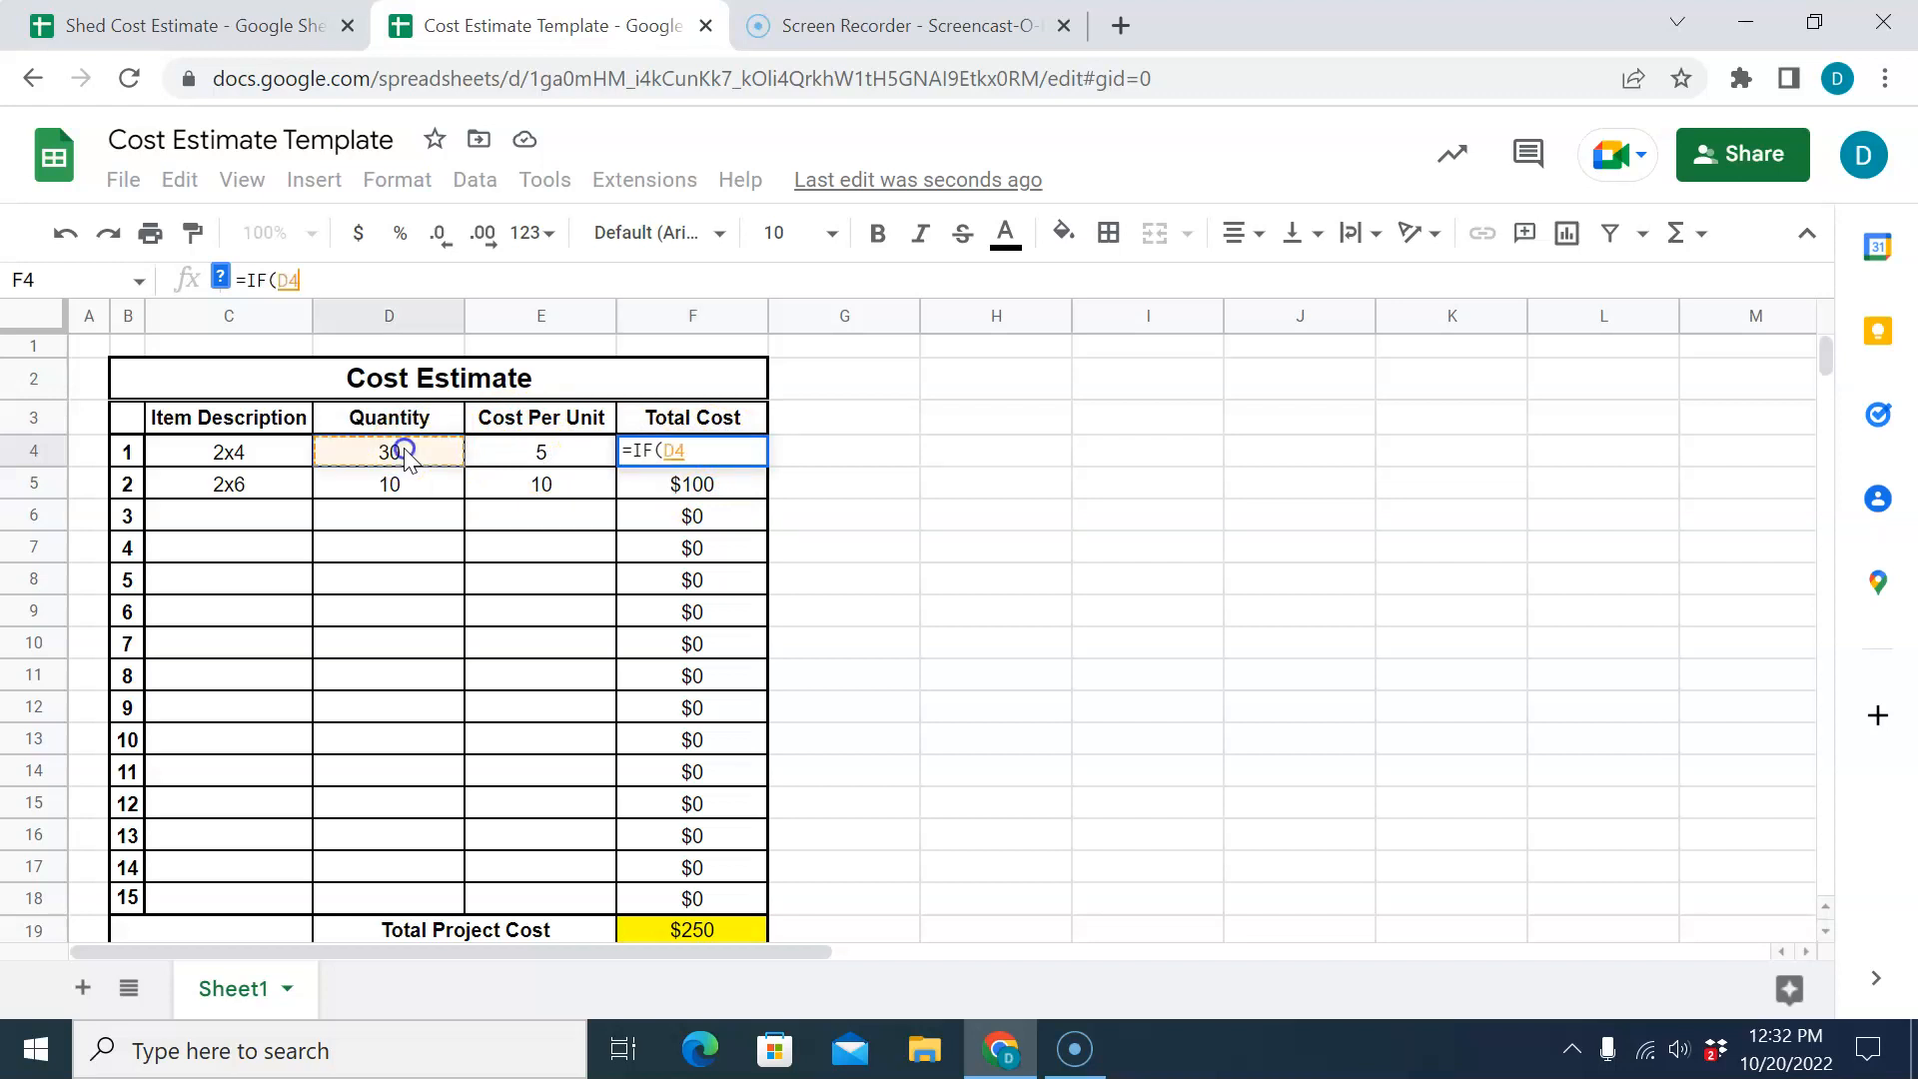
{"action": "type", "text": "*"}
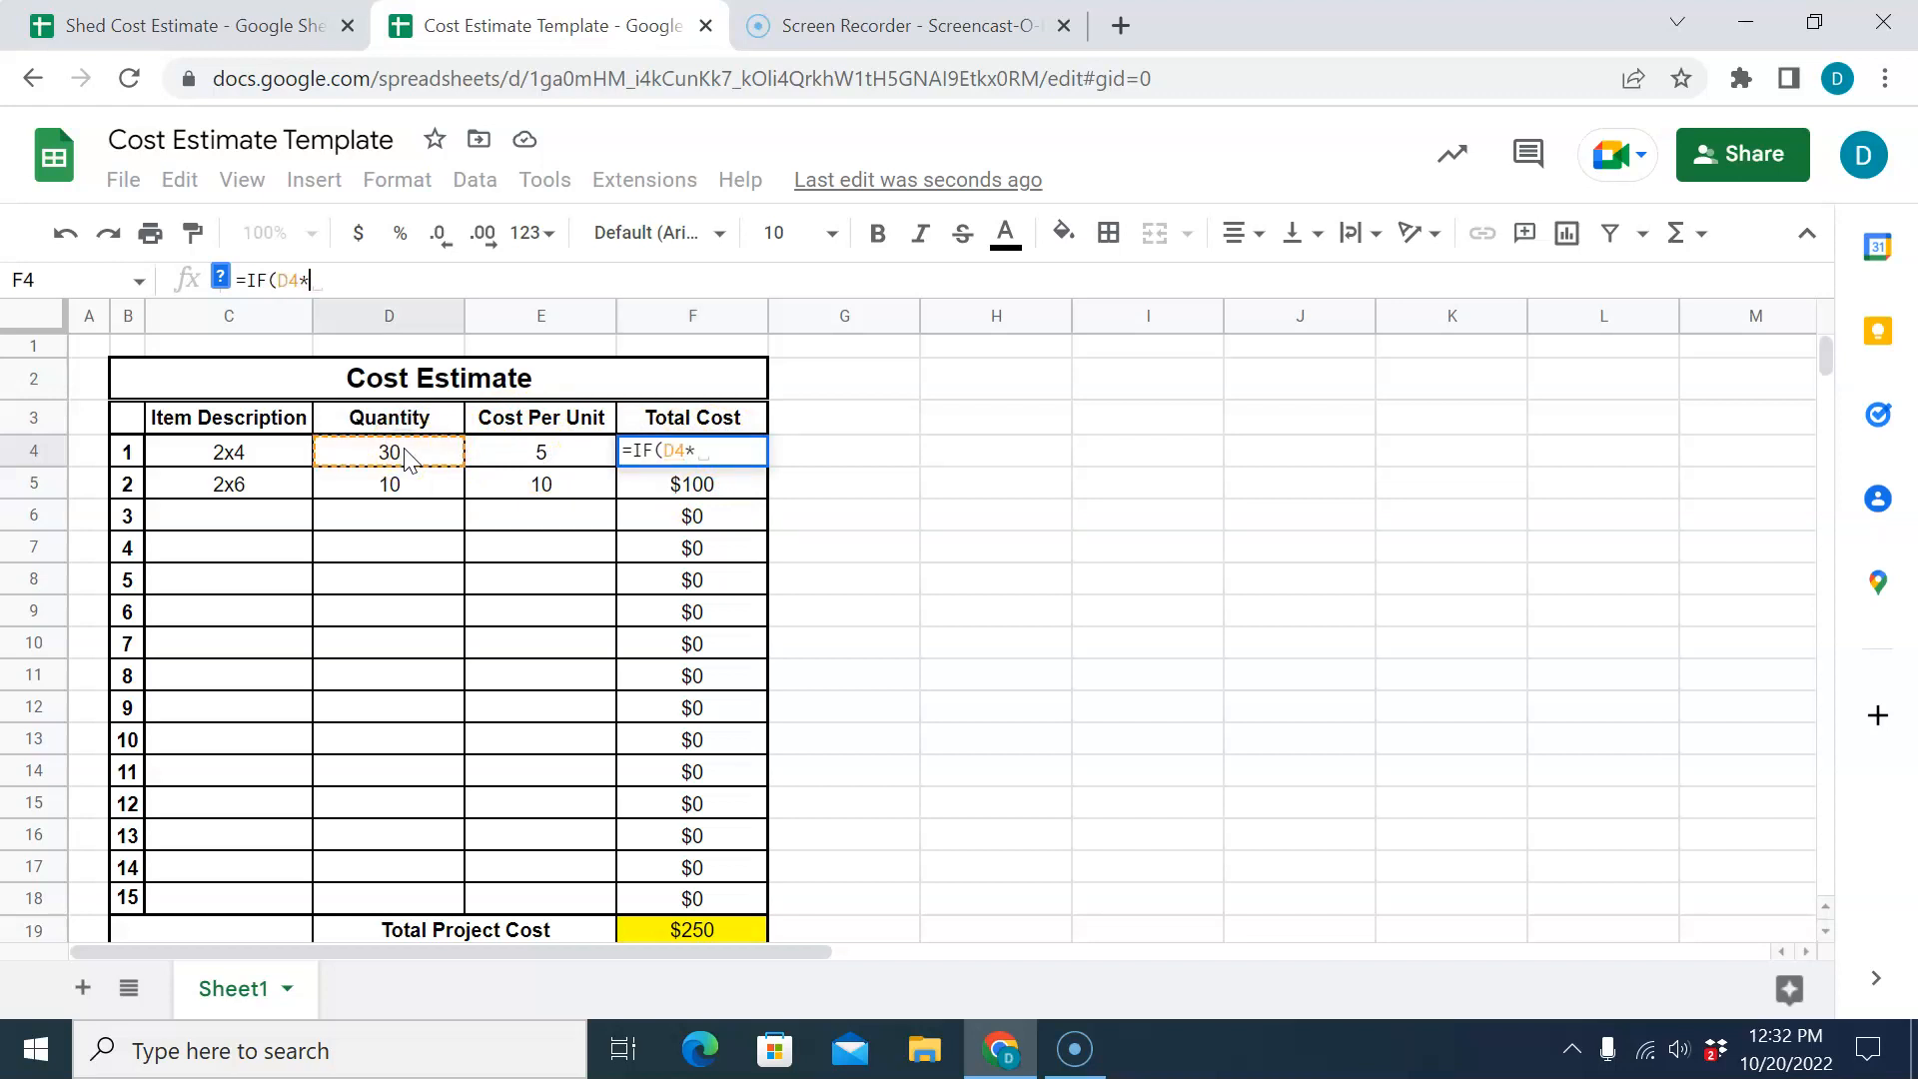
{"action": "left_click", "coordinate": [515, 454]}
{"action": "type", "text": "=0"}
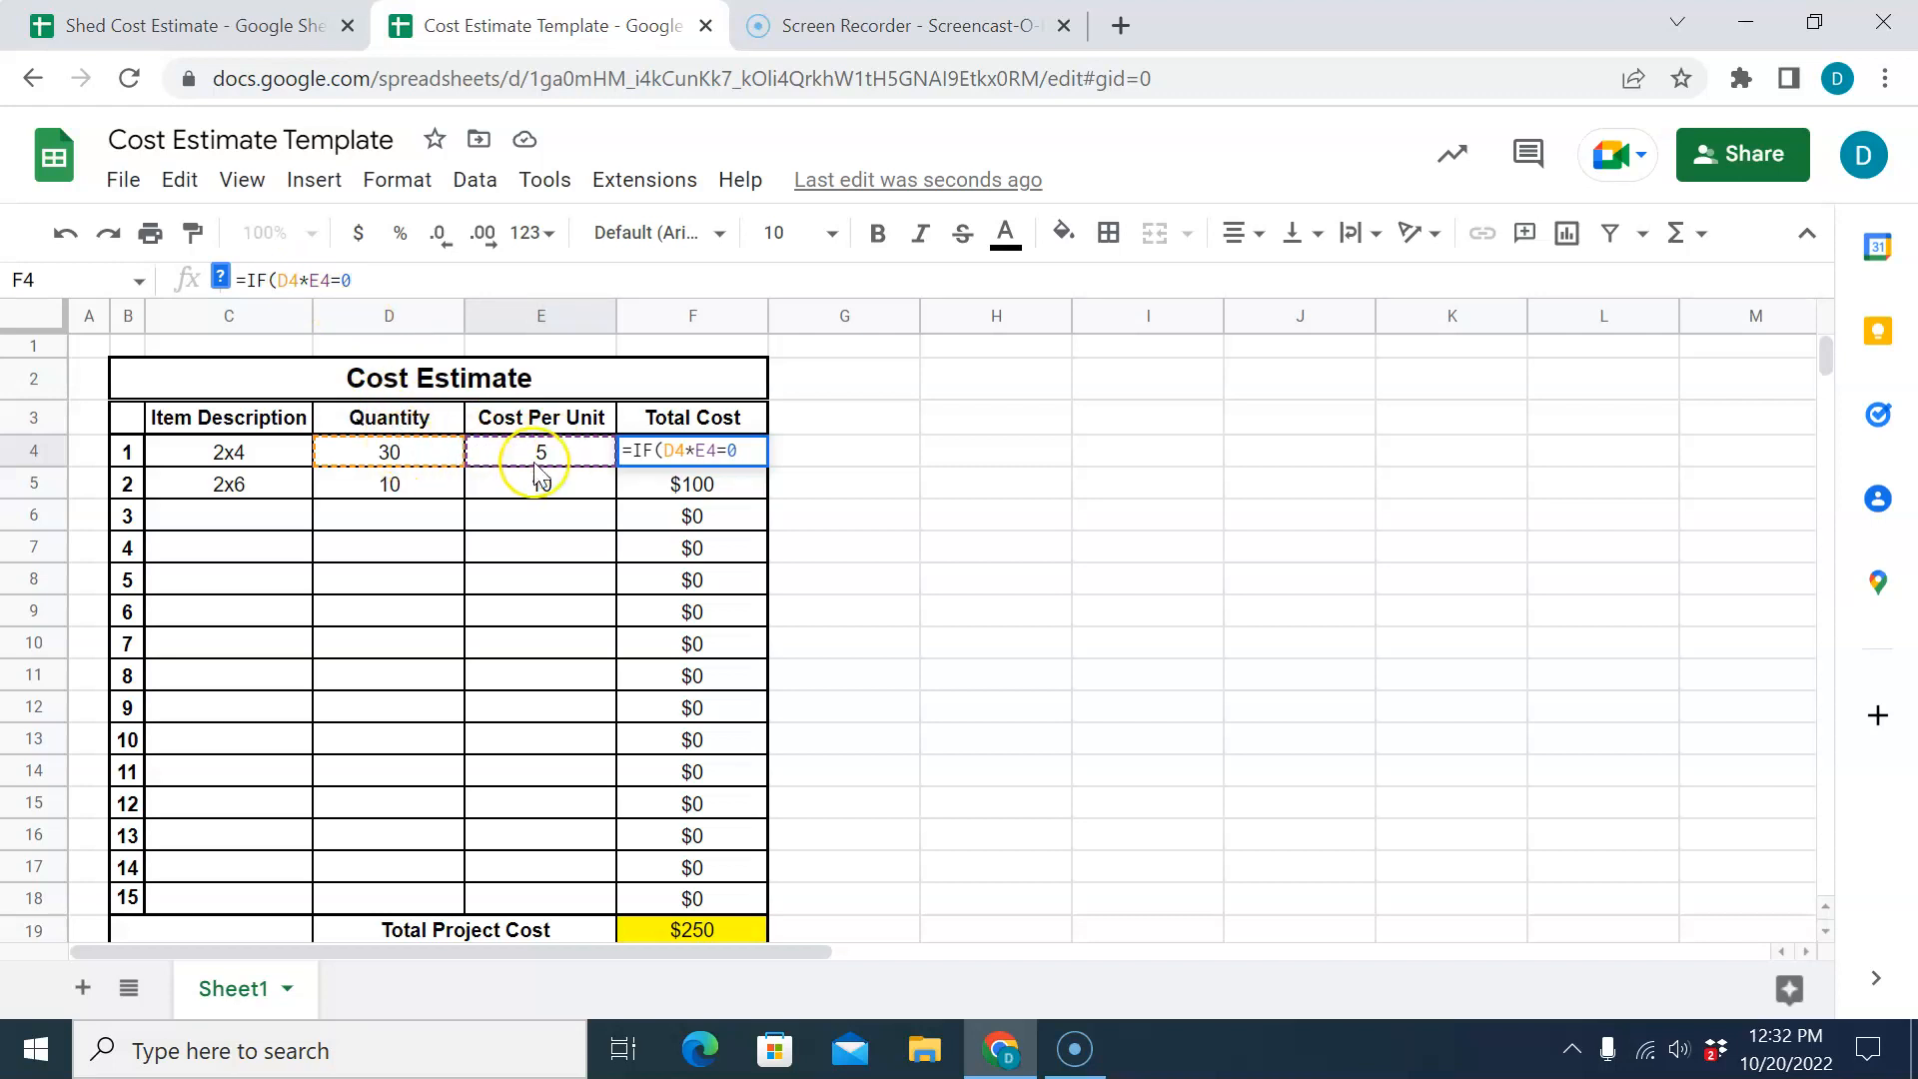
Complete the IF formula in F4 with an empty text "" when true and D4*E4 otherwise, and commit it.
{"action": "type", "text": ","}
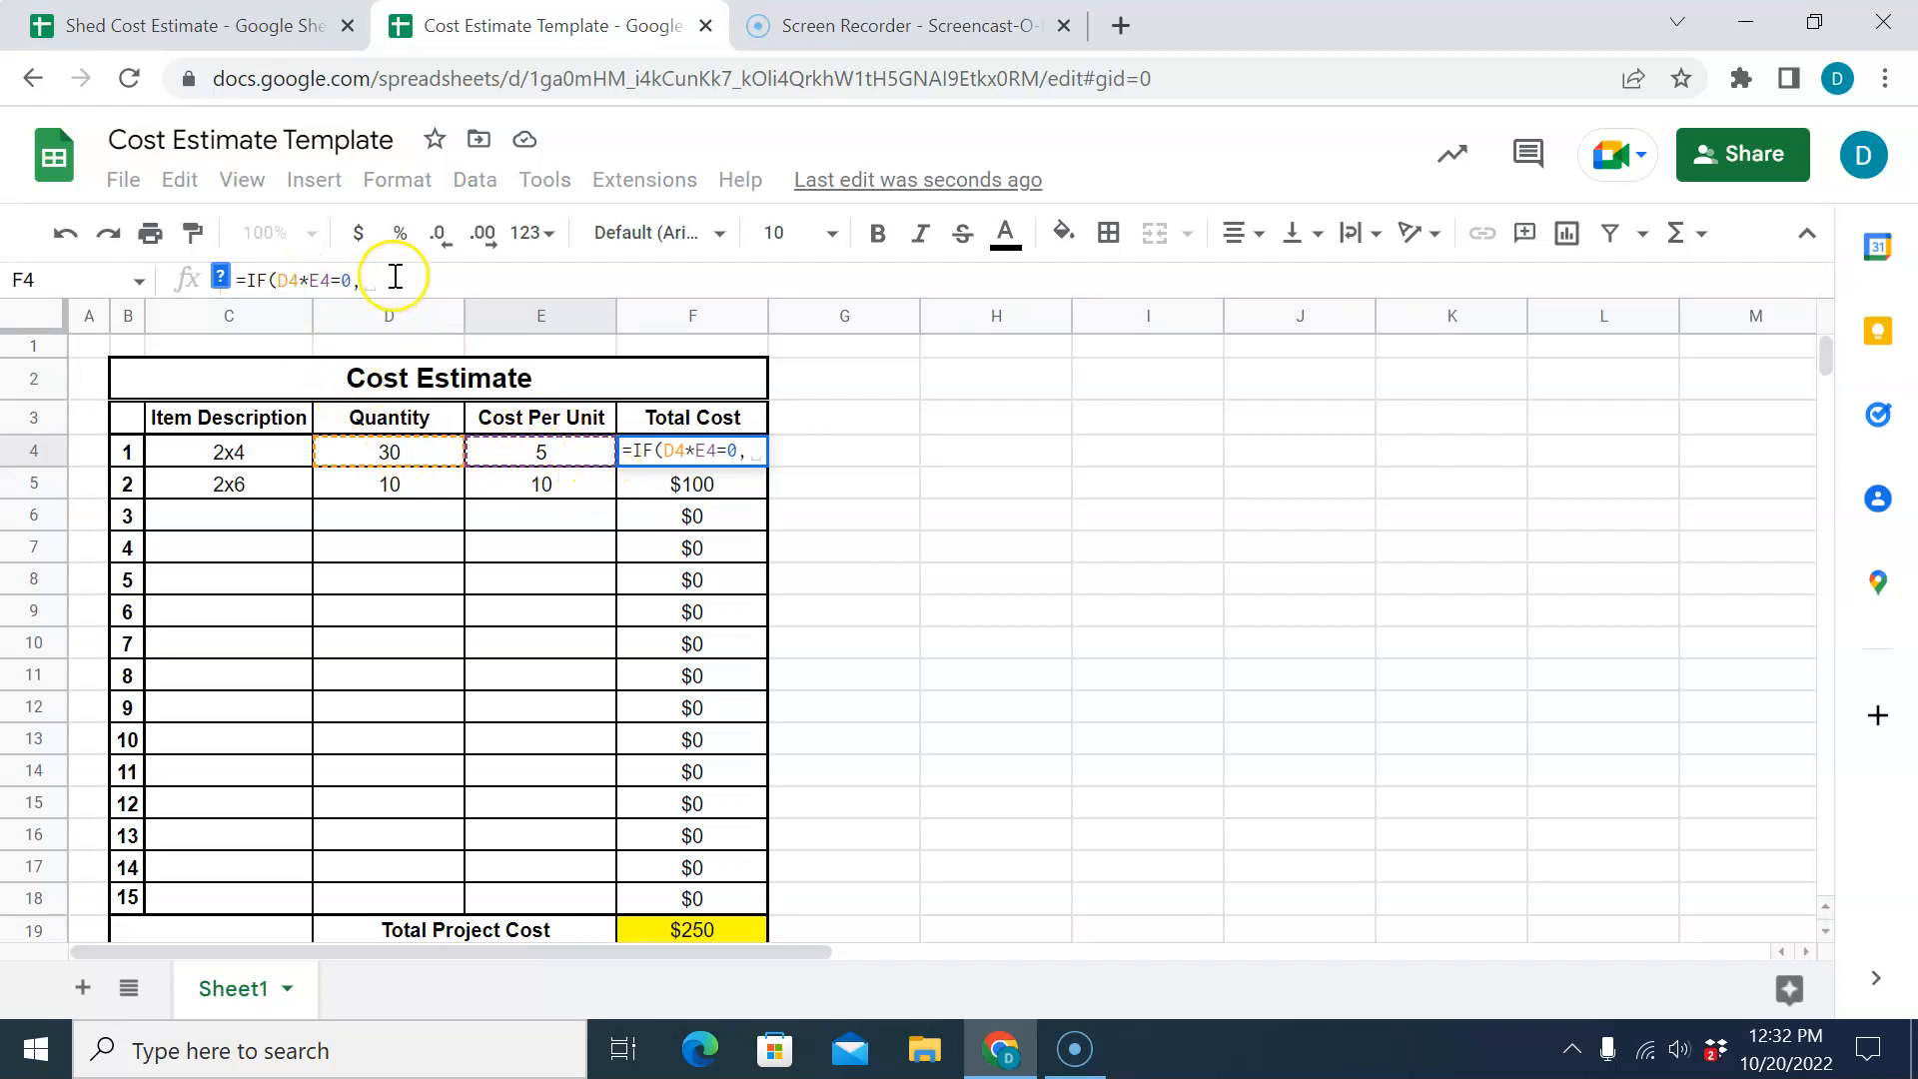
{"action": "type", "text": "\"\""}
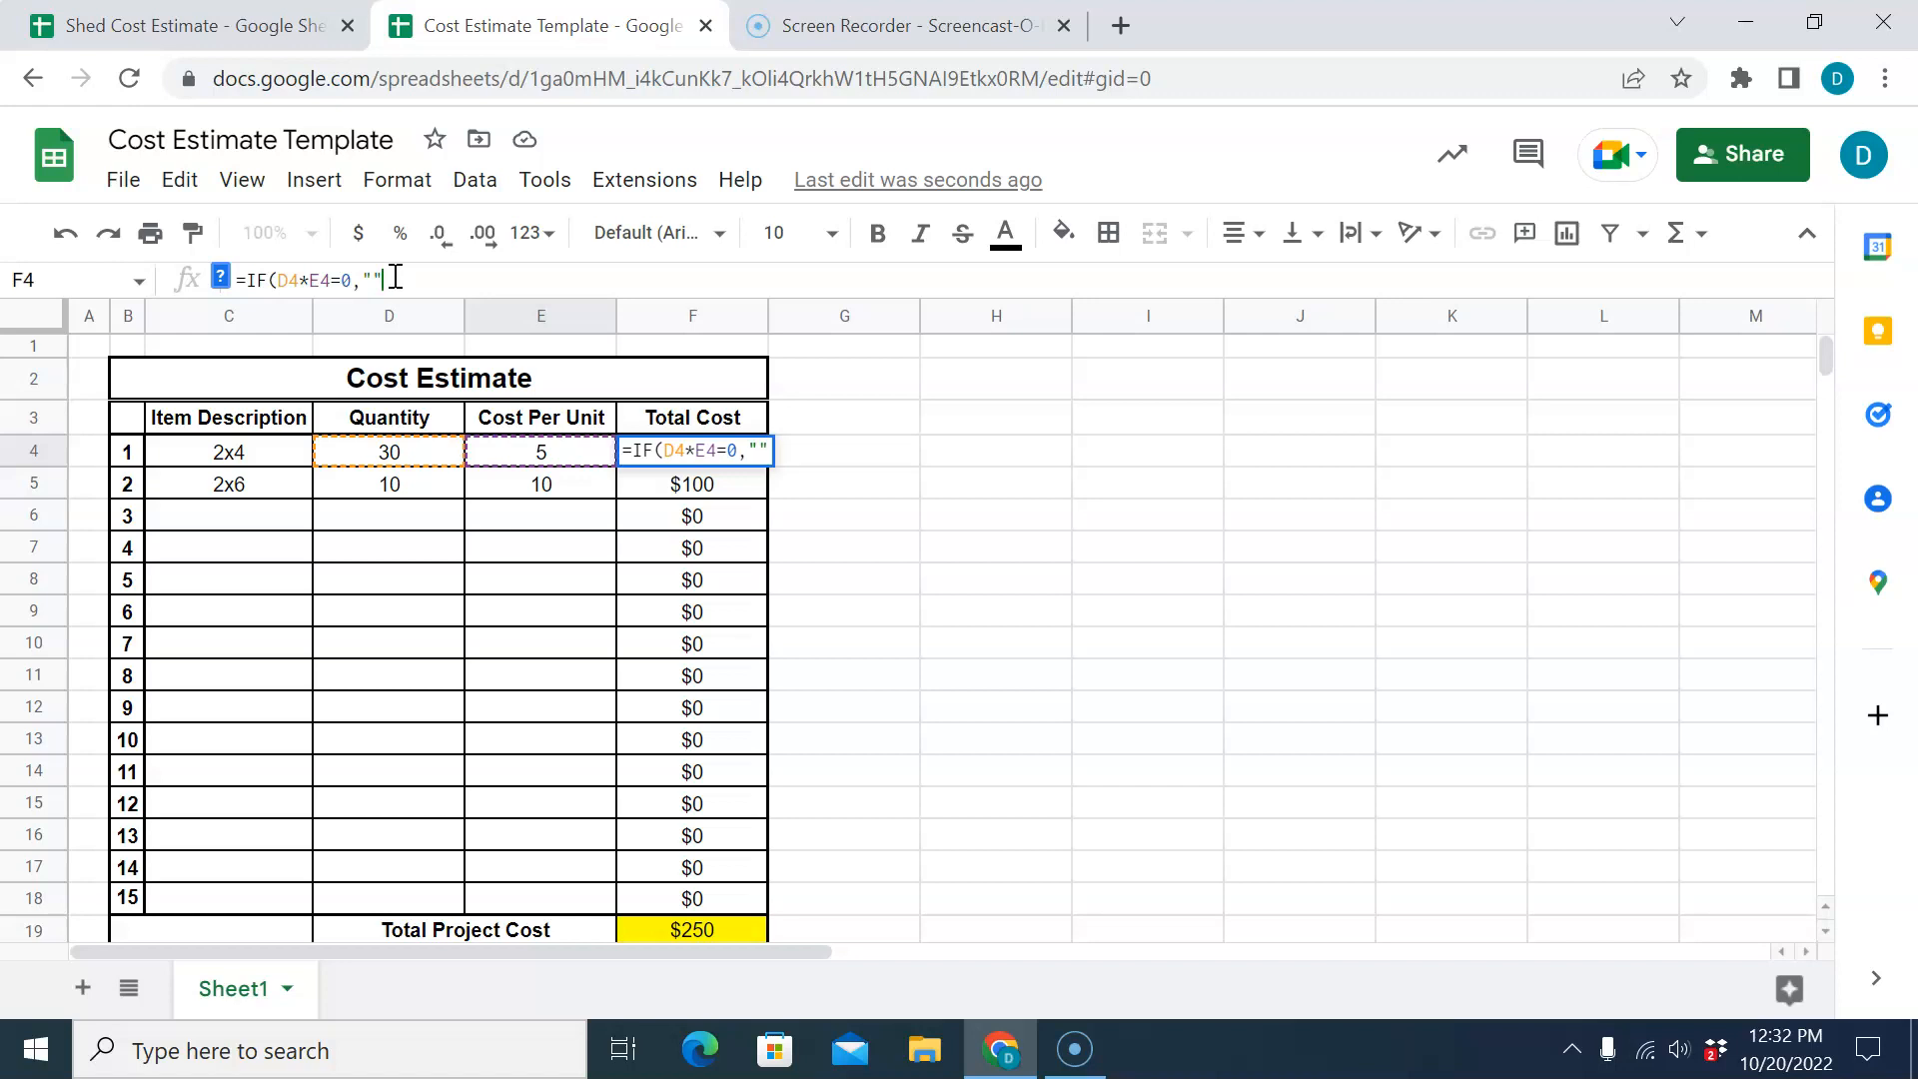
{"action": "type", "text": ","}
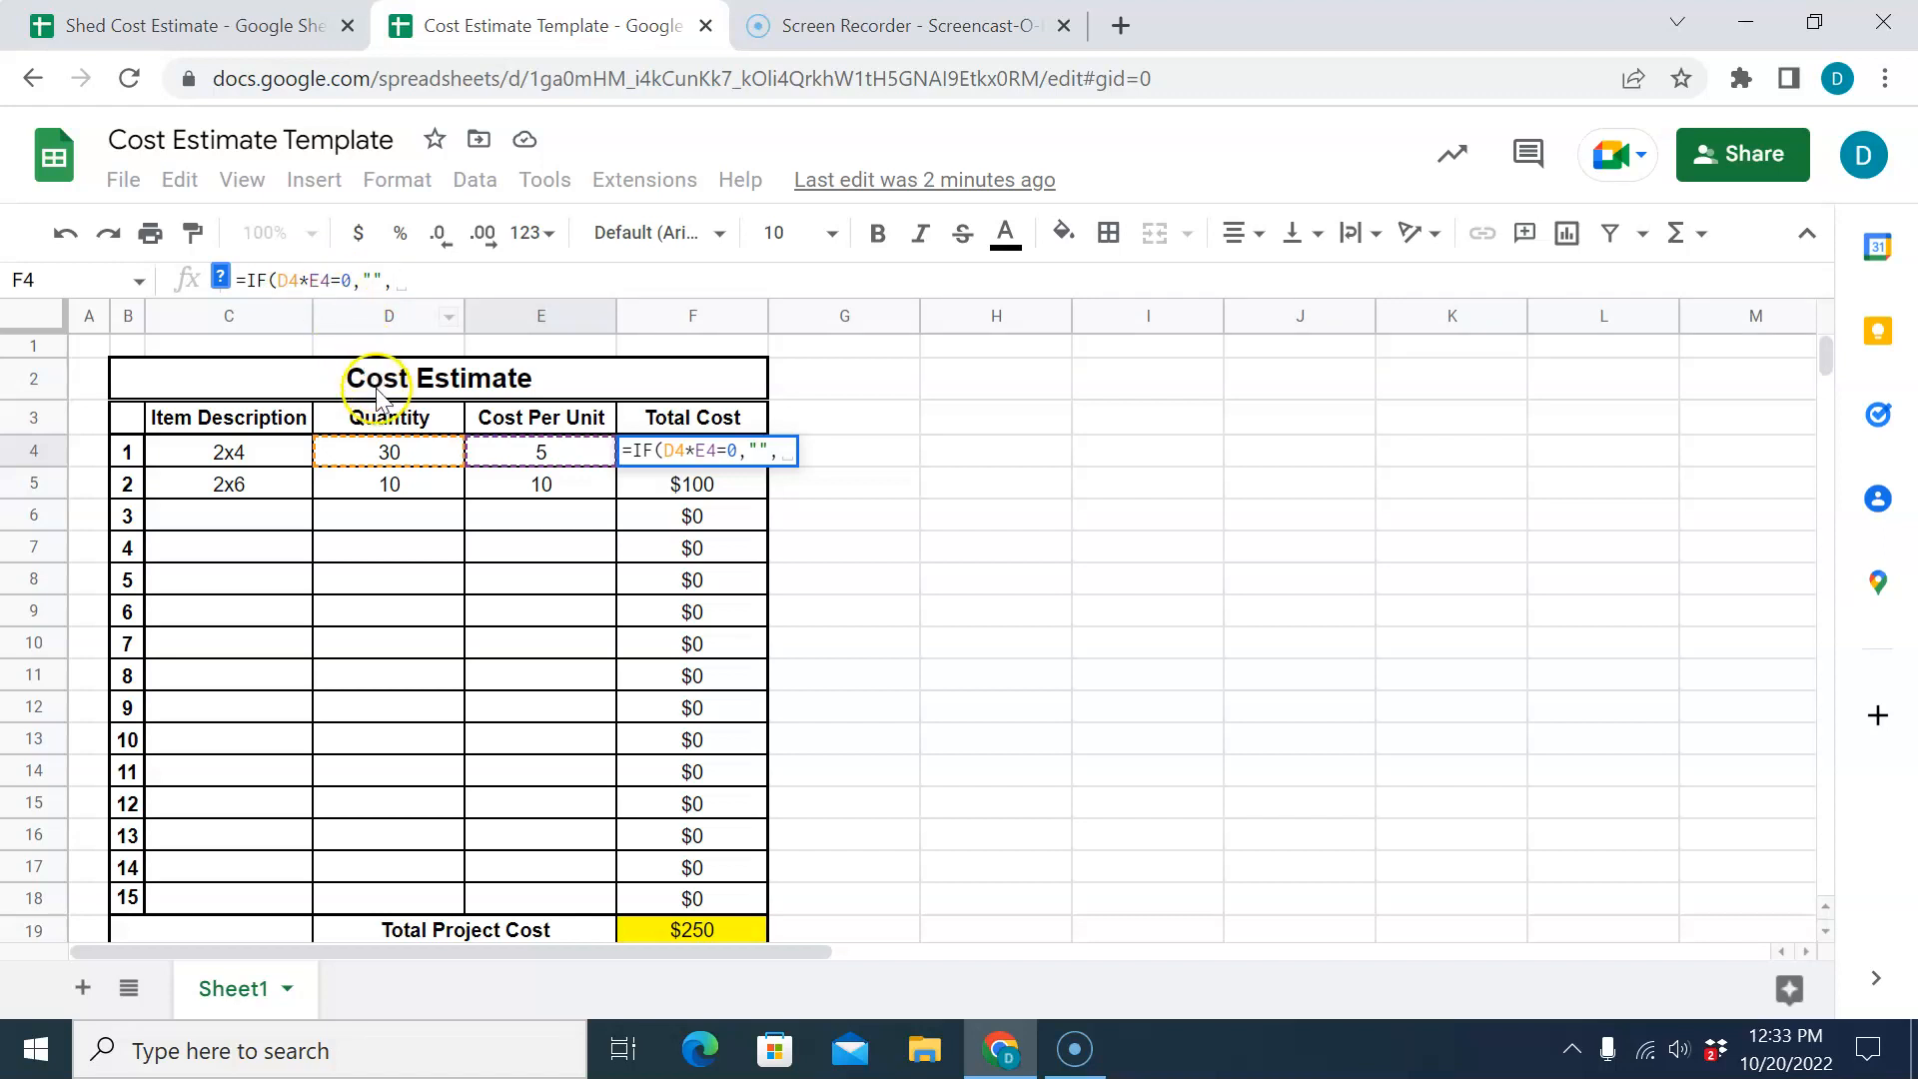
{"action": "left_click", "coordinate": [397, 452]}
{"action": "type", "text": "*"}
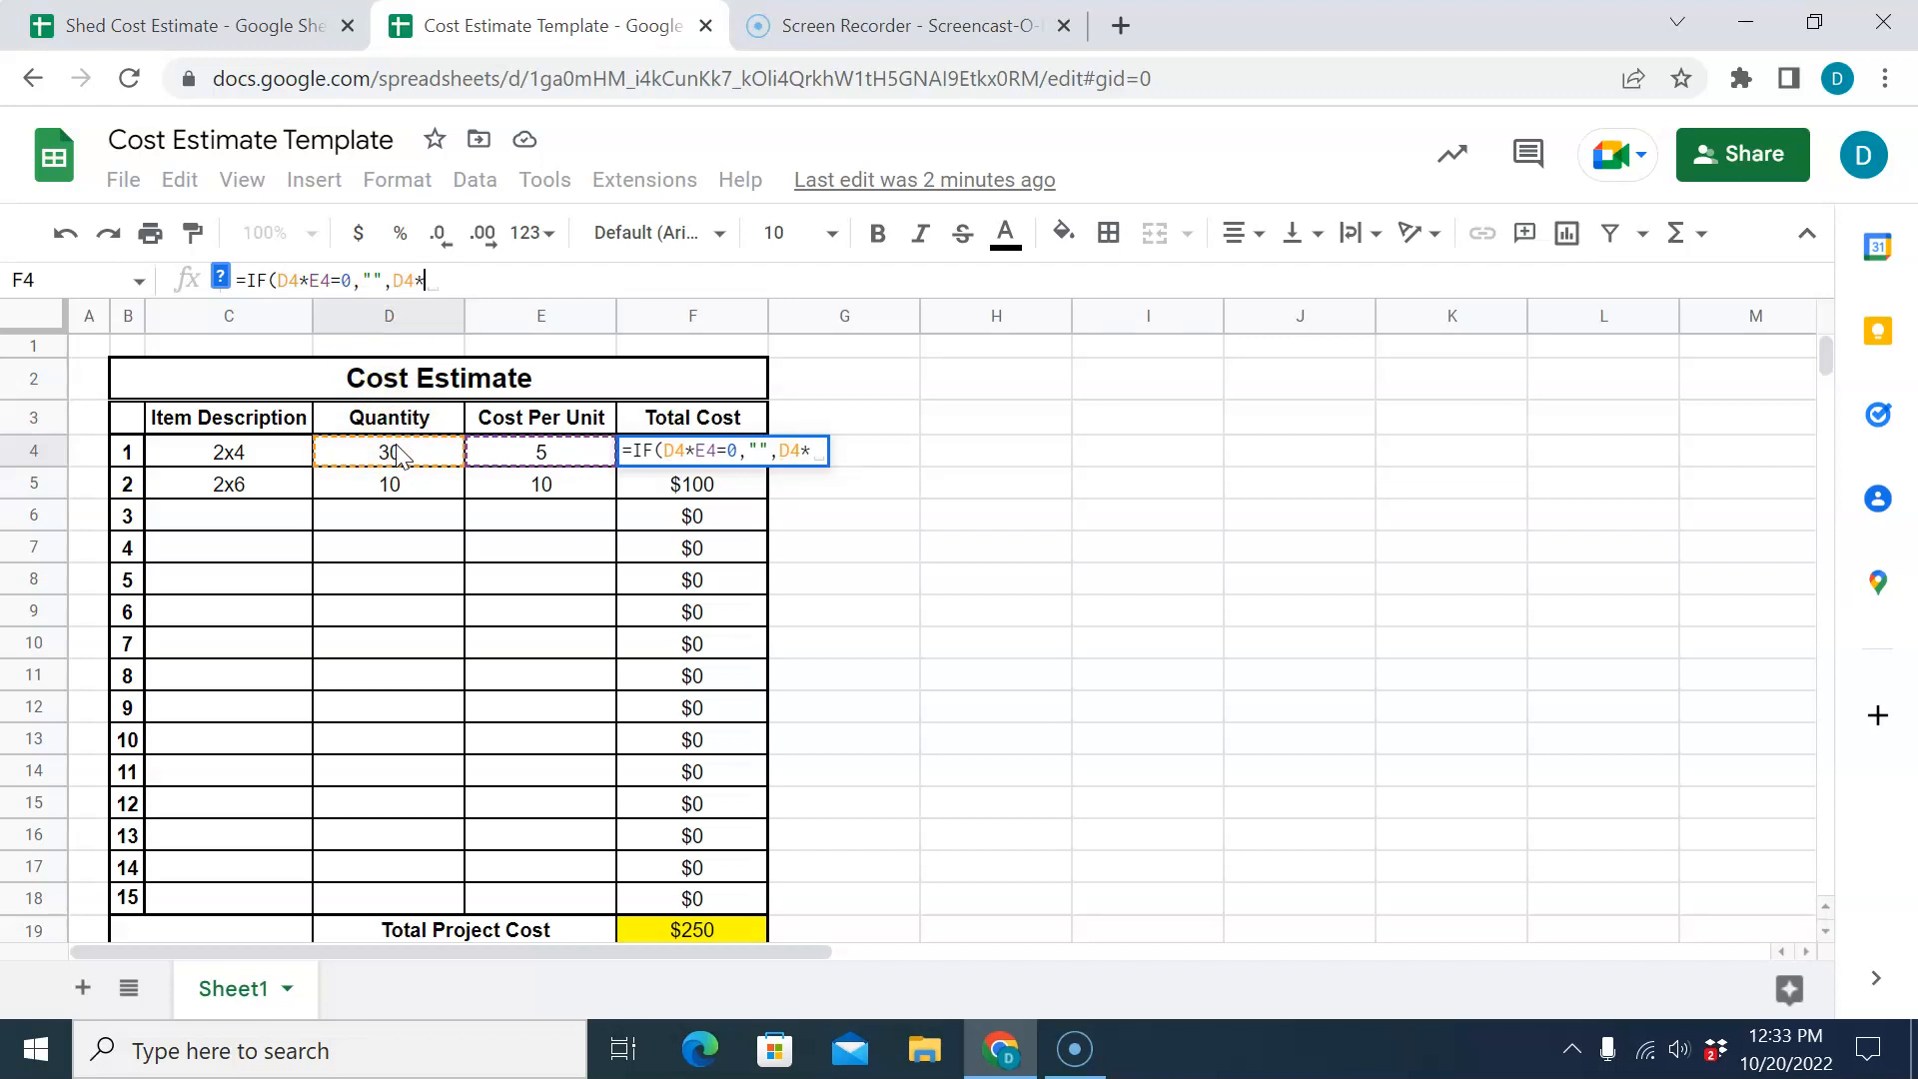
{"action": "left_click", "coordinate": [497, 454]}
{"action": "type", "text": ")"}
{"action": "key", "text": "Return"}
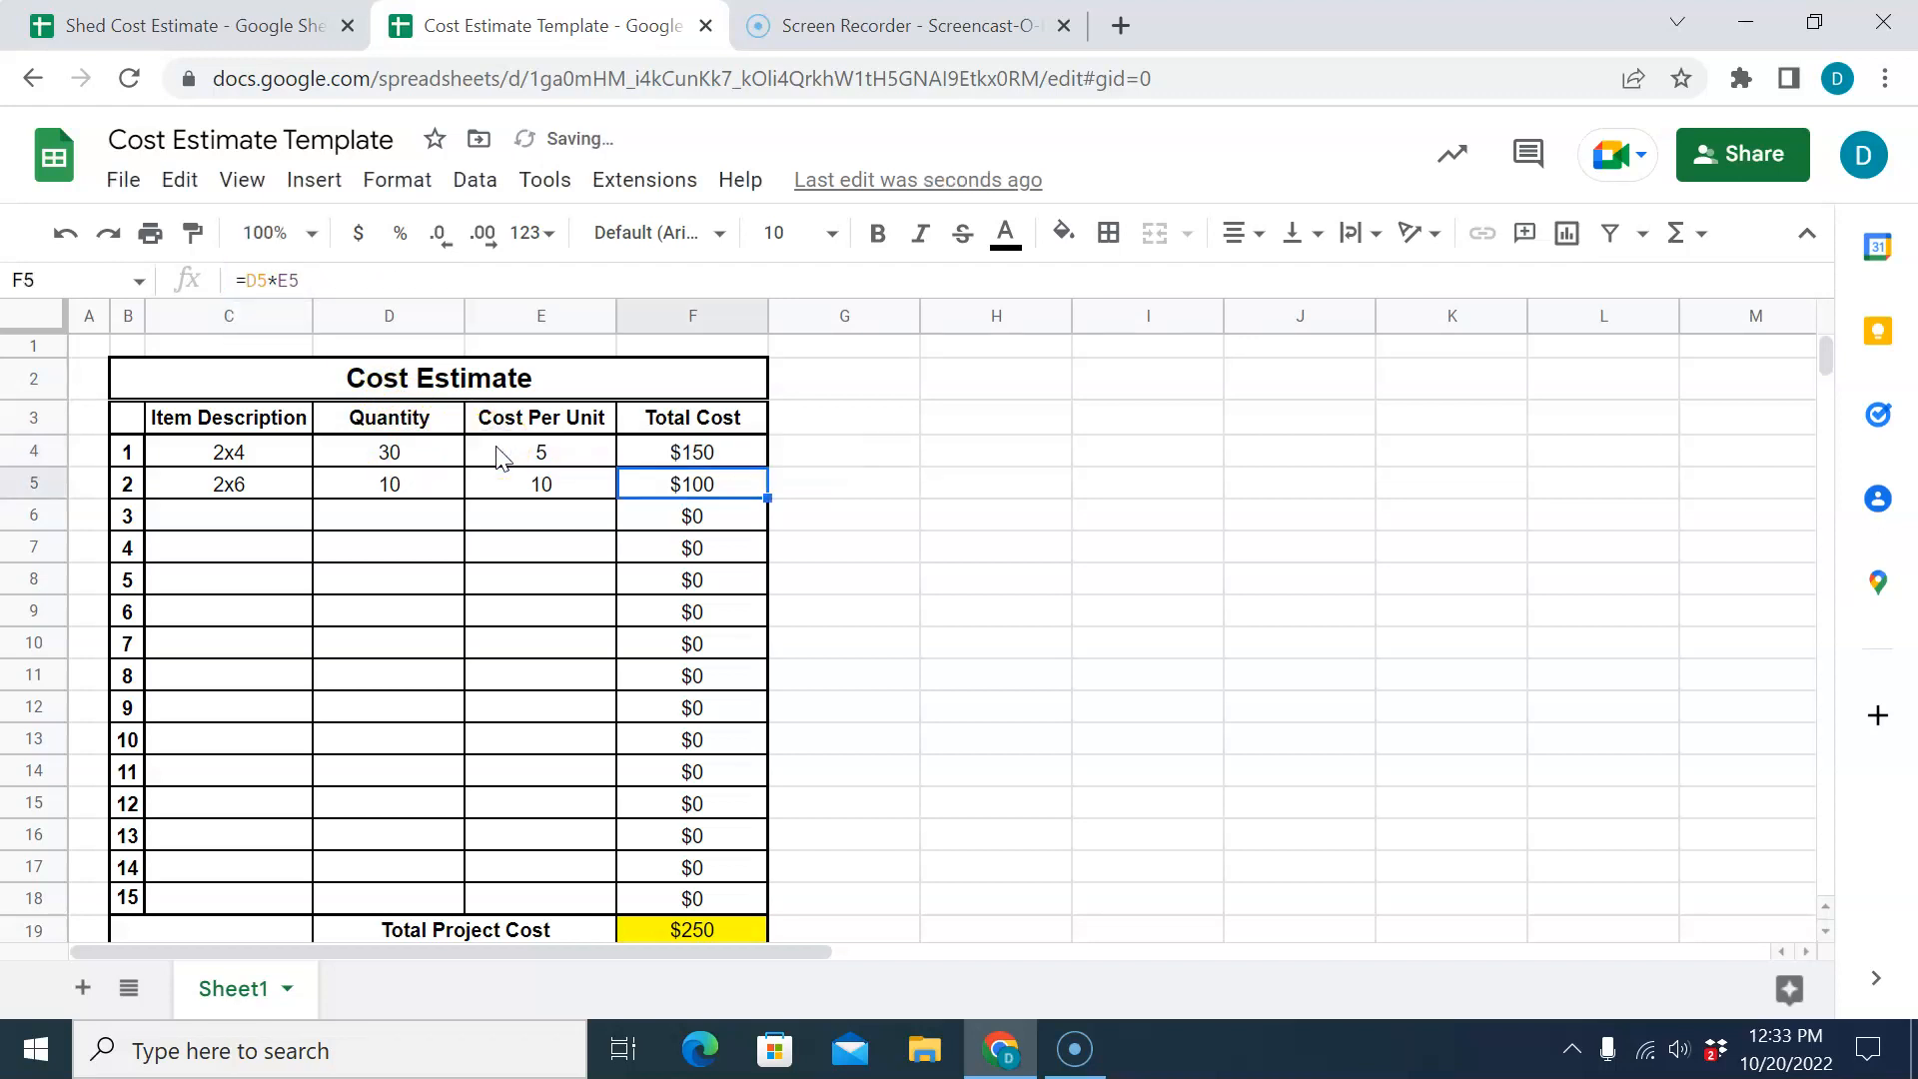
Fill the IF formula from F4 down through F18 and check the copies in F6 and F8.
{"action": "left_click", "coordinate": [709, 452]}
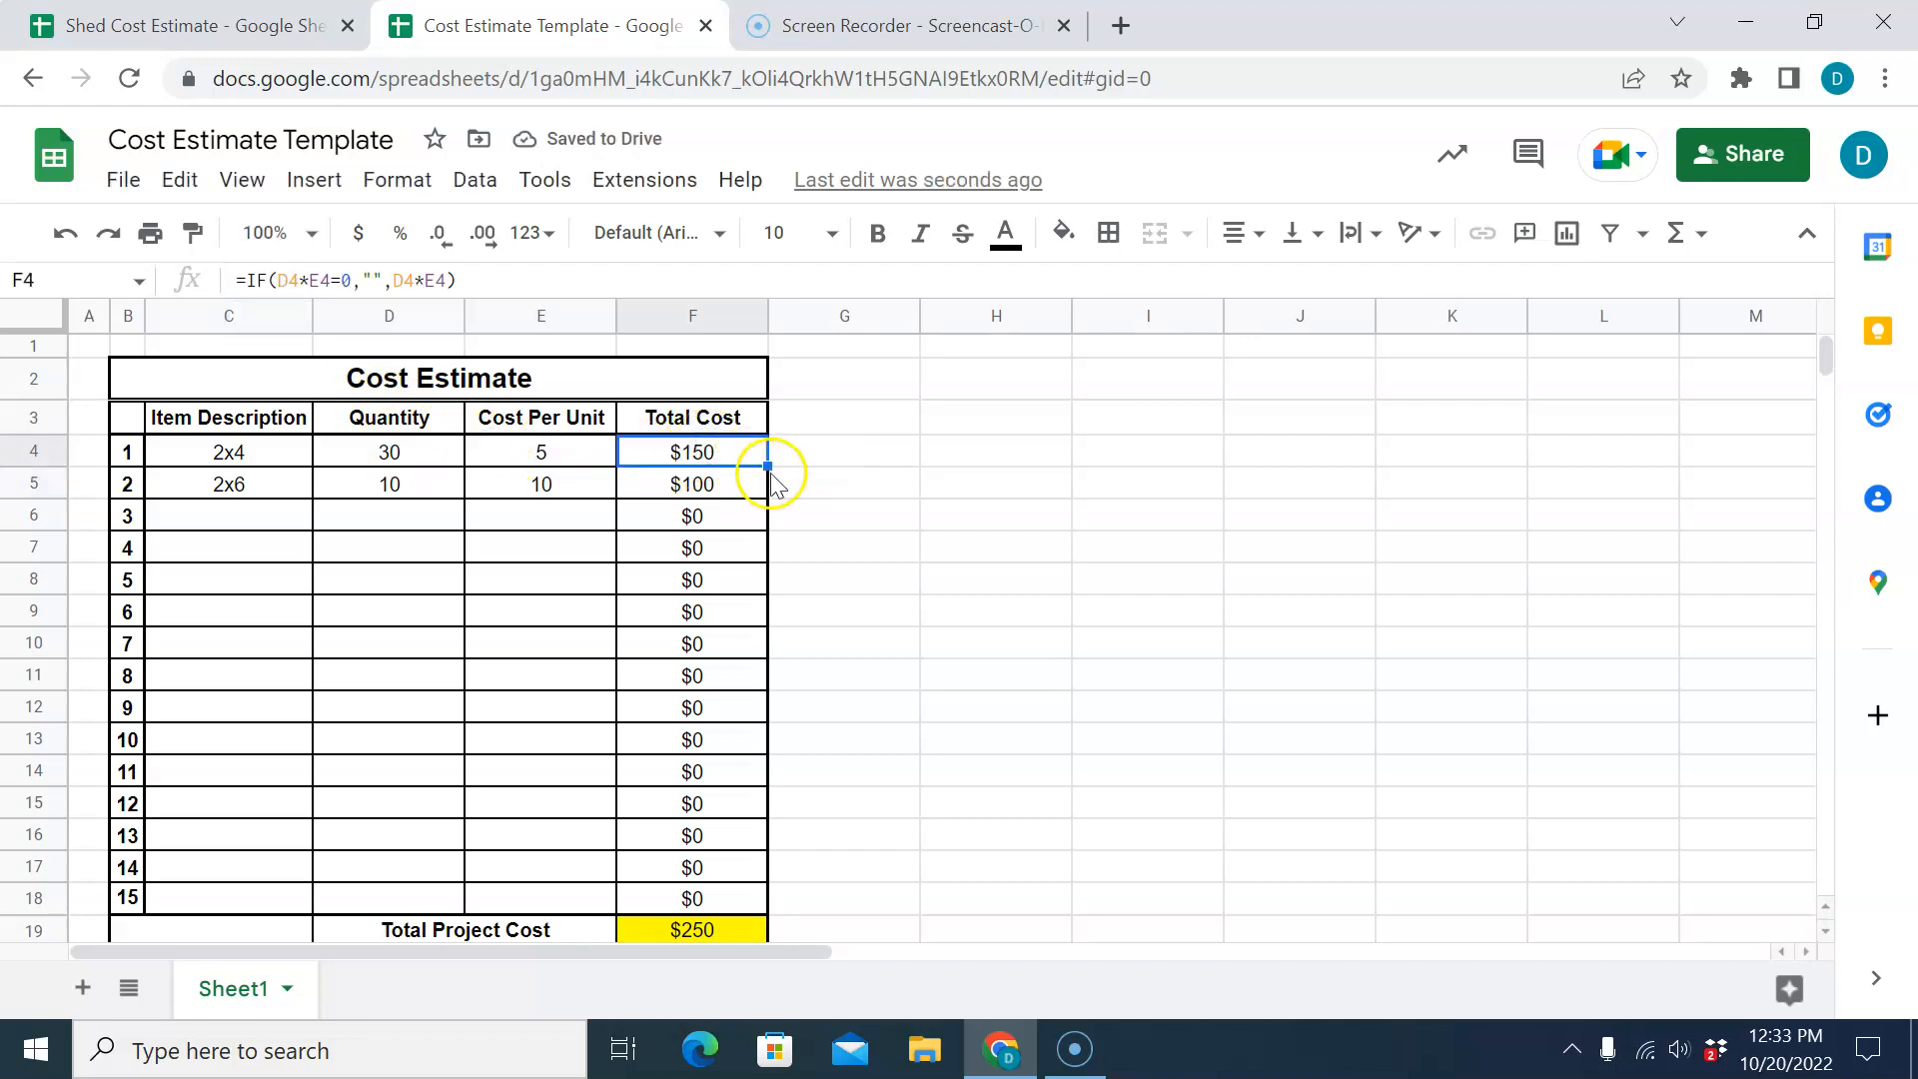
{"action": "left_click_drag", "start_coordinate": [767, 465], "coordinate": [740, 900]}
{"action": "left_click", "coordinate": [929, 681]}
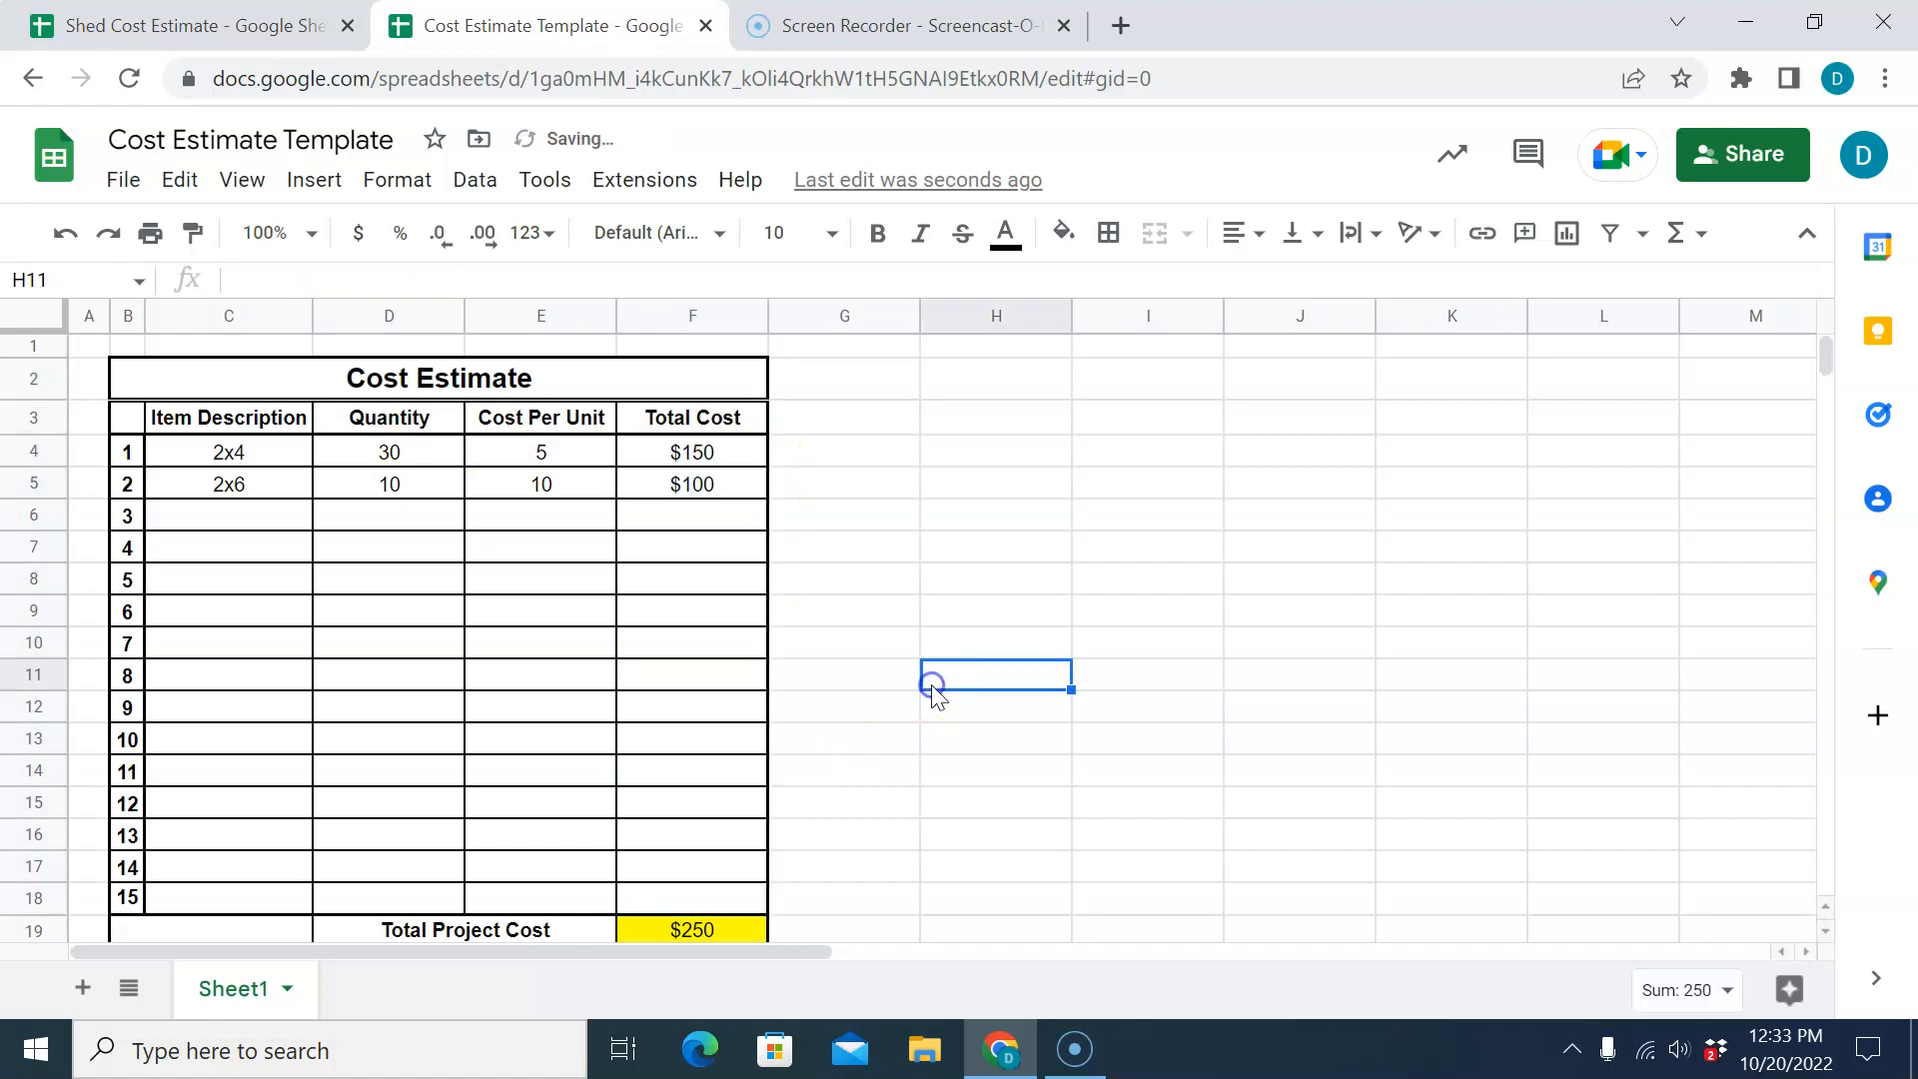
{"action": "left_click", "coordinate": [684, 521]}
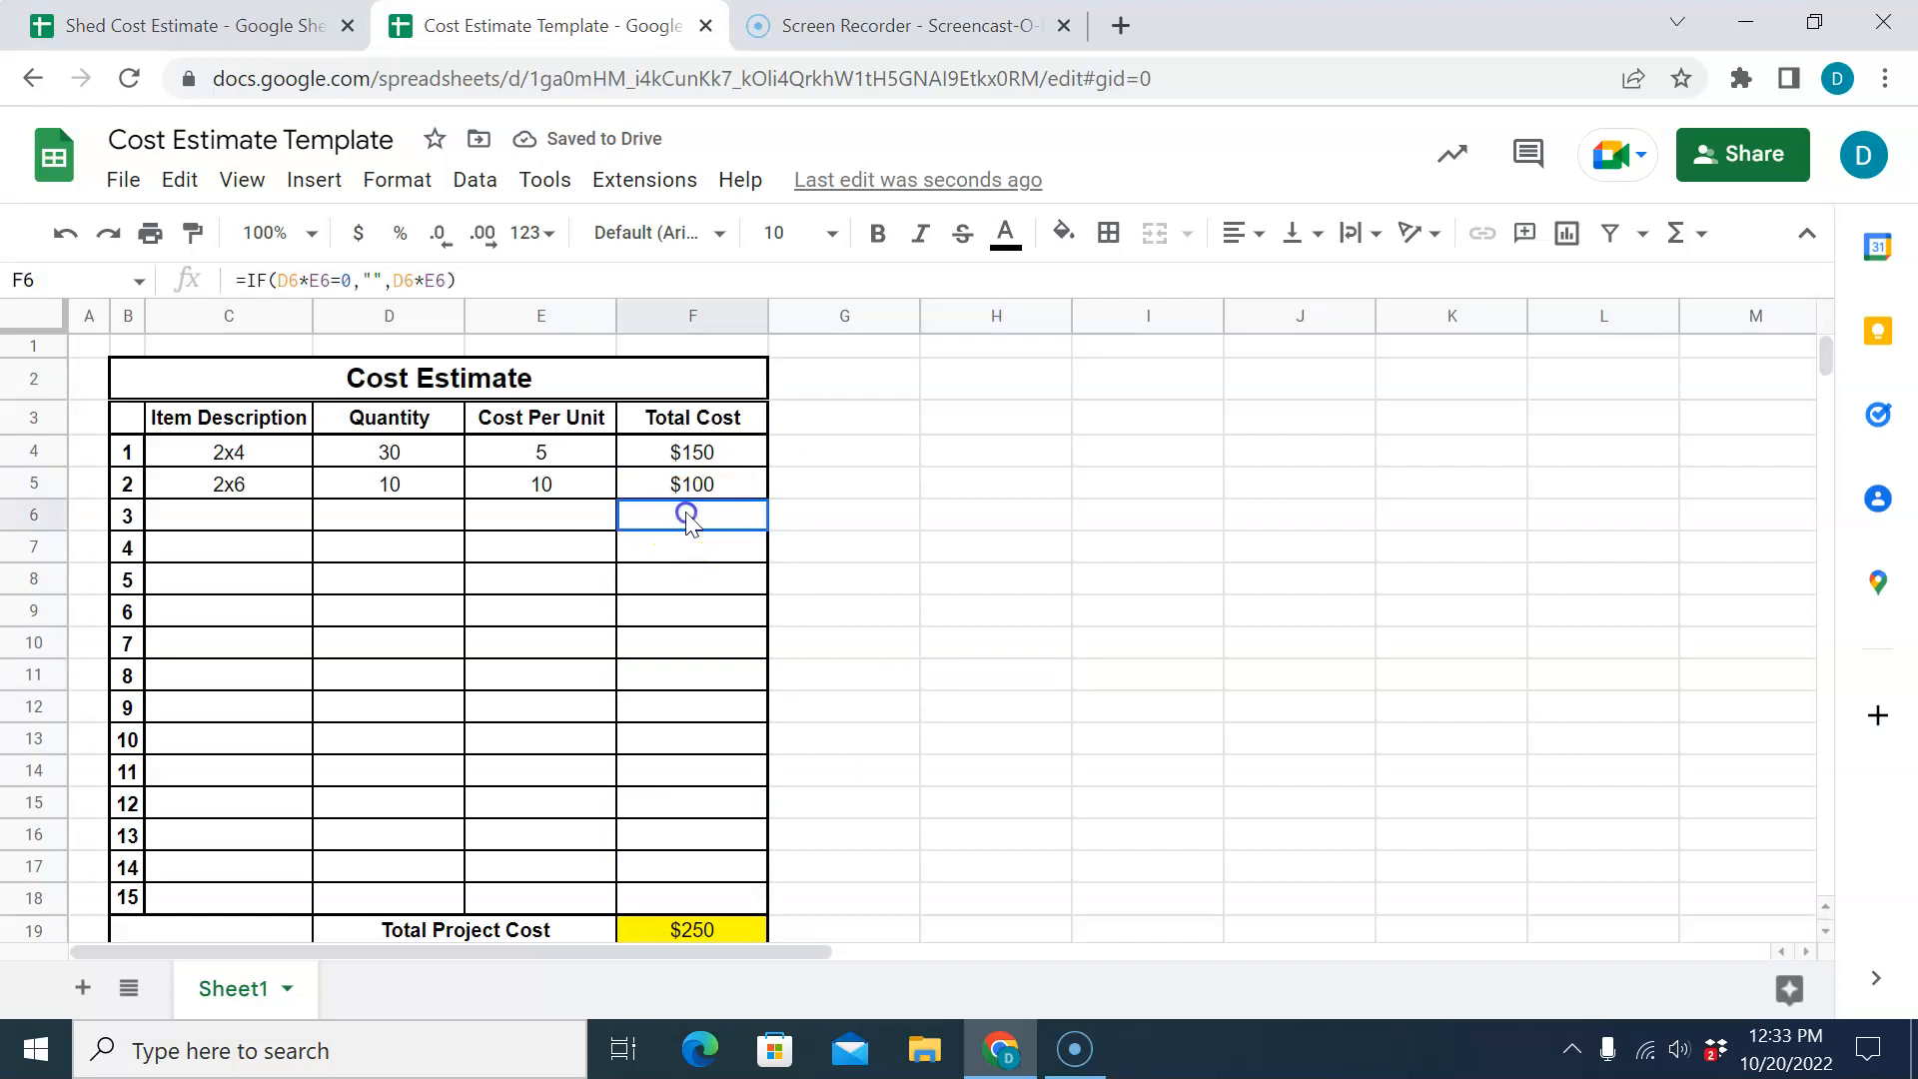
{"action": "left_click", "coordinate": [689, 578]}
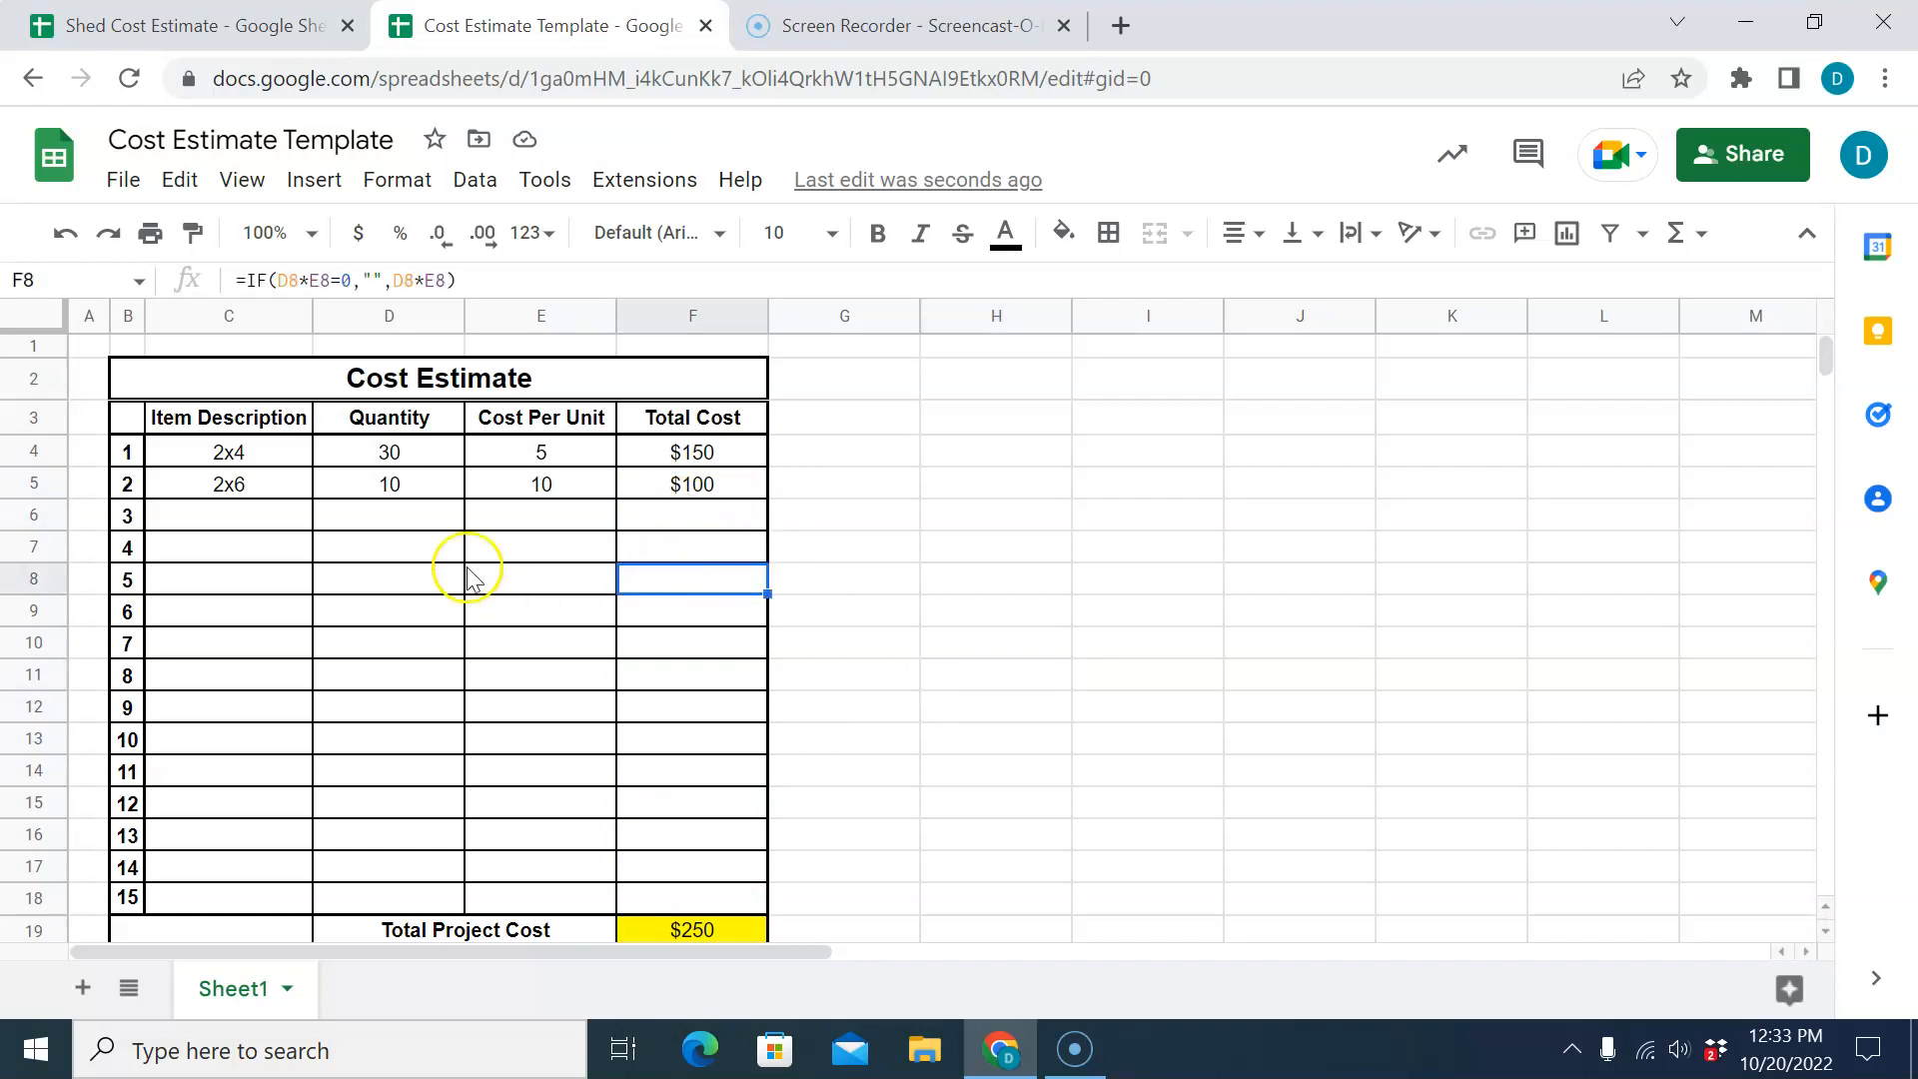
Enter a quantity of 5 and a cost per unit of 10 for item 3.
{"action": "left_click", "coordinate": [403, 518]}
{"action": "type", "text": "5"}
{"action": "key", "text": "Tab"}
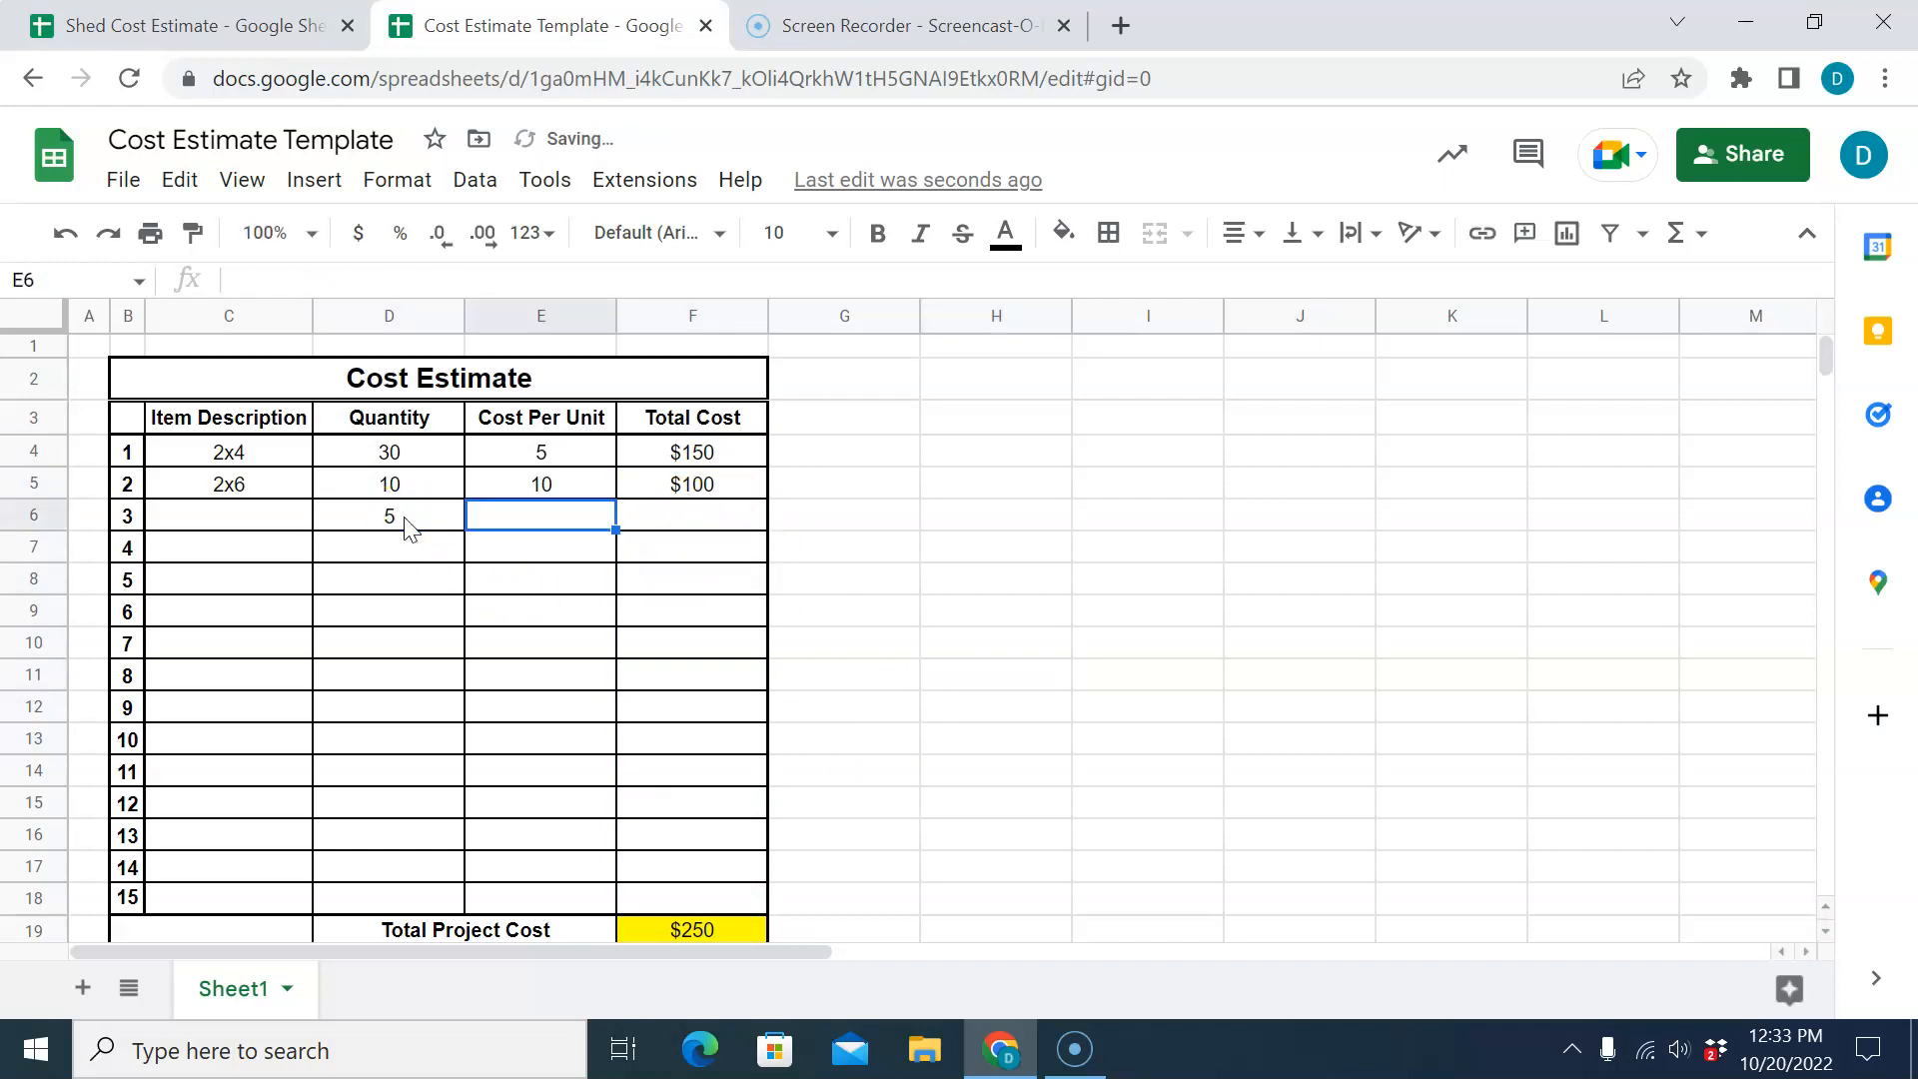
{"action": "type", "text": "10"}
{"action": "key", "text": "Tab"}
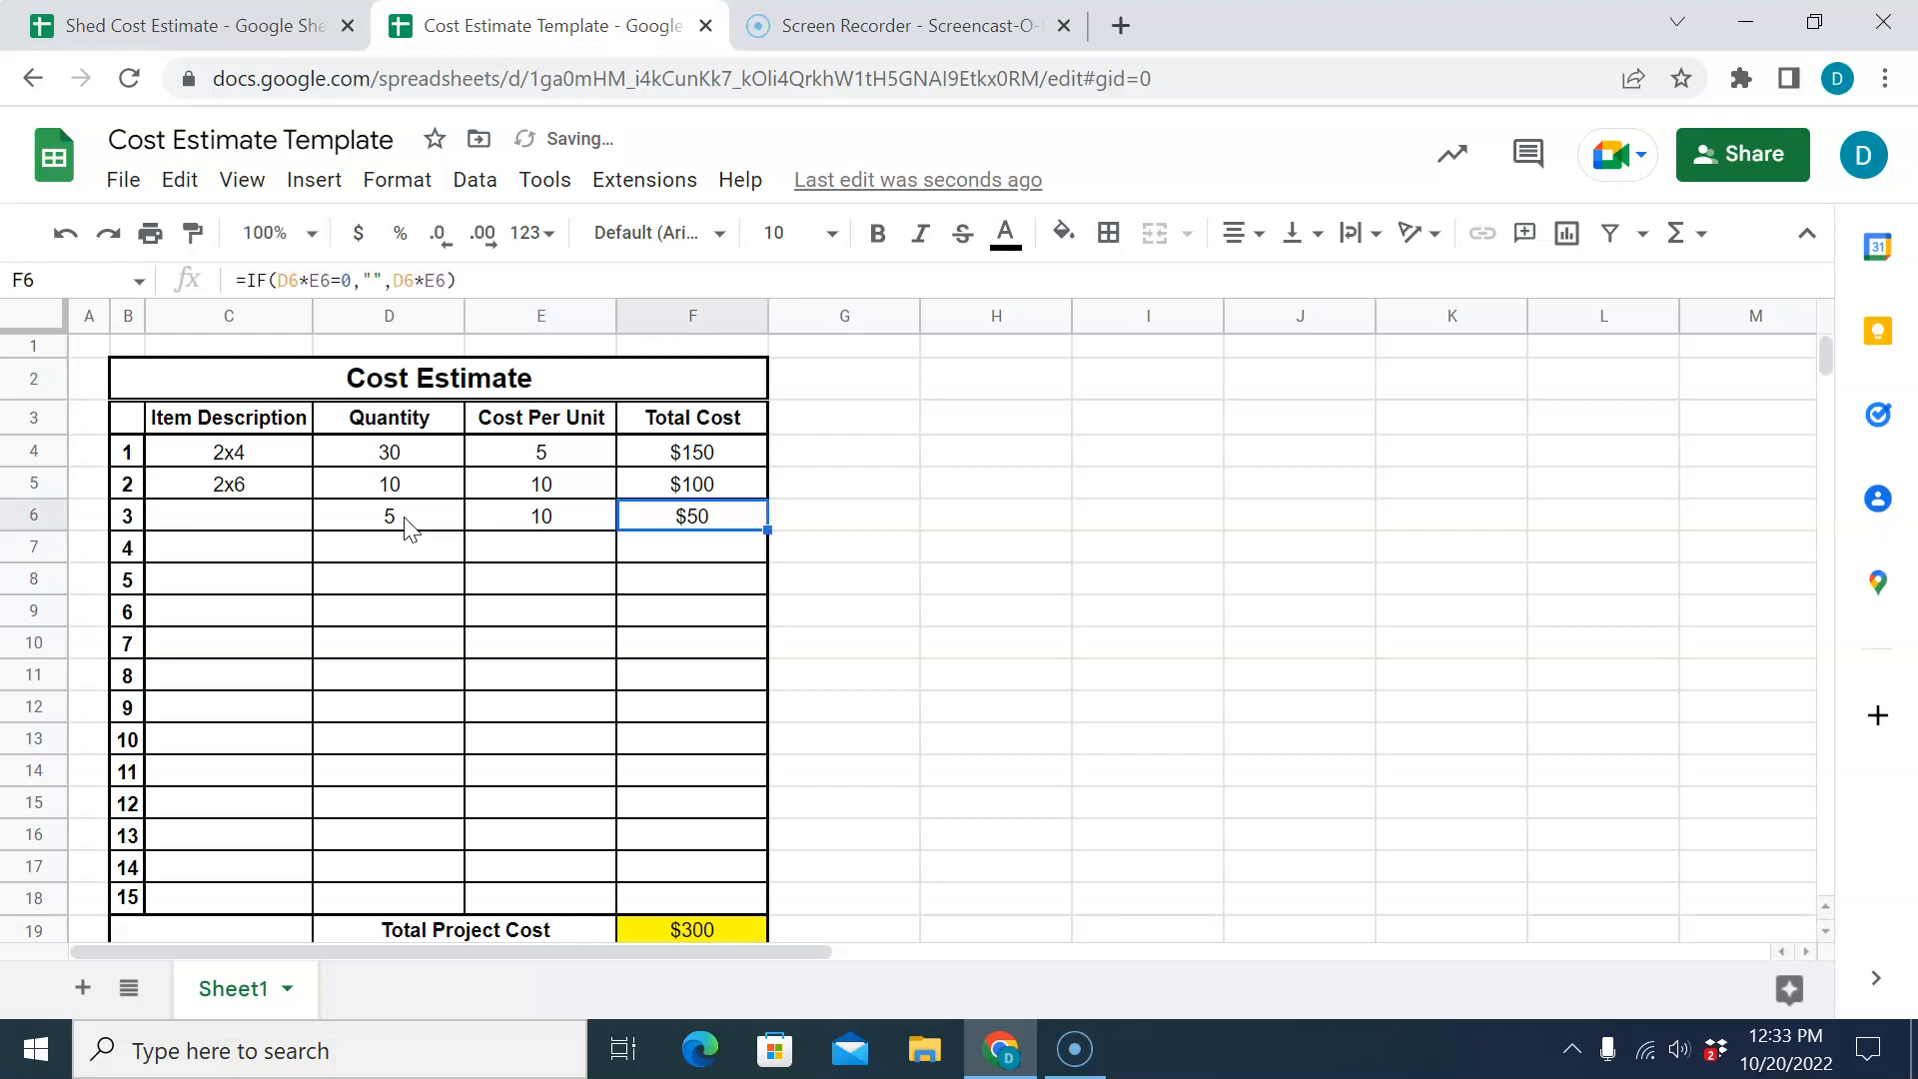
Change the Total Project Cost formula in F19 to =IF(SUM(F4:F18)=0,"",SUM(F4:F18)).
{"action": "left_click", "coordinate": [739, 931]}
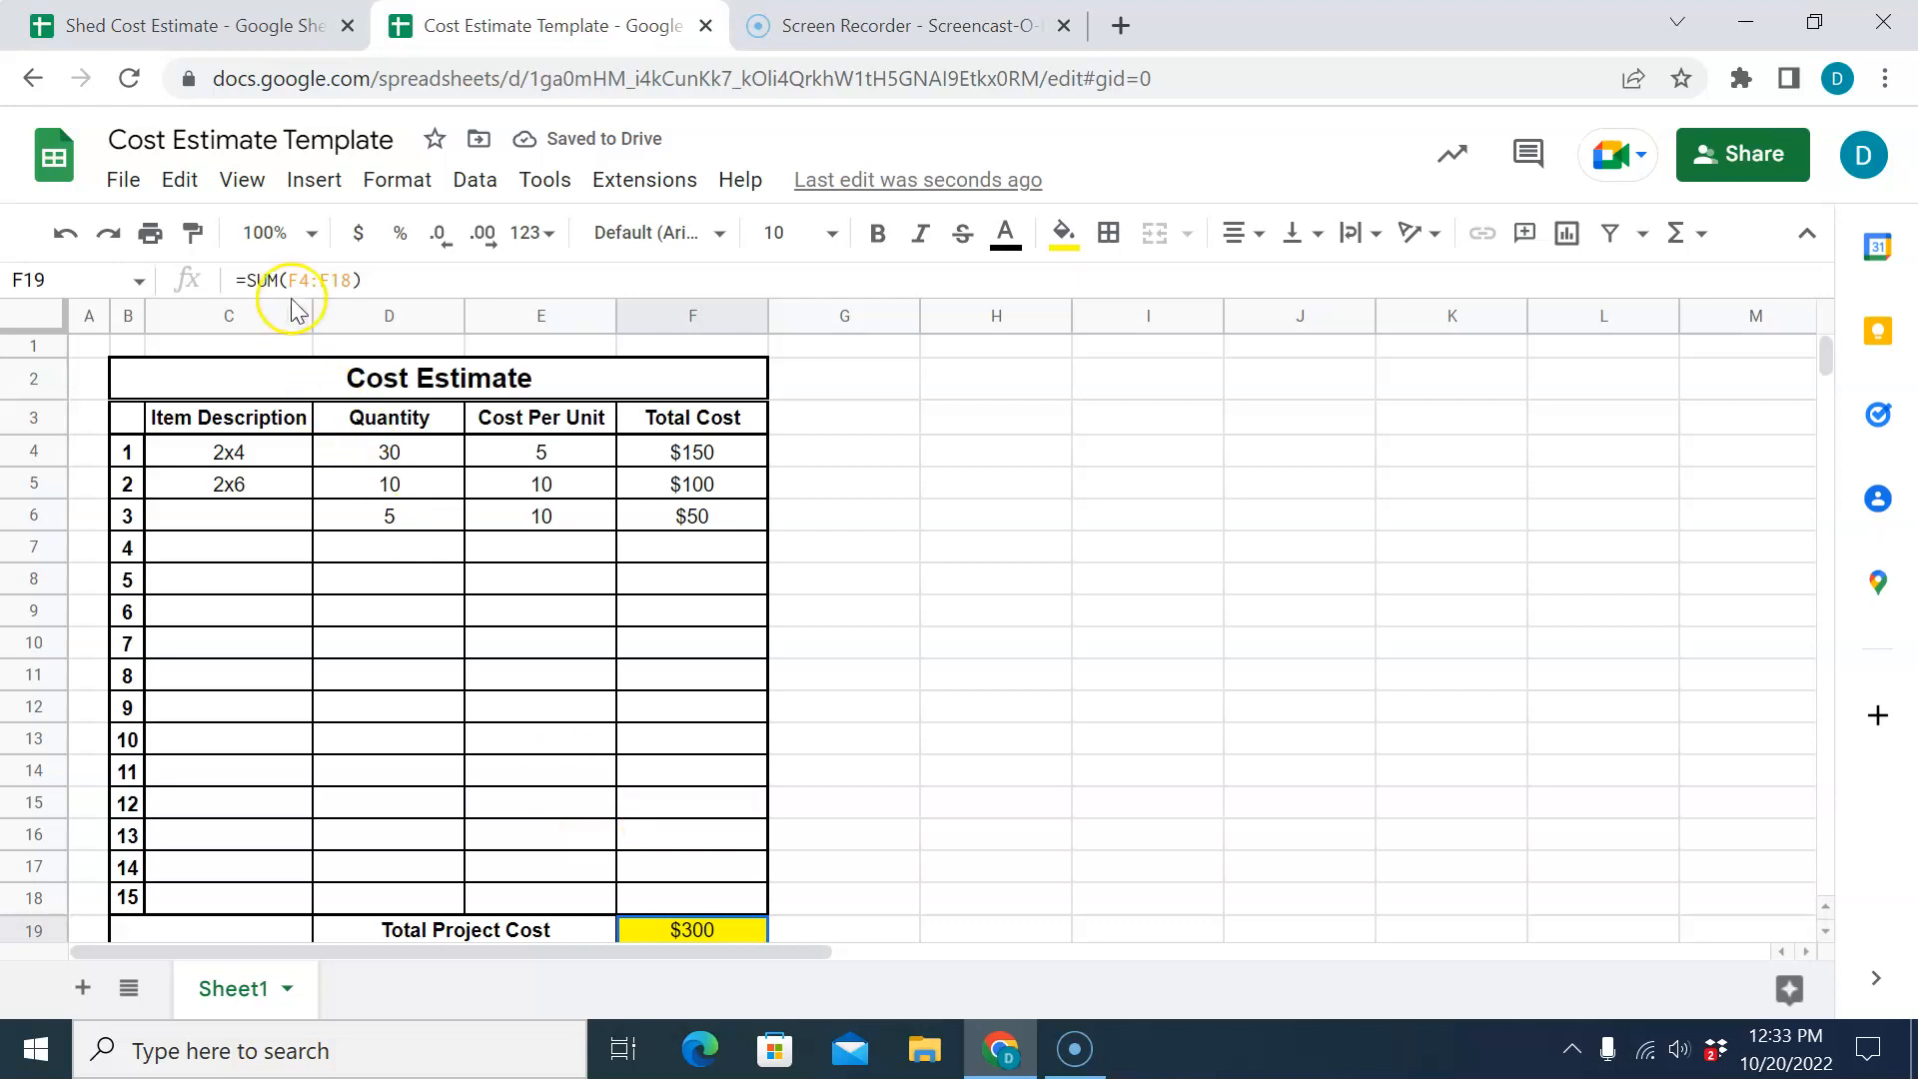
{"action": "left_click", "coordinate": [249, 279]}
{"action": "type", "text": "if("}
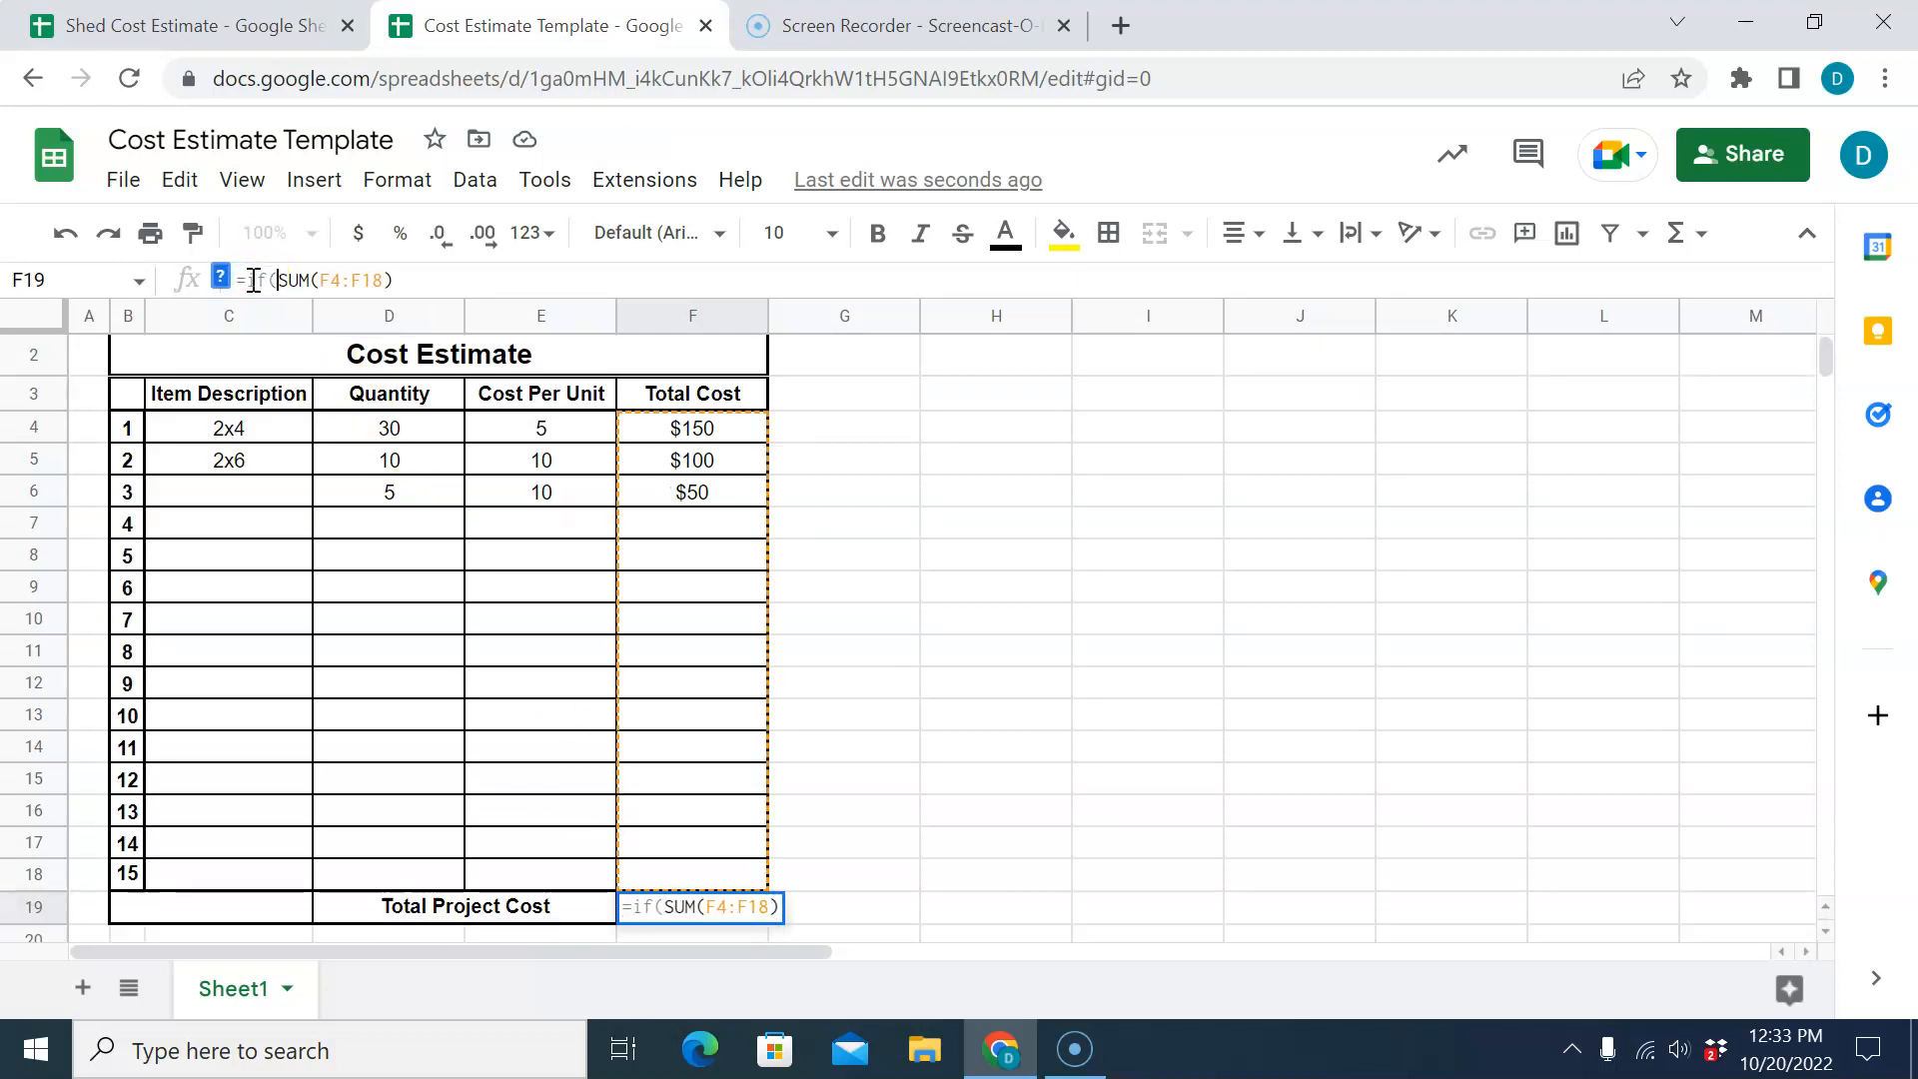
{"action": "left_click", "coordinate": [403, 280]}
{"action": "type", "text": "=0"}
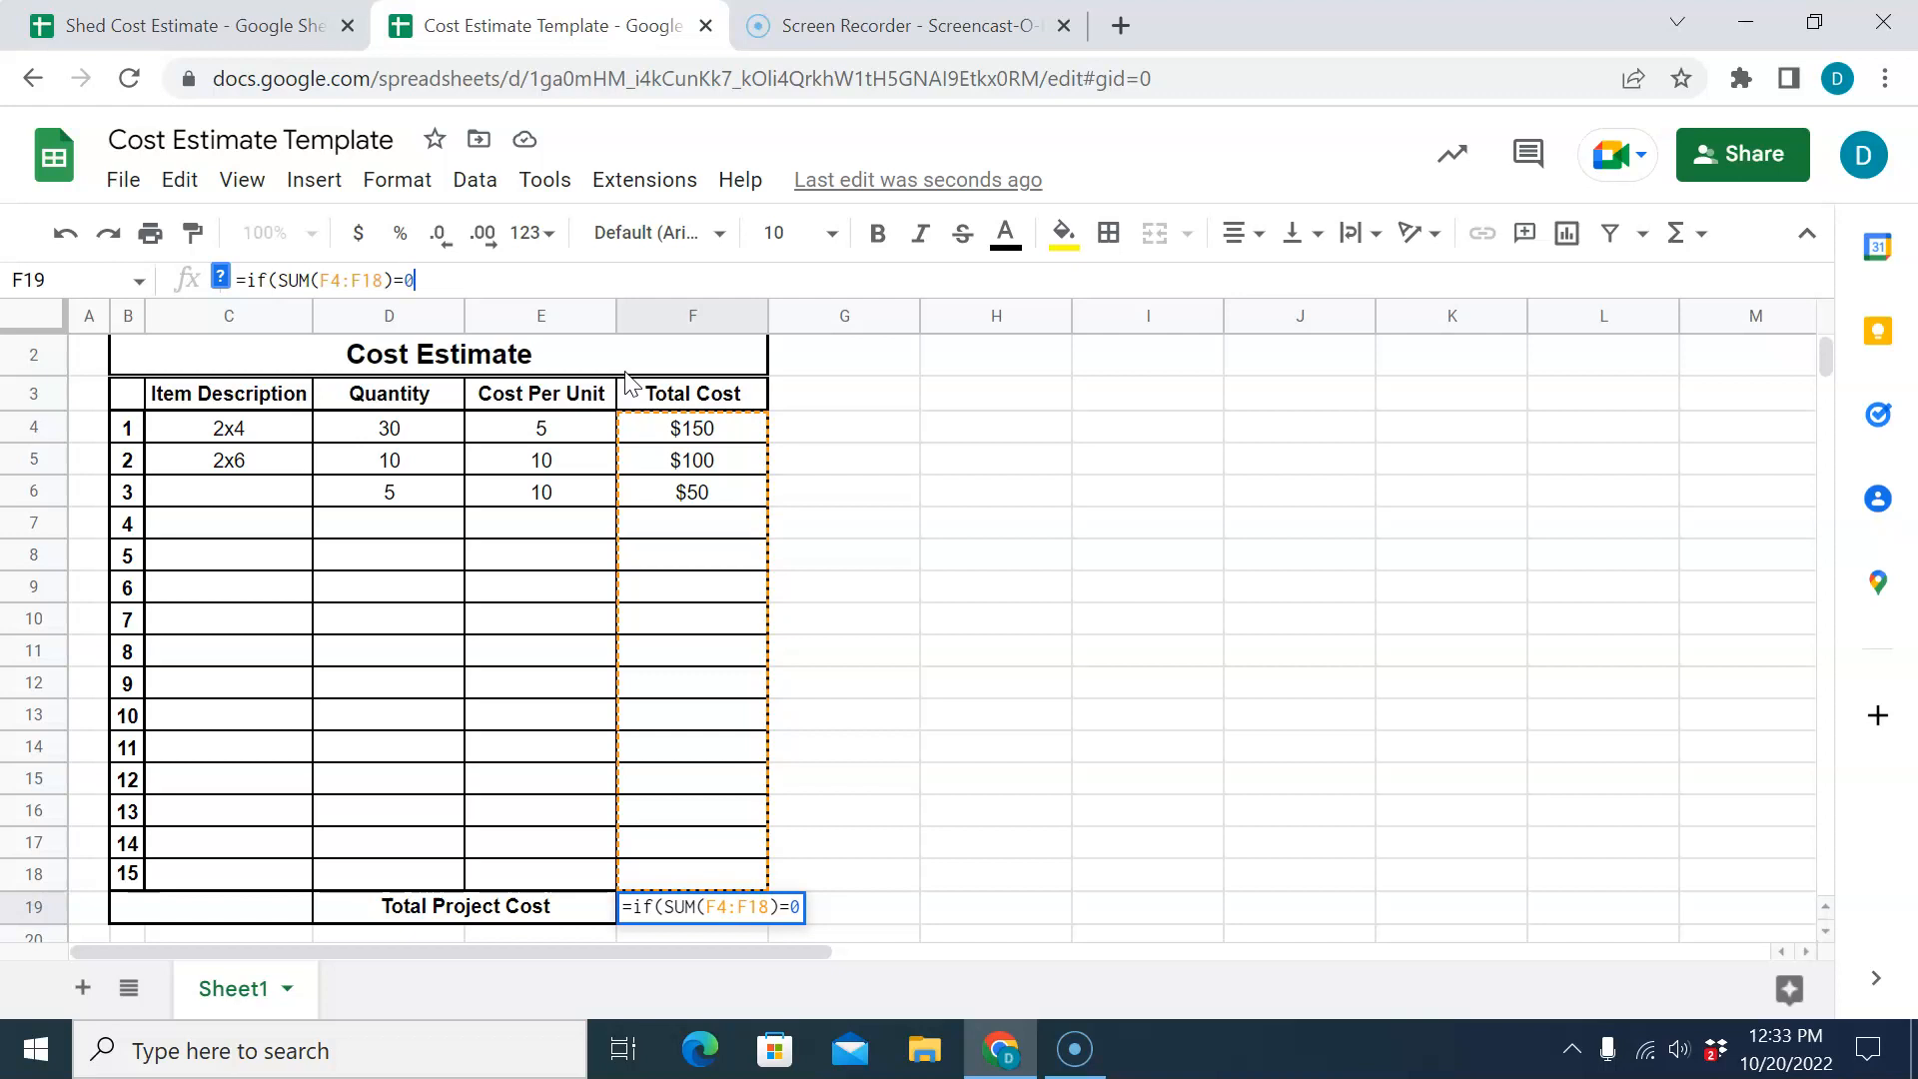
{"action": "type", "text": ",\"\",sum"}
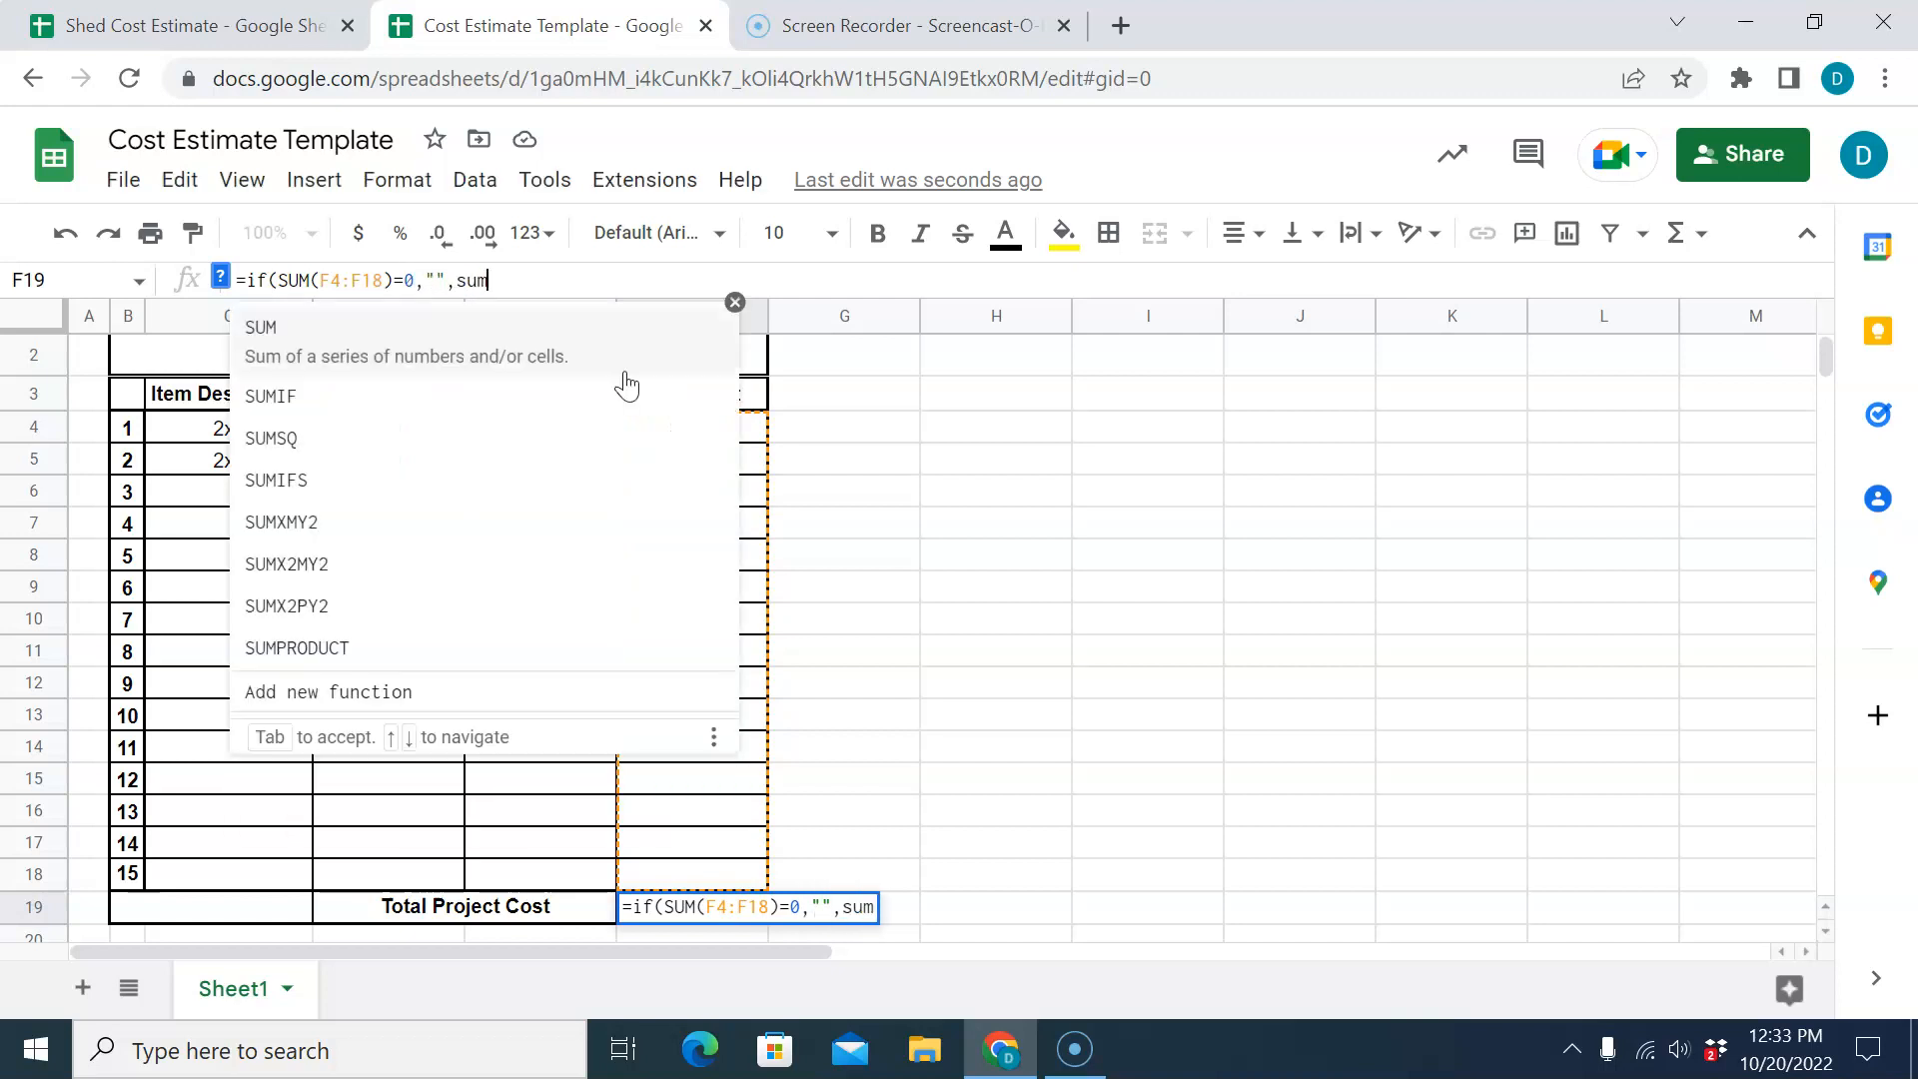
{"action": "left_click", "coordinate": [564, 364]}
{"action": "left_click_drag", "start_coordinate": [642, 427], "coordinate": [649, 877]}
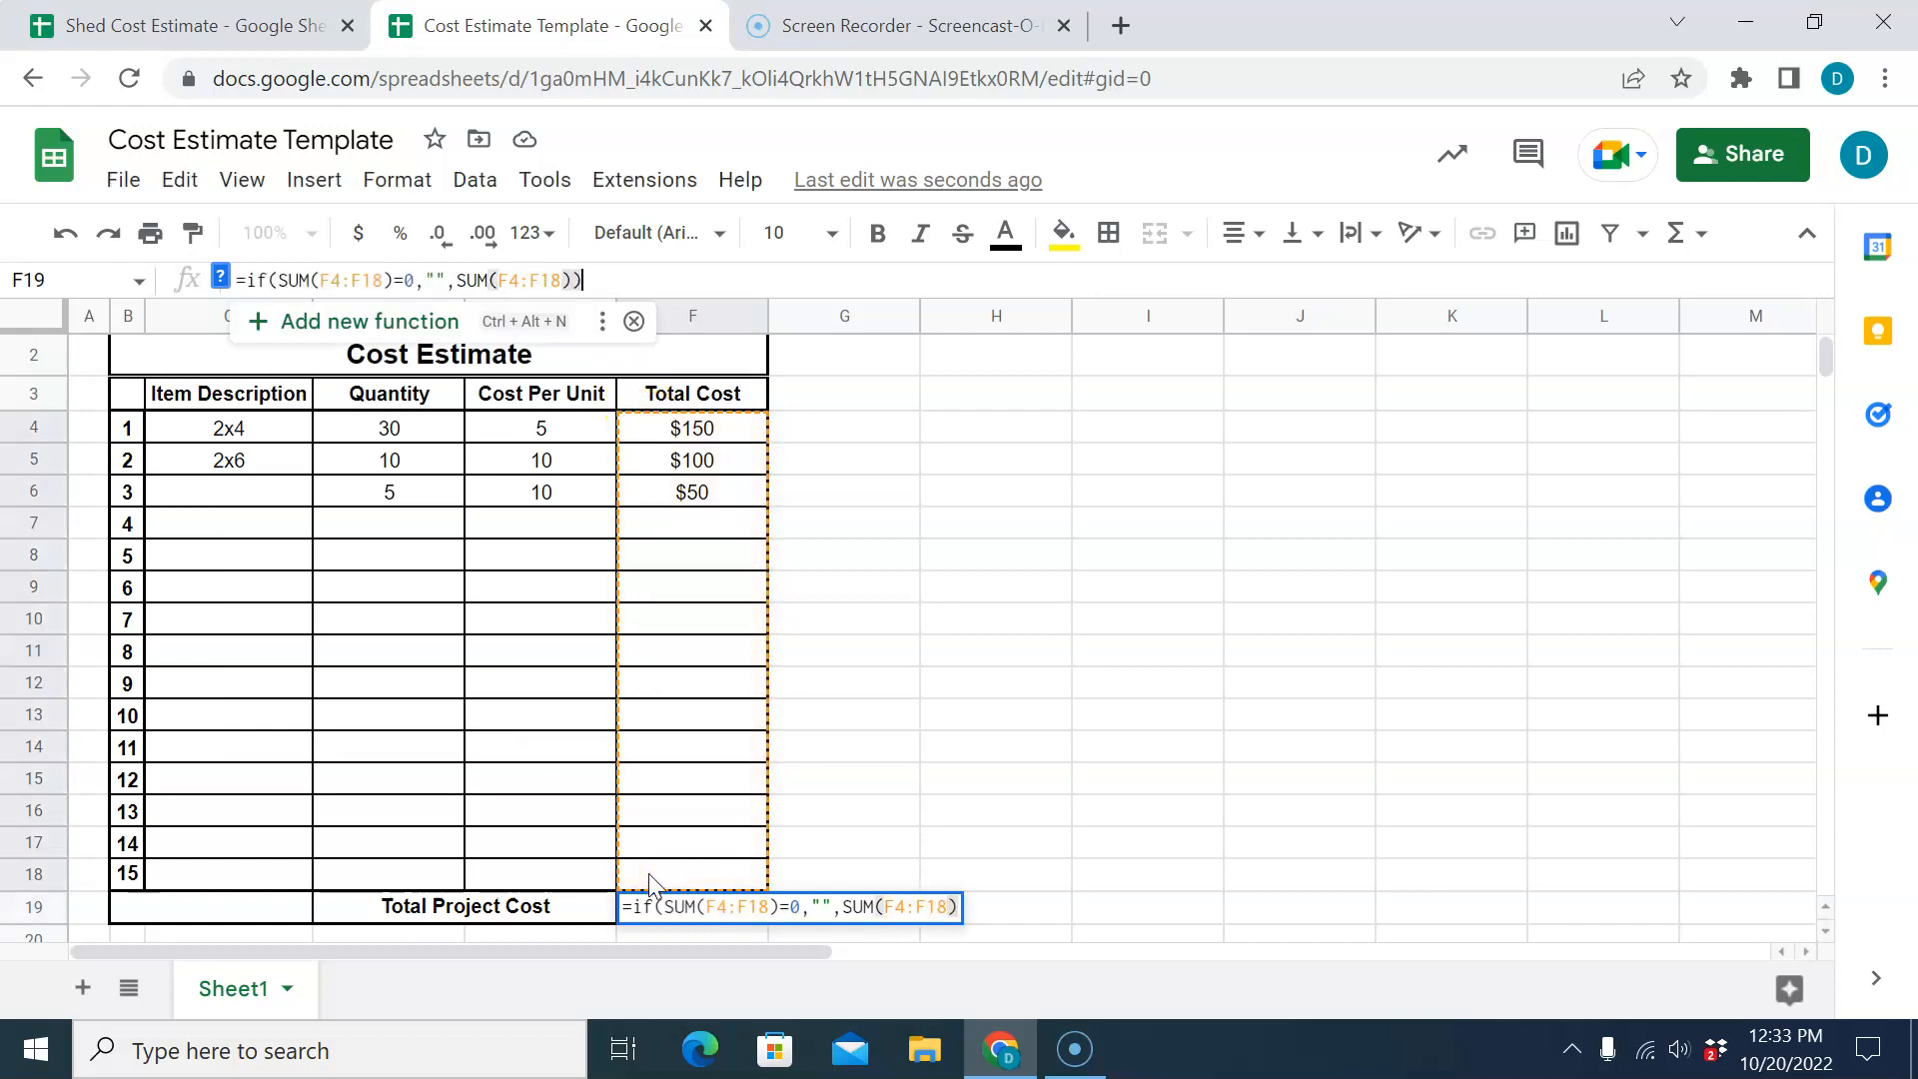
{"action": "type", "text": ")"}
{"action": "key", "text": "Return"}
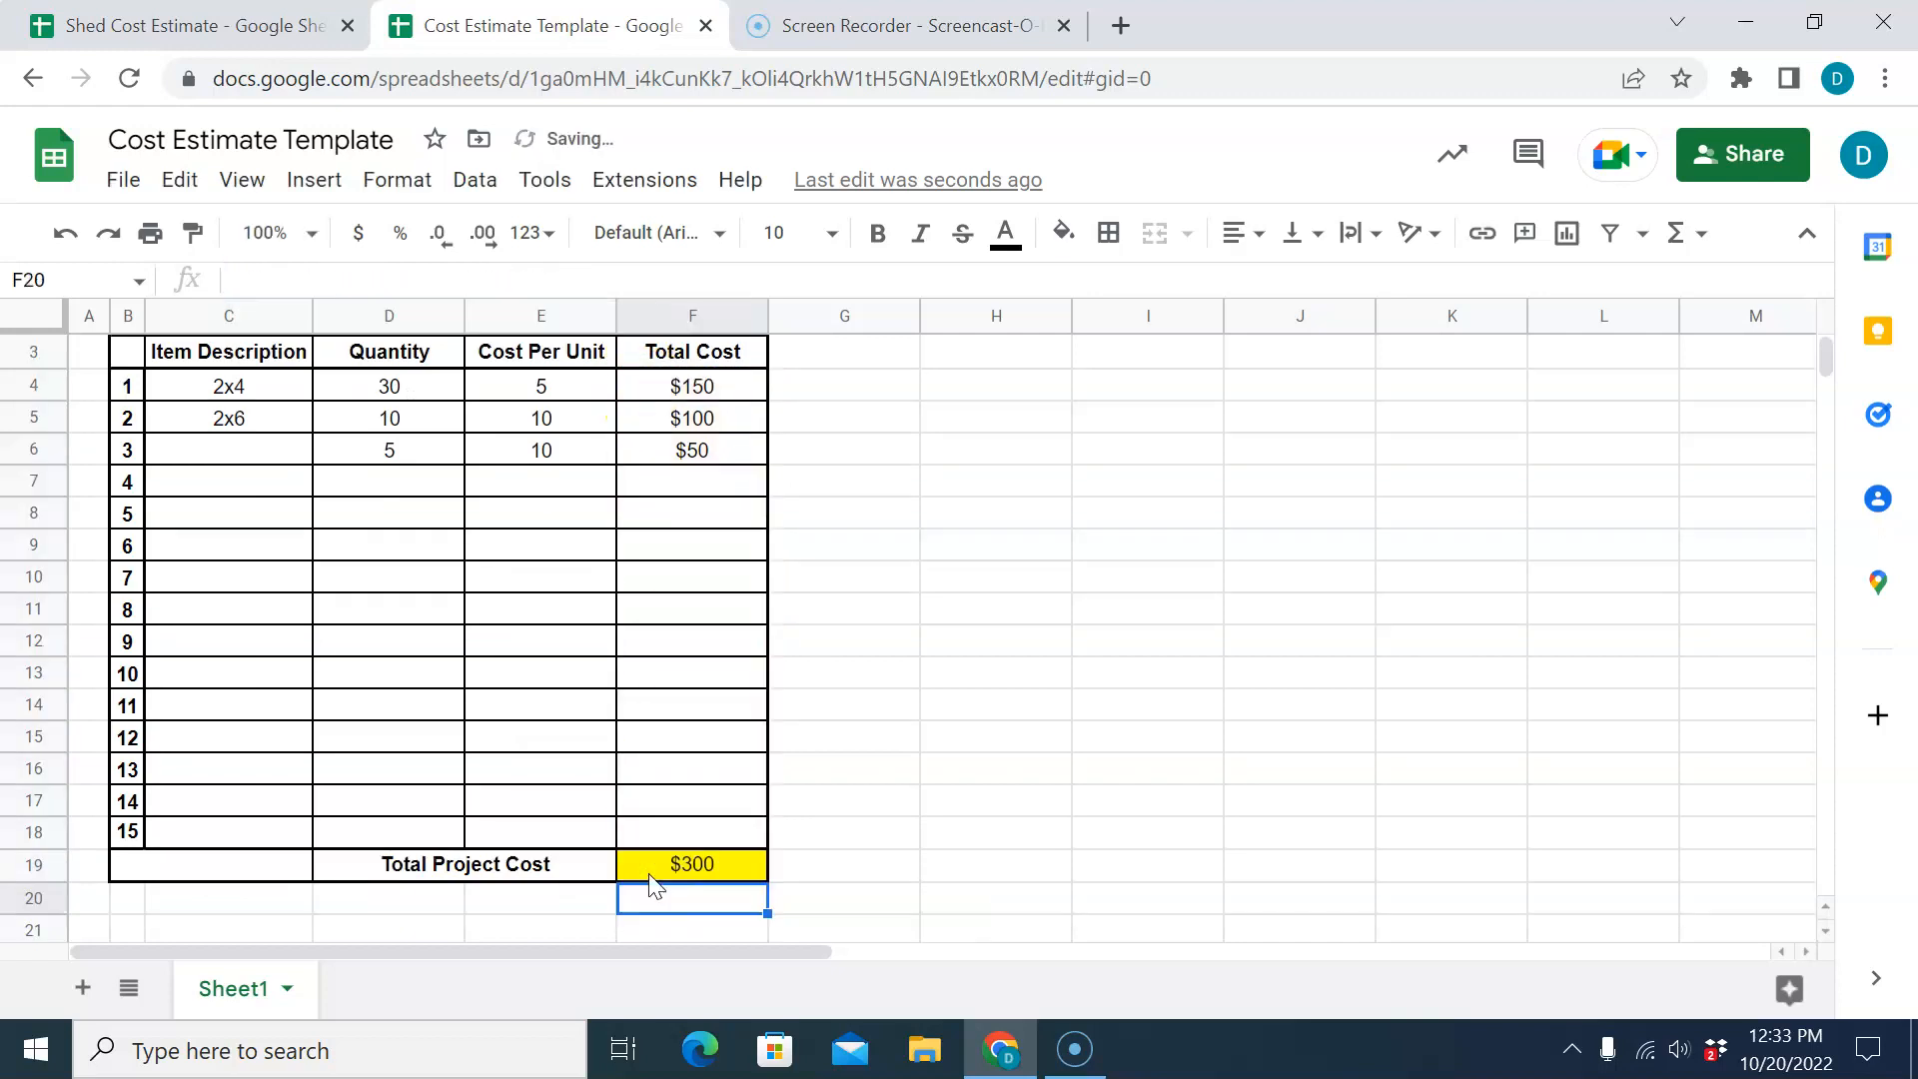
Try the text njfnfnf between the quotation marks of the IF formula in F7, and undo it.
{"action": "left_click", "coordinate": [706, 480]}
{"action": "left_click", "coordinate": [372, 280]}
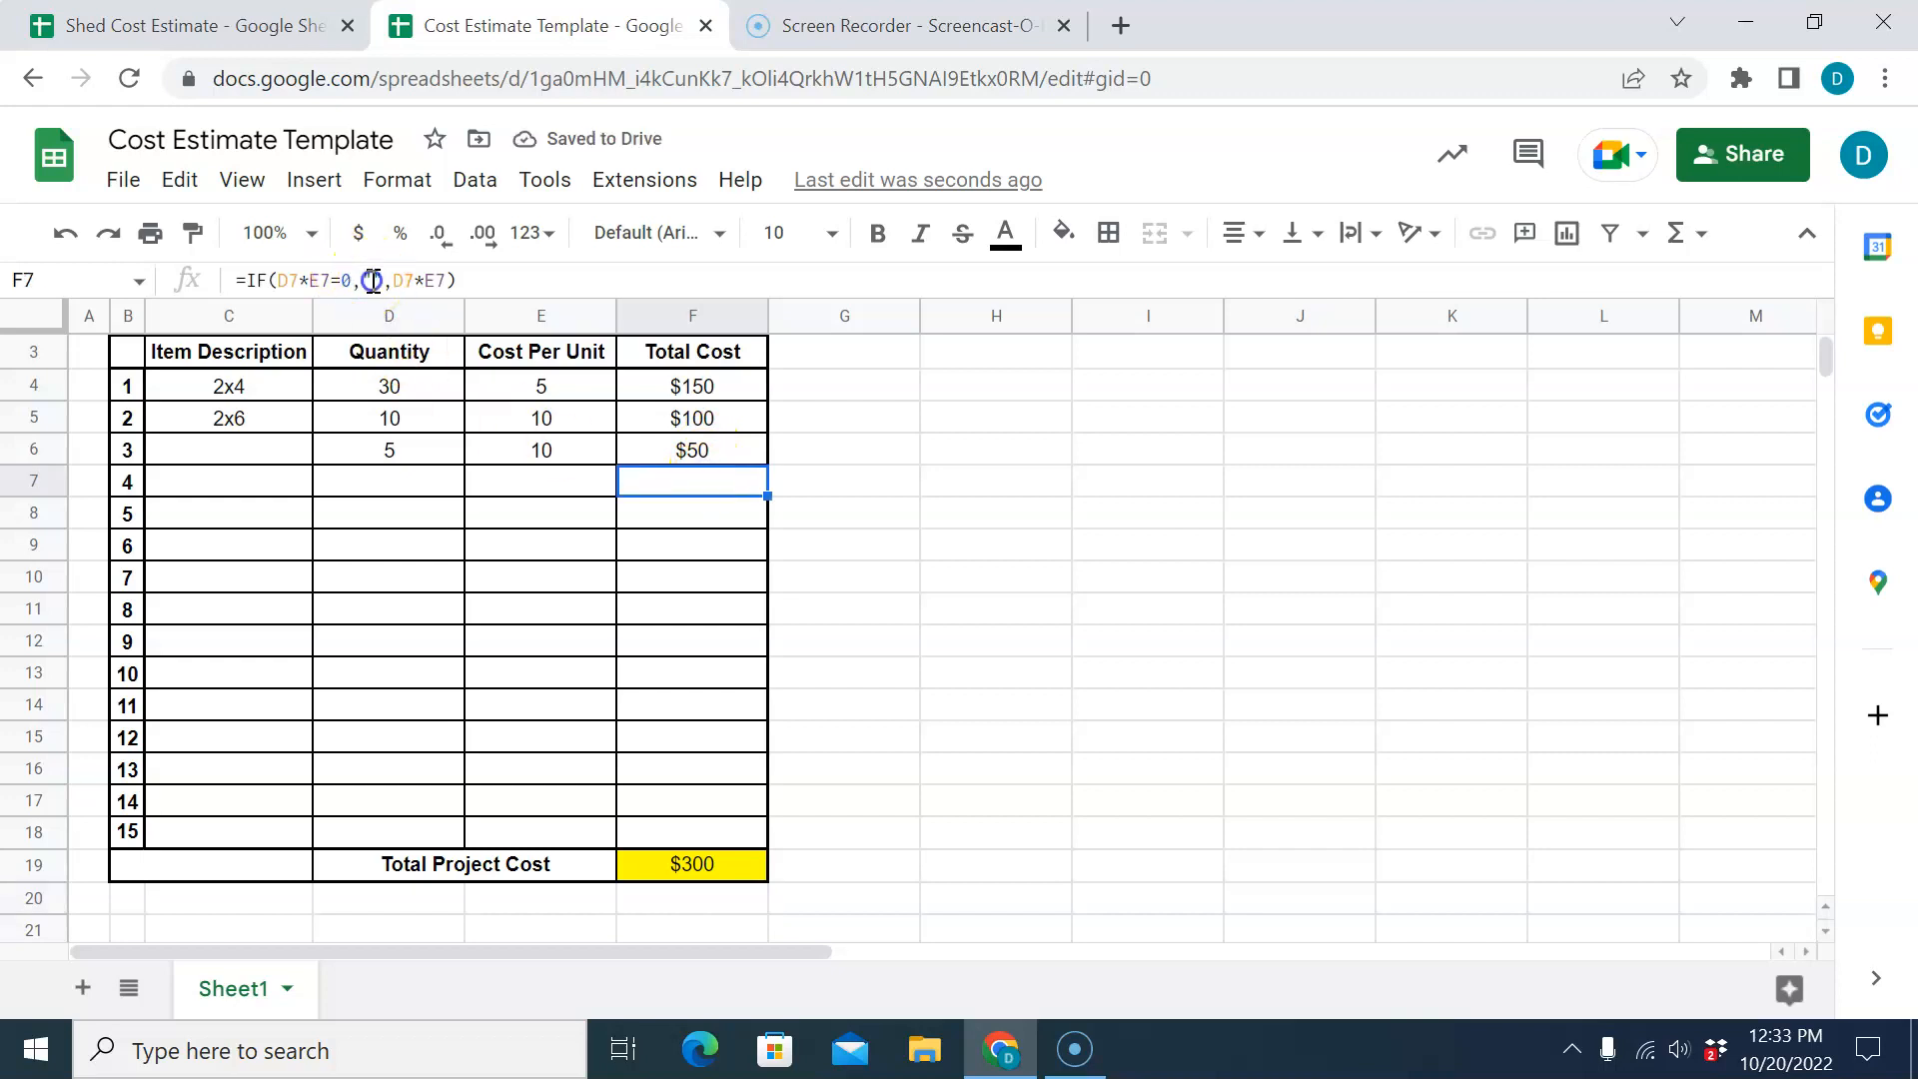
{"action": "type", "text": "njfnfnf"}
{"action": "key", "text": "Return"}
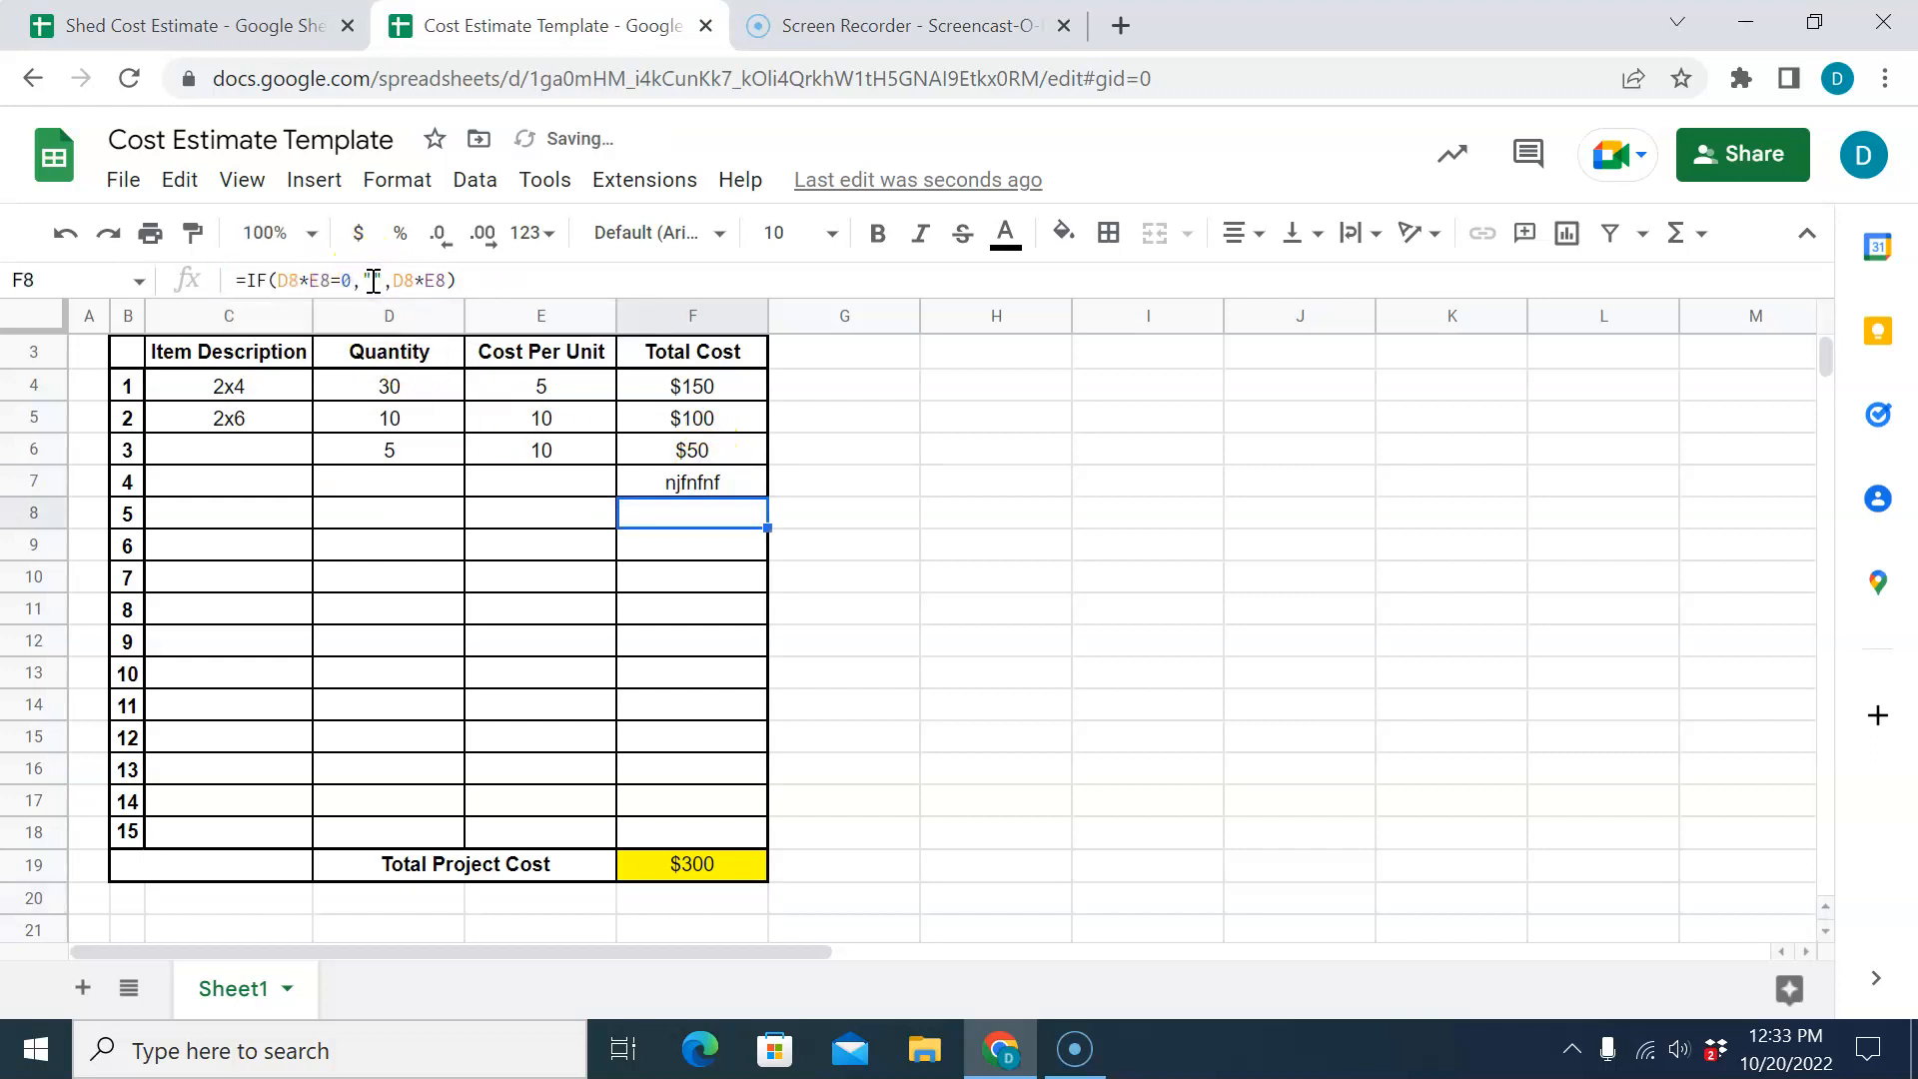
{"action": "key", "text": "ctrl+z"}
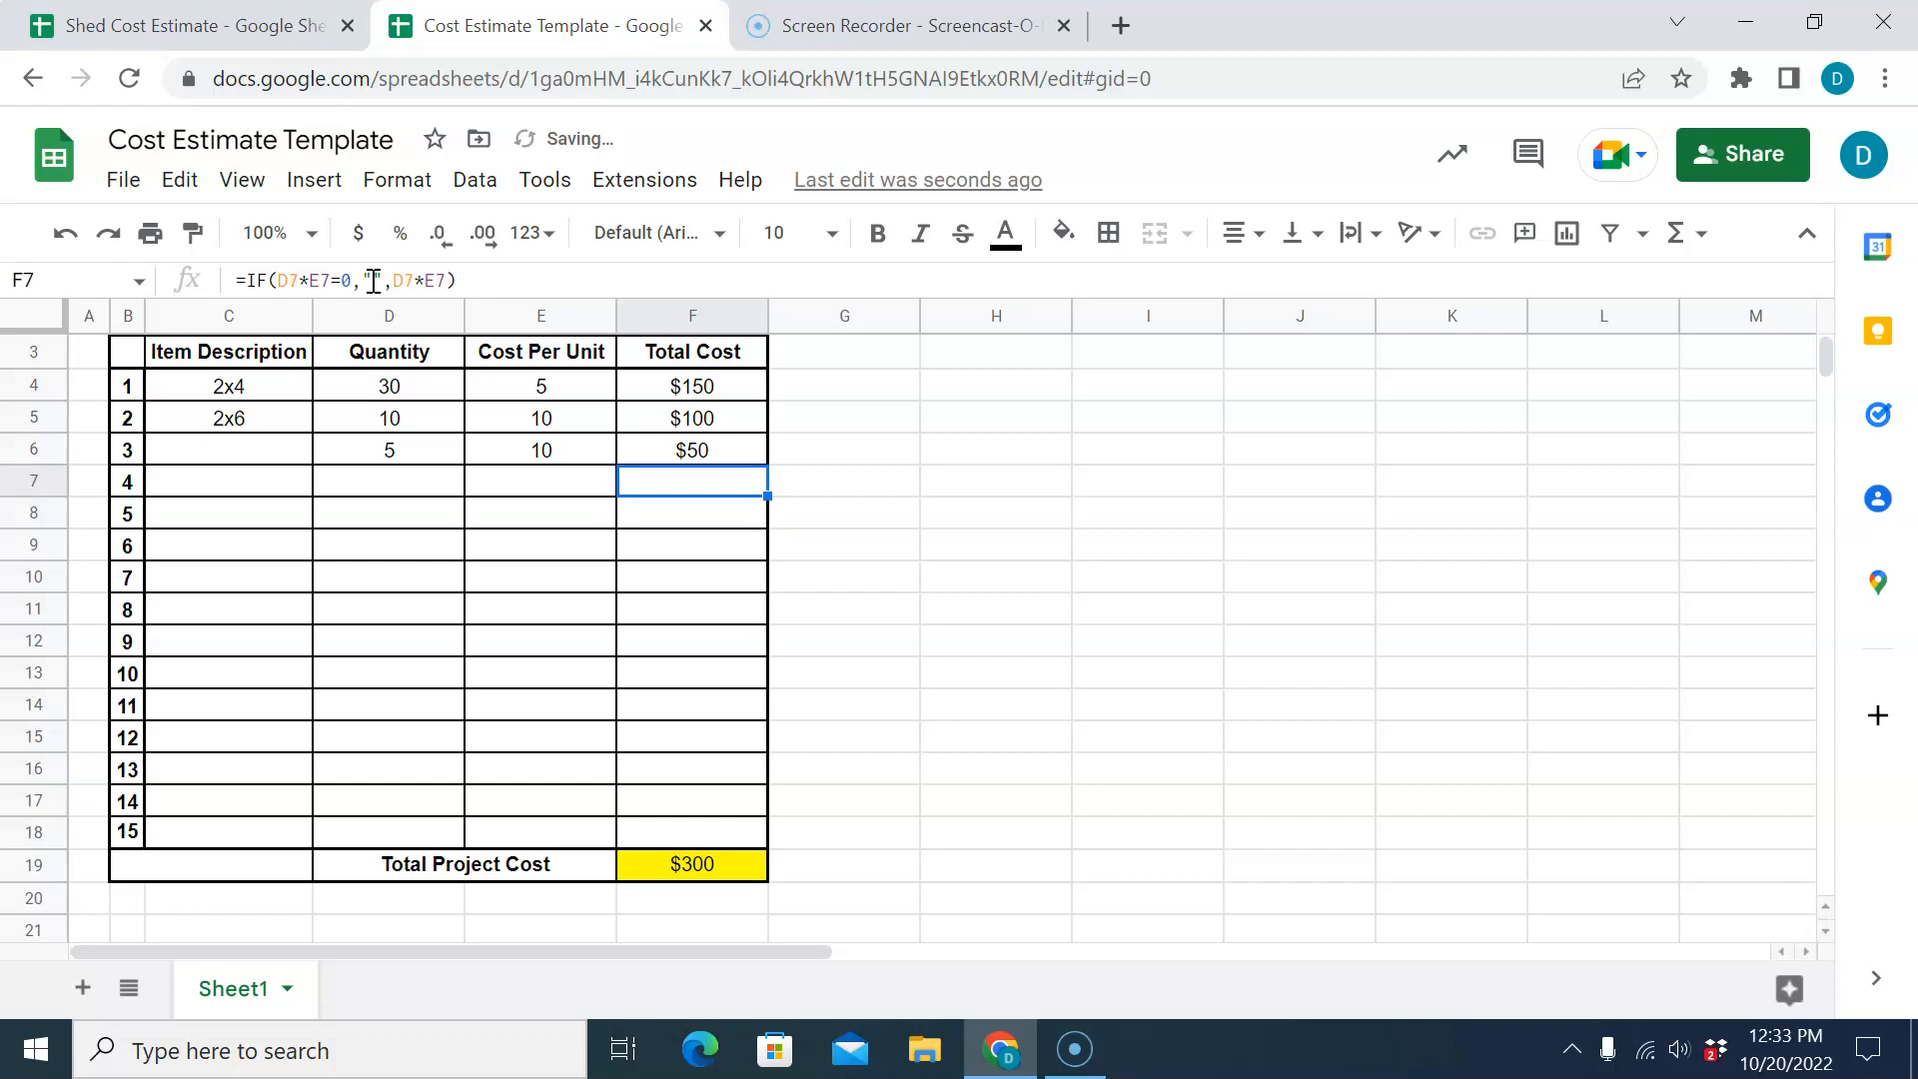